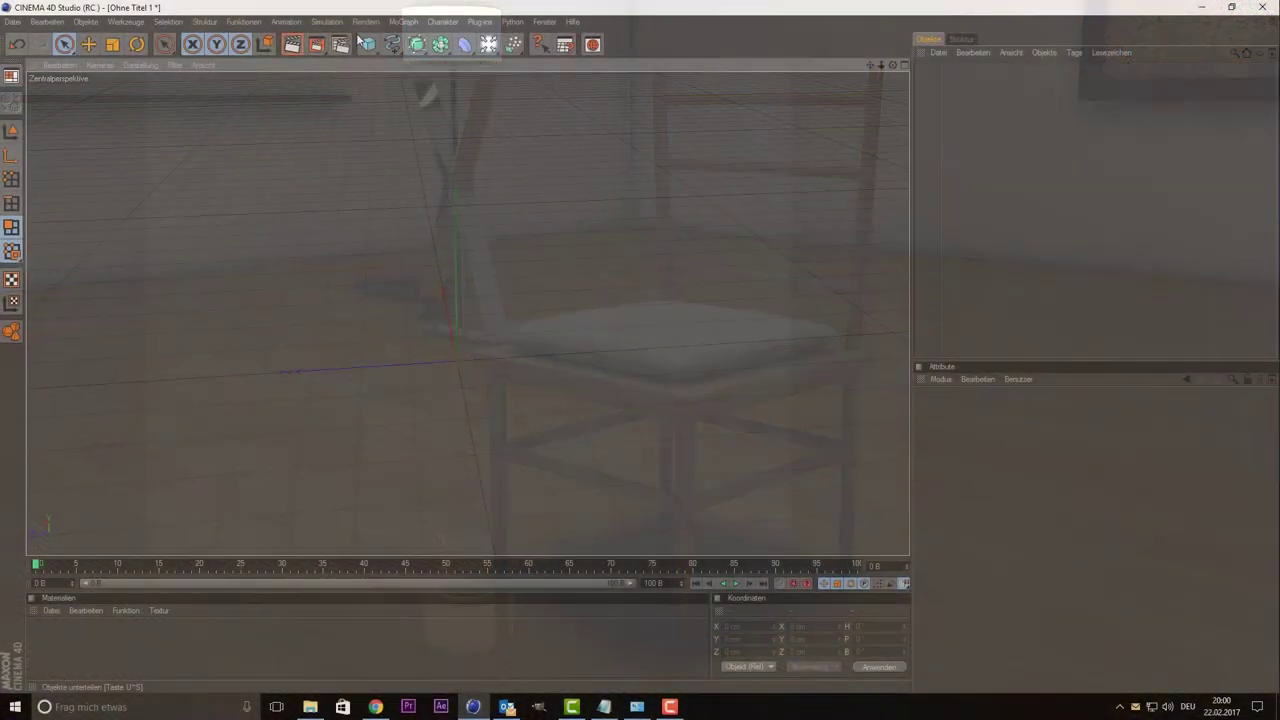
- Open the primitive objects palette, ready to choose the Würfel cube
left_click(368, 44)
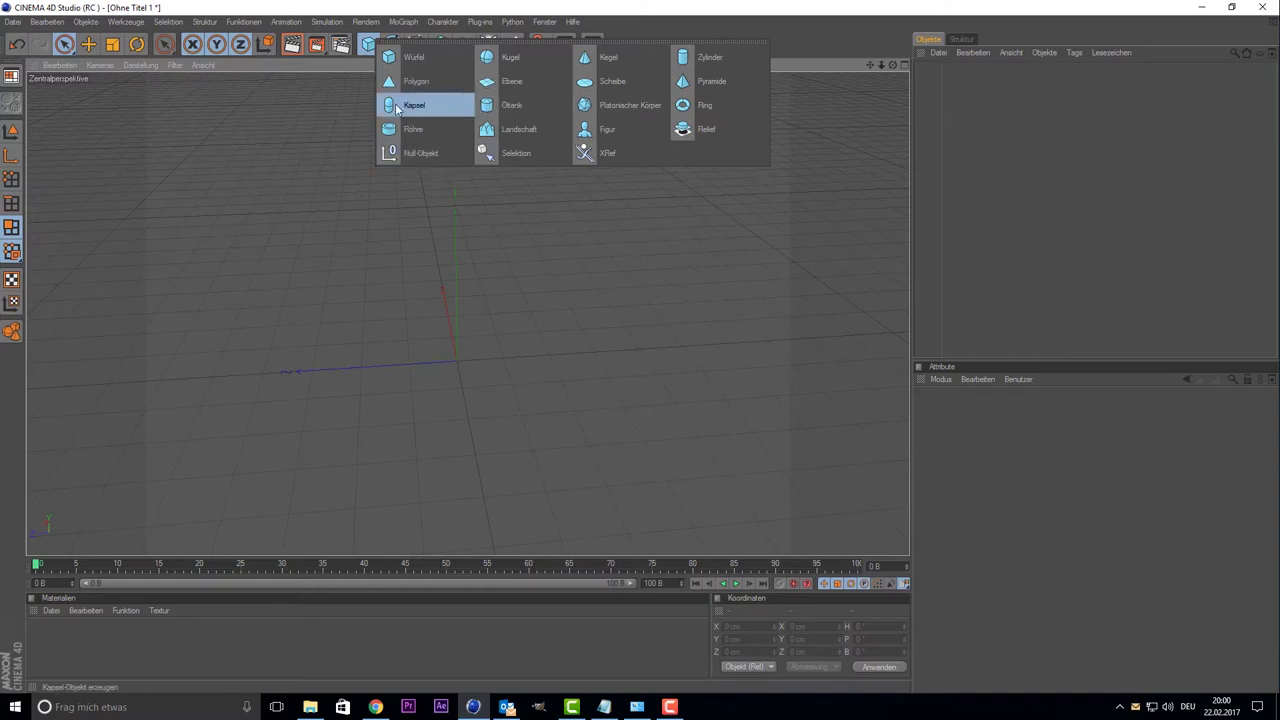
left_click(364, 216)
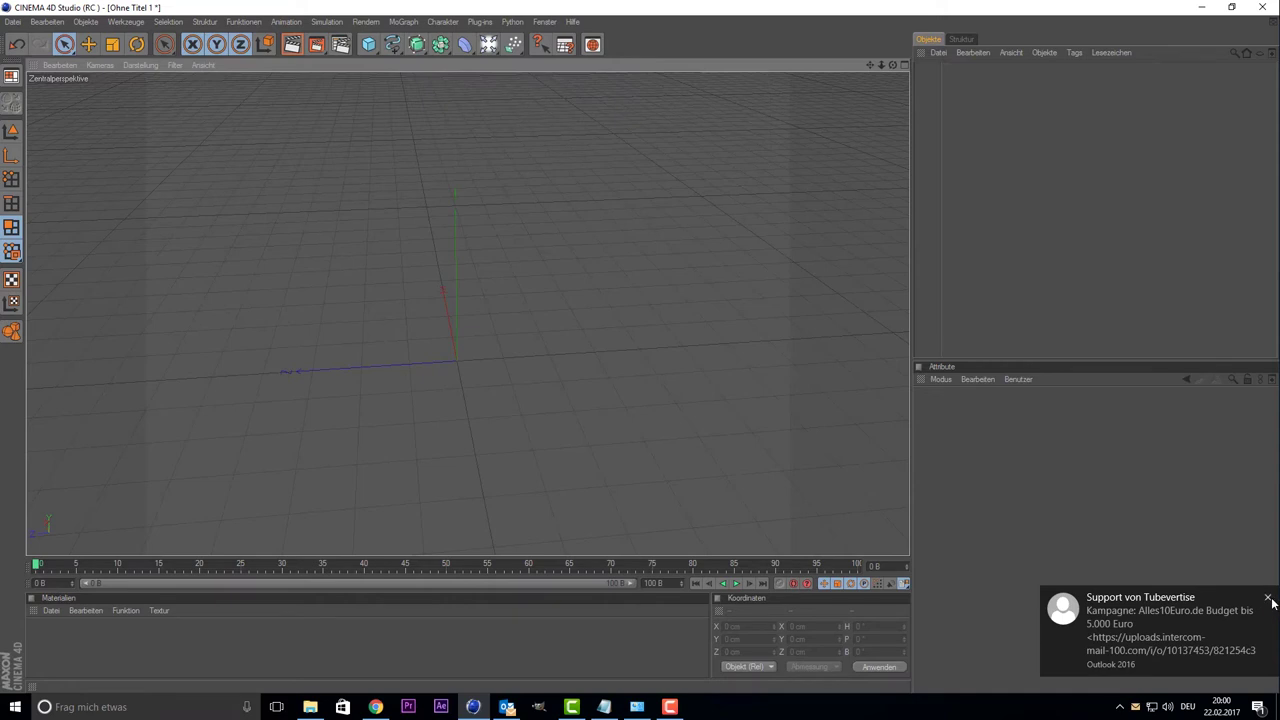
left_click(368, 44)
- Add a cube and flatten it into a thin slab in Model mode
left_click(405, 57)
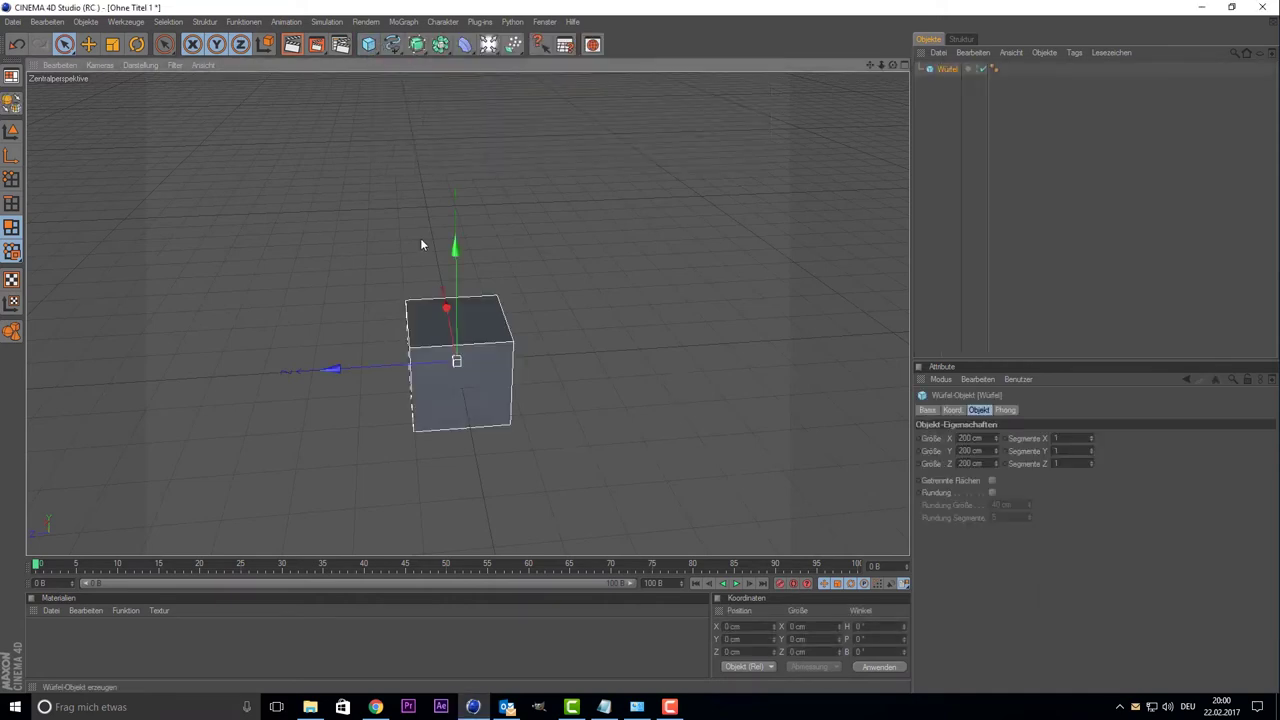
left_click(16, 136)
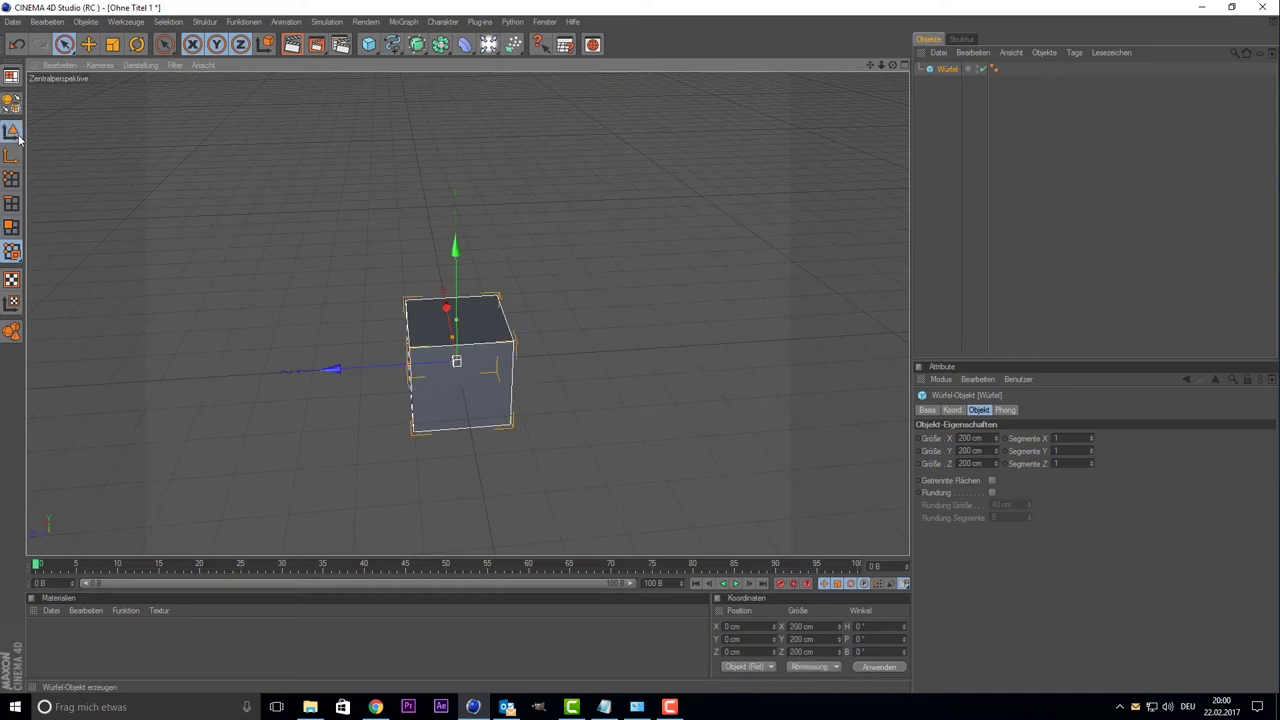
scroll(494, 283, "up", 2)
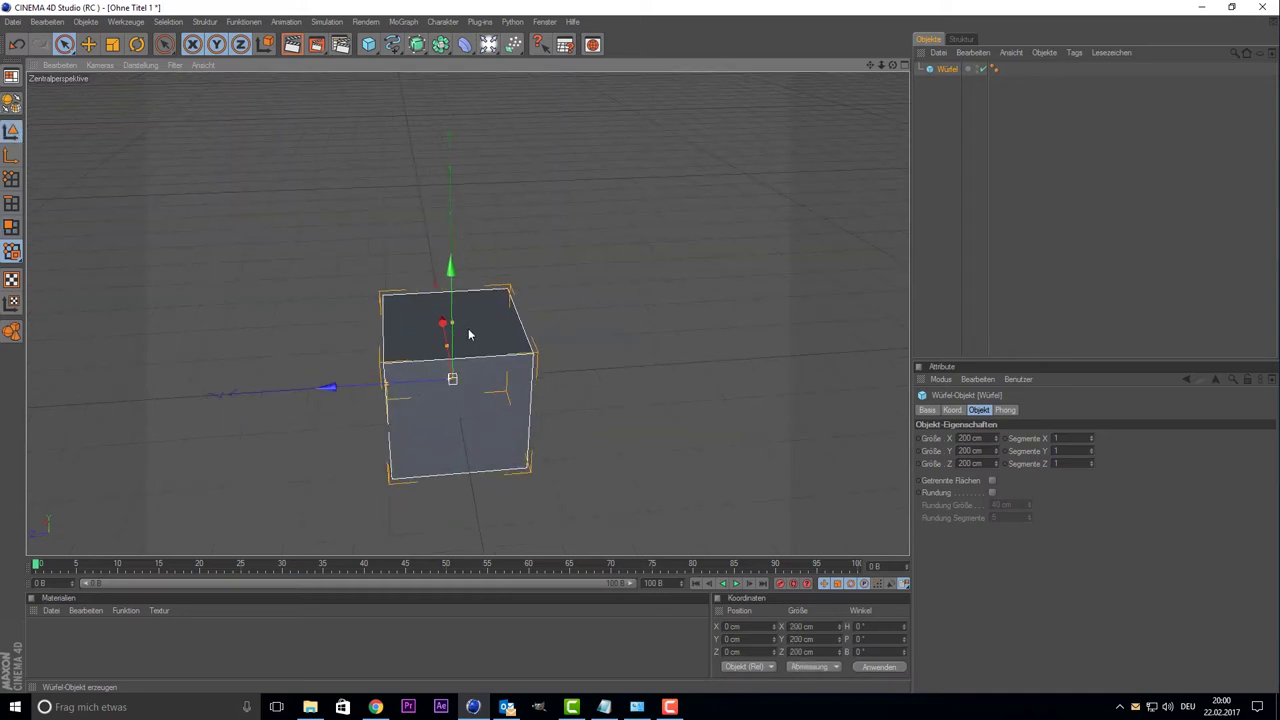
left_click_drag(455, 333, 447, 345)
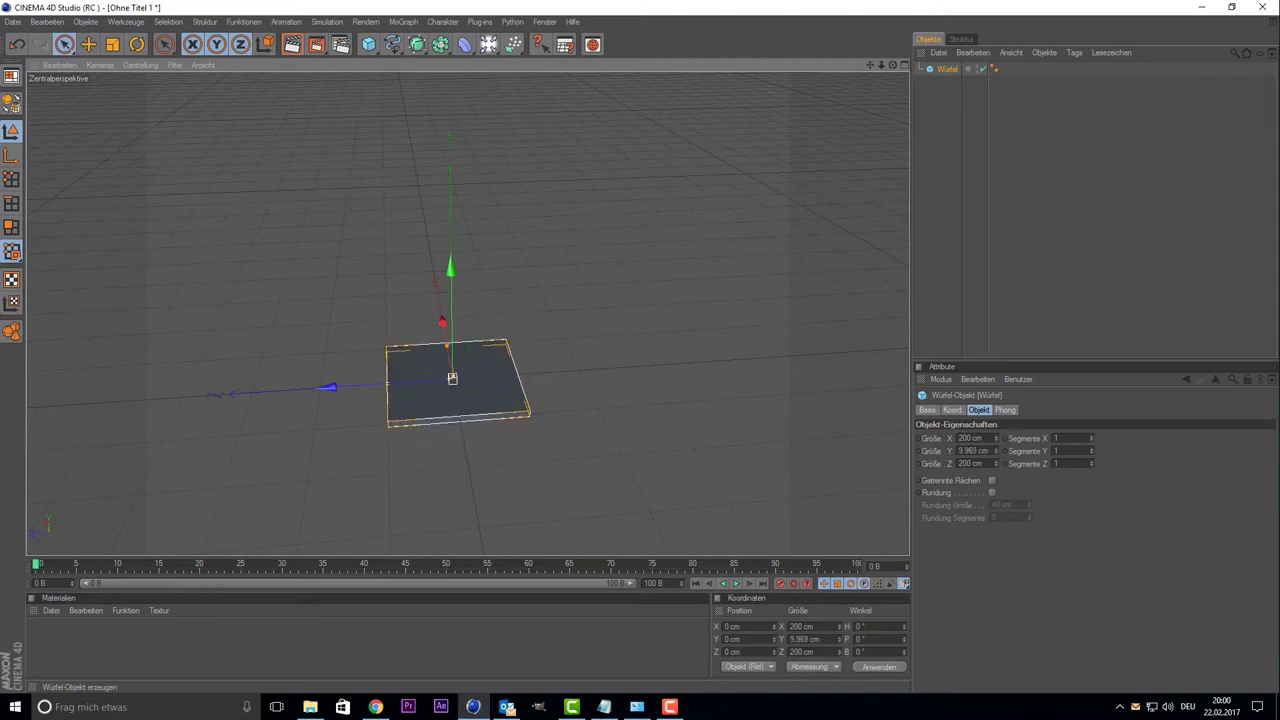
left_click_drag(447, 345, 452, 380)
scroll(552, 285, "up", 2)
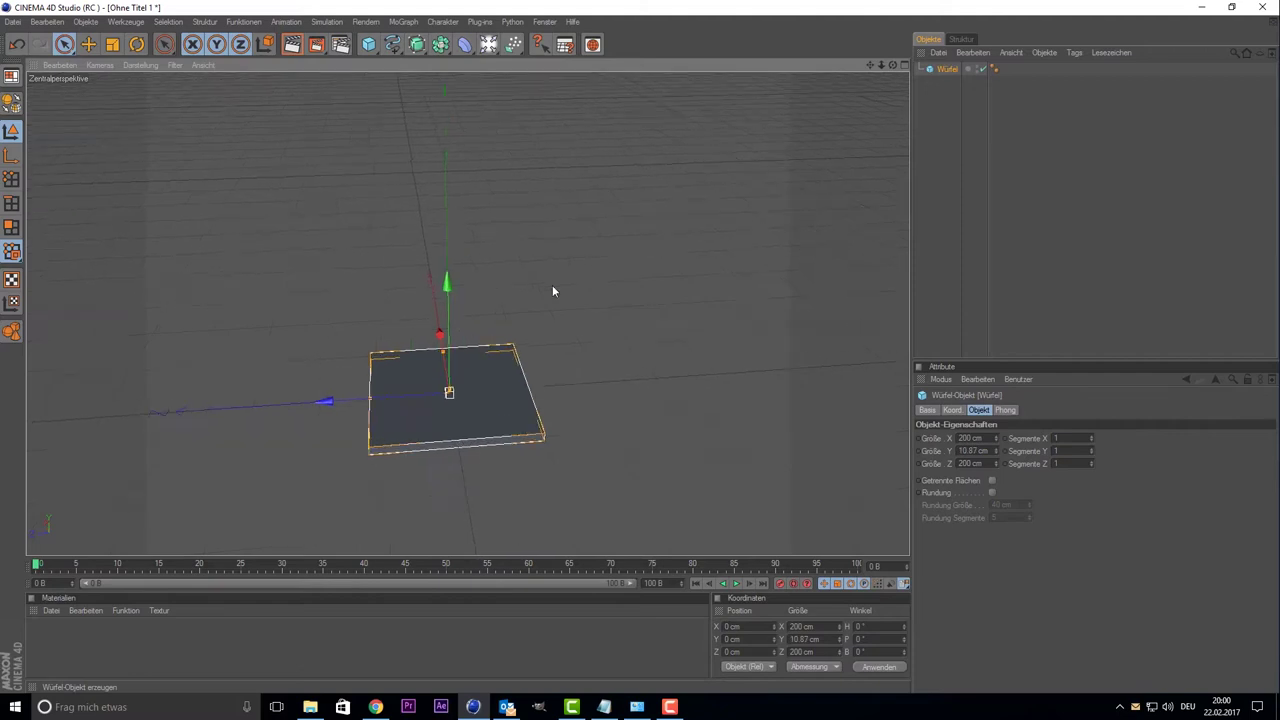
left_click_drag(870, 64, 857, 69)
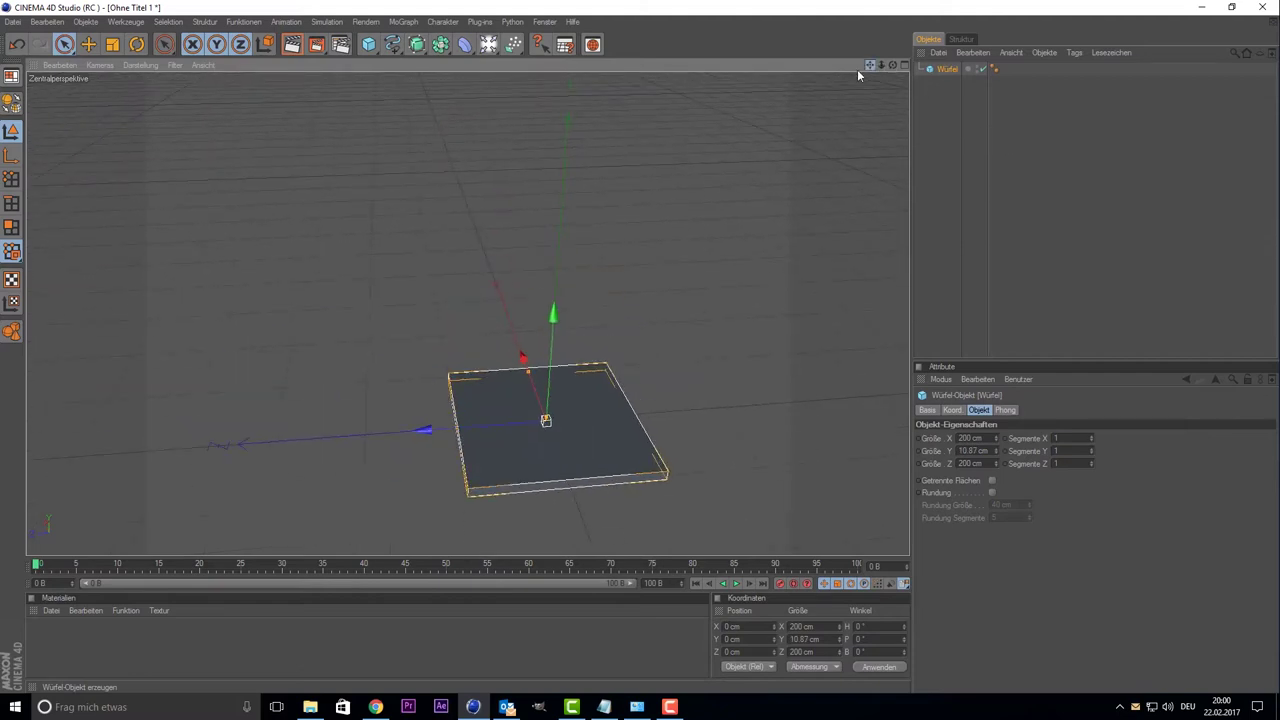
- Scale the slab up to about 403 cm across
left_click(112, 45)
left_click_drag(558, 433, 459, 406)
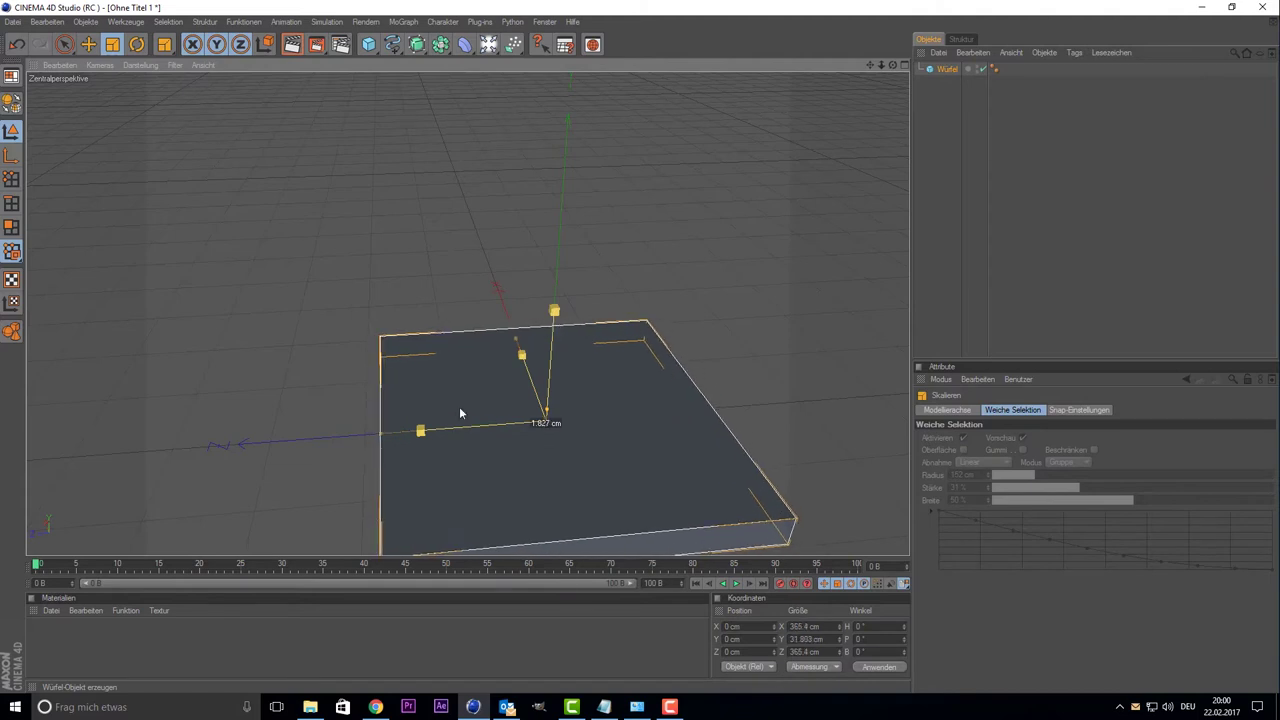
scroll(322, 382, "down", 3)
scroll(322, 382, "down", 3)
scroll(322, 383, "up", 2)
scroll(322, 389, "up", 2)
scroll(414, 400, "down", 1)
left_click_drag(513, 378, 516, 374)
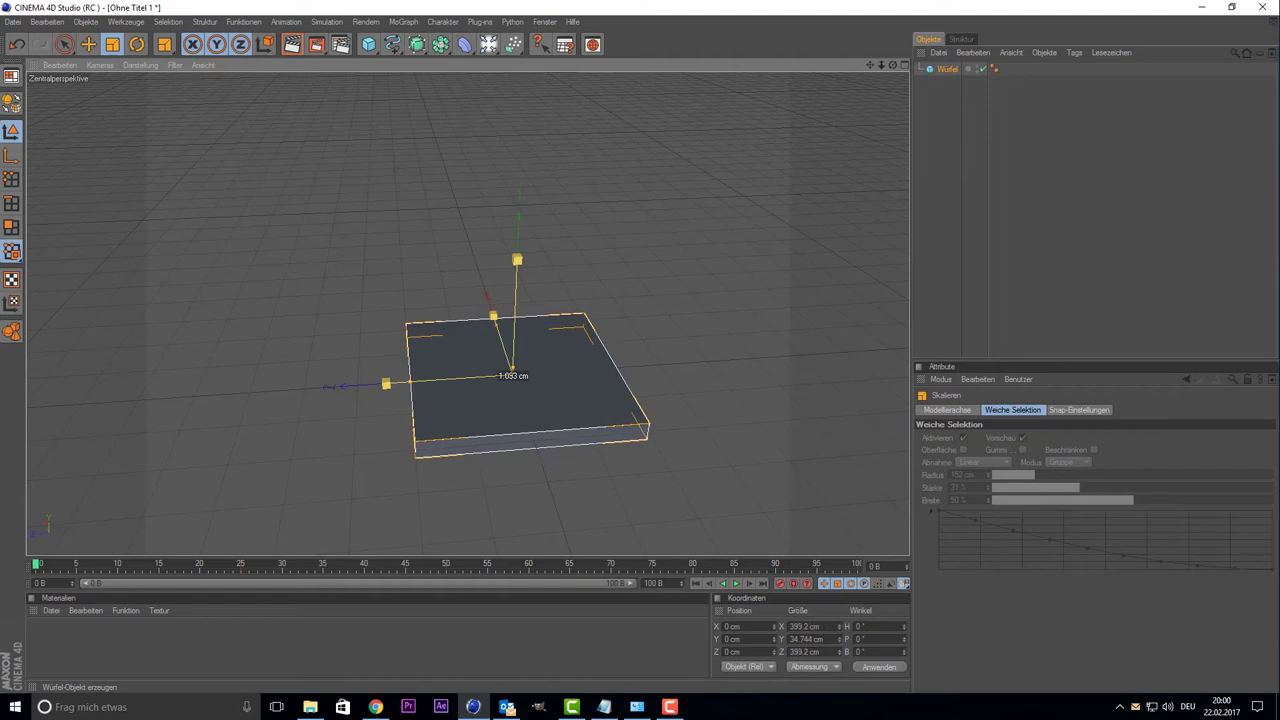
- Fine-tune the slab's thickness to about 24 cm
left_click(64, 44)
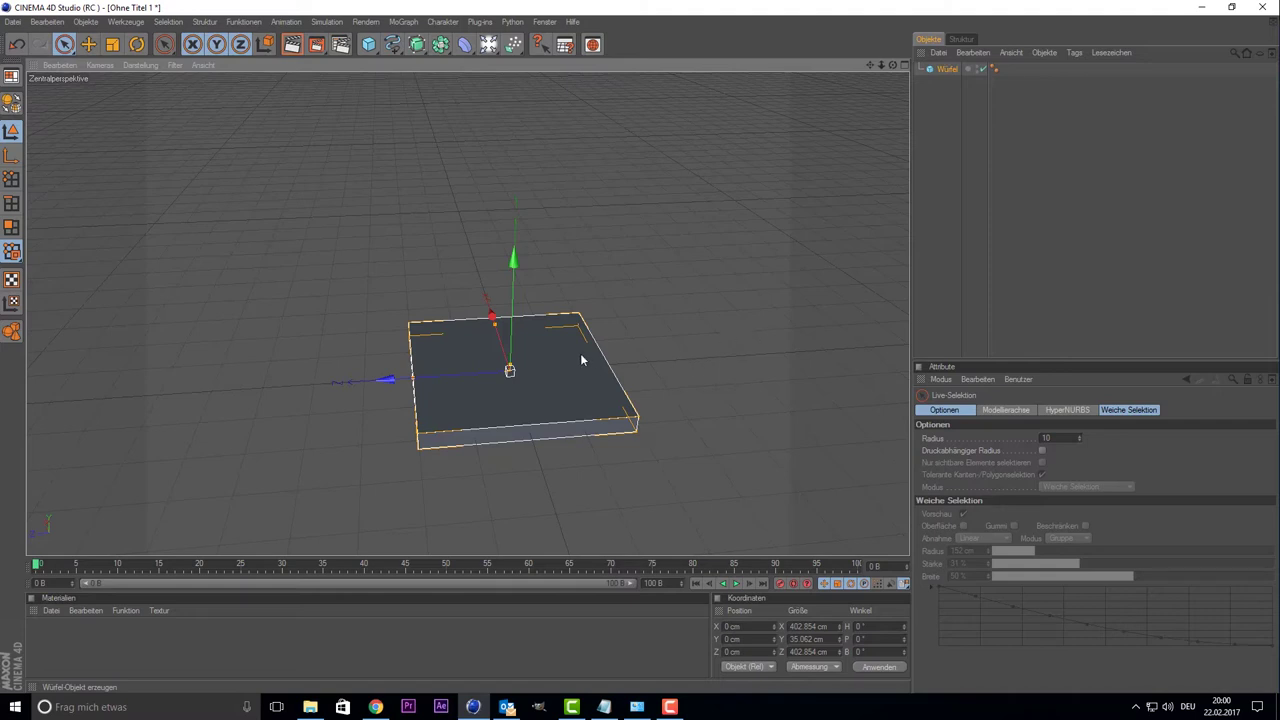
left_click(739, 286)
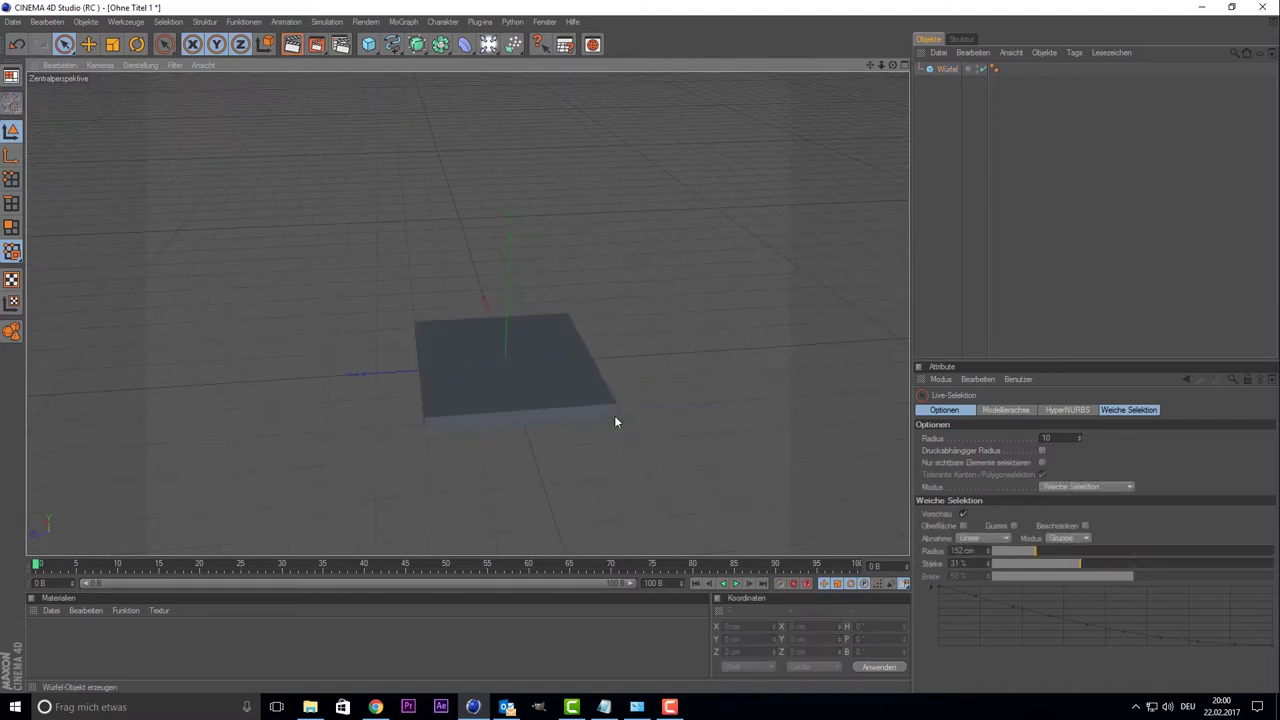
left_click(537, 403)
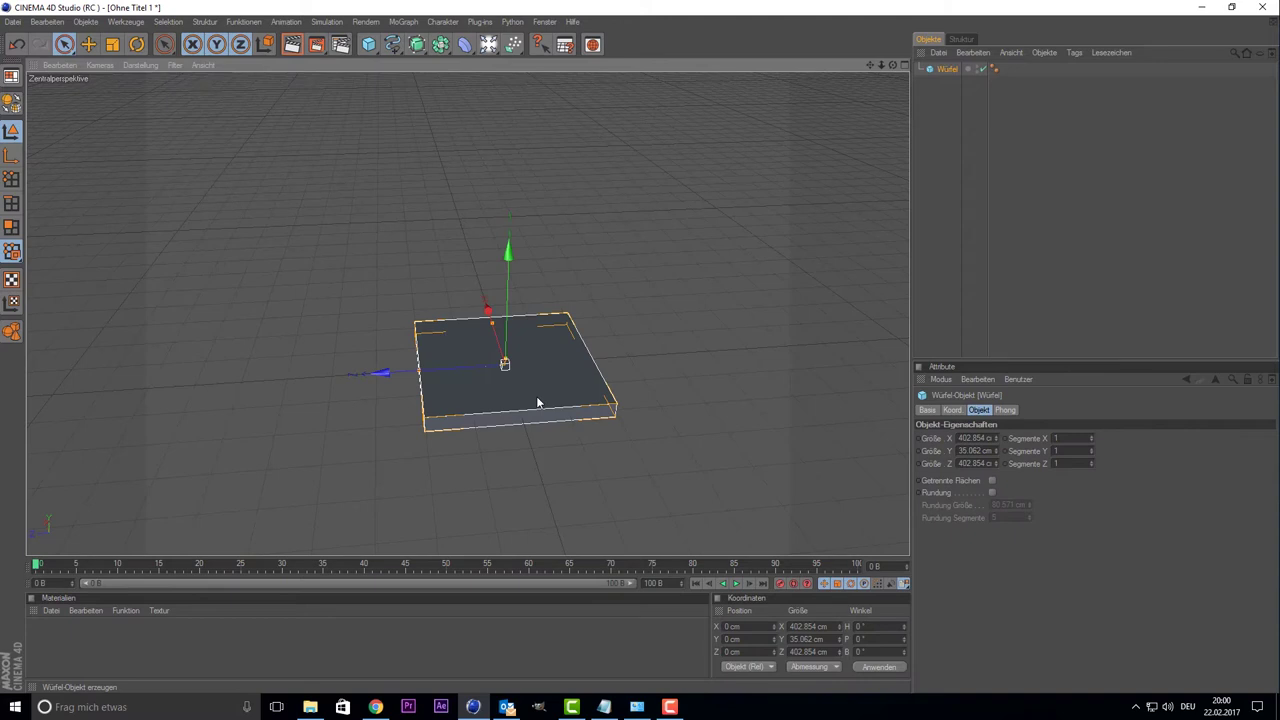
scroll(495, 367, "up", 2)
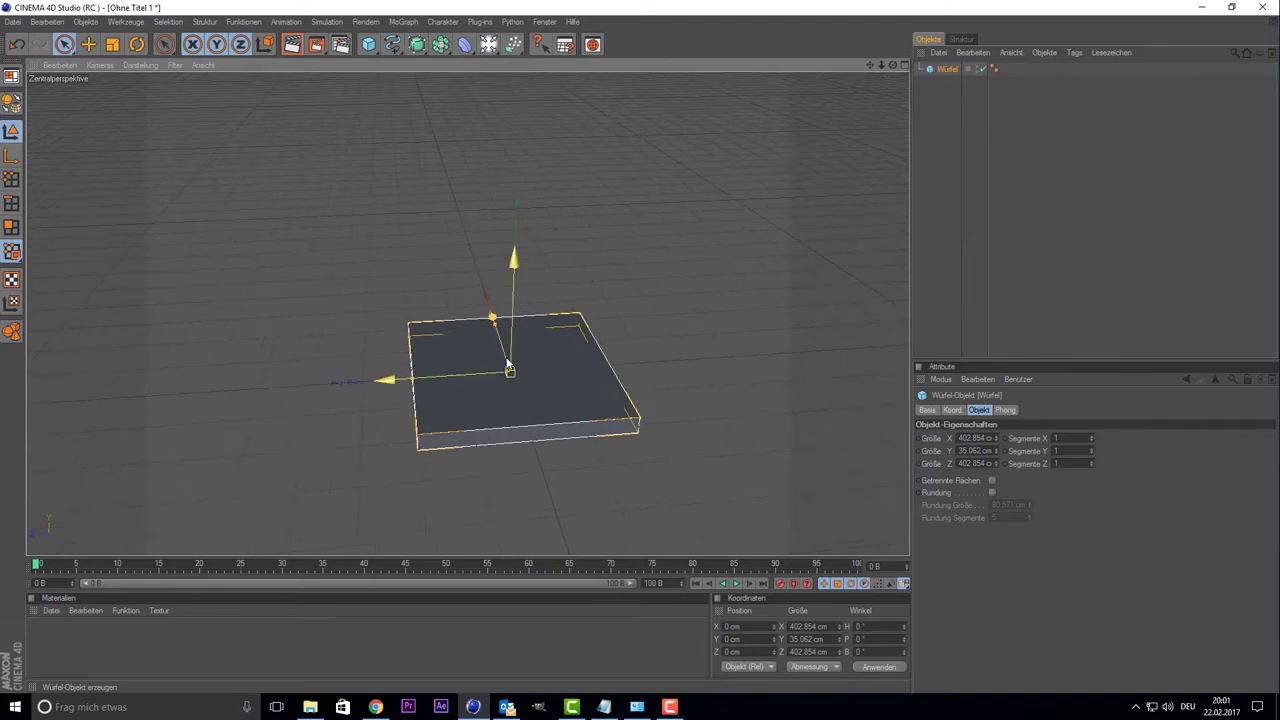
left_click_drag(511, 370, 510, 371)
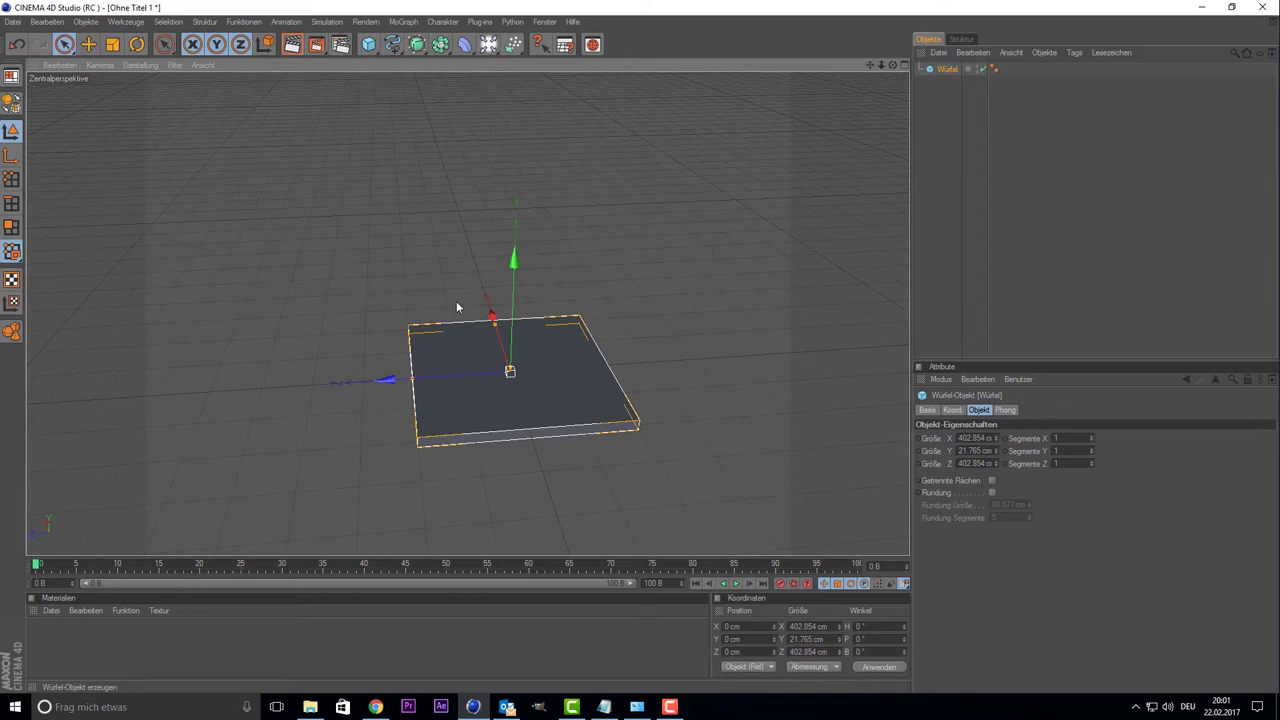
left_click_drag(510, 371, 510, 372)
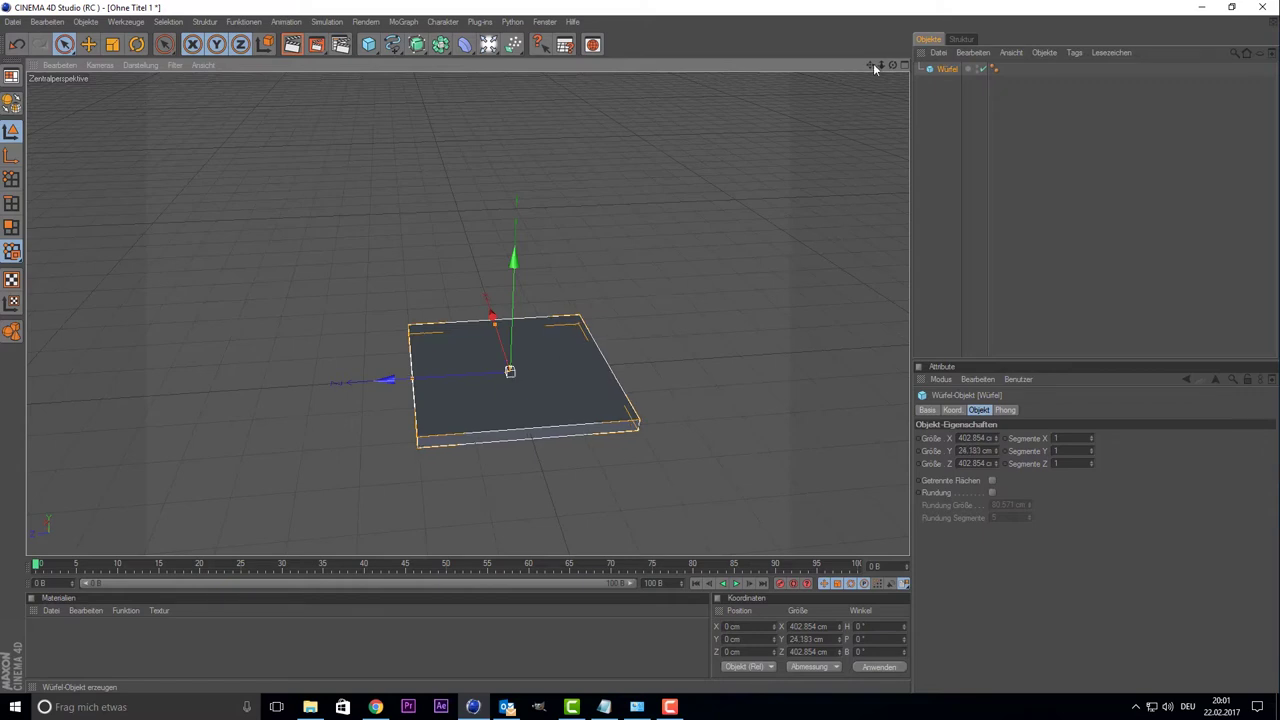
- Maximize the Top view and frame the slab in it
middle_click(397, 273)
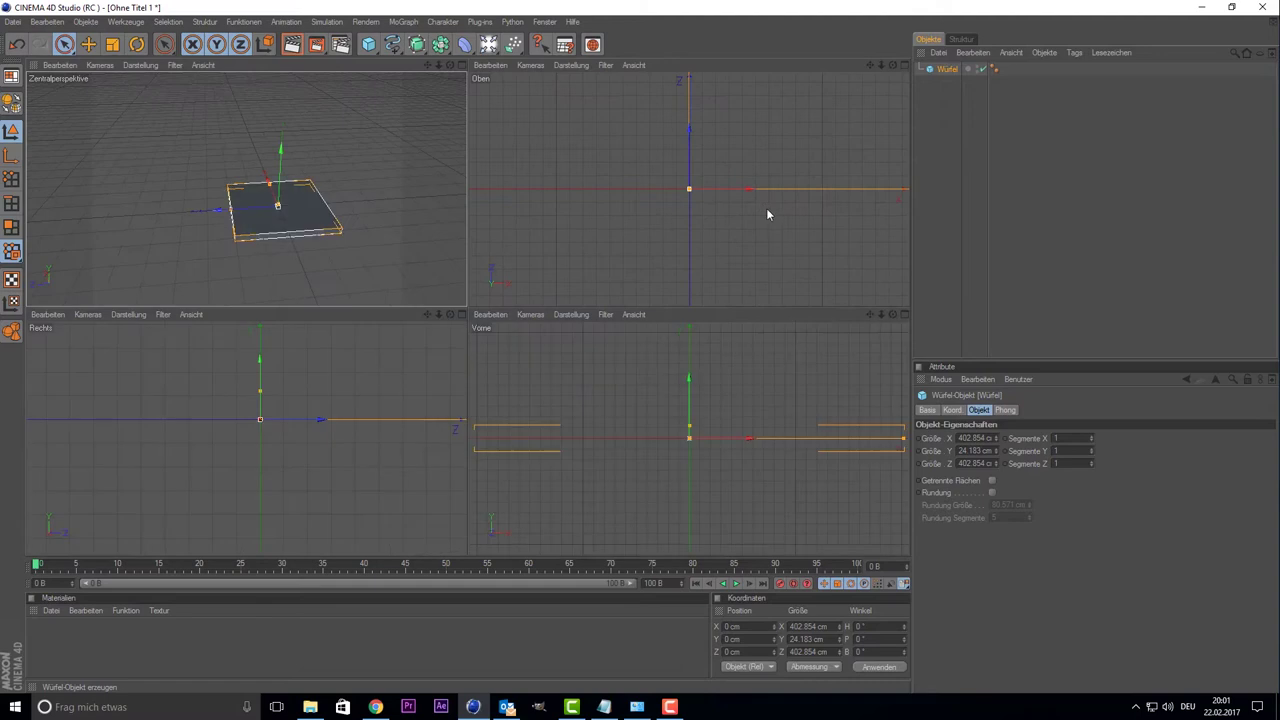
middle_click(764, 178)
middle_click(758, 184)
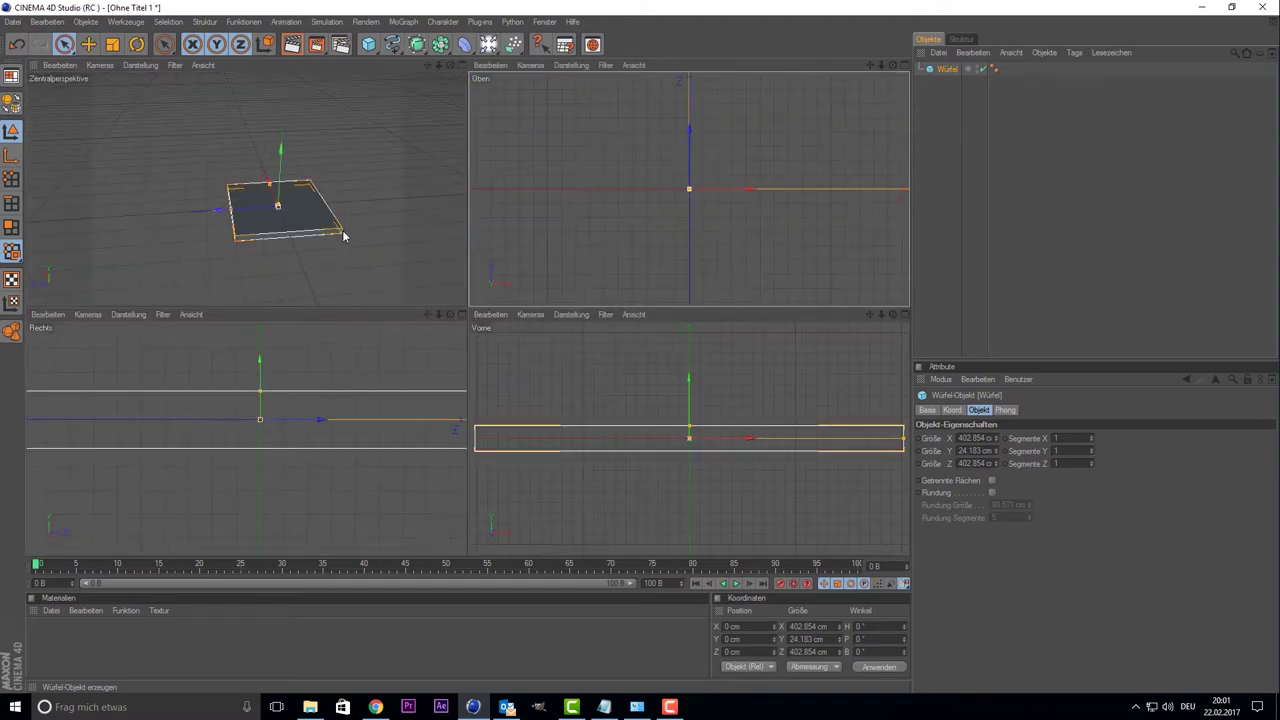
middle_click(540, 200)
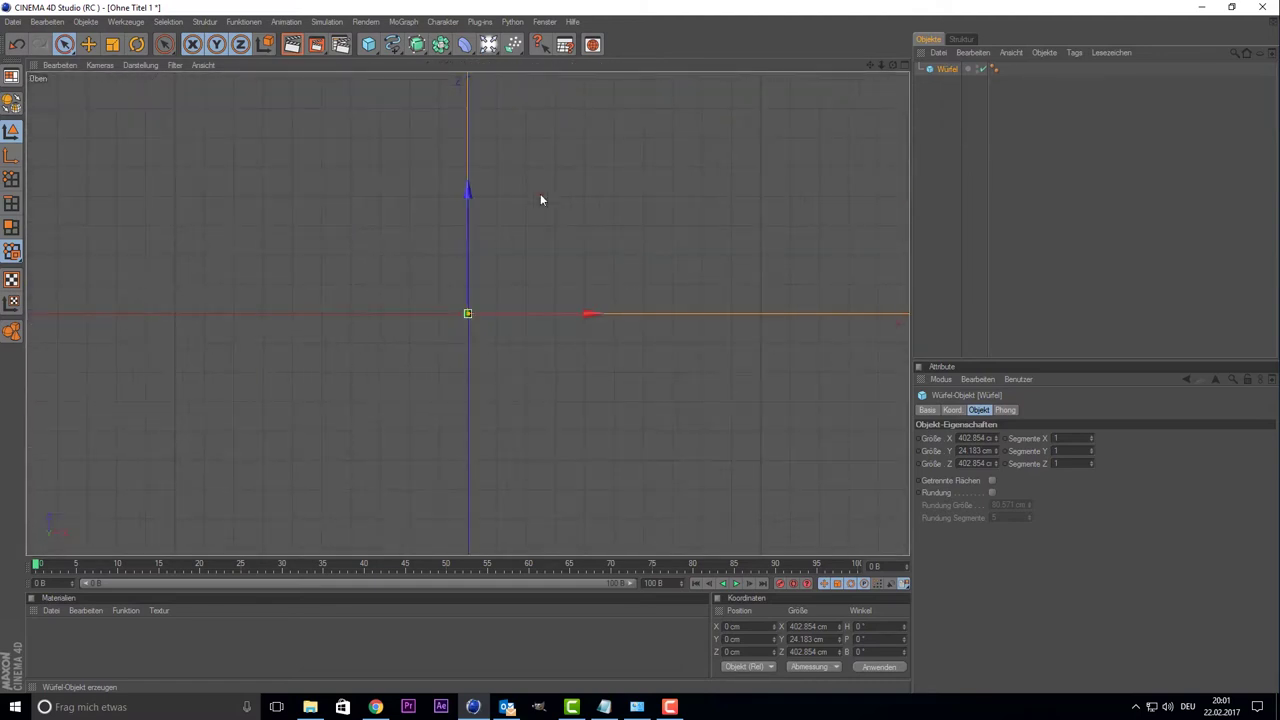
key("h")
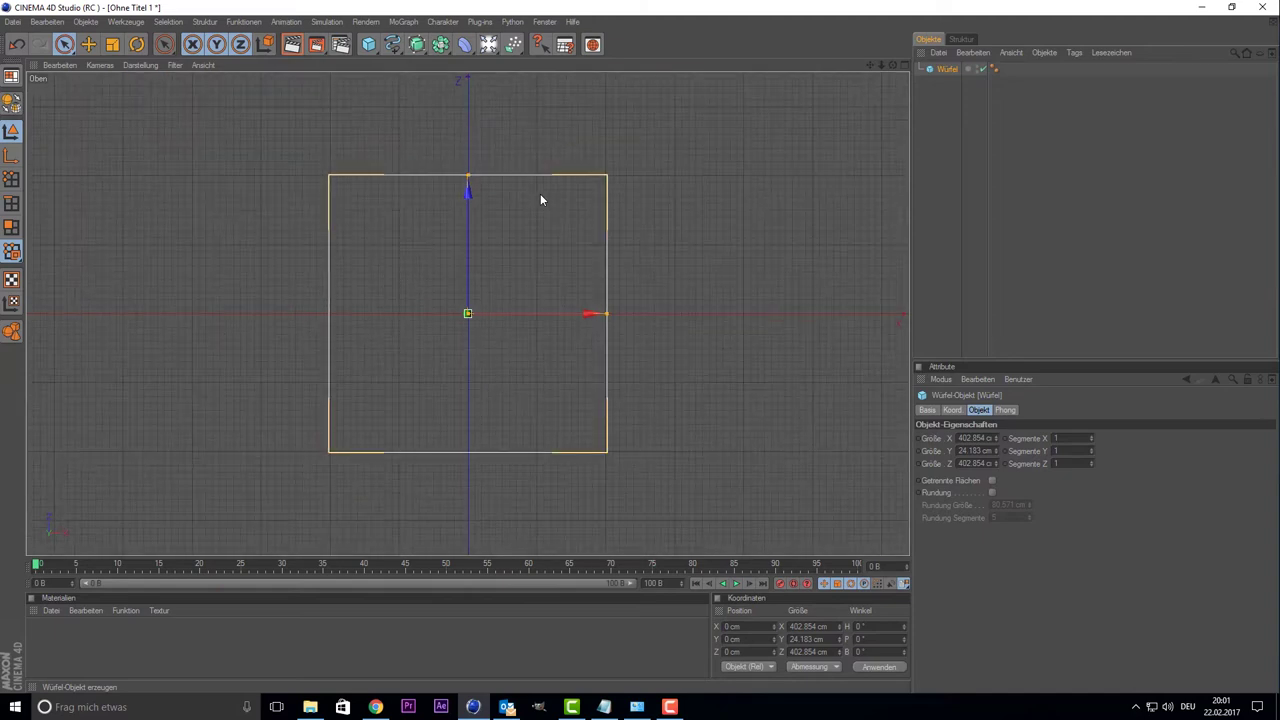
- Make the slab editable with C and switch to Polygons mode
key("c")
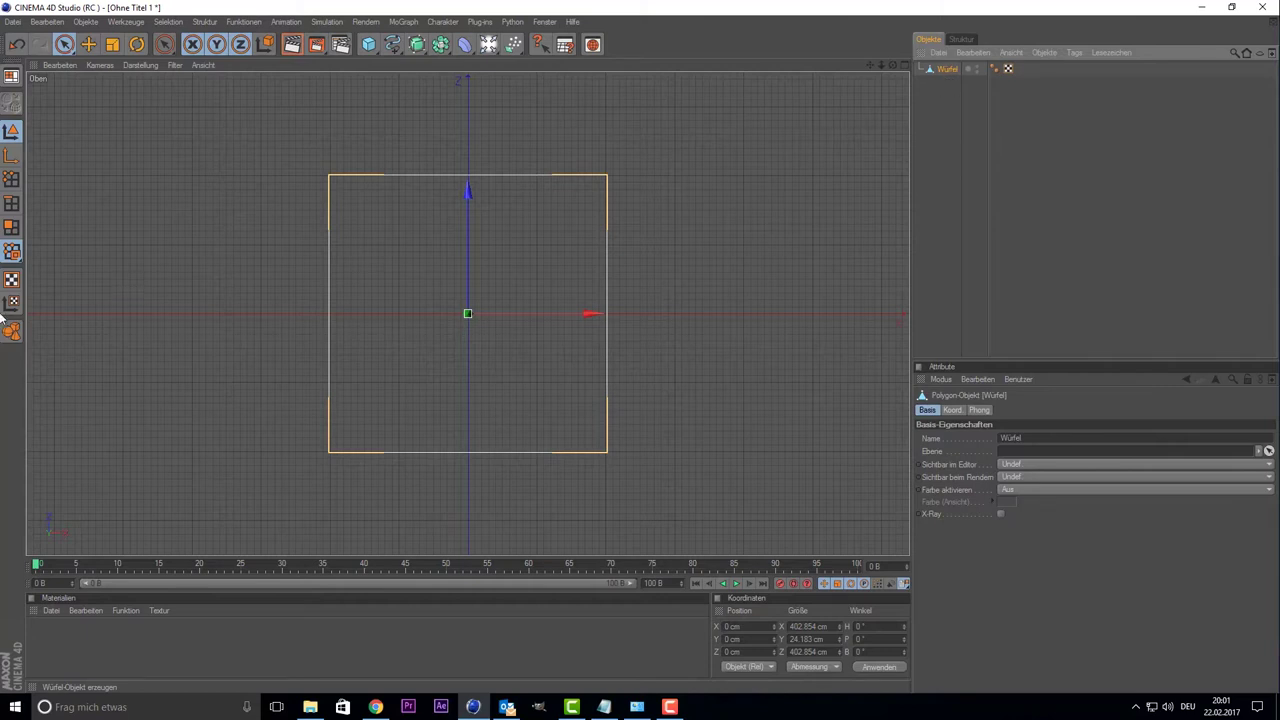
left_click(12, 181)
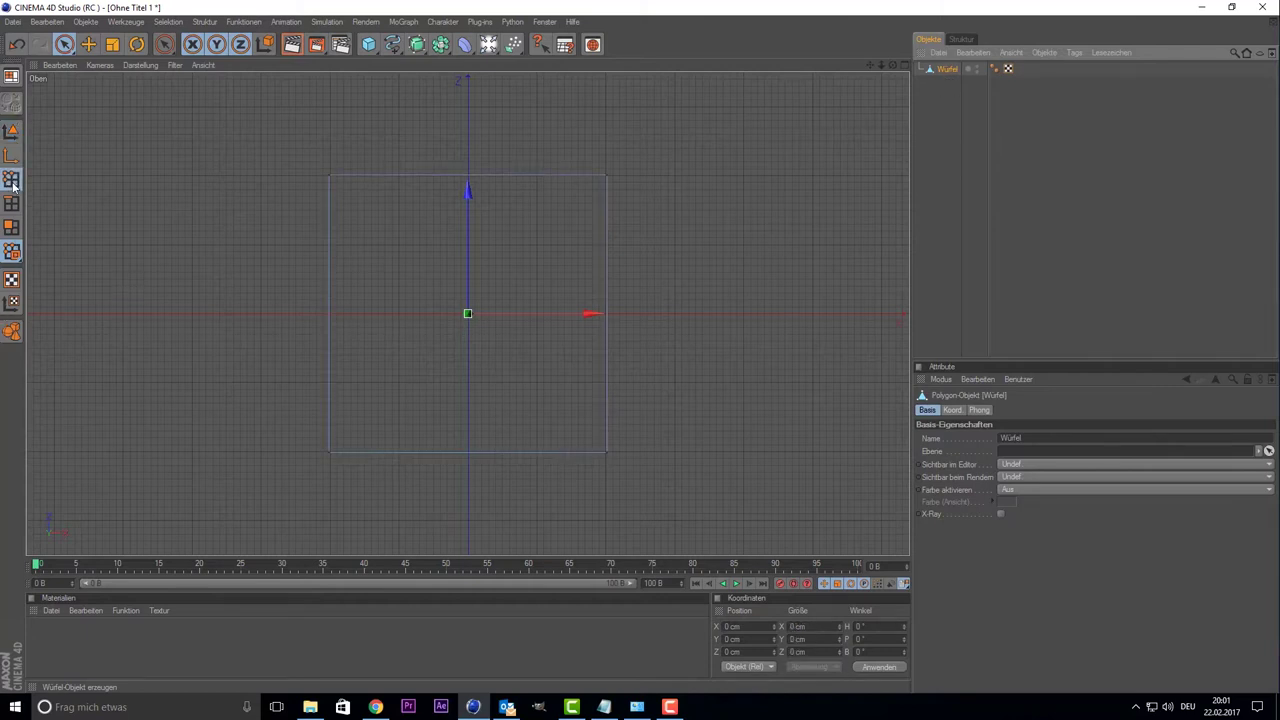
left_click(13, 232)
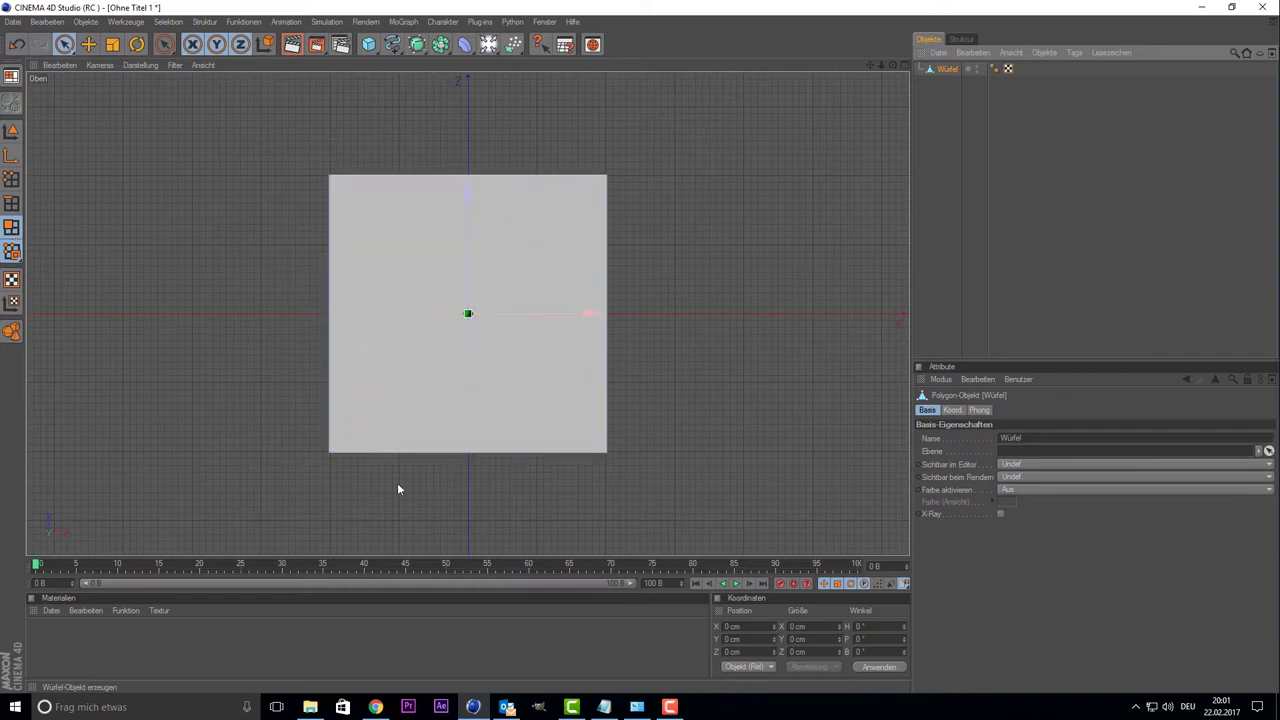
- Pick the Messer knife tool and set its Modus to Loop
right_click(689, 199)
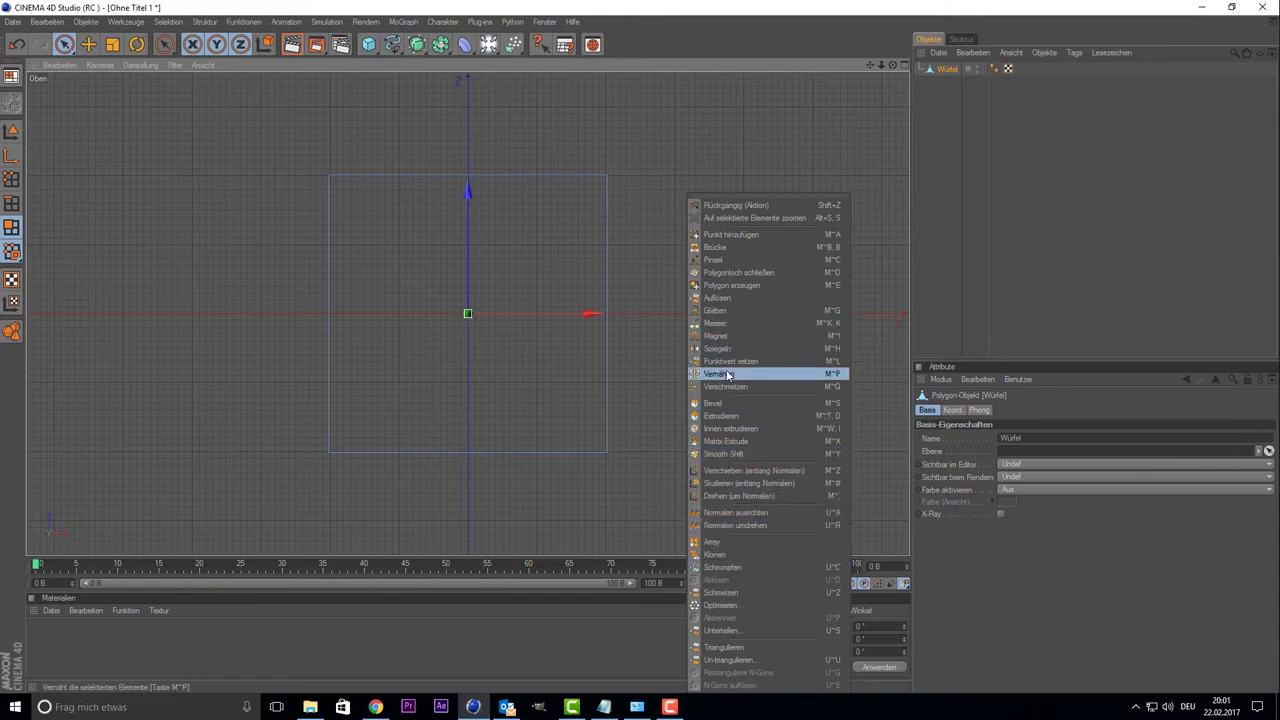
left_click(734, 335)
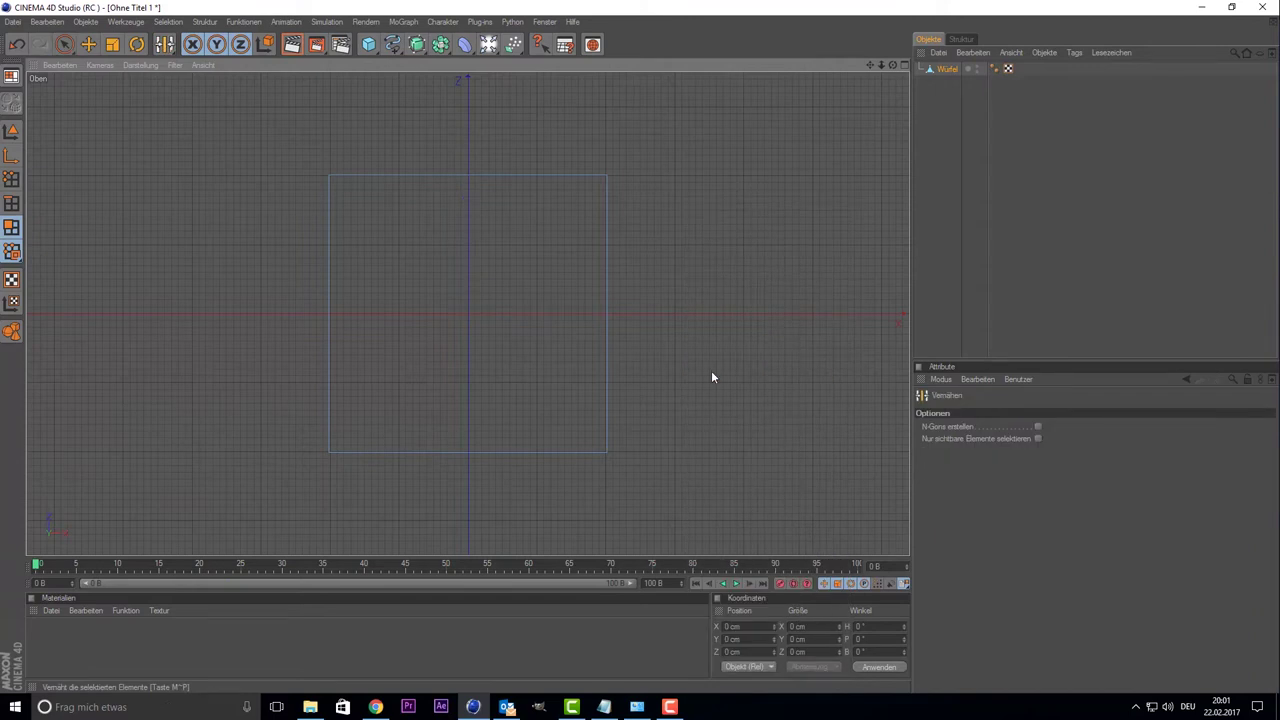
right_click(711, 372)
left_click(751, 321)
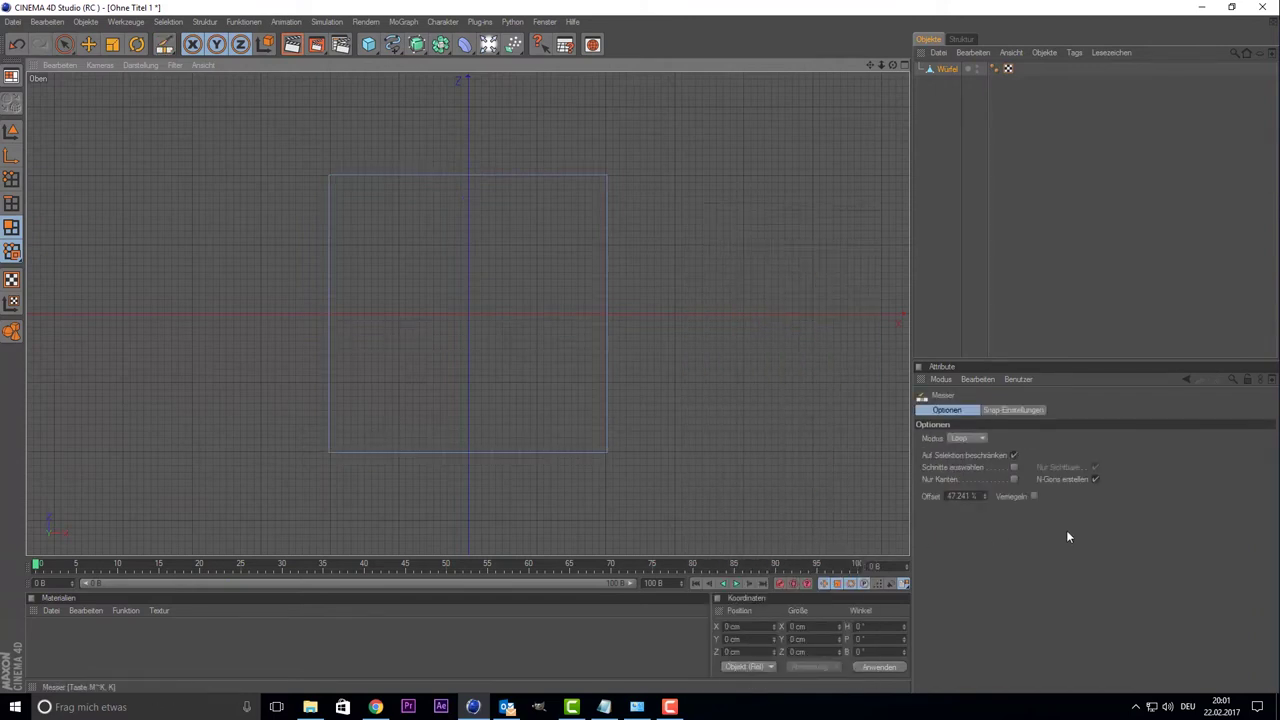
left_click(979, 440)
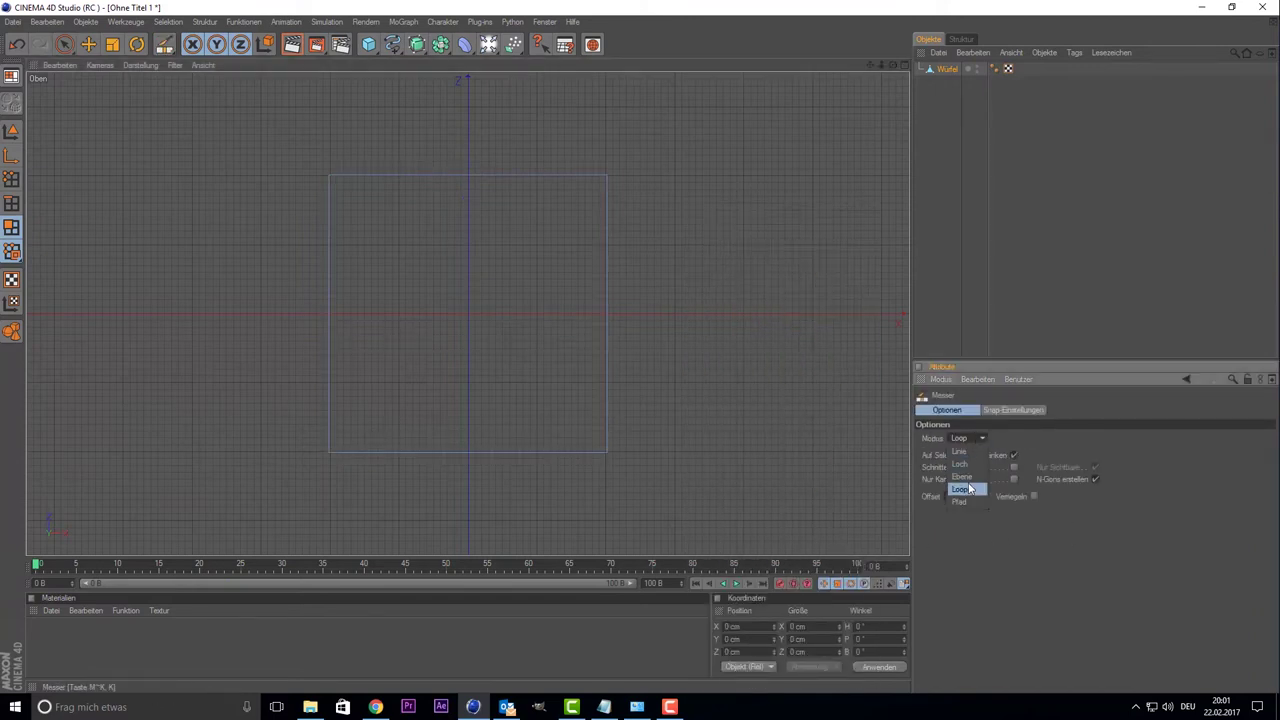
left_click(962, 438)
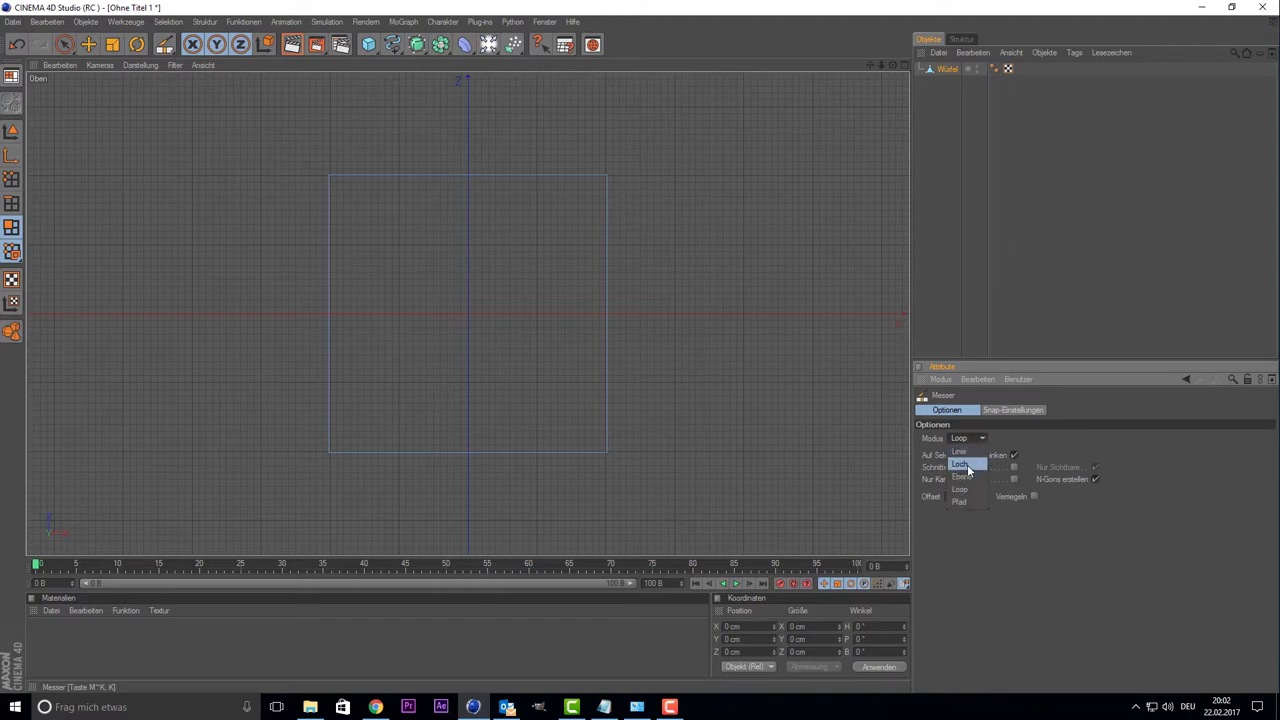
left_click(970, 497)
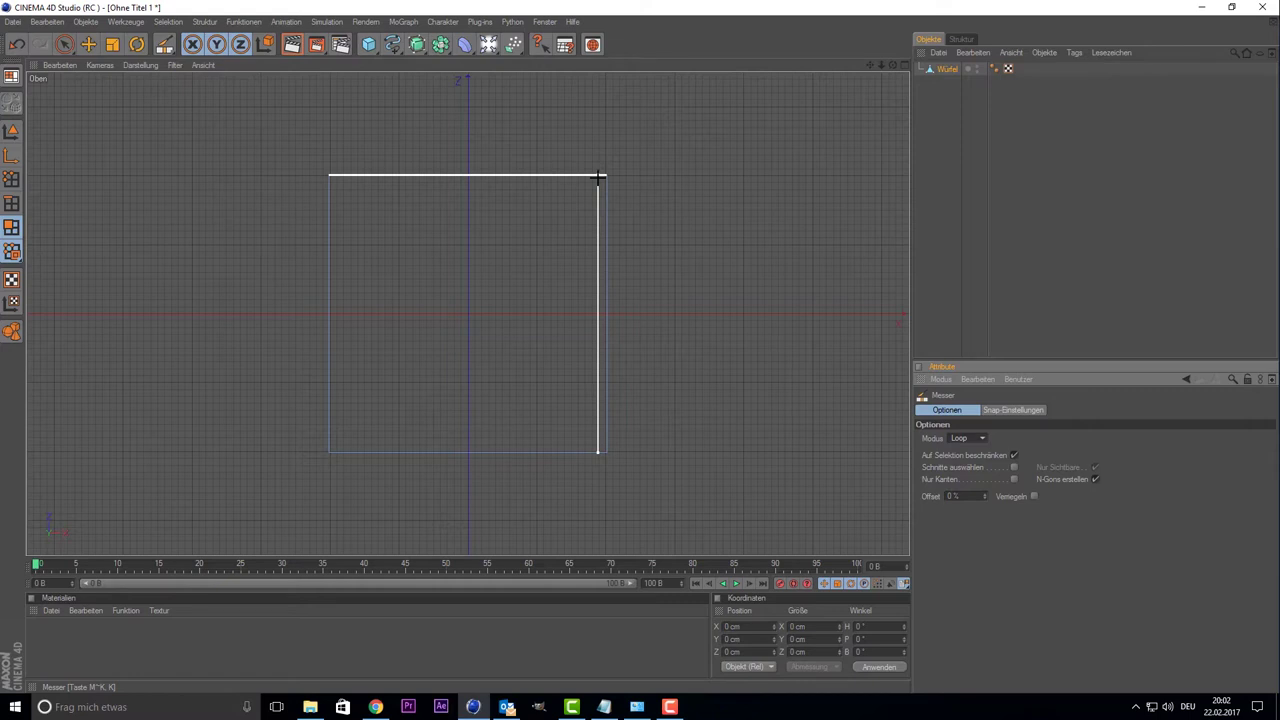
- Cut a vertical knife loop near the slab's right side
left_click(599, 178)
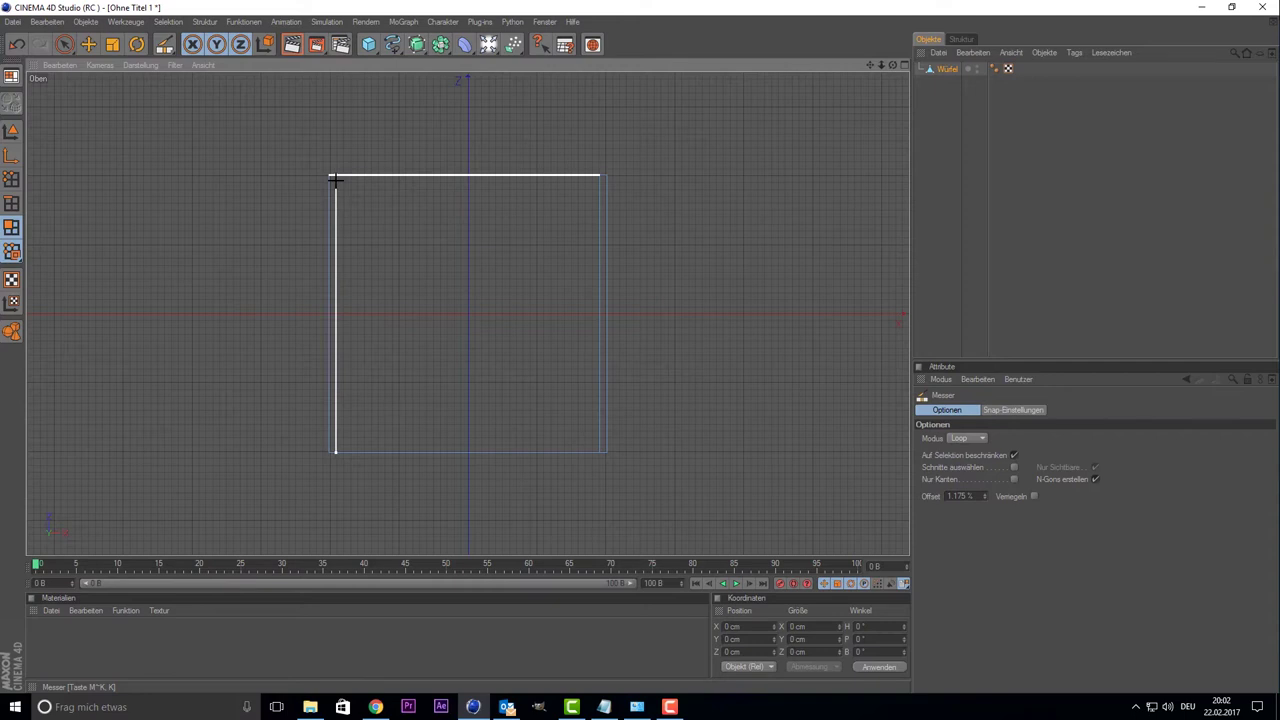
scroll(338, 180, "up", 5)
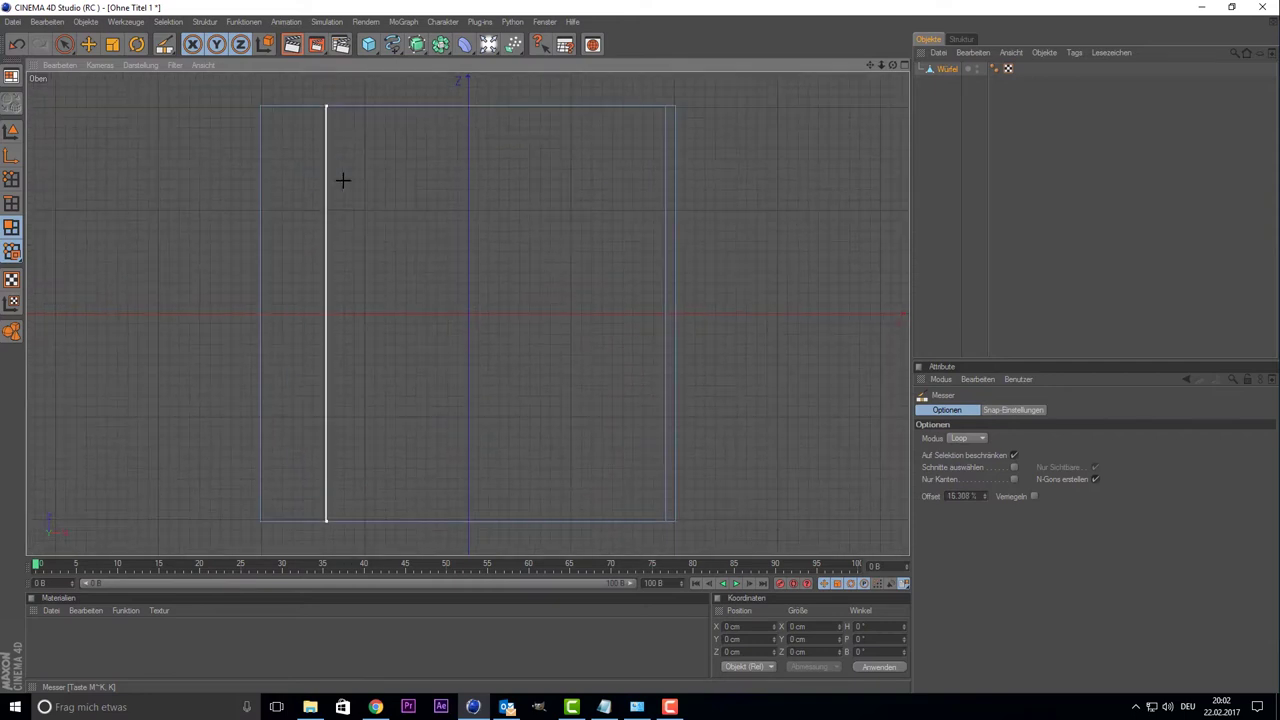
scroll(343, 180, "up", 1)
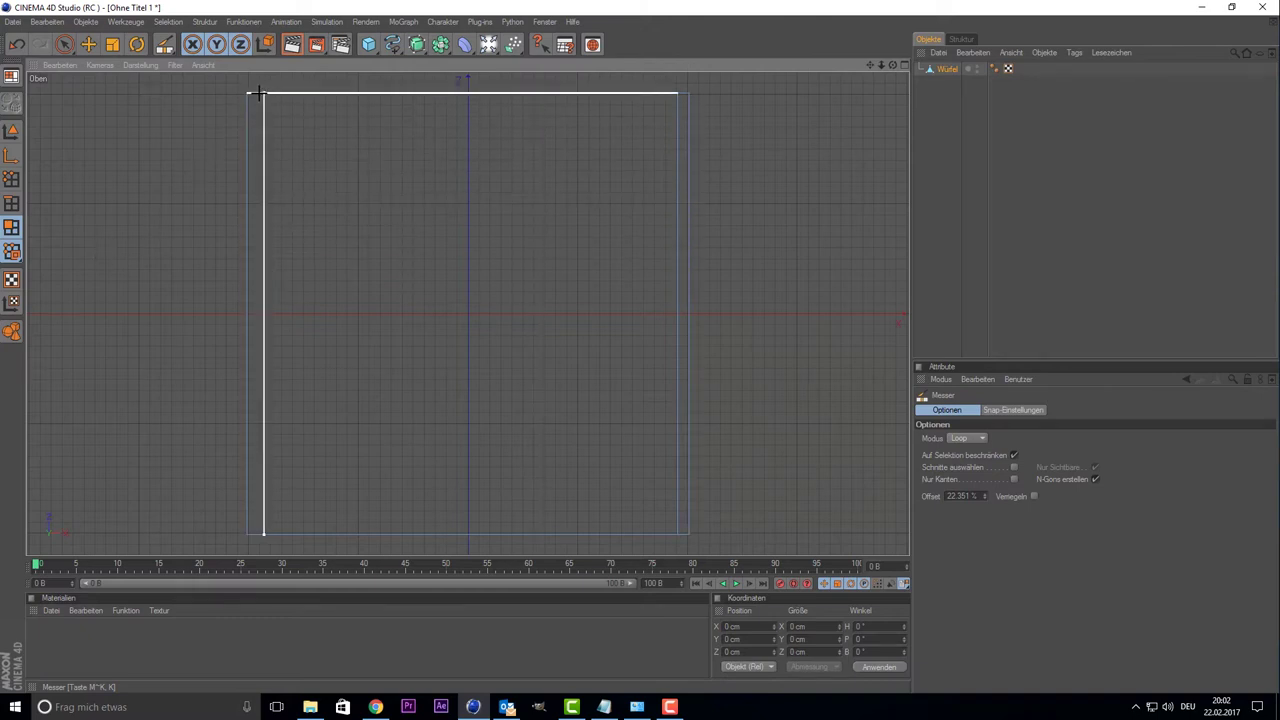
scroll(426, 468, "down", 1)
scroll(426, 468, "down", 1)
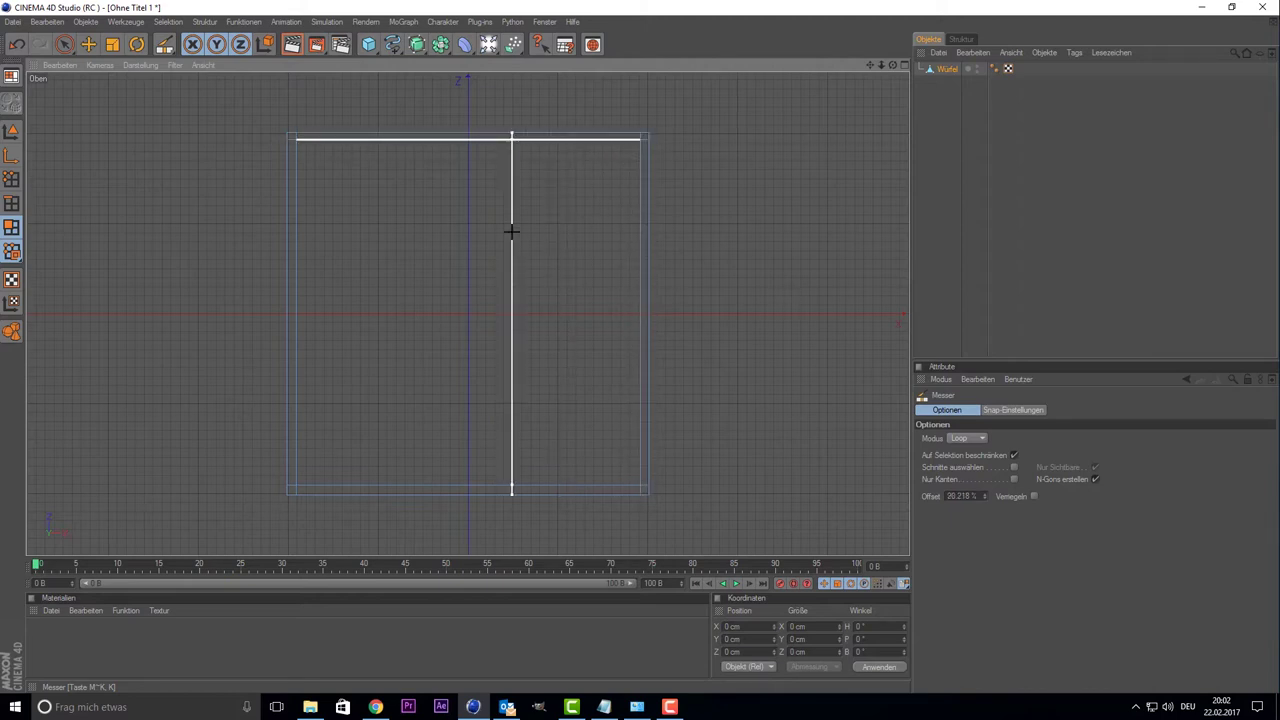
scroll(614, 171, "up", 2)
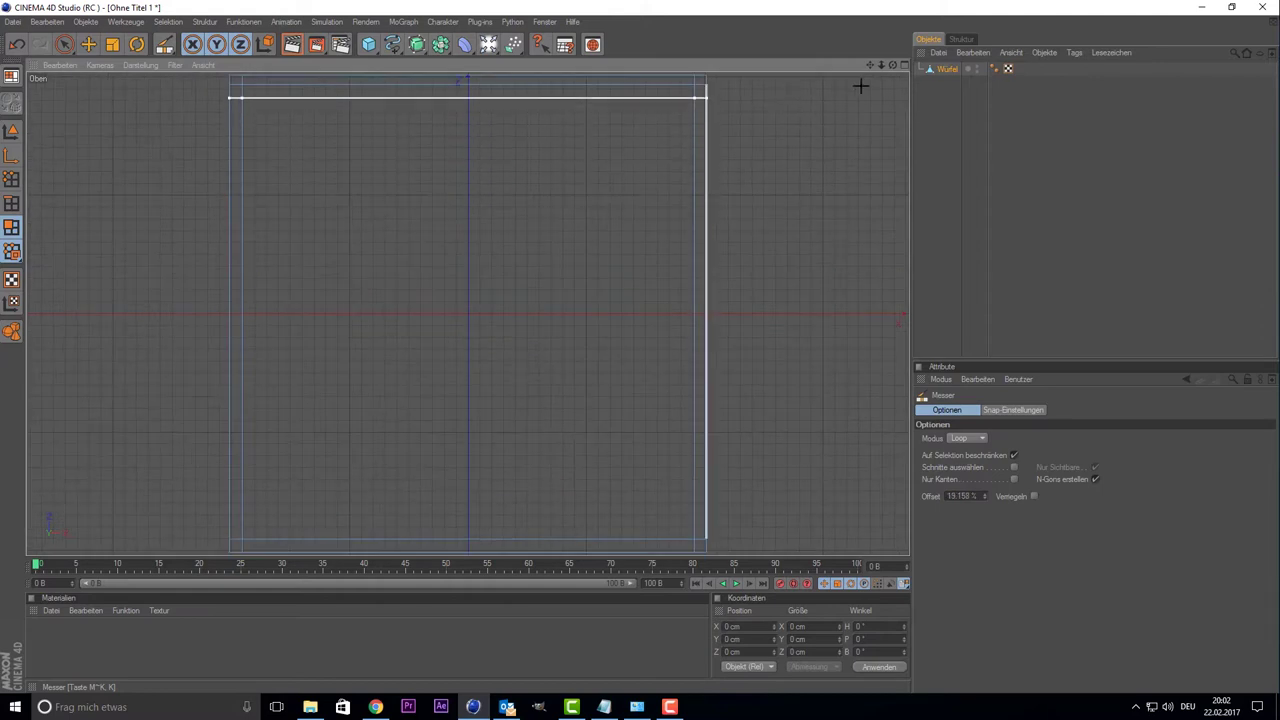
left_click_drag(870, 64, 867, 148)
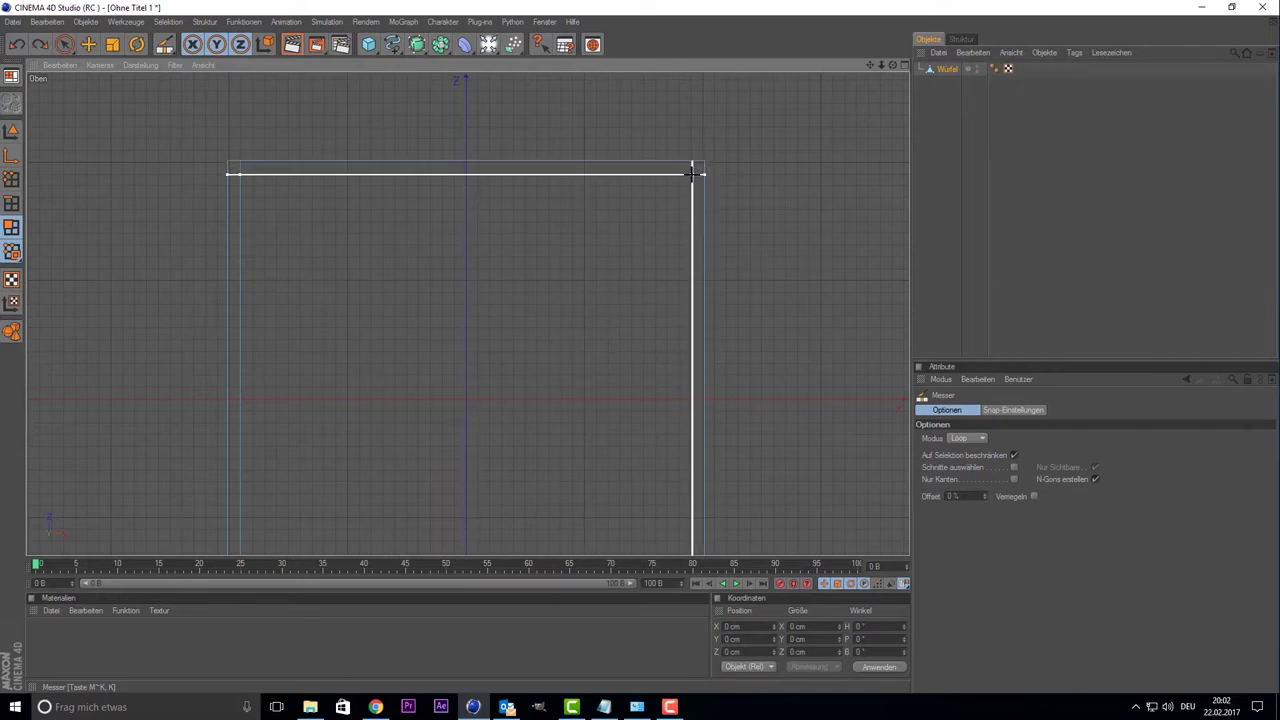
- Cut horizontal loops inside the top edge and a vertical loop near the right side
left_click(692, 174)
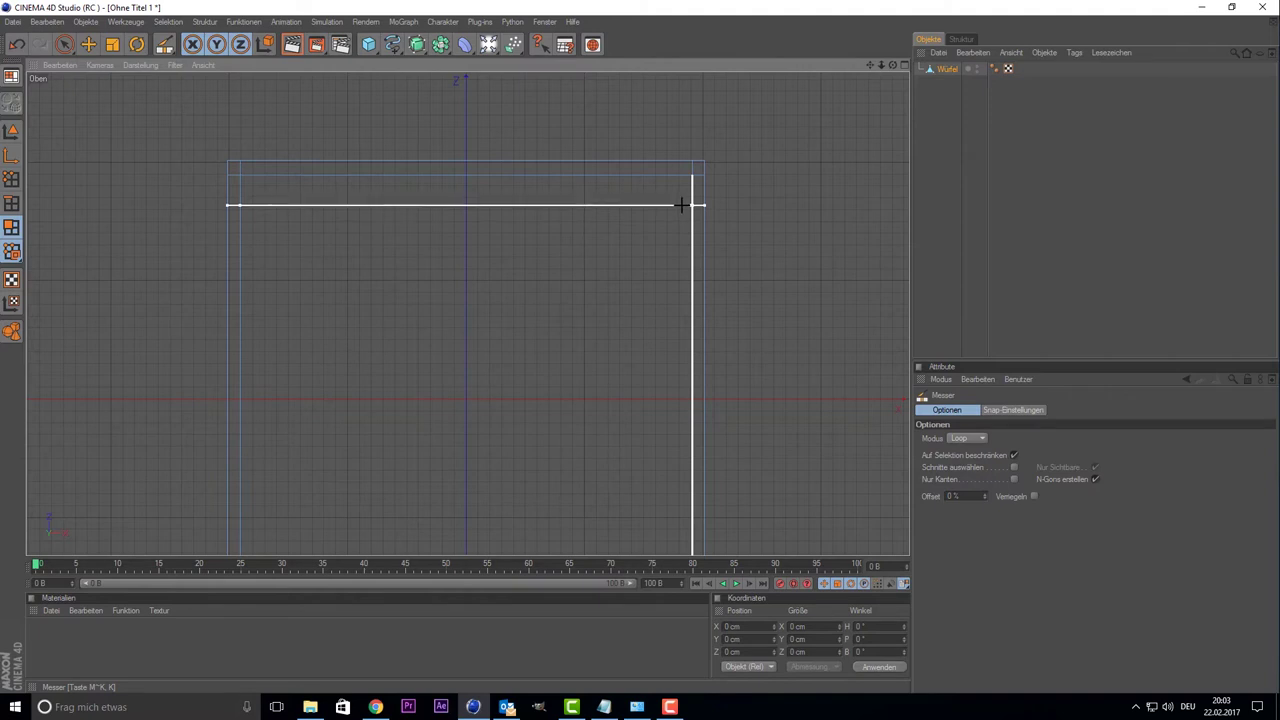
left_click(534, 366)
scroll(560, 320, "down", 2)
scroll(627, 250, "up", 1)
scroll(645, 235, "up", 1)
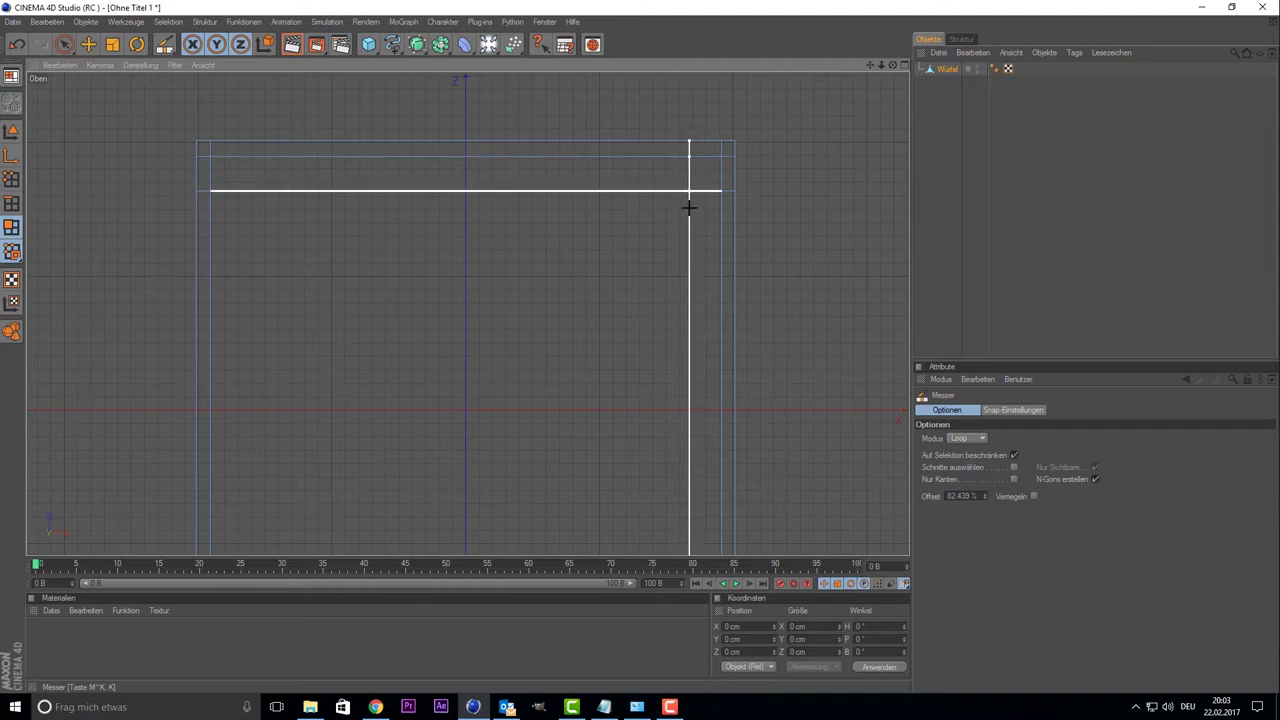
left_click(691, 205)
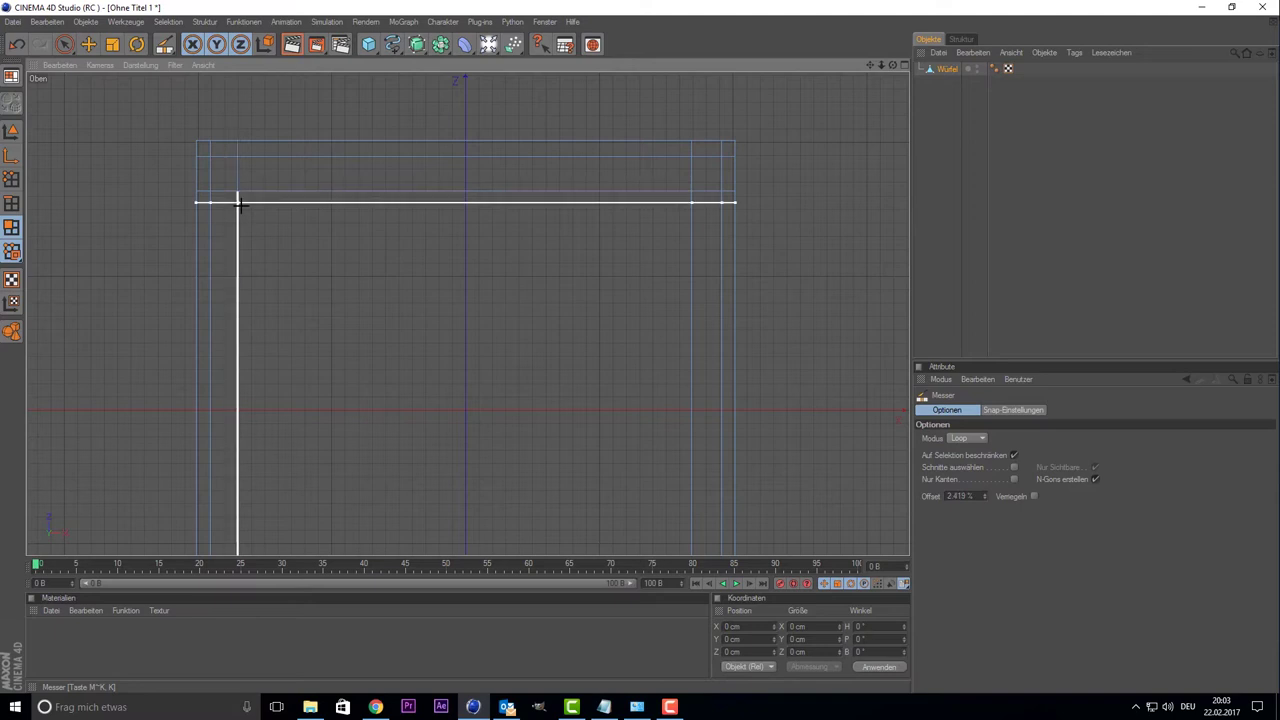
left_click_drag(868, 66, 871, 77)
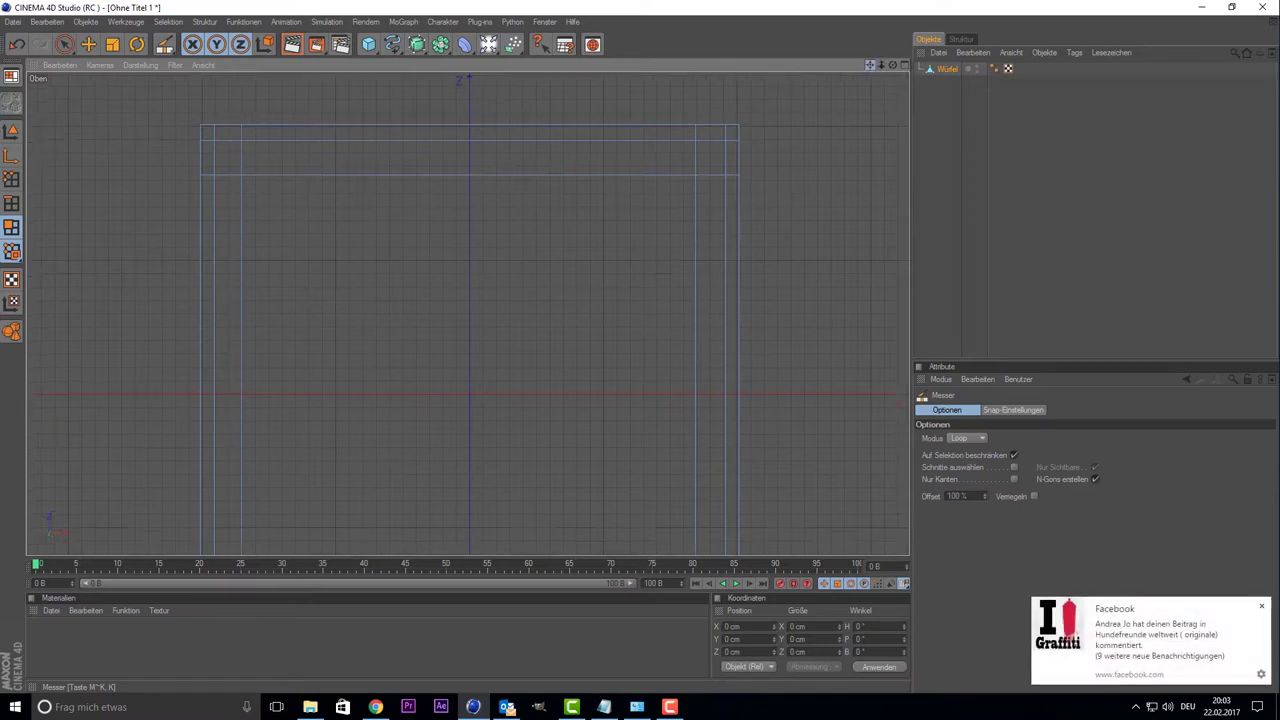
left_click(1262, 608)
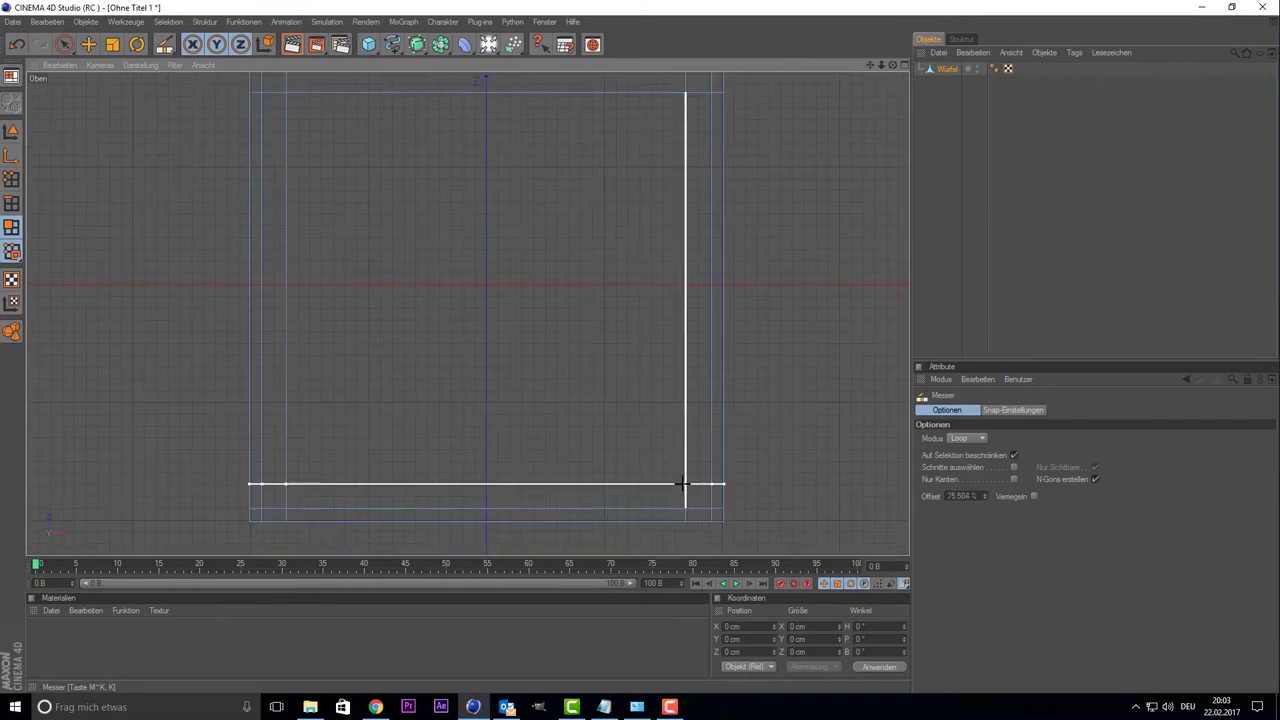
scroll(480, 309, "down", 3)
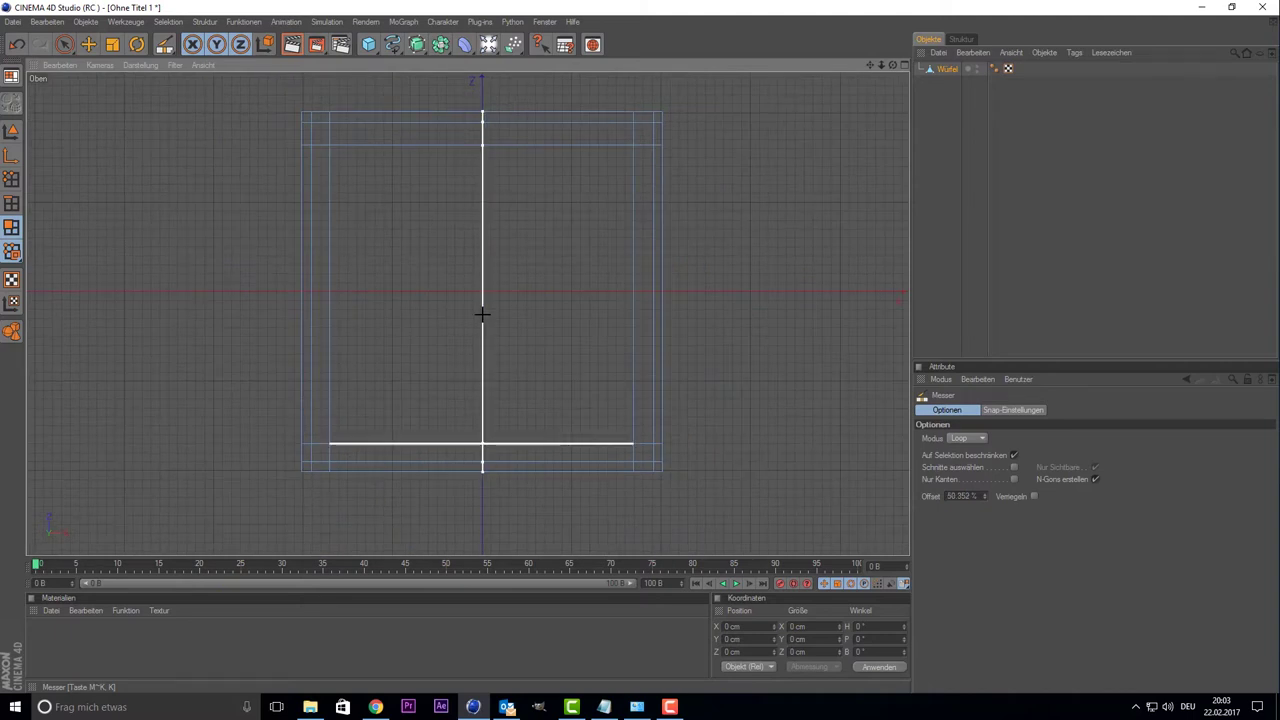
- Inspect the loop cuts in the enlarged perspective view, then switch to Live Selection
middle_click(443, 280)
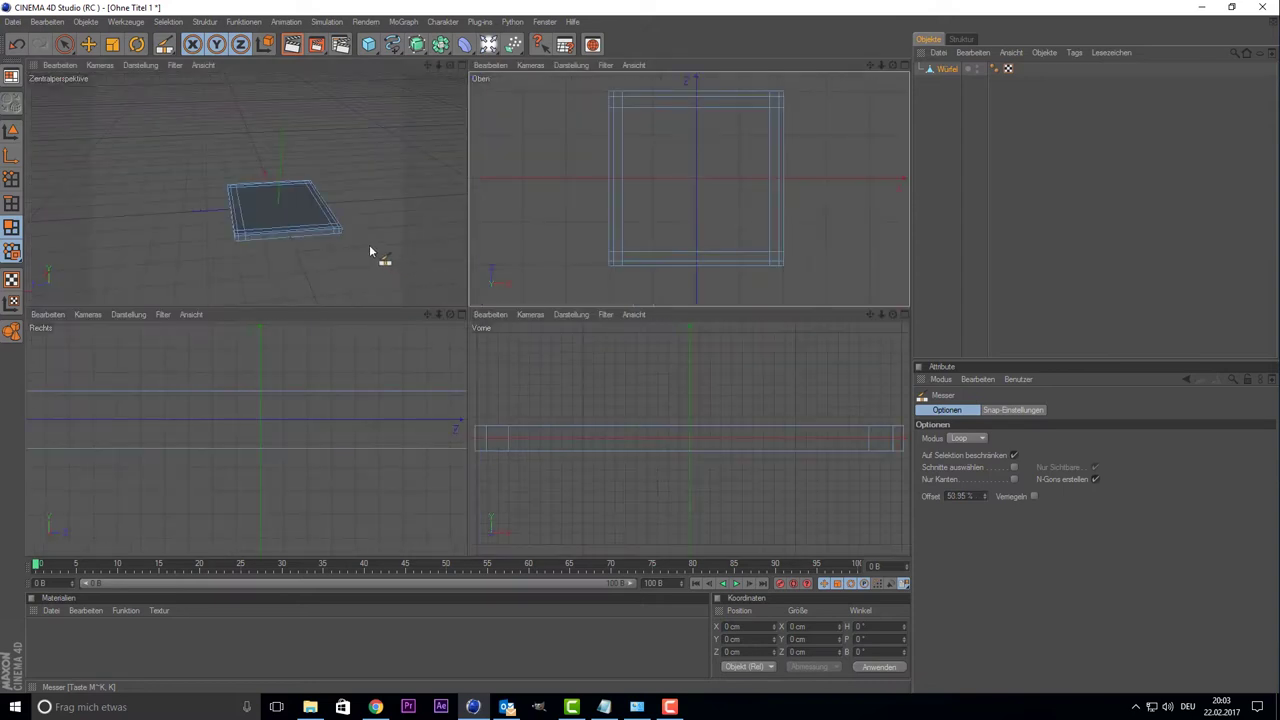
middle_click(370, 251)
scroll(606, 172, "up", 2)
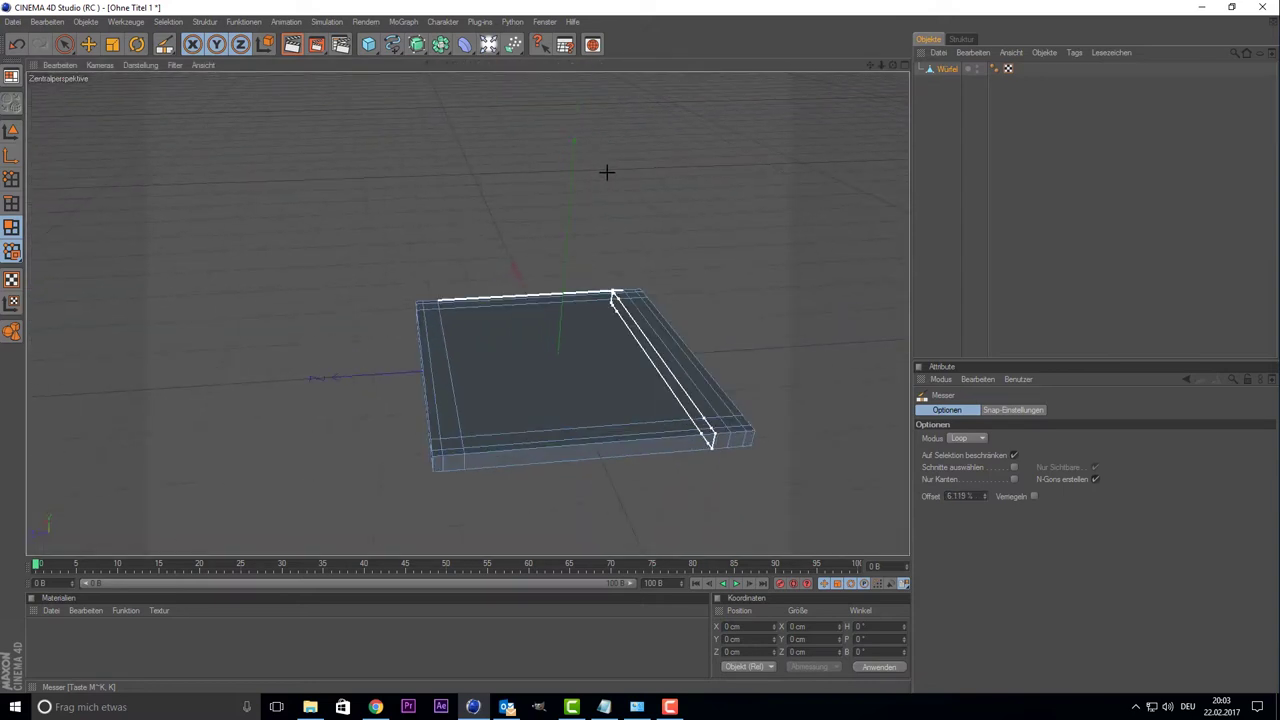
mouse_move(893, 64)
left_mouse_down()
mouse_move(860, 80)
mouse_move(731, 237)
left_mouse_up()
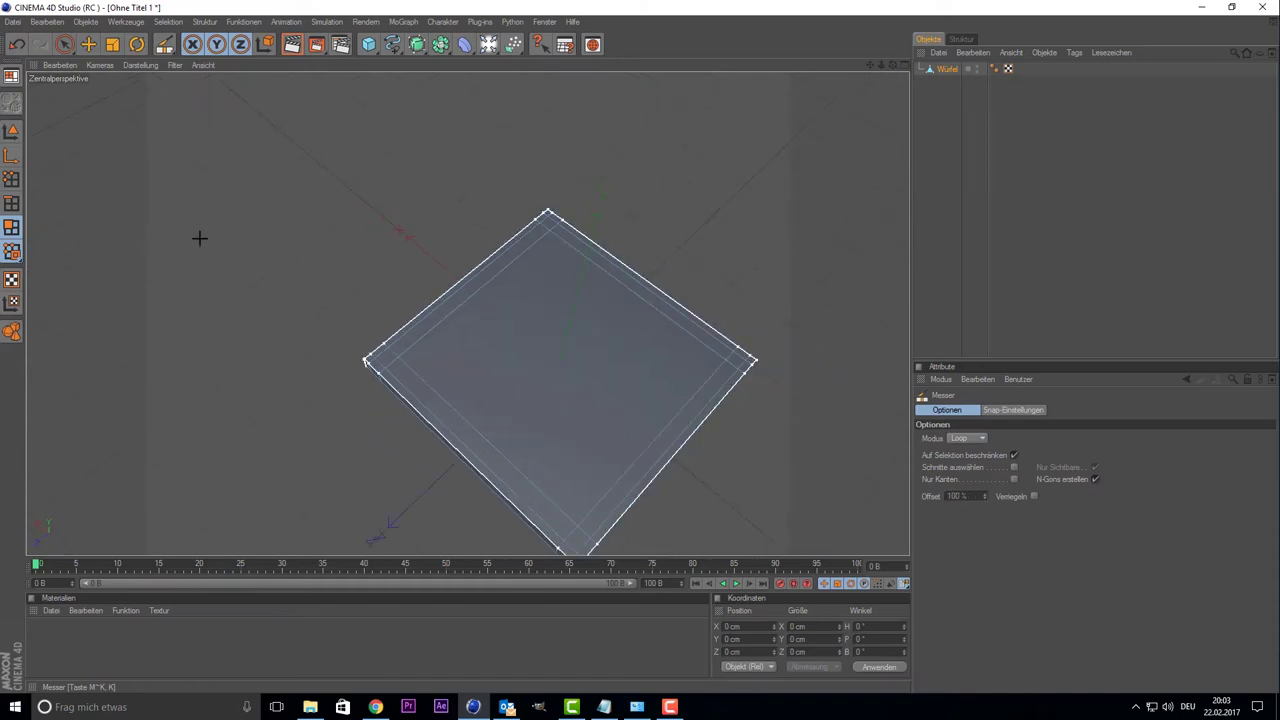
middle_click(603, 192)
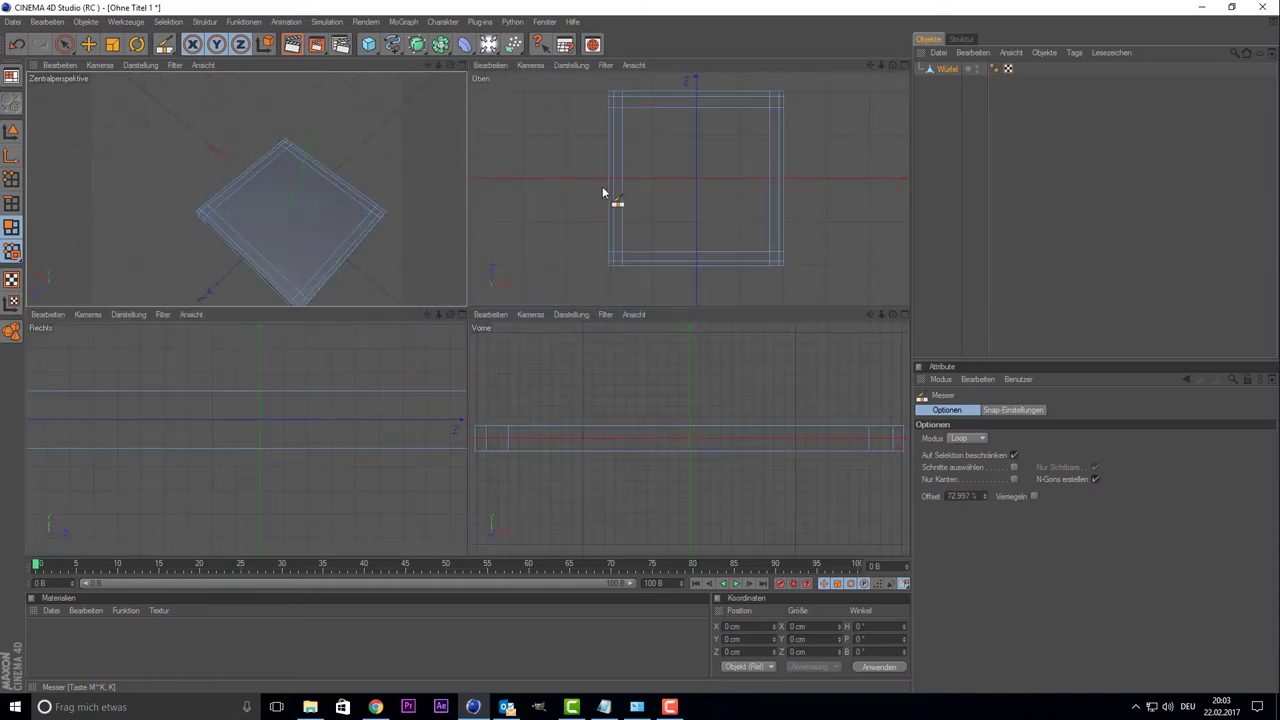
middle_click(340, 200)
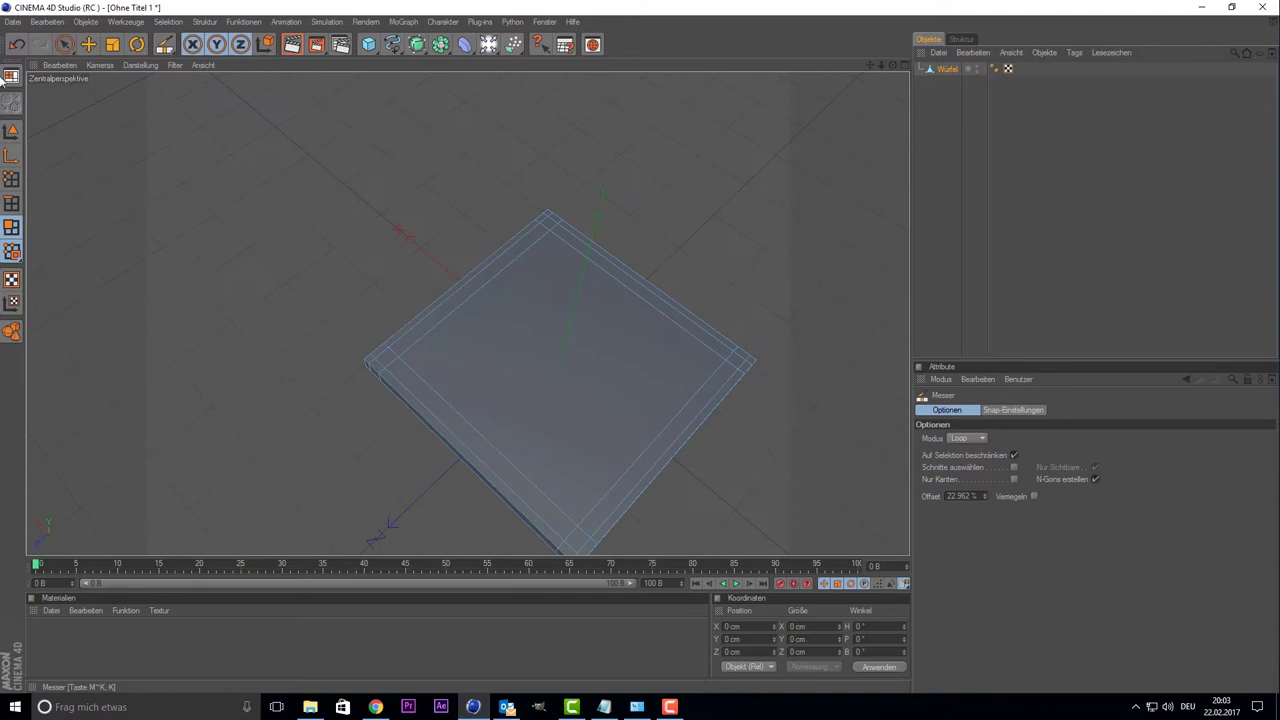
left_click(63, 45)
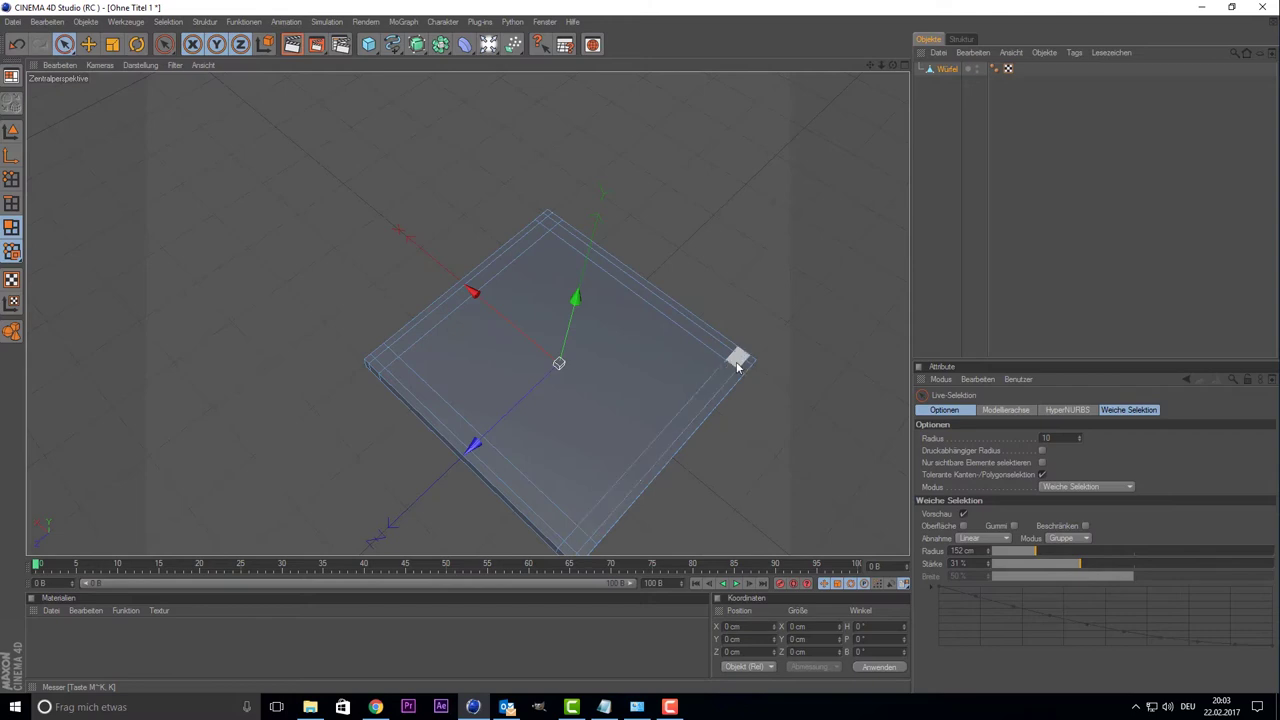
- Change Live Selection Modus from Weiche Selektion to Normal and reselect Würfel
scroll(744, 353, "up", 1)
scroll(650, 250, "up", 3)
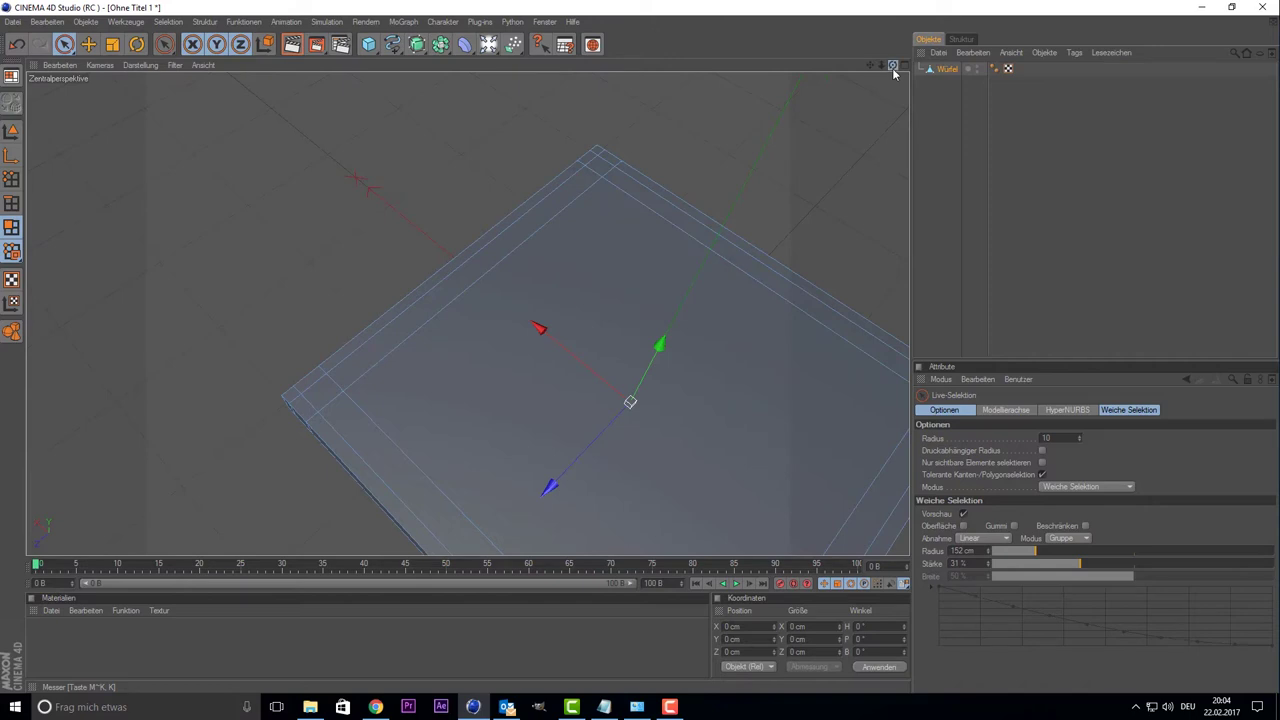
left_click_drag(894, 66, 383, 606)
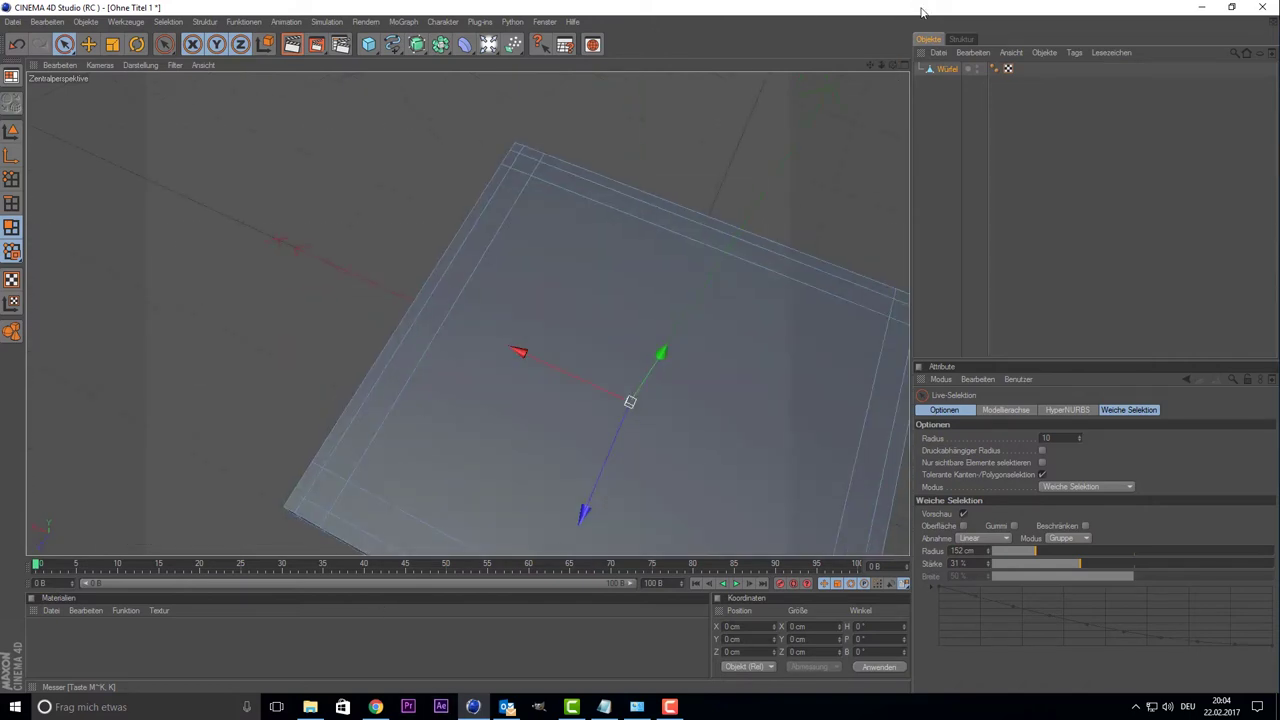
left_click_drag(900, 66, 316, 251)
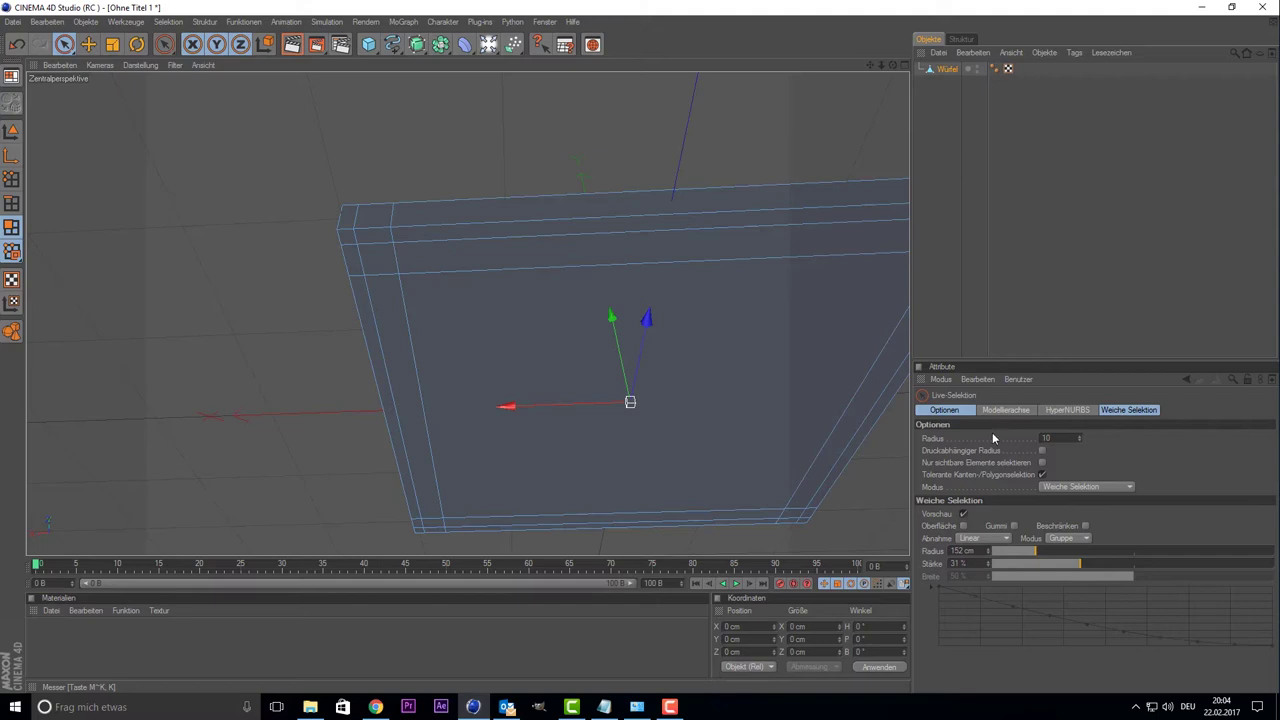
left_click(963, 513)
left_click(966, 128)
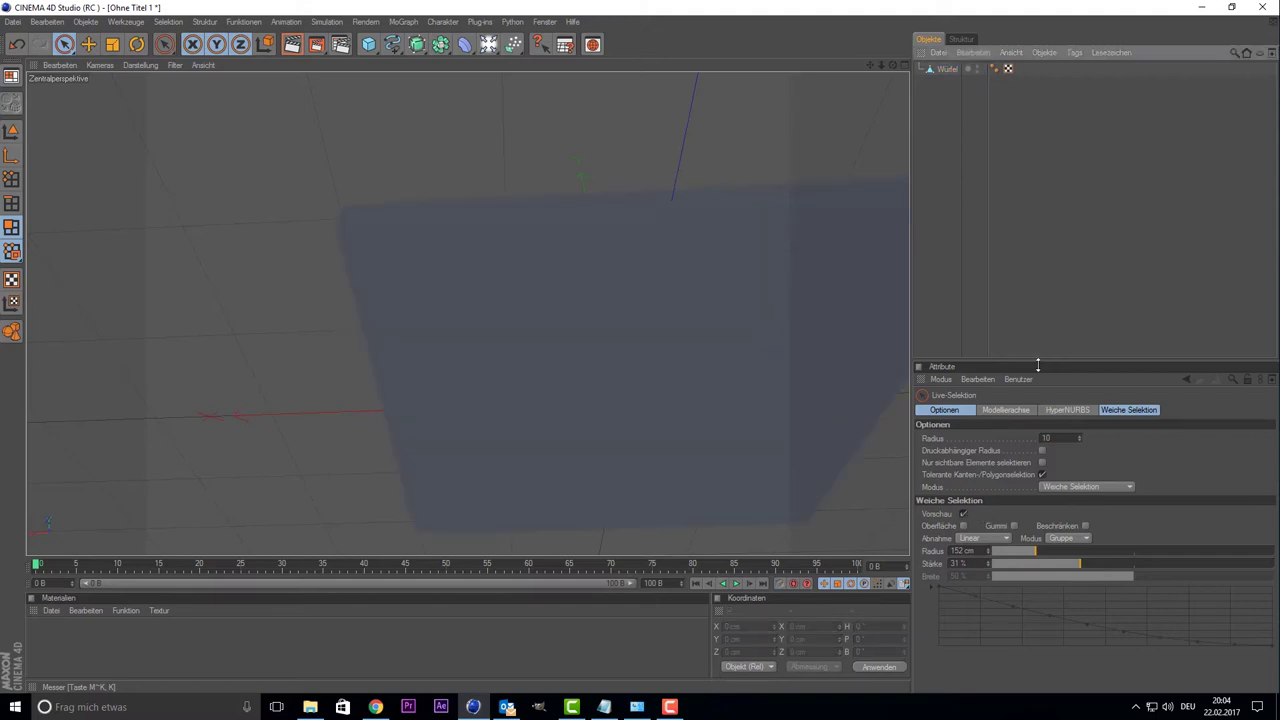
left_click(1067, 410)
left_click(1123, 412)
left_click(942, 412)
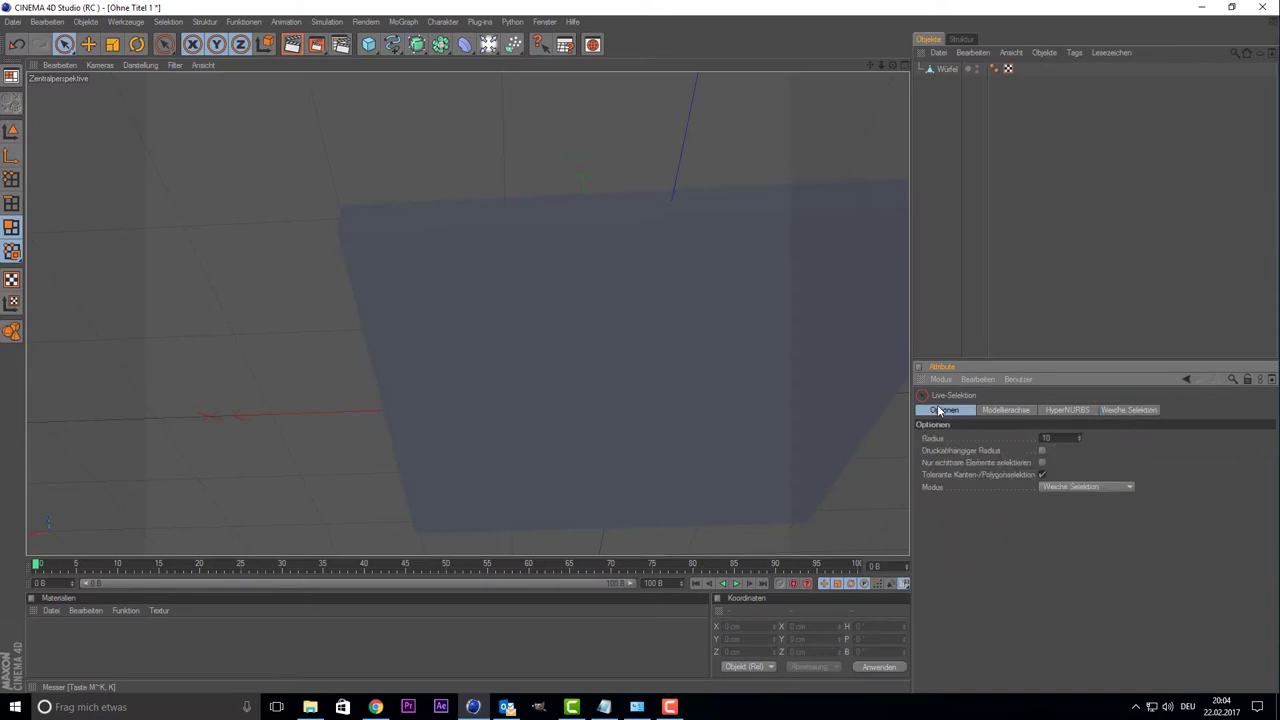
left_click(1071, 488)
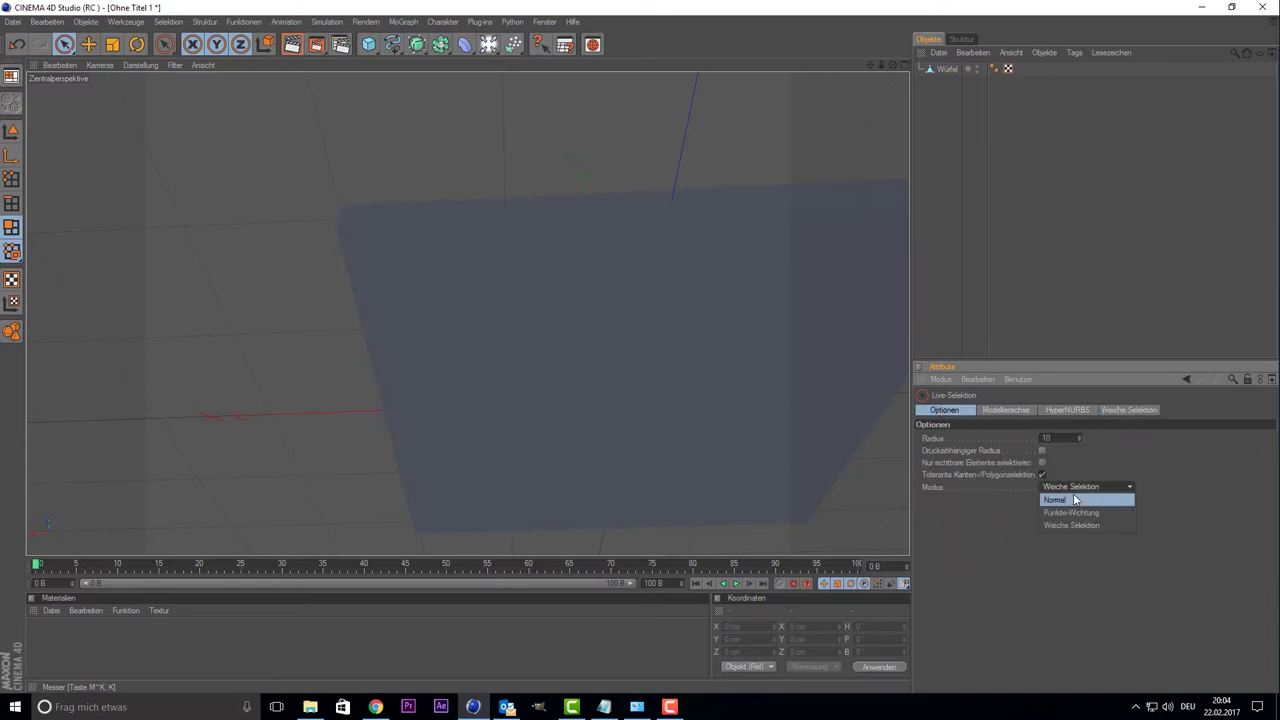
left_click(1073, 495)
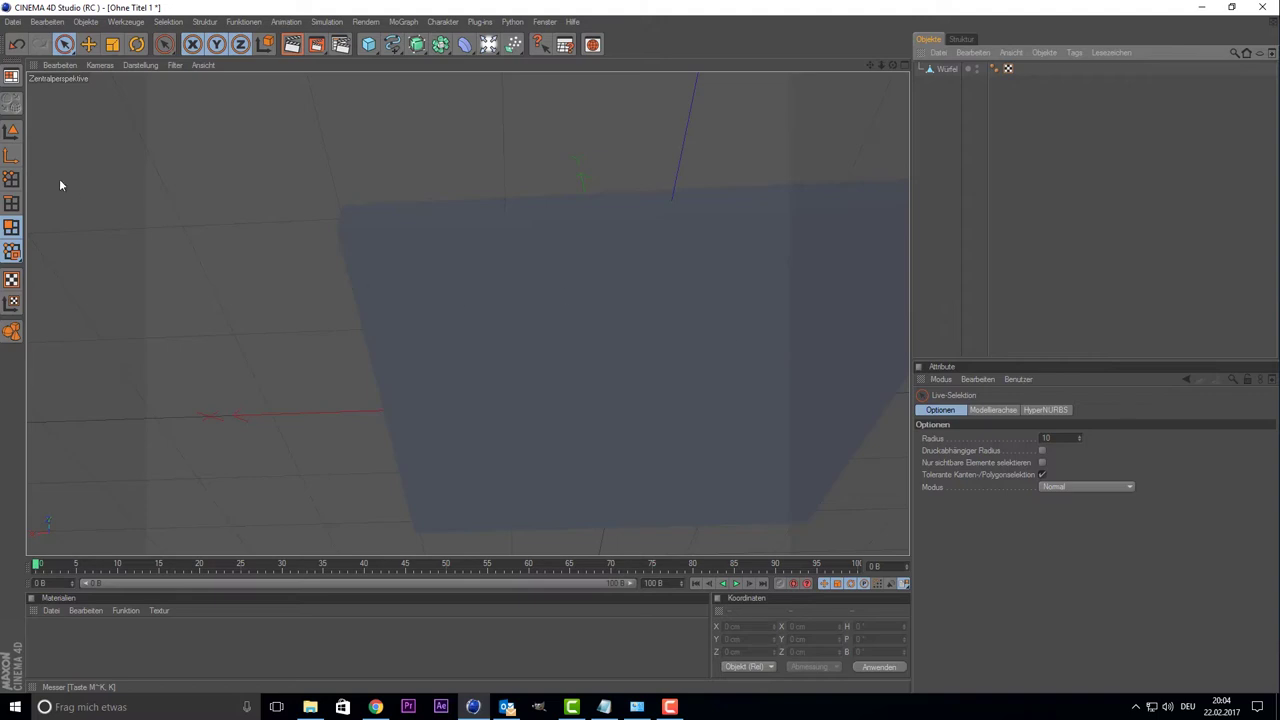
left_click(932, 67)
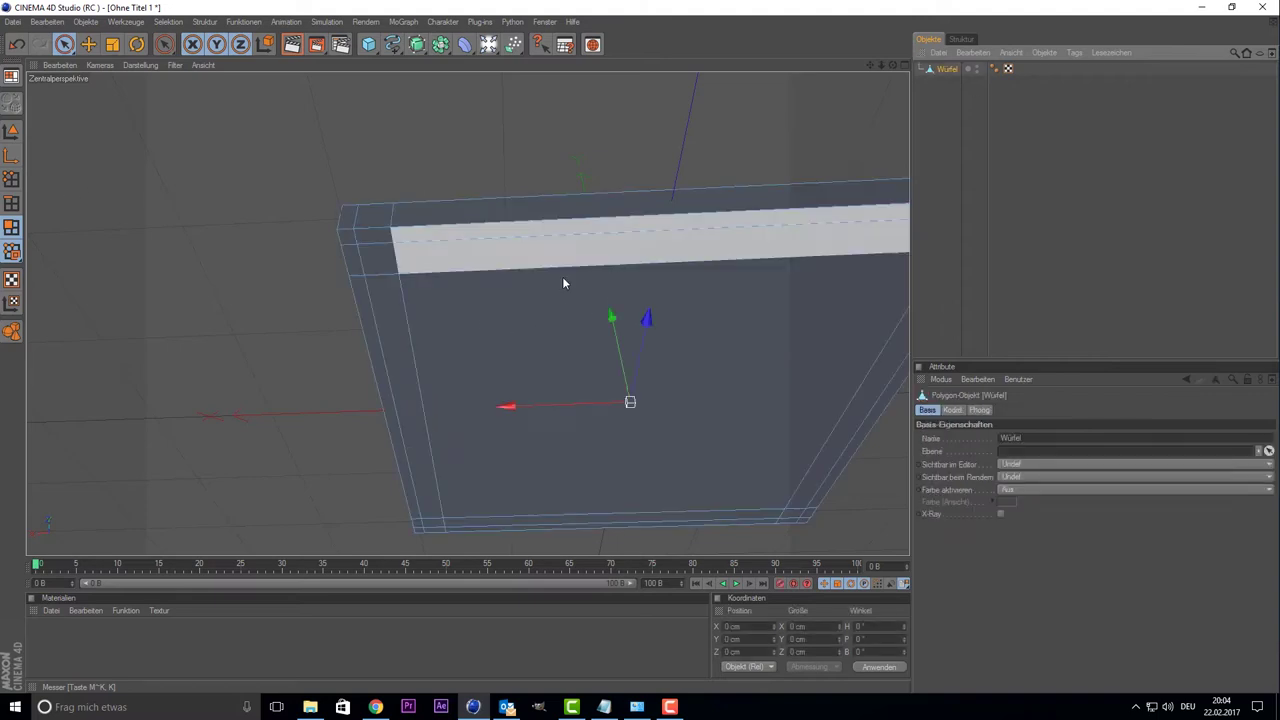
- Select the top-left, top-right and lower-right corner polygons of the slab
left_click(61, 51)
left_click(382, 262)
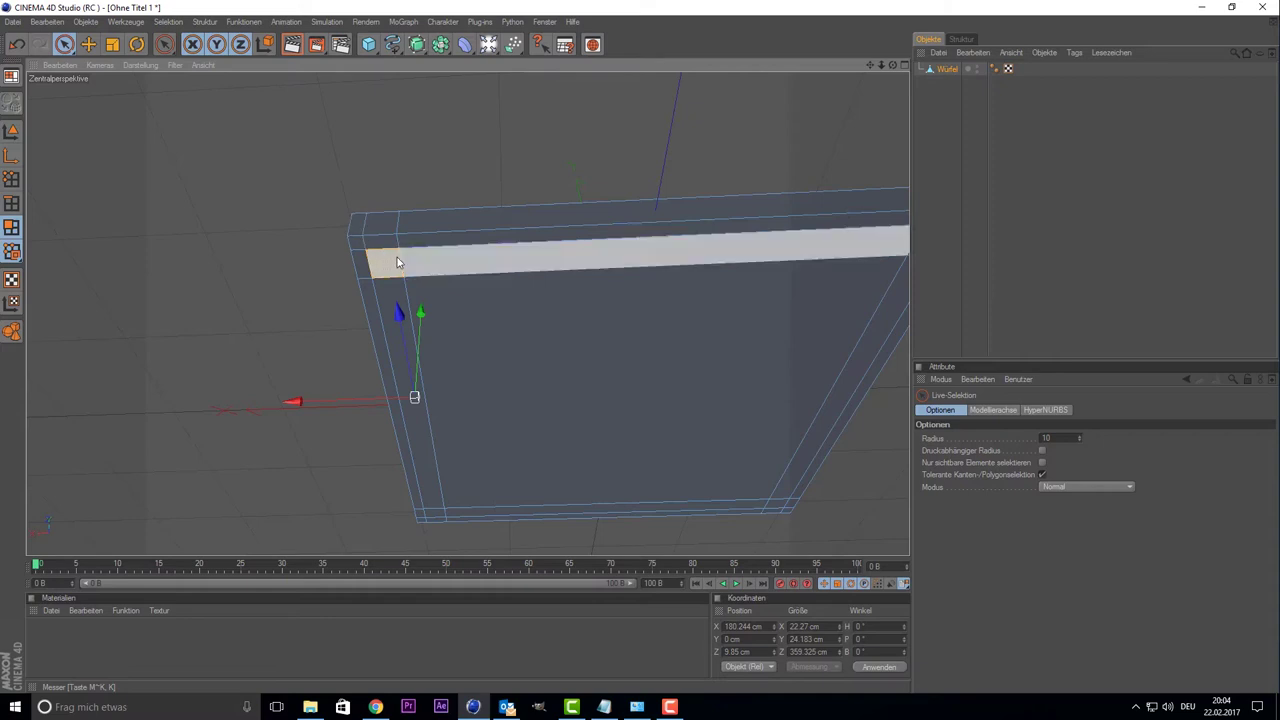
left_click_drag(874, 66, 774, 136)
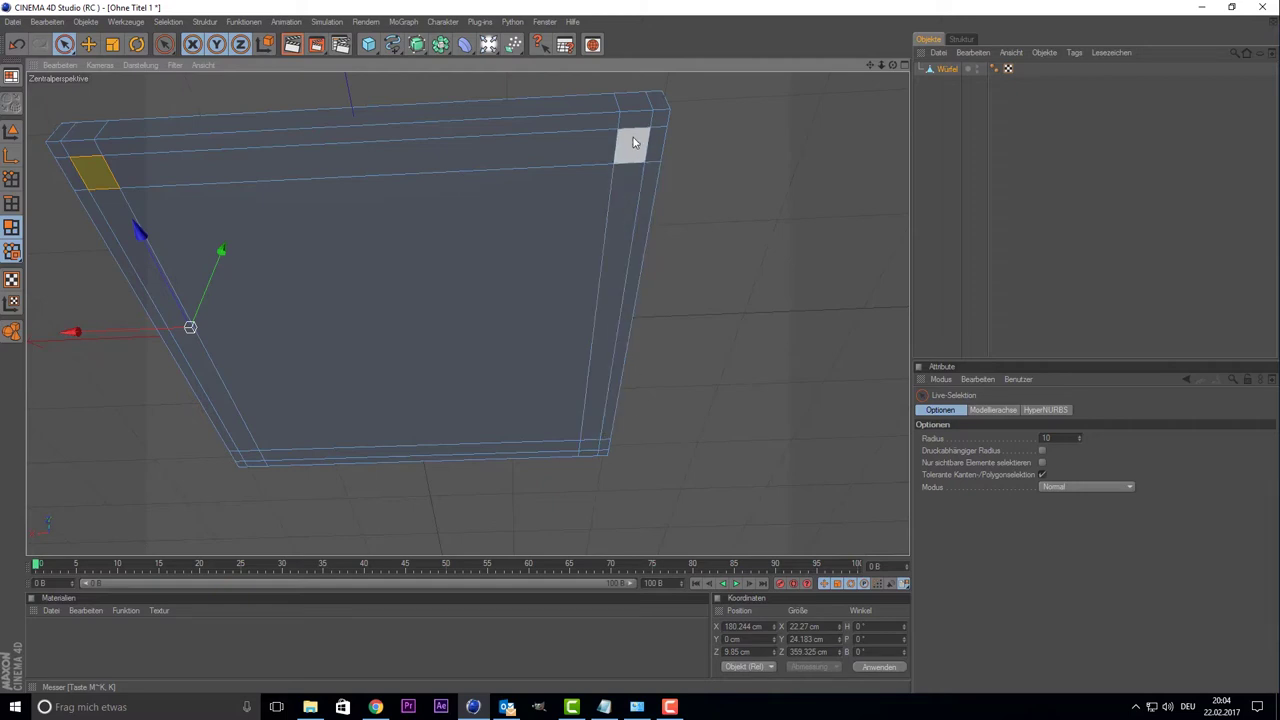
left_click(633, 142, "shift")
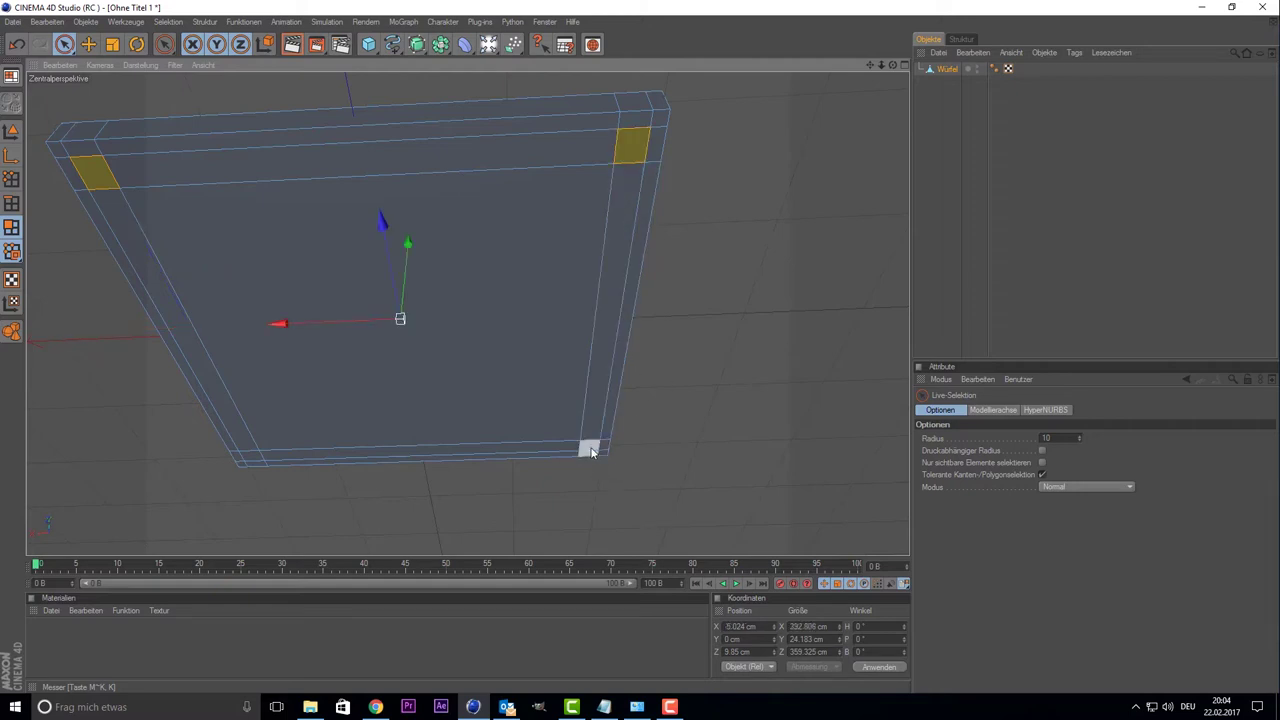
scroll(597, 452, "up", 3)
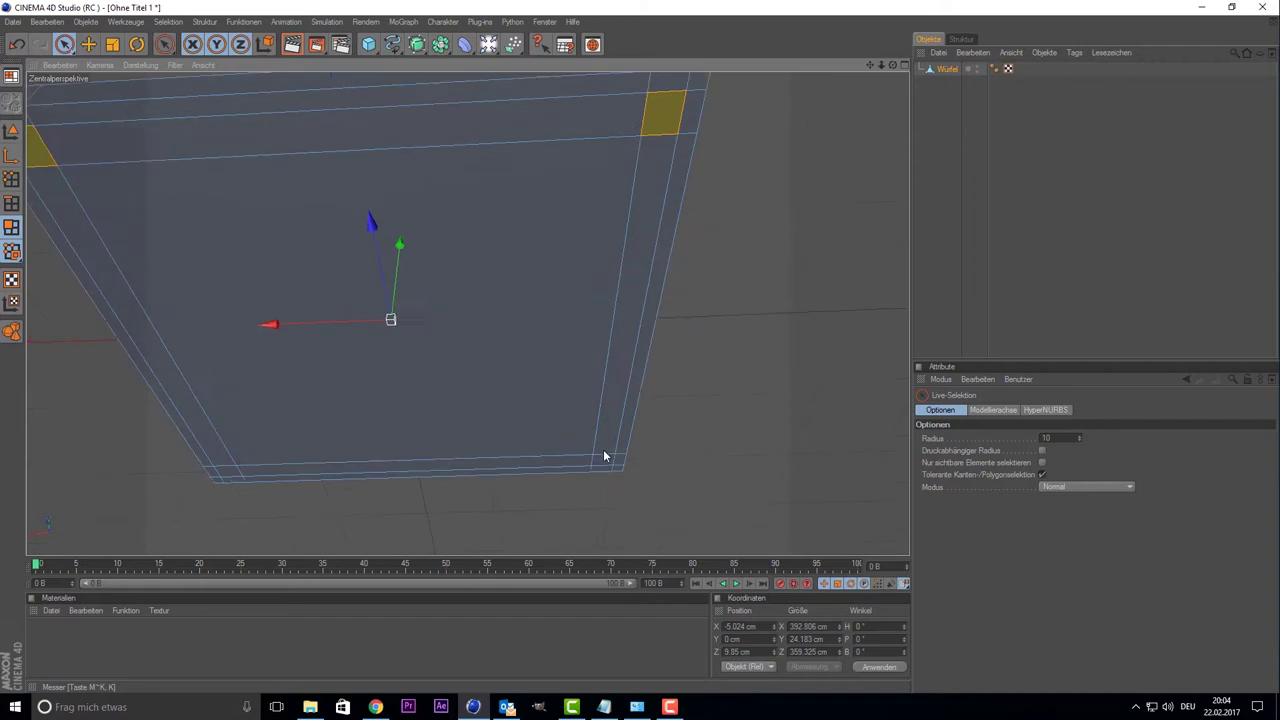
left_click_drag(876, 65, 744, 366)
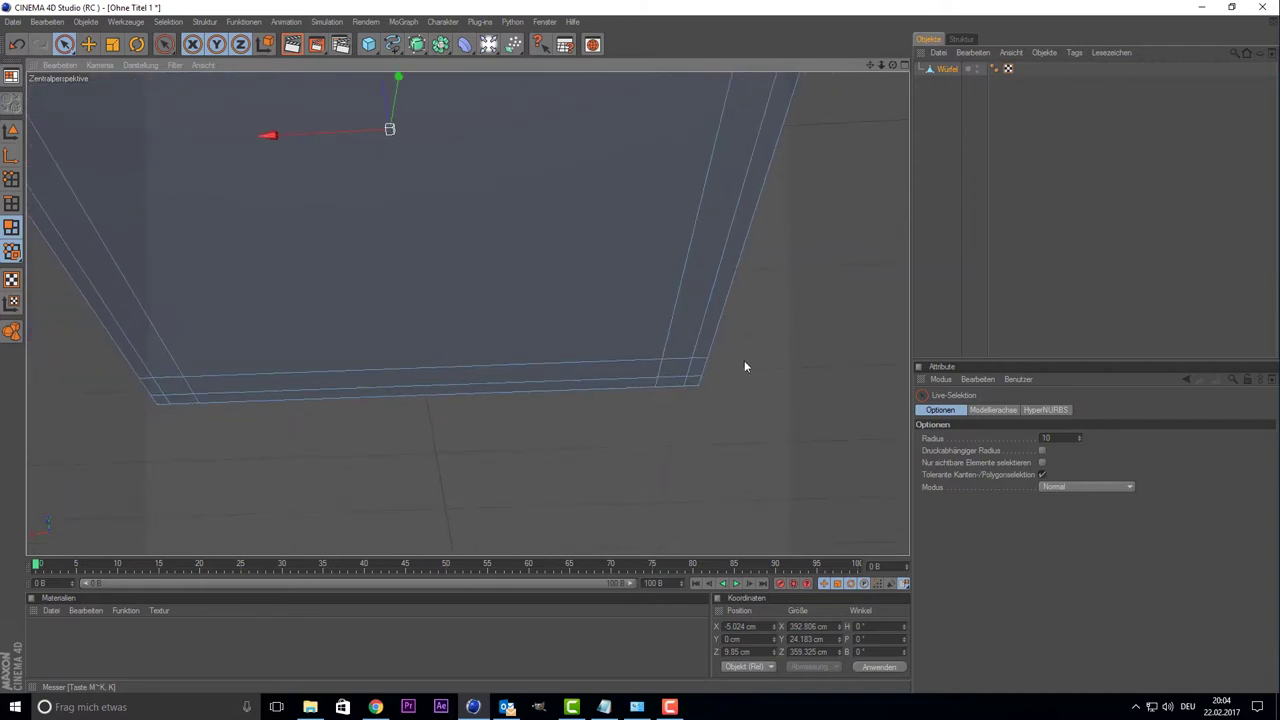
left_click(674, 370)
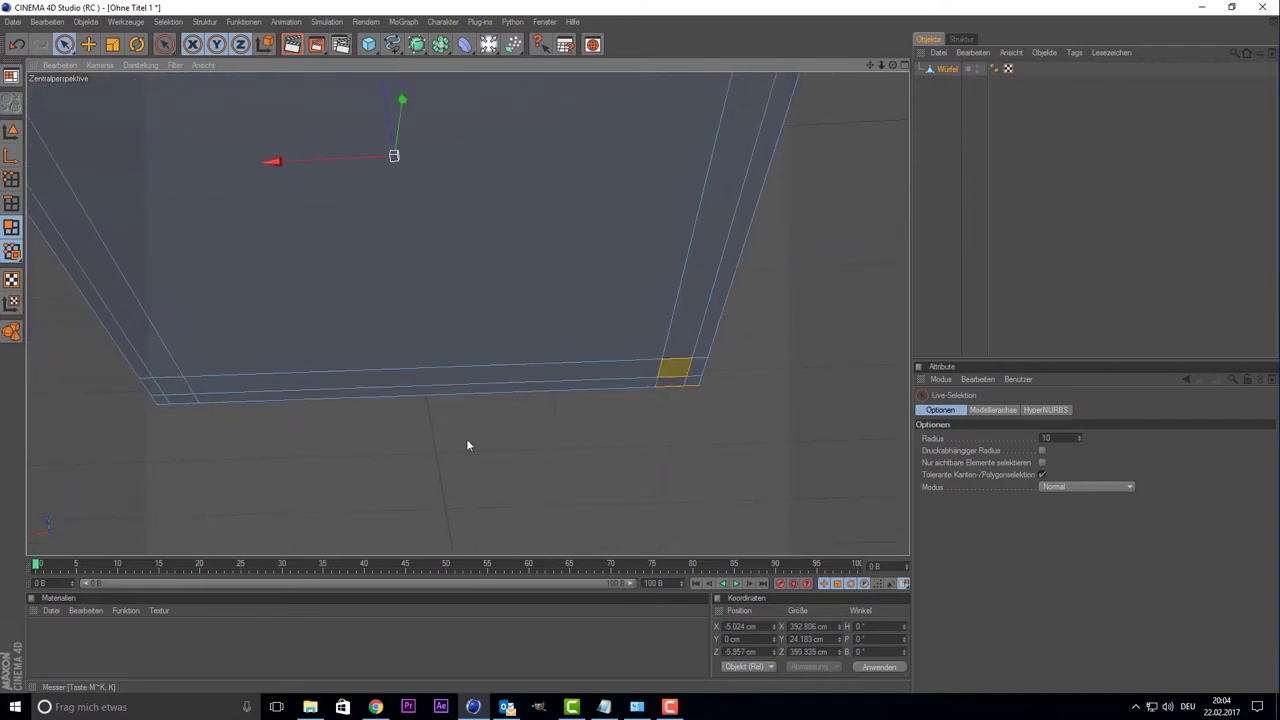
left_click_drag(689, 391, 232, 202, "alt")
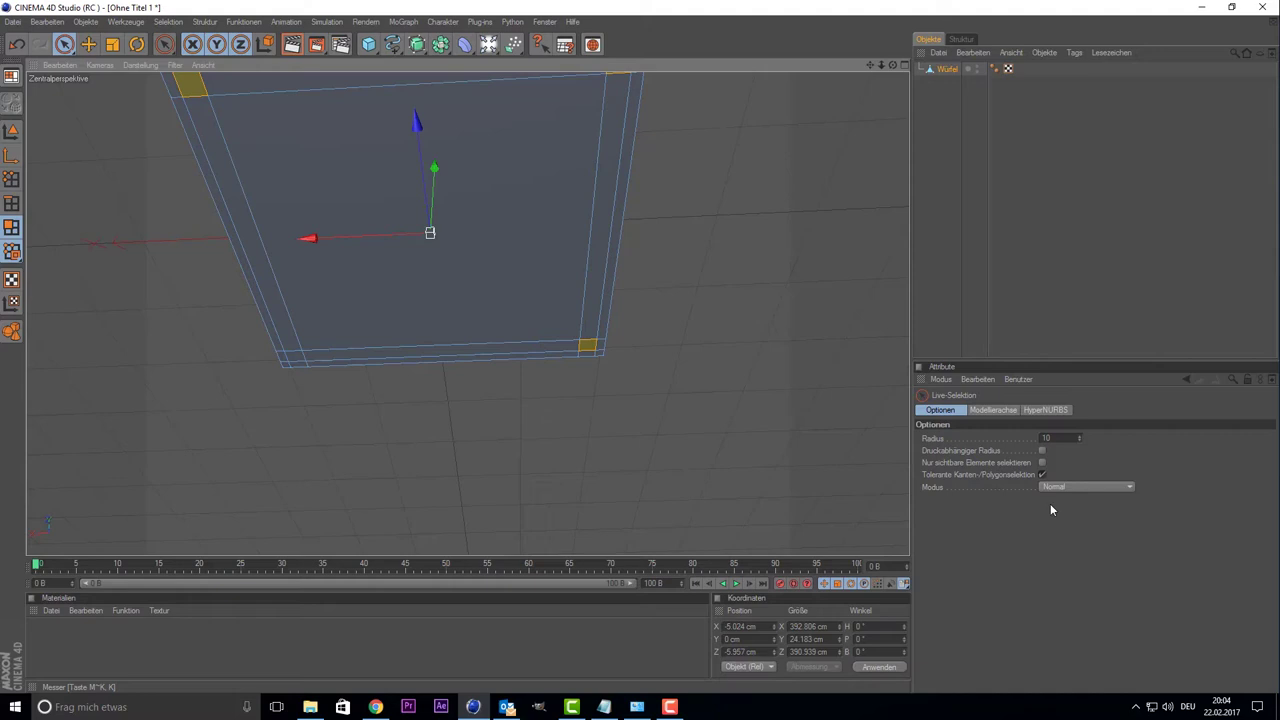
- Enable 'Only select visible elements' and clear the selection from underneath the seat
left_click(1042, 474)
left_click(1042, 463)
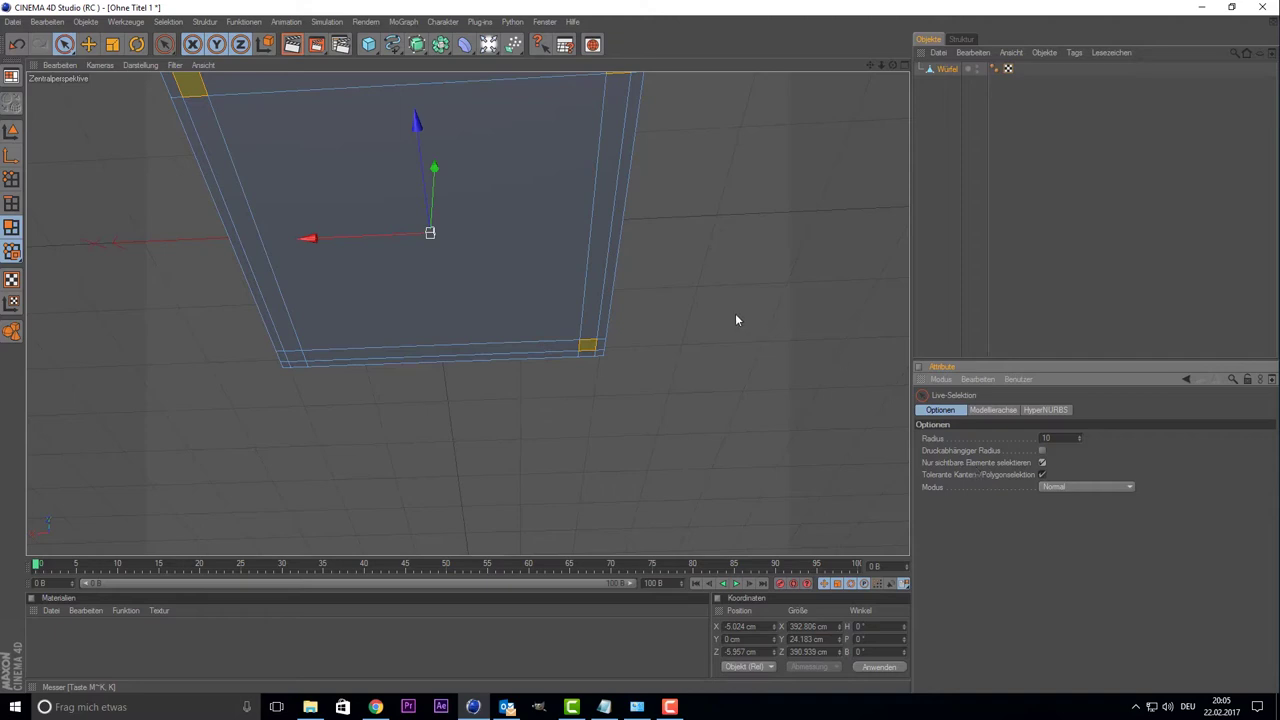
scroll(735, 314, "down", 2)
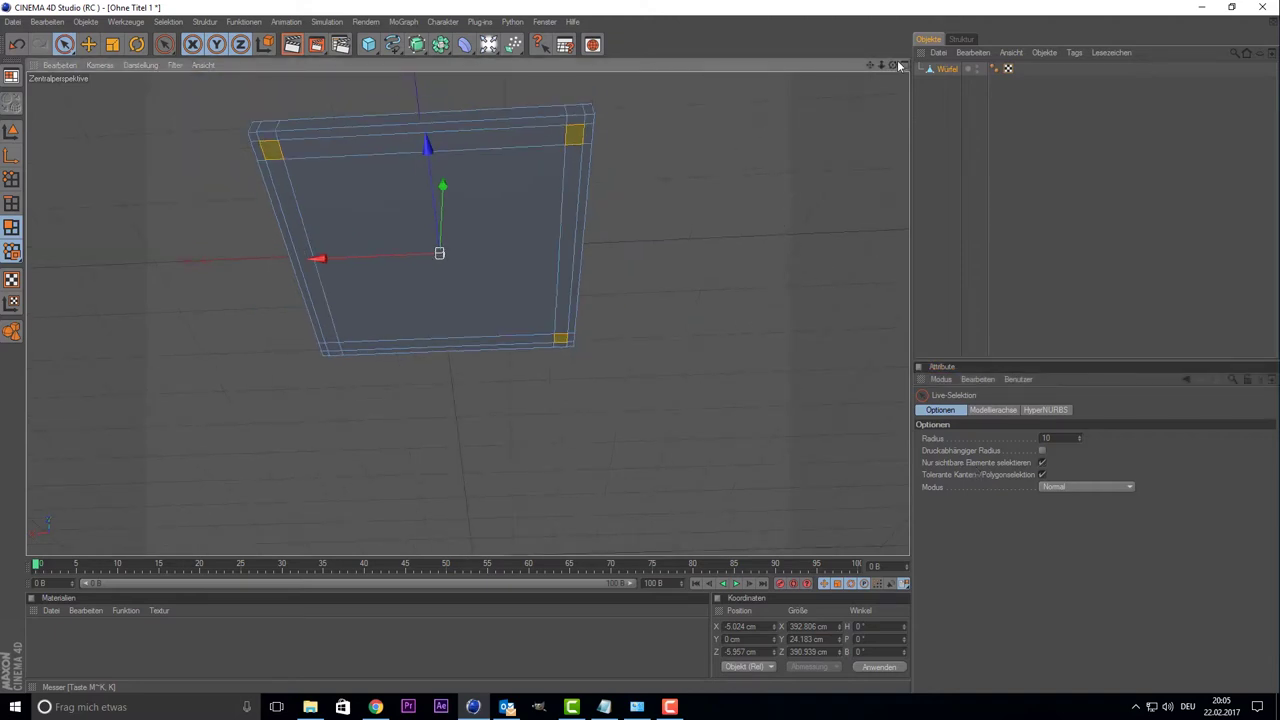
left_click_drag(894, 65, 870, 140)
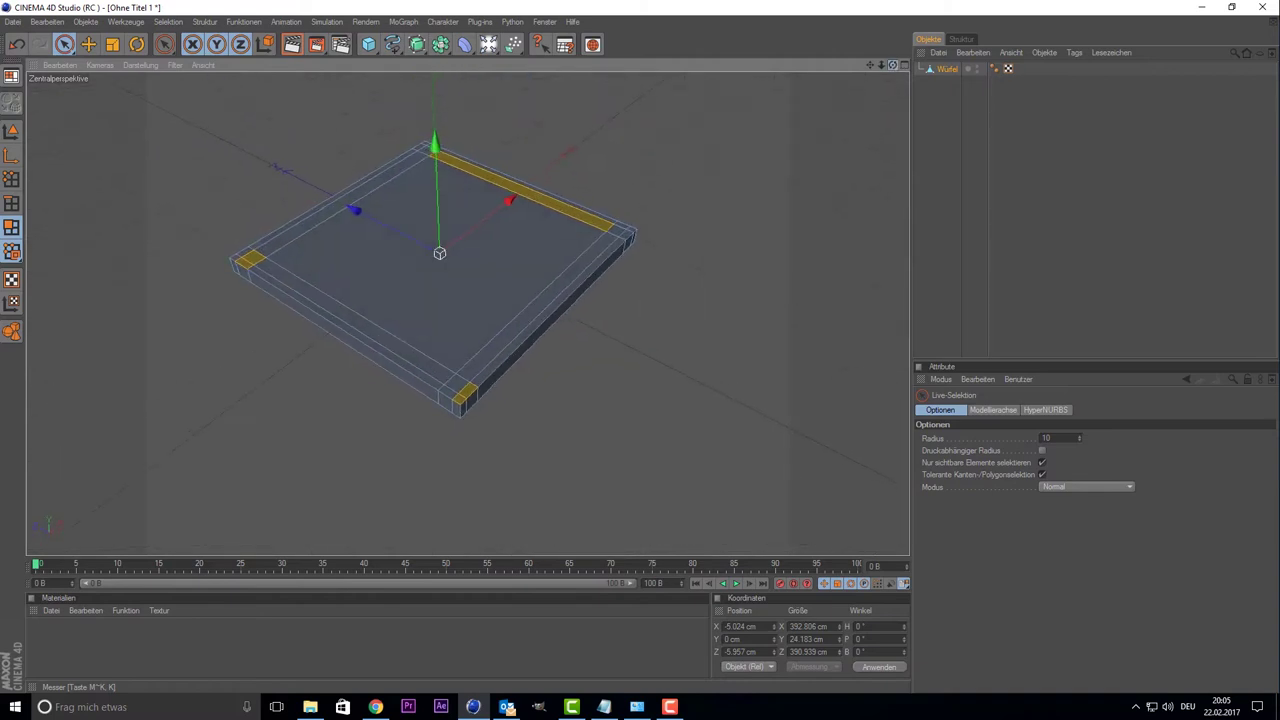
left_click_drag(870, 140, 673, 190)
left_click(563, 136)
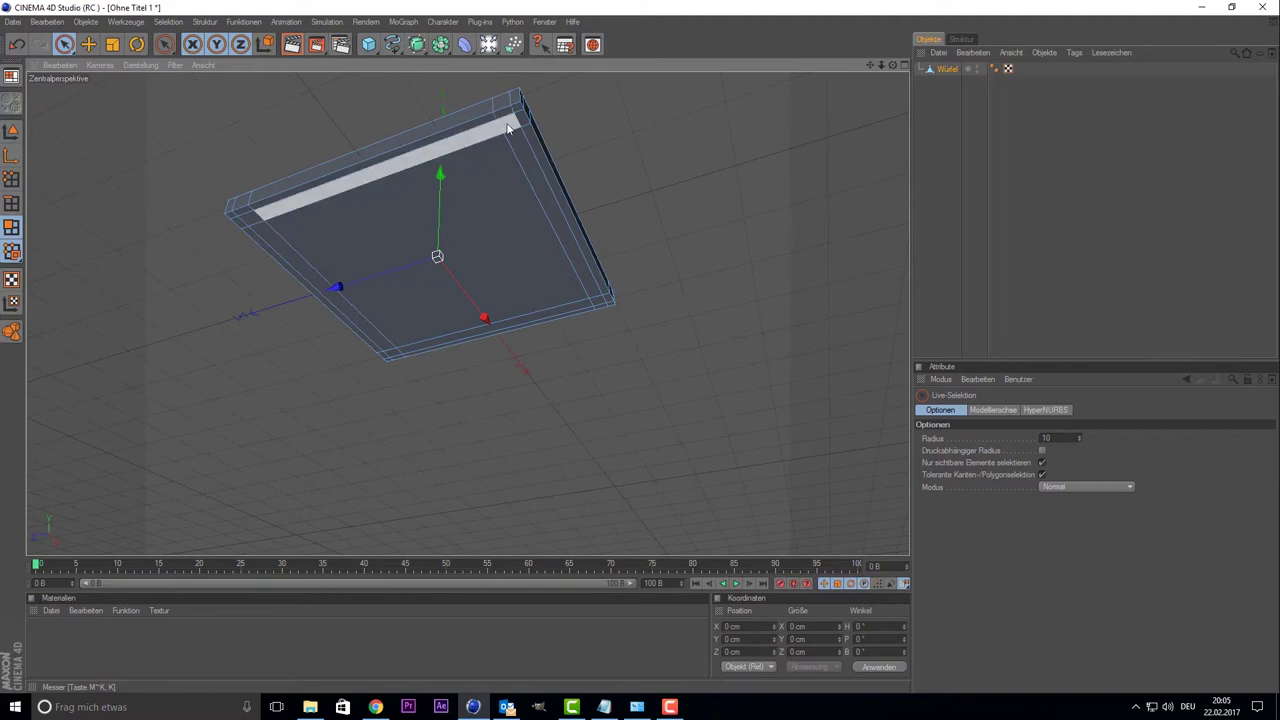
- Select the four small corner polygons on the seat's underside
left_click(508, 124)
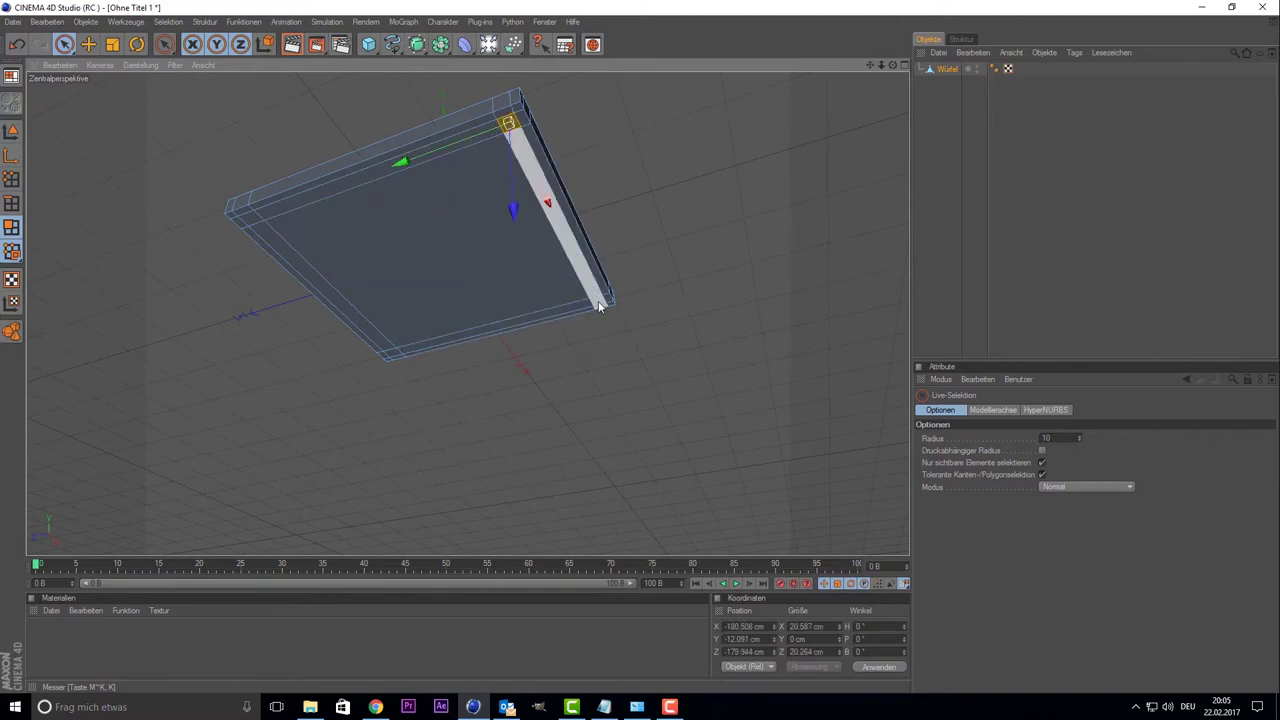
scroll(616, 301, "up", 3)
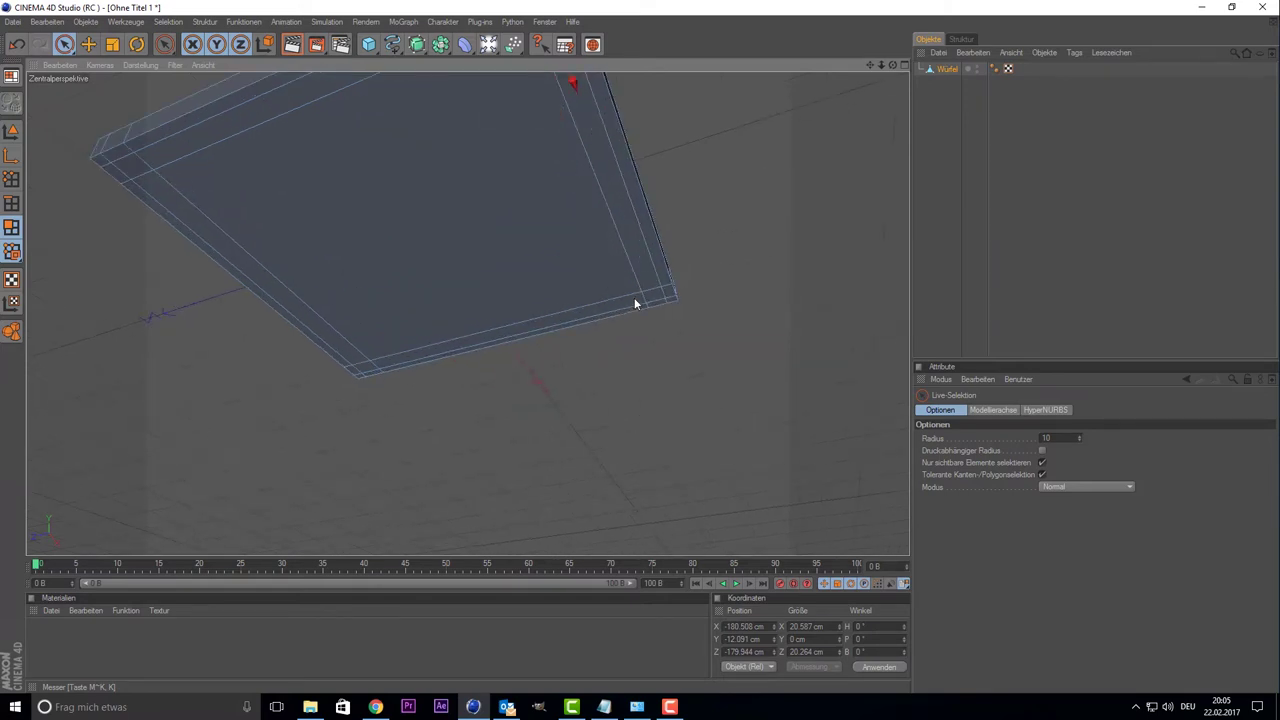
scroll(634, 297, "up", 3)
scroll(660, 312, "up", 3)
left_click(543, 371, "shift")
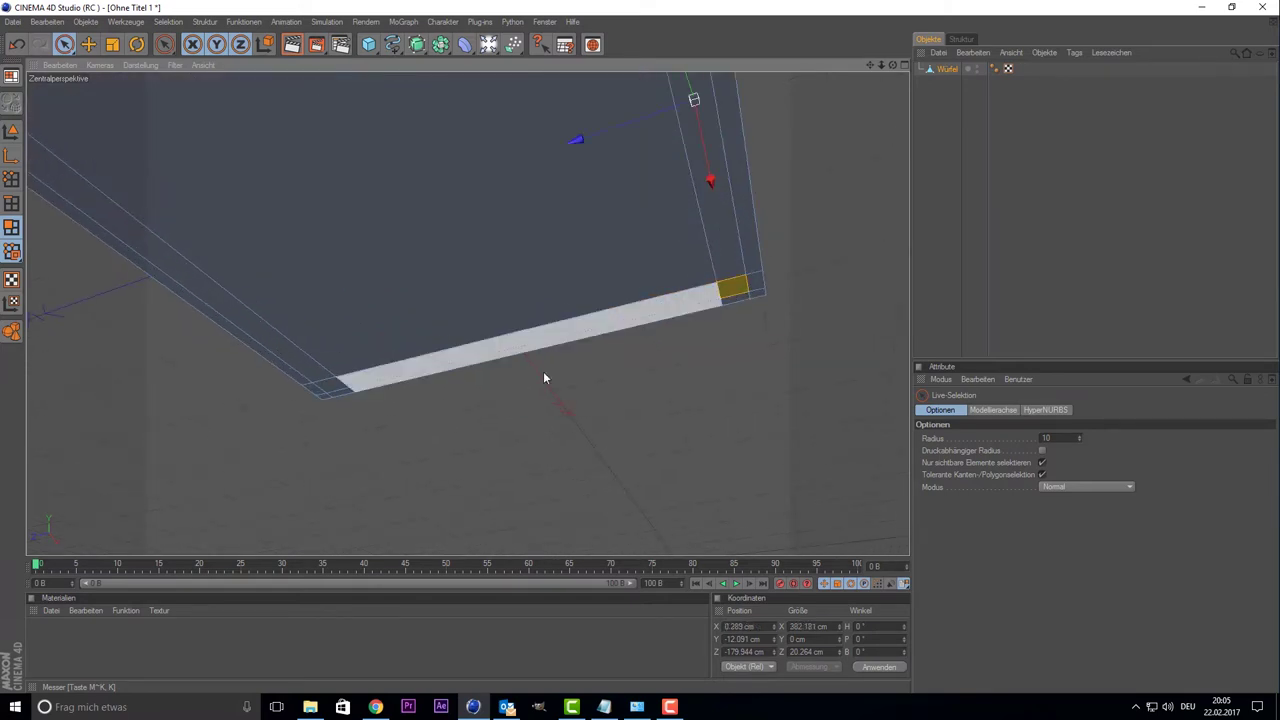
left_click(334, 387, "shift")
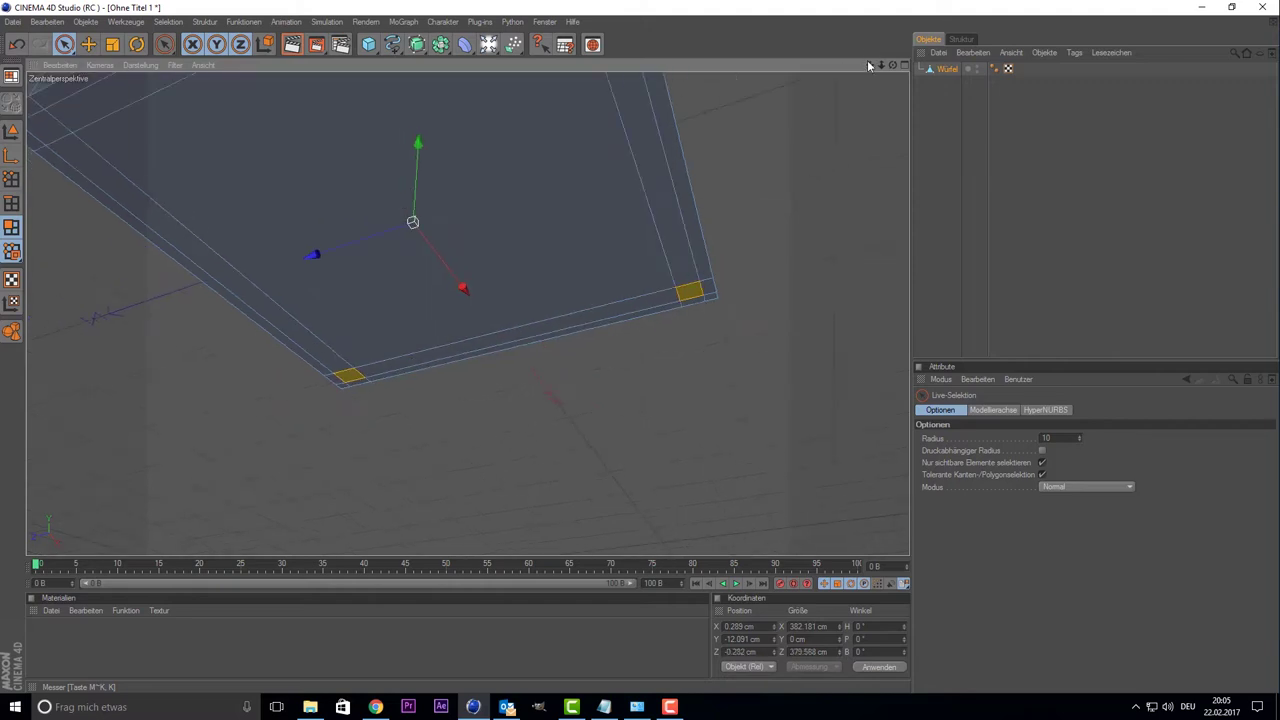
left_click_drag(867, 65, 246, 237)
left_click(204, 268, "shift")
left_click_drag(136, 414, 202, 393, "alt")
- Inner-extrude (Innen extrudieren) the four corner polygons with a 2 cm offset
right_click(203, 398)
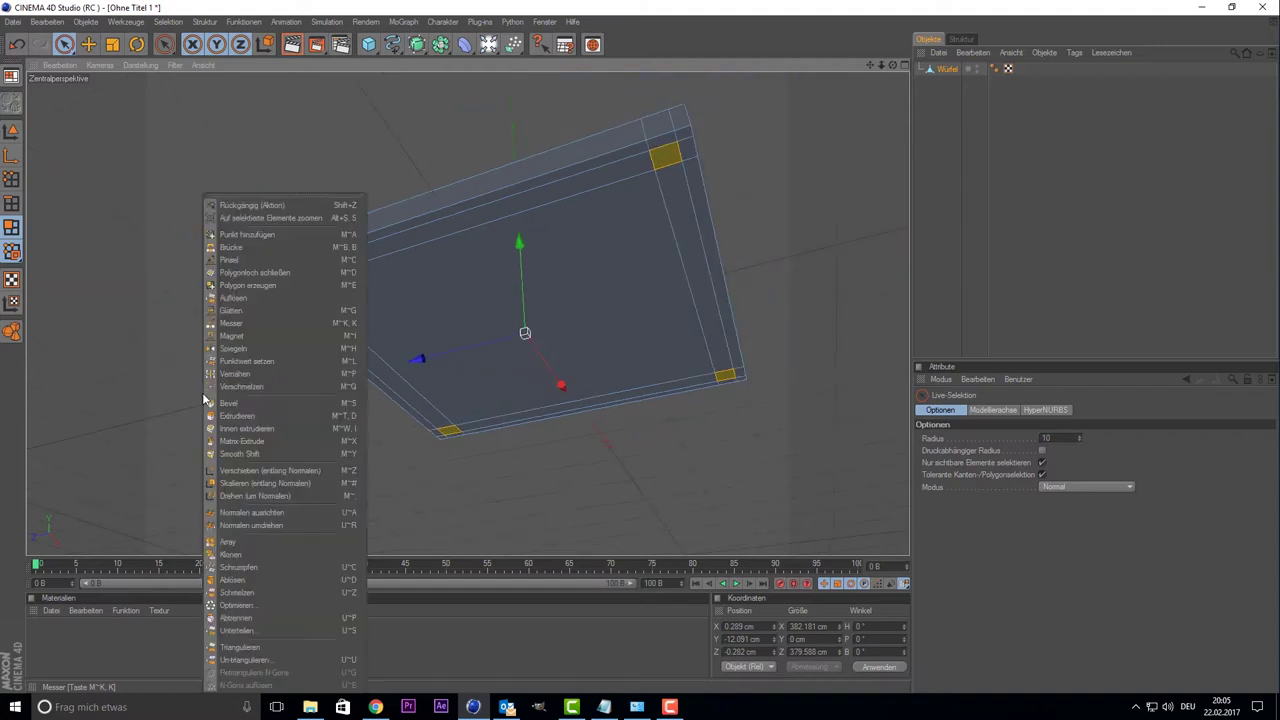
left_click(246, 428)
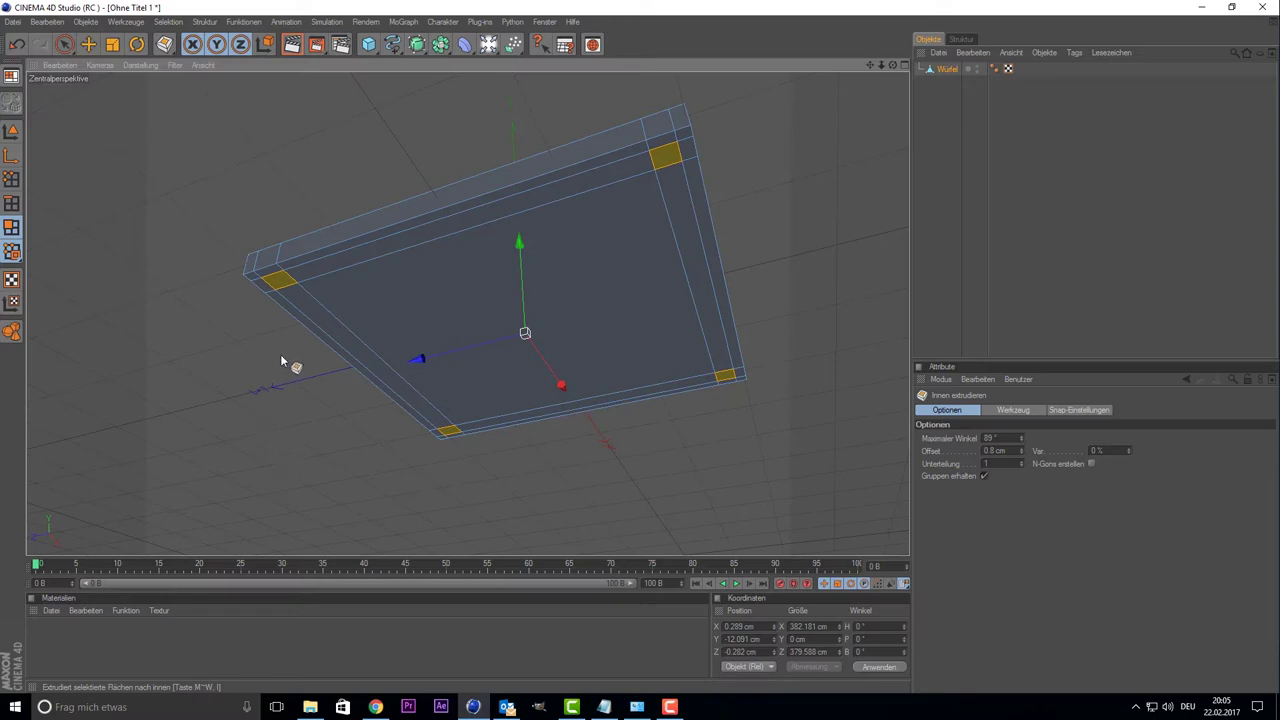
left_click_drag(600, 300, 680, 300)
left_click_drag(525, 332, 525, 332)
- Extrude the four inset corner faces about 319 cm downward into legs
right_click(274, 344)
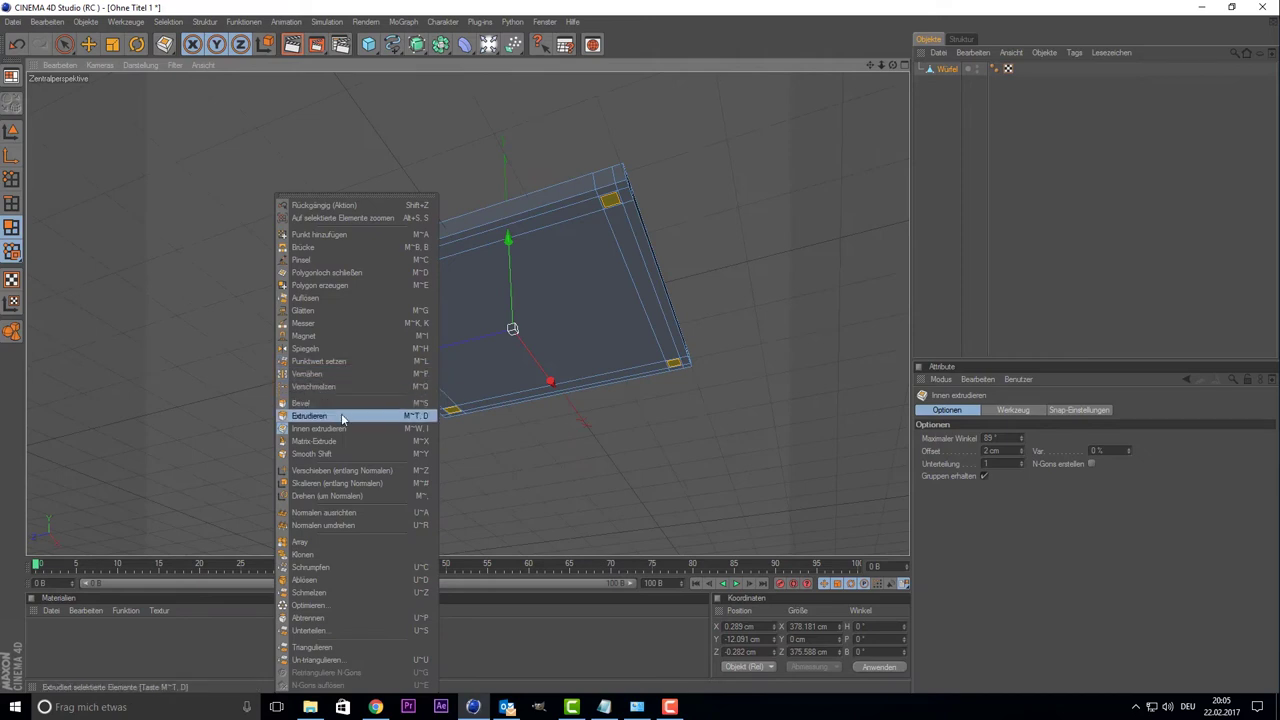
left_click(341, 414)
left_click(328, 456)
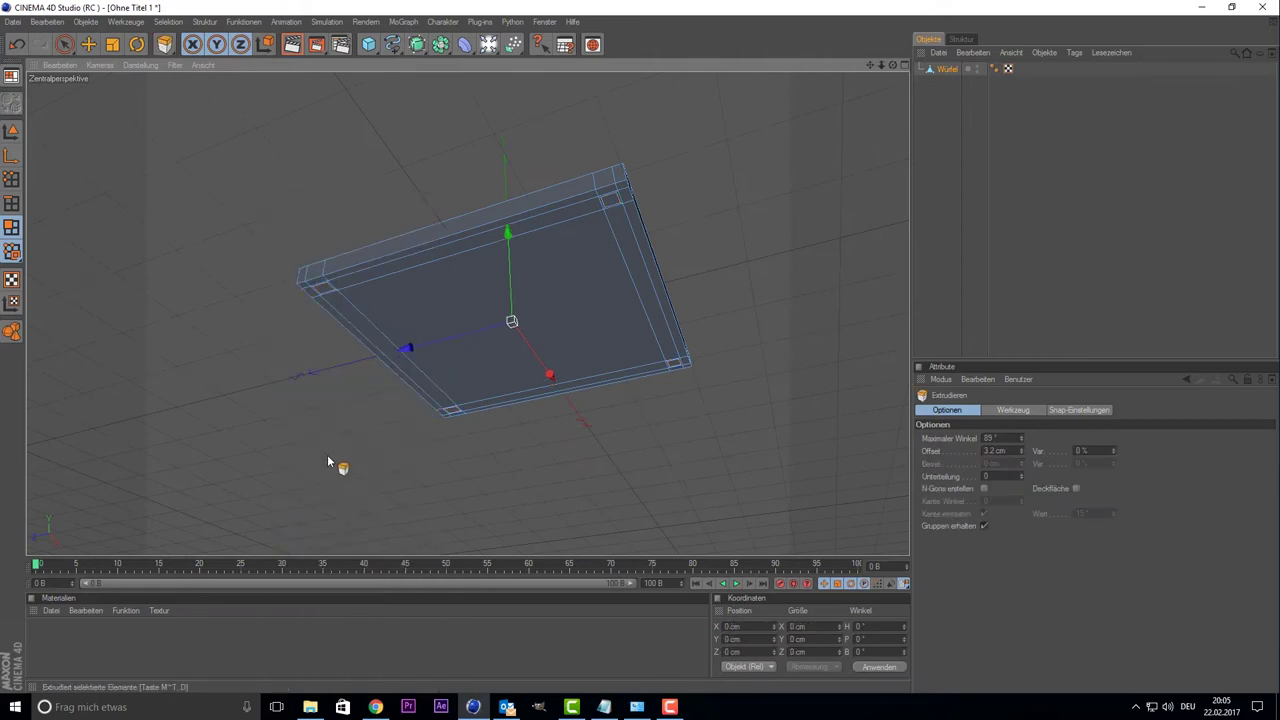
key("ctrl+z")
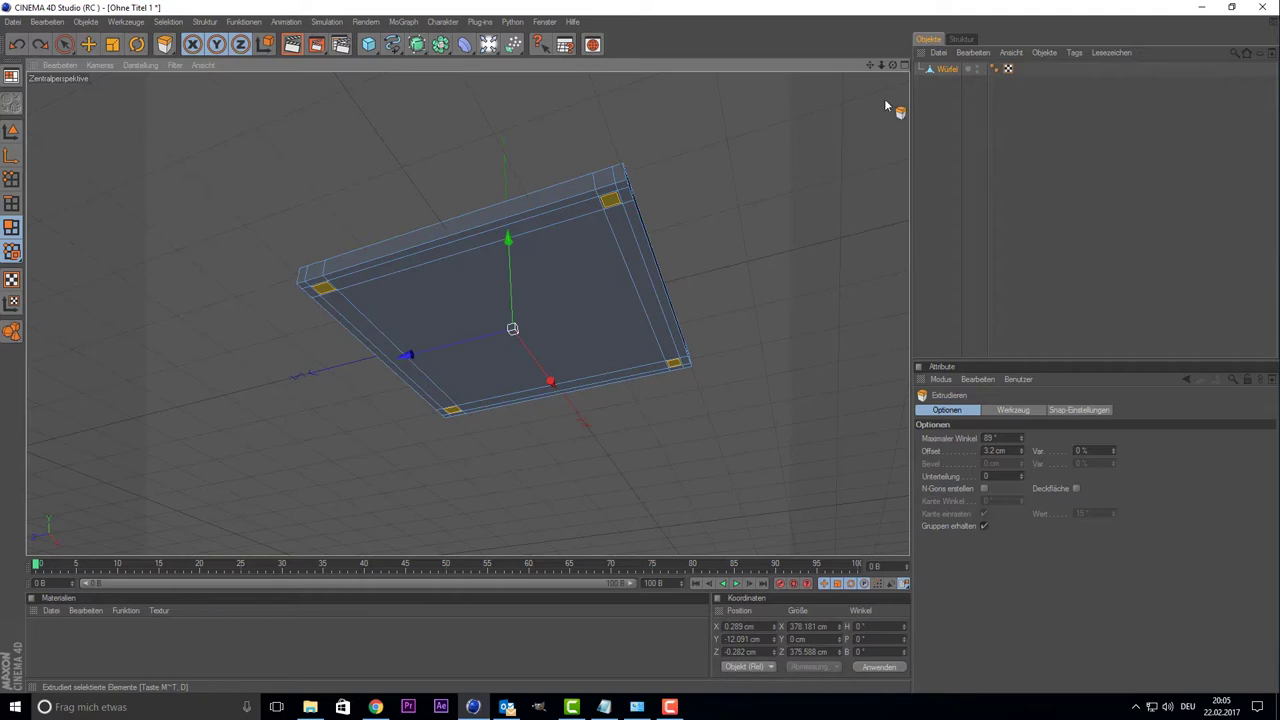
left_click_drag(888, 62, 880, 50)
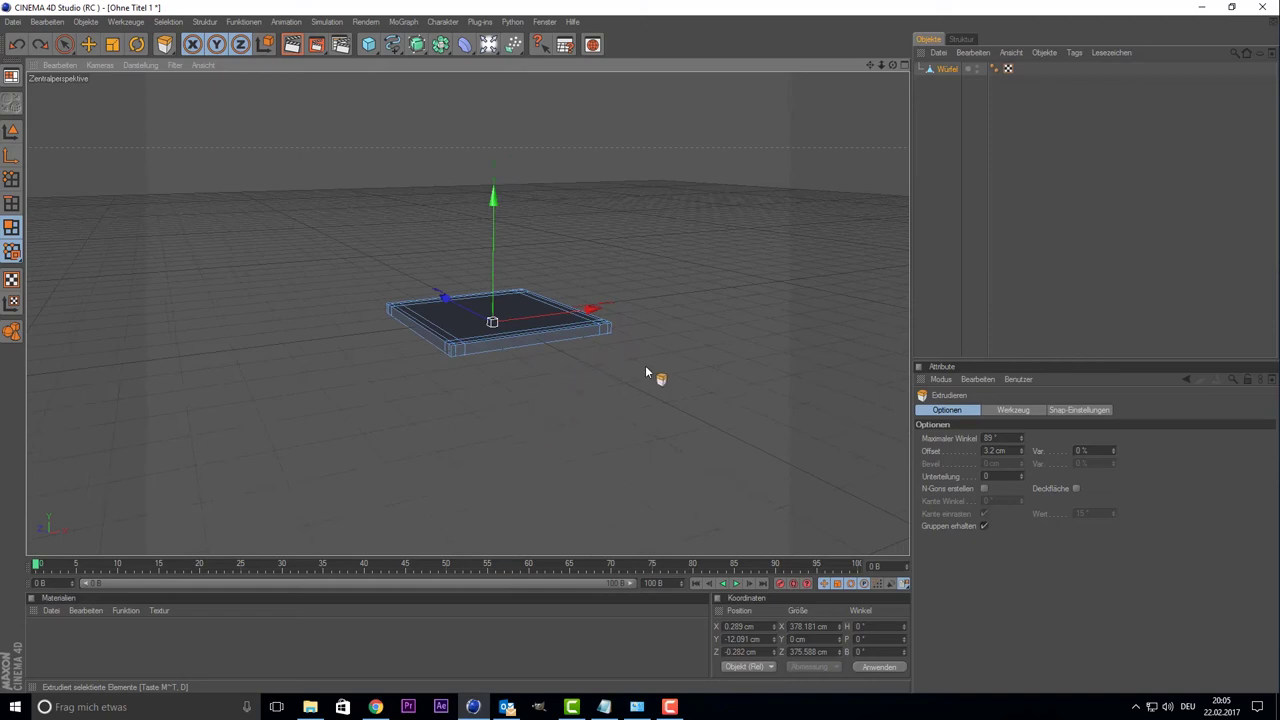
mouse_move(695, 286)
left_mouse_down()
mouse_move(830, 286)
mouse_move(812, 286)
left_mouse_up()
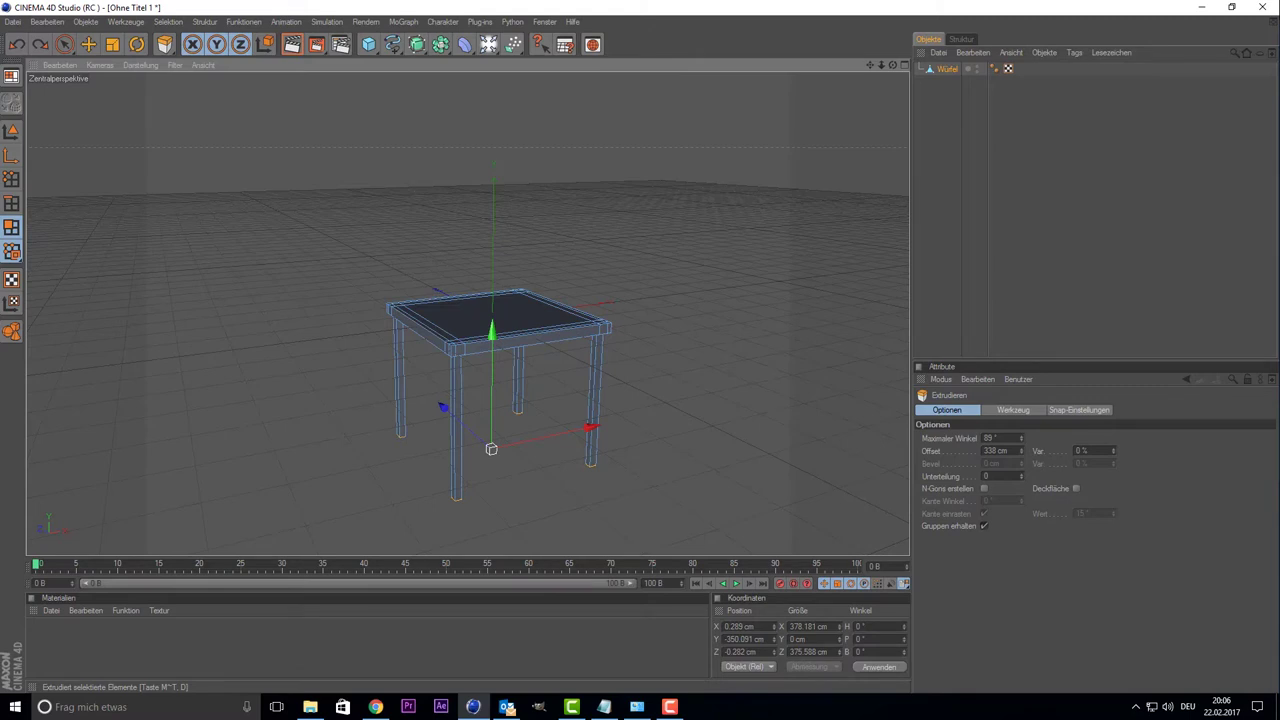
left_click_drag(812, 286, 805, 286)
left_click(491, 442)
scroll(688, 258, "up", 2)
- Orbit and zoom beneath the seat to inspect the four new legs from below
scroll(788, 140, "up", 1)
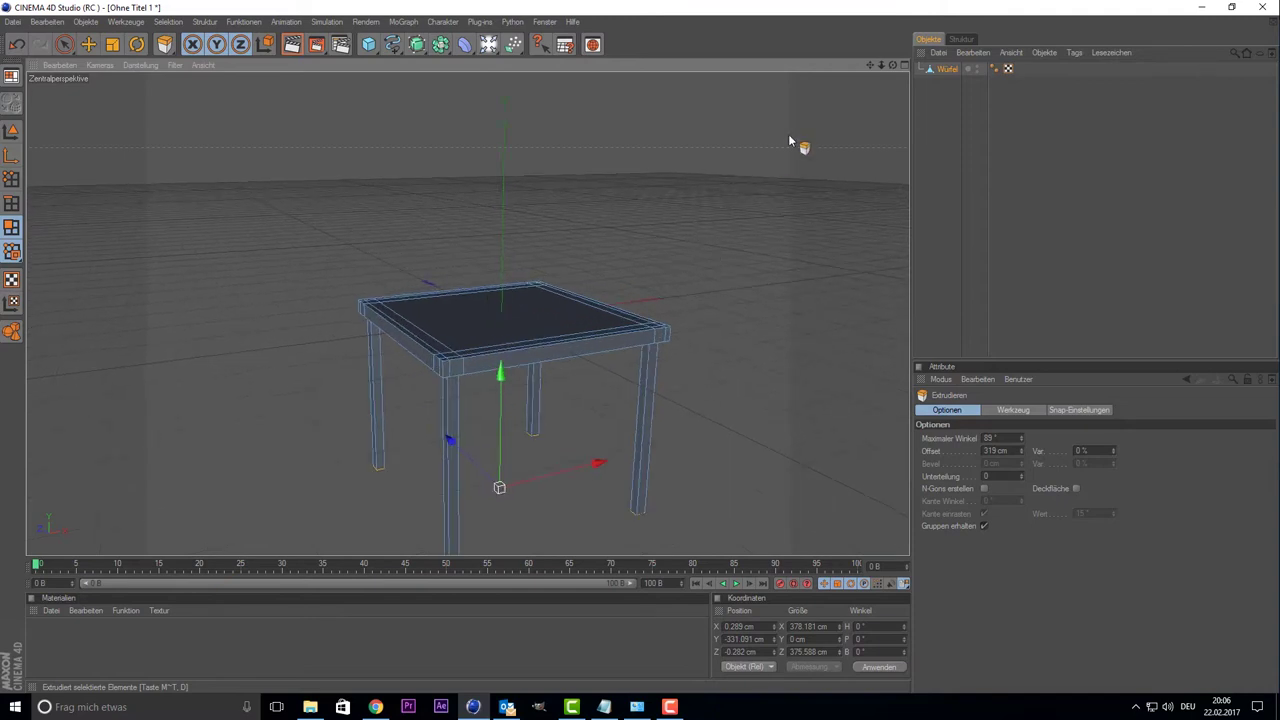
left_click_drag(892, 65, 736, 272)
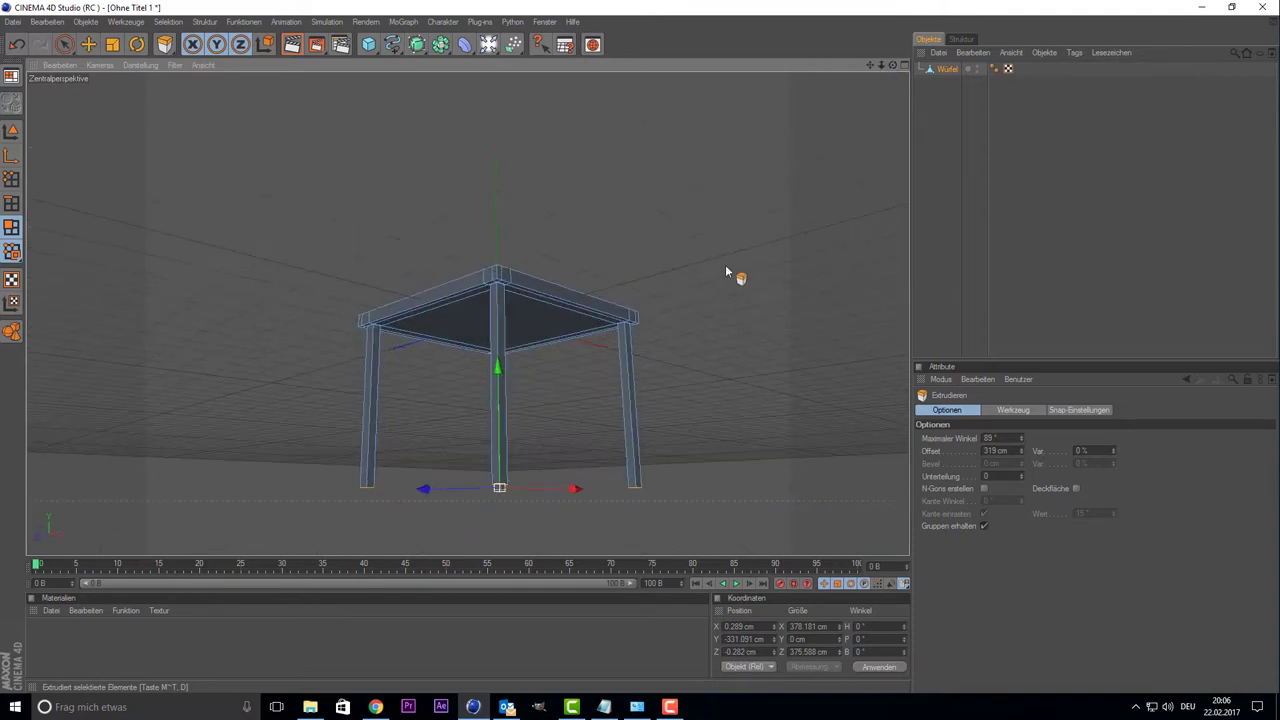
scroll(736, 272, "up", 2)
left_click_drag(869, 65, 514, 345)
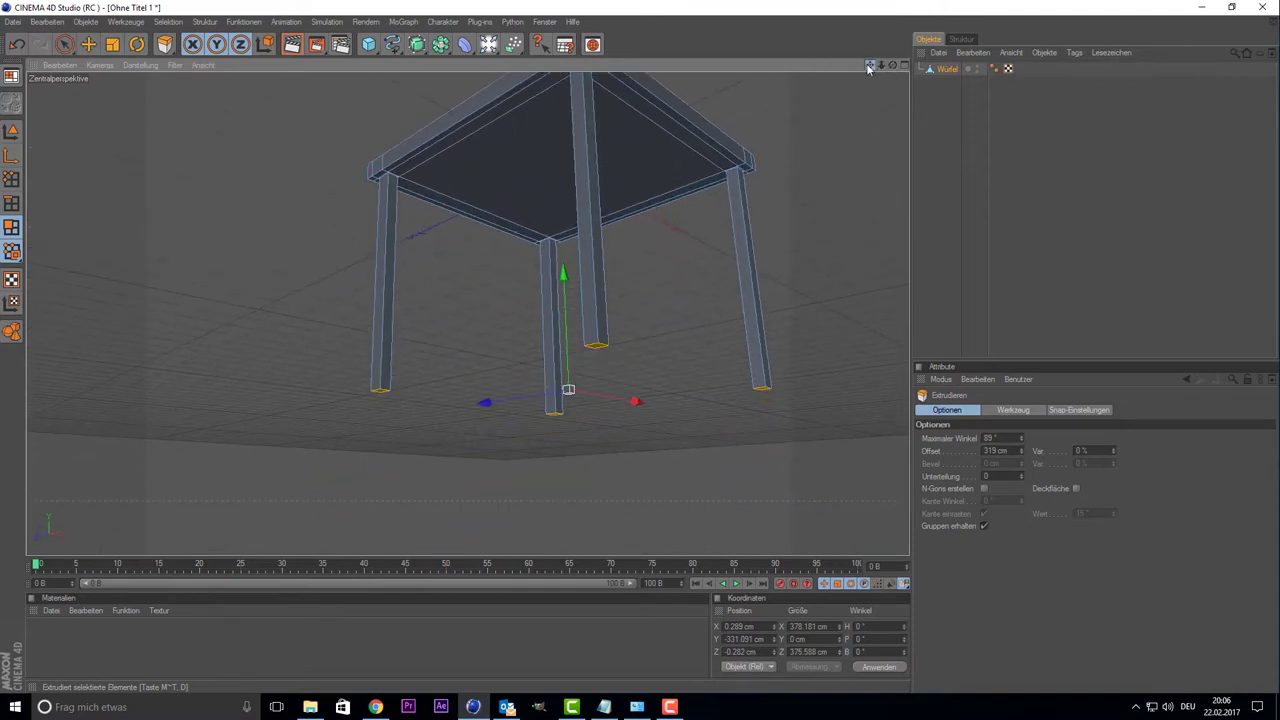
scroll(514, 338, "up", 1)
scroll(450, 315, "down", 1)
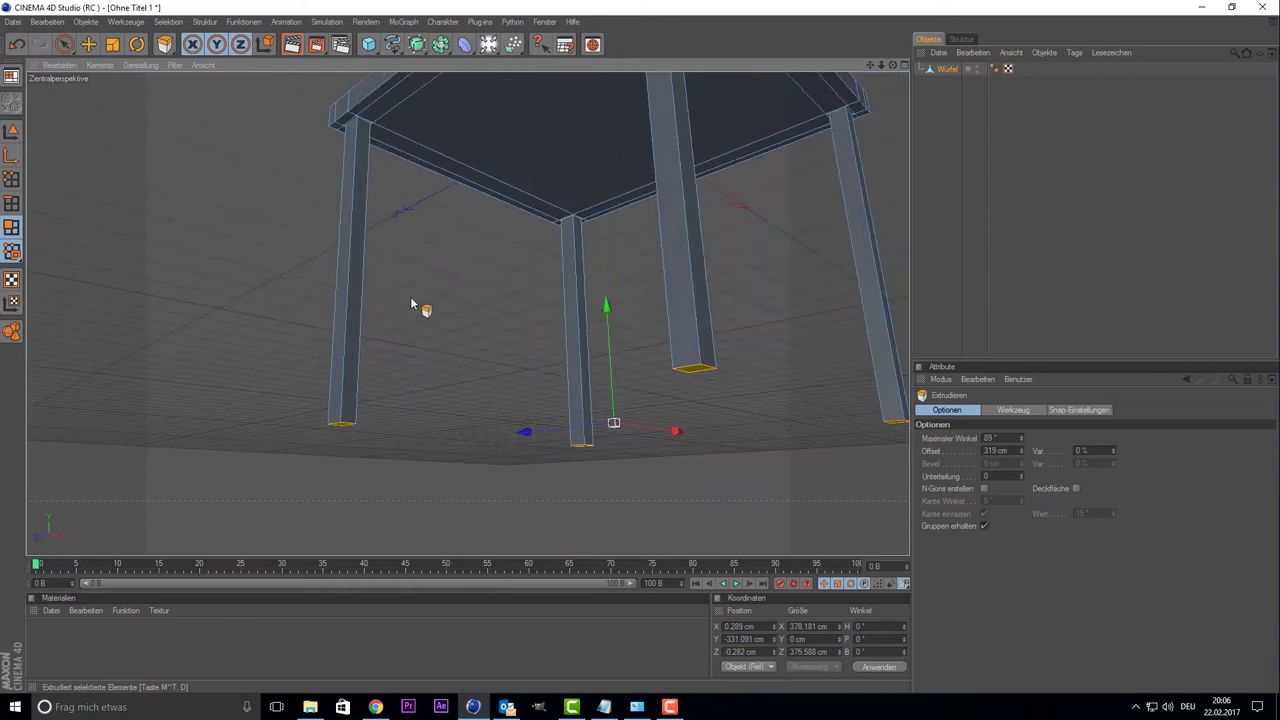
scroll(411, 296, "down", 1)
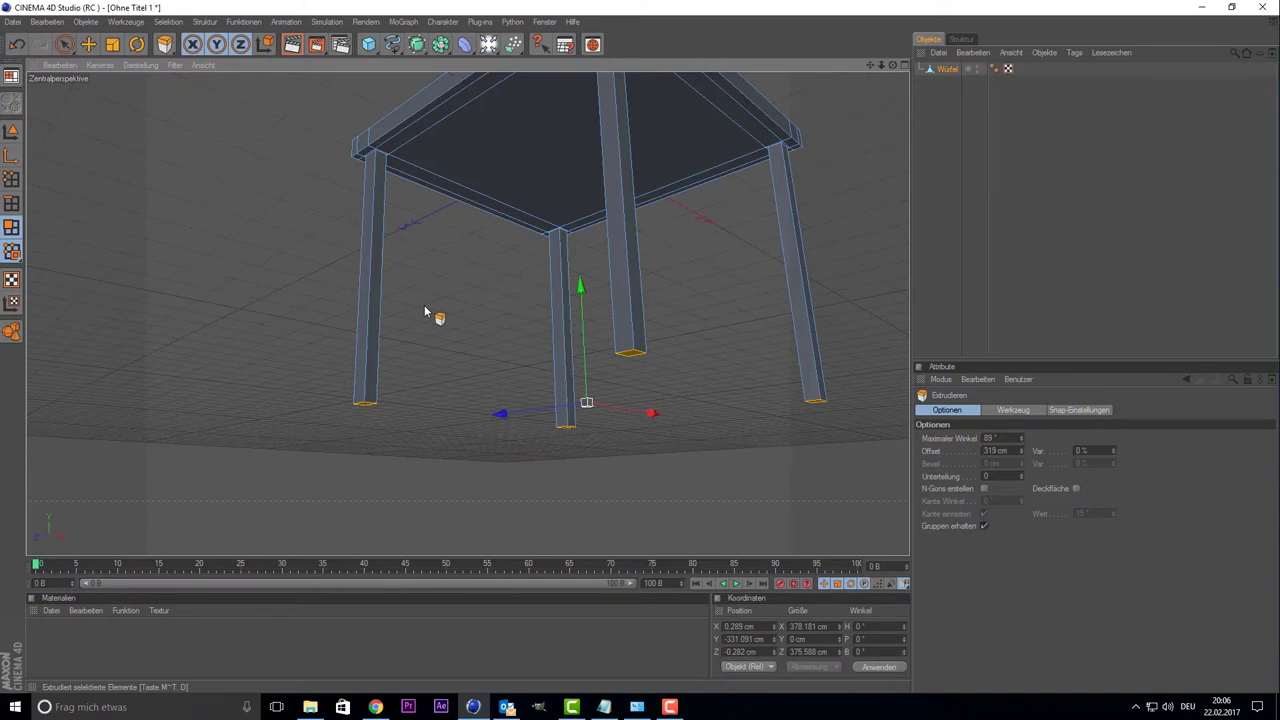
- Switch back to Live Selection and orbit the chair to a new viewing angle
left_click(64, 44)
scroll(215, 302, "up", 1)
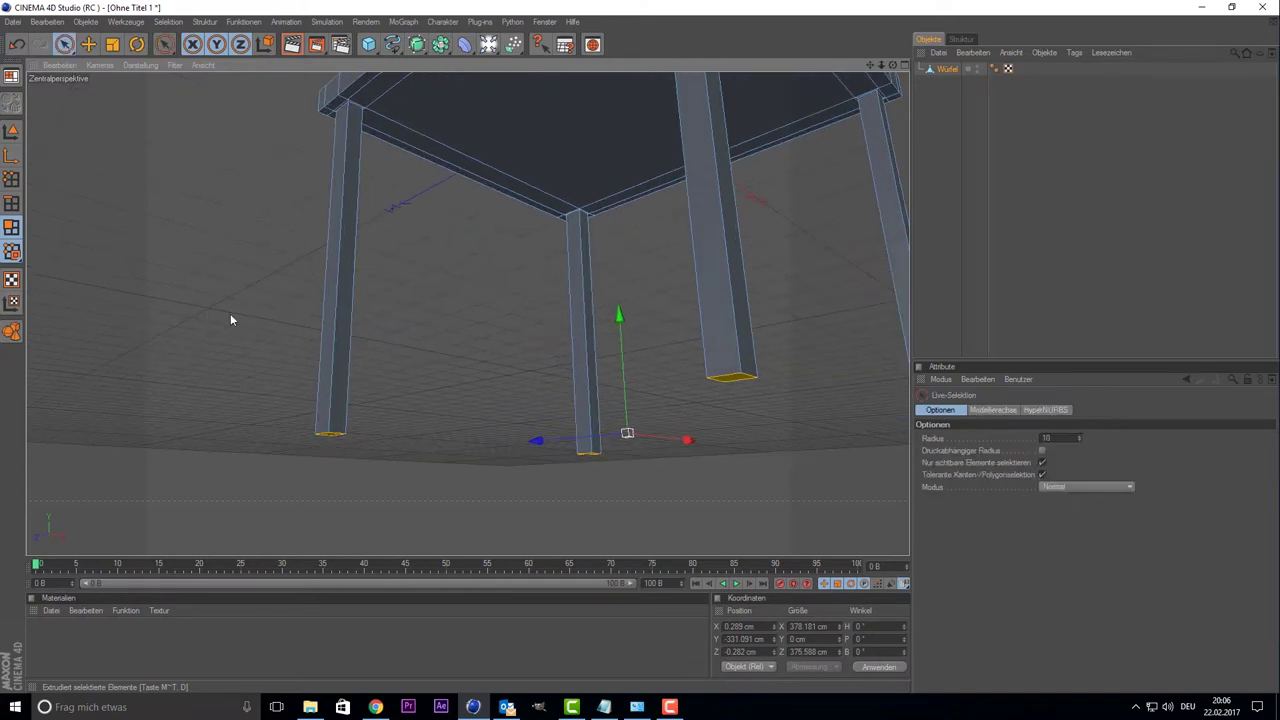
left_click_drag(889, 66, 895, 68)
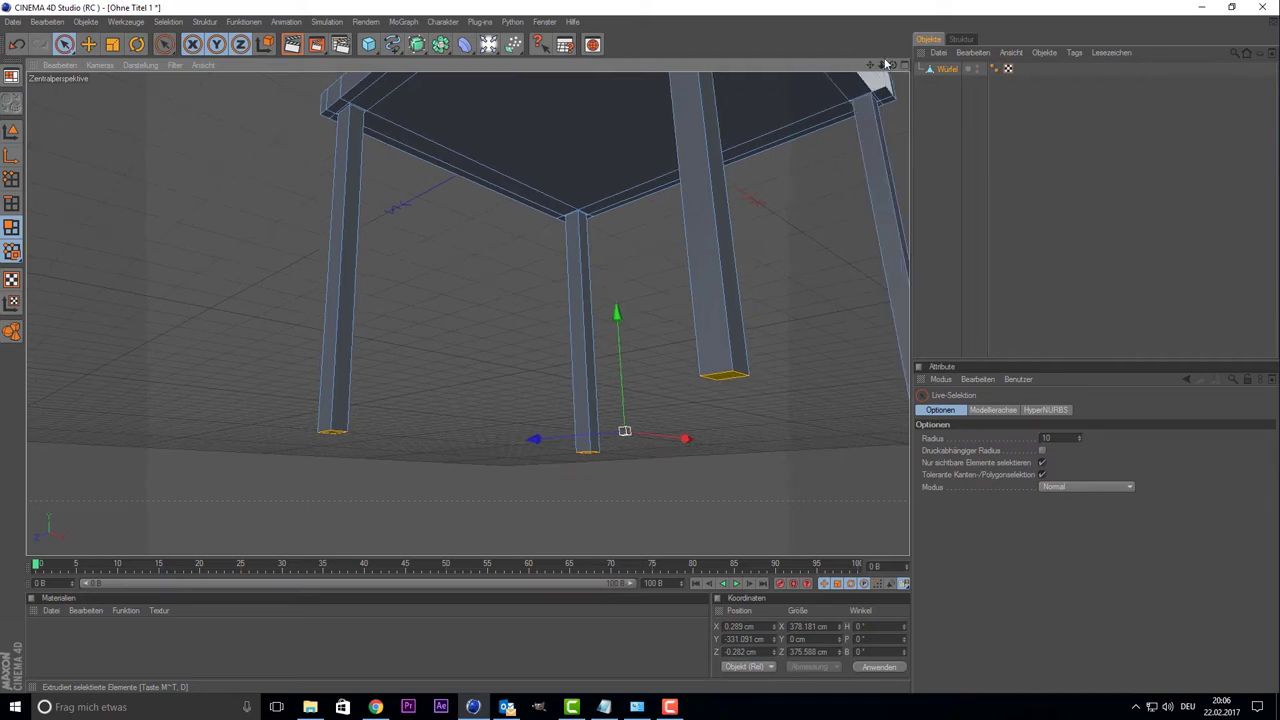
left_click_drag(893, 65, 900, 110)
left_click_drag(892, 64, 201, 93)
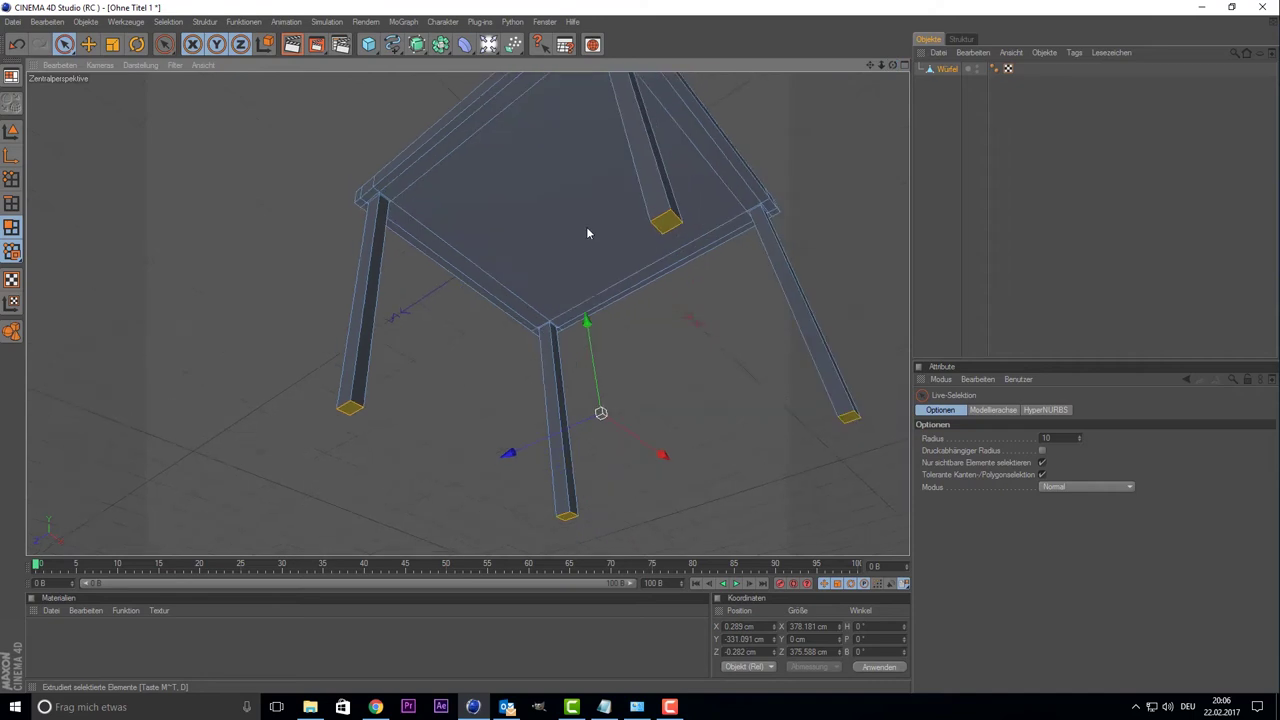
- In point mode, scale the first leg's bottom end to 13 × 13 cm via Koordinaten
left_click(11, 182)
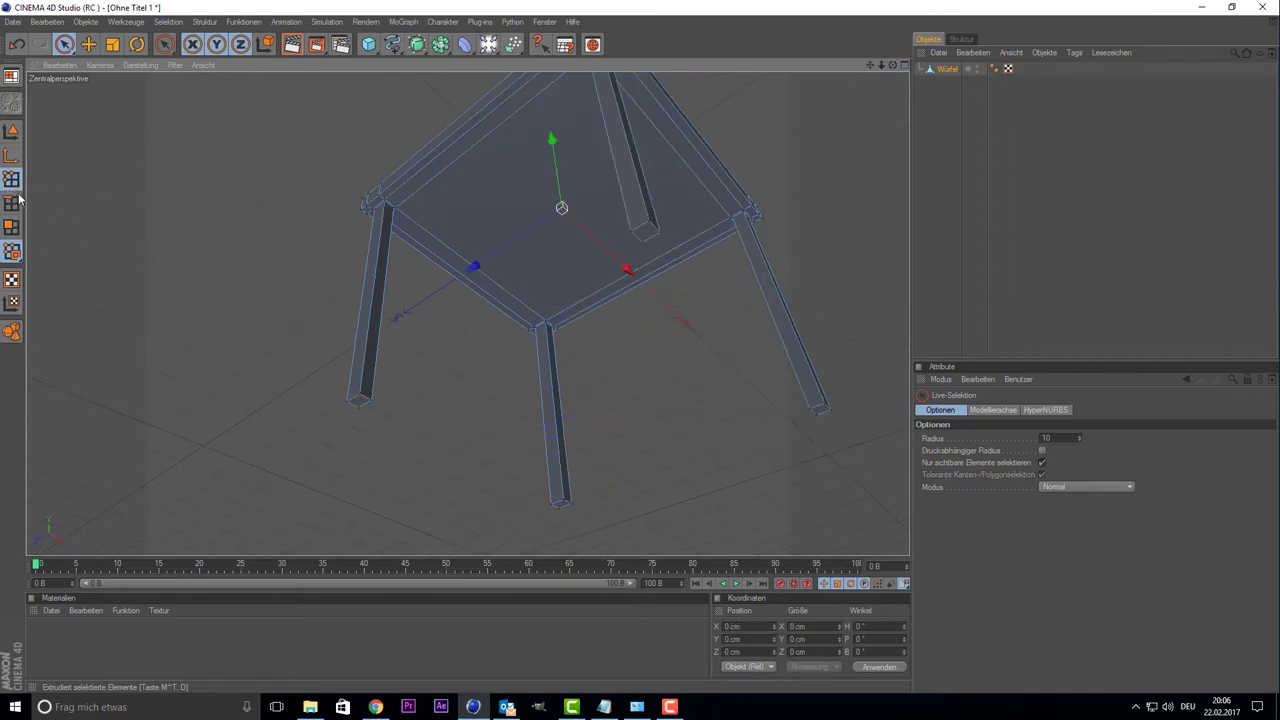
left_click(354, 398)
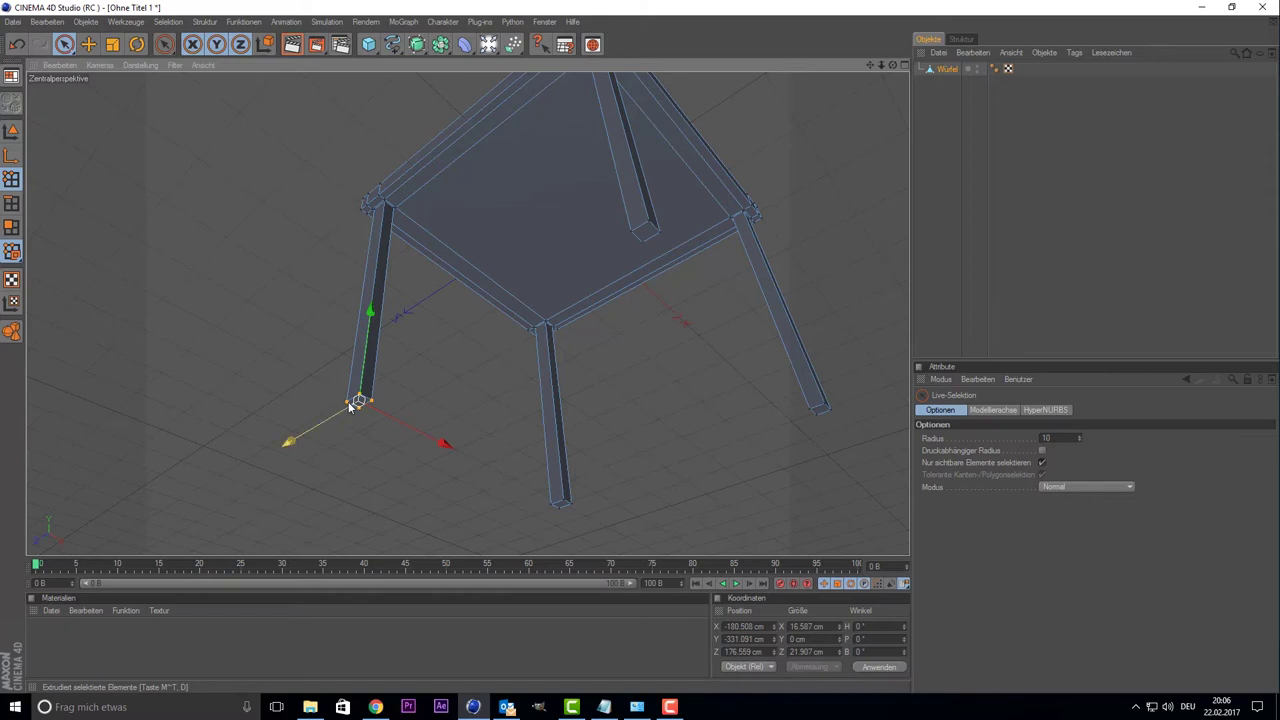
left_click(116, 42)
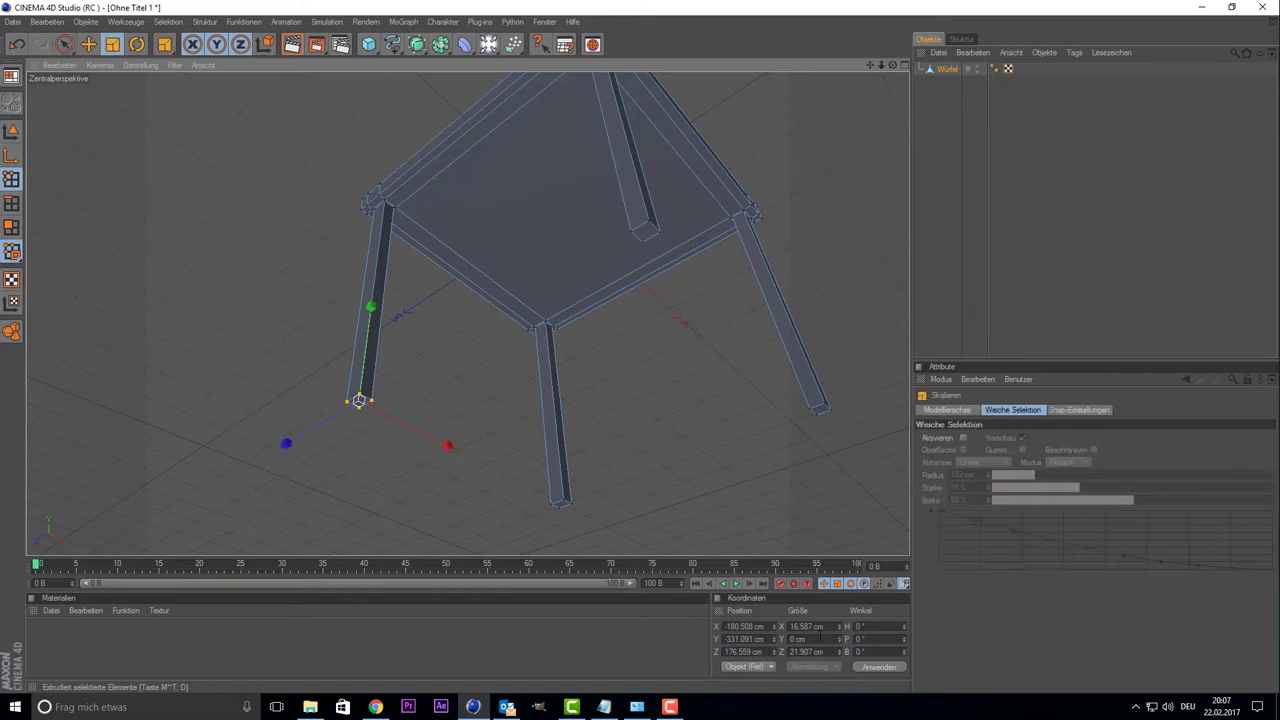
left_click(806, 626)
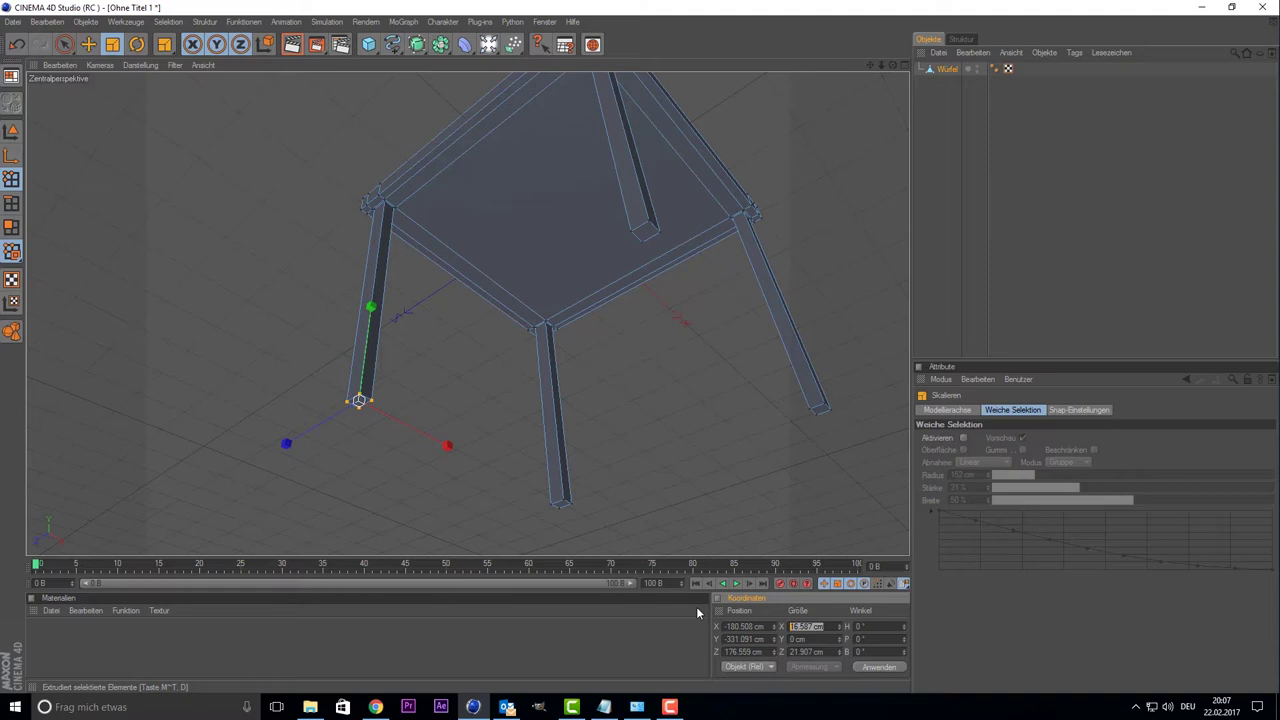
type("13")
key("Return")
type("13")
key("Return")
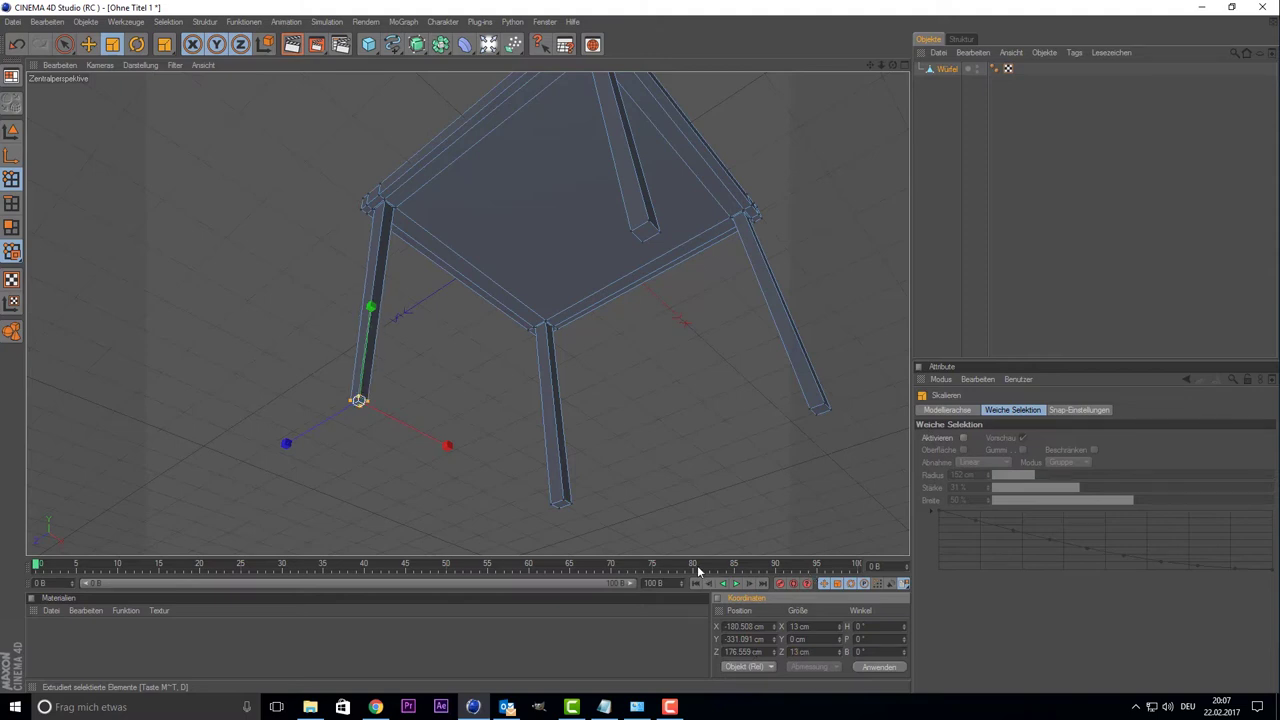
- Set the front leg's bottom end to 13 cm in X and Z
left_click(63, 44)
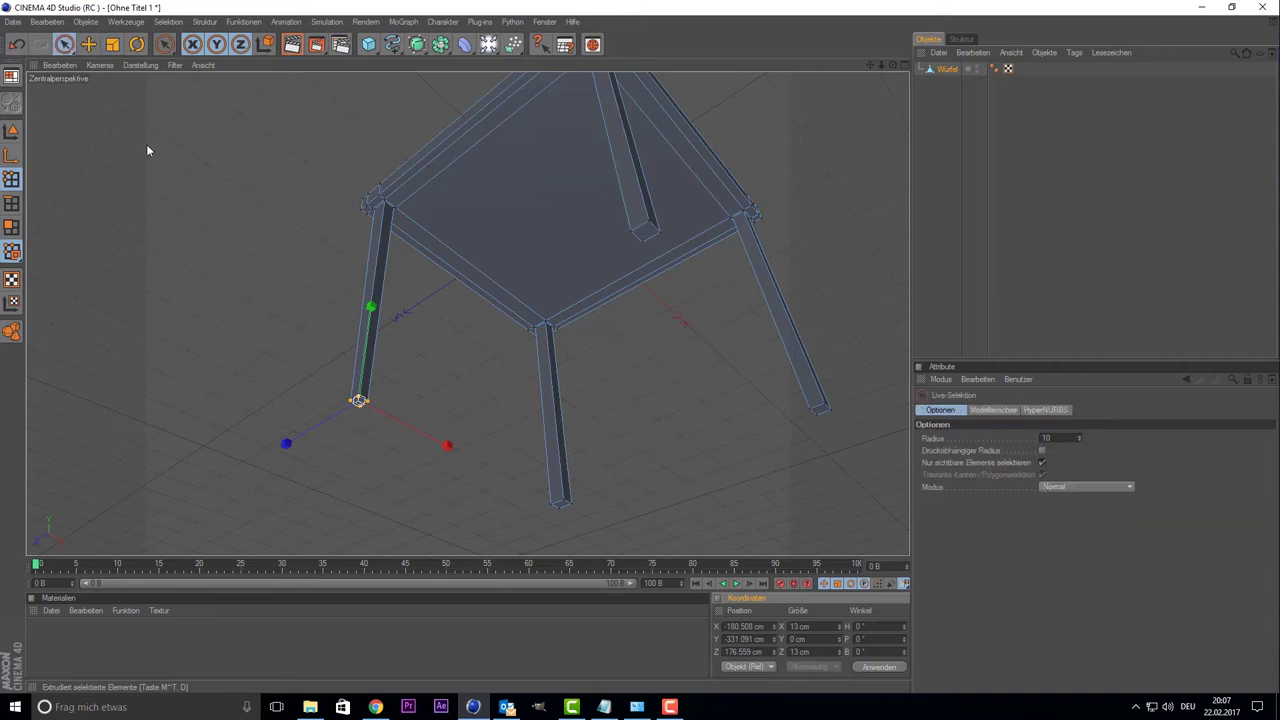
left_click(559, 504)
type("13")
key("Return")
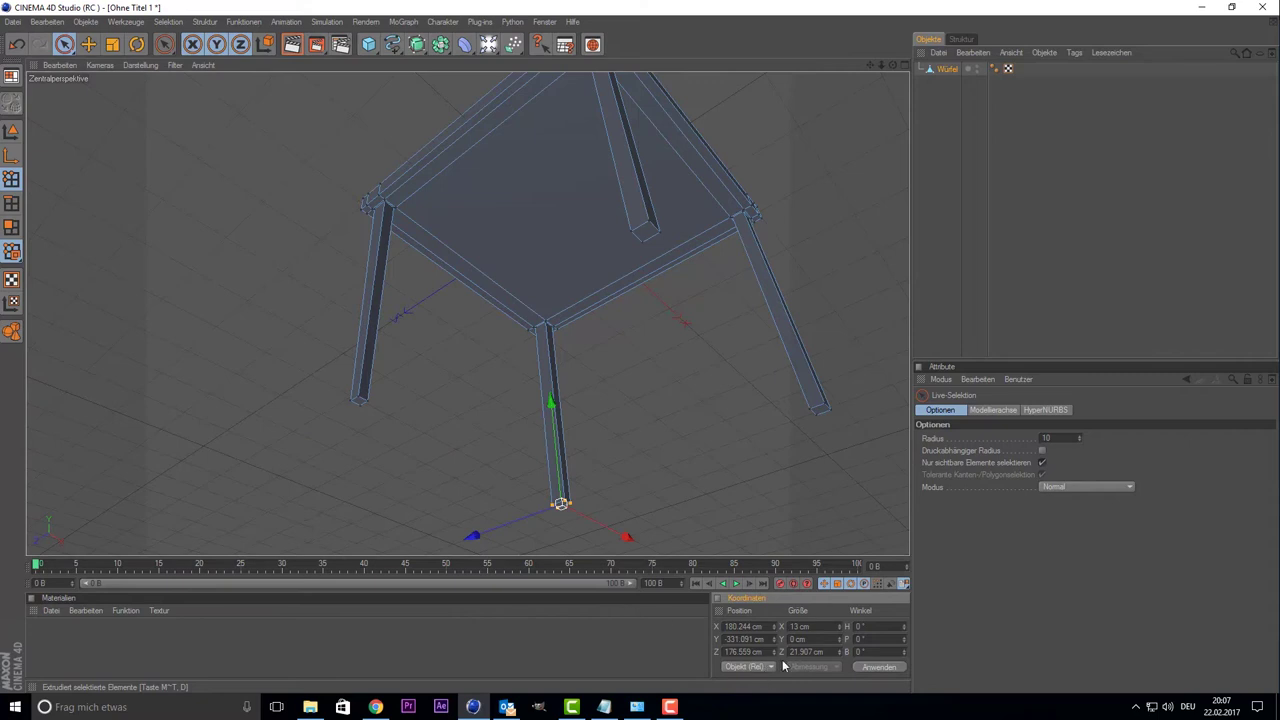
type("13")
key("Return")
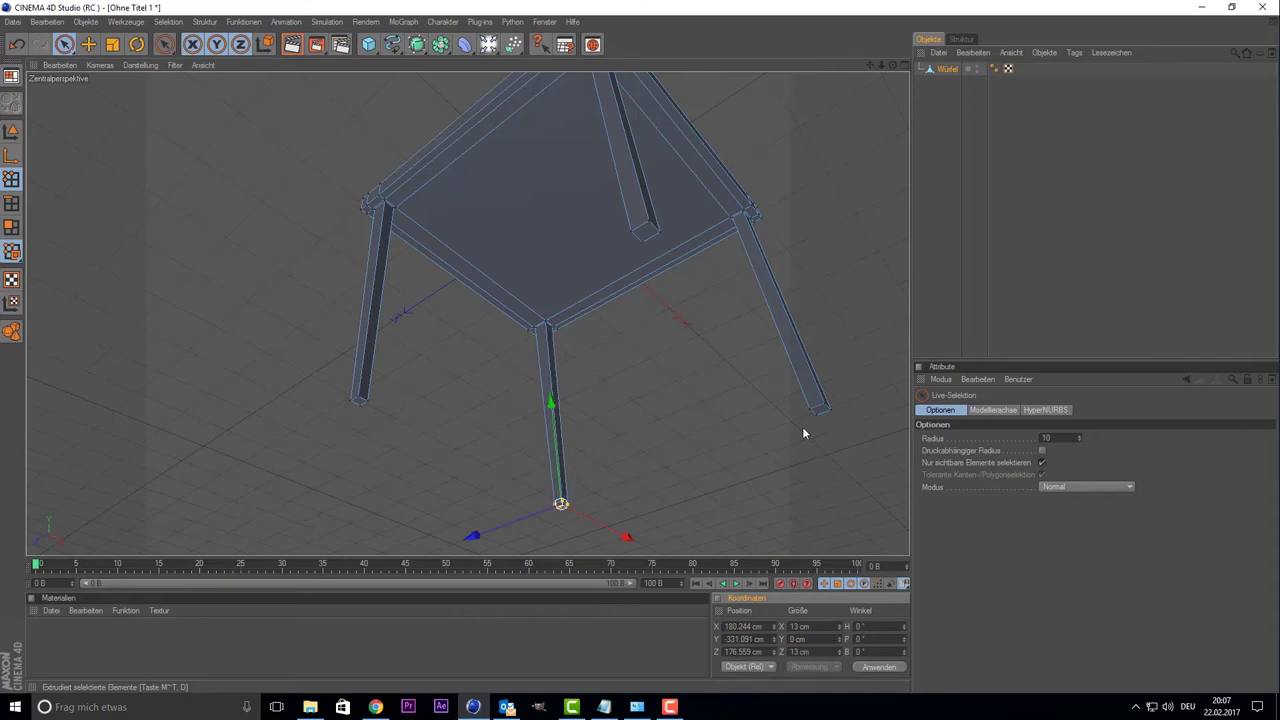
- Resize the right leg's bottom end to 13 × 13 cm
left_click(822, 410)
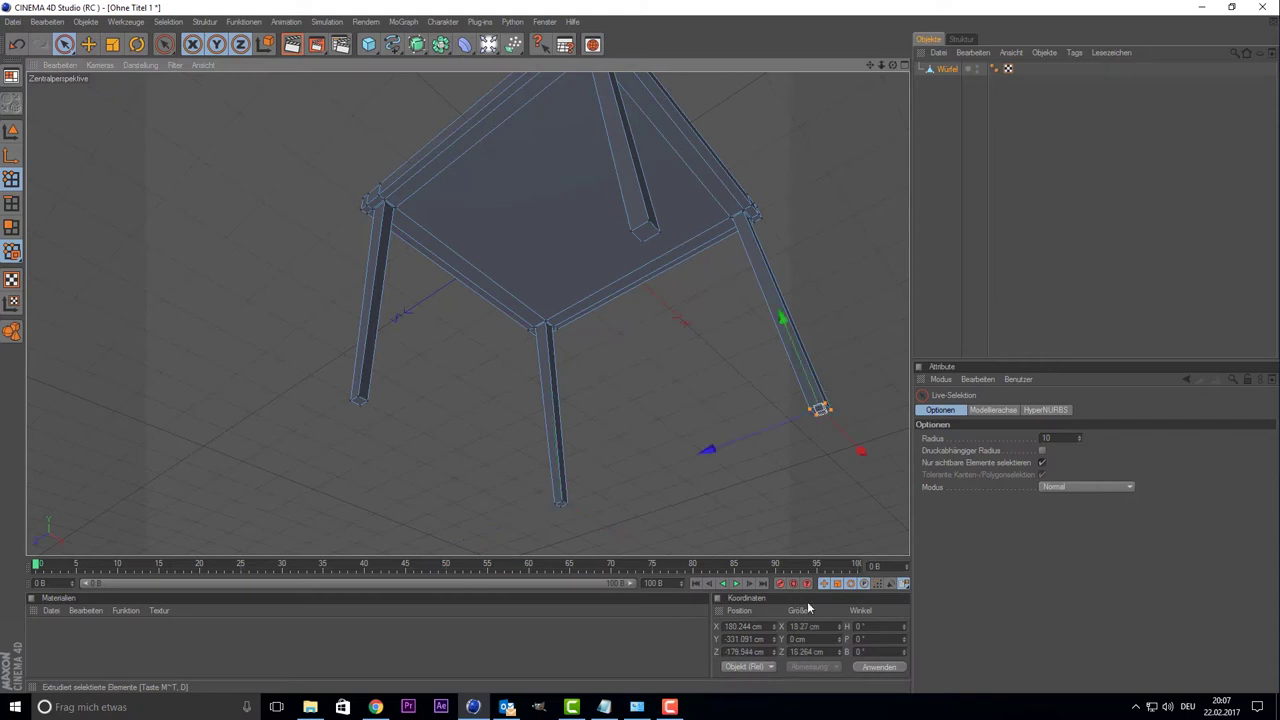
double_click(805, 626)
type("13")
key("Return")
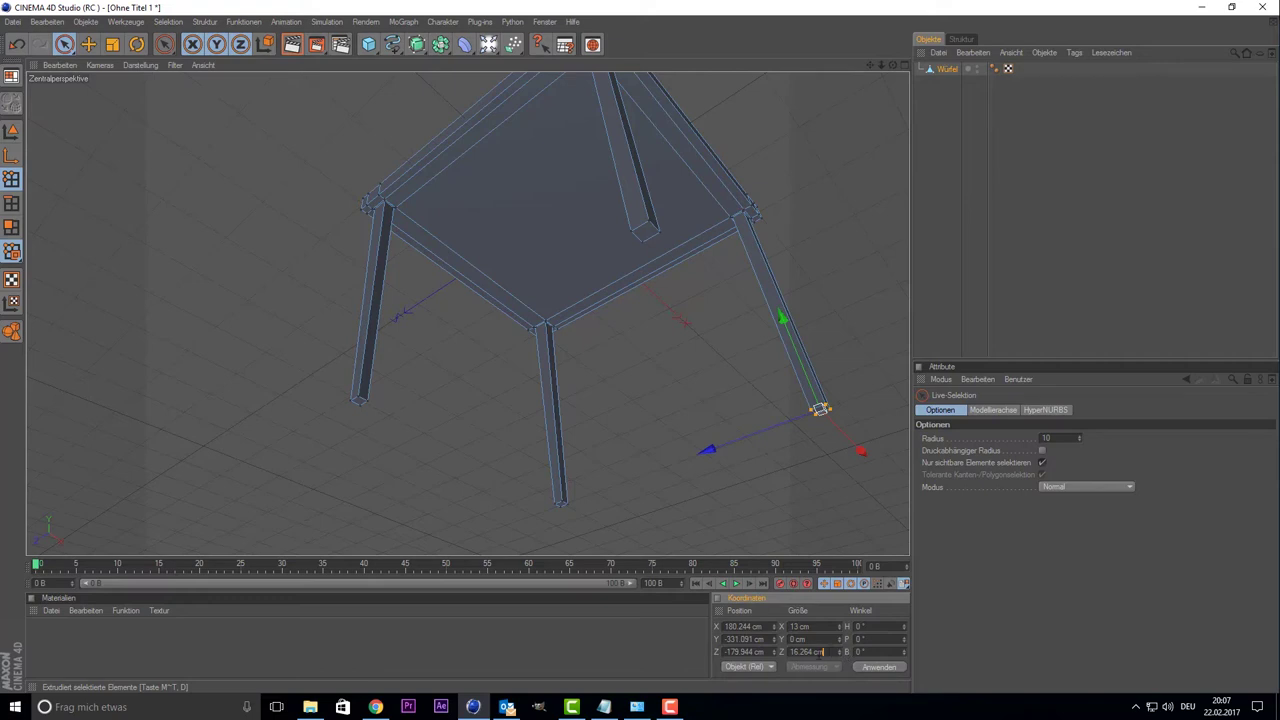
type("13")
key("Return")
- Make the back leg's bottom end 13 cm wide and 13 cm deep
left_click(652, 230)
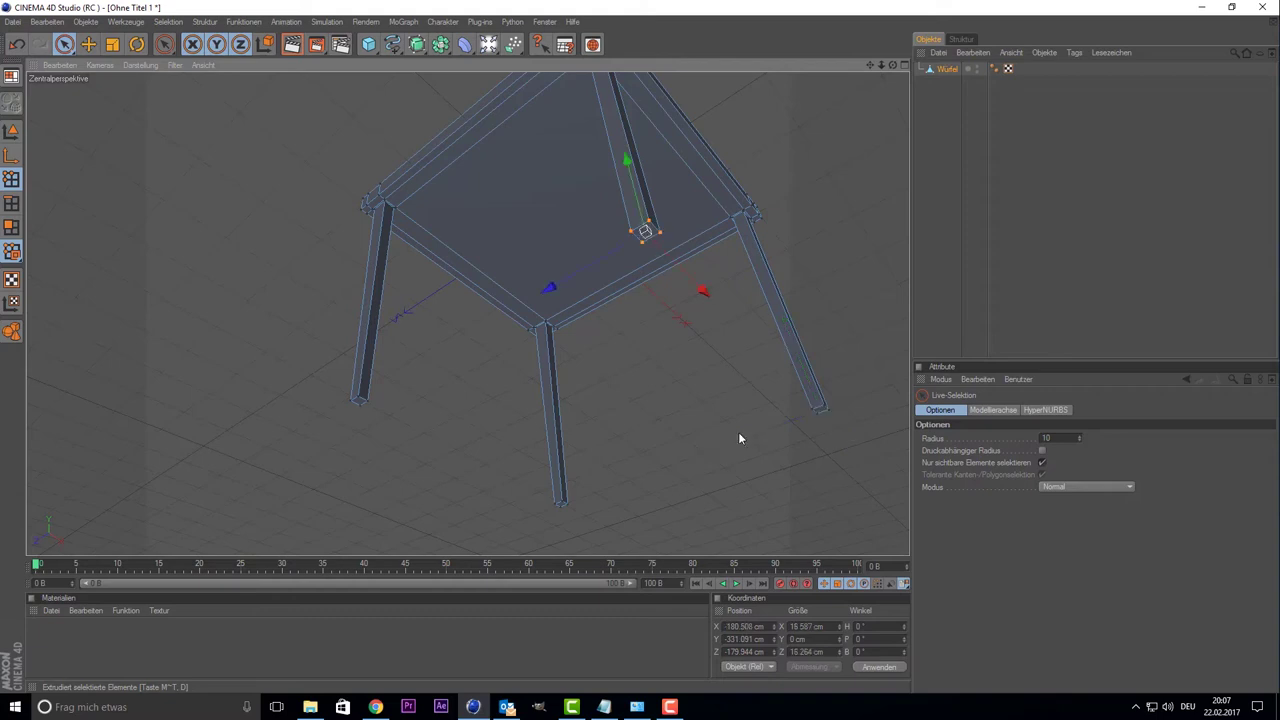
double_click(806, 626)
type("13")
key("Return")
type("13")
key("Return")
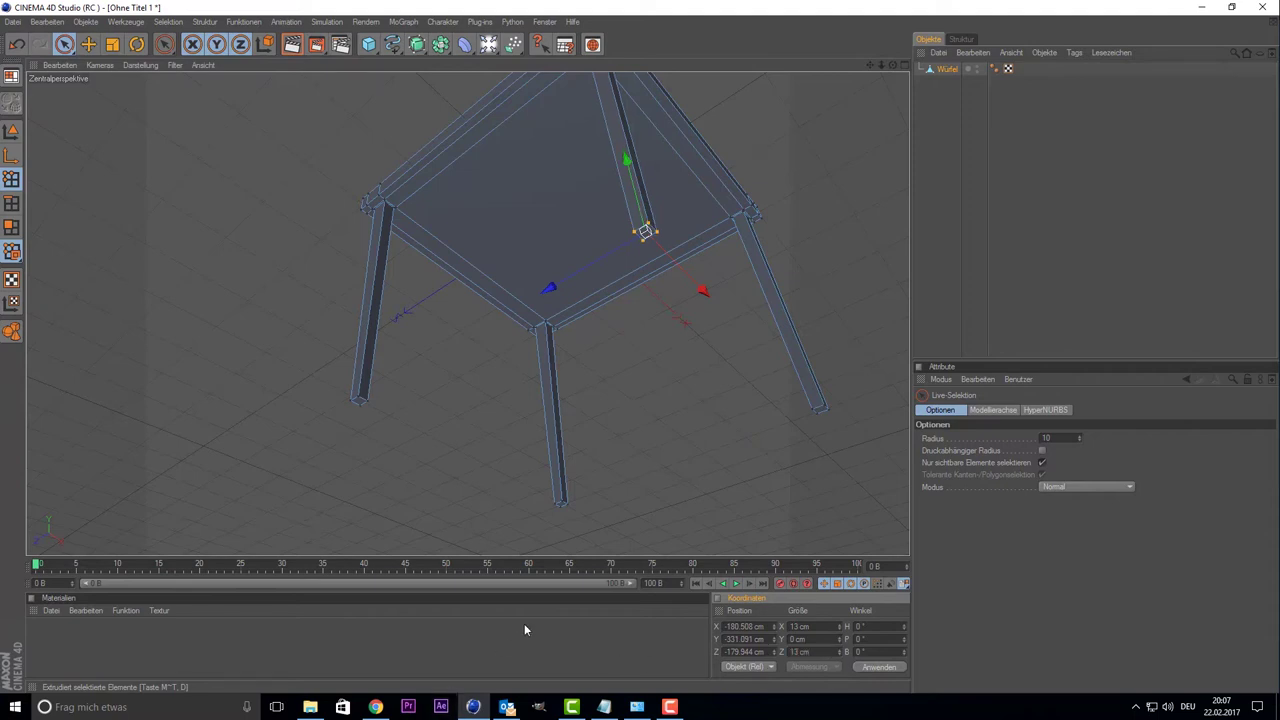
mouse_move(847, 321)
left_mouse_down("alt")
mouse_move(908, 296)
mouse_move(947, 64)
mouse_move(895, 160)
mouse_move(849, 129)
left_mouse_up("alt")
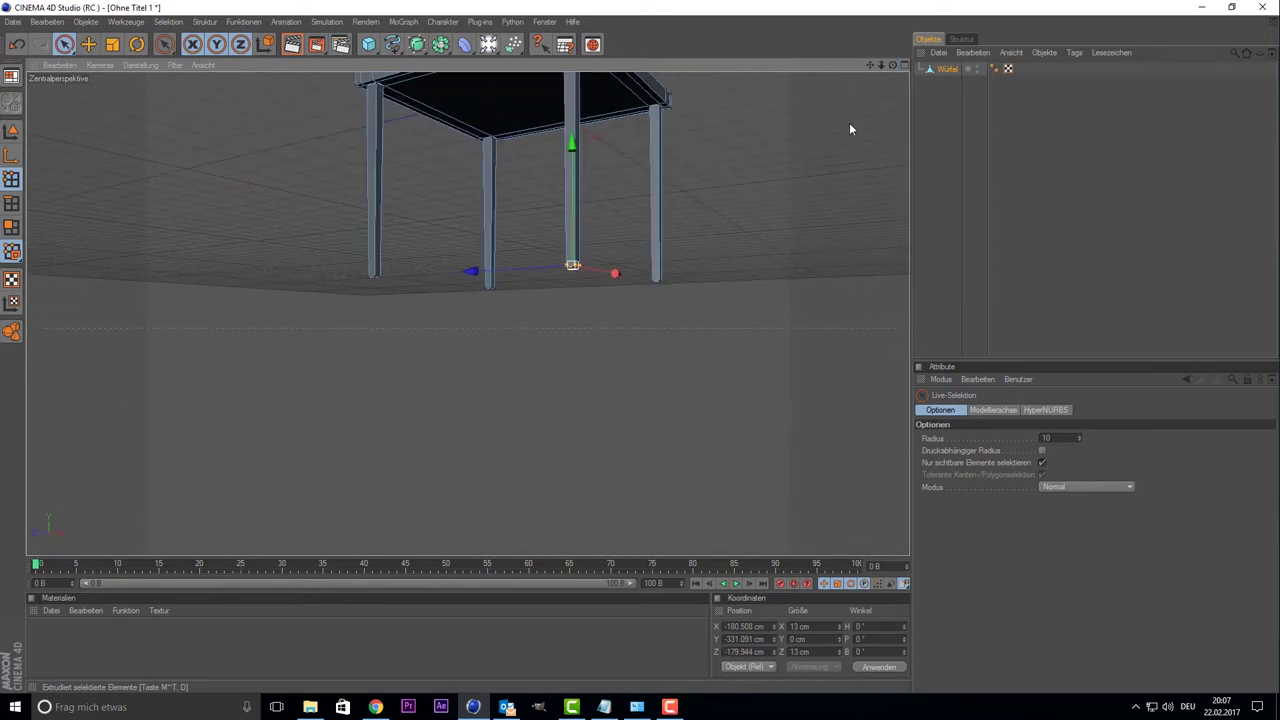
left_click_drag(869, 65, 824, 195)
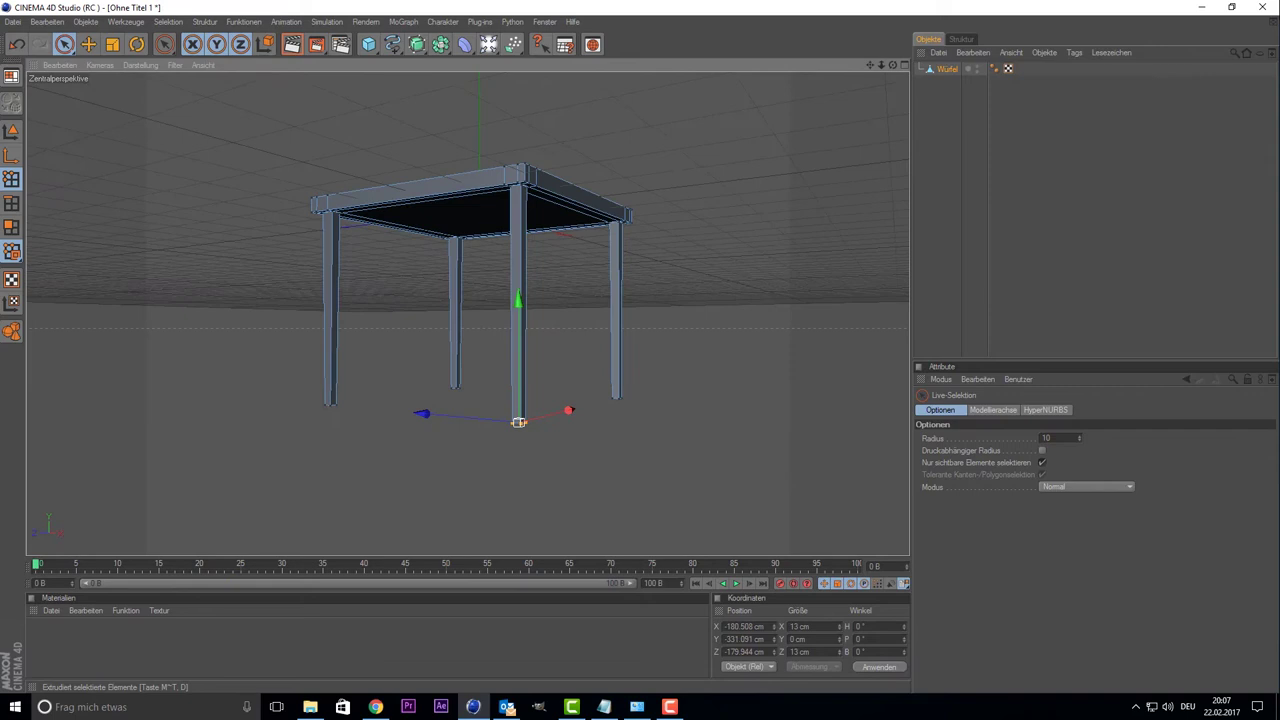
mouse_move(894, 65)
left_mouse_down()
mouse_move(880, 40)
mouse_move(852, 118)
left_mouse_up()
right_click_drag(852, 118, 775, 176, "alt")
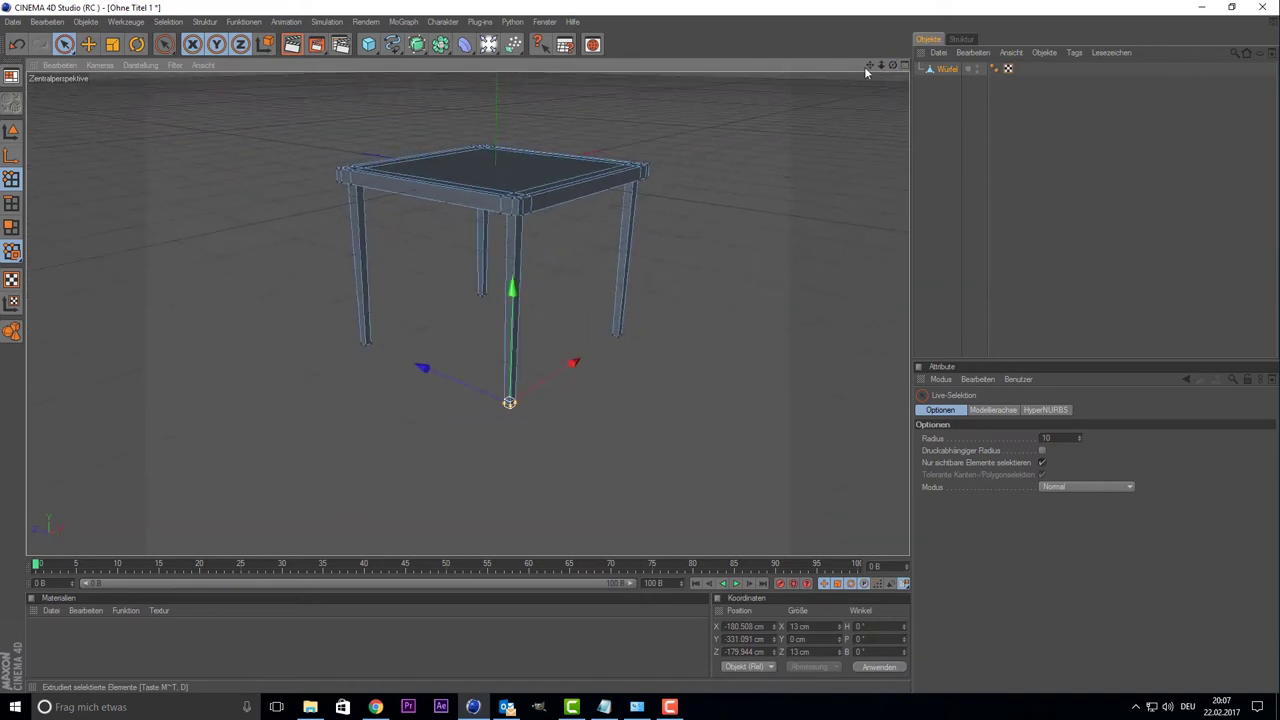
left_click_drag(869, 65, 857, 73)
scroll(680, 286, "up", 3)
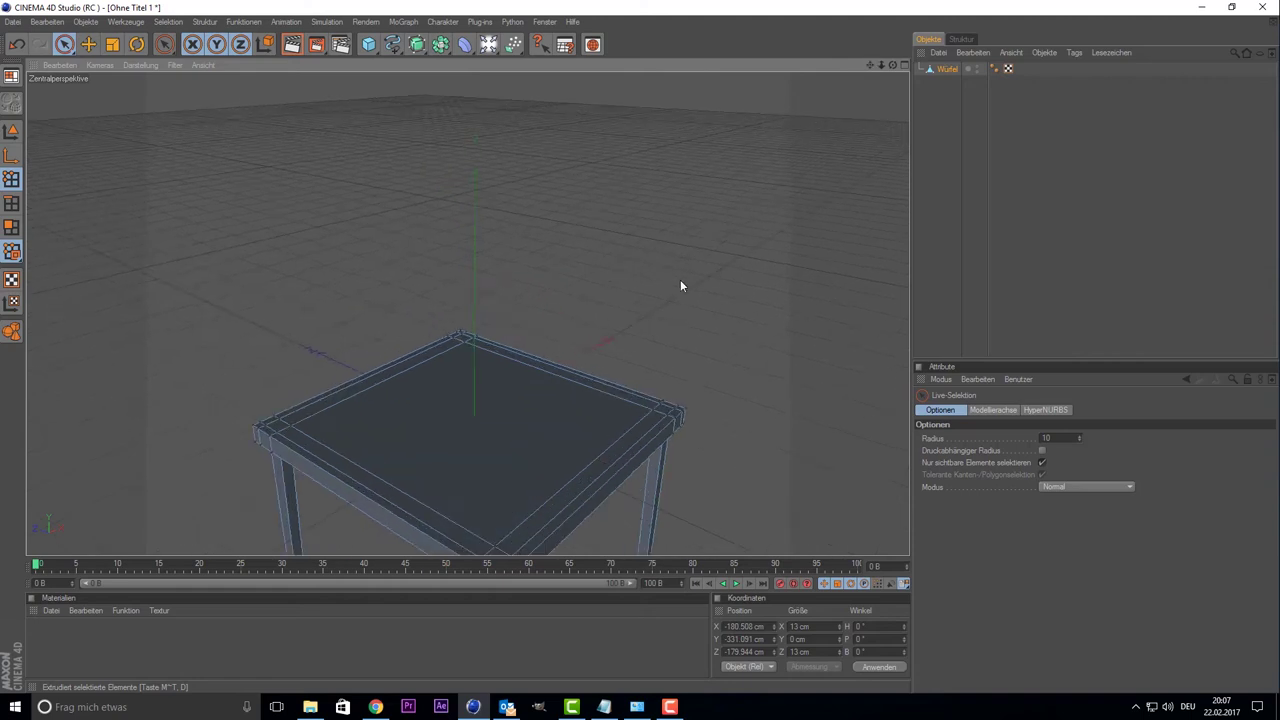
scroll(680, 286, "up", 1)
left_click_drag(890, 64, 678, 288)
scroll(678, 293, "down", 2)
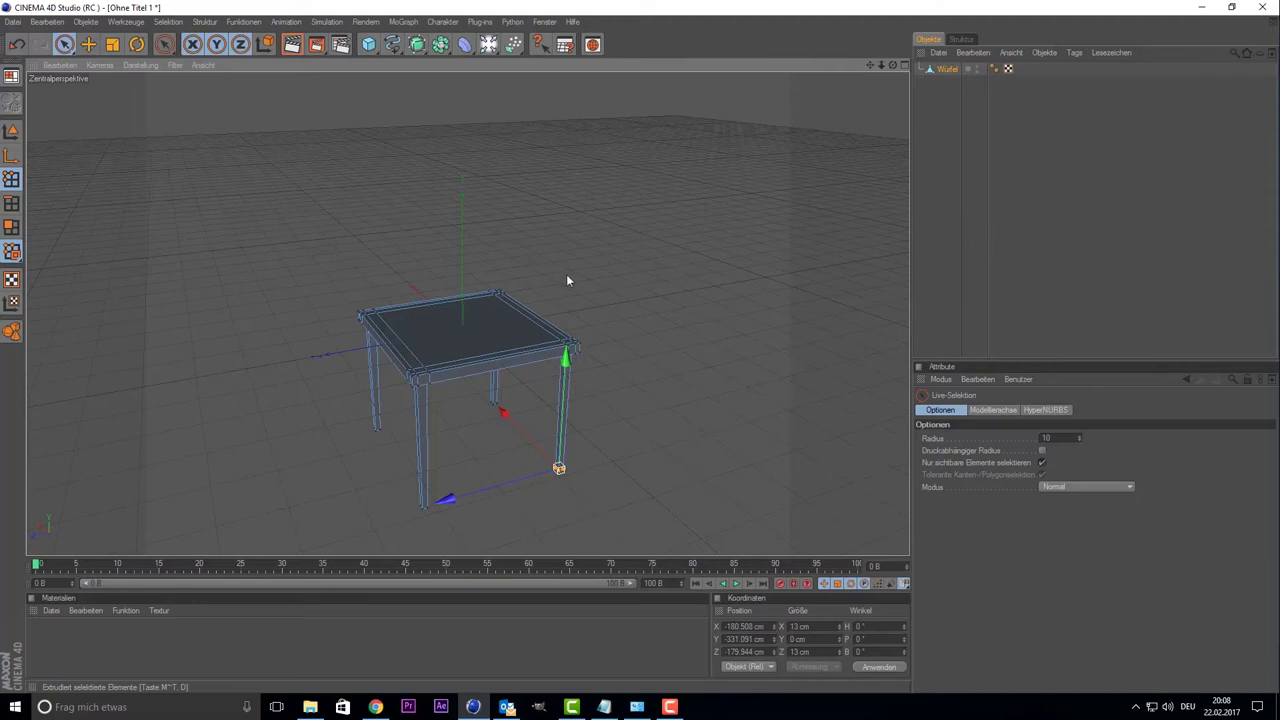
scroll(557, 284, "up", 2)
scroll(557, 284, "up", 2)
scroll(557, 284, "up", 1)
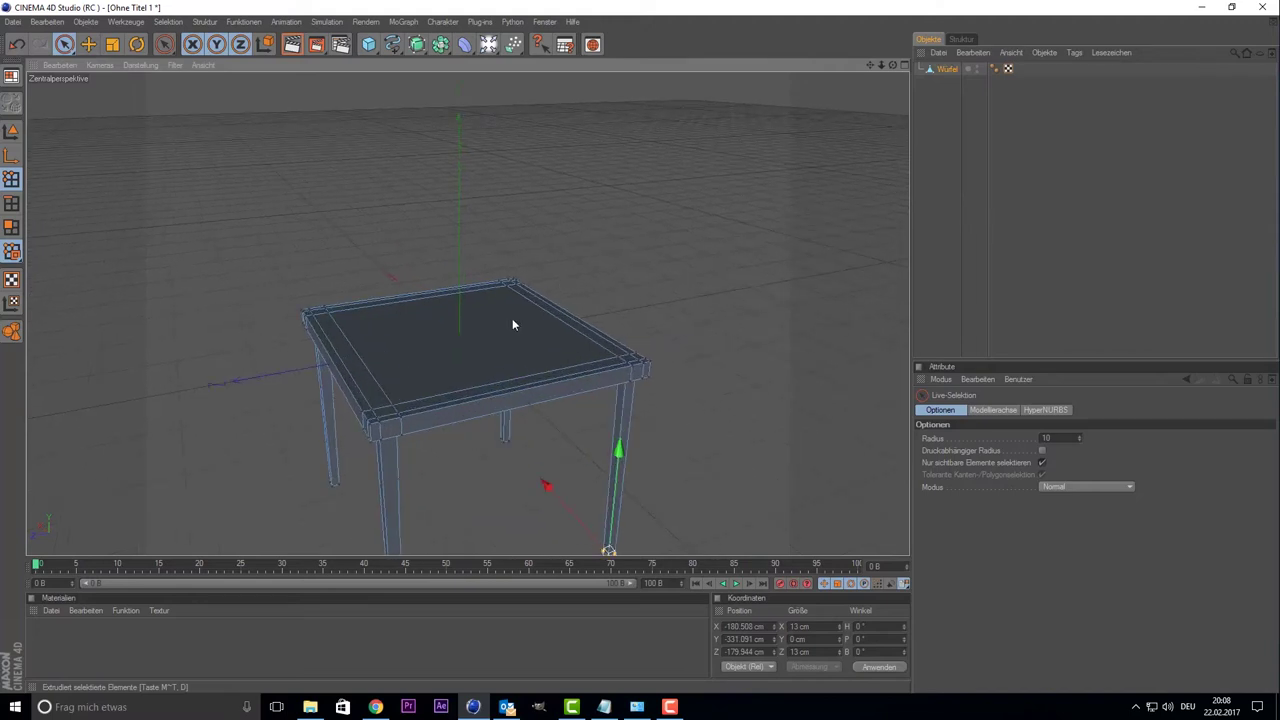
scroll(825, 128, "down", 2)
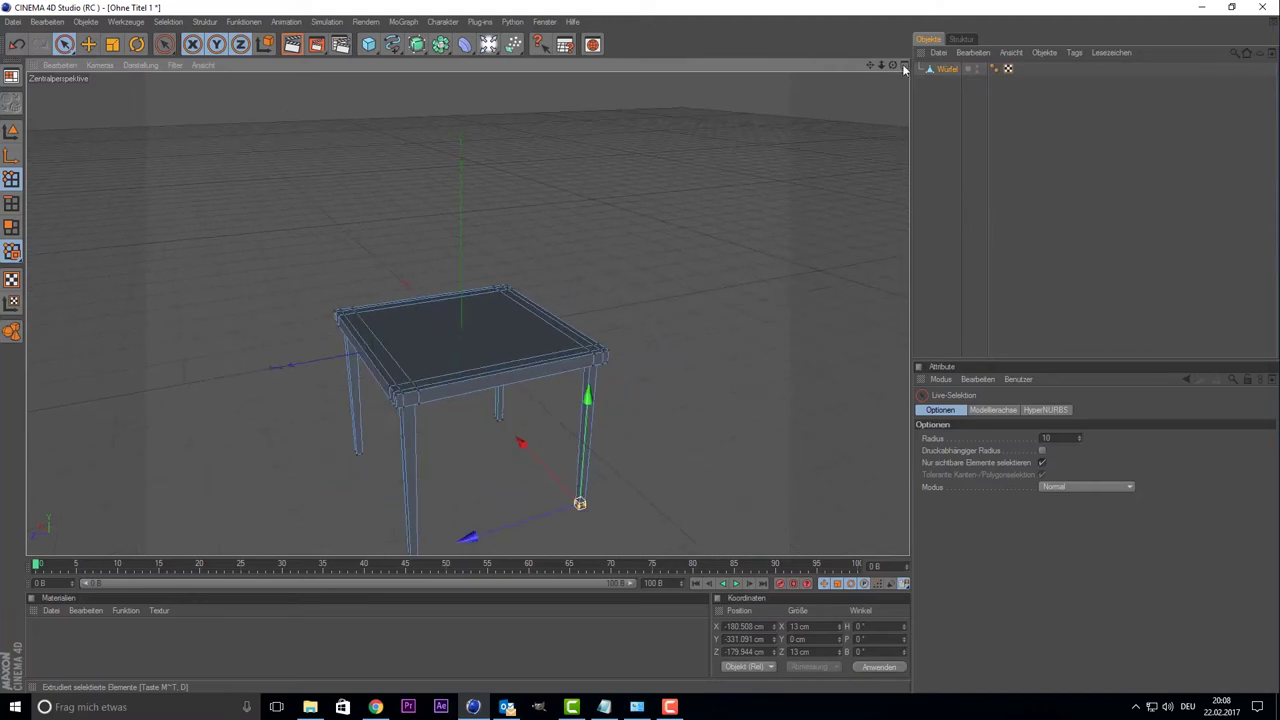
left_click(904, 68)
middle_click(290, 234)
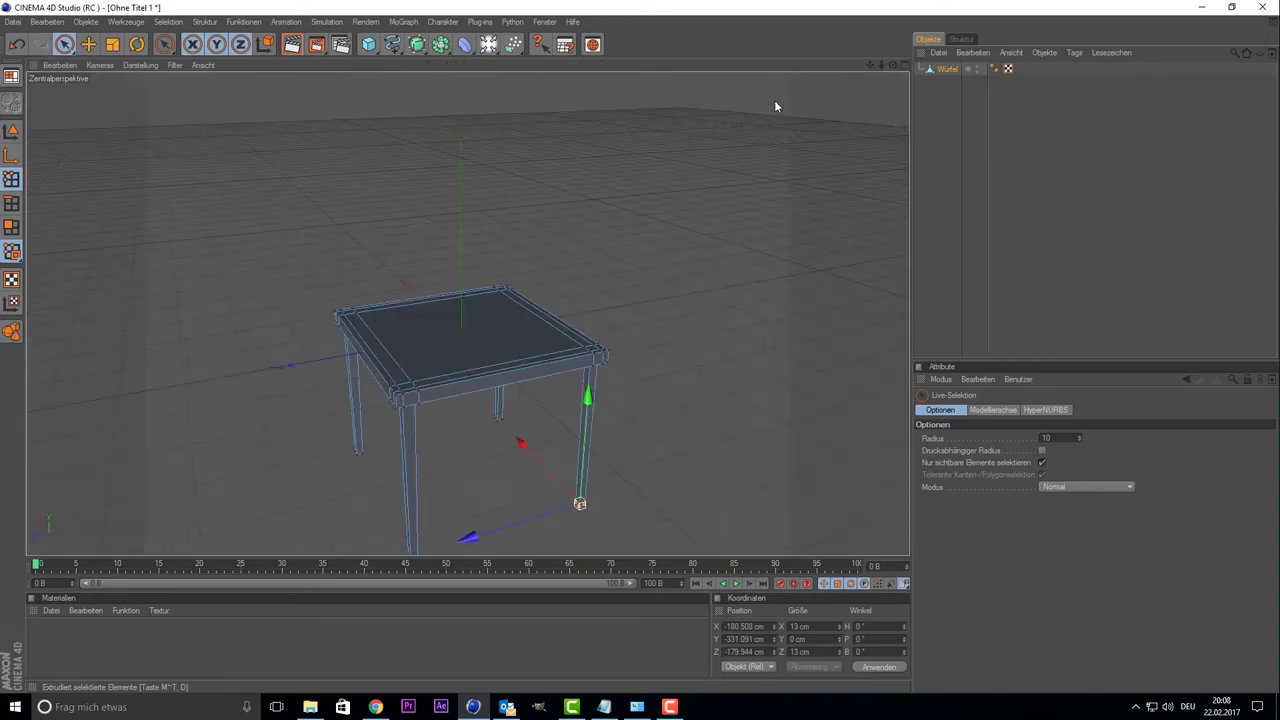
mouse_move(893, 66)
left_mouse_down()
mouse_move(870, 70)
mouse_move(880, 75)
mouse_move(741, 228)
left_mouse_up()
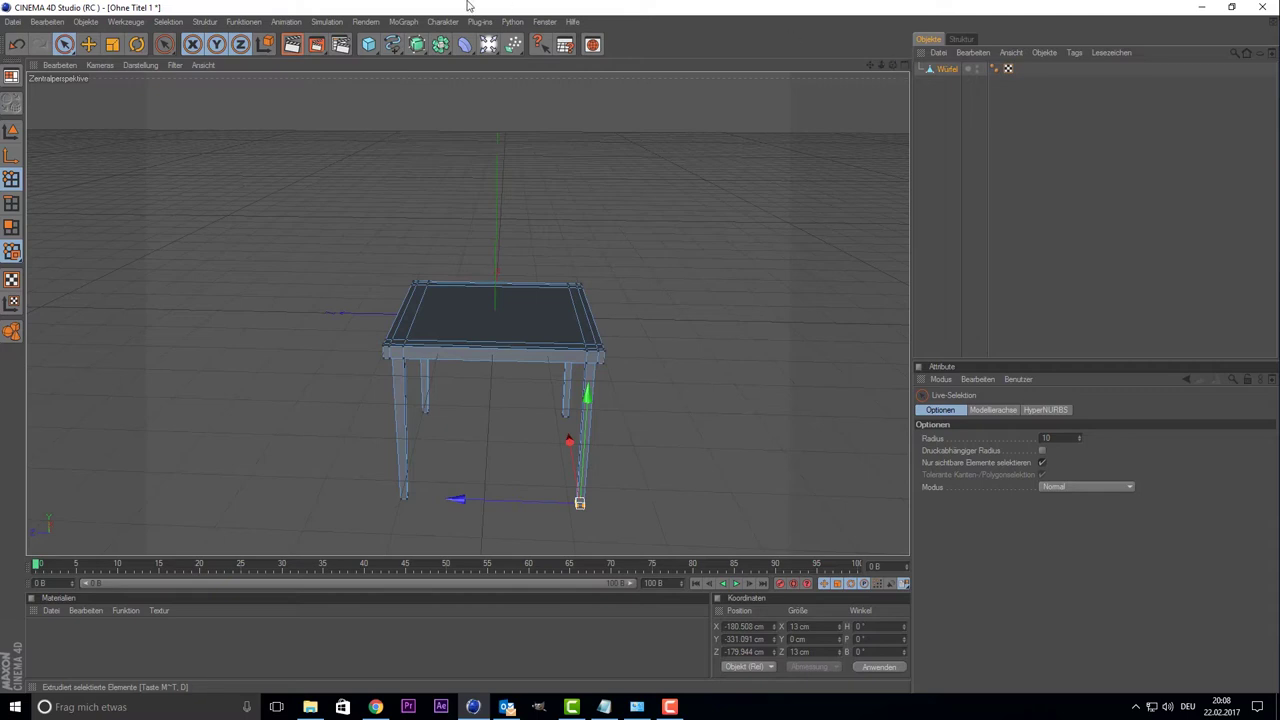
left_click_drag(890, 65, 850, 110)
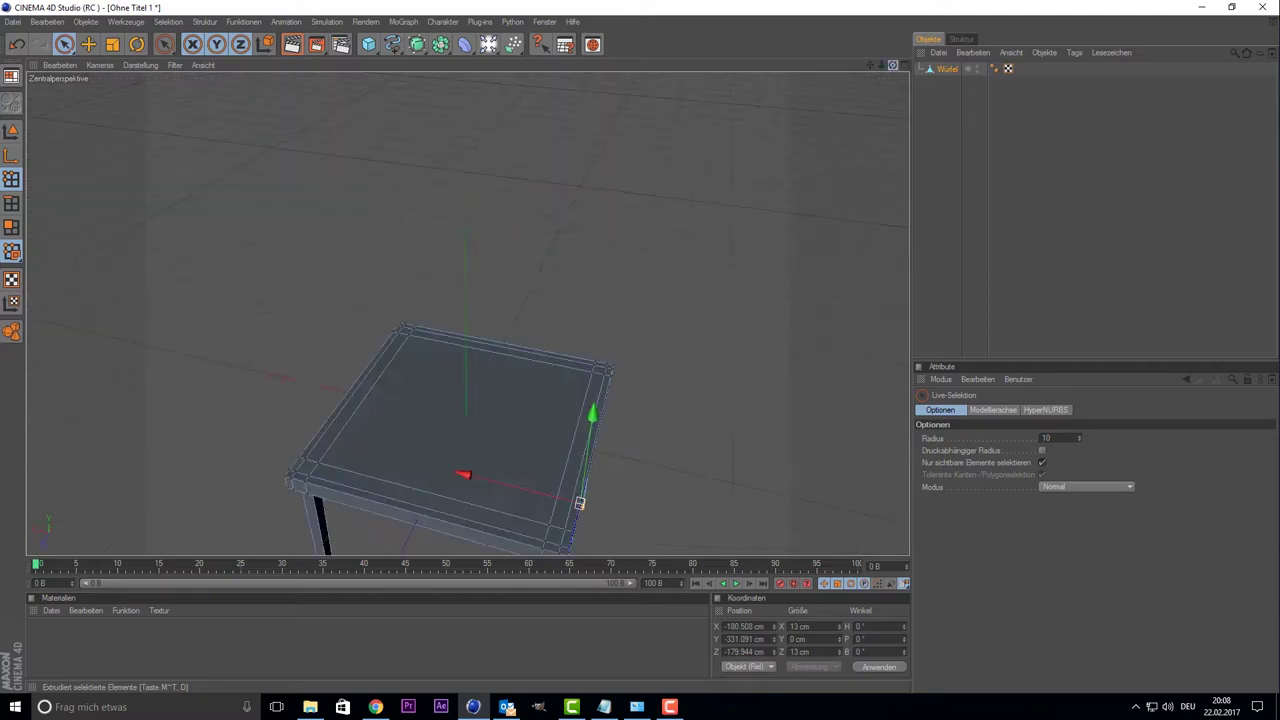
left_click_drag(579, 503, 579, 503)
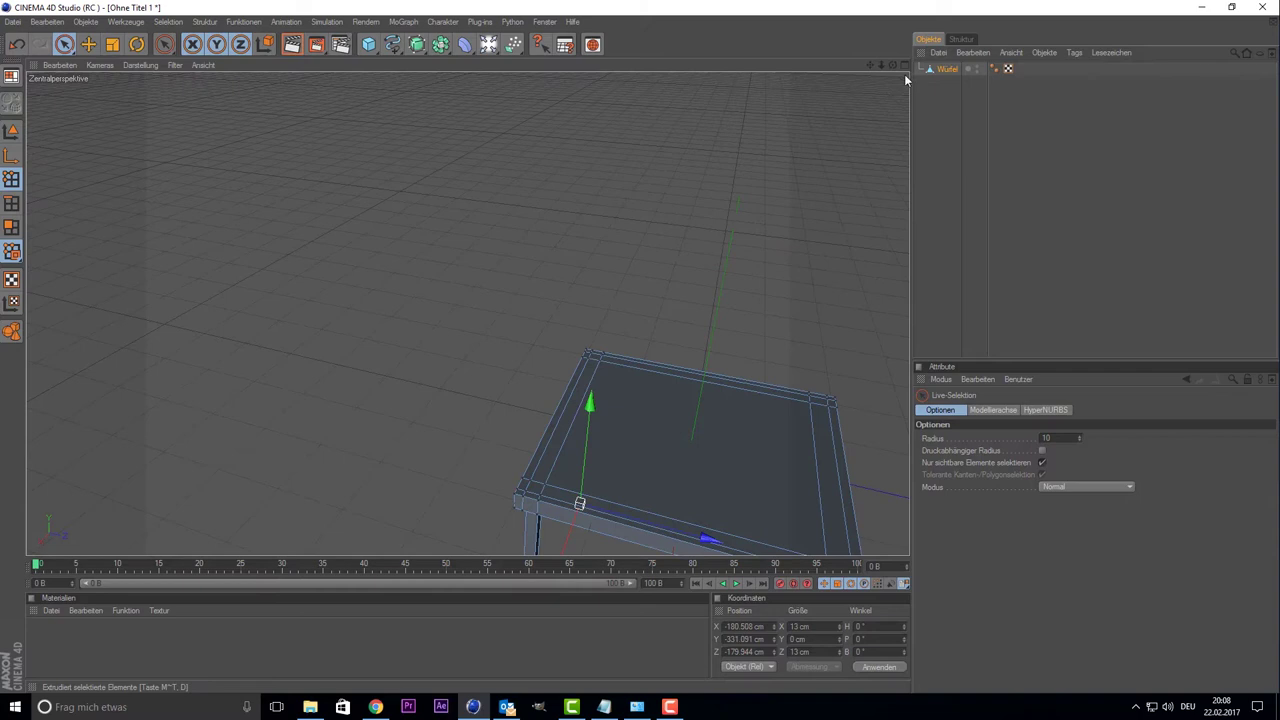
left_click_drag(868, 64, 73, 134)
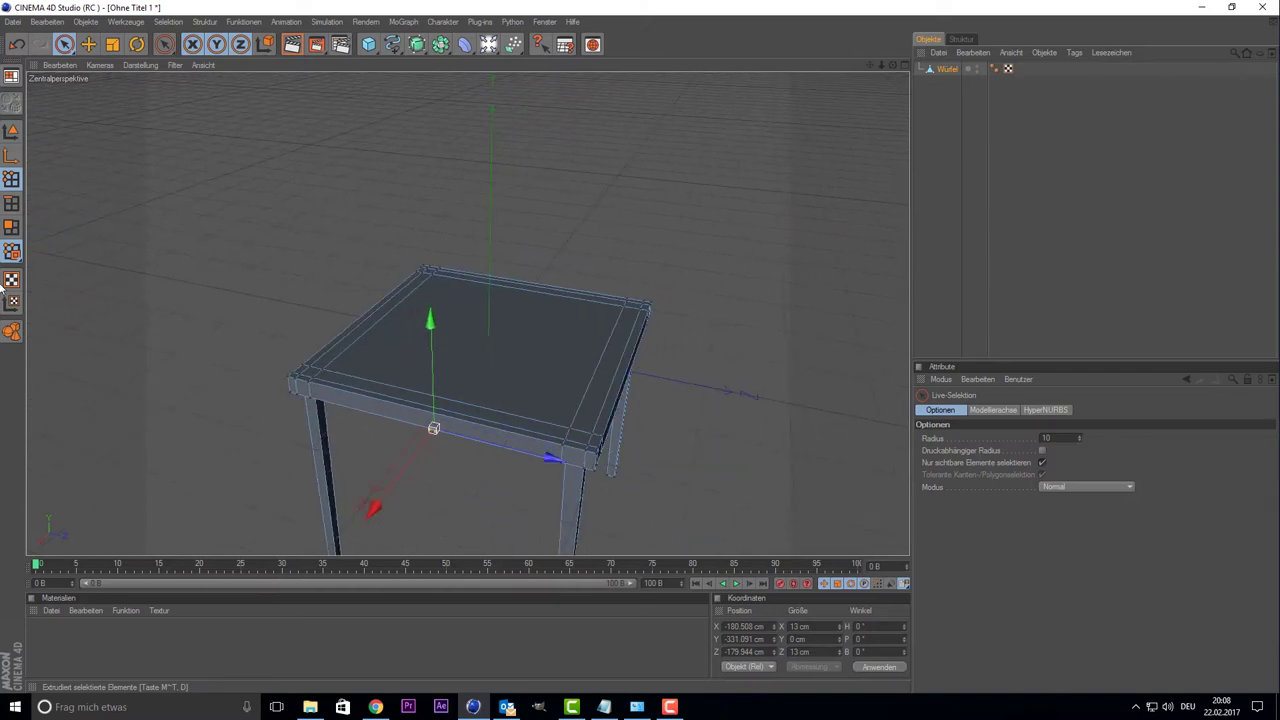
- In polygon mode, select the two corner faces along one side of the seat top
left_click(12, 131)
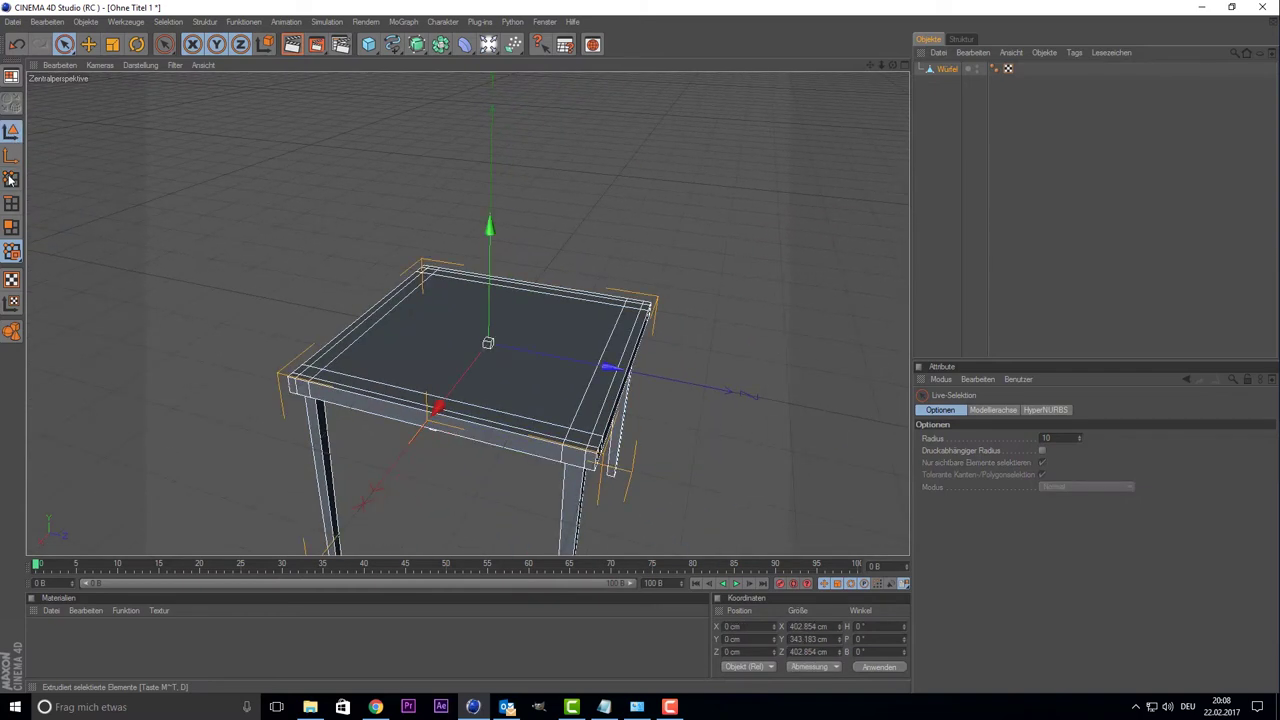
left_click(12, 228)
scroll(88, 333, "up", 3)
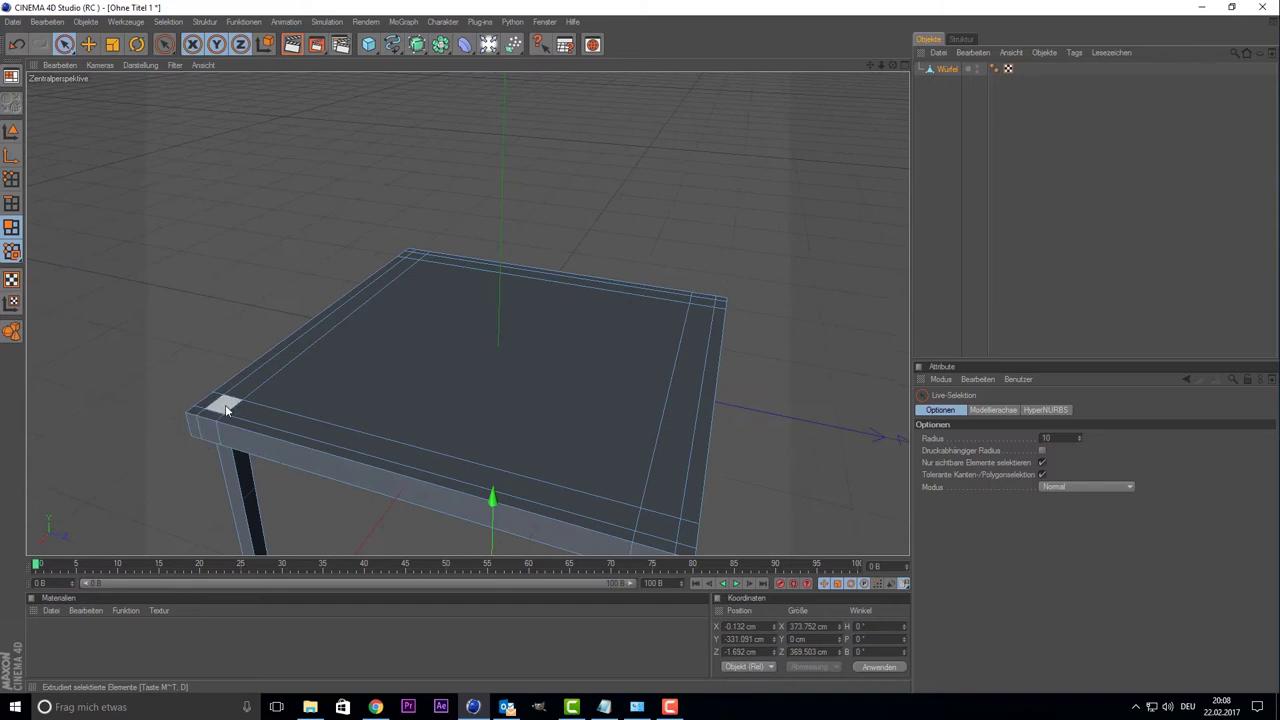
left_click_drag(222, 412, 417, 258)
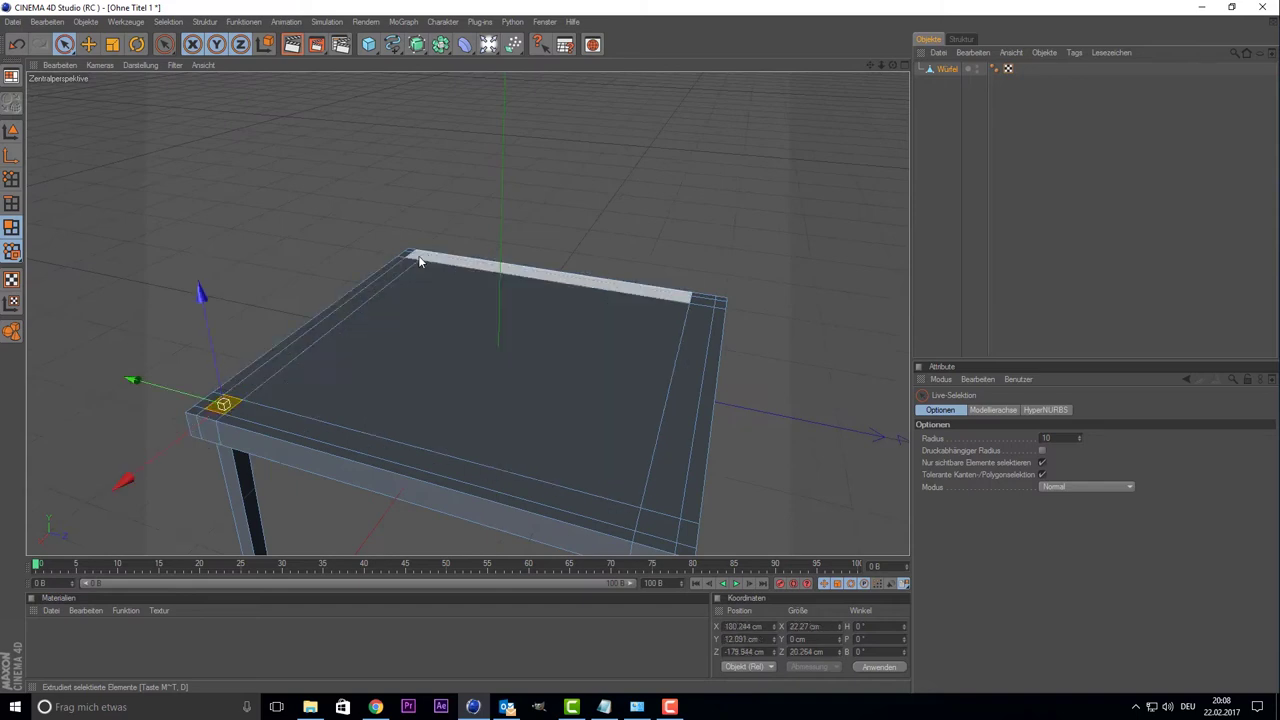
scroll(417, 258, "up", 3)
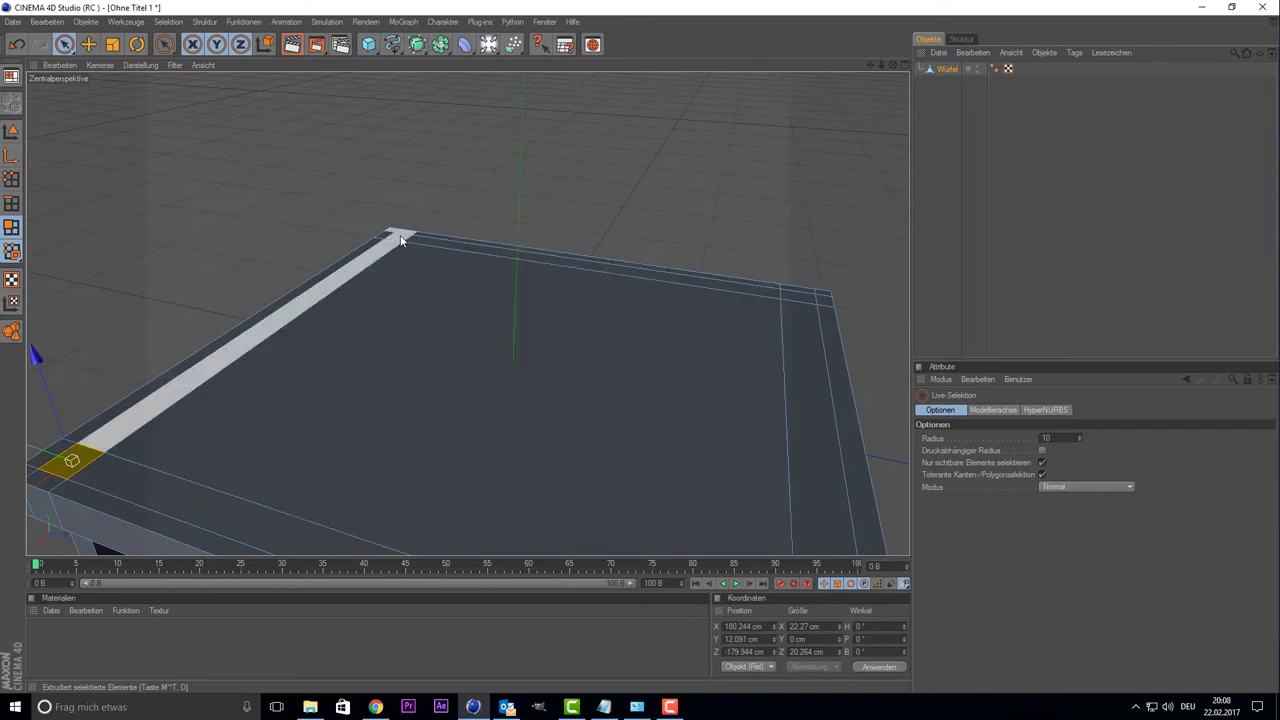
left_click(810, 110)
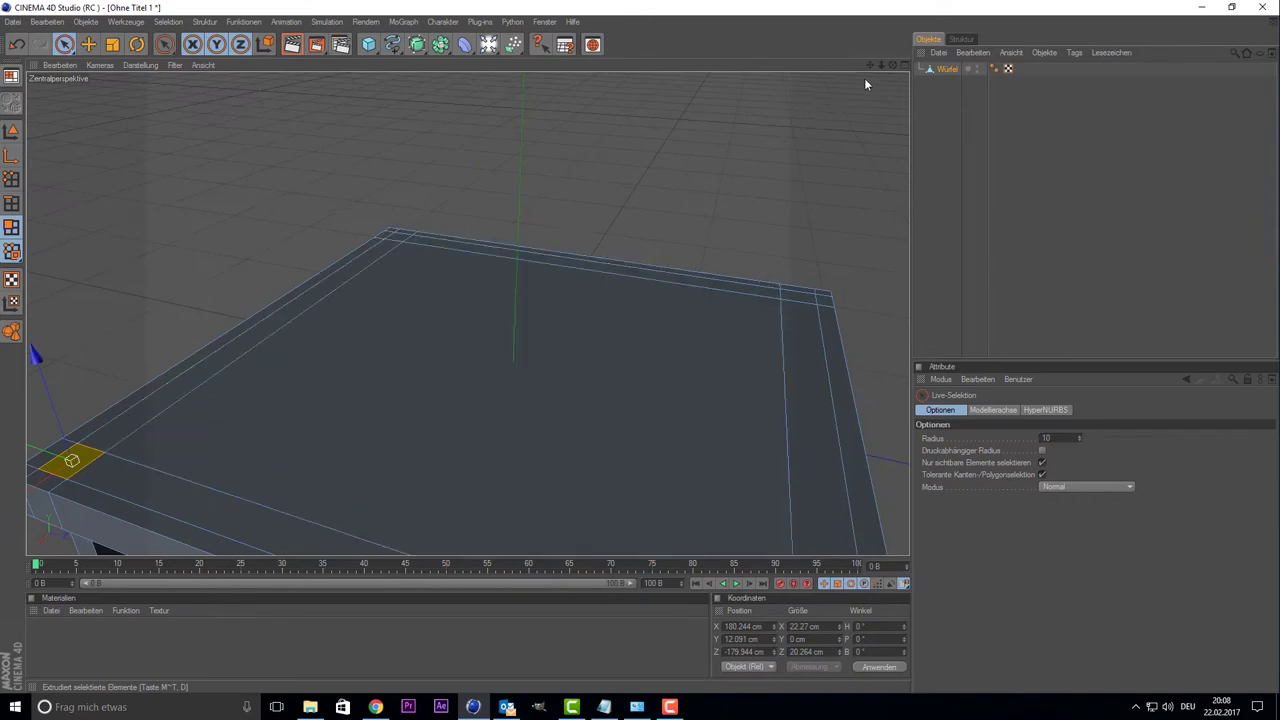
left_click_drag(889, 64, 671, 121)
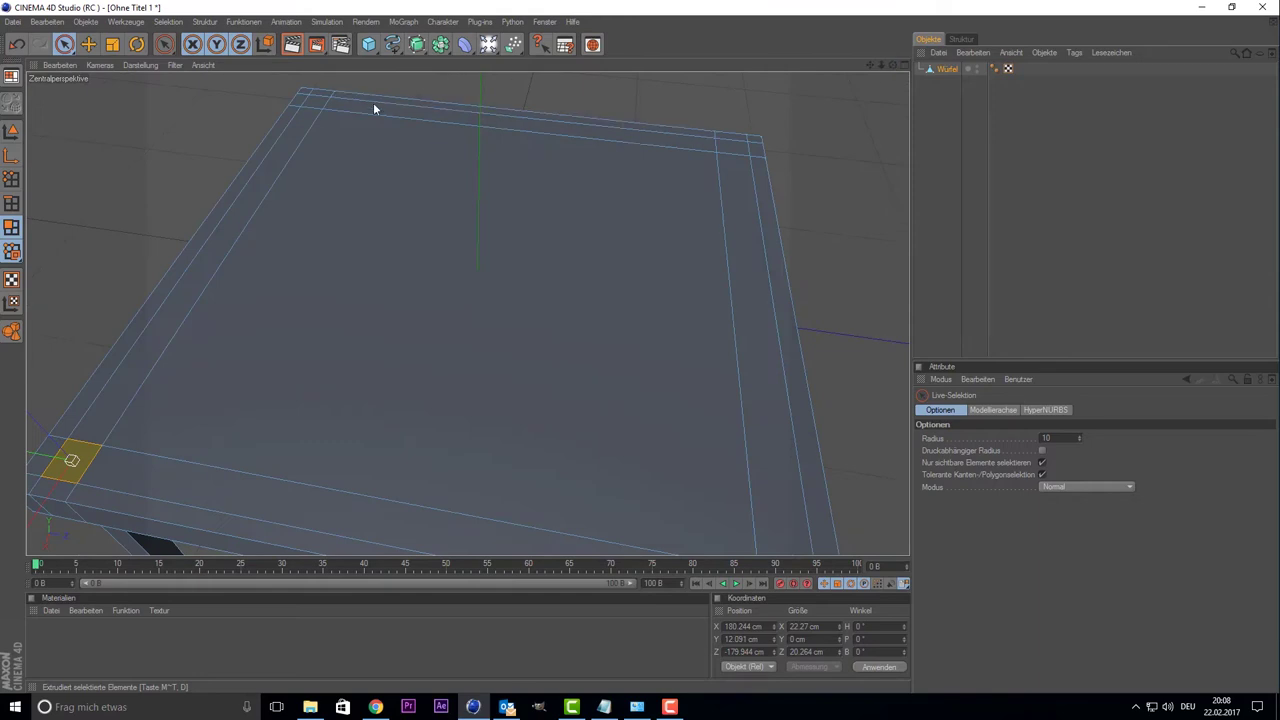
left_click(317, 101, "shift")
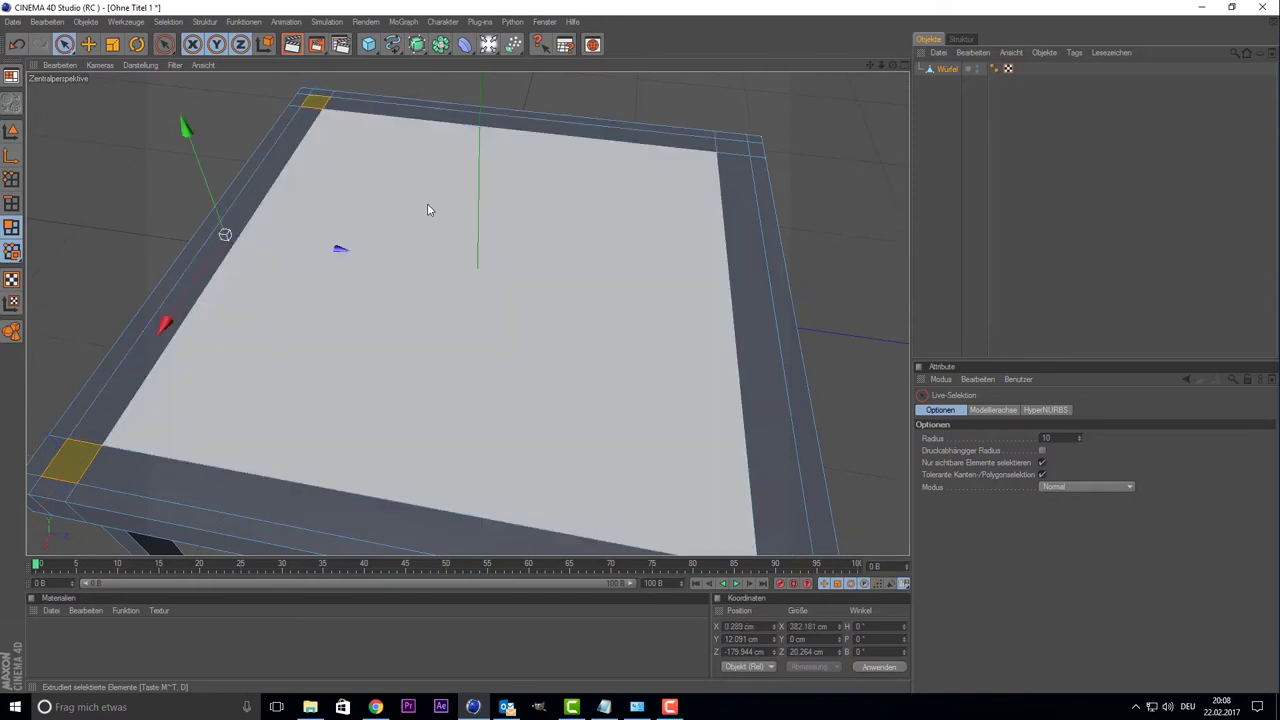
scroll(410, 240, "down", 3)
- Apply Innen extrudieren with a 2 cm offset, then return to Live Selection
right_click(182, 256)
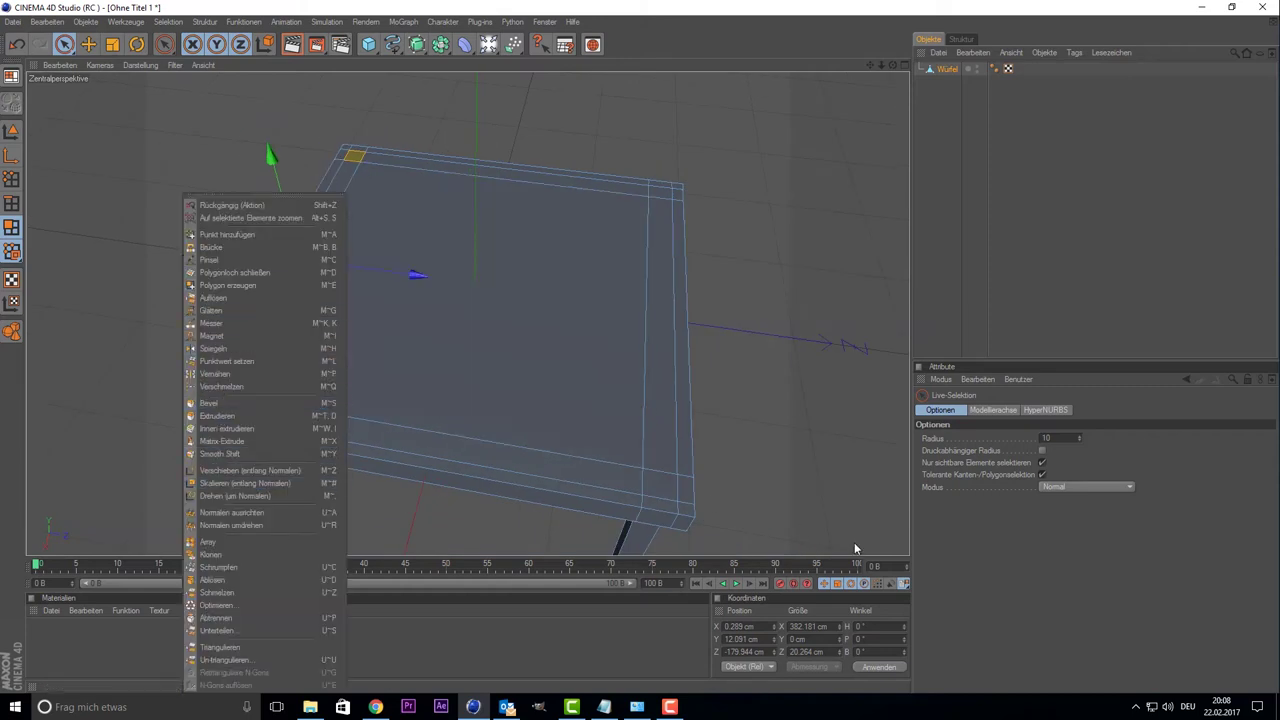
left_click(268, 429)
scroll(702, 428, "down", 3)
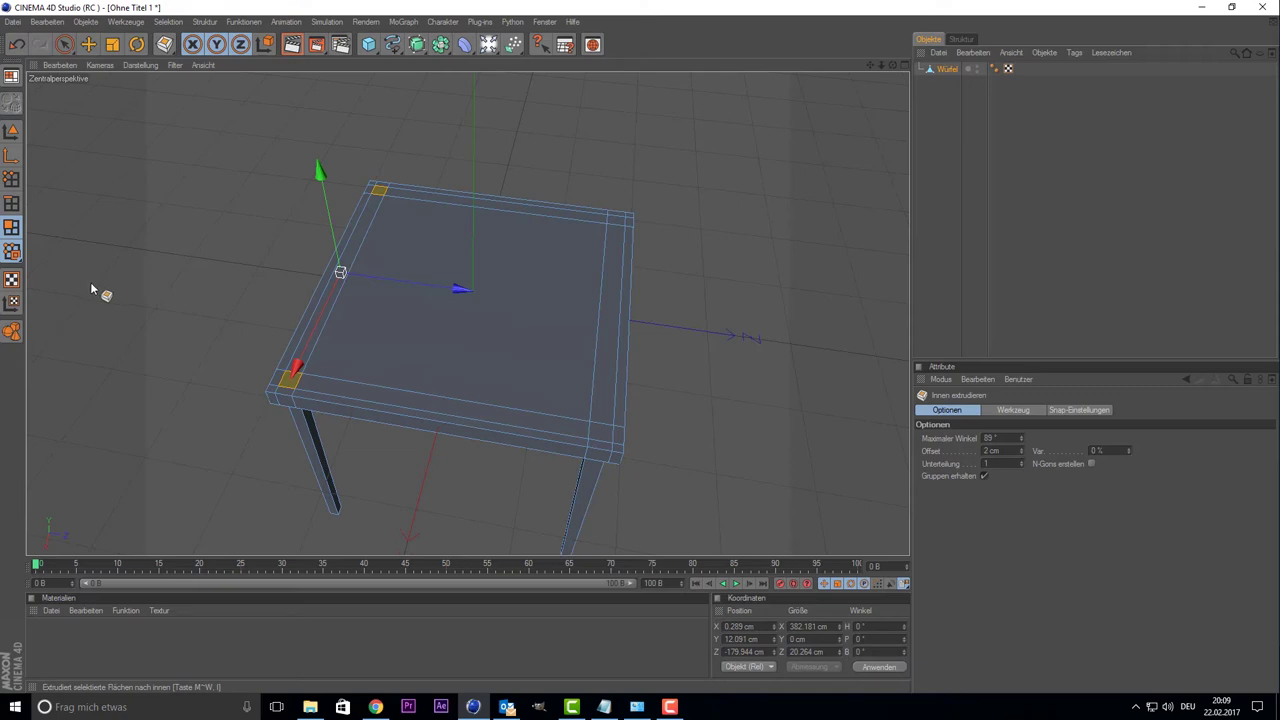
key("Return")
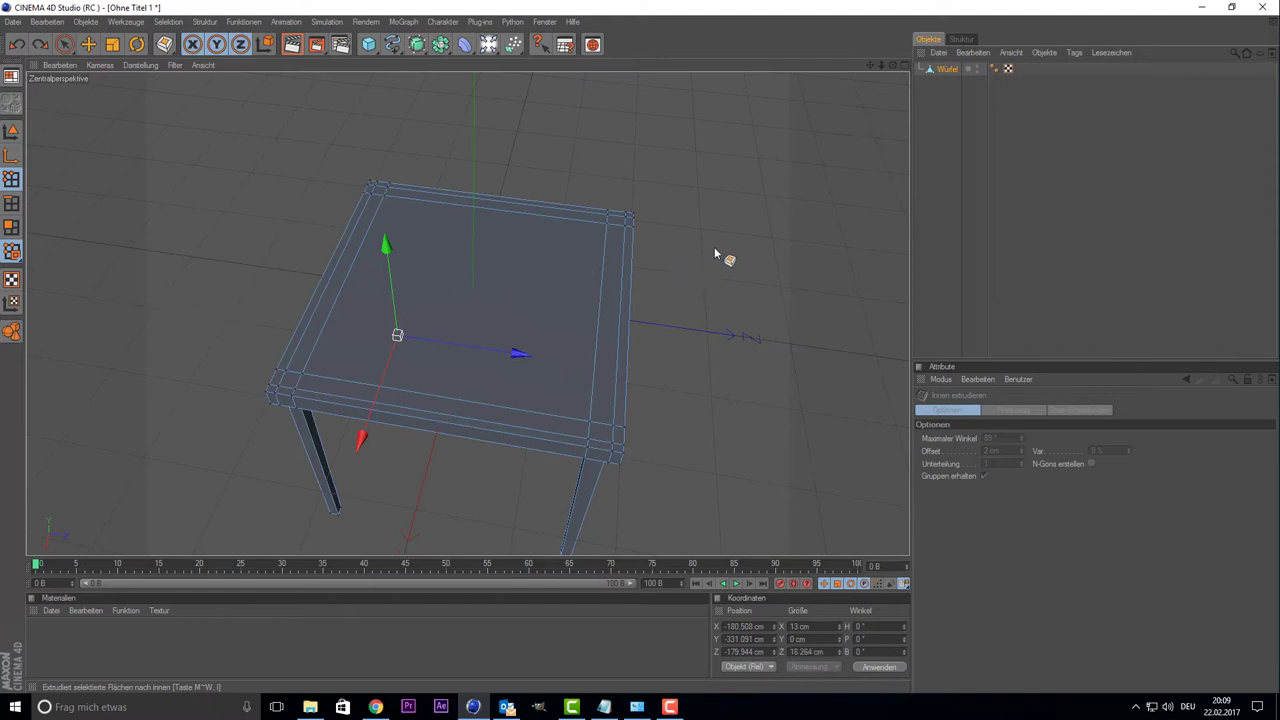
left_click(9, 229)
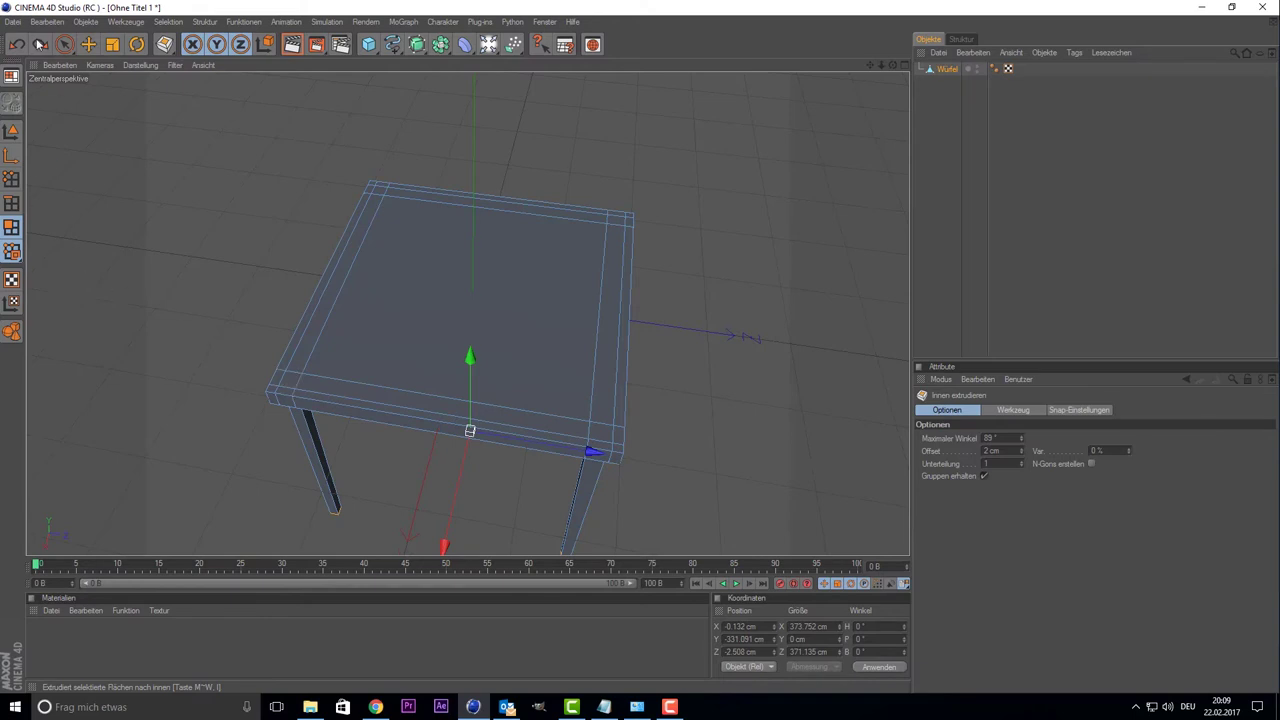
left_click(64, 44)
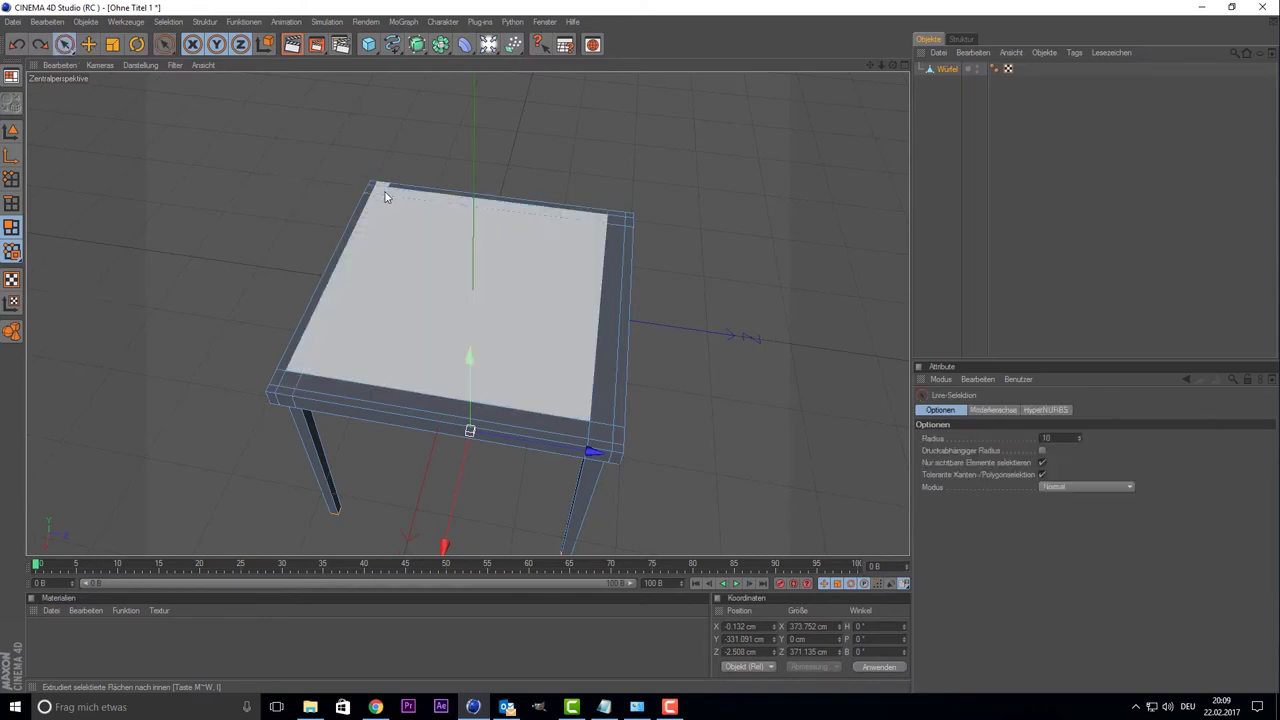
- Select the seat's back corner faces, orbiting to look down onto the seat top
scroll(330, 310, "up", 3)
scroll(303, 332, "down", 3)
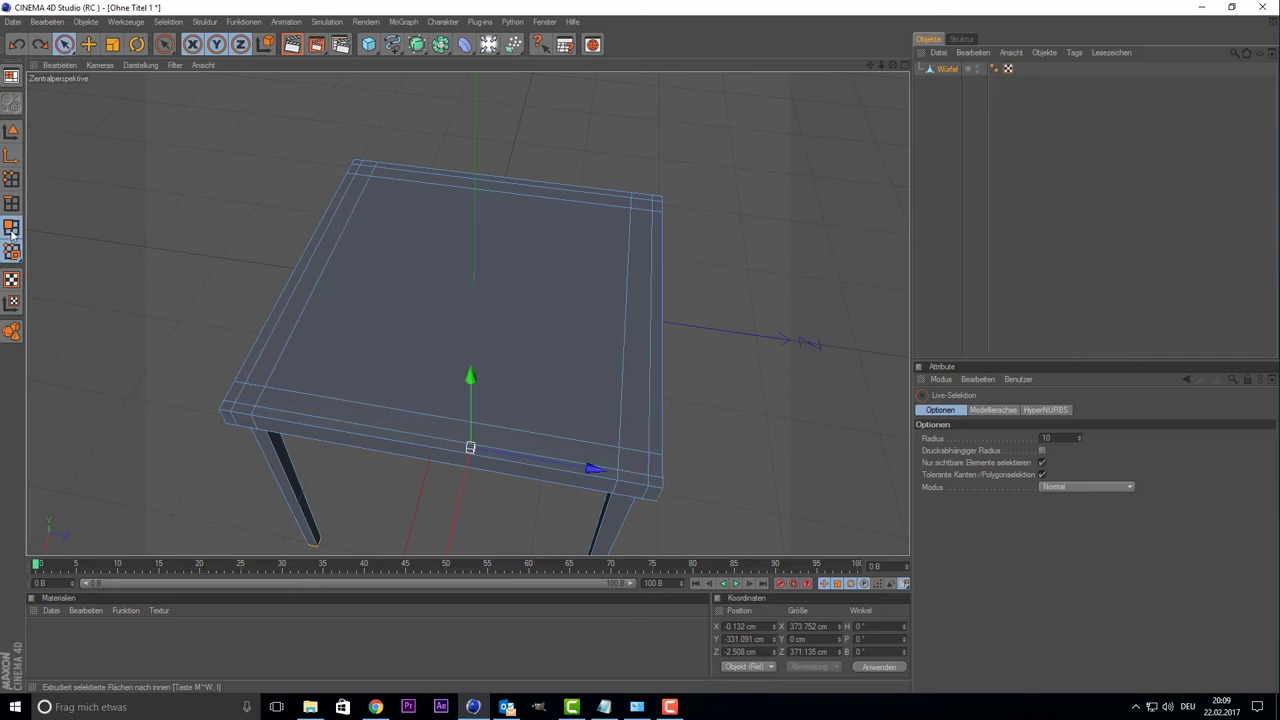
left_click_drag(245, 403, 365, 175)
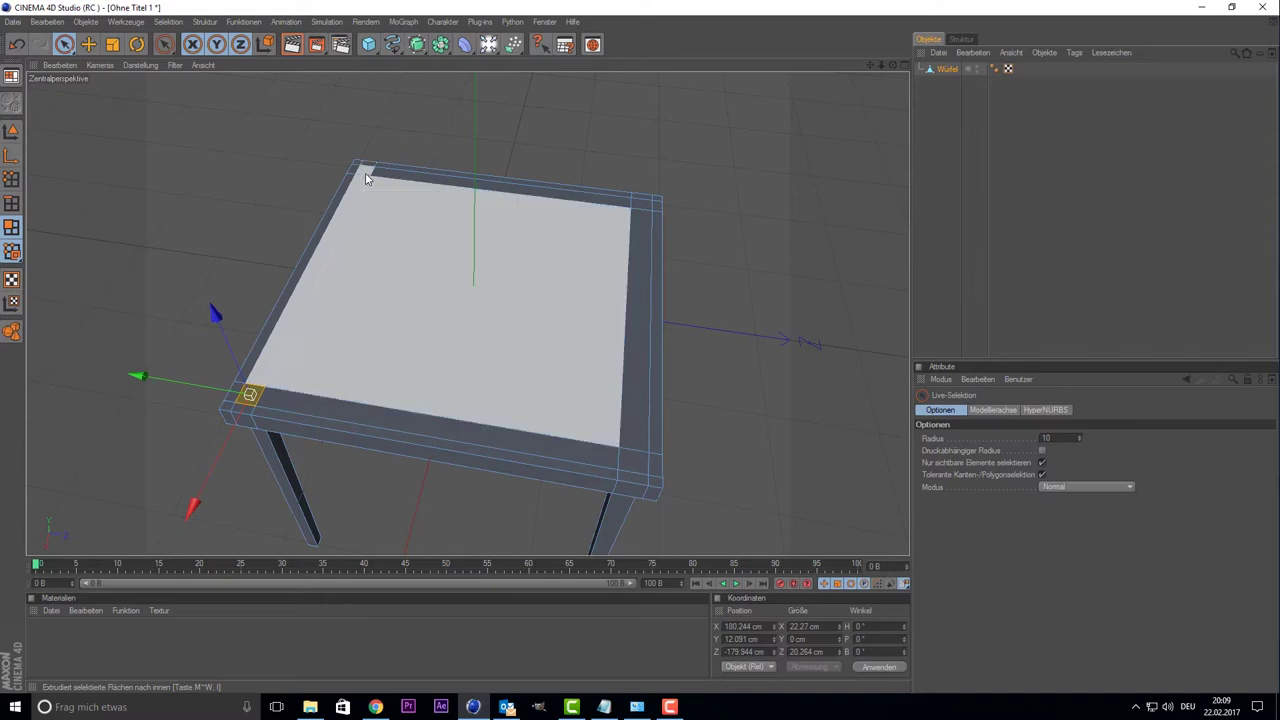
scroll(365, 172, "up", 3)
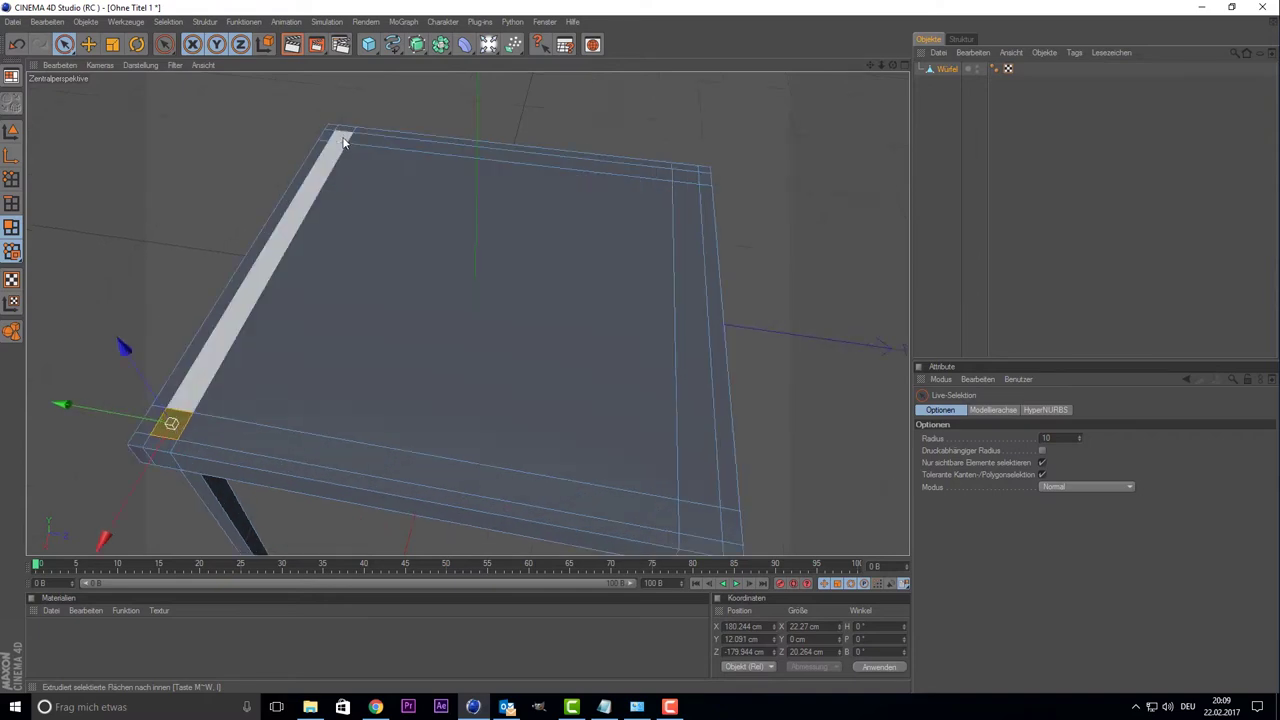
left_click_drag(171, 423, 171, 423, "alt")
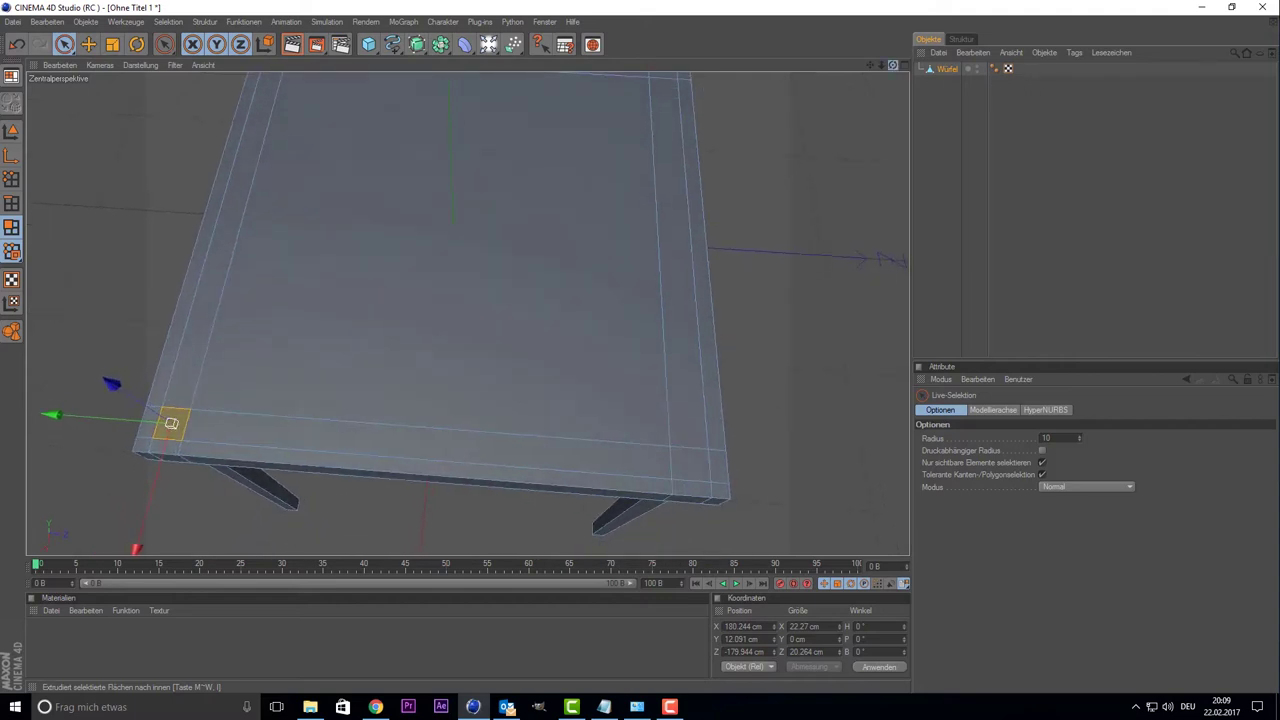
left_click_drag(870, 68, 386, 128)
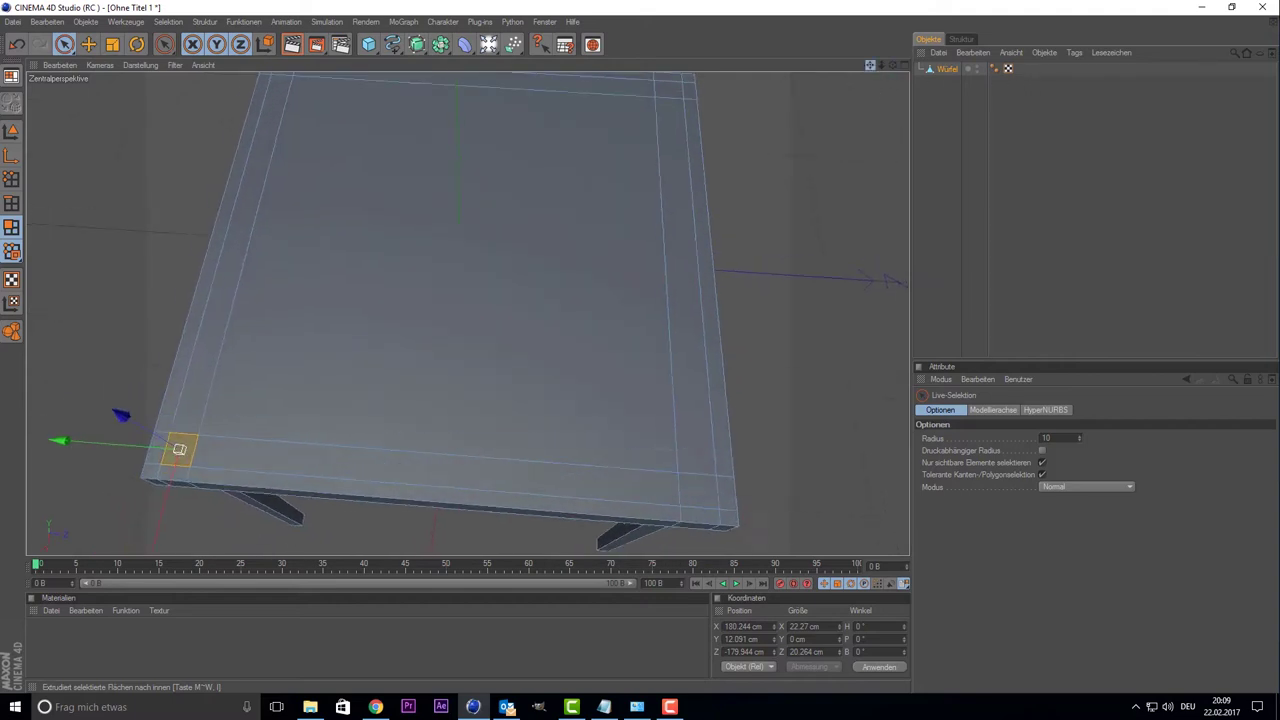
left_click(335, 174)
scroll(260, 215, "down", 3)
scroll(260, 221, "down", 2)
- Inner-extrude the corner faces, dragging in the viewport to leave a thin inset border
right_click(260, 221)
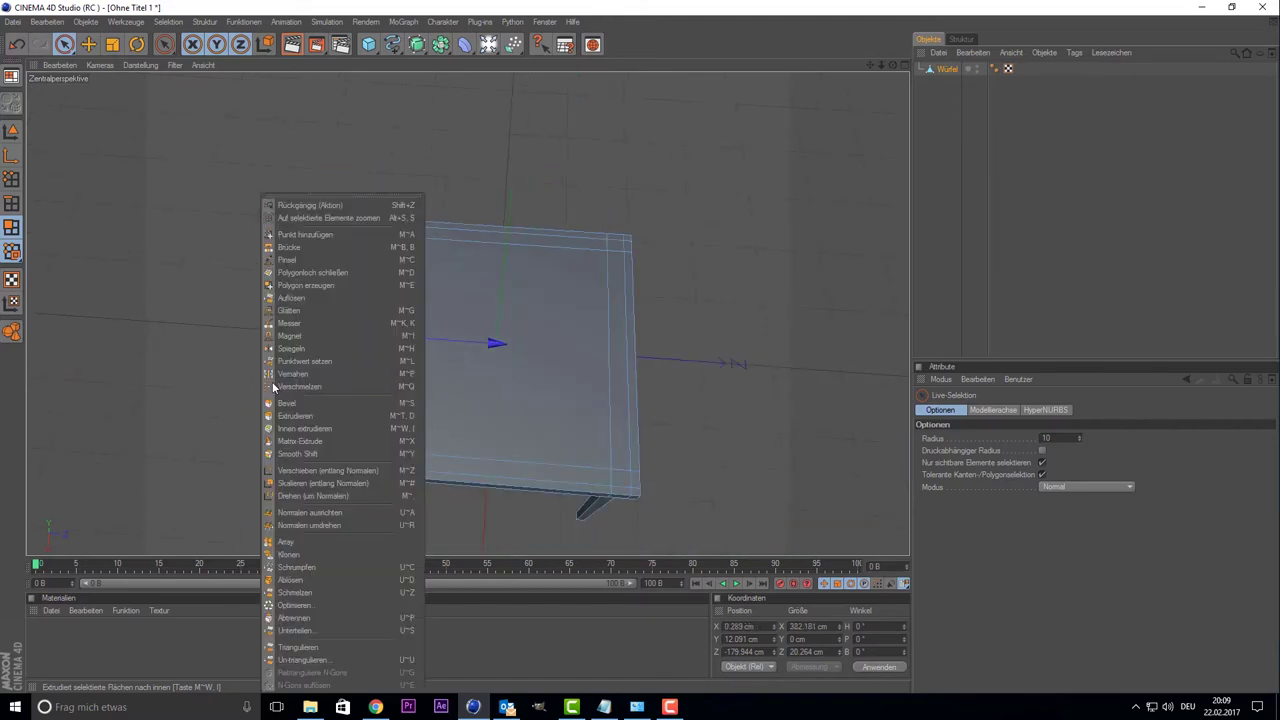
left_click(312, 429)
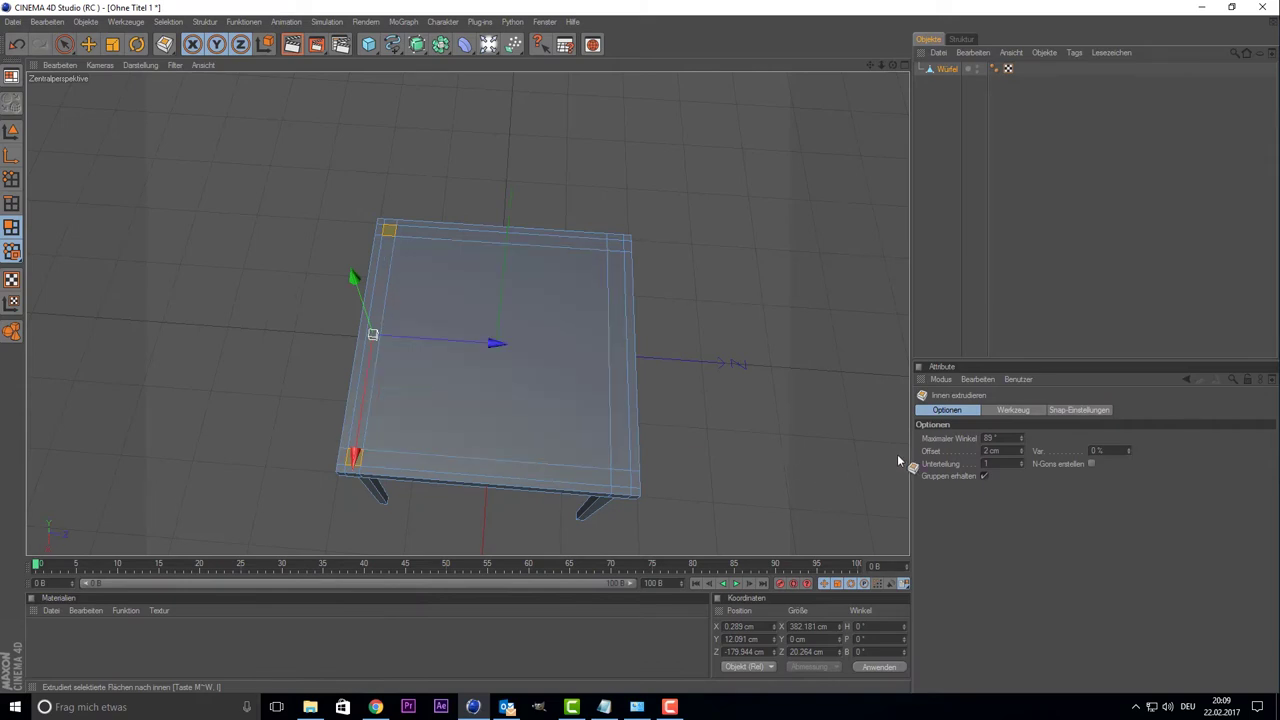
left_click(1012, 411)
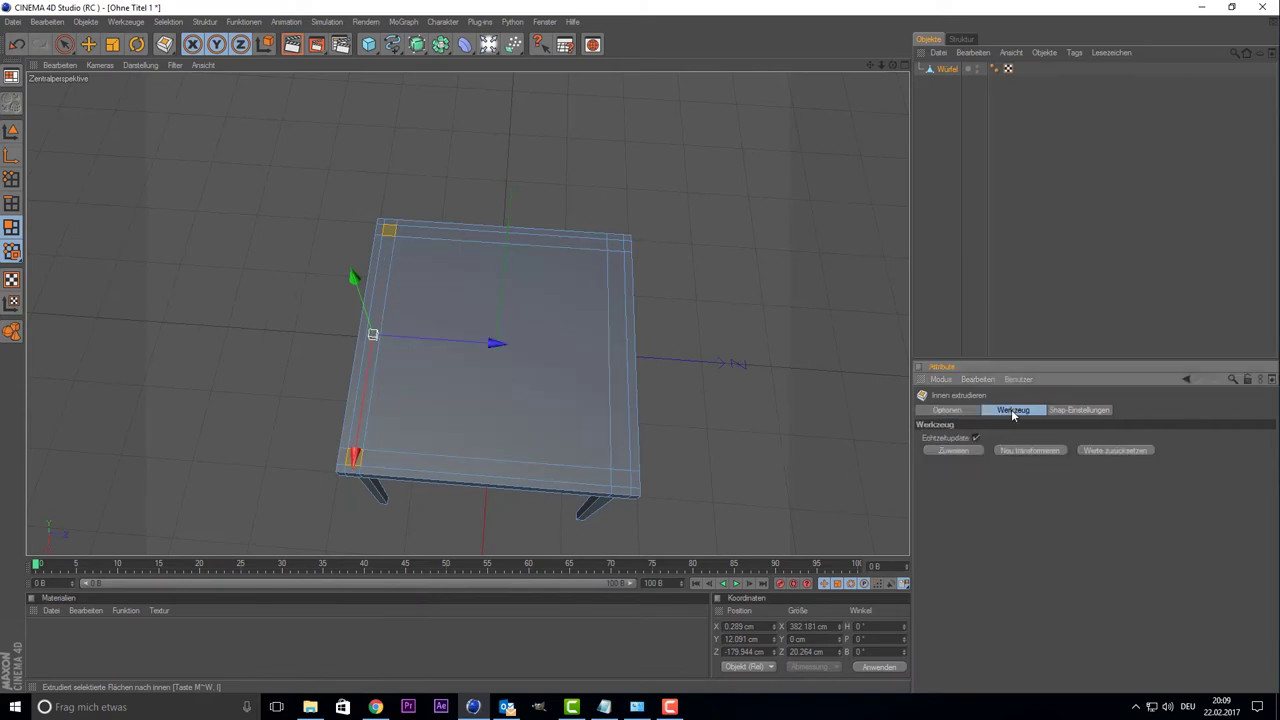
left_click(948, 411)
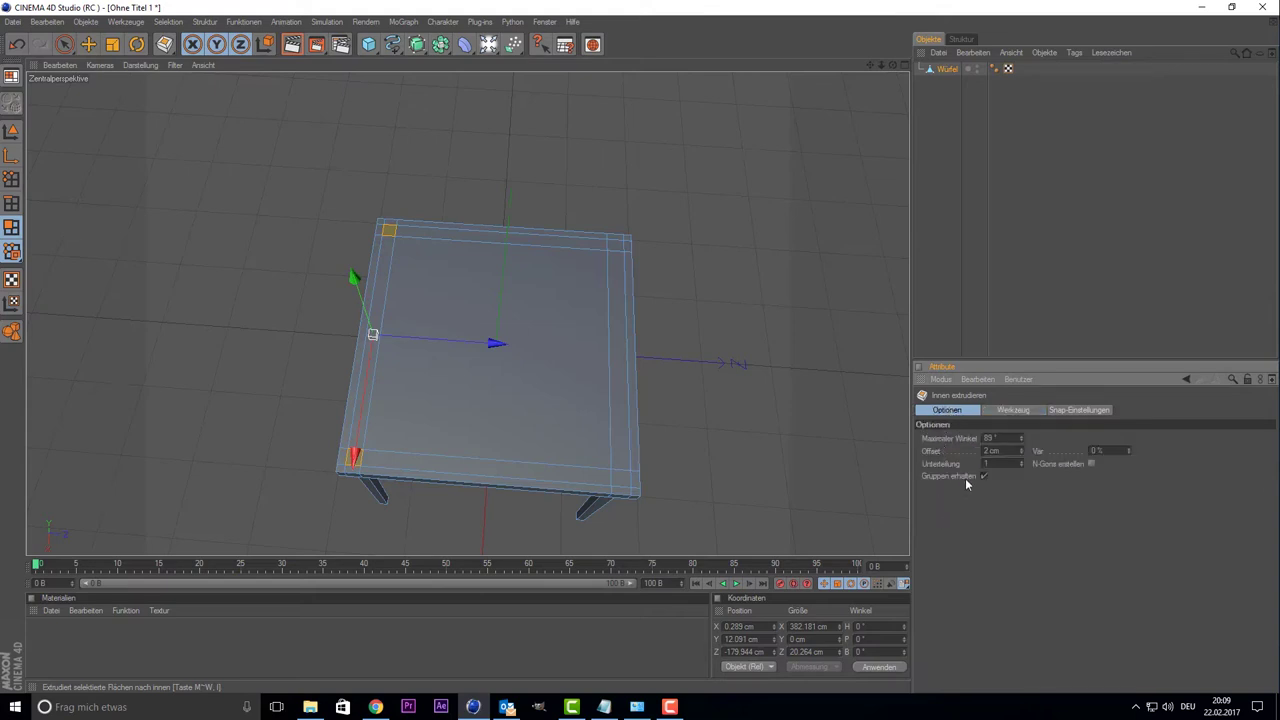
left_click(1013, 412)
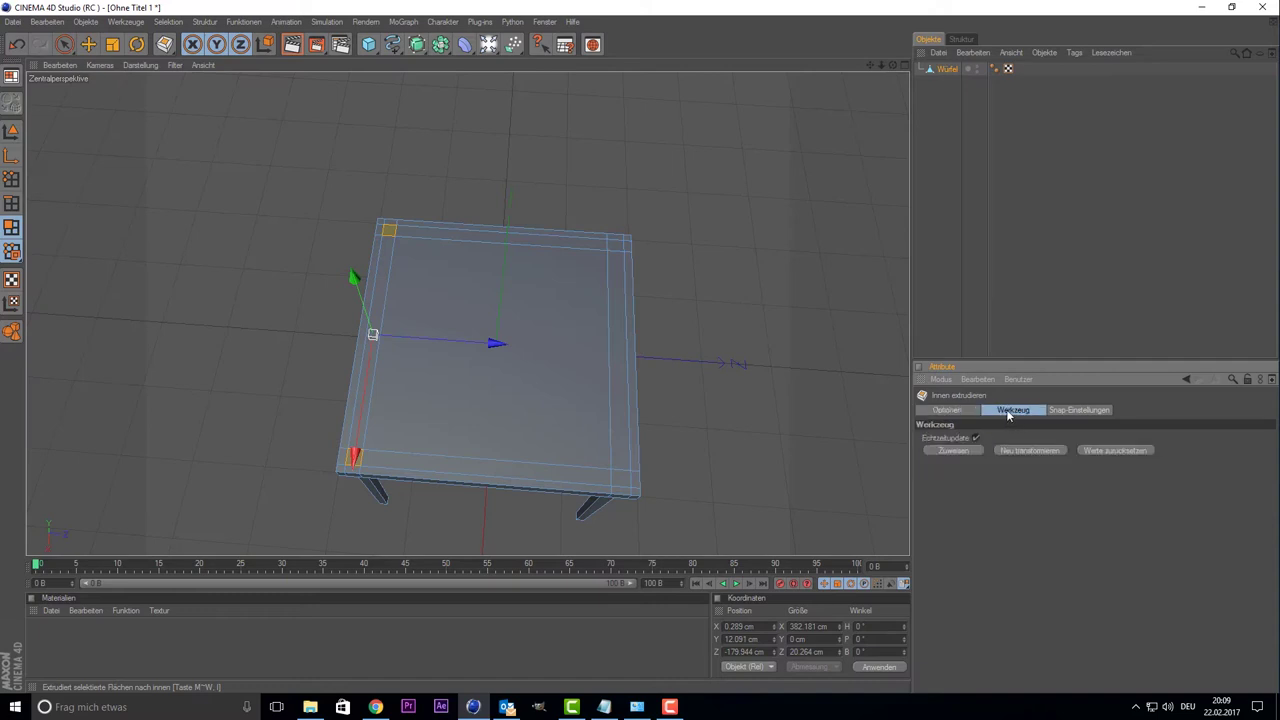
left_click(947, 411)
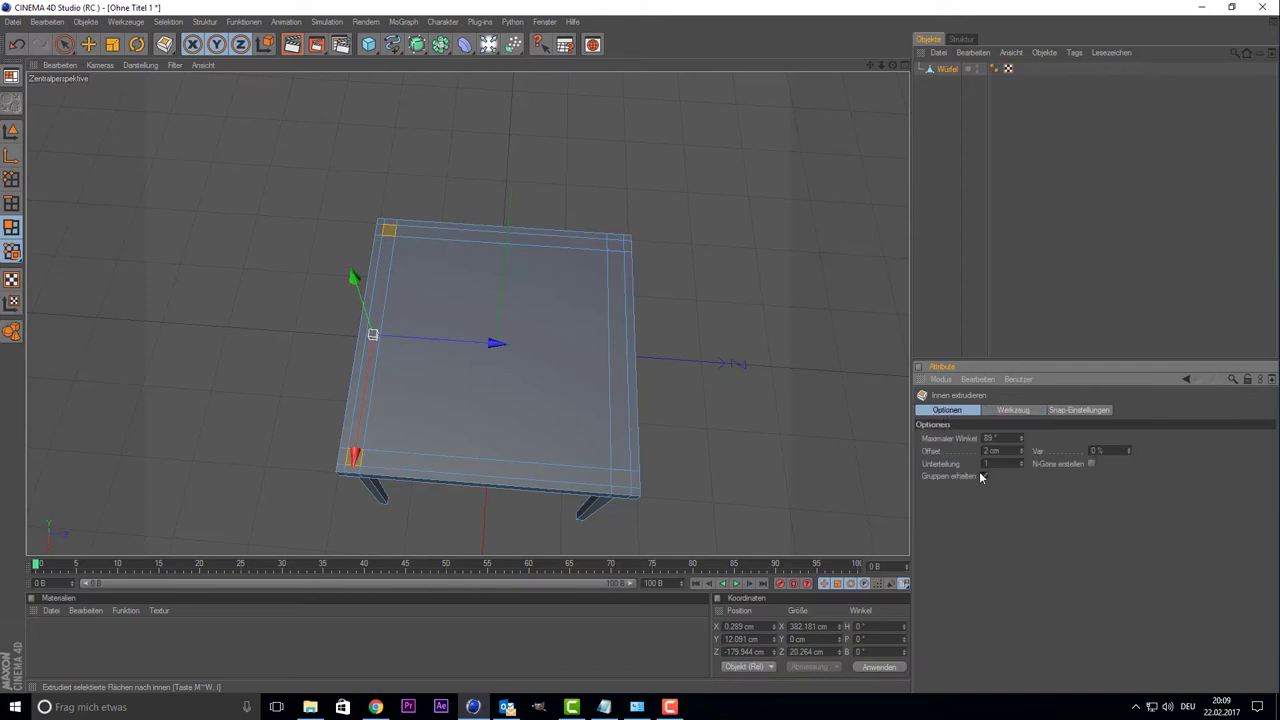
left_click(1013, 412)
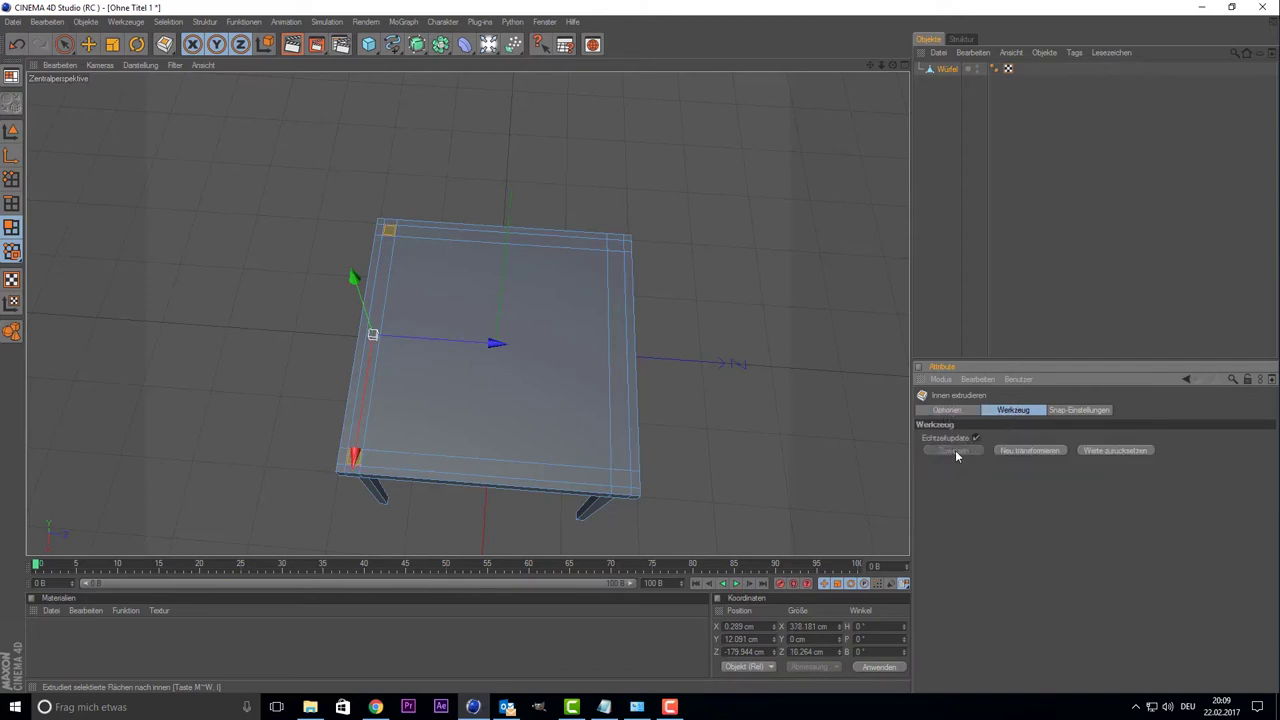
mouse_move(655, 432)
left_mouse_down("alt")
mouse_move(357, 476)
mouse_move(398, 338)
mouse_move(364, 204)
left_mouse_up("alt")
mouse_move(902, 318)
left_mouse_down("alt")
mouse_move(777, 384)
mouse_move(650, 518)
left_mouse_up("alt")
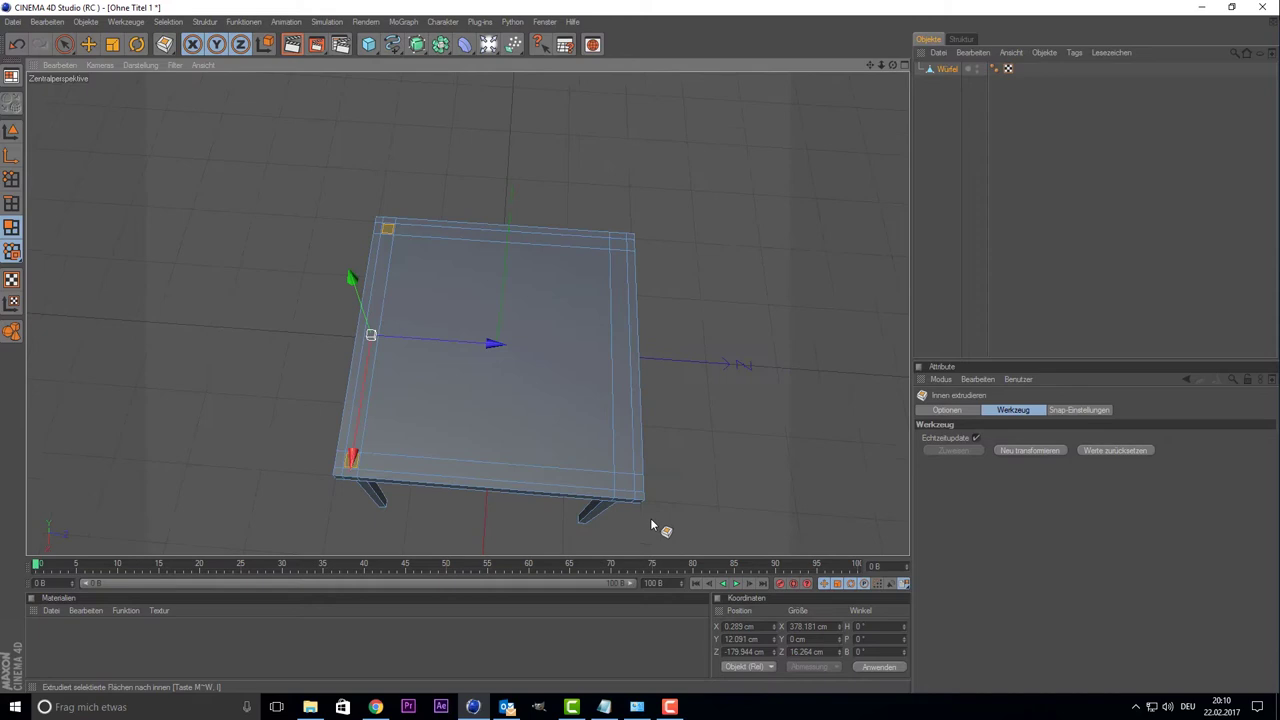
- Extrude the back corner polygons upward with Extrudieren into tall posts, then pan to check their tops
left_click(390, 231)
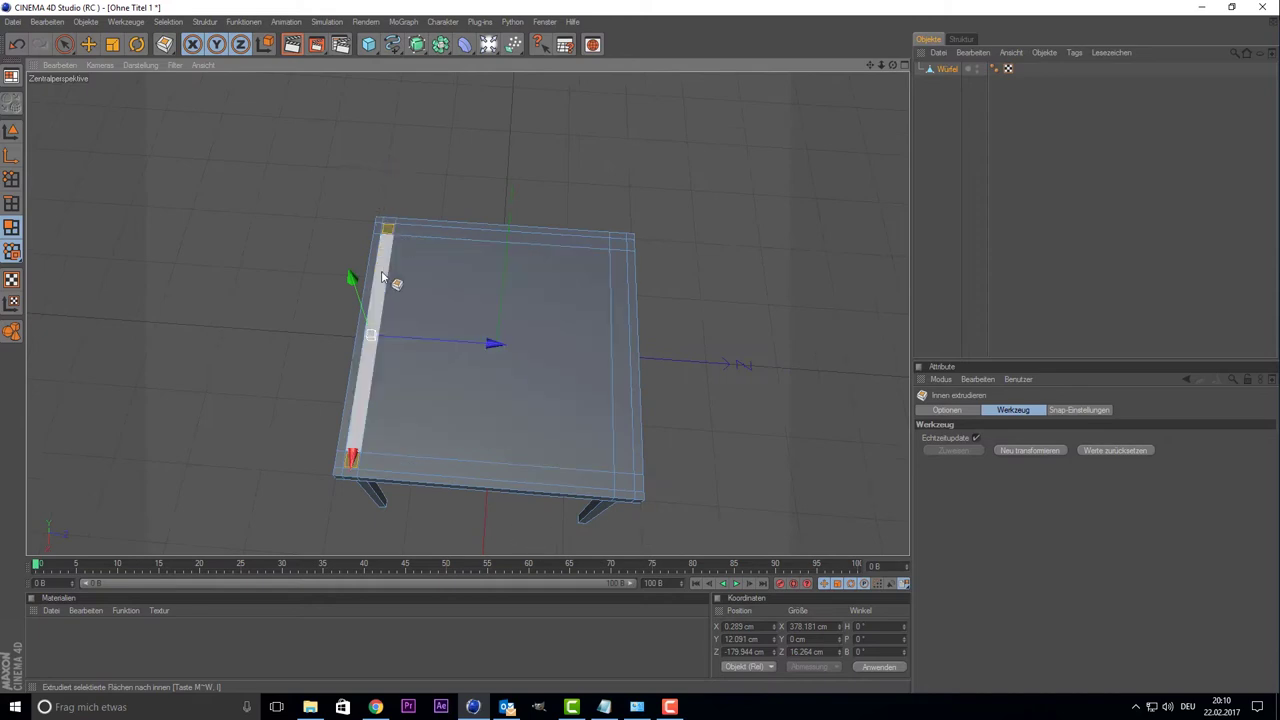
right_click(183, 283)
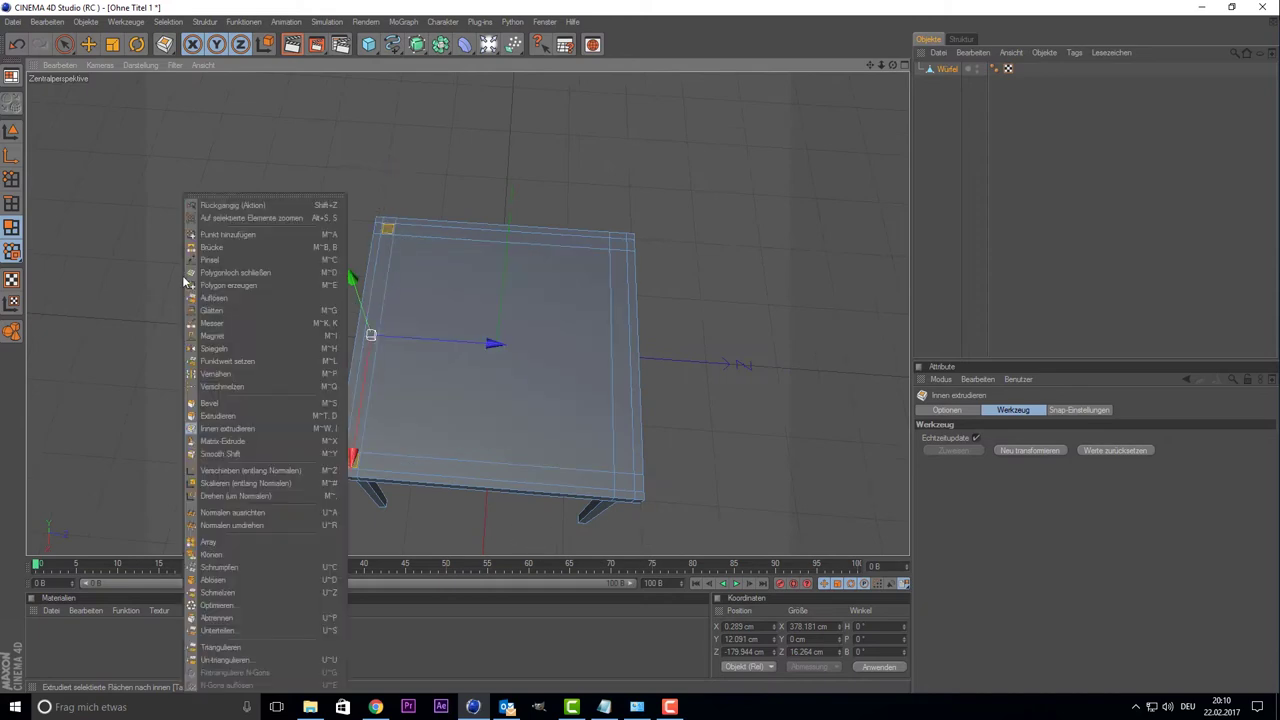
left_click(233, 416)
left_click_drag(893, 66, 893, 66)
mouse_move(743, 138)
left_mouse_down("alt")
mouse_move(608, 484)
mouse_move(775, 474)
left_mouse_up("alt")
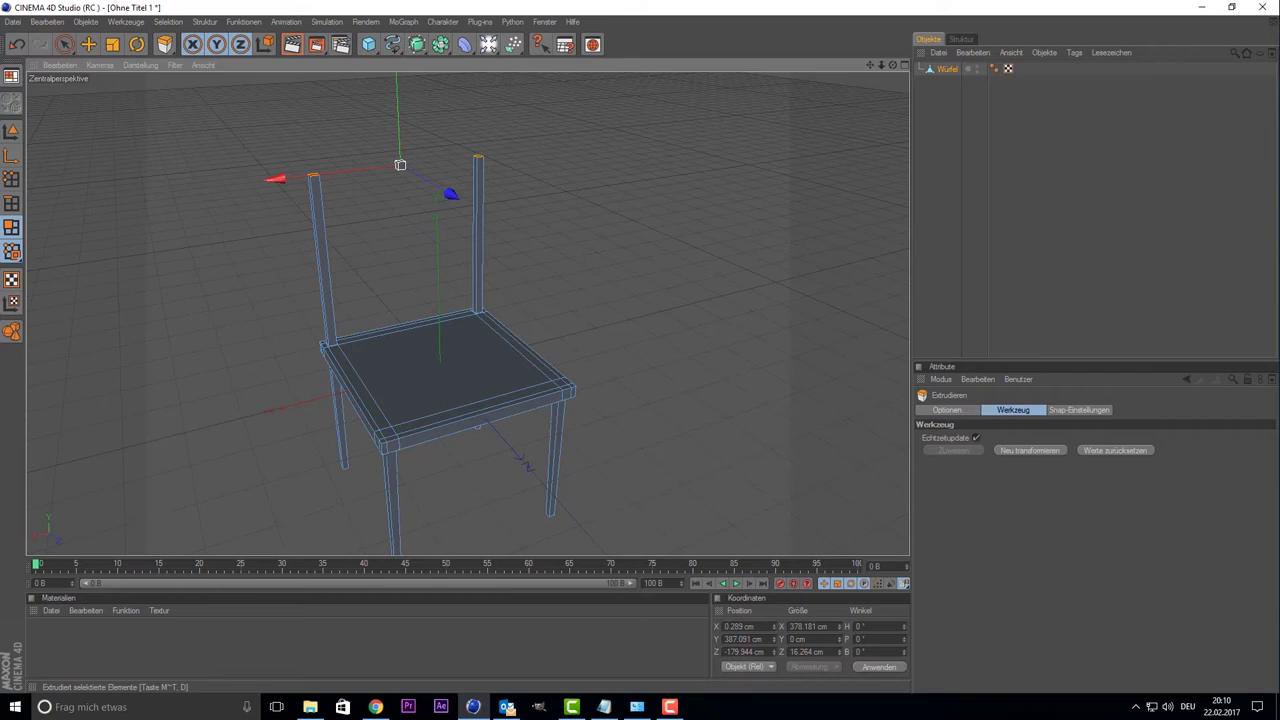
left_click_drag(775, 474, 797, 474)
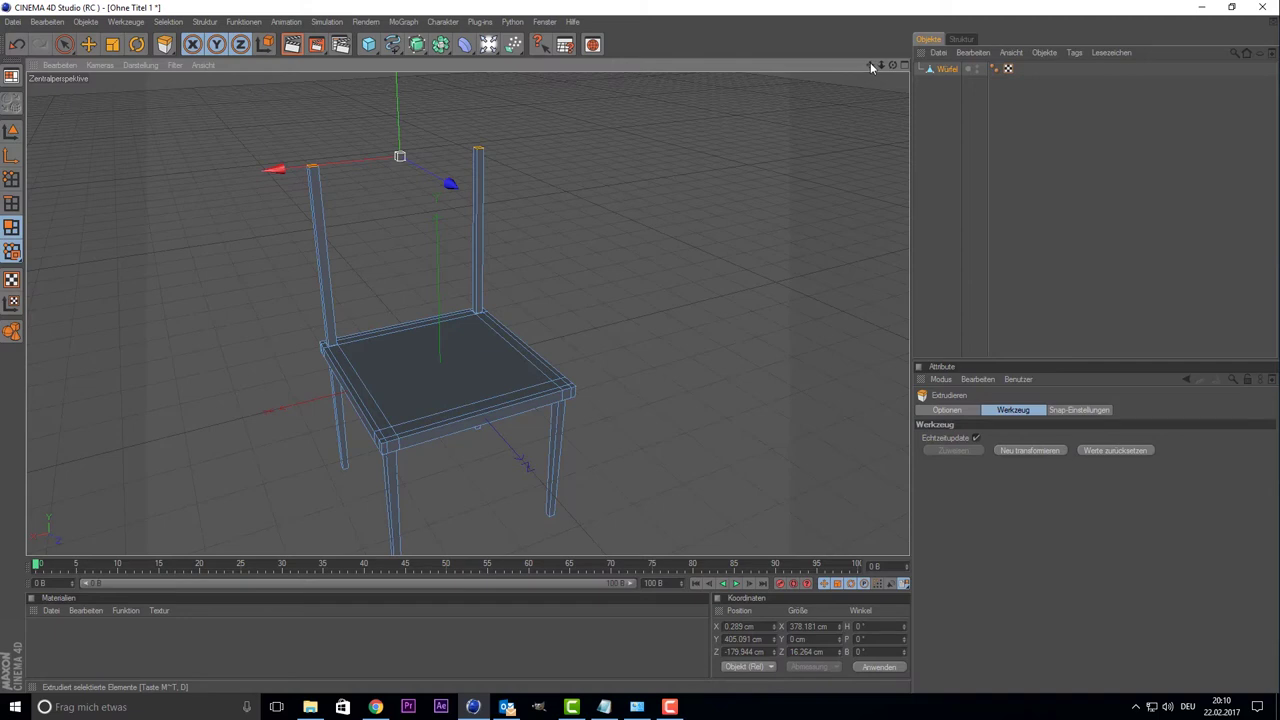
left_click_drag(869, 64, 960, 170)
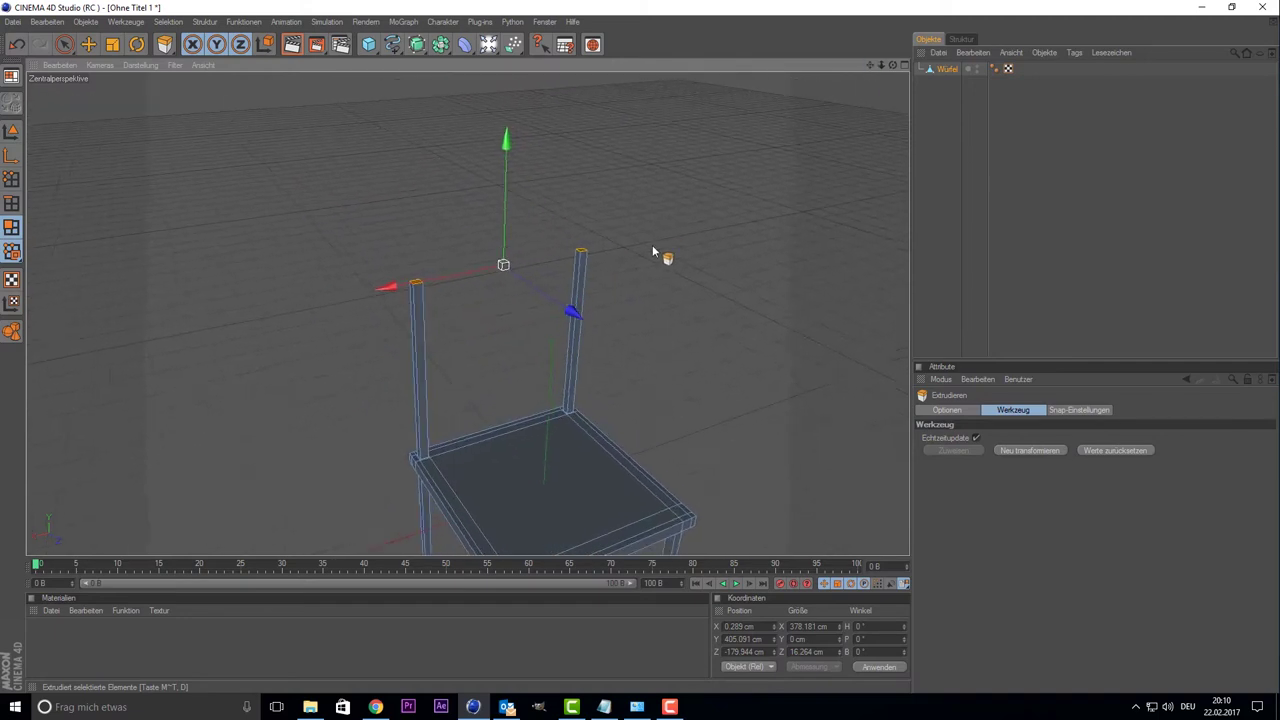
scroll(600, 262, "up", 3)
scroll(576, 270, "up", 6)
scroll(790, 105, "down", 5)
left_click_drag(878, 67, 975, 173)
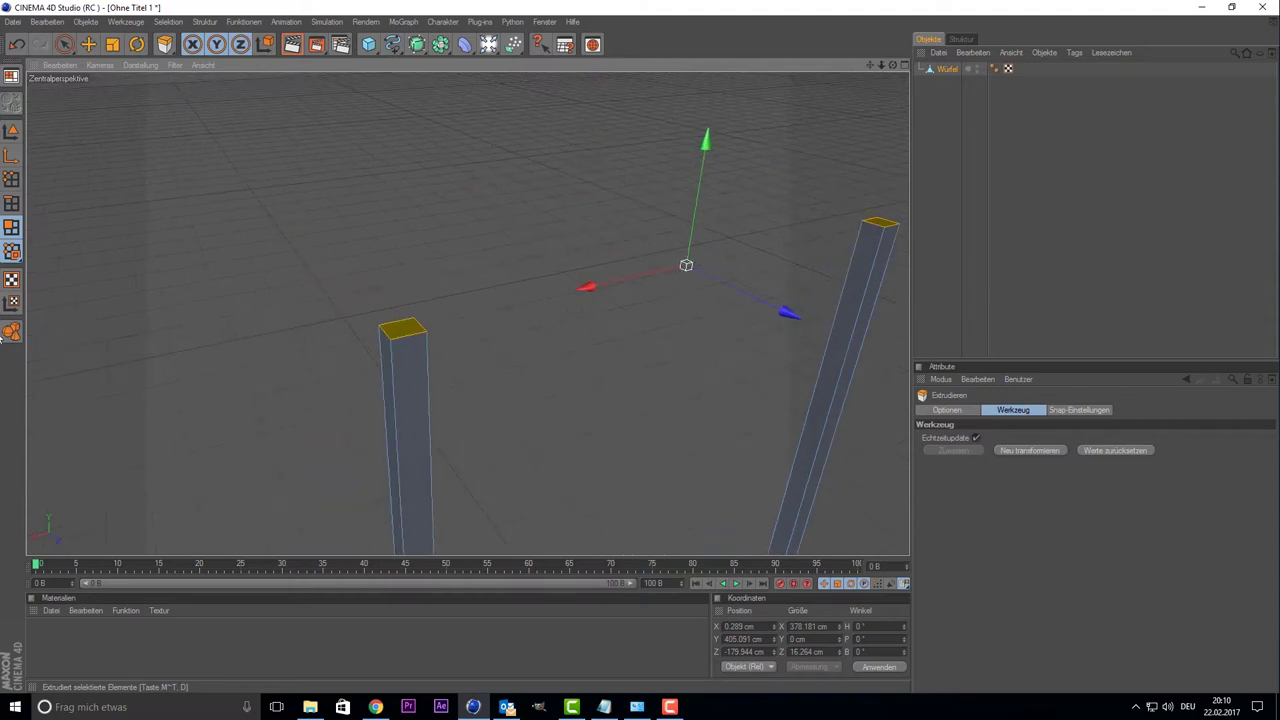
- In point mode, nudge the top points of the left and right posts along X
left_click(11, 180)
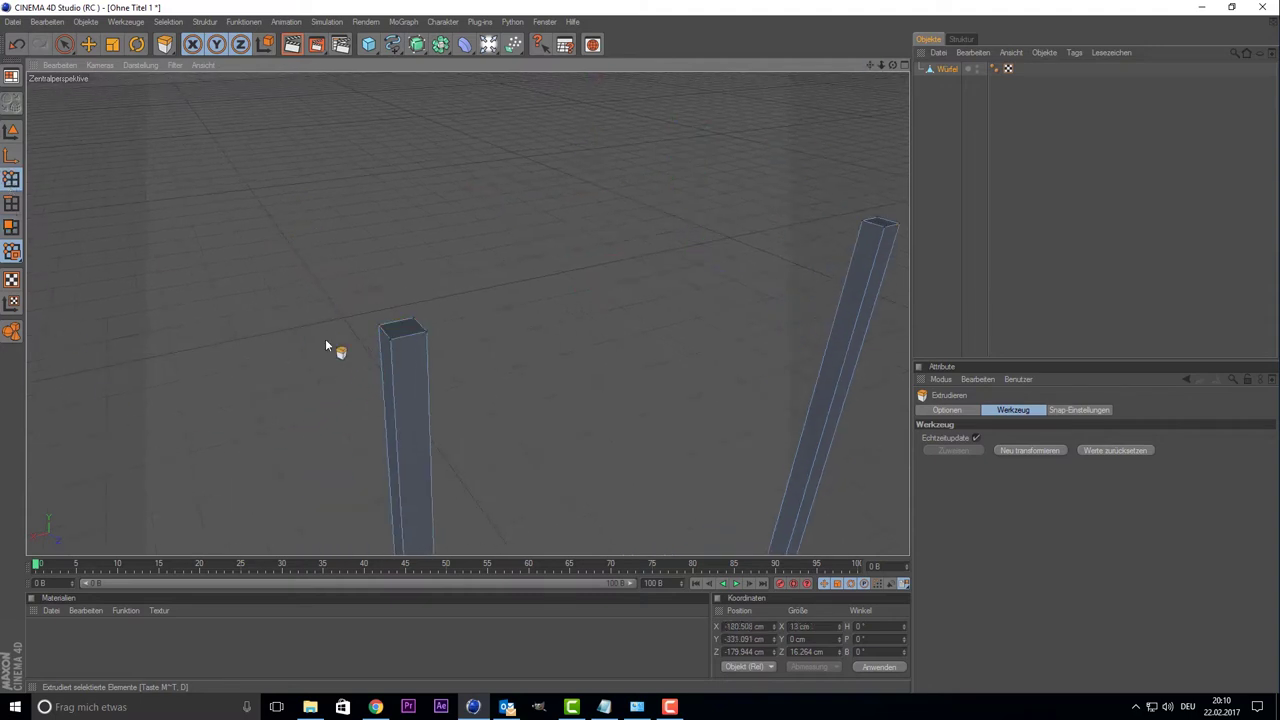
left_click(64, 44)
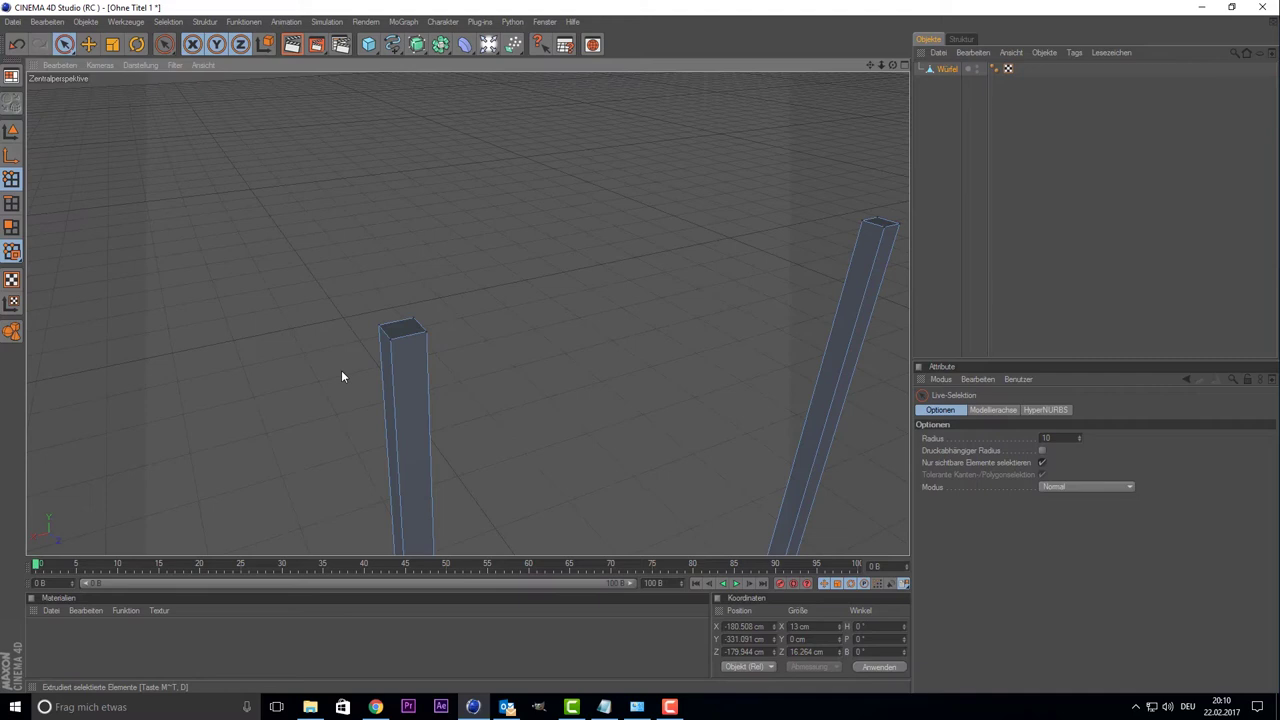
left_click(403, 325)
mouse_move(303, 373)
left_mouse_down("alt")
mouse_move(372, 335)
mouse_move(418, 336)
left_mouse_up("alt")
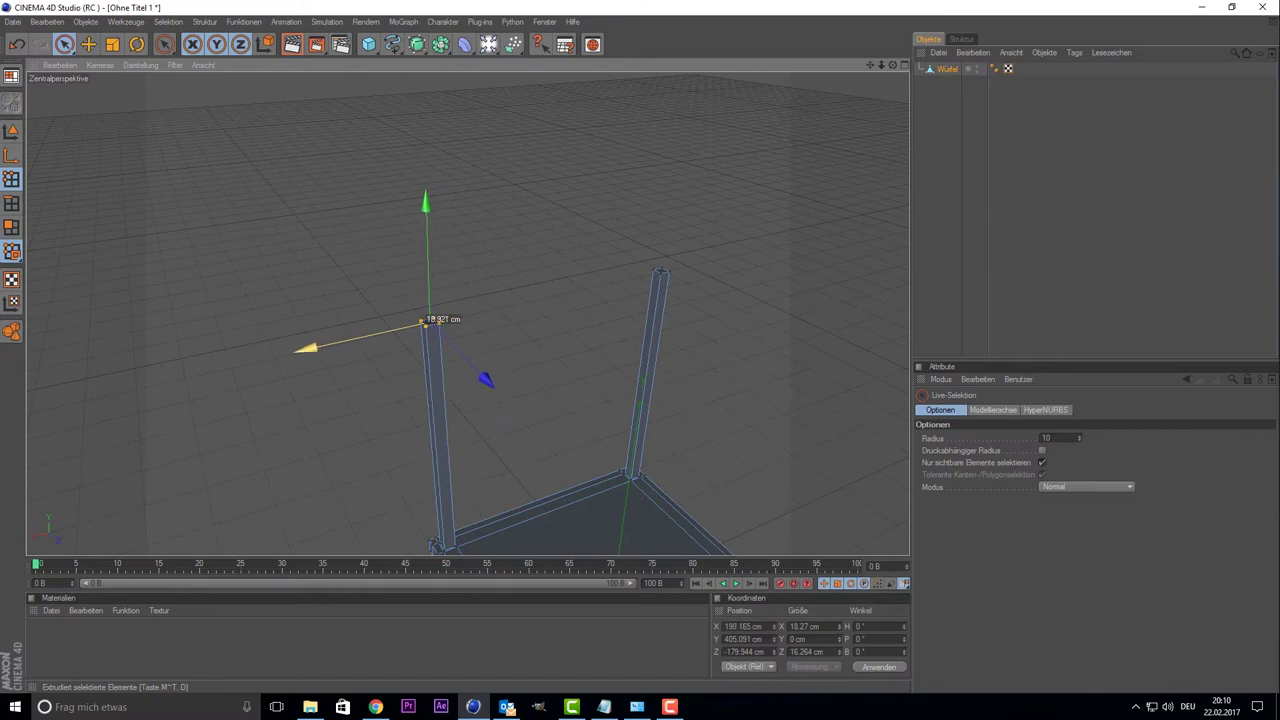
left_click(660, 272)
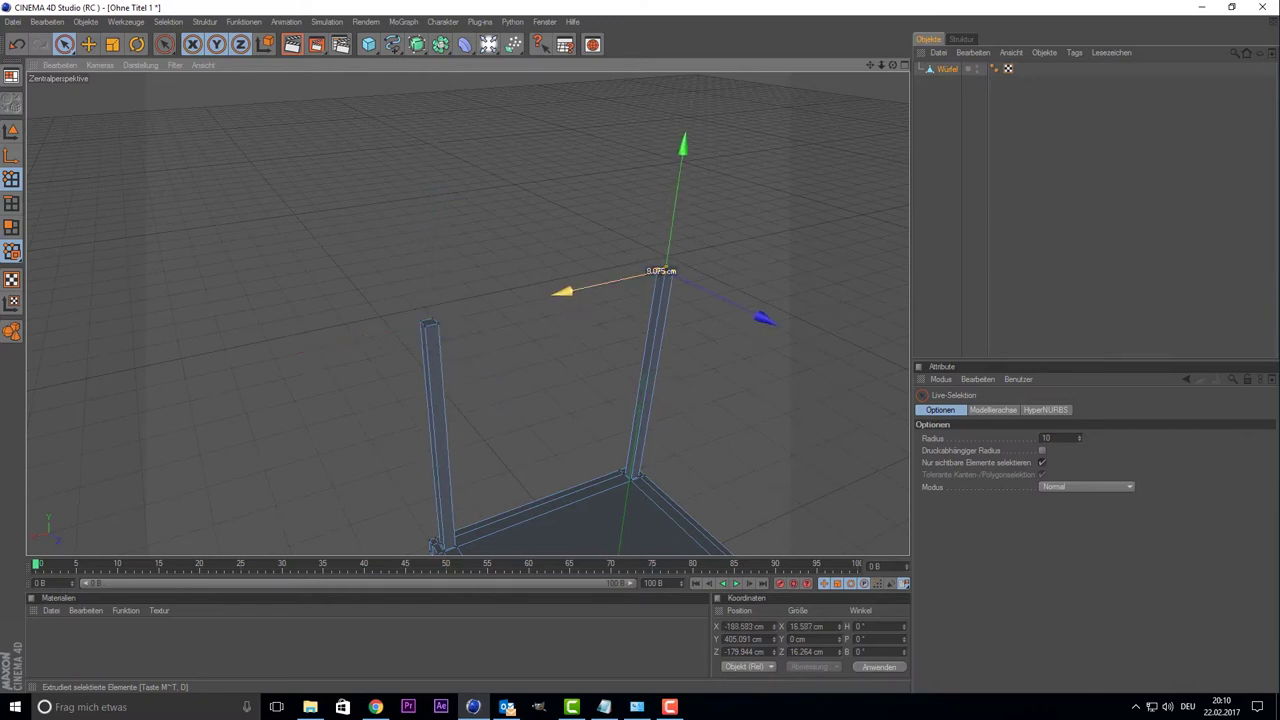
mouse_move(742, 185)
left_mouse_down("alt")
mouse_move(839, 89)
mouse_move(840, 70)
mouse_move(880, 67)
left_mouse_up("alt")
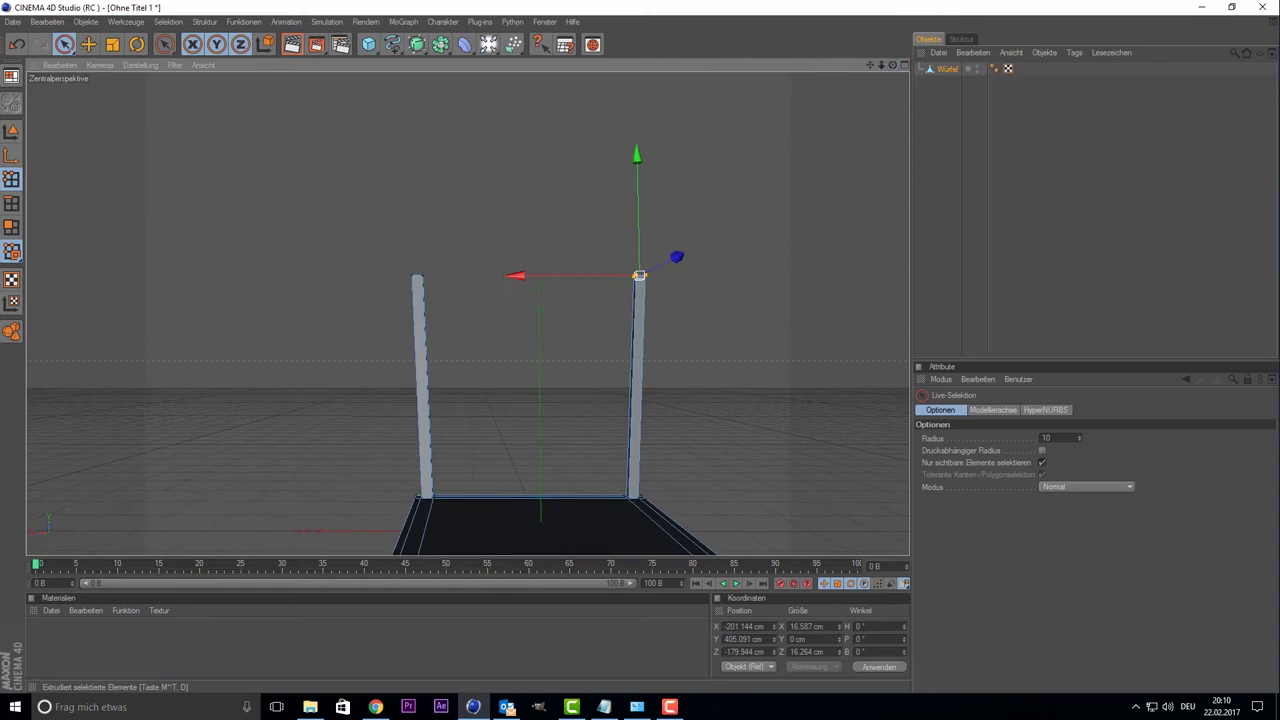
- Orbit down onto the seat and zoom in close on the backrest posts
left_click_drag(578, 291, 532, 388, "alt")
scroll(532, 383, "up", 3)
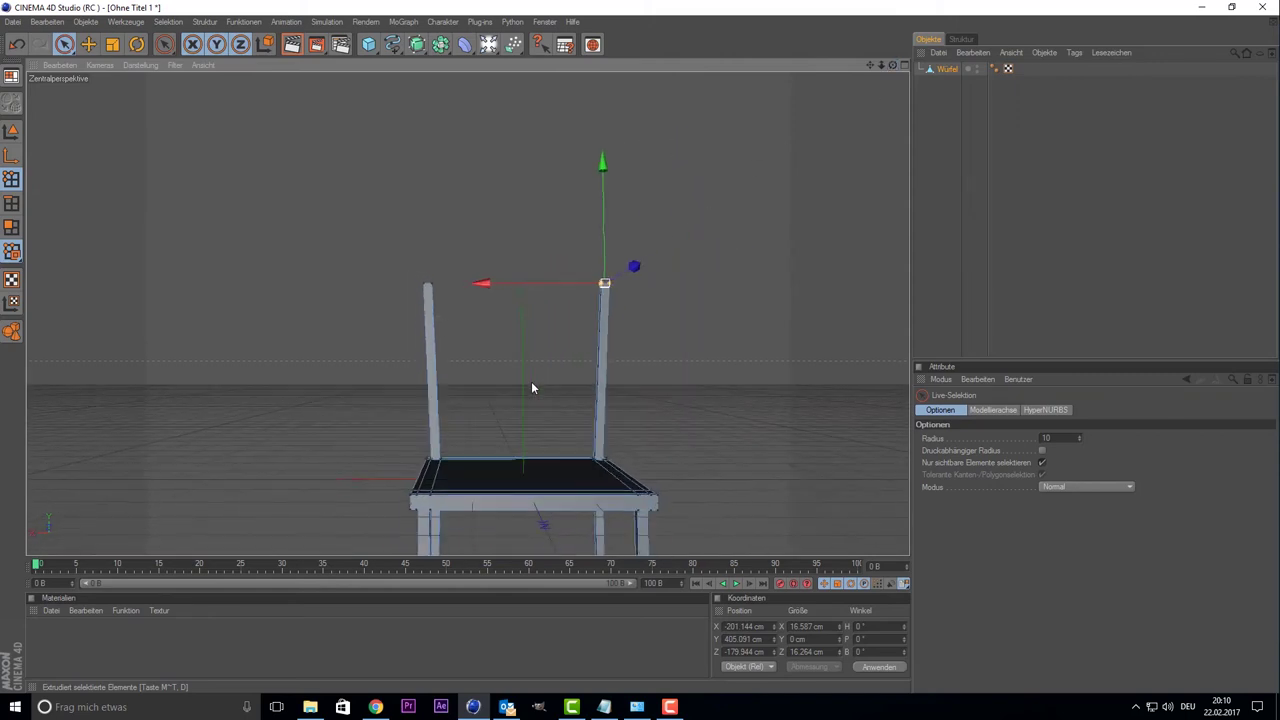
scroll(532, 383, "up", 3)
scroll(525, 383, "up", 1)
scroll(525, 388, "up", 2)
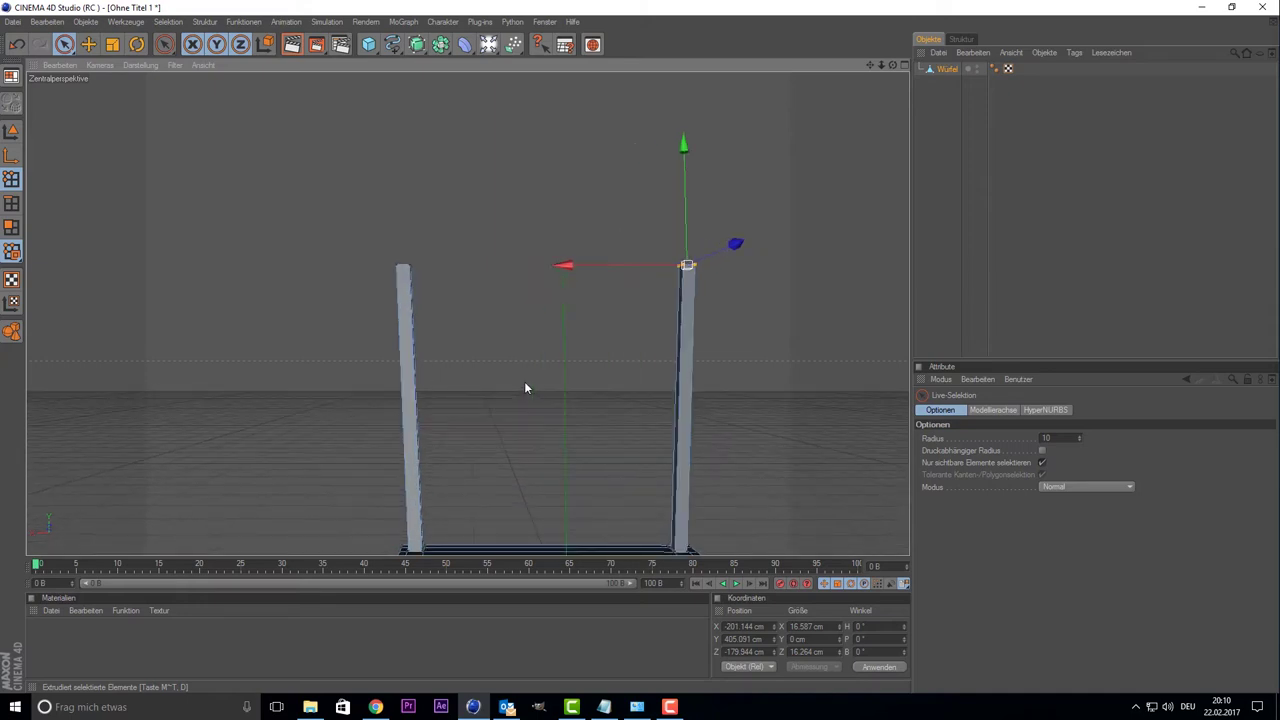
scroll(525, 388, "up", 2)
- Clear the selection, then select one post's top points and push them back along Z
left_click_drag(893, 65, 860, 104)
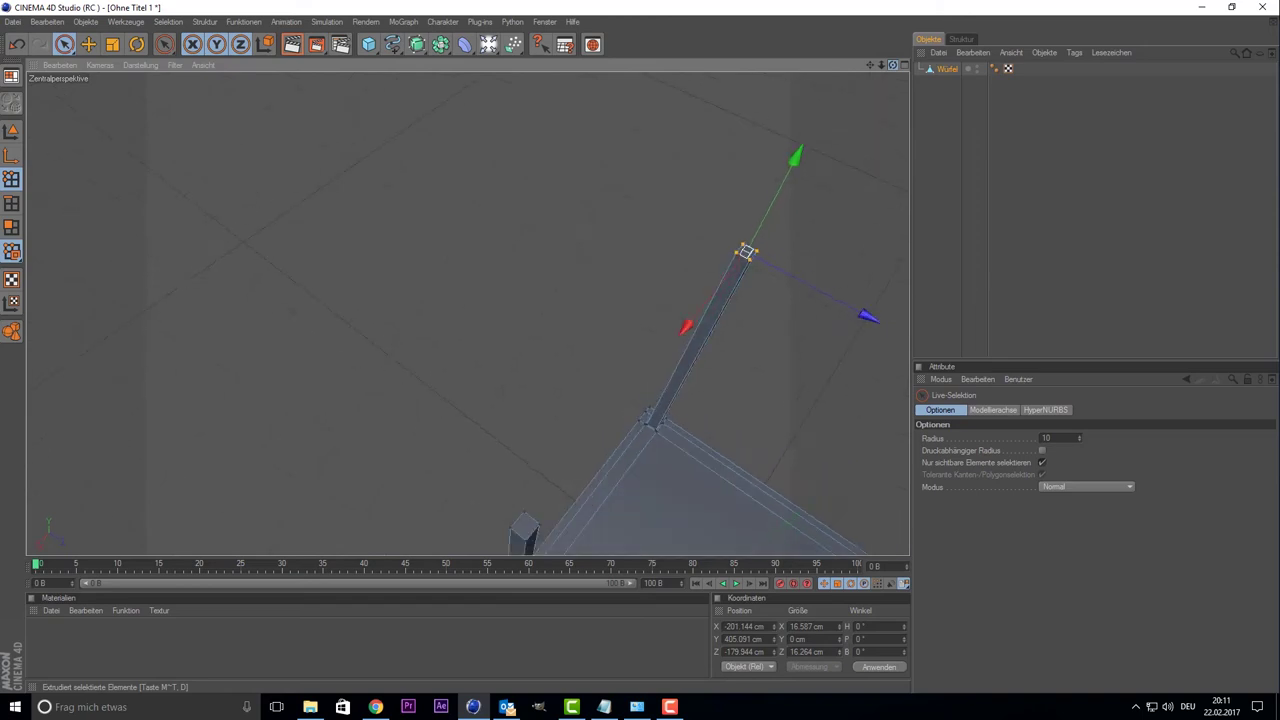
key("ctrl+shift+a")
mouse_move(893, 65)
left_mouse_down()
mouse_move(842, 136)
mouse_move(712, 187)
mouse_move(763, 140)
left_mouse_up()
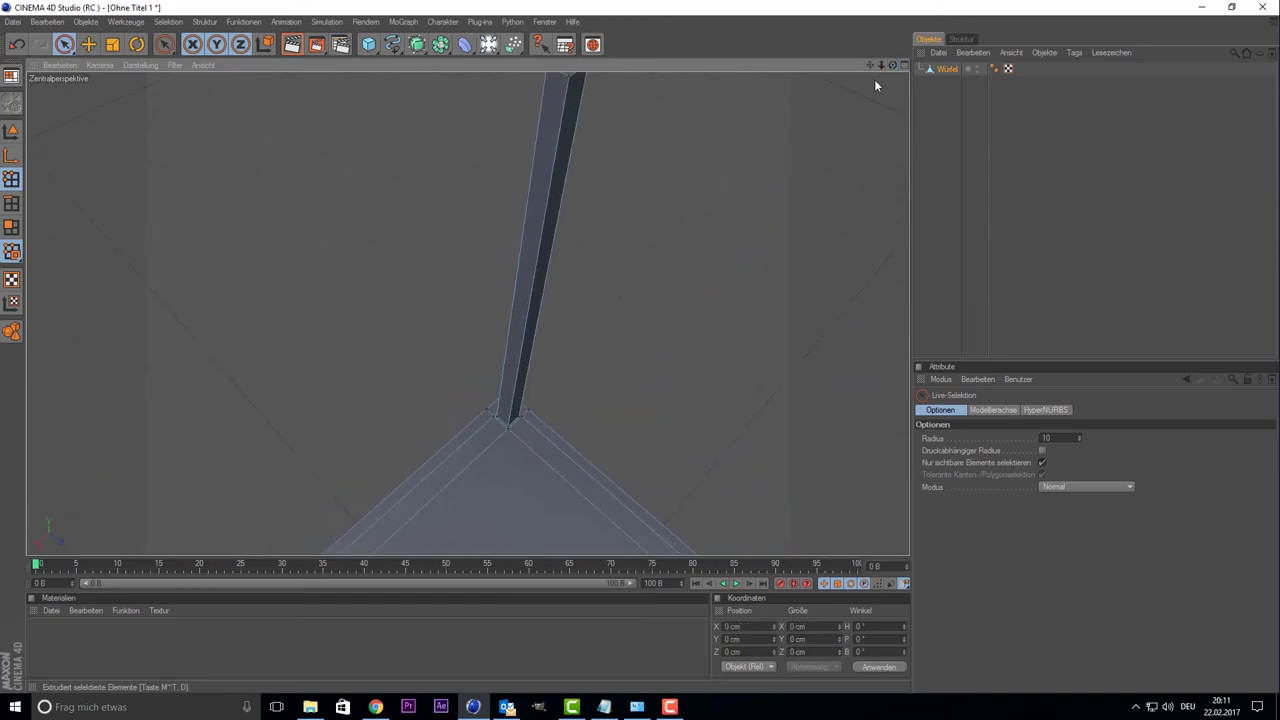
left_click_drag(869, 66, 796, 160)
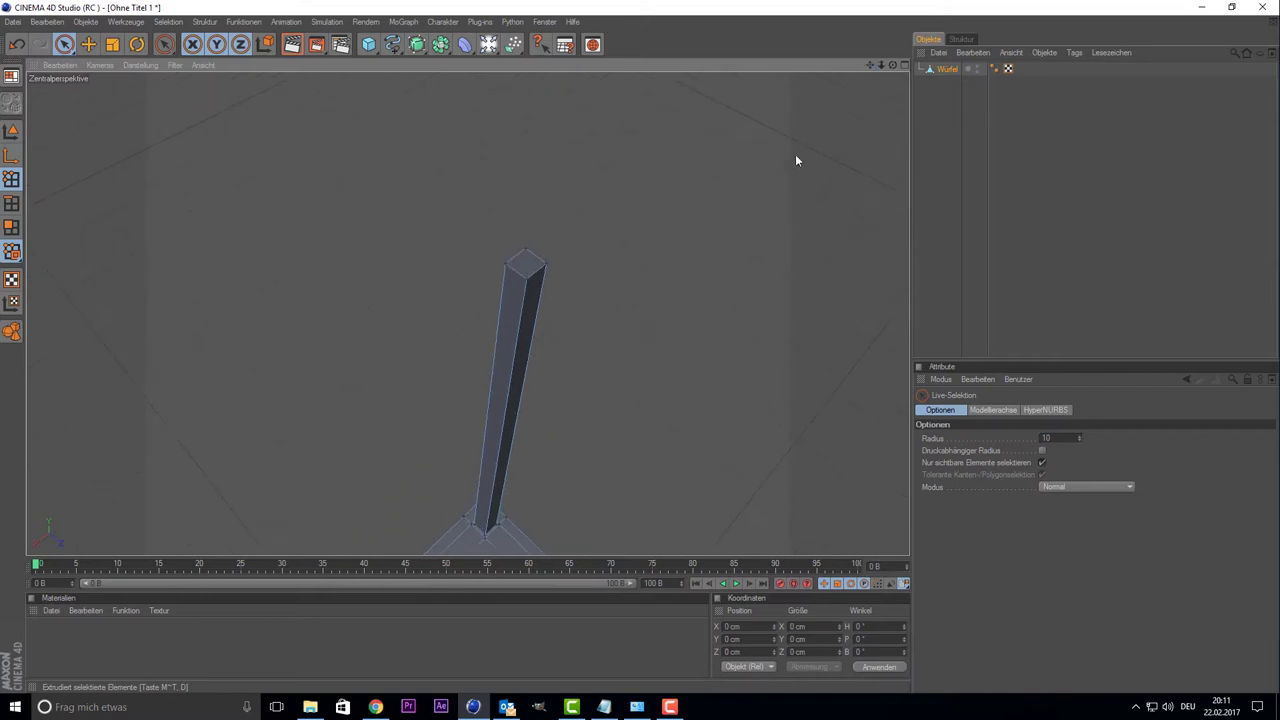
left_click(536, 272)
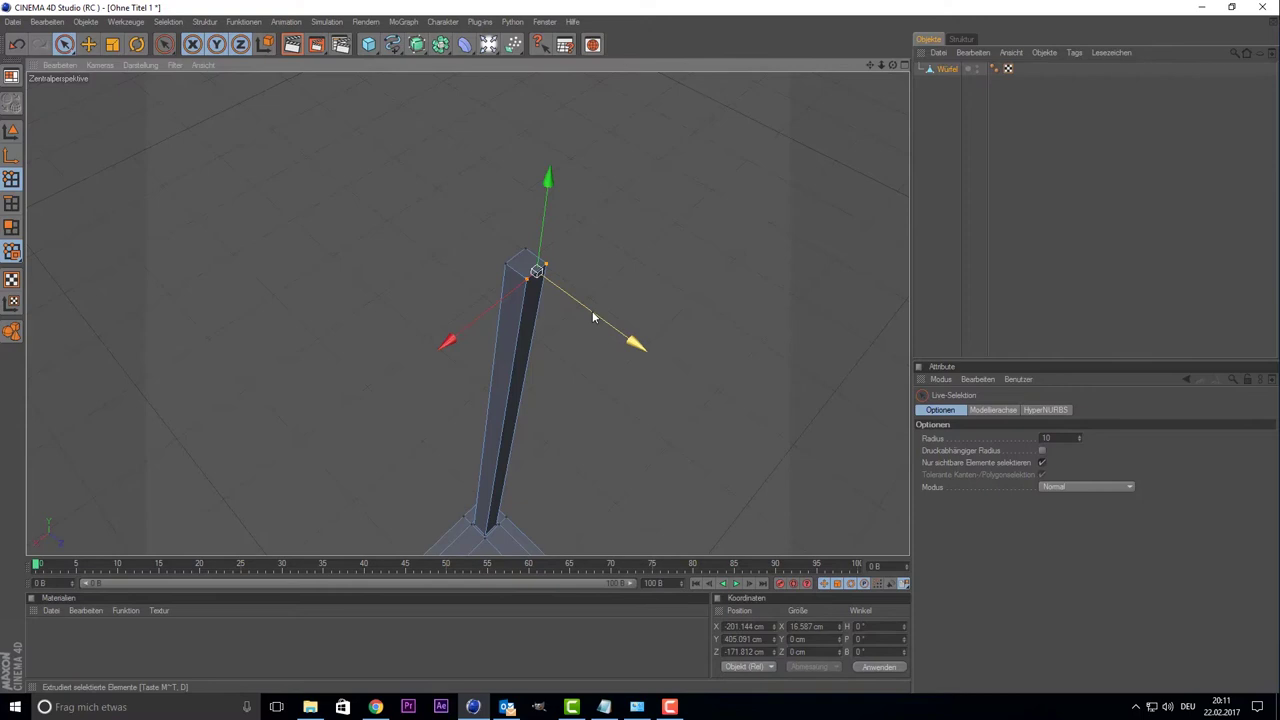
left_click_drag(592, 317, 614, 351)
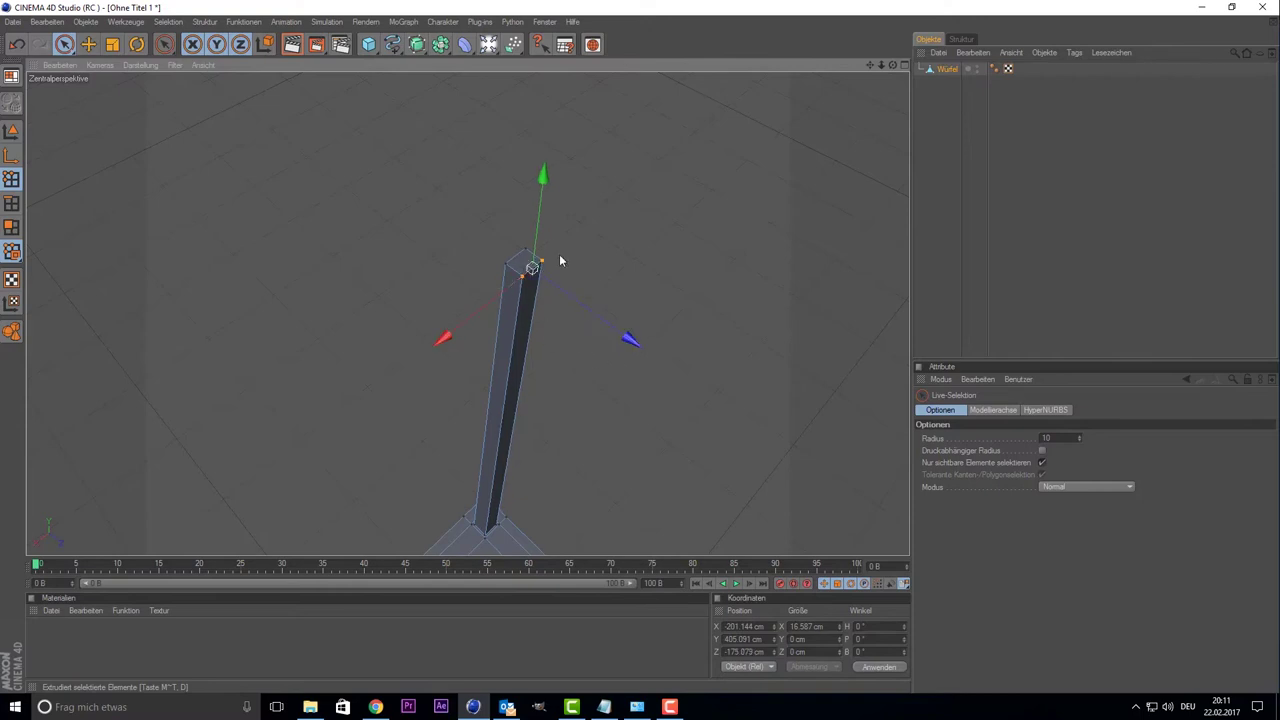
mouse_move(591, 306)
left_mouse_down()
mouse_move(618, 332)
mouse_move(719, 234)
left_mouse_up()
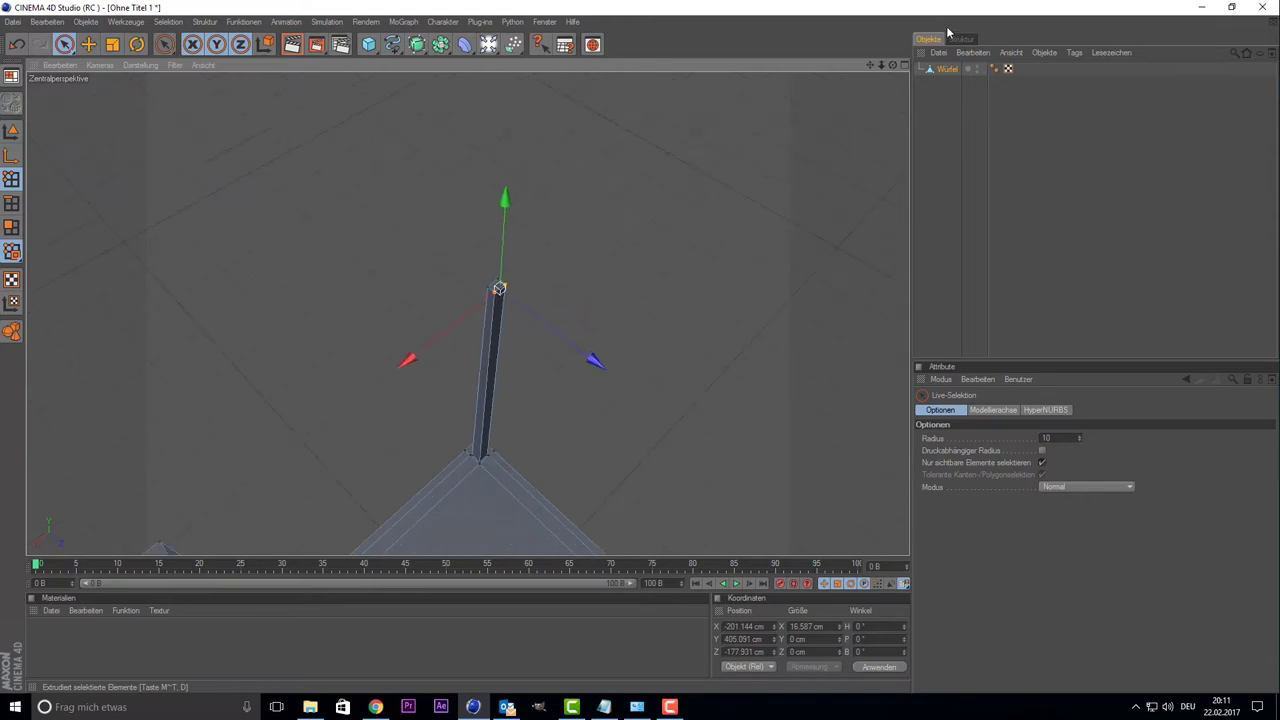
- Try moving the other post's top, undo it, and orbit to check the chair's shape
left_click_drag(870, 67, 735, 243)
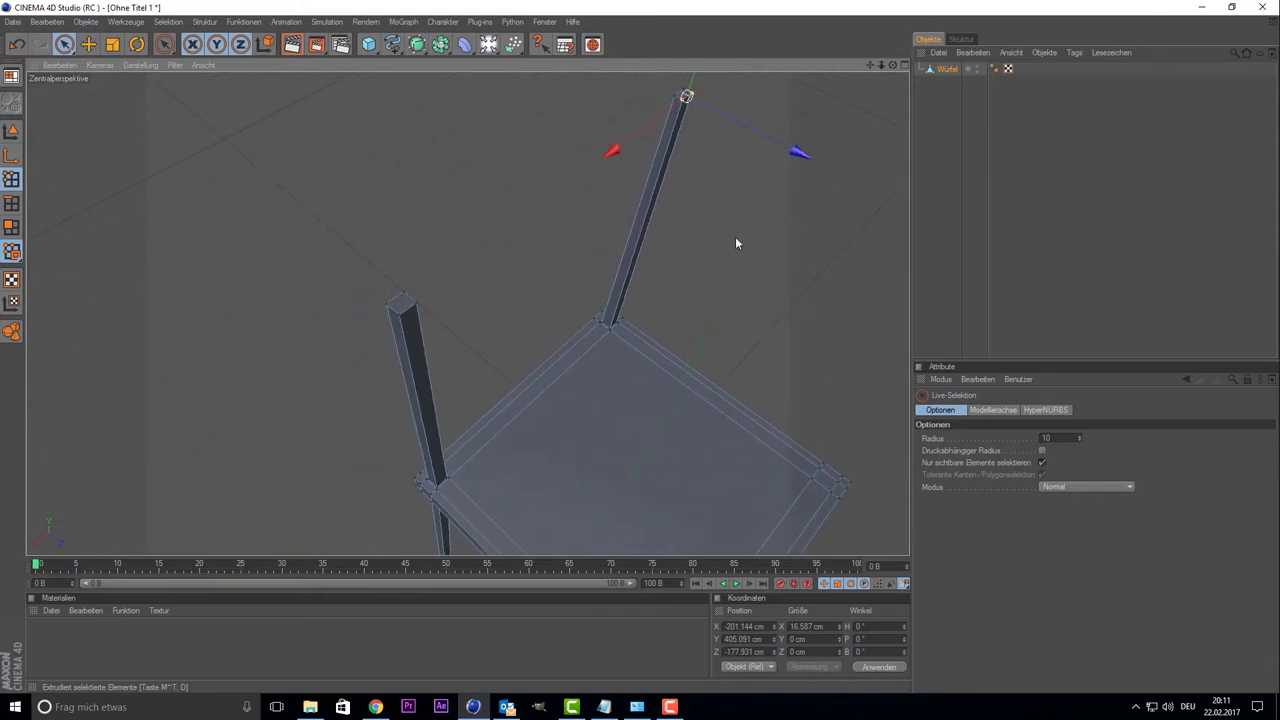
left_click(416, 305)
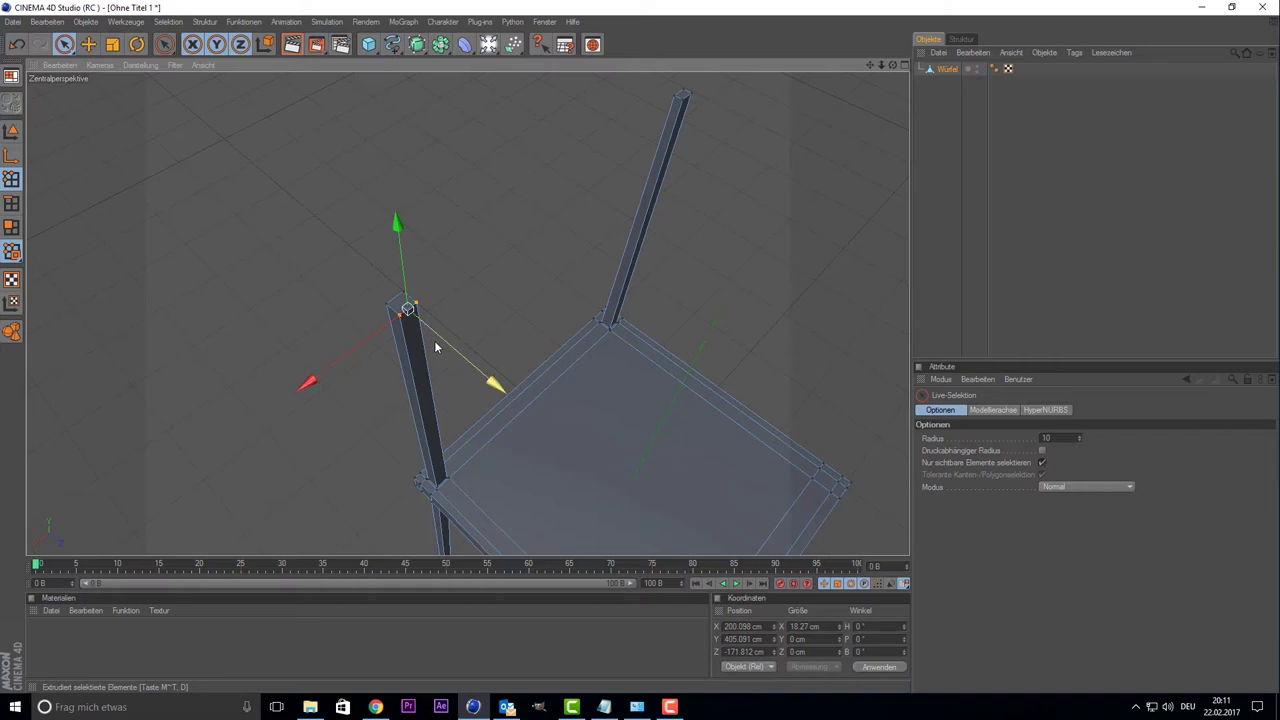
left_click_drag(447, 350, 443, 346)
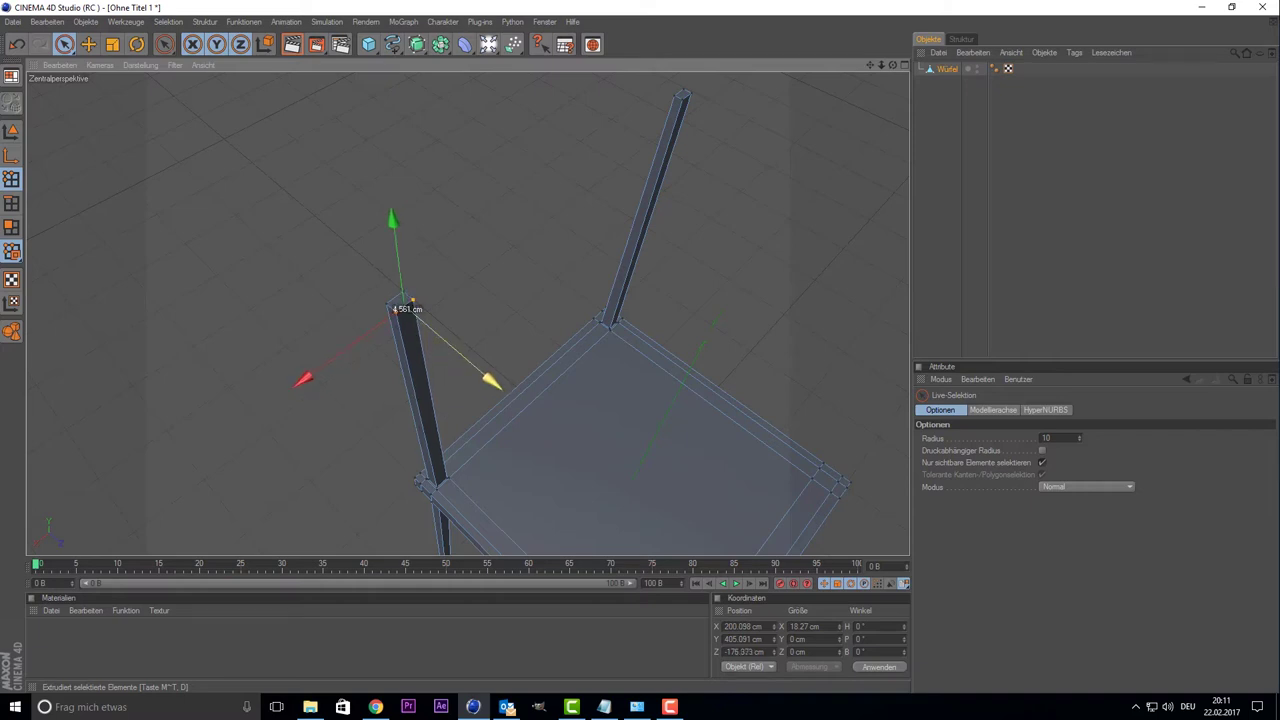
key("ctrl+z")
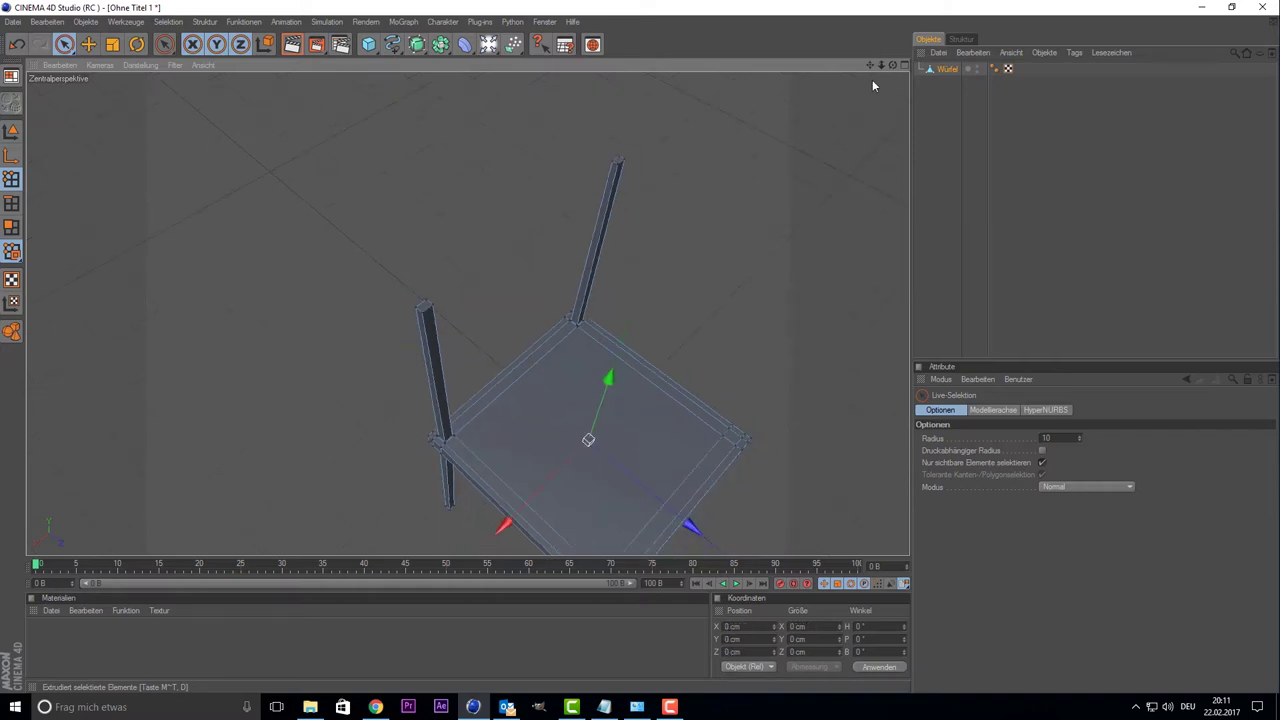
left_click_drag(893, 66, 900, 120)
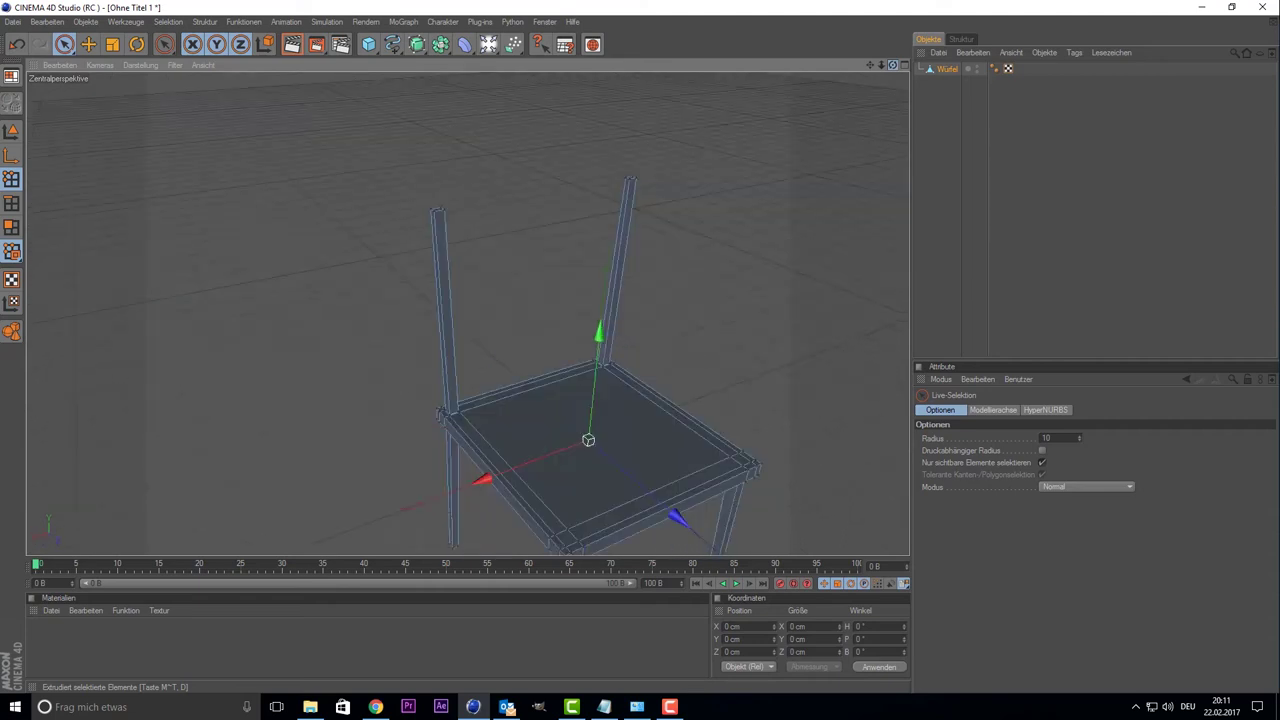
mouse_move(893, 66)
left_mouse_down()
mouse_move(870, 68)
mouse_move(879, 62)
mouse_move(358, 476)
left_mouse_up()
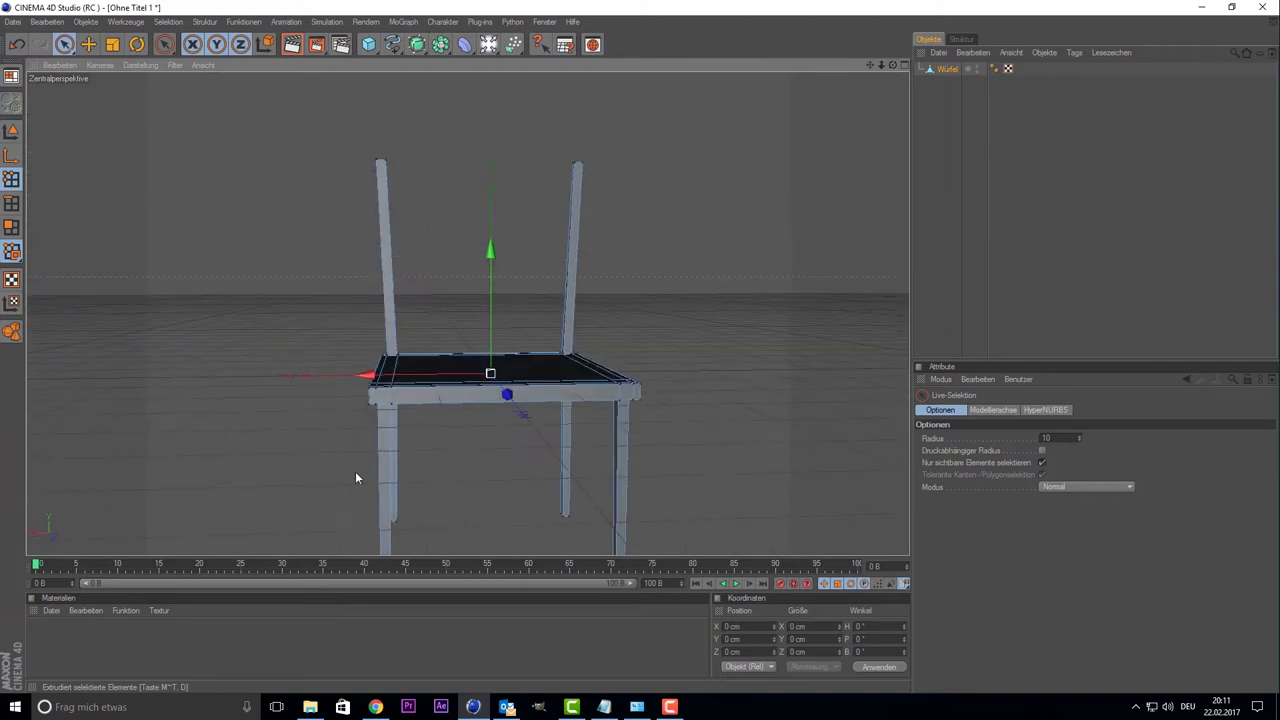
key("ctrl+shift+z")
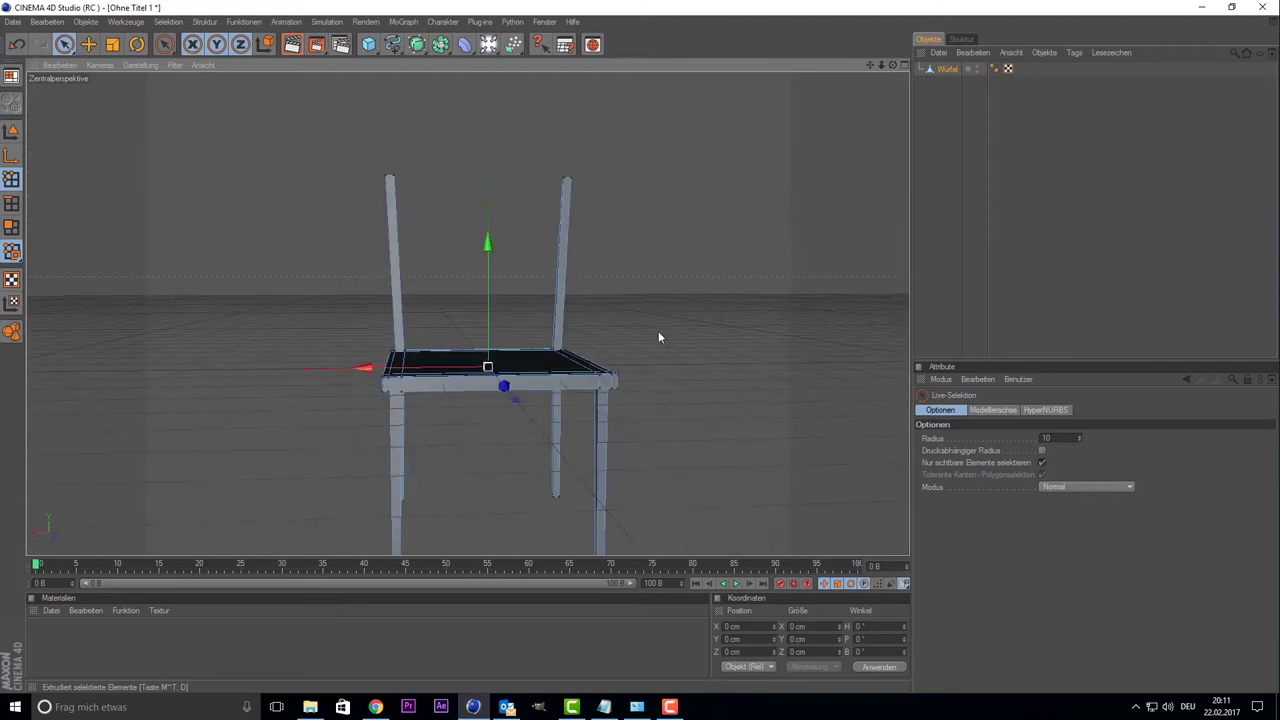
mouse_move(890, 68)
left_mouse_down()
mouse_move(870, 90)
mouse_move(893, 64)
left_mouse_up()
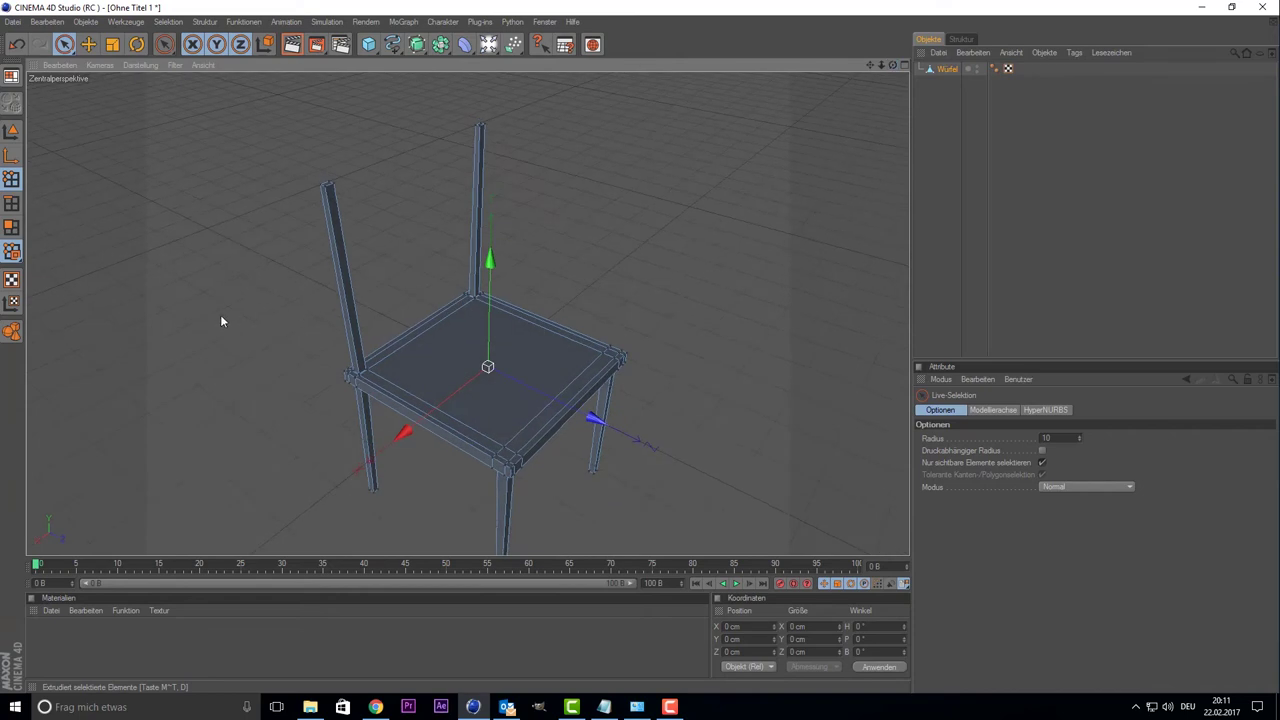
- Add a new cube and start shrinking its depth and height
left_click(369, 46)
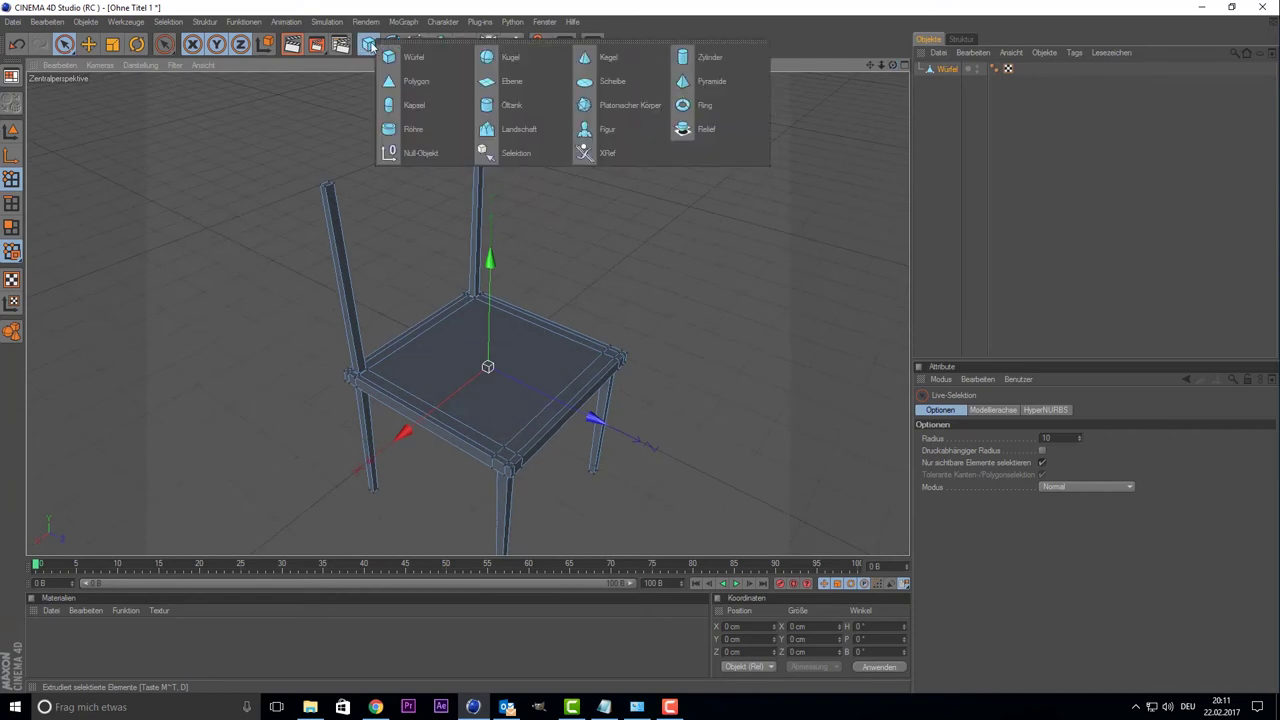
left_click(418, 67)
scroll(406, 258, "down", 2)
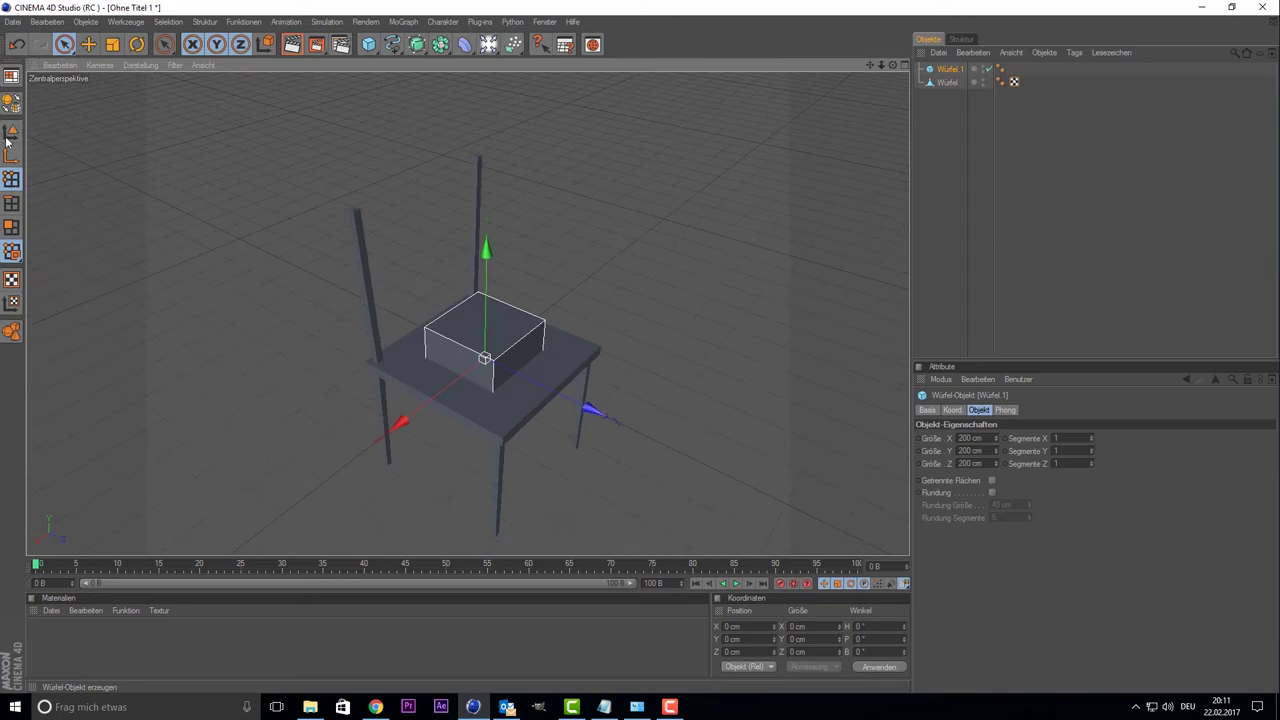
left_click(12, 135)
scroll(450, 340, "up", 3)
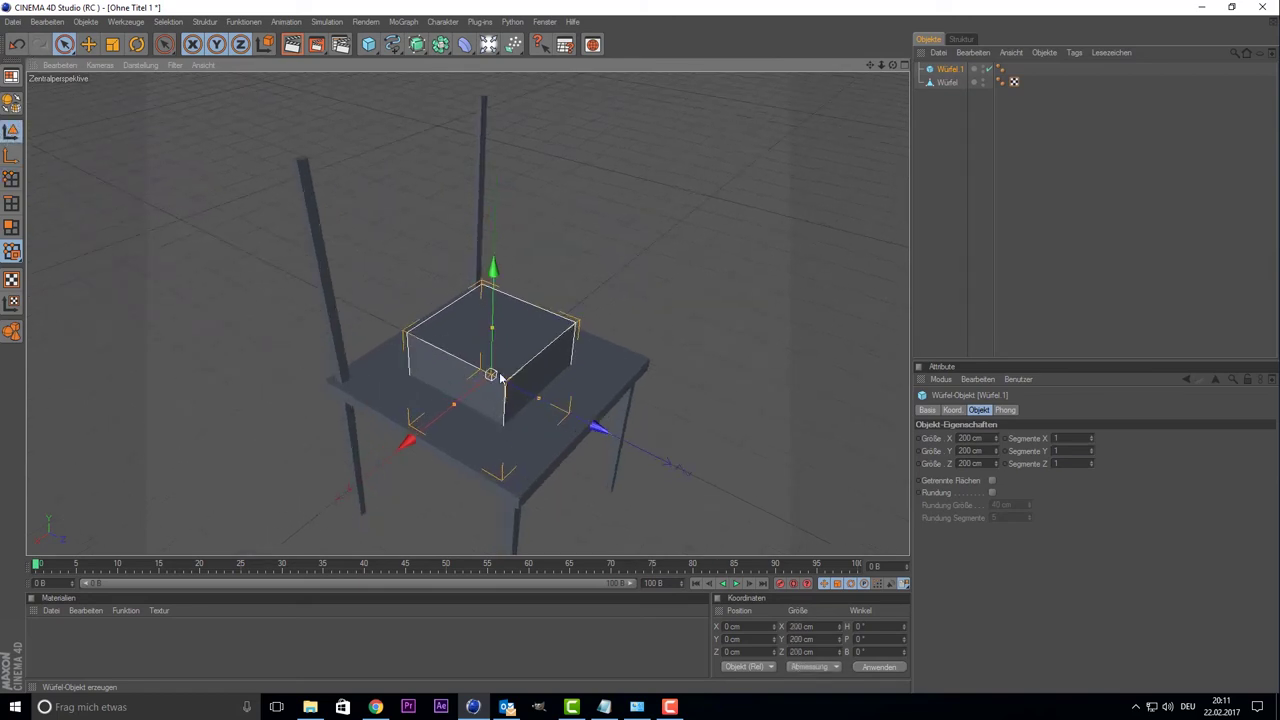
left_click_drag(540, 400, 530, 392)
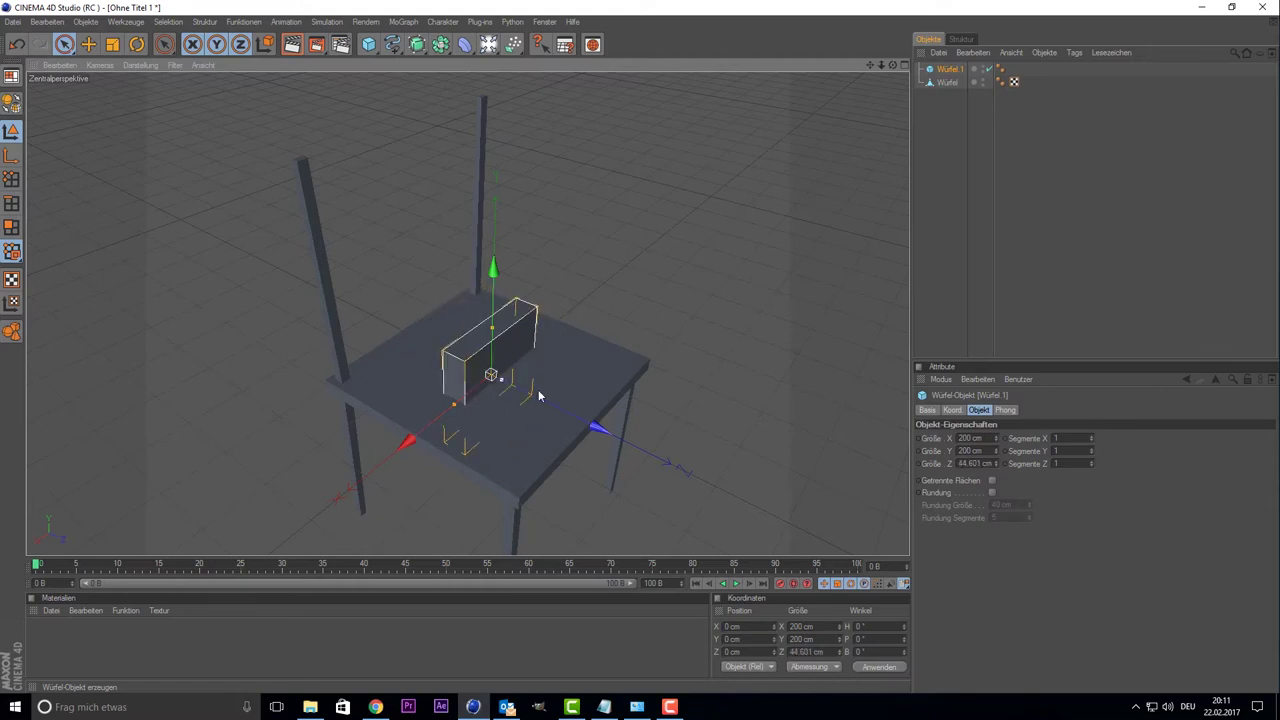
left_click_drag(492, 330, 493, 365)
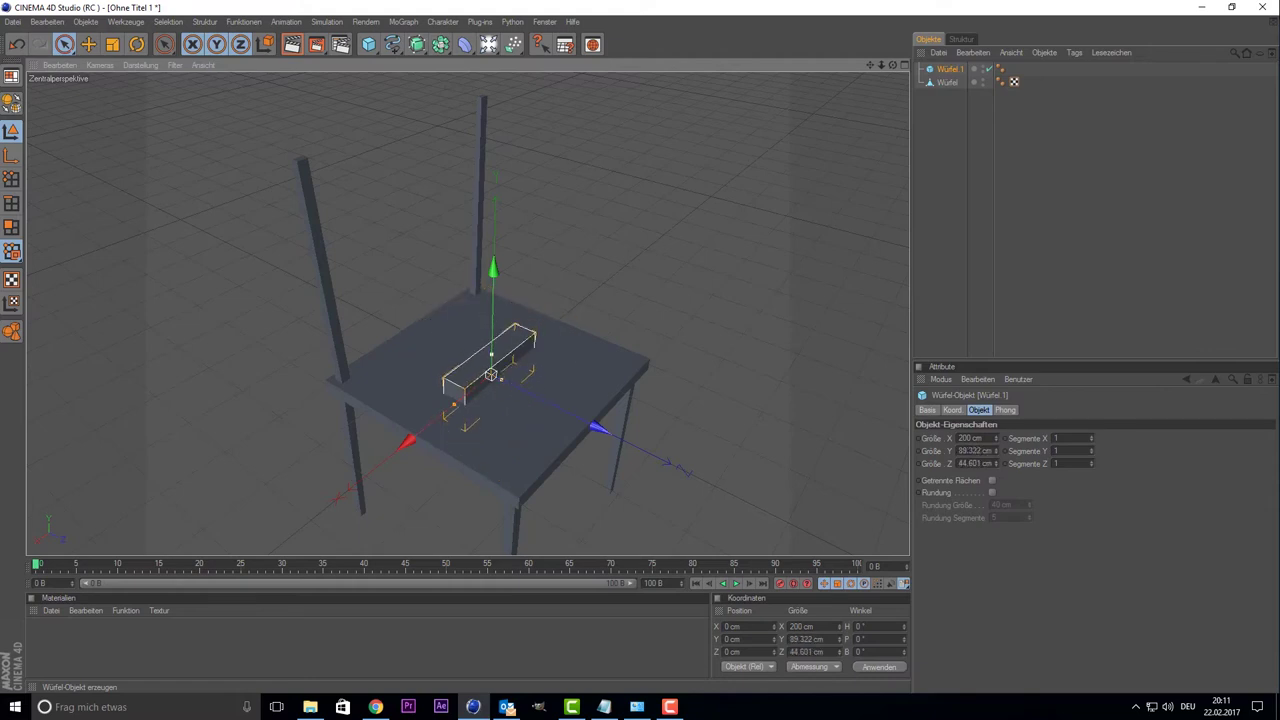
- In front view, flatten the cube into a thin bar and widen it to span between the legs
middle_click(458, 310)
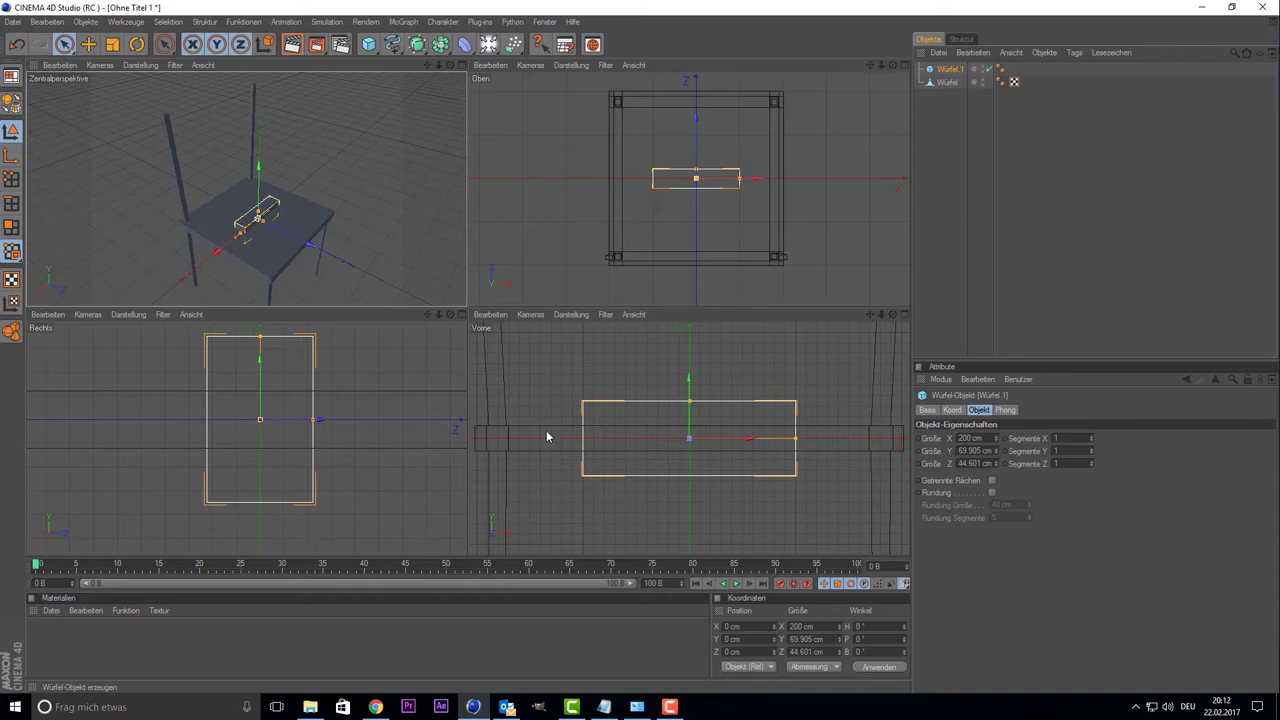
middle_click(590, 431)
scroll(605, 398, "down", 2)
scroll(605, 398, "down", 2)
scroll(605, 398, "up", 3)
left_click_drag(467, 273, 467, 305)
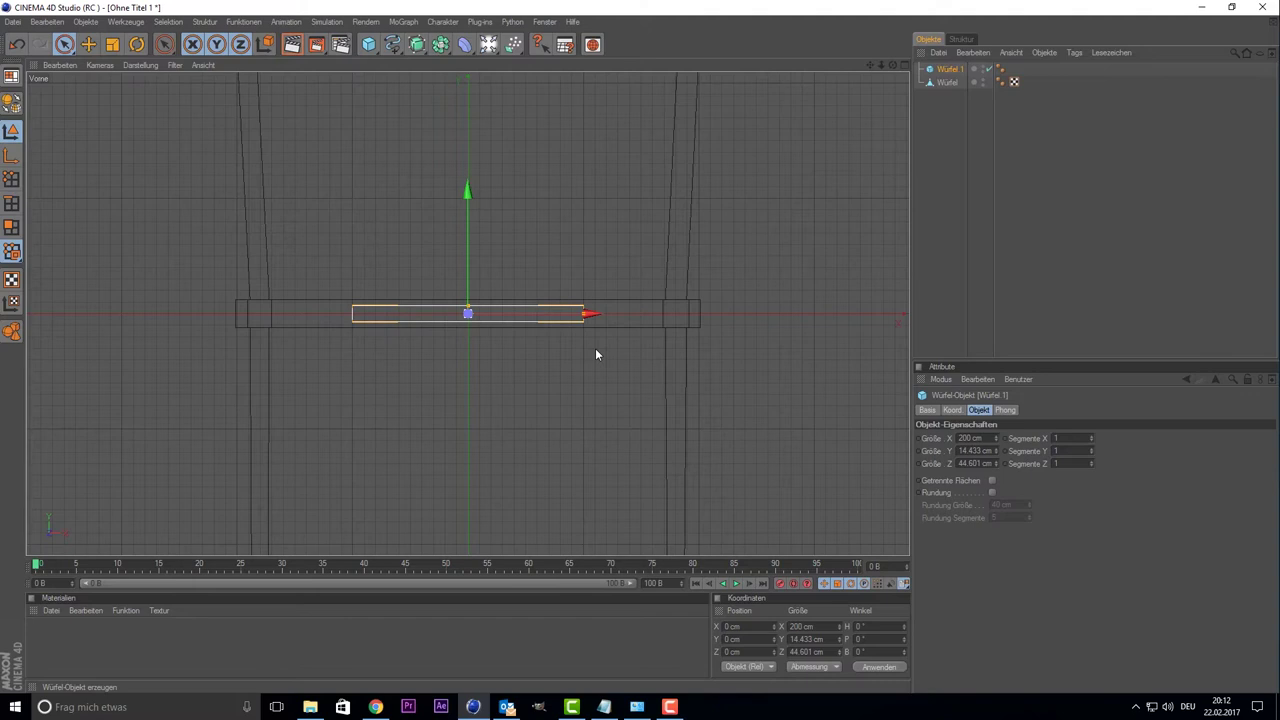
left_click_drag(584, 313, 668, 313)
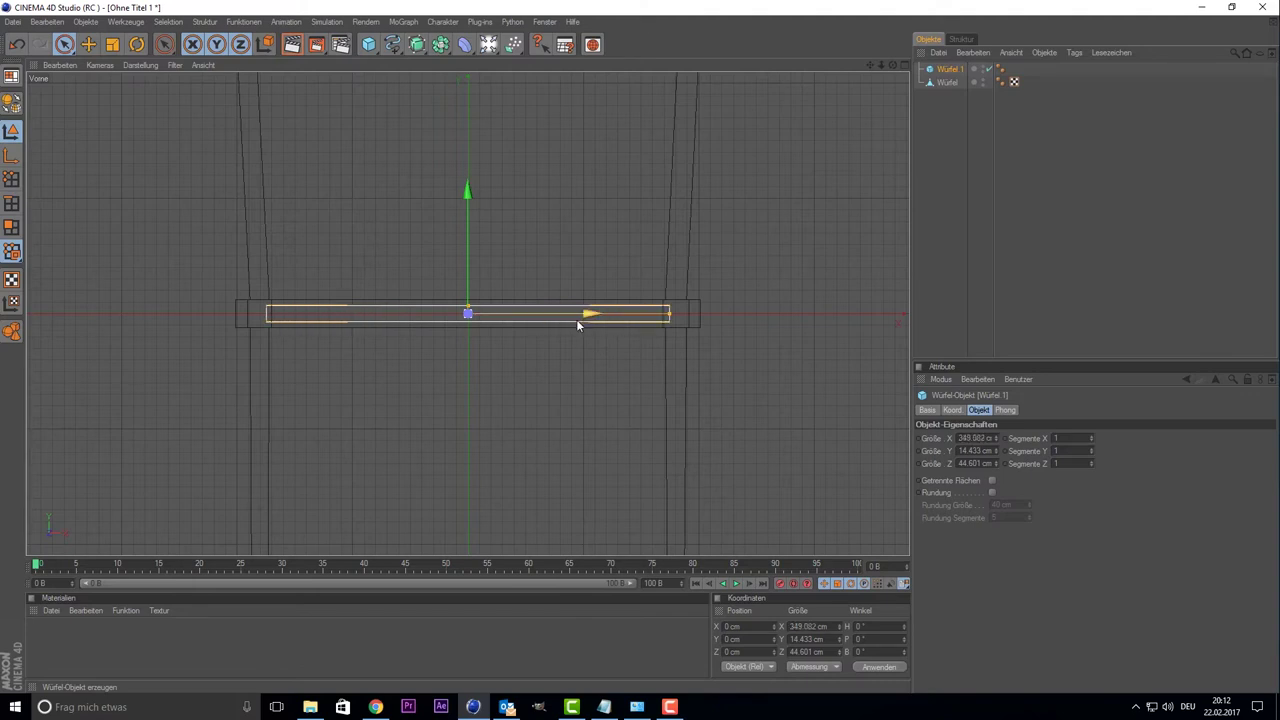
- Move the bar onto the frame edge in top view and set its Z size to 14.8 cm
middle_click(419, 321)
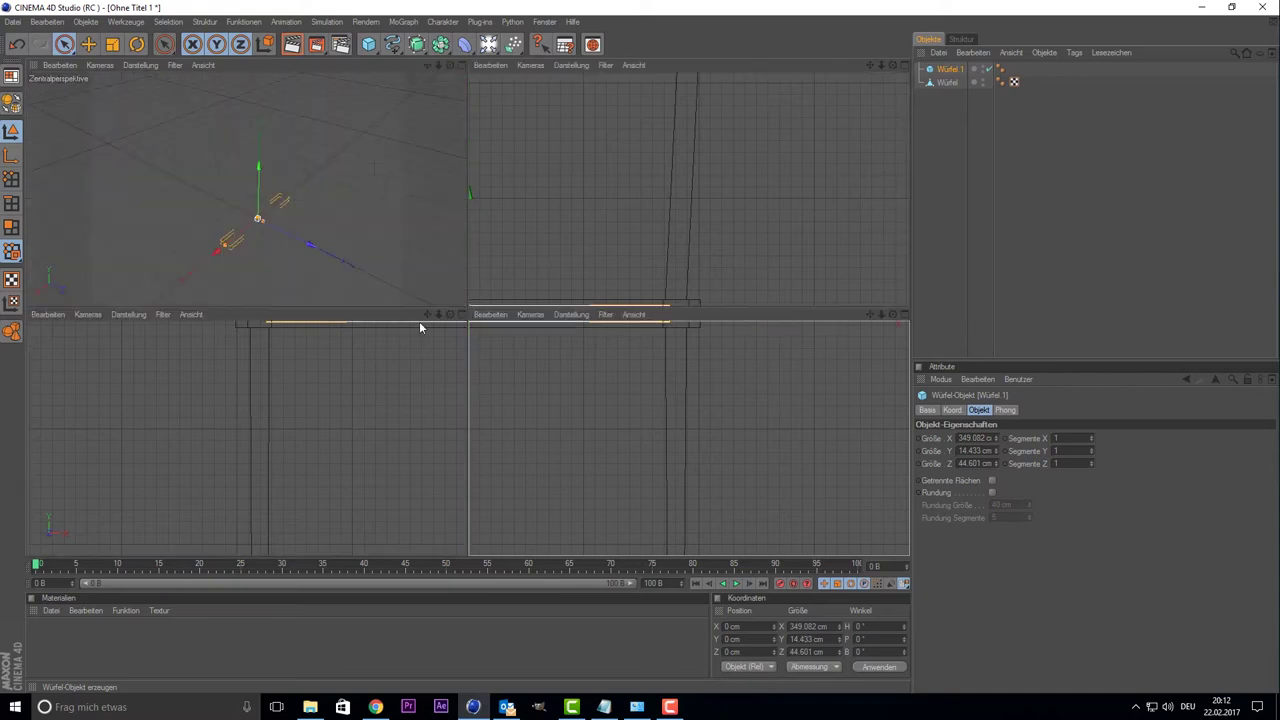
middle_click(445, 295)
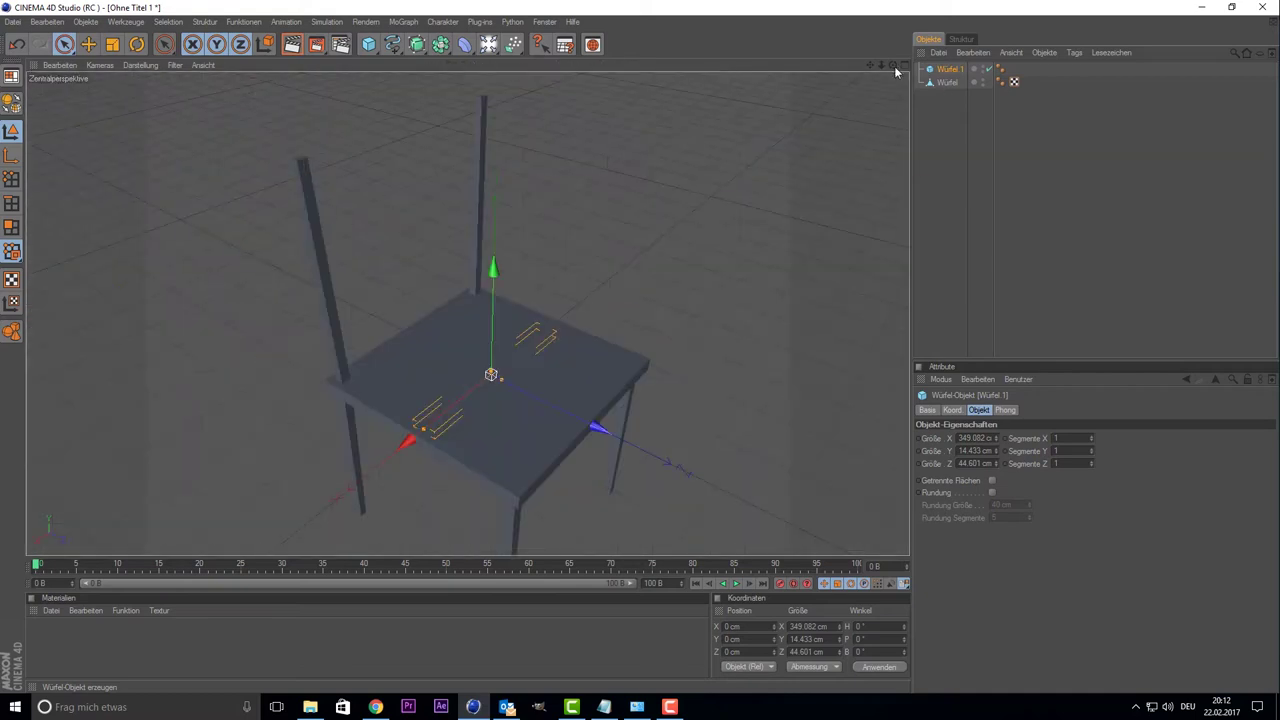
left_click_drag(491, 374, 604, 251)
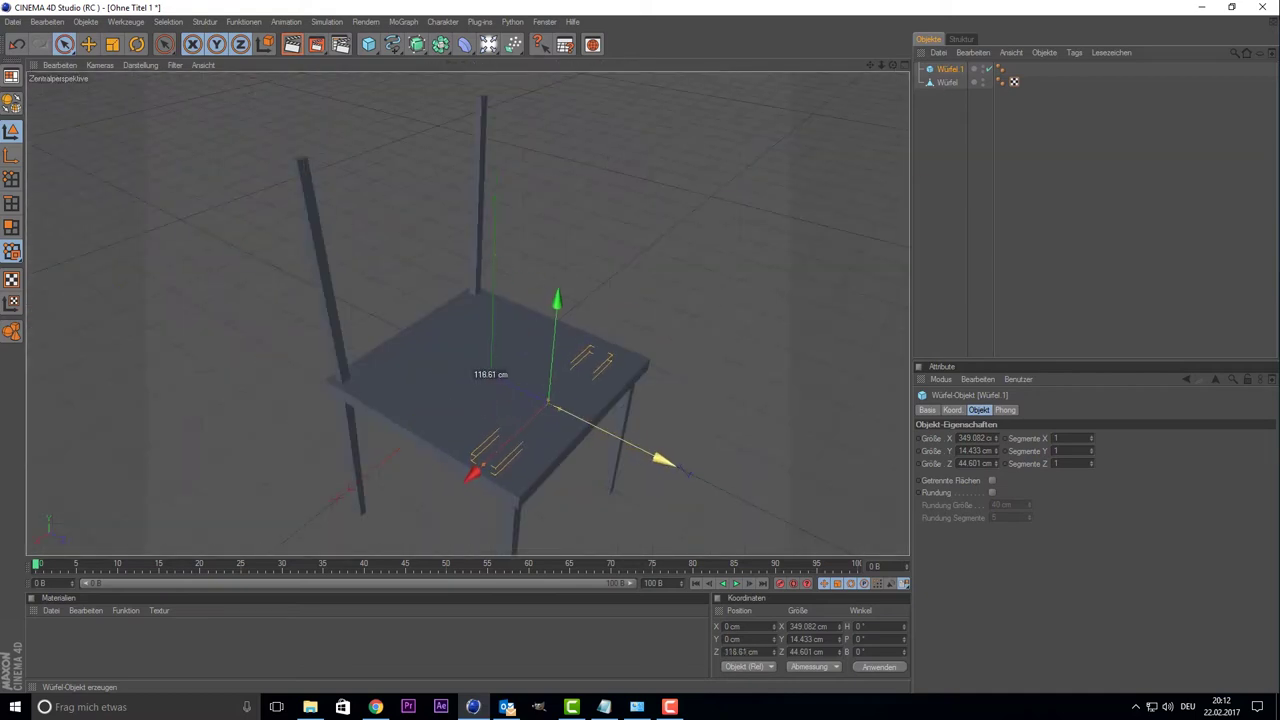
middle_click(604, 251)
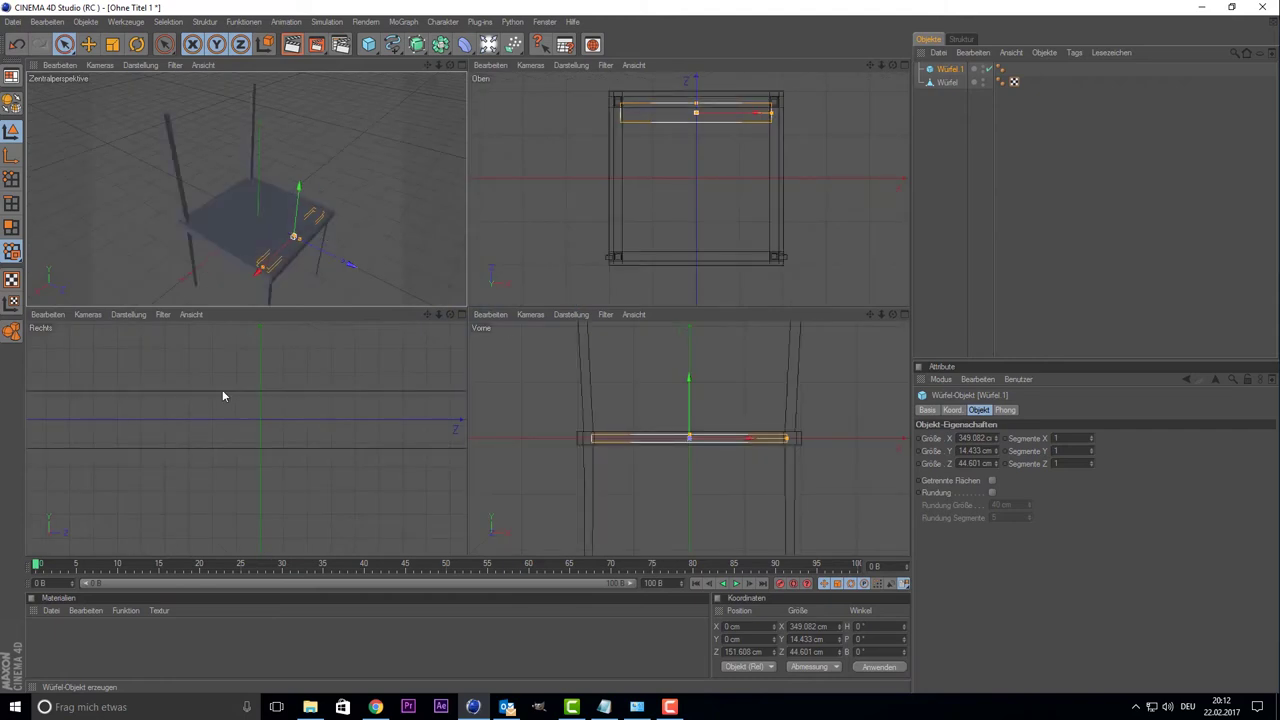
middle_click(551, 212)
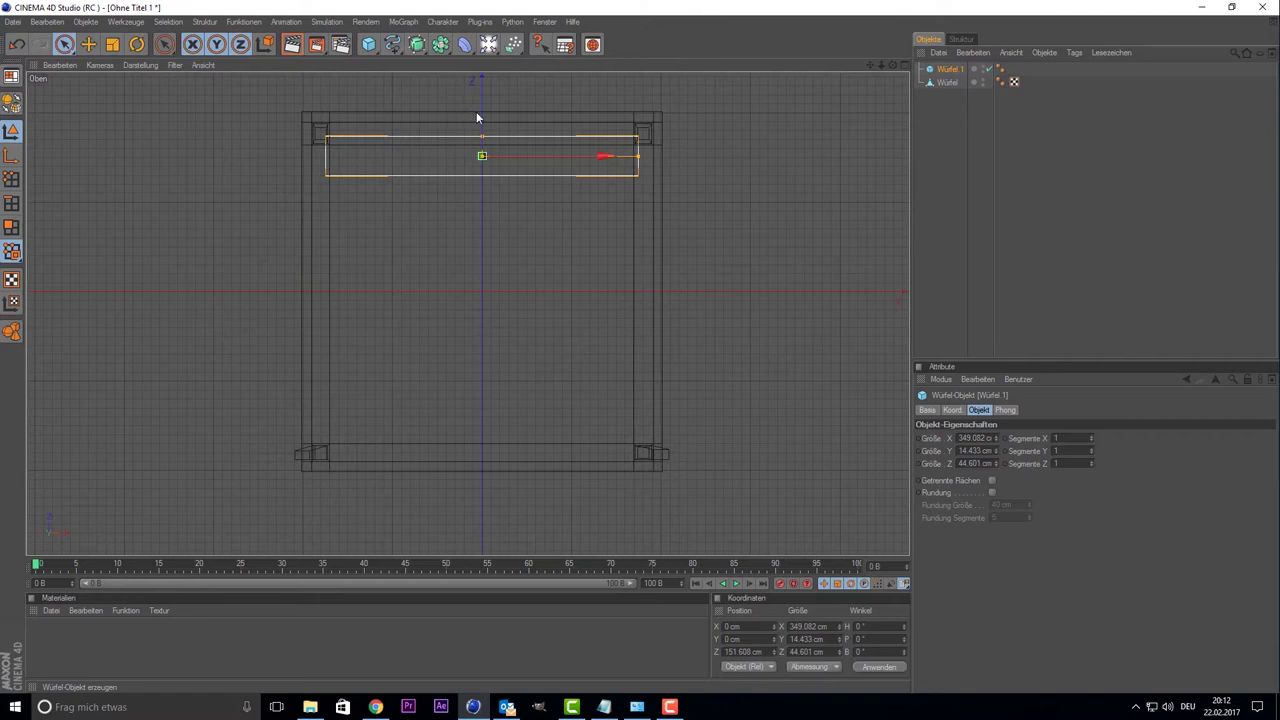
left_click_drag(482, 155, 481, 142)
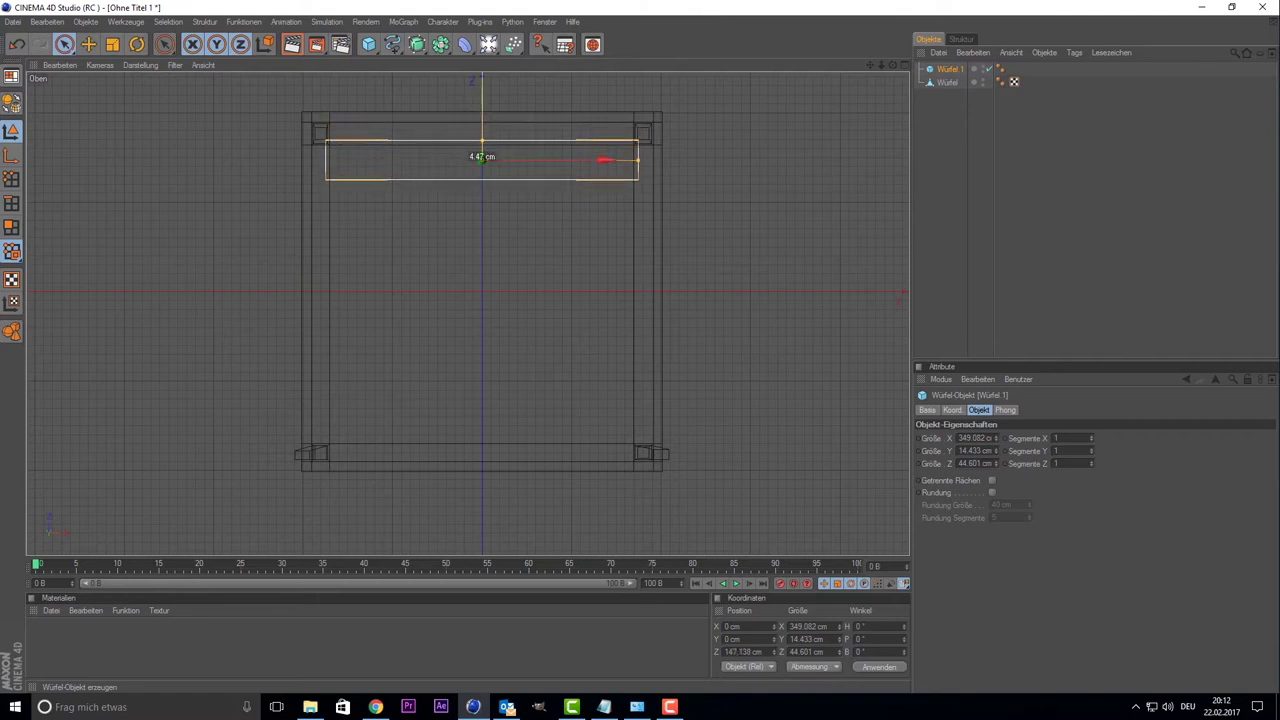
left_click_drag(481, 142, 482, 133)
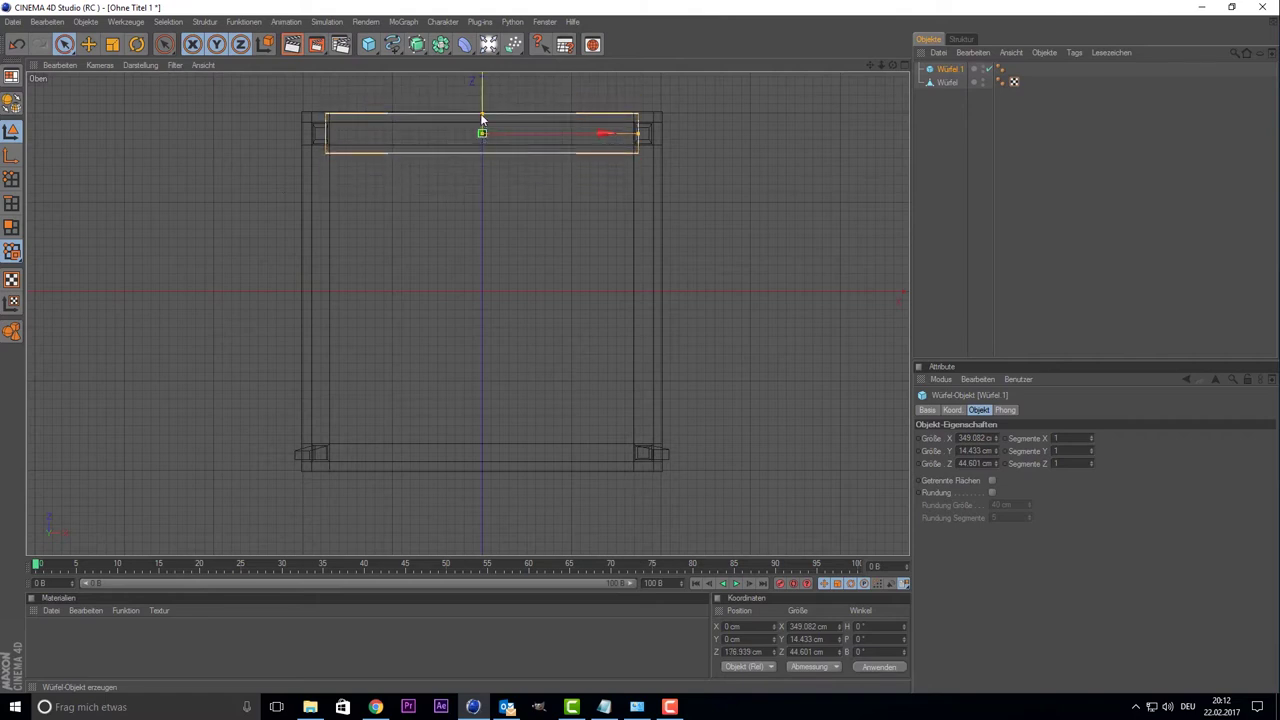
type("14.8")
key("Return")
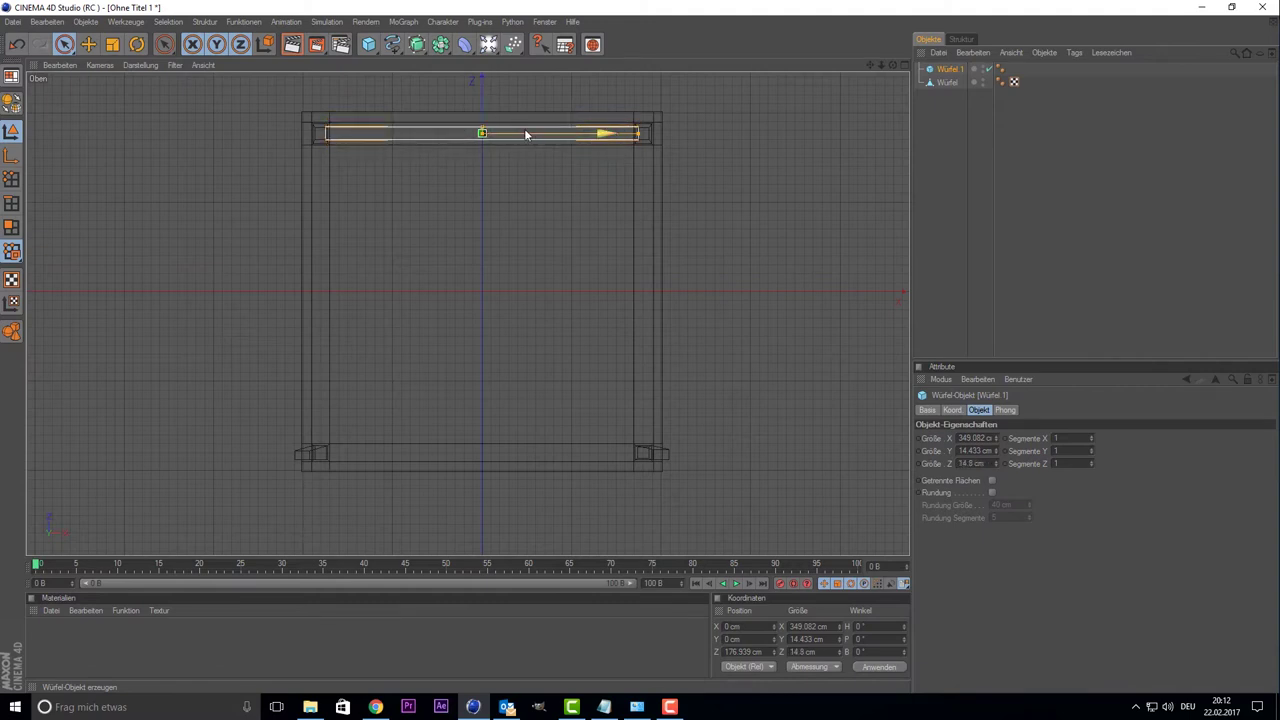
left_click_drag(603, 133, 601, 133)
- Lower the rail along Y so it sits just beneath the seat
middle_click(395, 182)
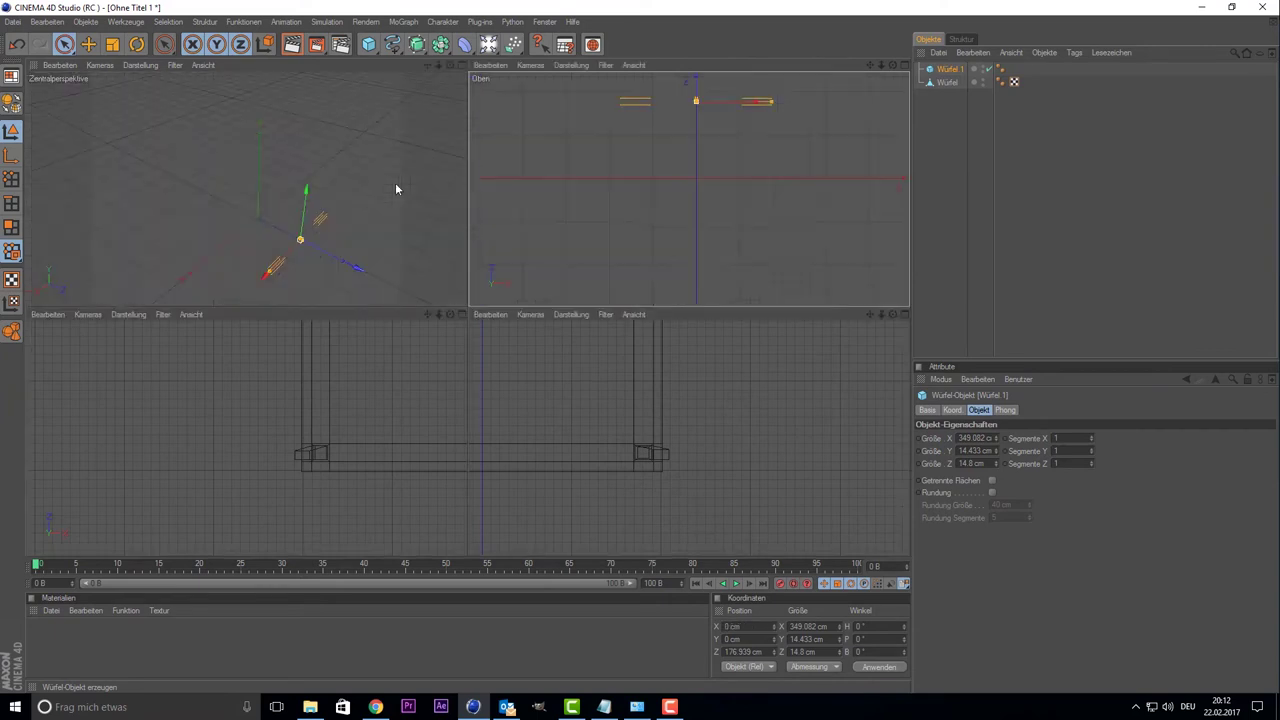
middle_click(395, 182)
mouse_move(893, 65)
left_mouse_down()
mouse_move(893, 45)
mouse_move(893, 80)
left_mouse_up()
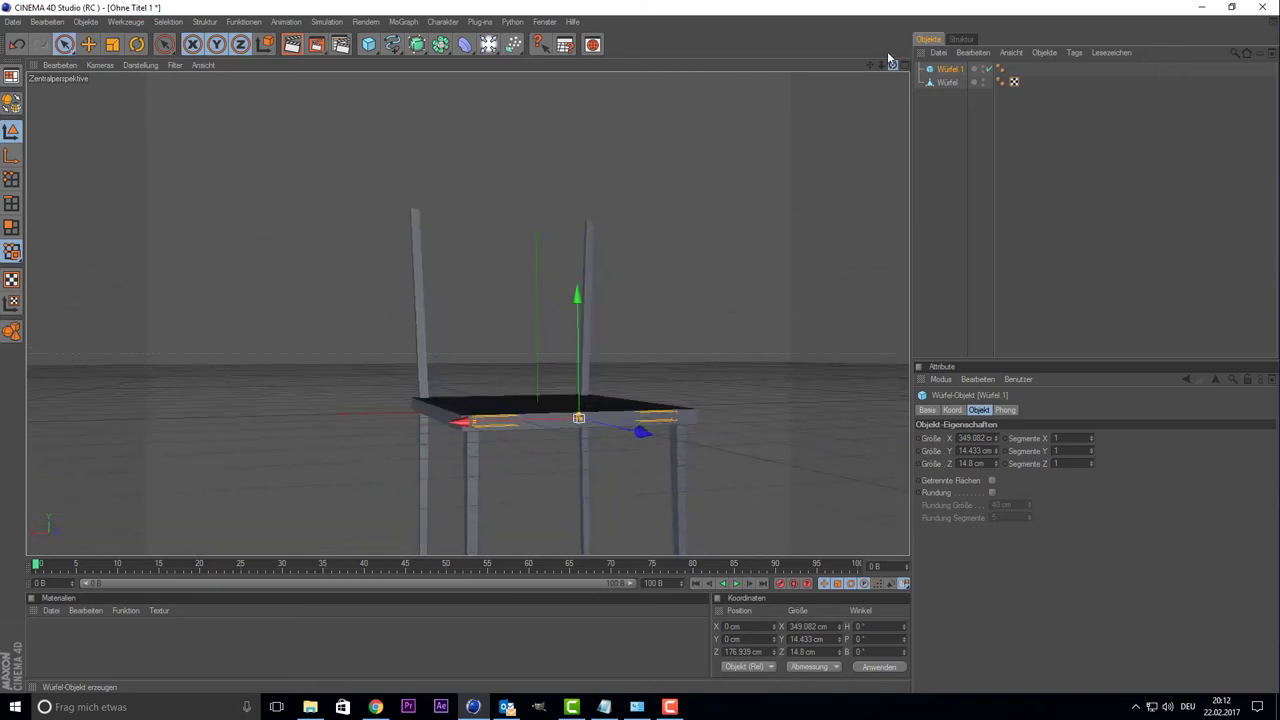
middle_click(536, 354)
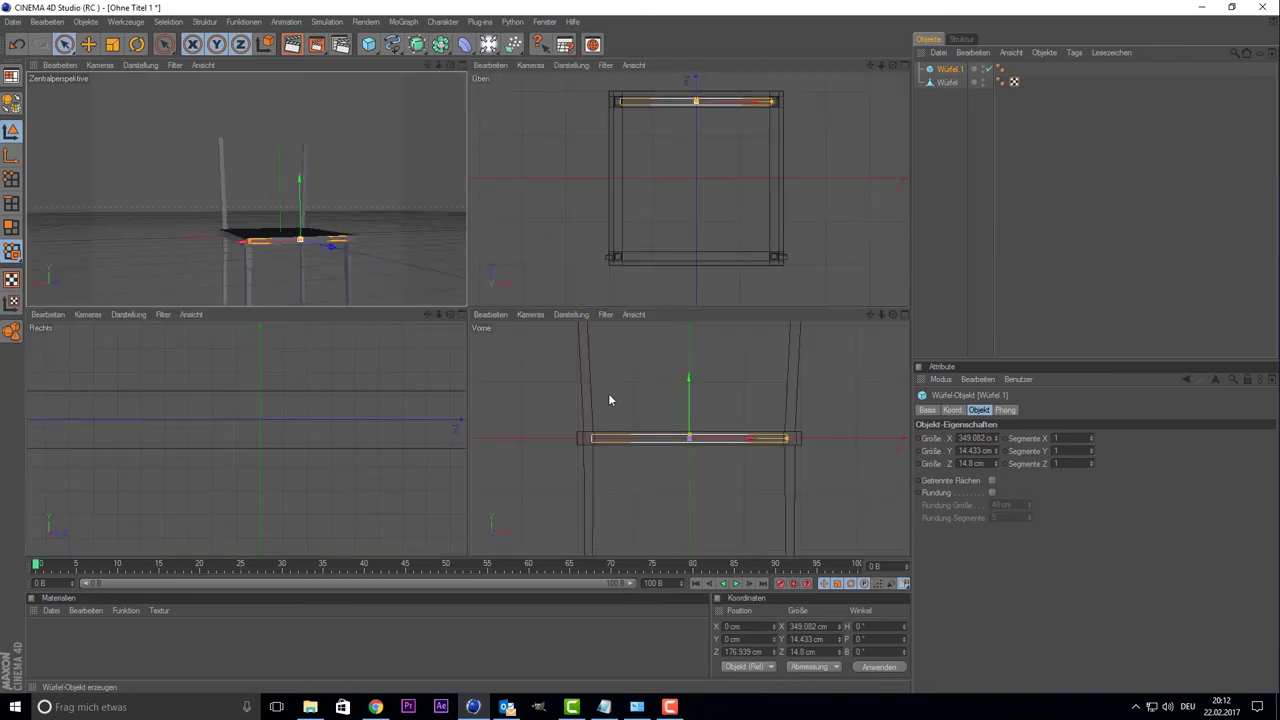
left_click_drag(692, 404, 689, 447)
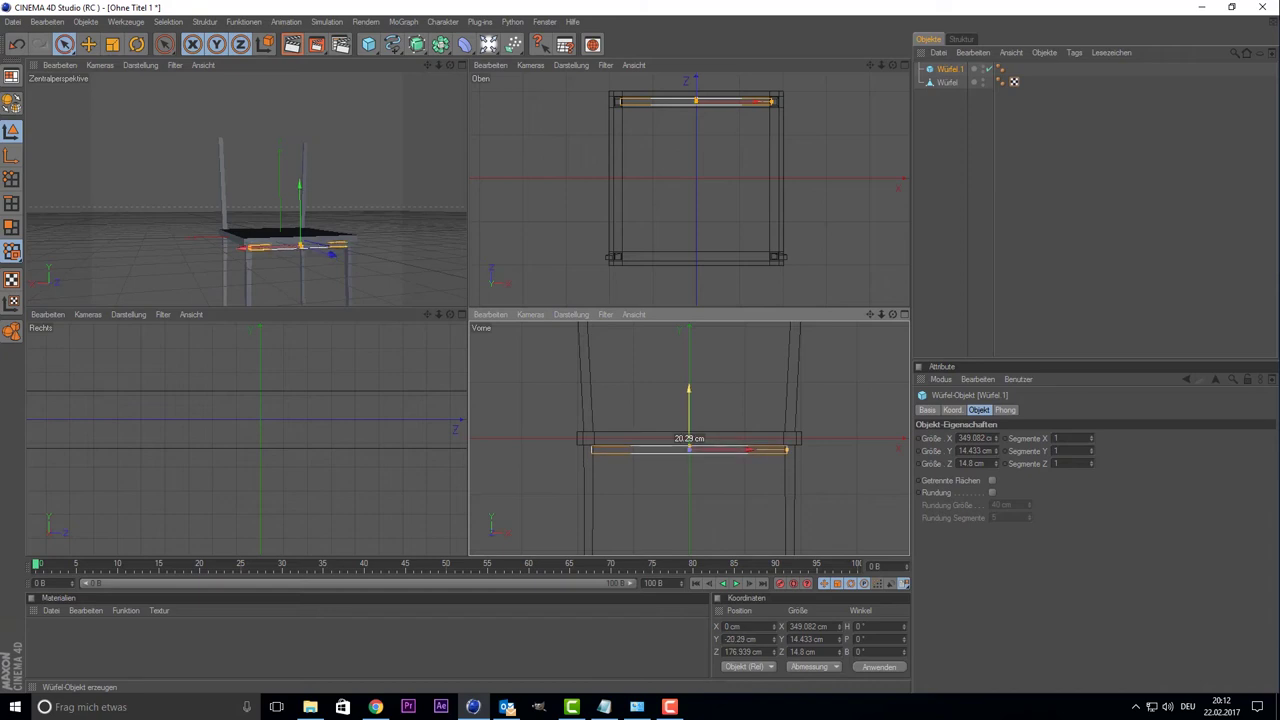
middle_click(254, 214)
left_click(606, 468)
- Orbit around the chair to inspect the rail from below, ending in Top view
scroll(590, 474, "up", 3)
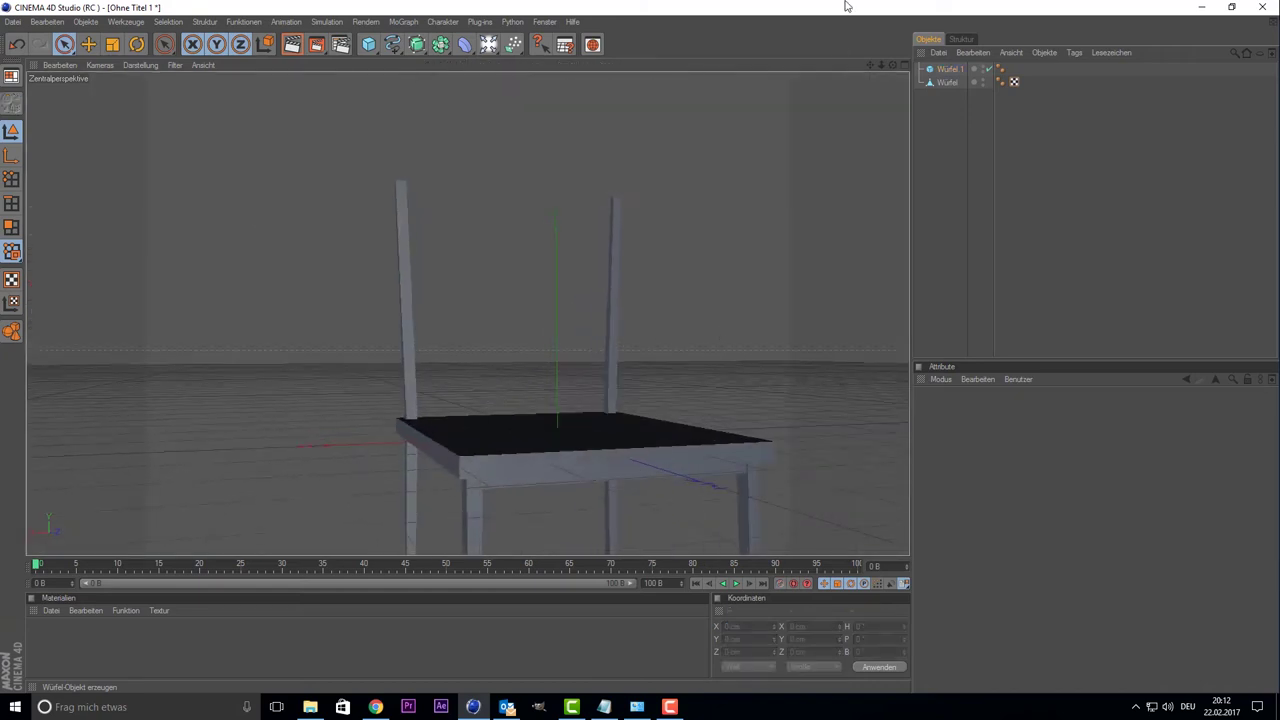
left_click_drag(873, 65, 858, 117)
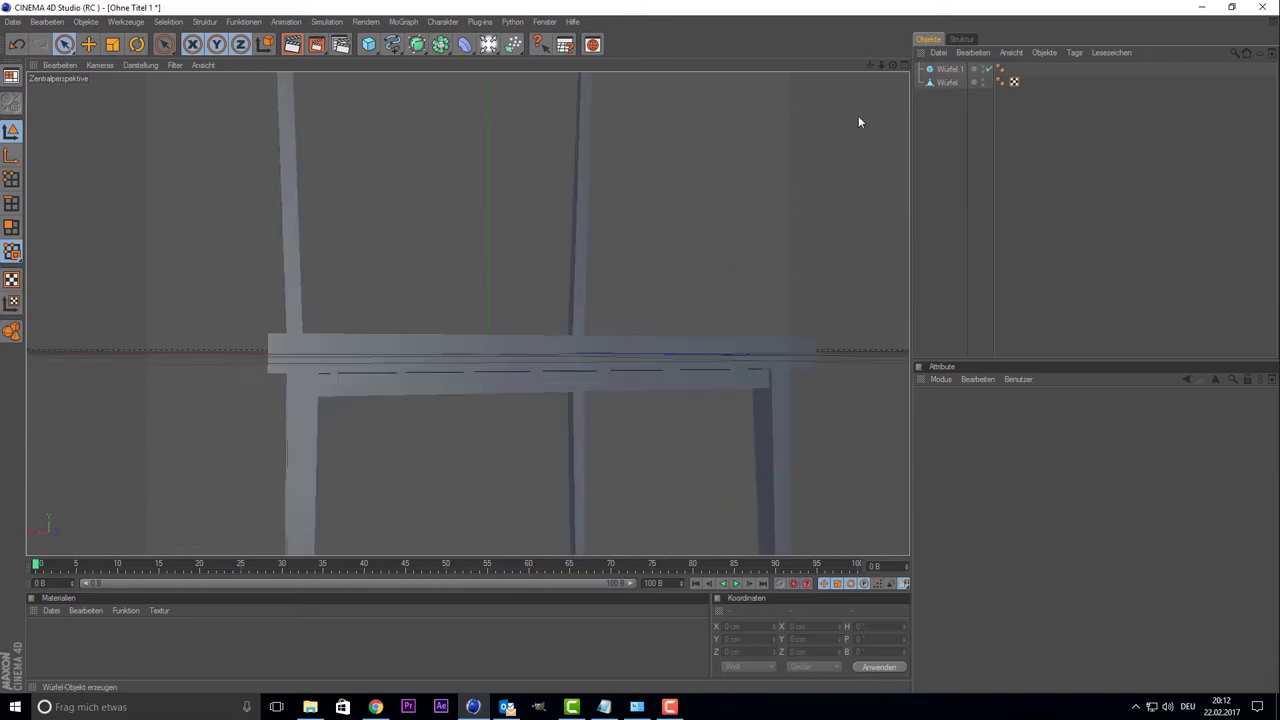
left_click_drag(896, 67, 643, 281)
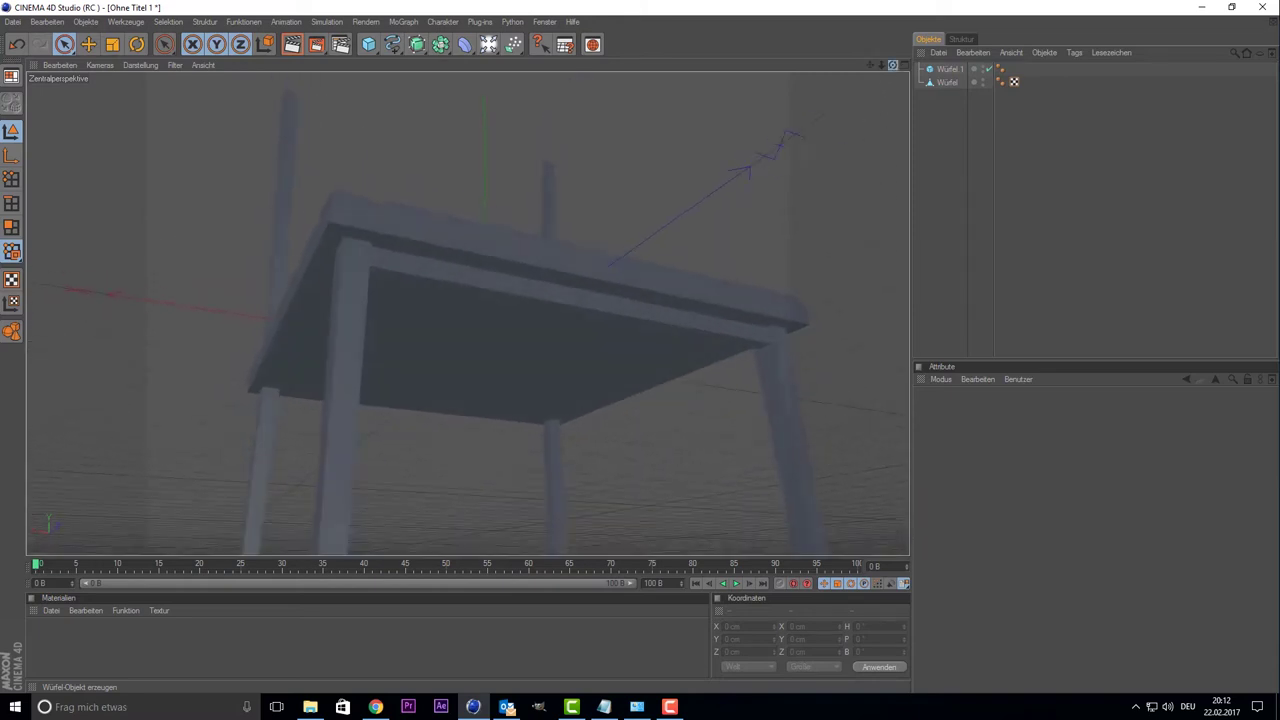
left_click(545, 334)
scroll(586, 362, "up", 2)
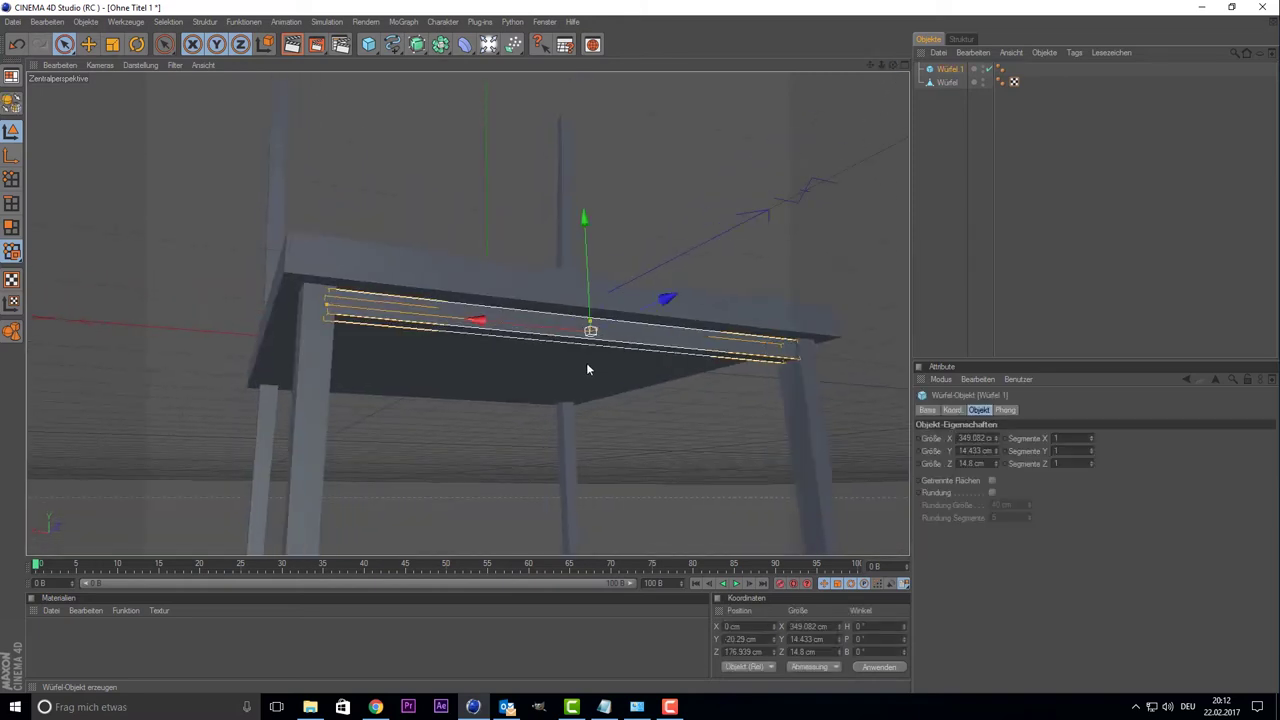
scroll(586, 362, "up", 2)
scroll(586, 362, "down", 2)
scroll(586, 362, "down", 3)
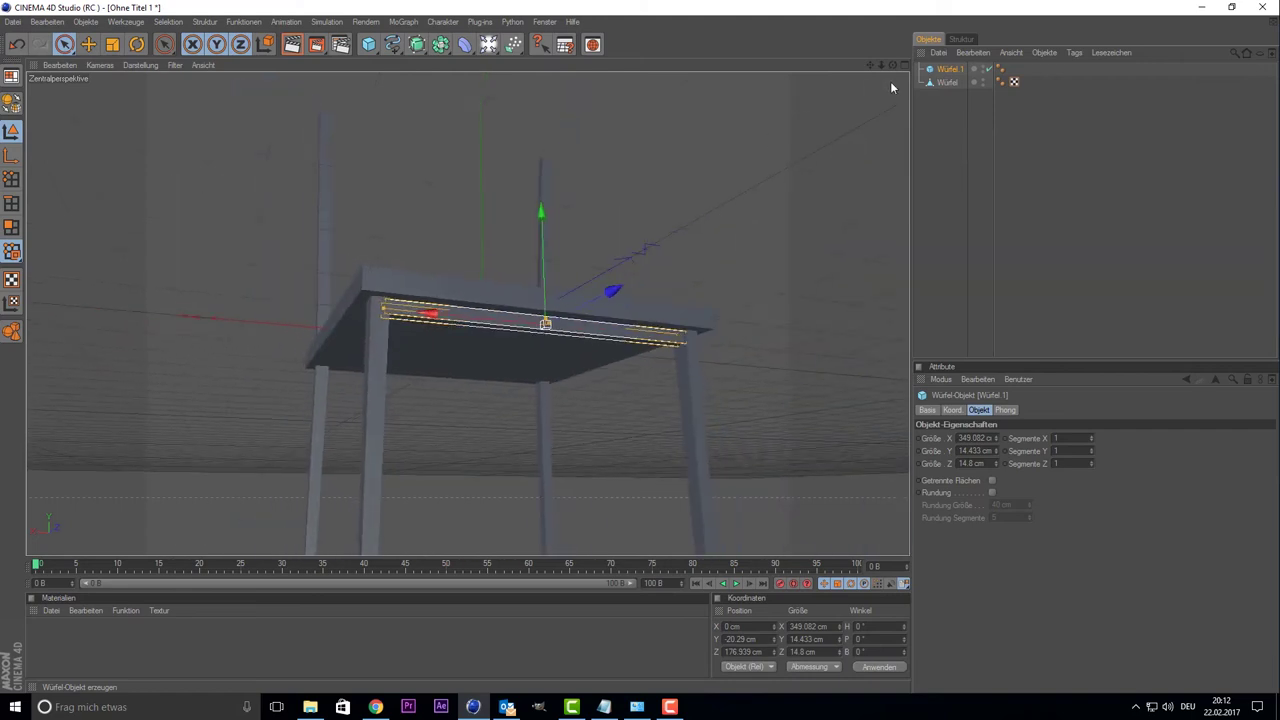
mouse_move(892, 66)
left_mouse_down()
mouse_move(850, 110)
mouse_move(762, 130)
left_mouse_up()
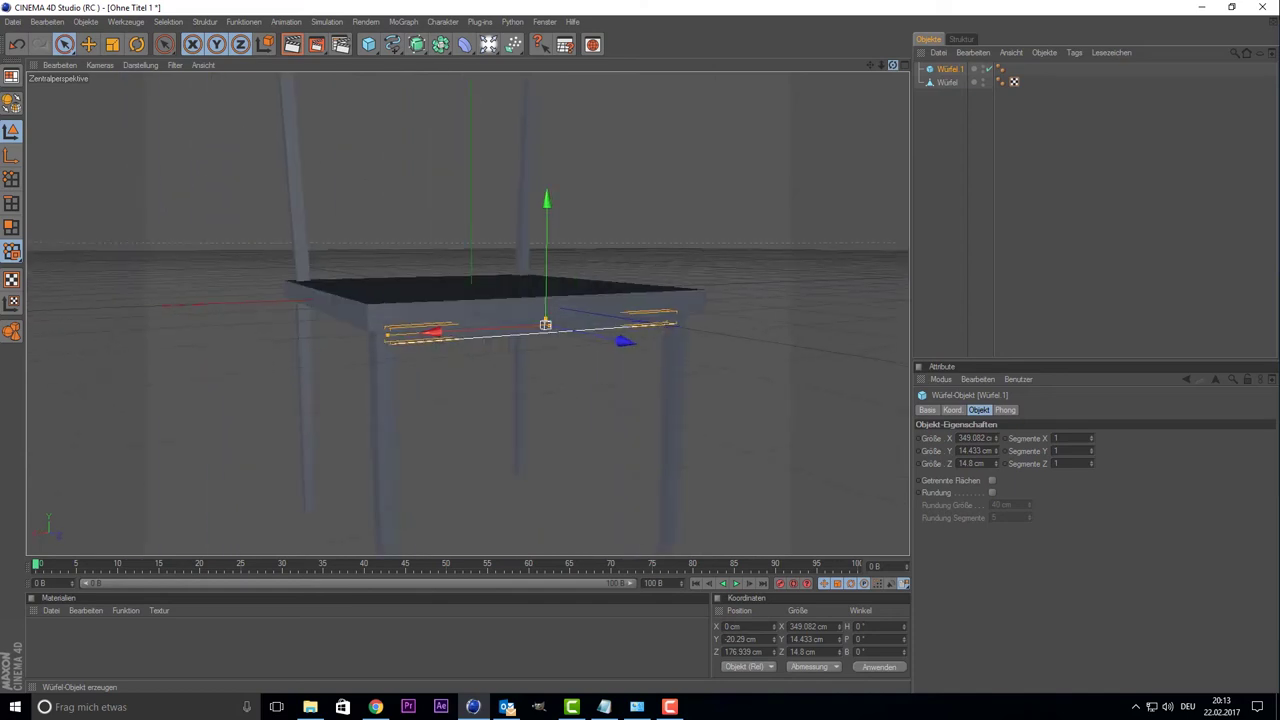
middle_click(762, 130)
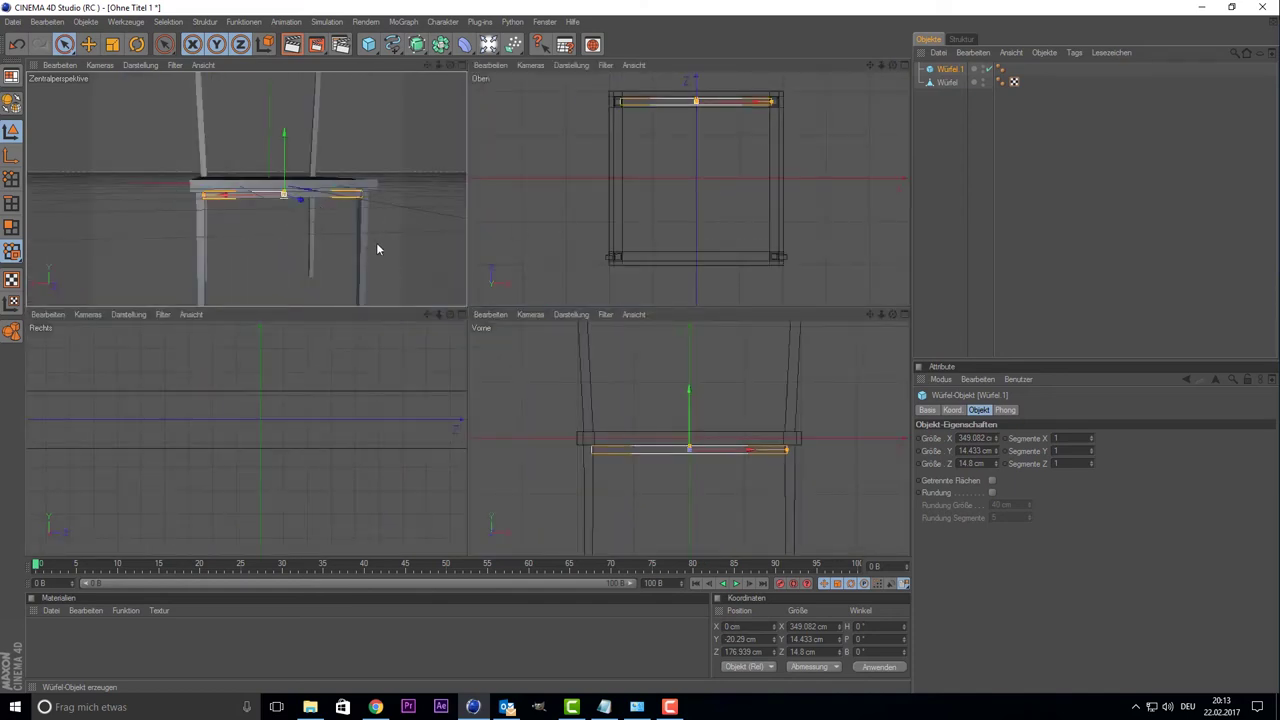
middle_click(674, 219)
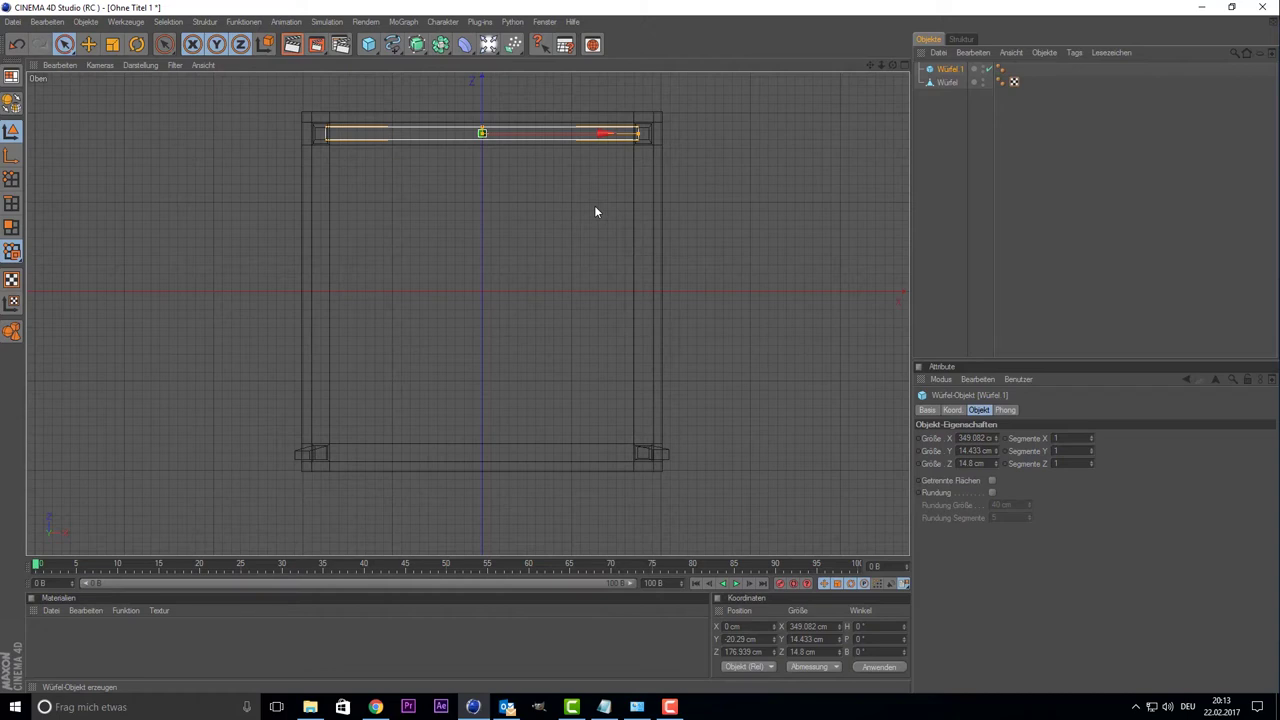
- Duplicate the rail and move the copy to the opposite seat edge
key("ctrl+c")
key("ctrl+v")
left_click_drag(487, 98, 481, 329)
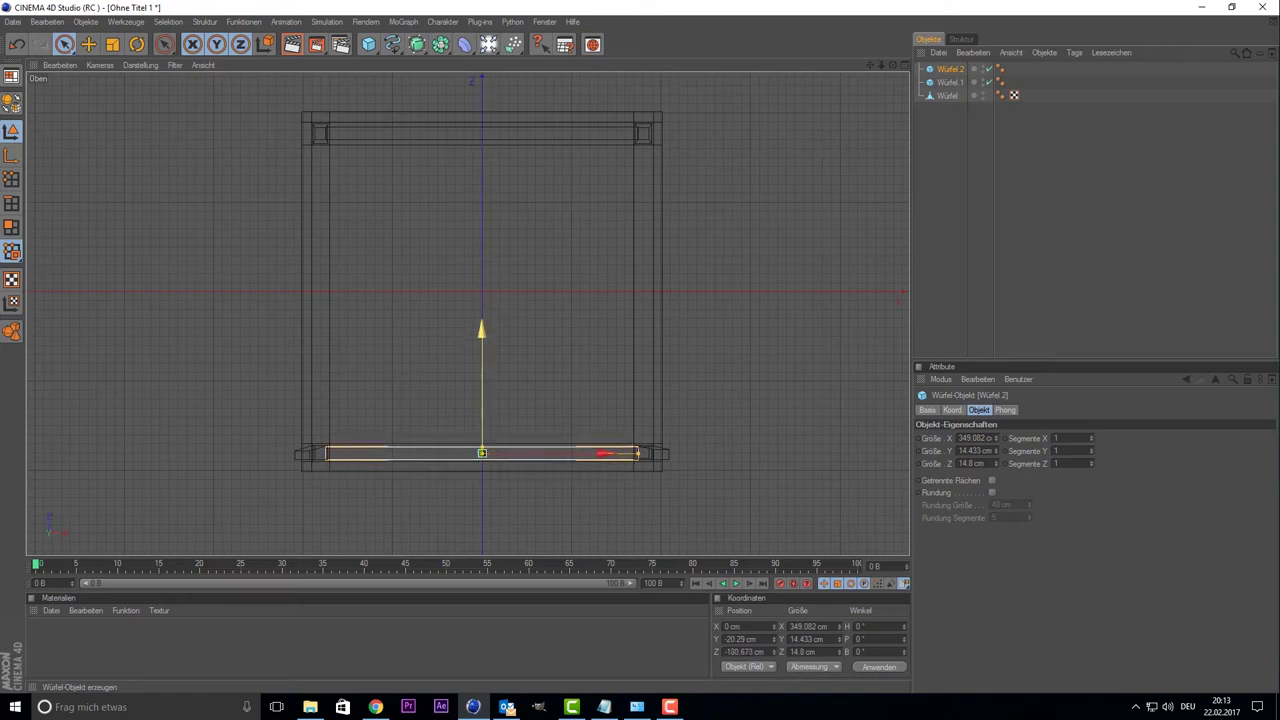
- Make another copy, rotate it to H 90°, and align it between the left legs
left_click_drag(481, 333, 481, 140, "ctrl")
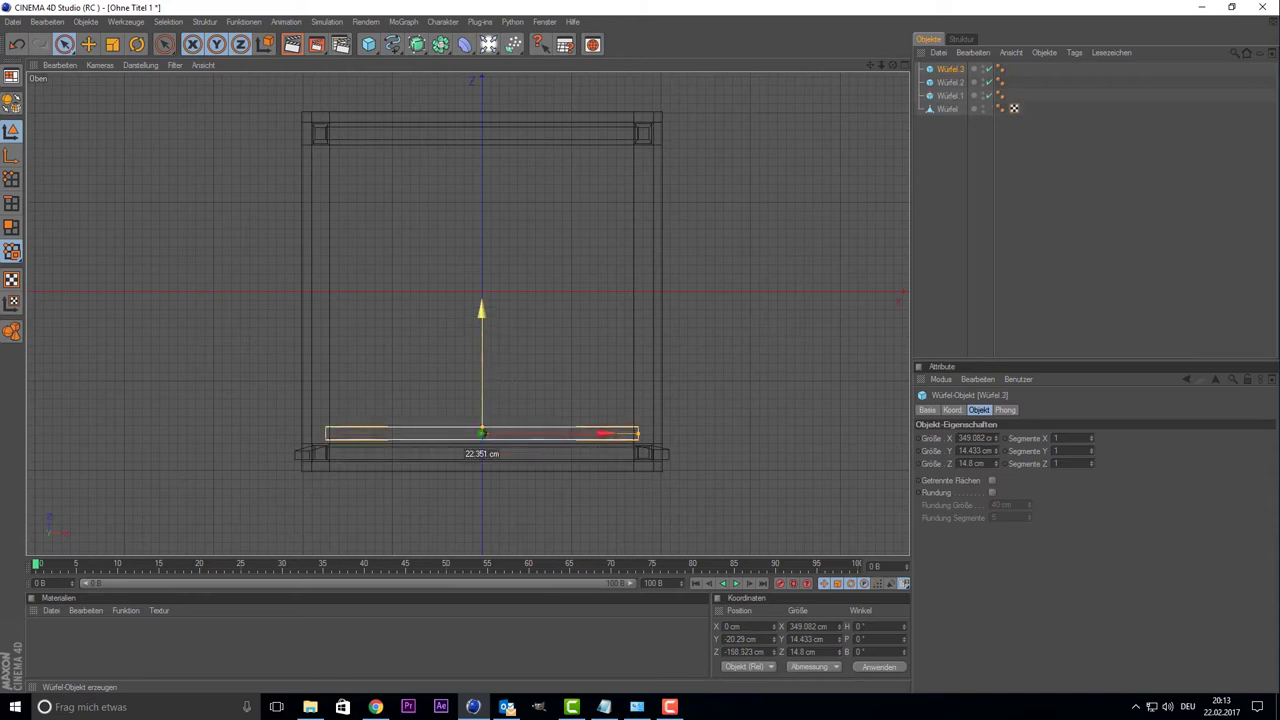
left_click(139, 45)
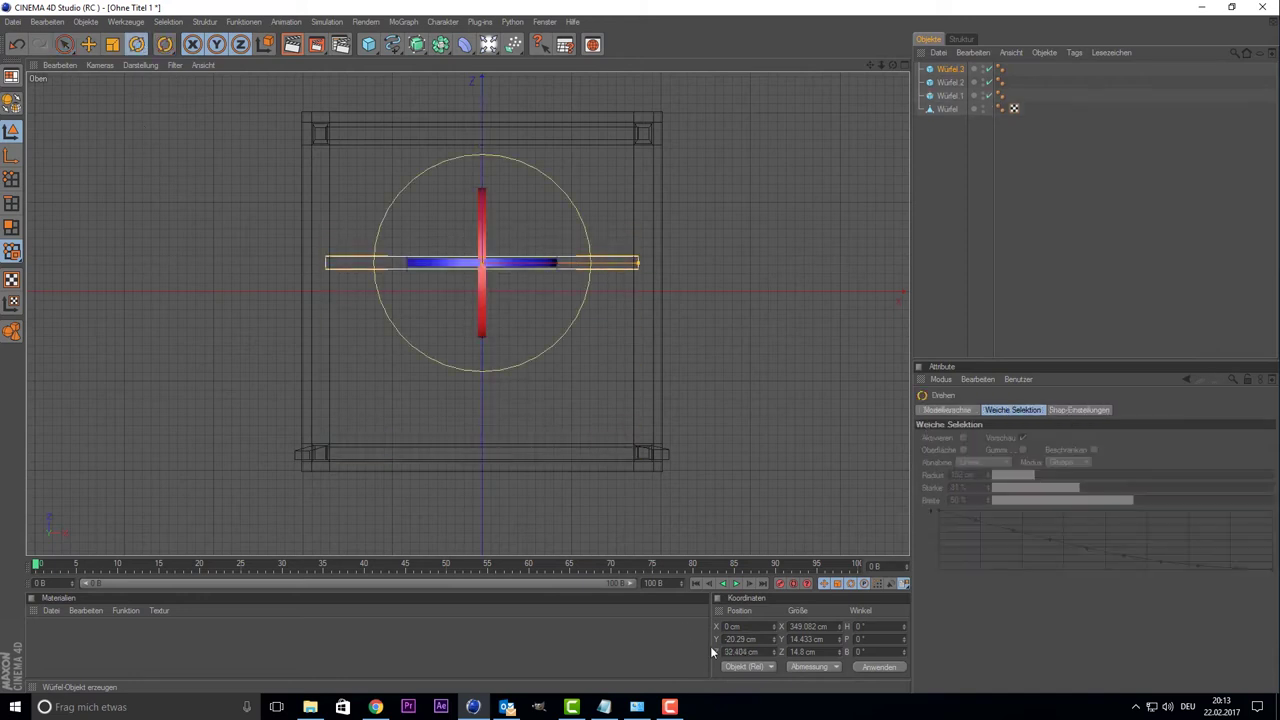
left_click(860, 626)
type("90")
key("Return")
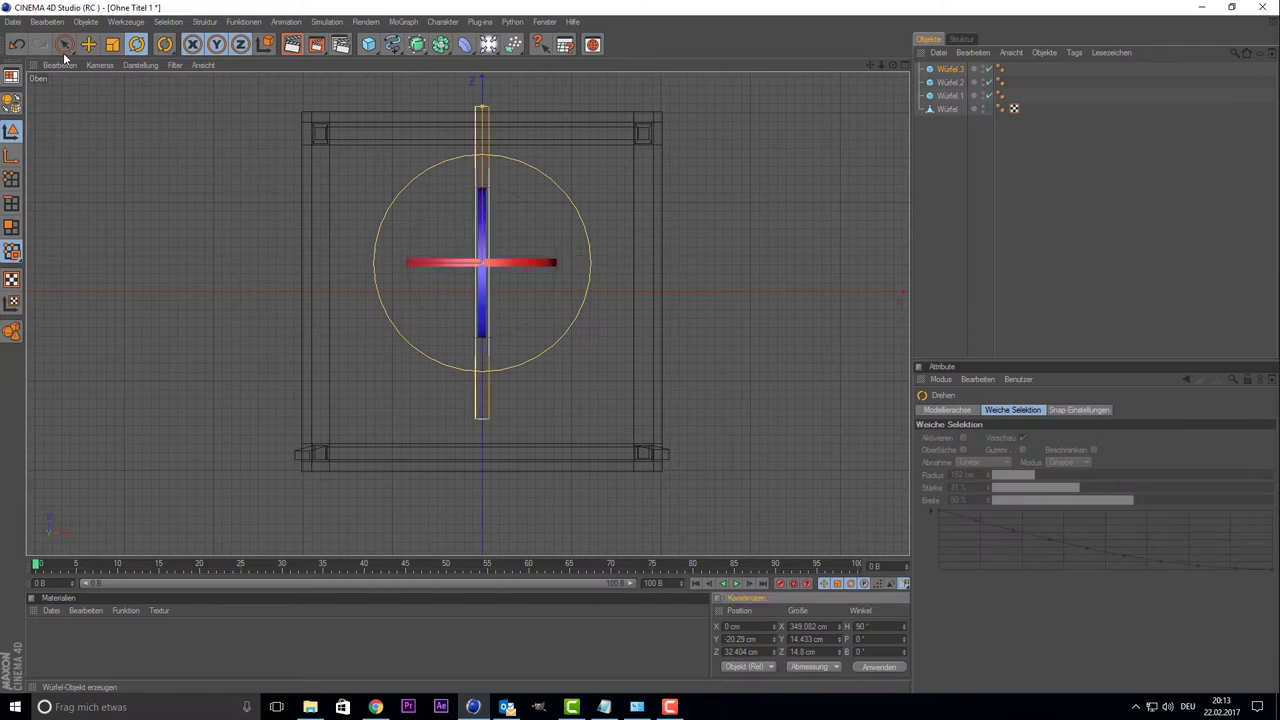
left_click(64, 46)
left_click_drag(425, 260, 260, 262)
left_click_drag(320, 211, 320, 242)
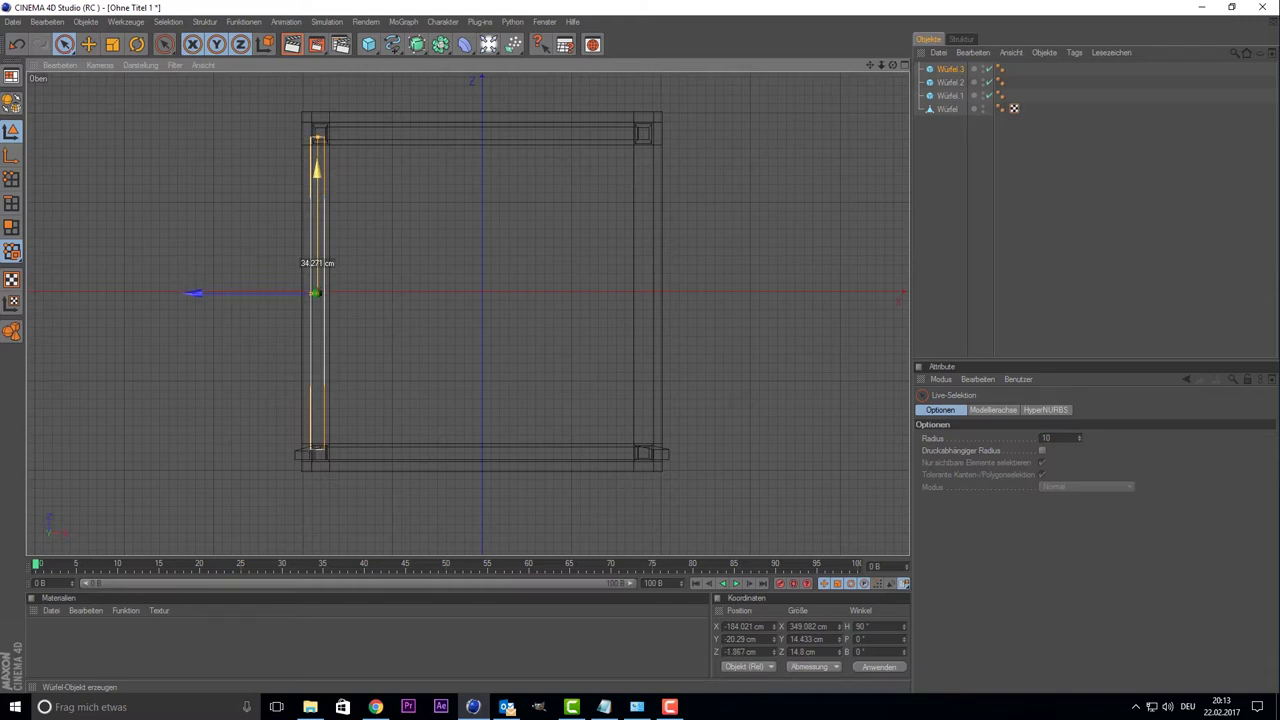
left_click_drag(319, 206, 319, 208)
left_click_drag(255, 294, 254, 294)
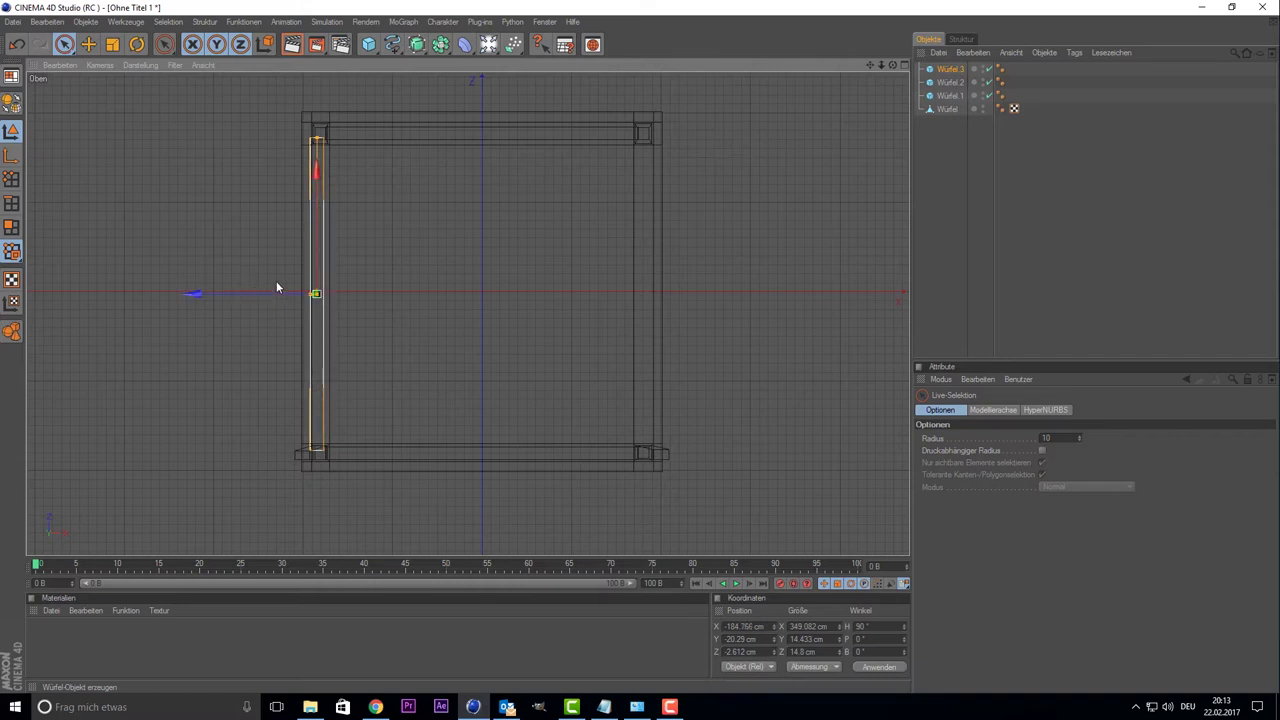
- Copy the left rail over to the right legs, then select all four rails
key("ctrl+c")
key("ctrl+v")
left_click_drag(255, 300, 582, 300)
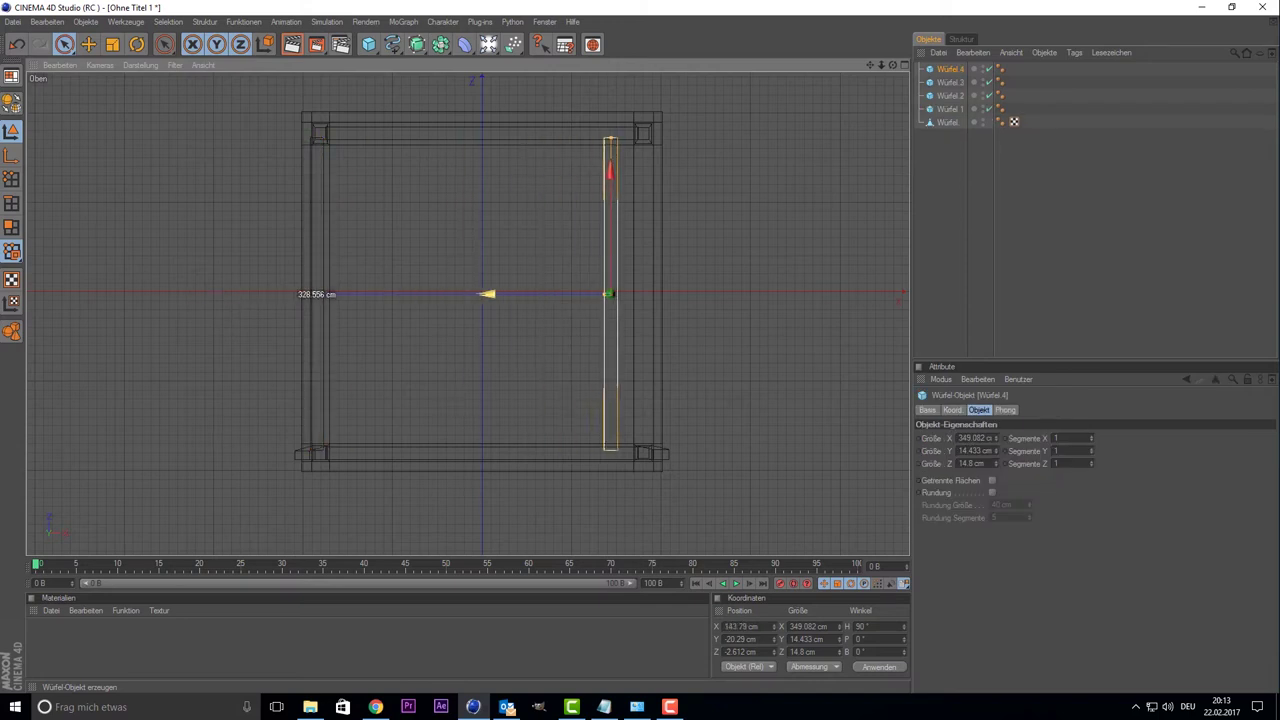
left_click_drag(300, 294, 304, 295)
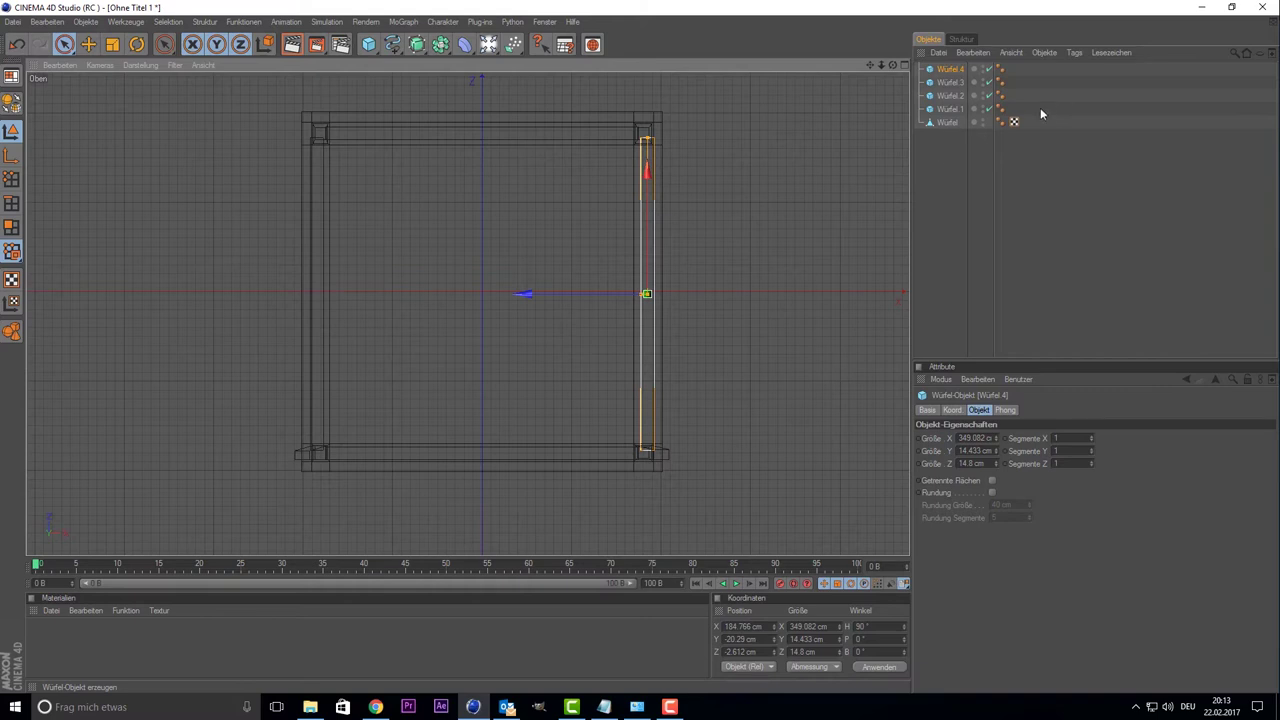
left_click_drag(1040, 114, 993, 63)
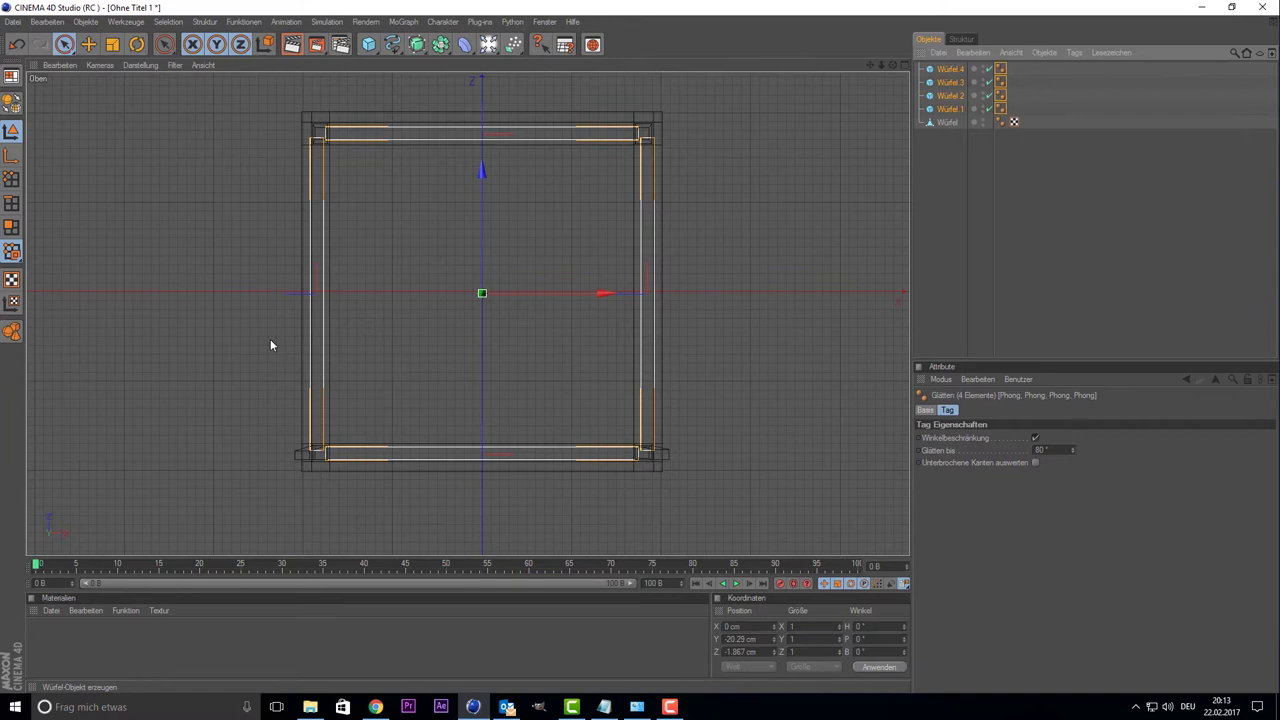
- Group the four rails with Alt+G and rename the main chair object to 'Stuhl'
key("alt+g")
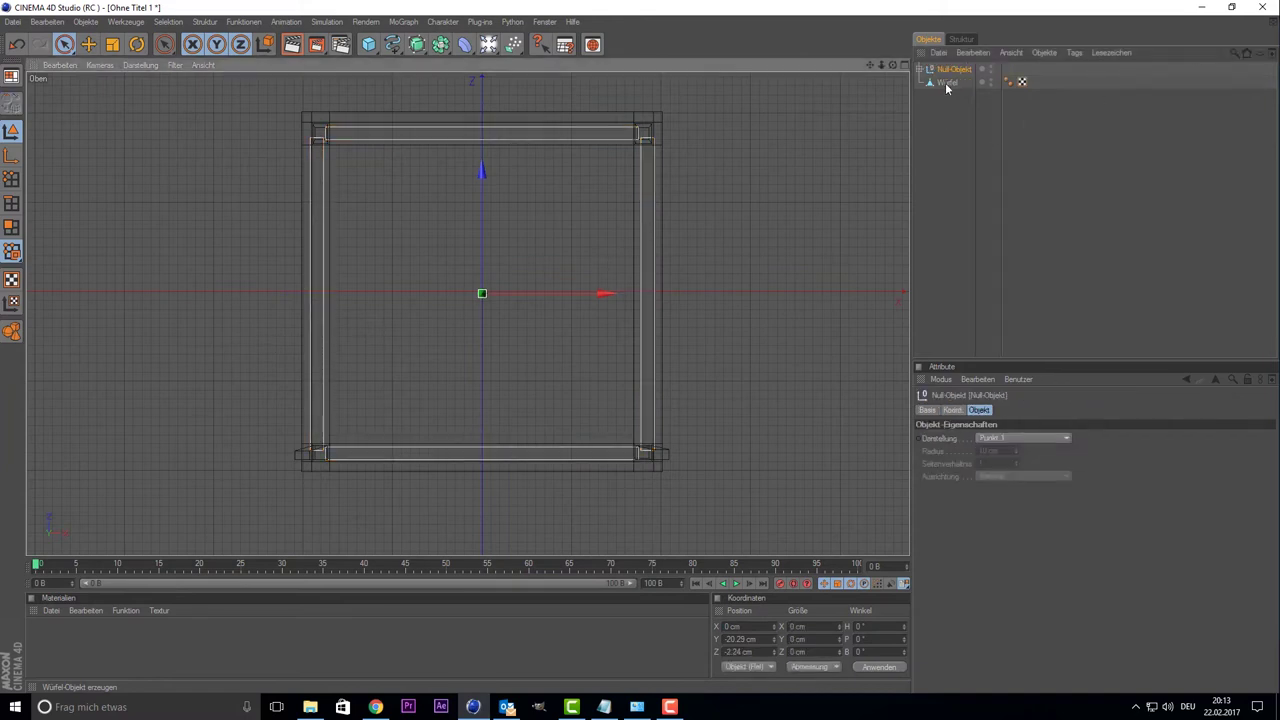
double_click(948, 82)
type("St")
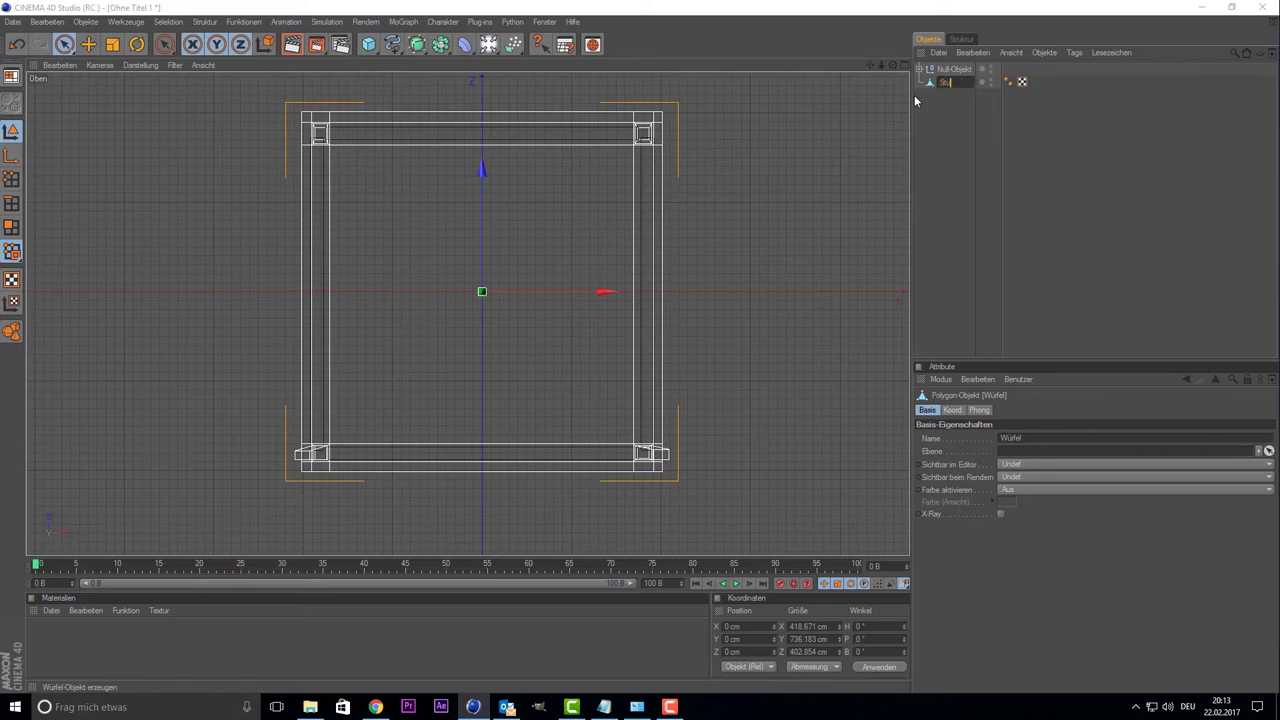
key("Return")
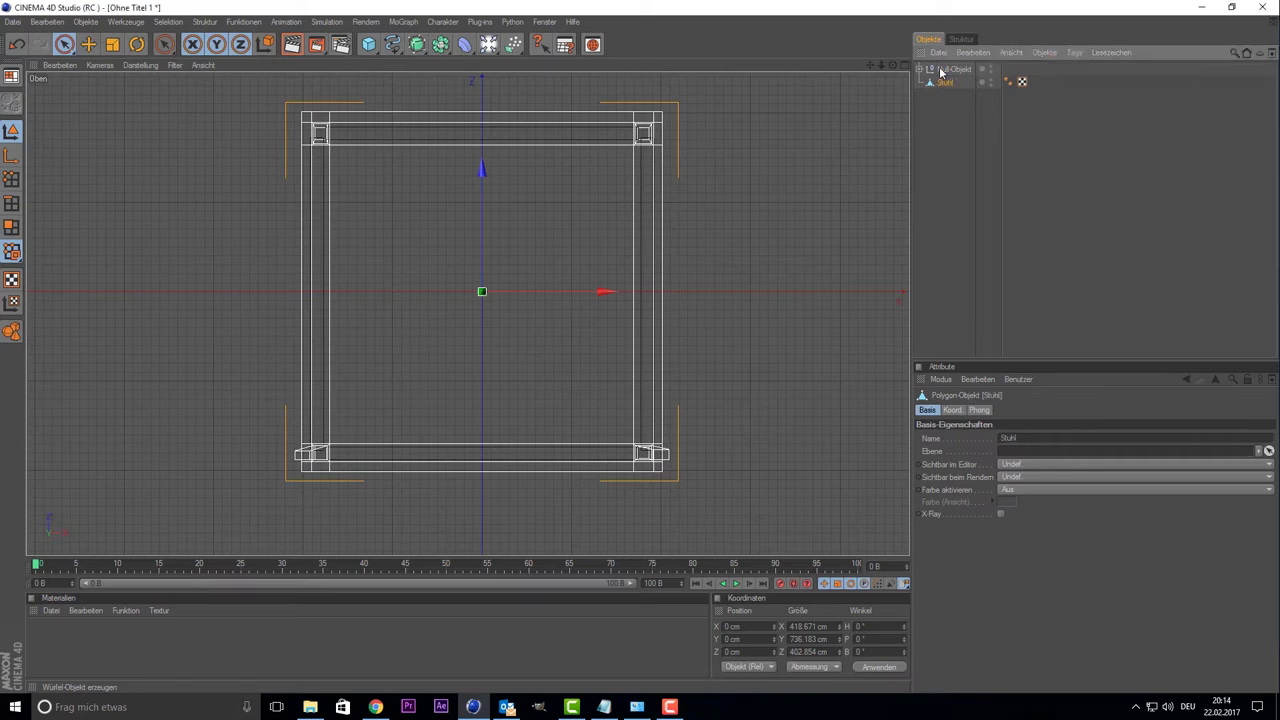
- Group the crossbars under a new null, Null-Objekt.1, and restore the four-view layout
left_click(918, 70)
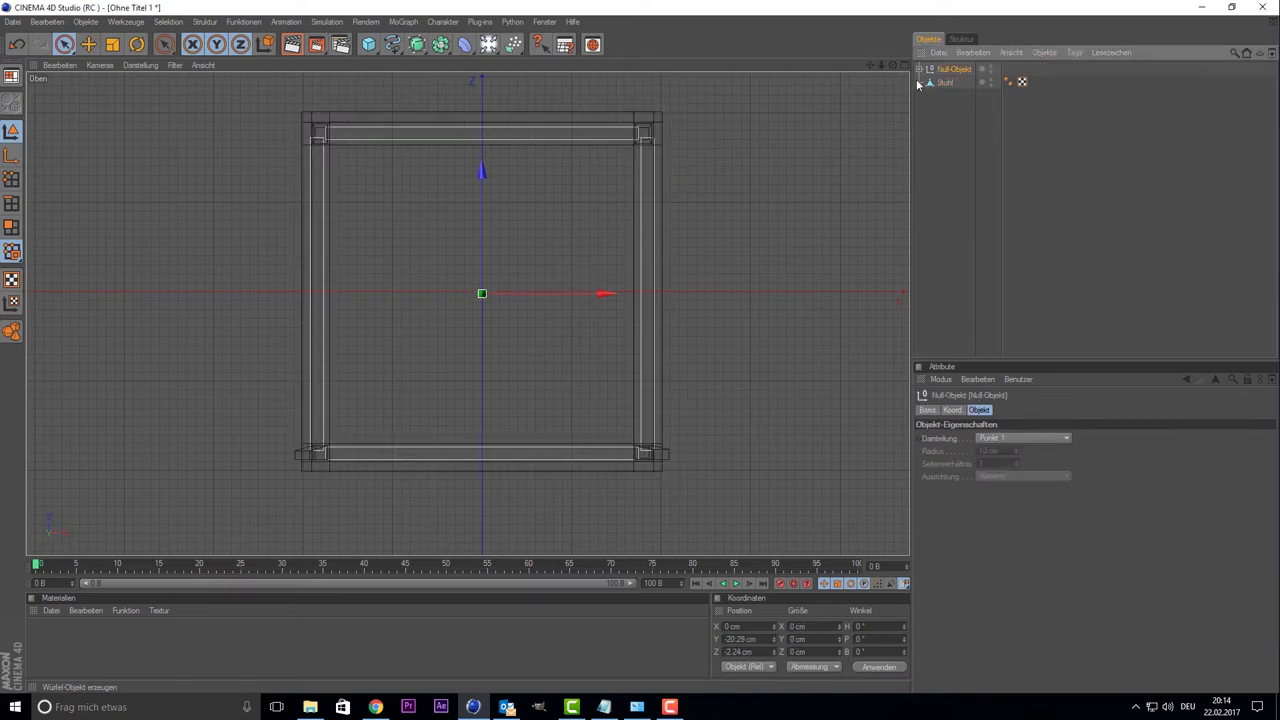
left_click(490, 210)
key("alt+g")
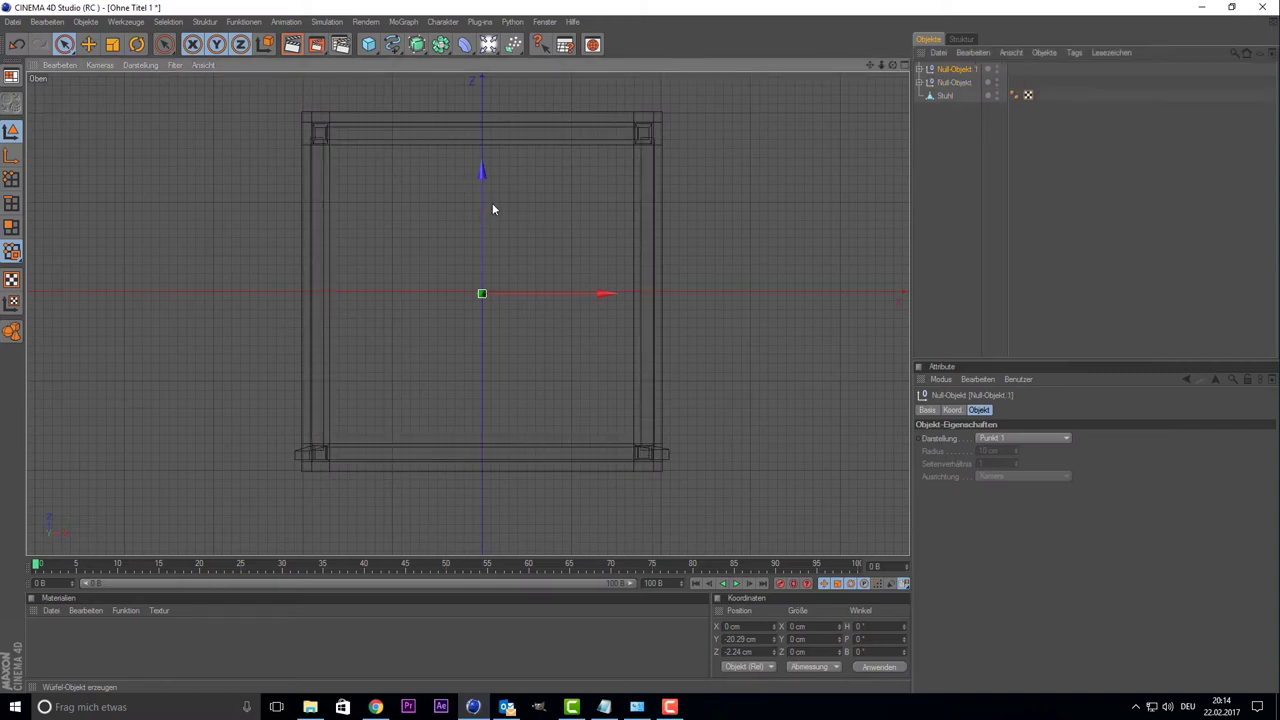
left_click(943, 71)
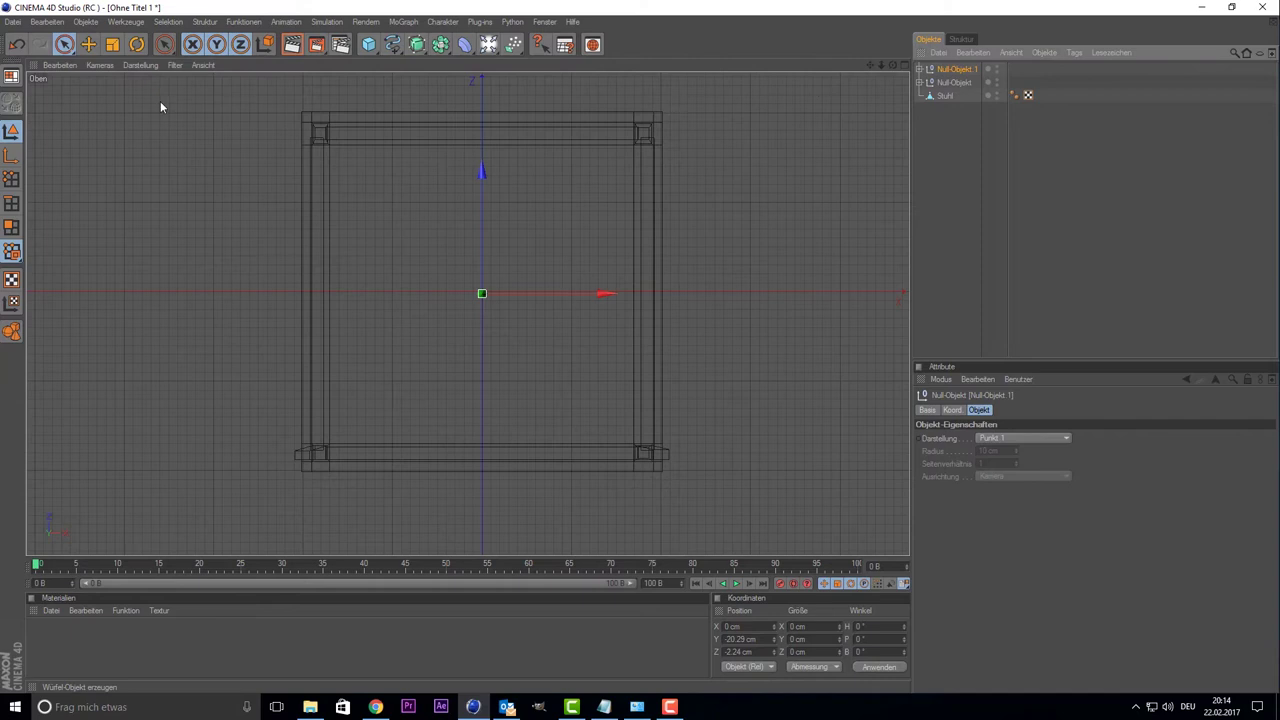
left_click(64, 45)
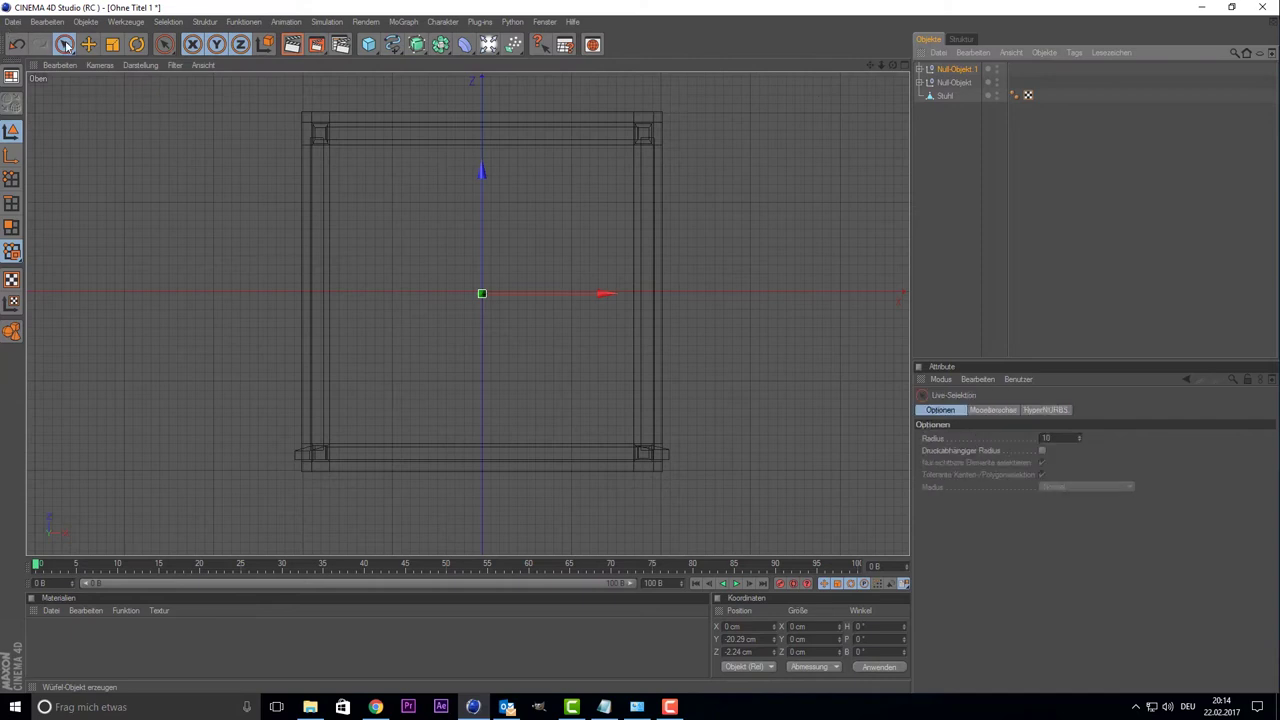
middle_click(241, 330)
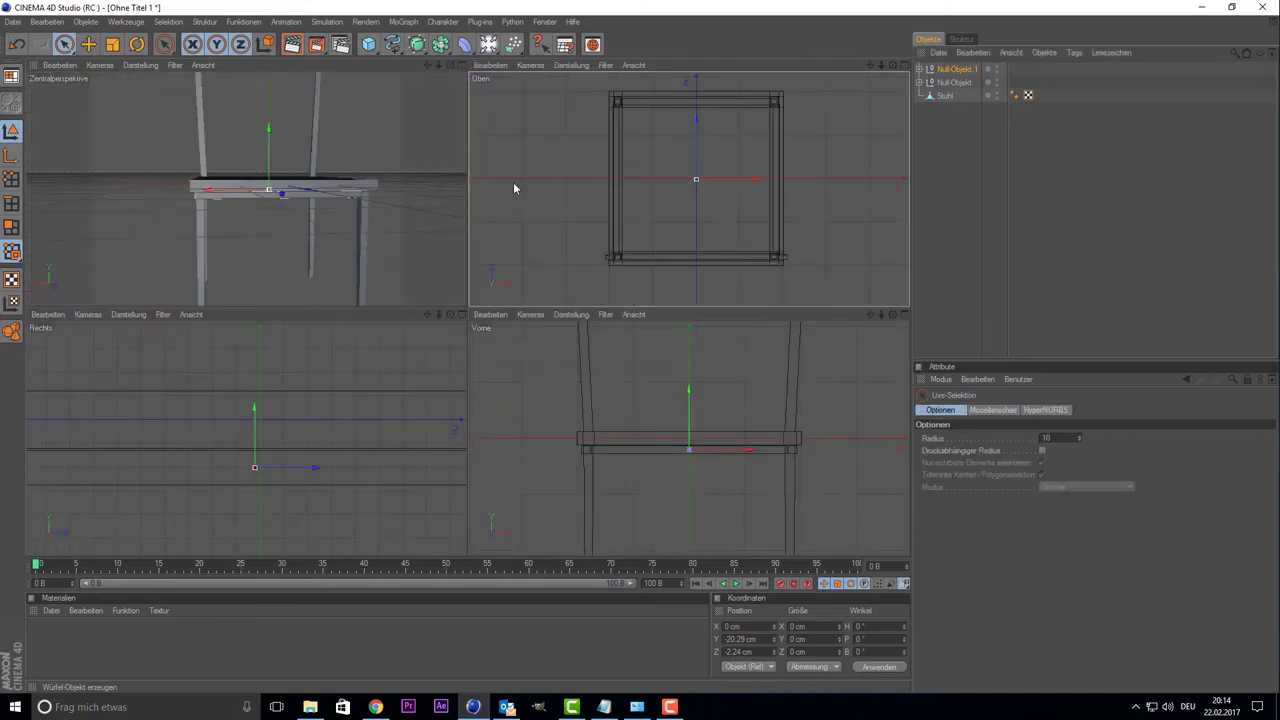
- Drag the crossbar null down the legs to Y -134.821 cm, checking it in perspective
left_click_drag(269, 160, 270, 250)
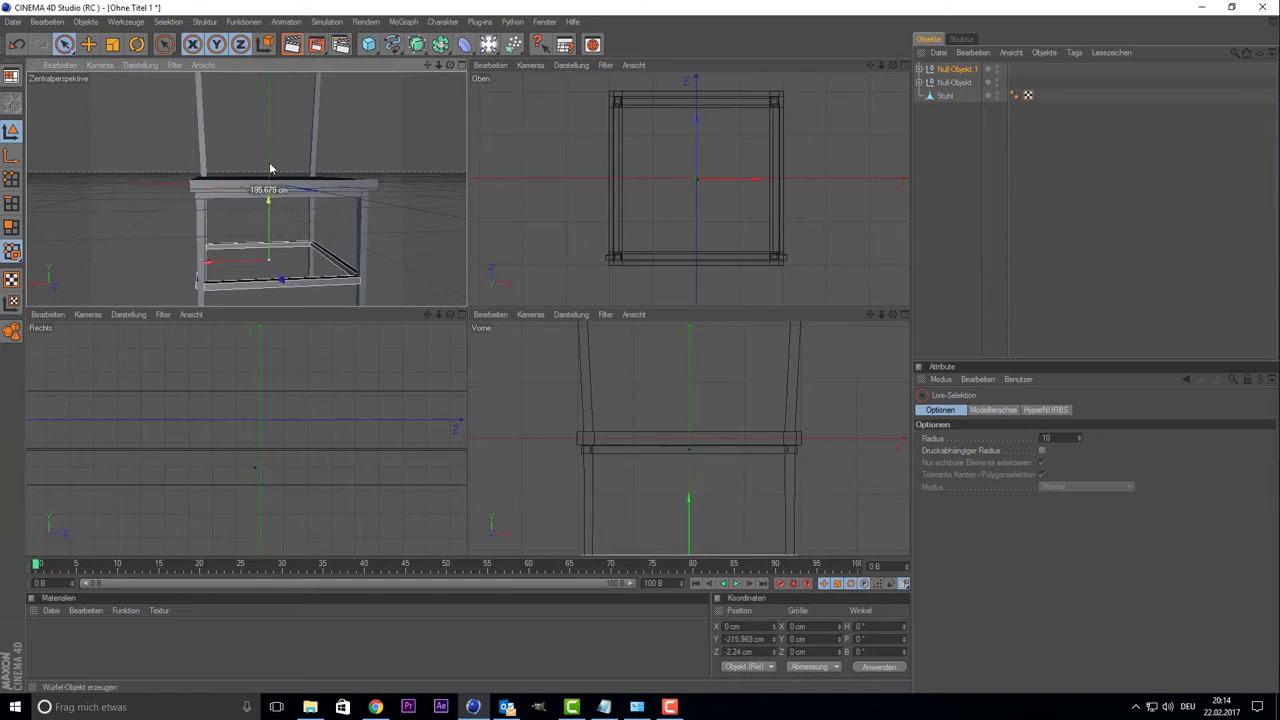
middle_click(184, 181)
left_click_drag(366, 396, 493, 305, "alt")
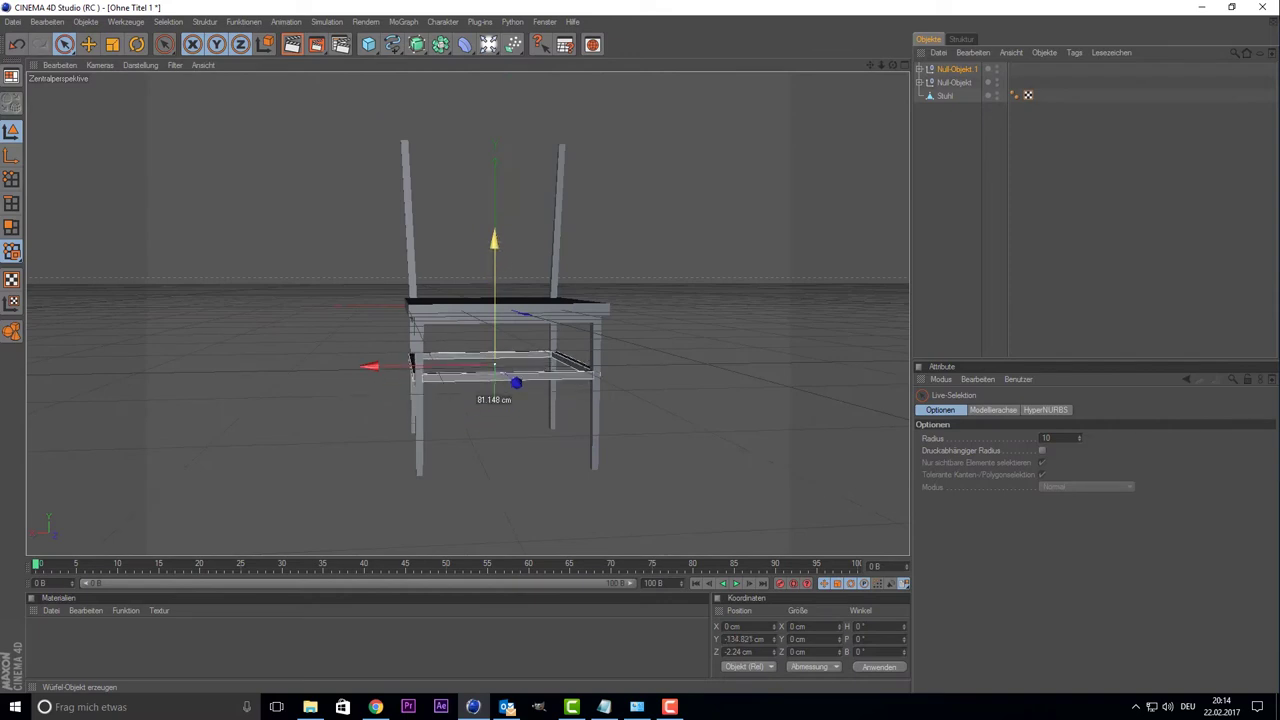
left_click_drag(893, 64, 860, 88)
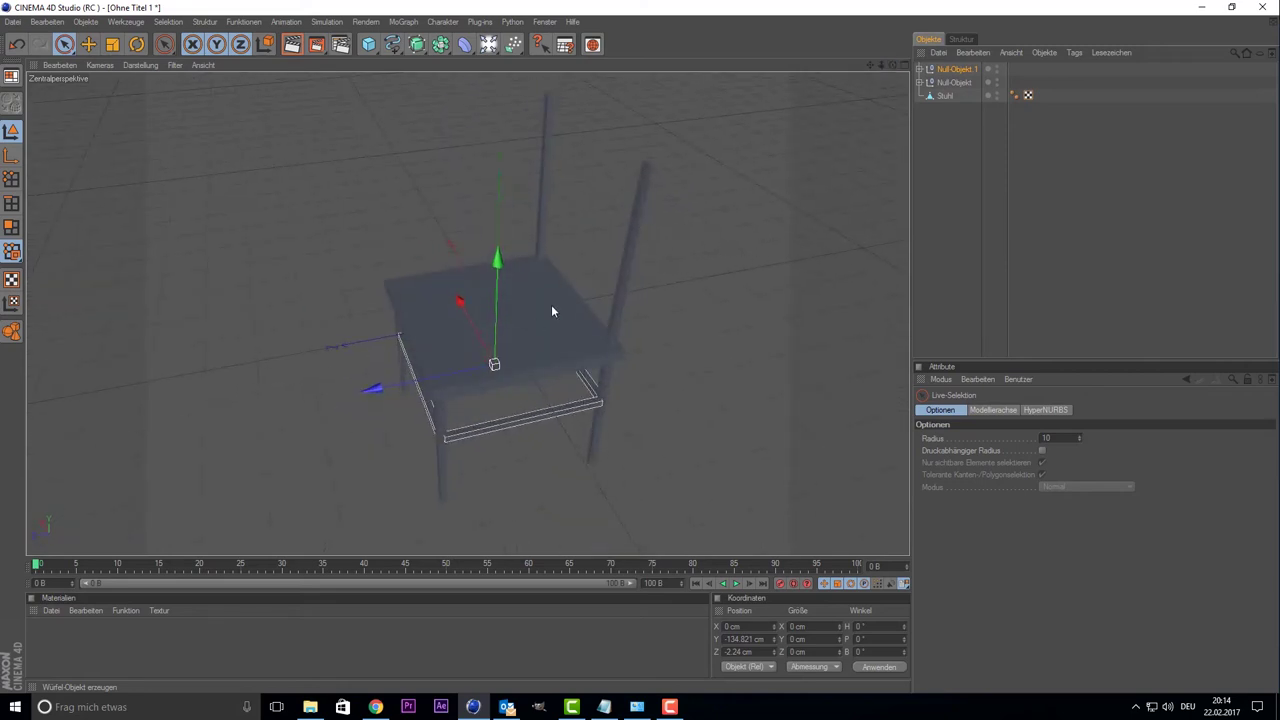
middle_click(654, 270)
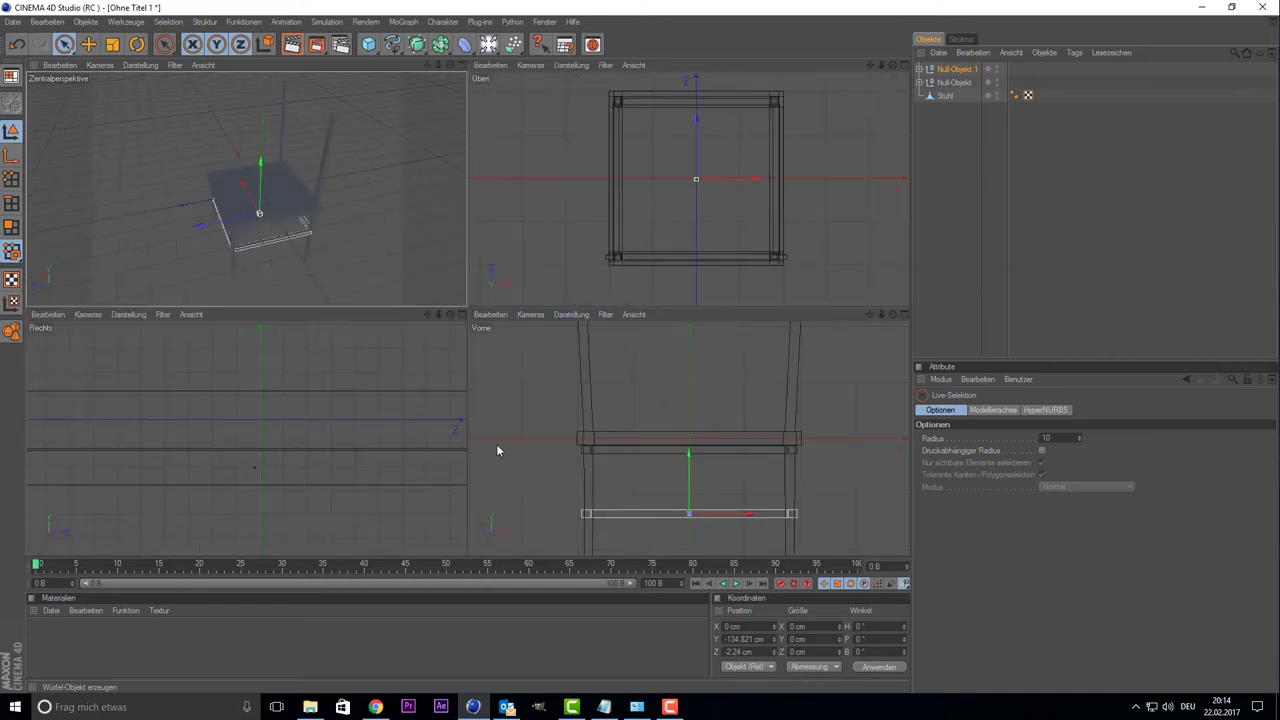
middle_click(644, 141)
middle_click(645, 141)
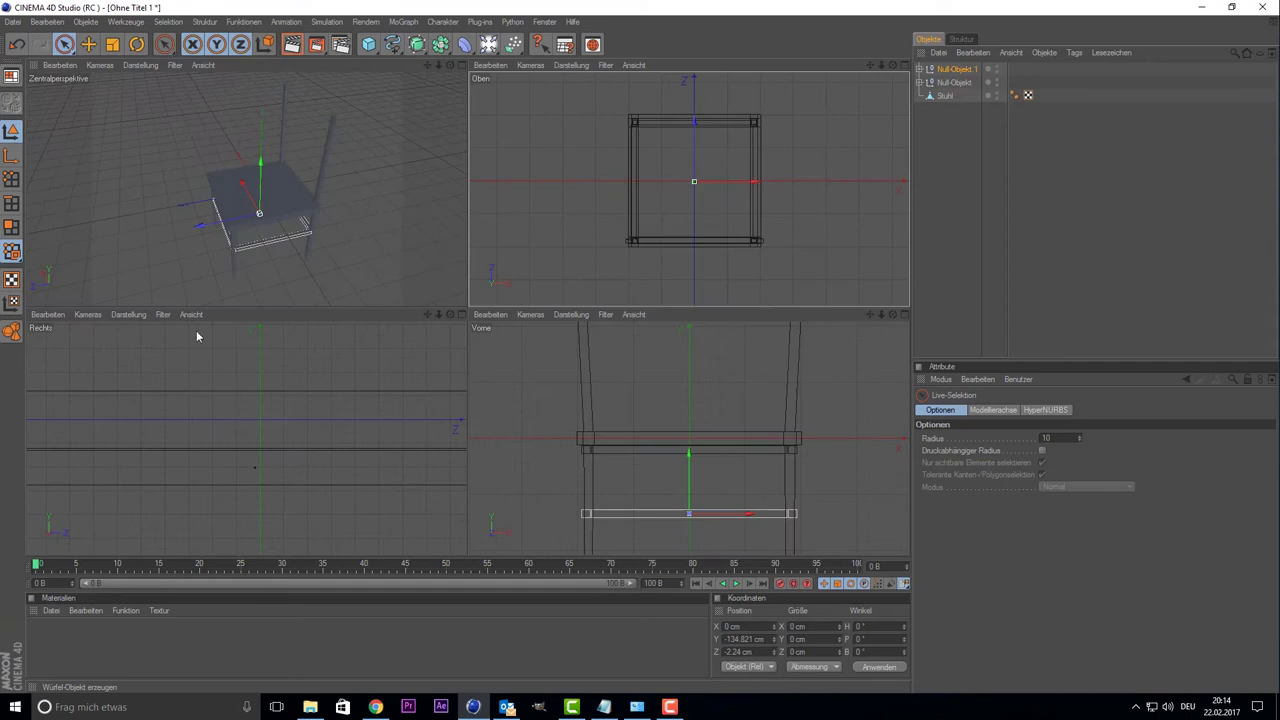
- Inspect the seat rungs by selecting them and orbiting to a low side view
left_click(641, 458)
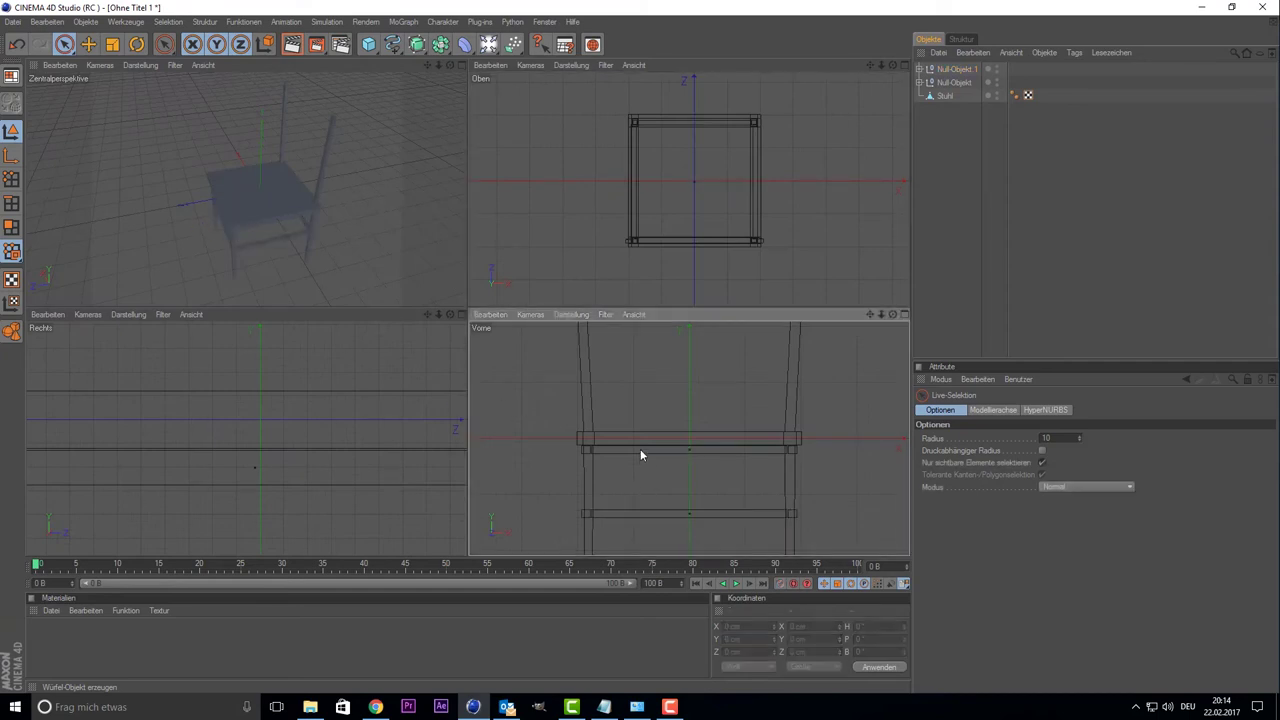
scroll(152, 452, "down", 3)
scroll(152, 452, "down", 3)
scroll(137, 448, "down", 2)
left_click(156, 448)
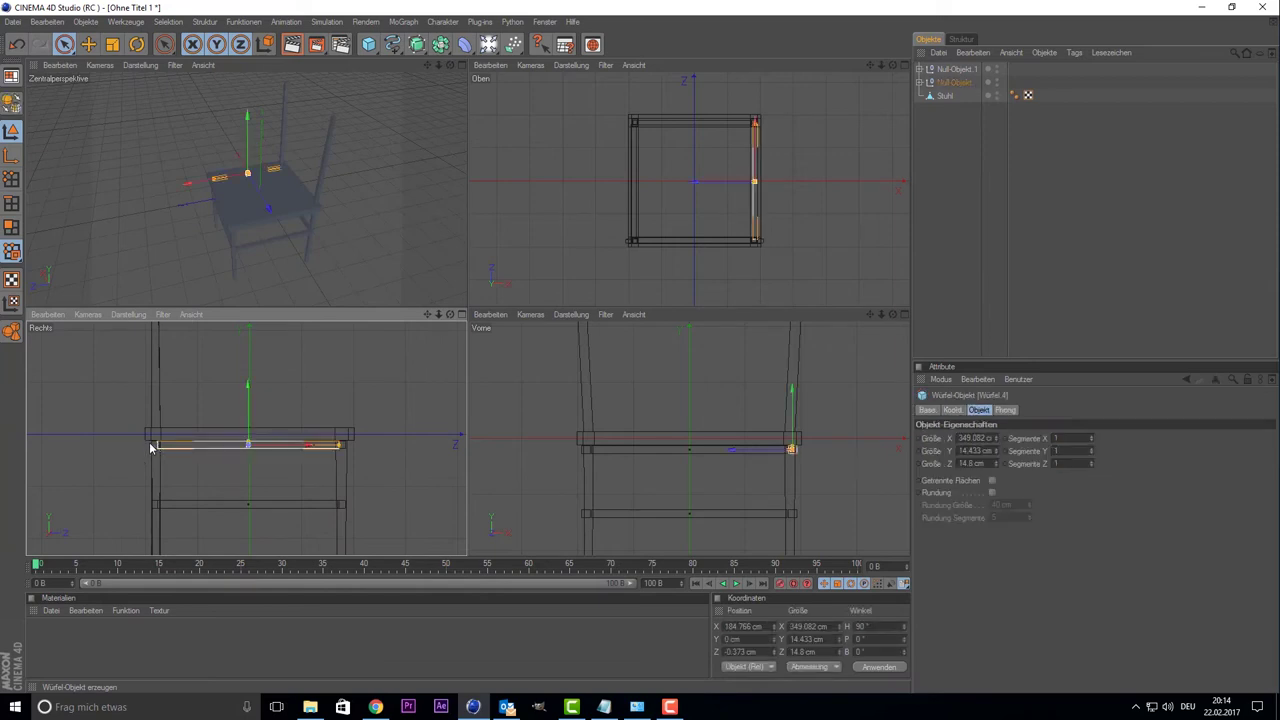
left_click(150, 448)
left_click(152, 449)
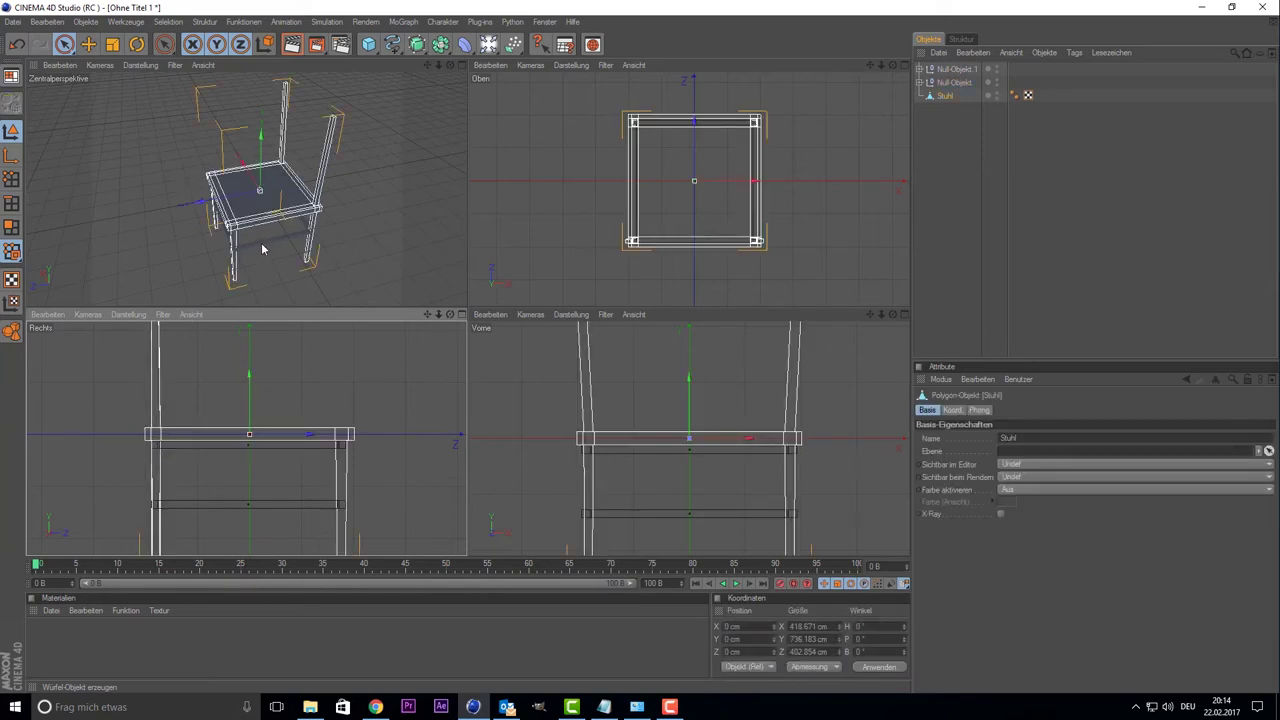
mouse_move(449, 66)
left_mouse_down()
mouse_move(438, 66)
mouse_move(468, 134)
left_mouse_up()
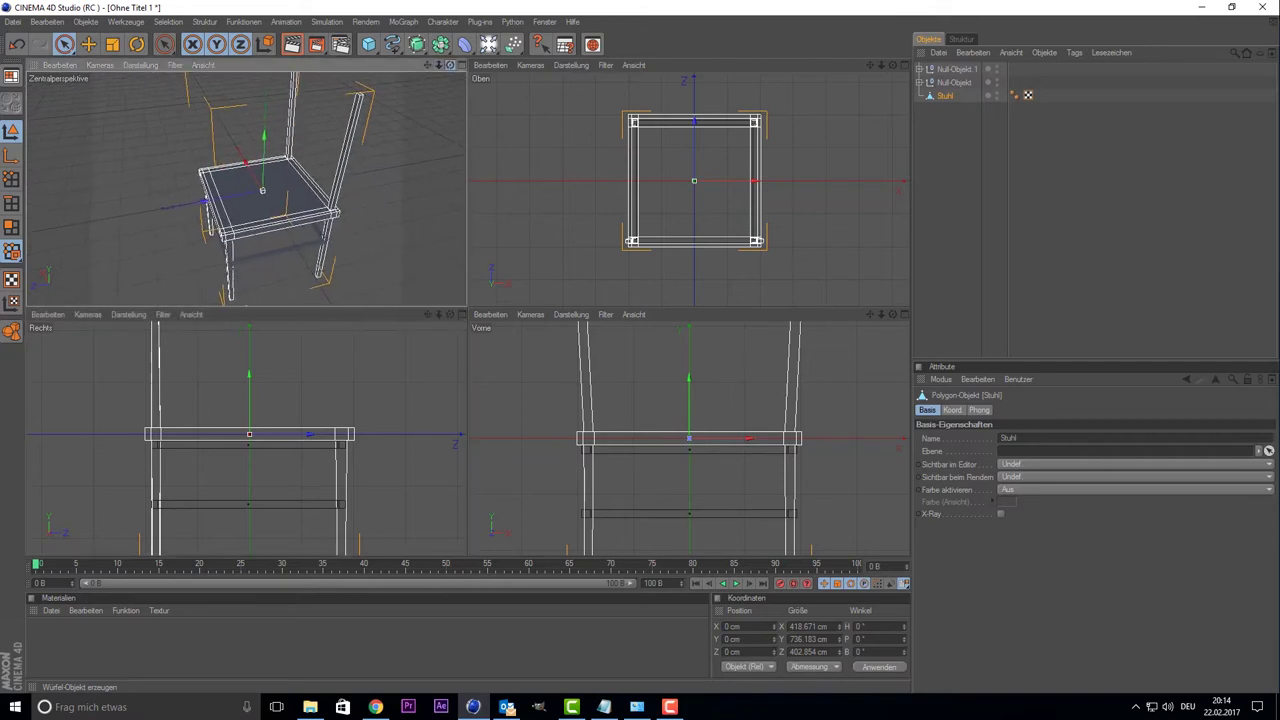
scroll(305, 230, "up", 2)
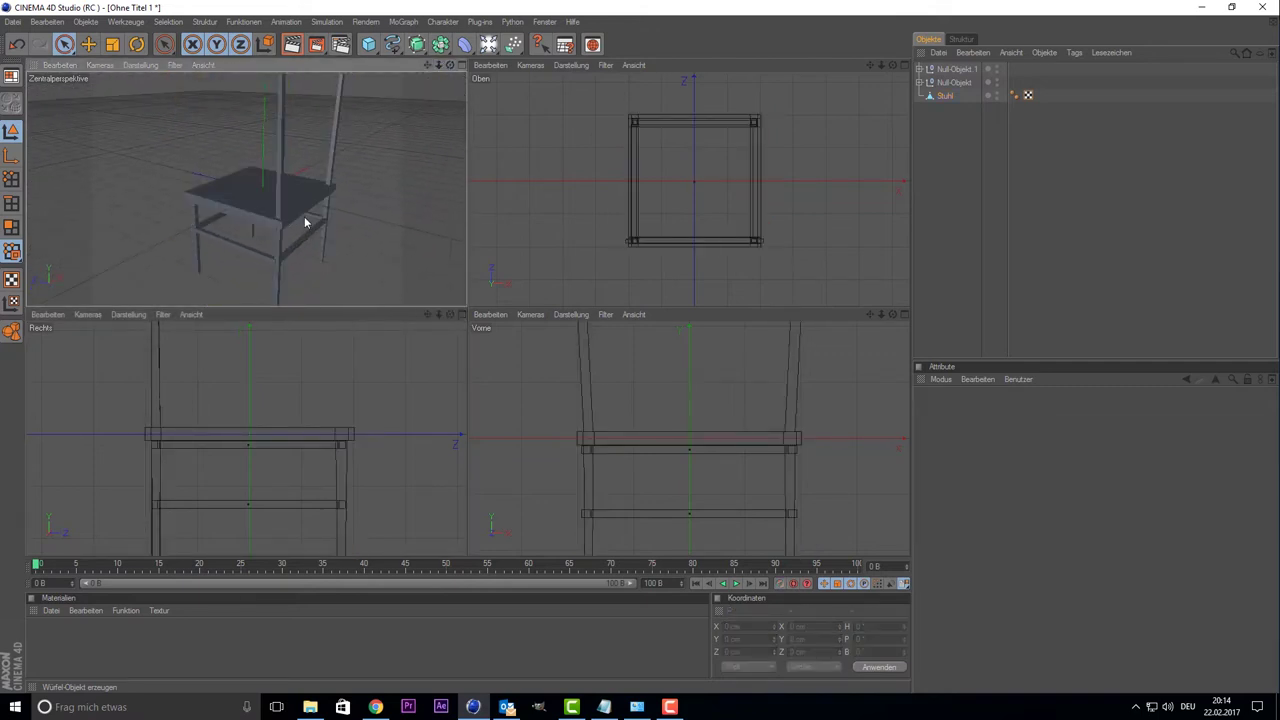
left_click(304, 216)
scroll(324, 208, "up", 2)
left_click_drag(449, 66, 445, 75)
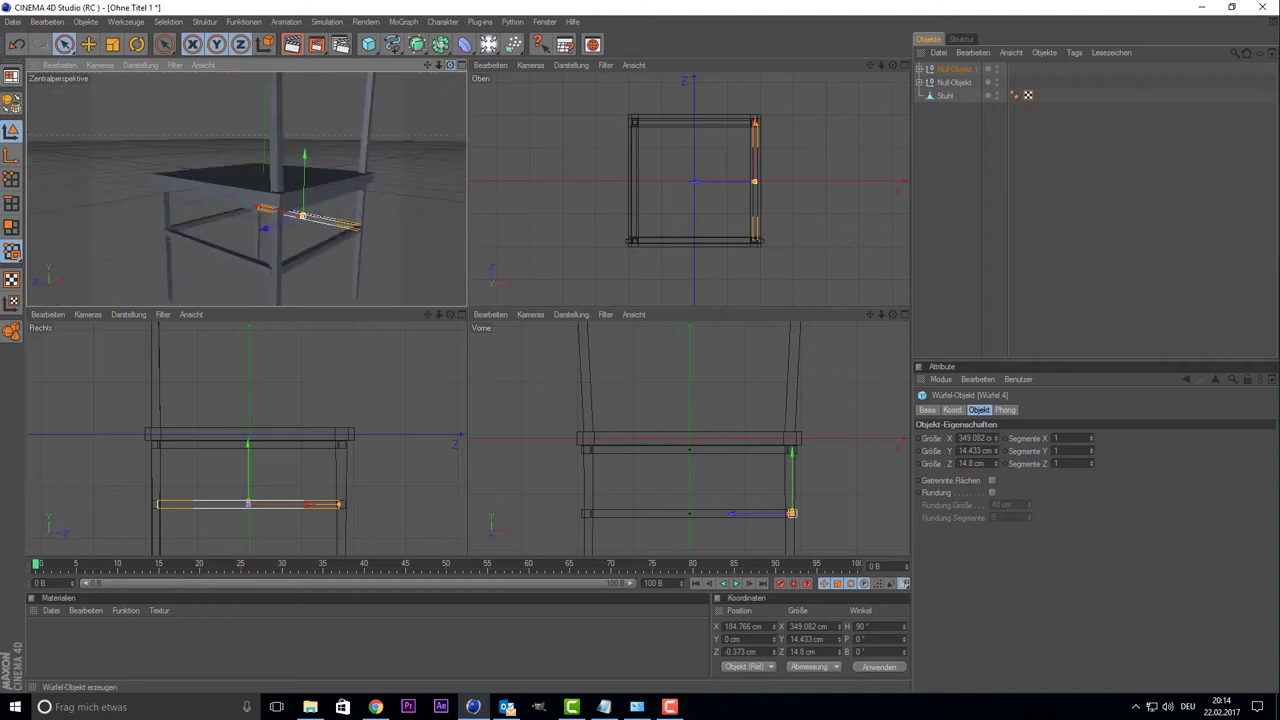
- Copy the upper seat rung and raise the copy to Y 172.981 cm between the backrest posts
left_click(296, 173)
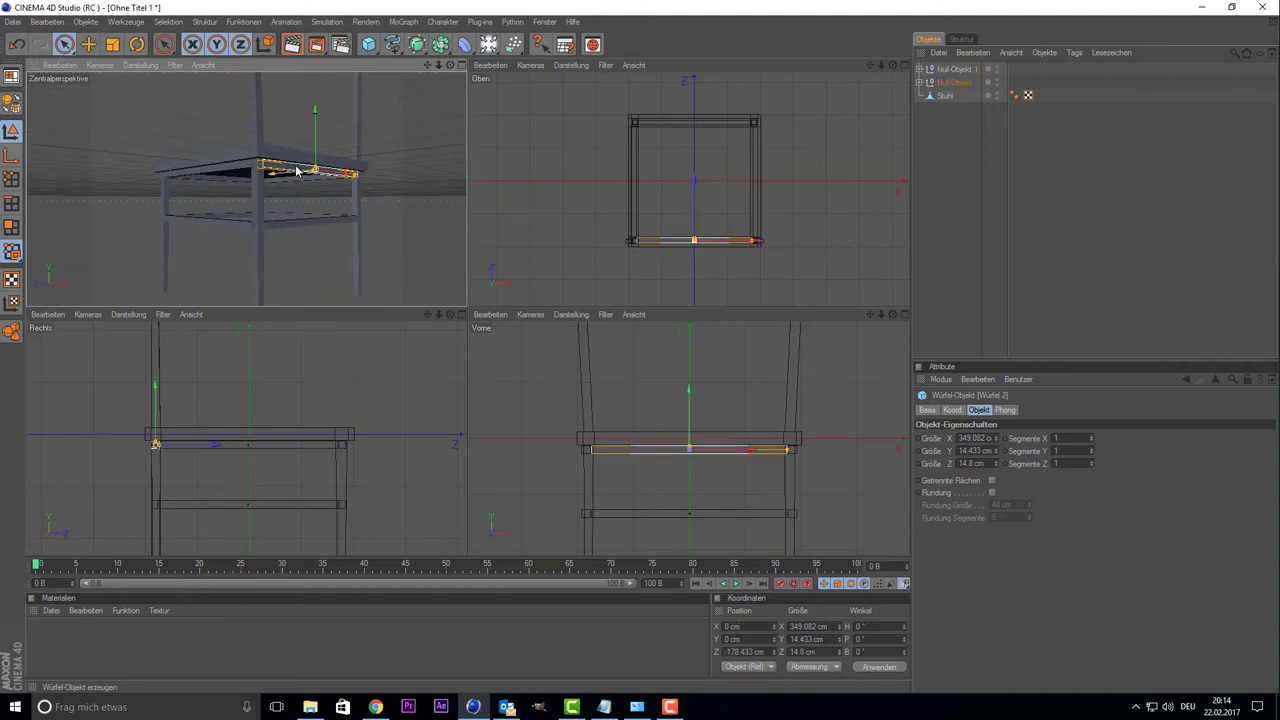
key("ctrl+x")
key("ctrl+v")
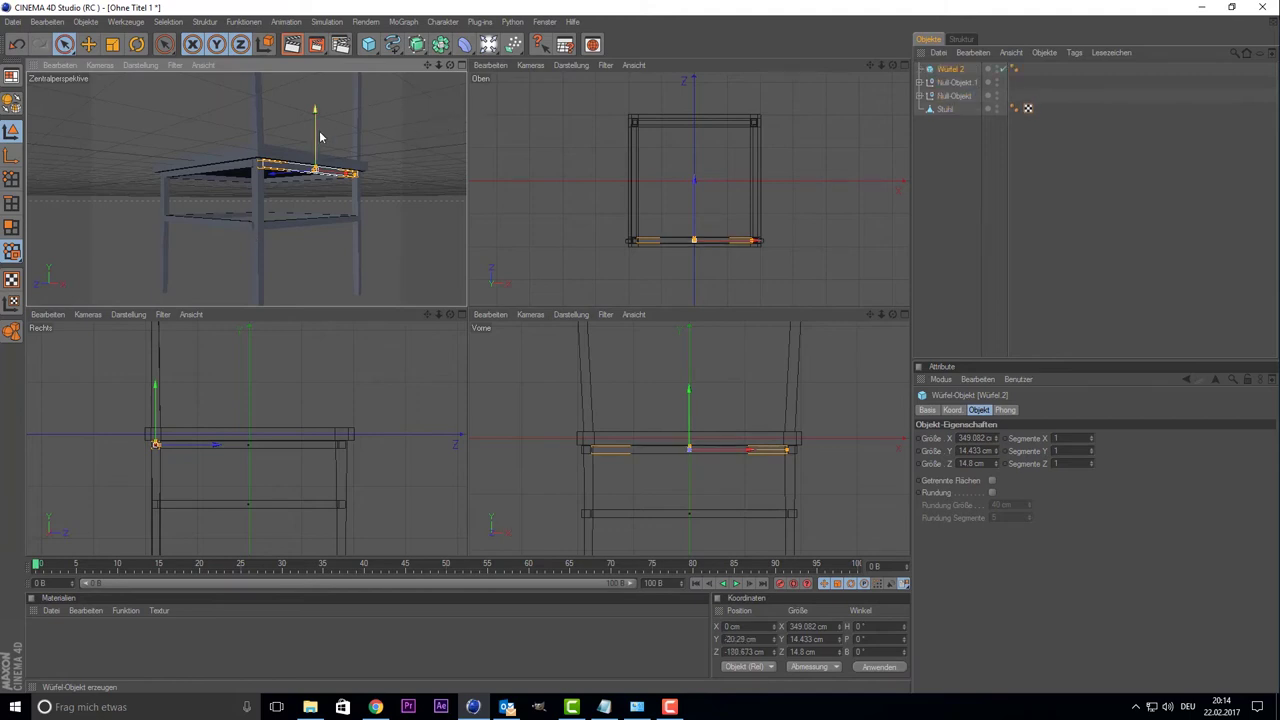
left_click_drag(688, 392, 688, 270)
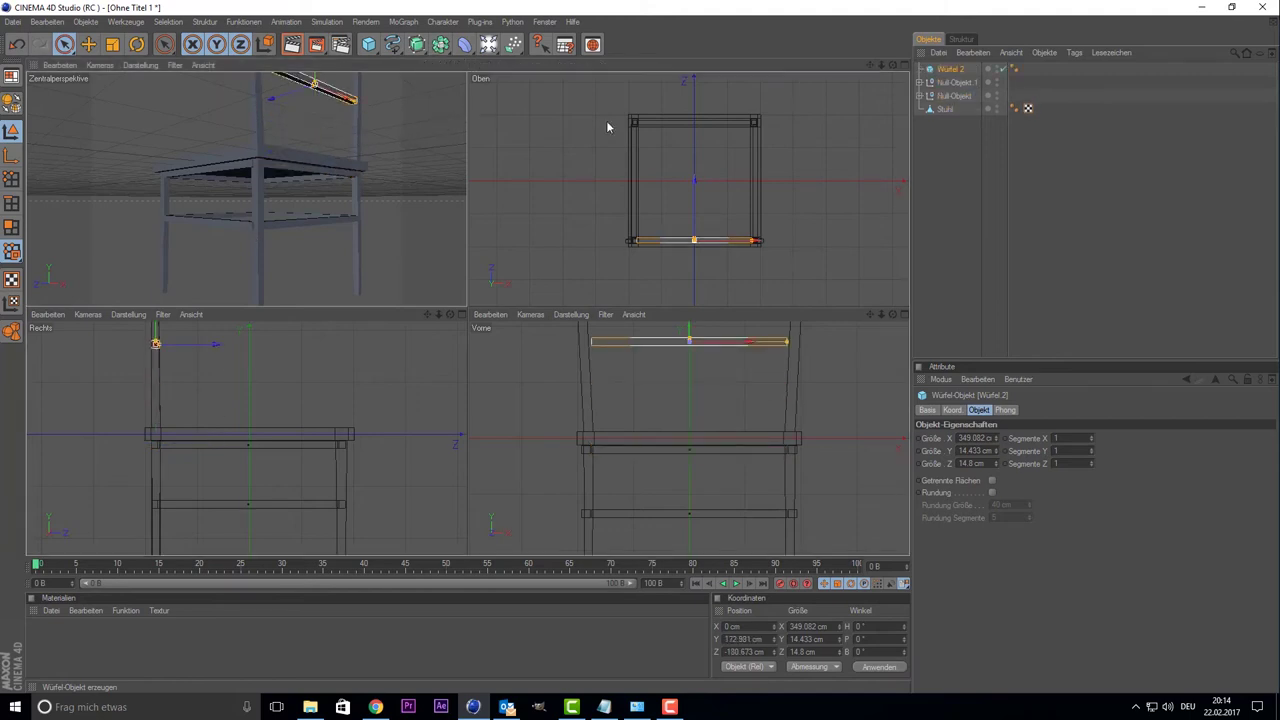
- Stretch Würfel.2's X size to 397.036 cm across the post tops and thin its Z size to 4.78 cm
key("F1")
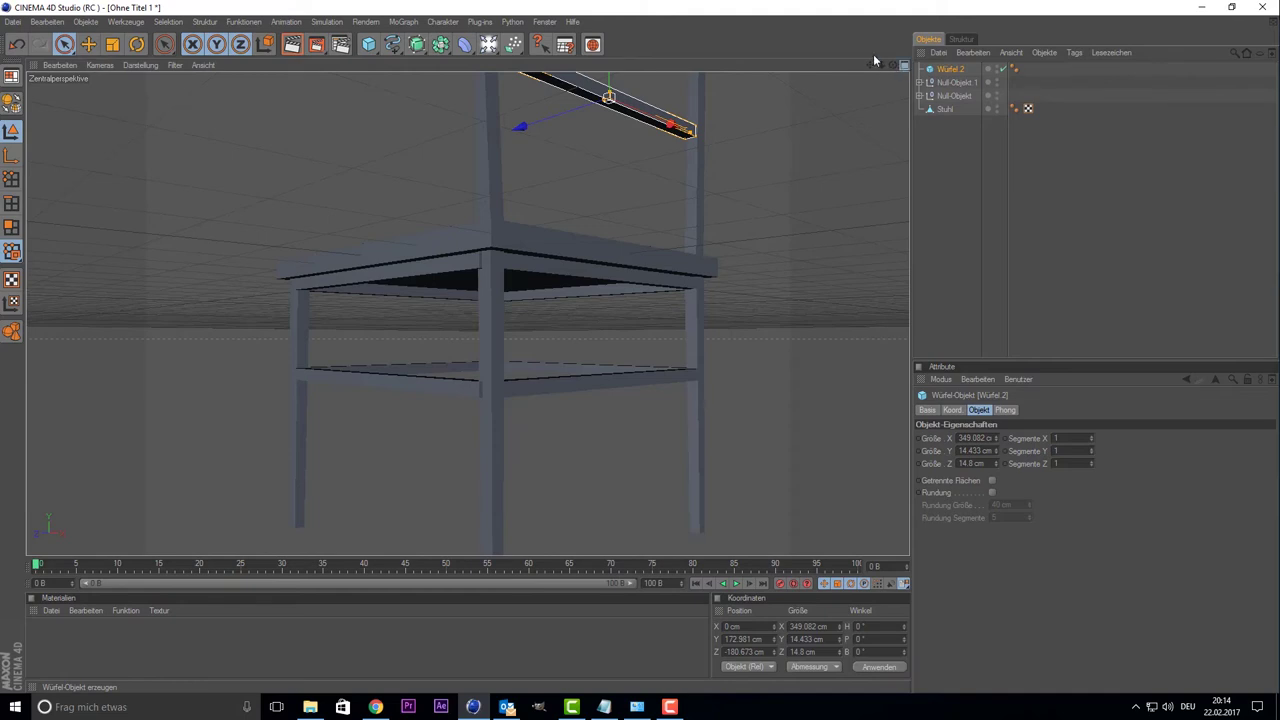
mouse_move(893, 65)
left_mouse_down()
mouse_move(476, 209)
mouse_move(476, 117)
left_mouse_up()
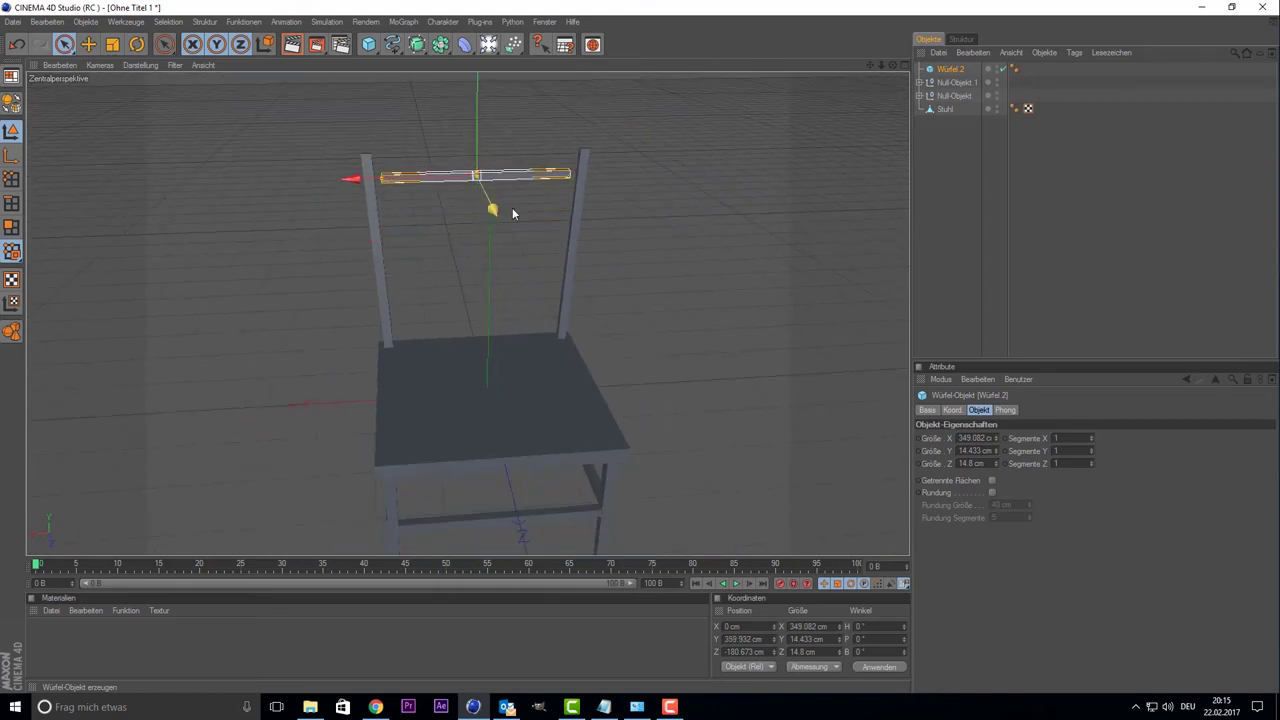
scroll(445, 168, "up", 2)
scroll(440, 165, "up", 2)
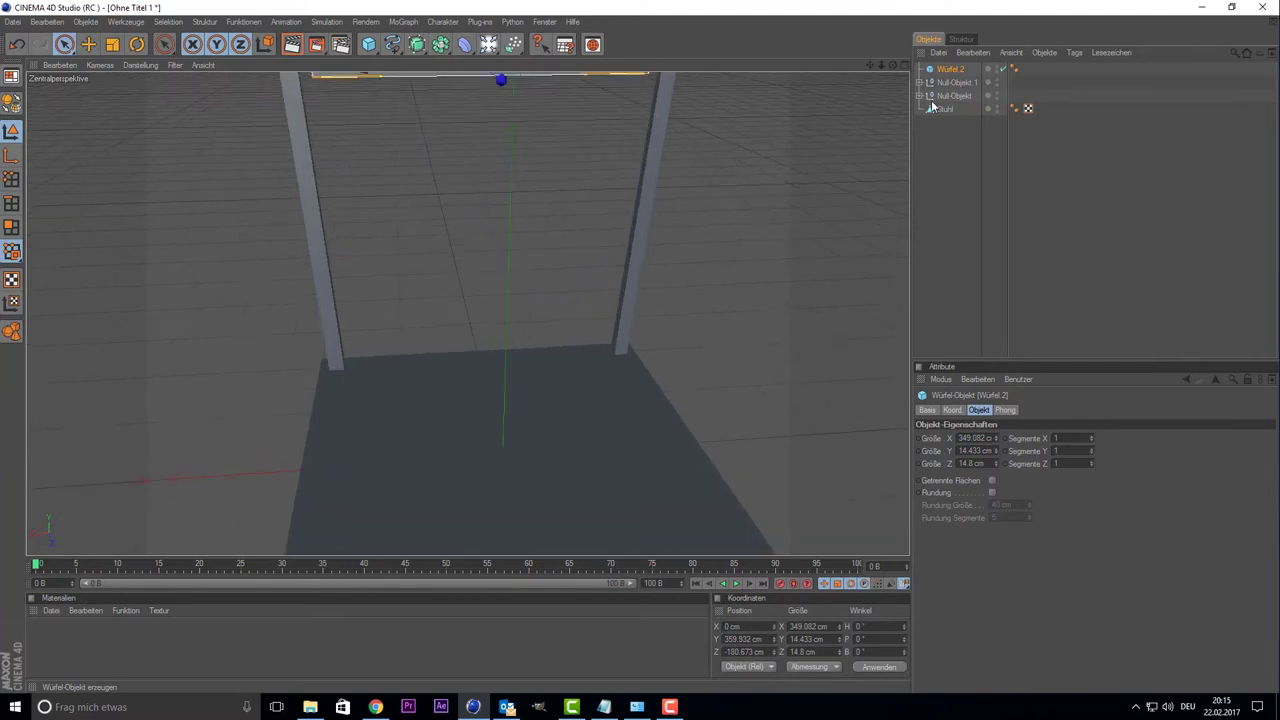
left_click_drag(872, 66, 577, 263)
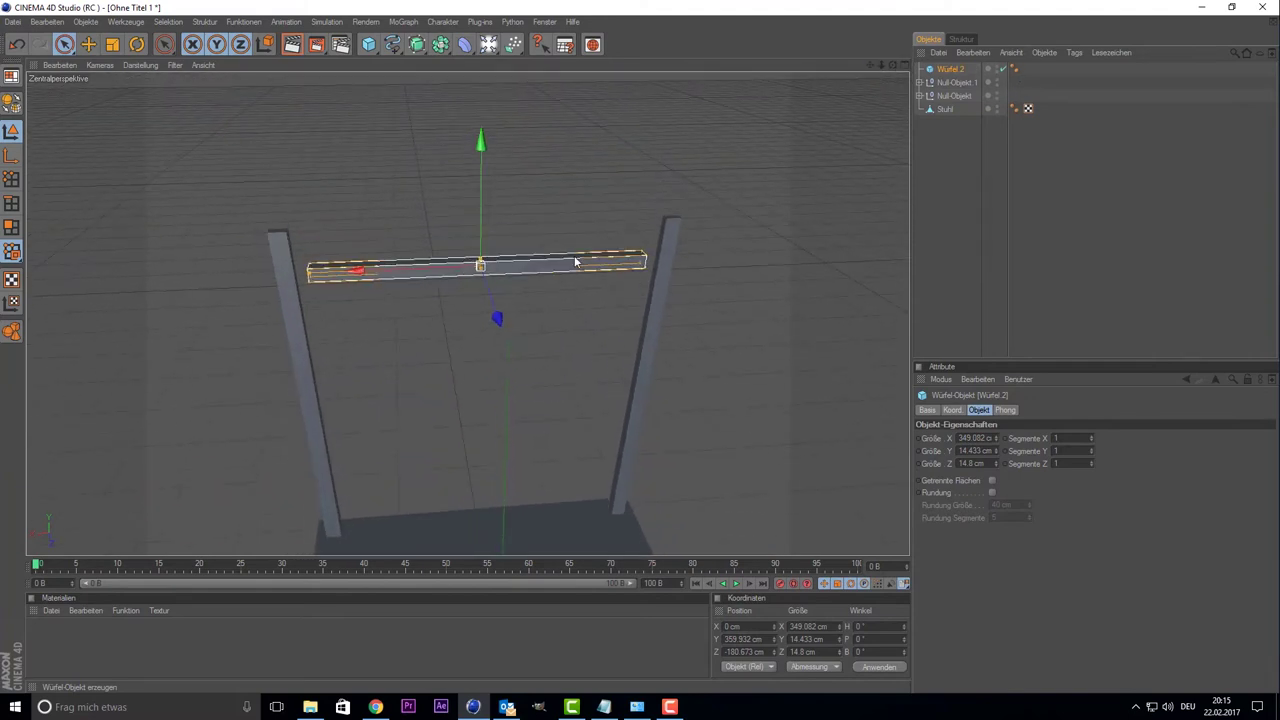
mouse_move(996, 438)
left_mouse_down()
mouse_move(996, 420)
mouse_move(996, 440)
left_mouse_up()
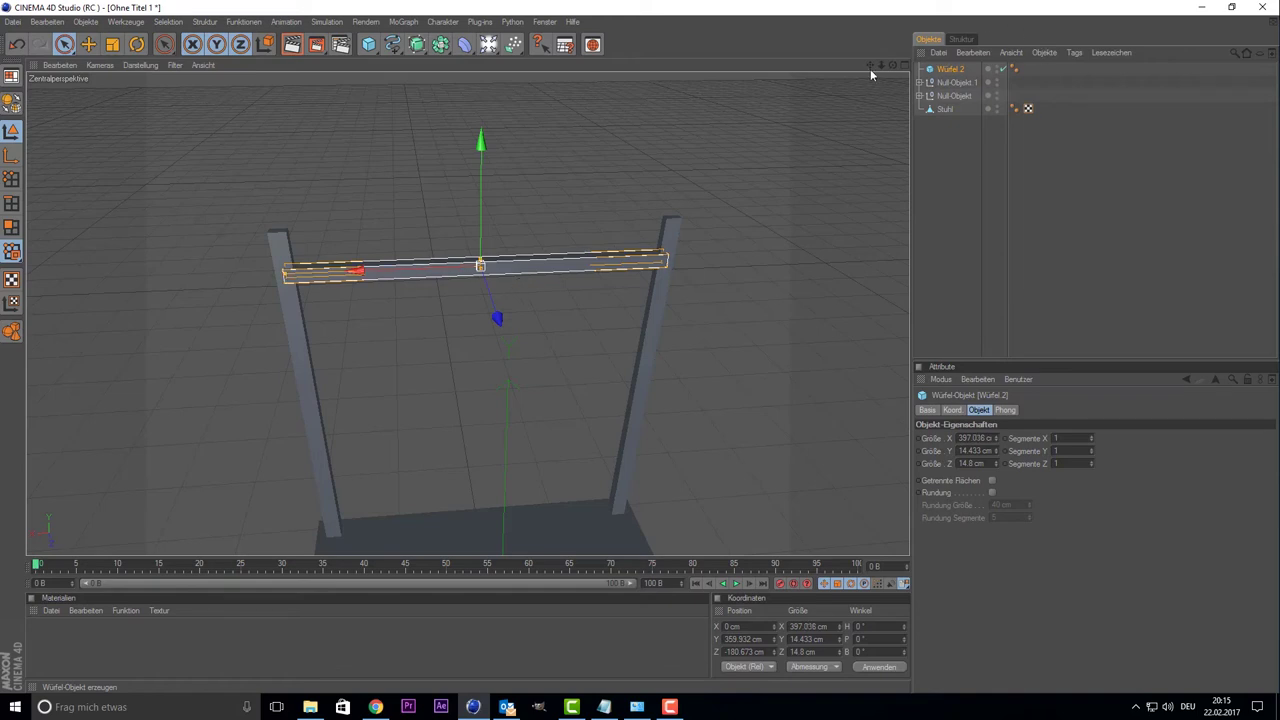
left_click_drag(886, 68, 660, 165)
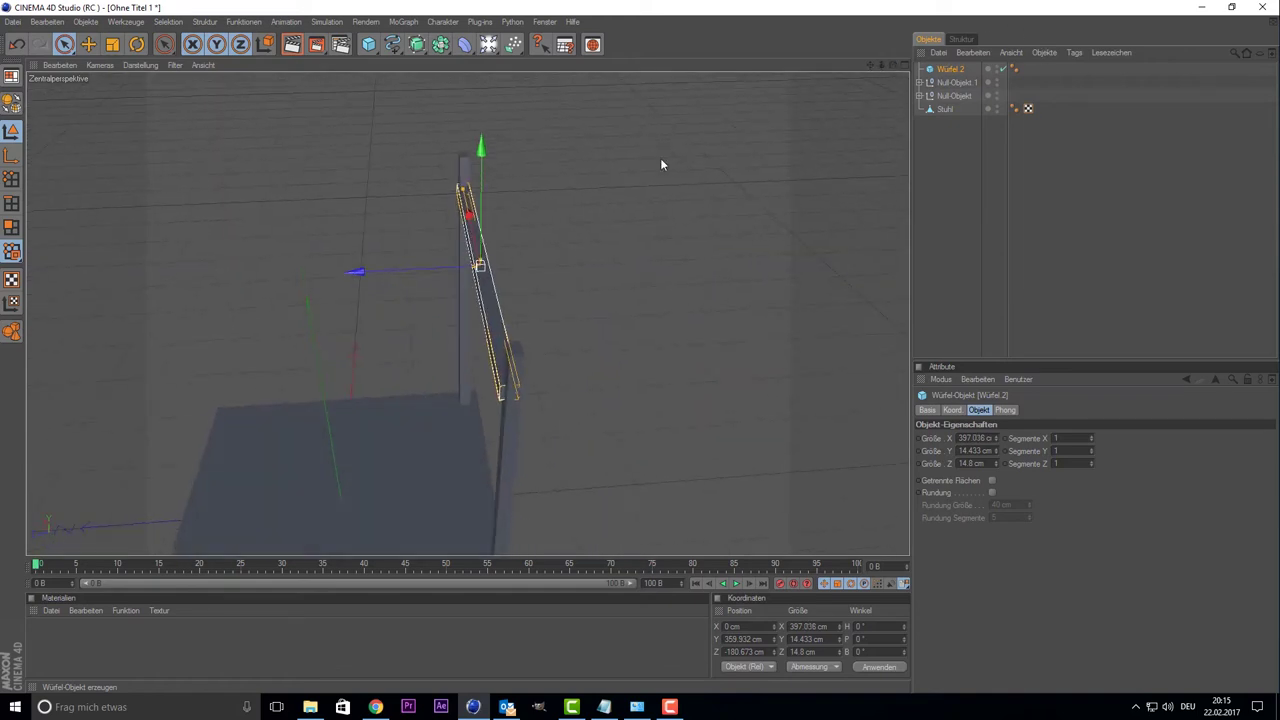
left_click_drag(482, 243, 488, 238)
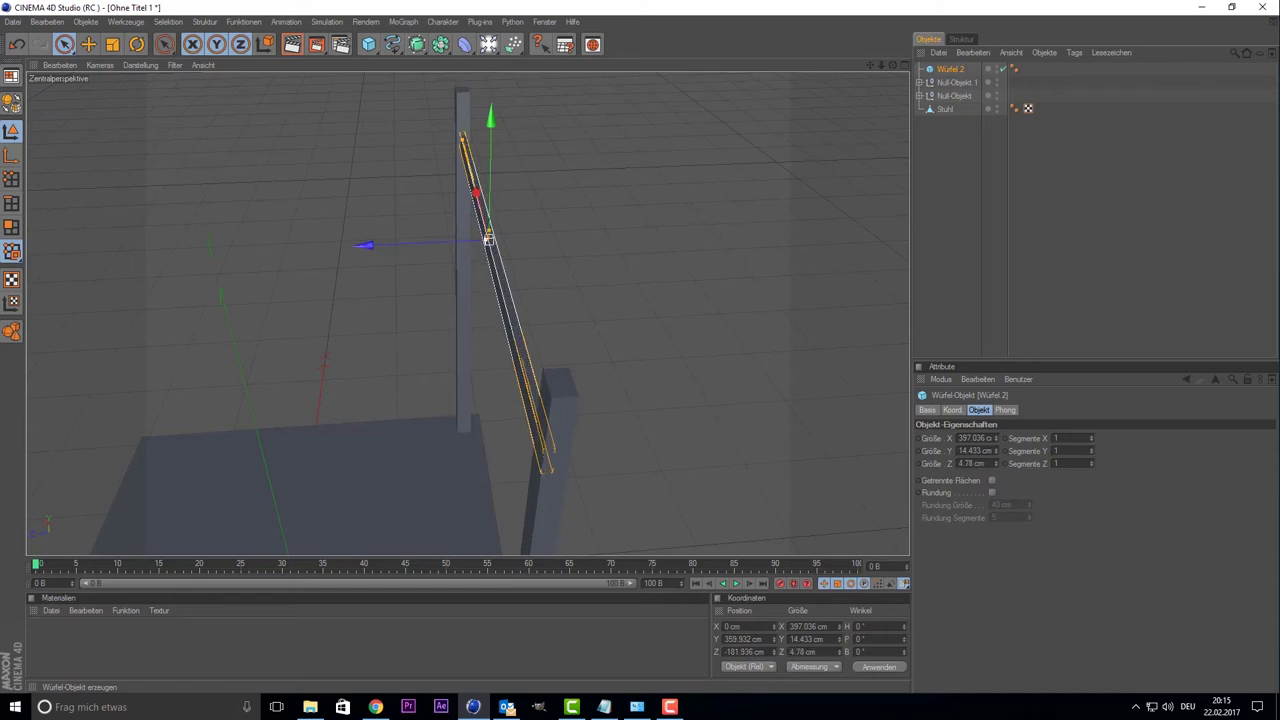
left_click(747, 183)
left_click(498, 267)
left_click_drag(895, 66, 895, 66)
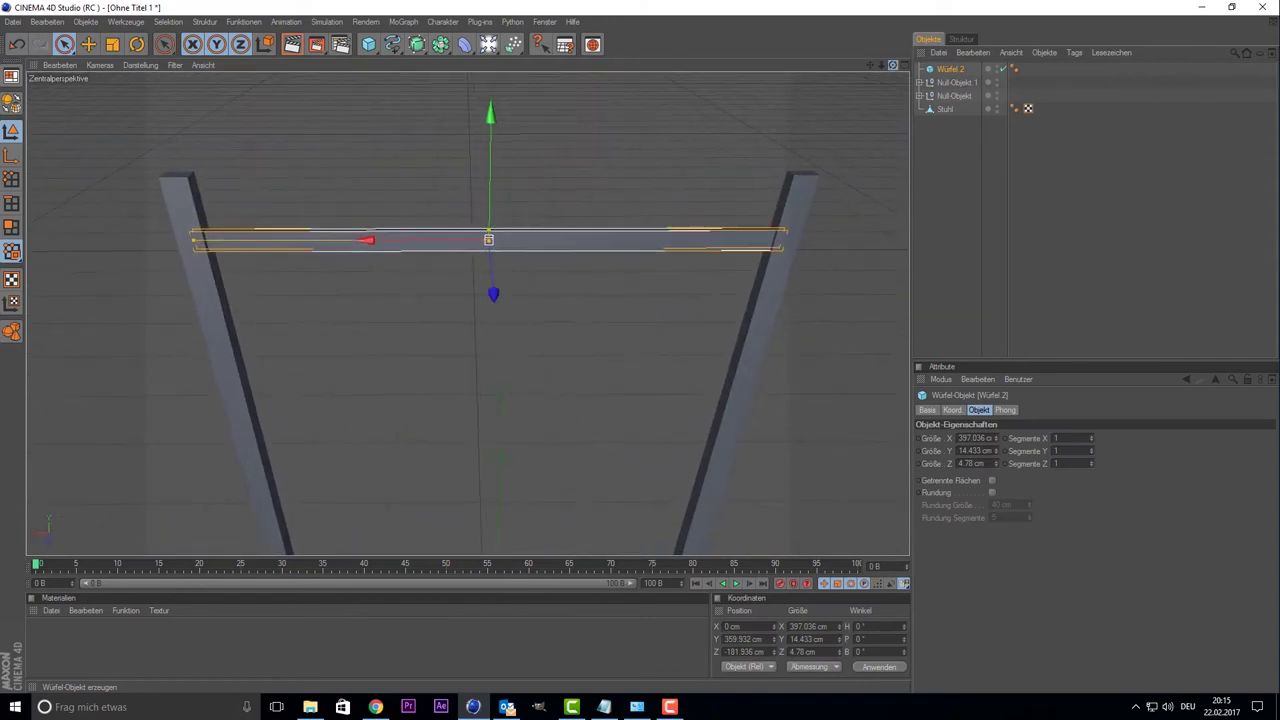
left_click_drag(895, 66, 871, 64)
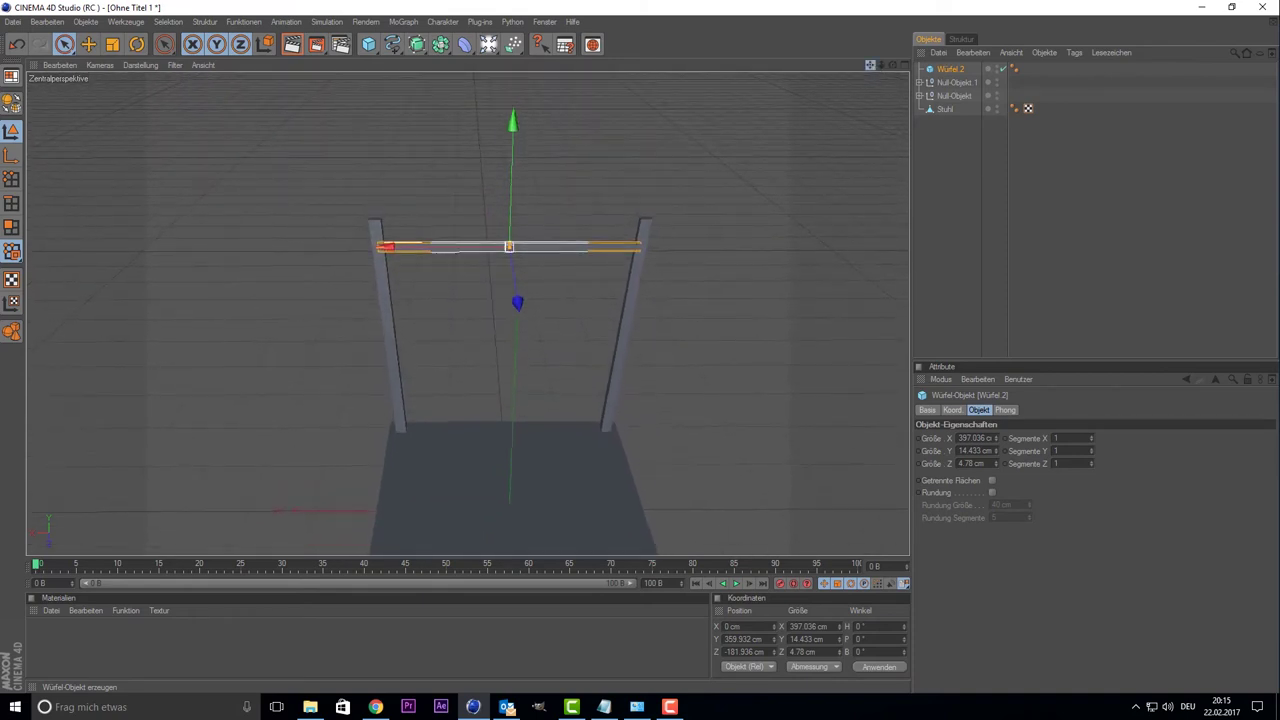
- Paste a second backrest slat and position it lower between the posts
key("ctrl+c")
key("ctrl+v")
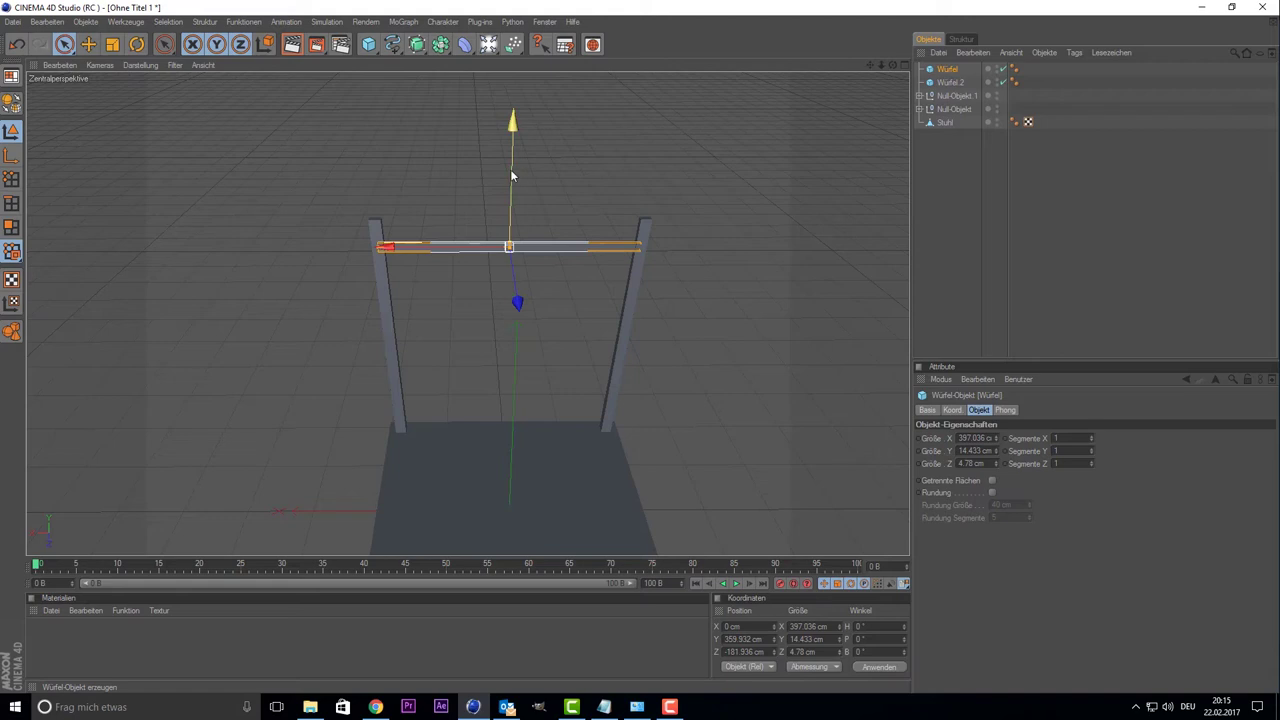
left_click_drag(510, 169, 510, 209)
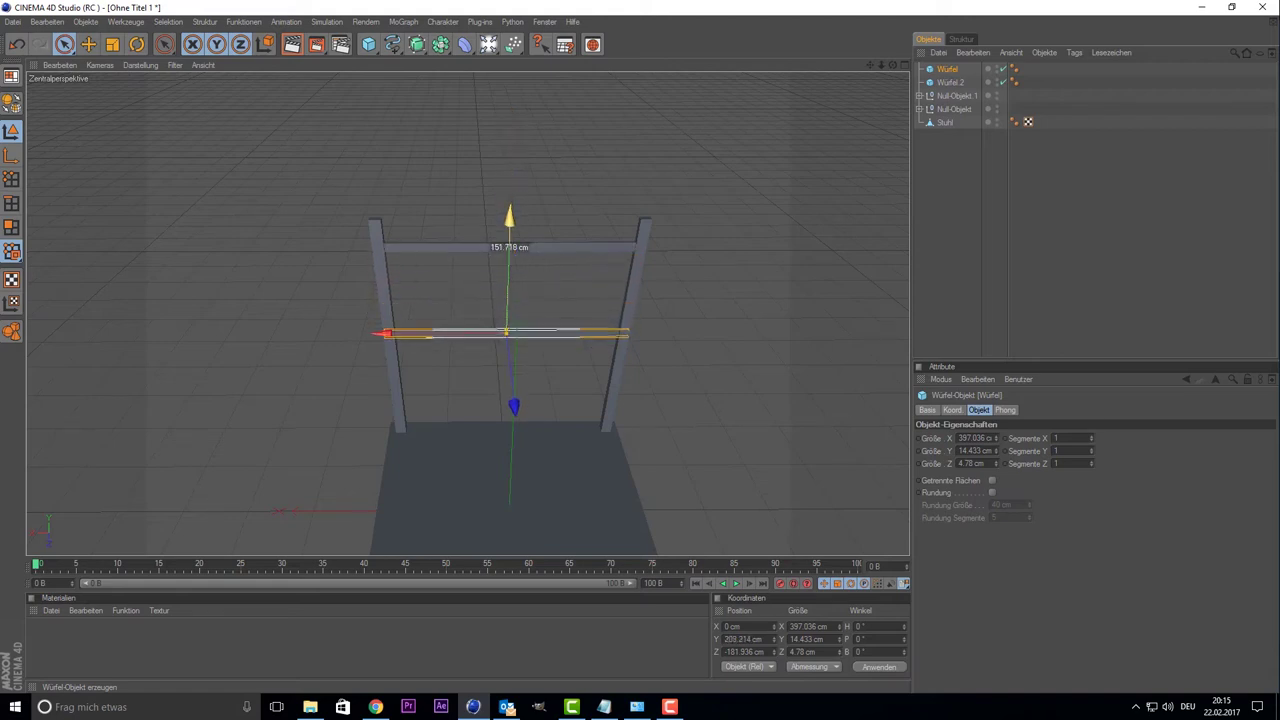
left_click_drag(508, 324, 508, 305)
scroll(477, 263, "up", 2)
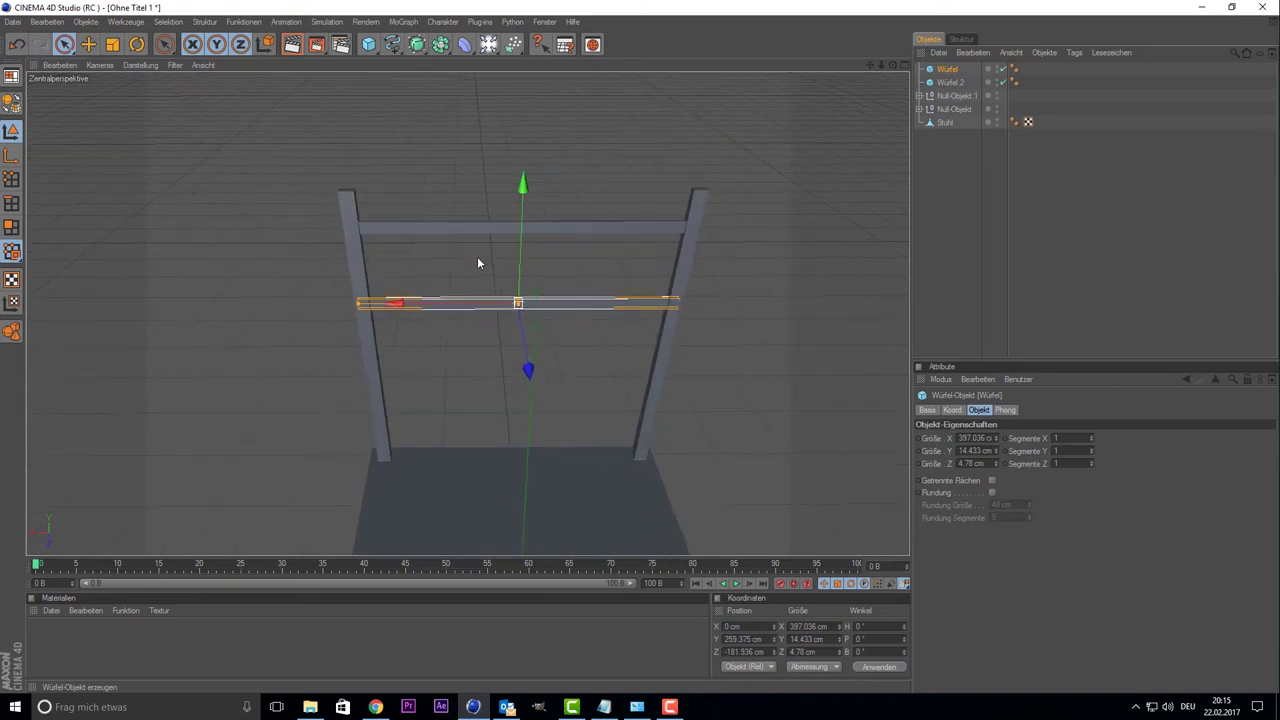
scroll(477, 263, "up", 2)
- Paste another slat just above the seat and shorten its Size X to about 373 cm
key("ctrl+c")
key("ctrl+v")
left_click_drag(547, 226, 540, 365)
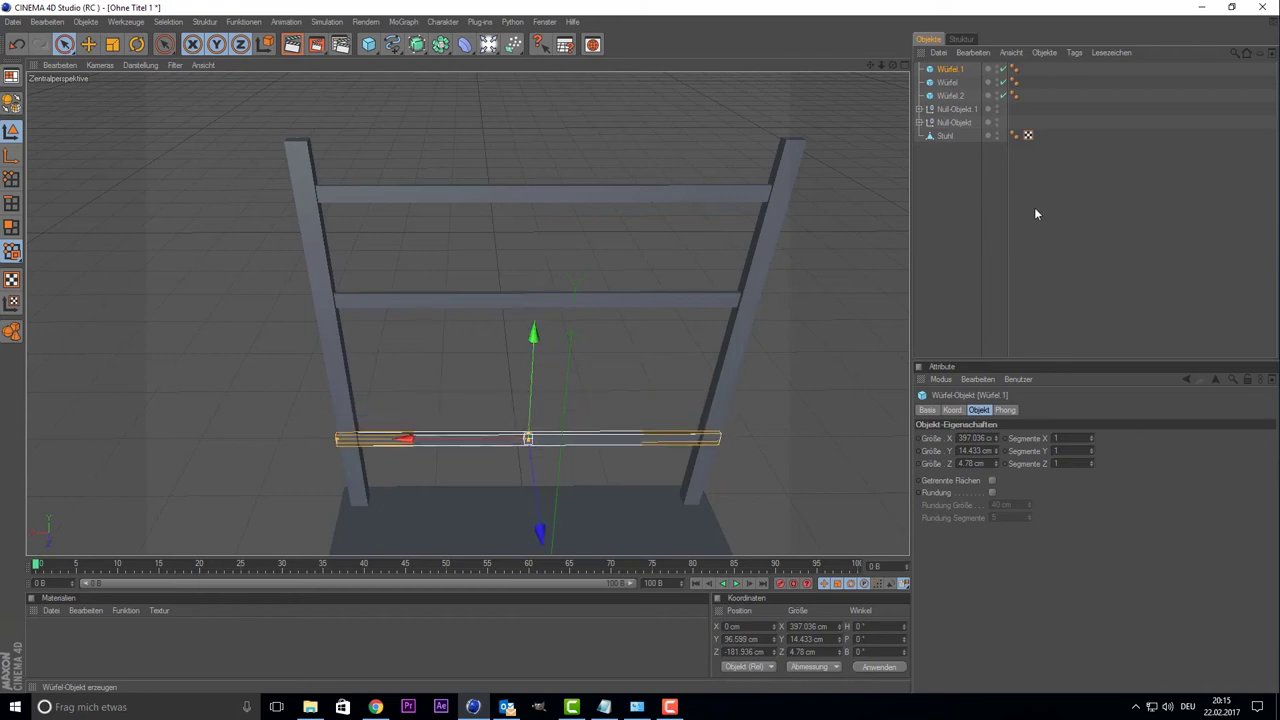
left_click_drag(347, 437, 348, 438)
left_click(100, 421)
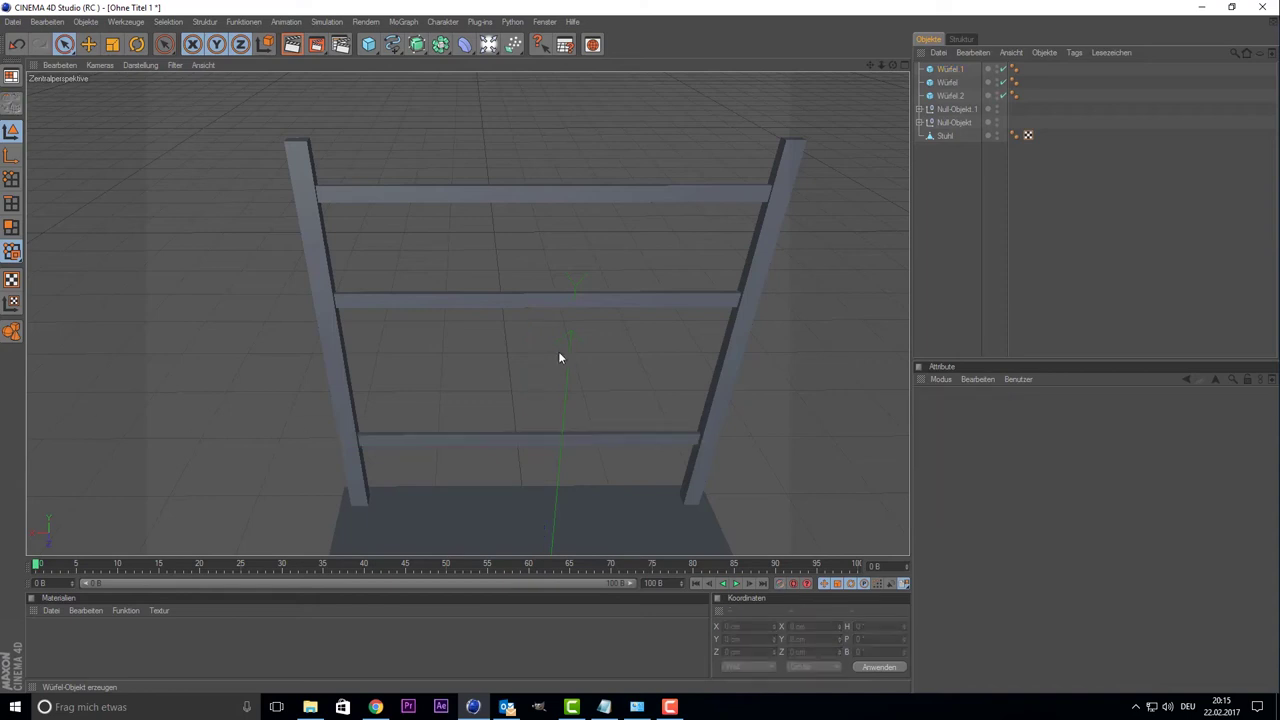
scroll(563, 344, "down", 3)
scroll(563, 344, "down", 1)
scroll(575, 330, "down", 2)
scroll(588, 316, "down", 2)
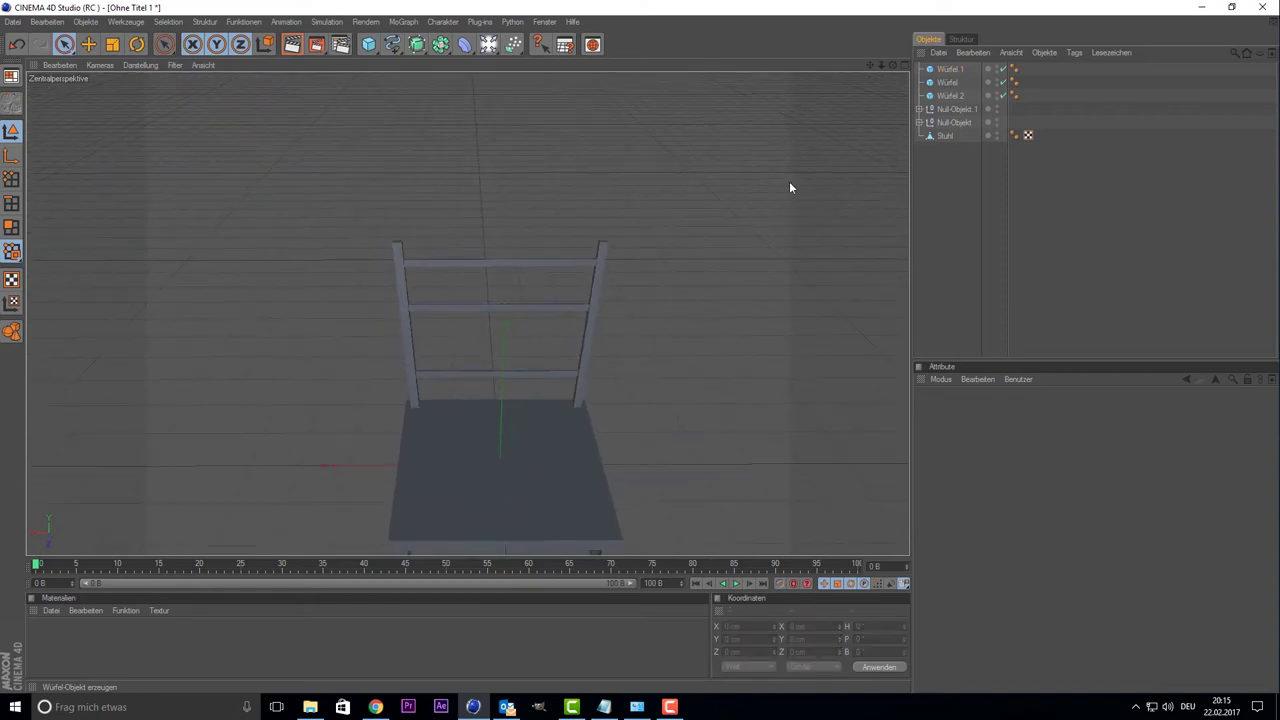
- Select the Stuhl mesh, switch to Polygon mode and choose Selektion > Ring-Selektion
mouse_move(893, 64)
left_mouse_down()
mouse_move(840, 80)
mouse_move(885, 66)
mouse_move(868, 90)
left_mouse_up()
left_click(534, 454)
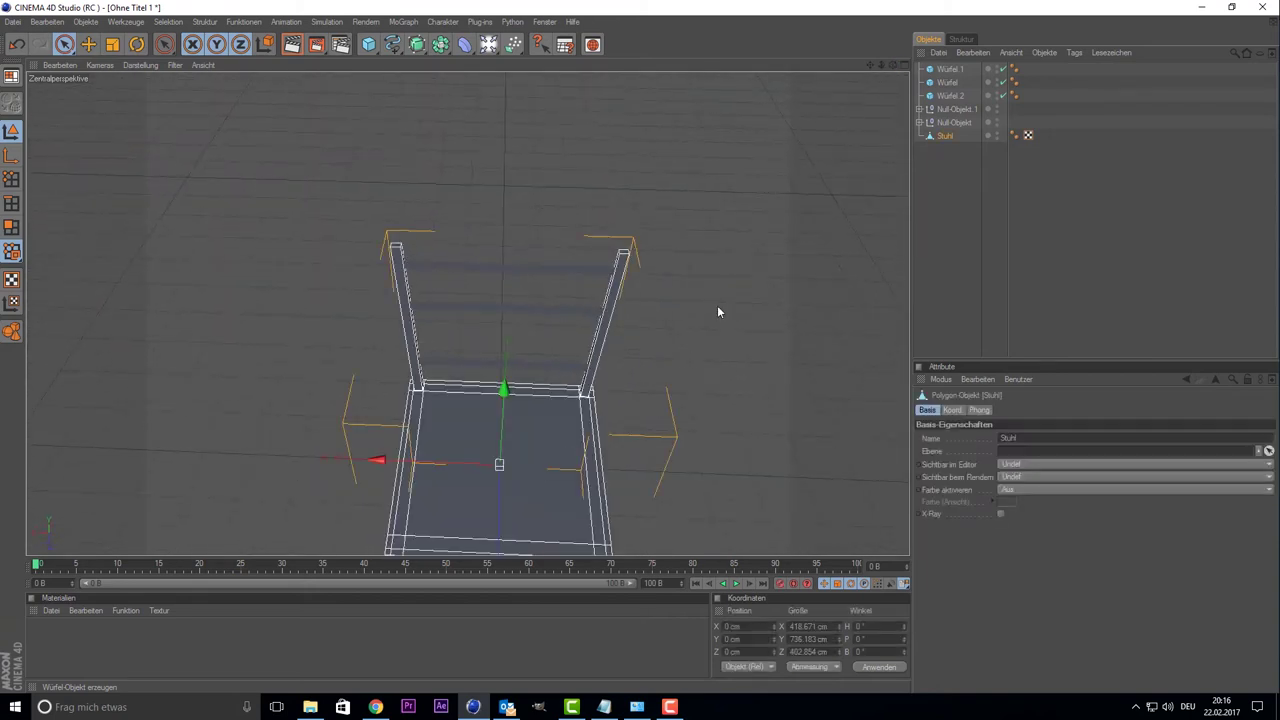
left_click_drag(869, 67, 879, 297)
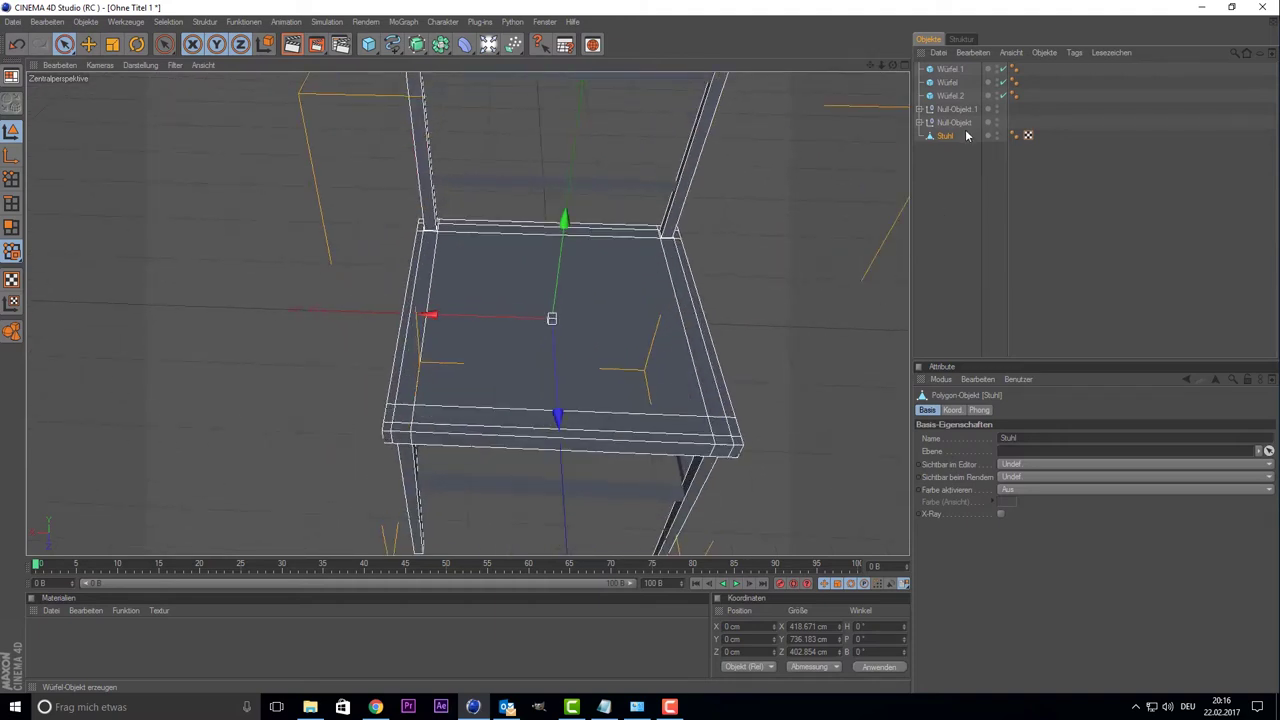
left_click(11, 228)
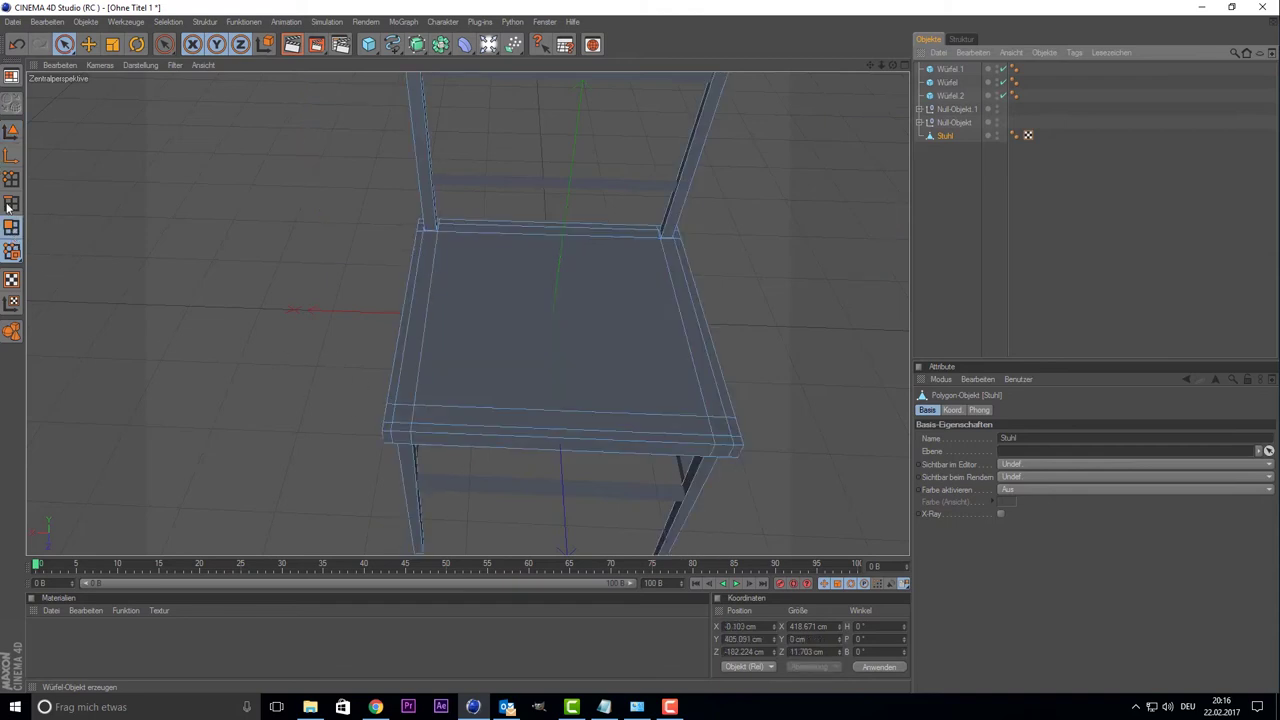
scroll(188, 98, "down", 3)
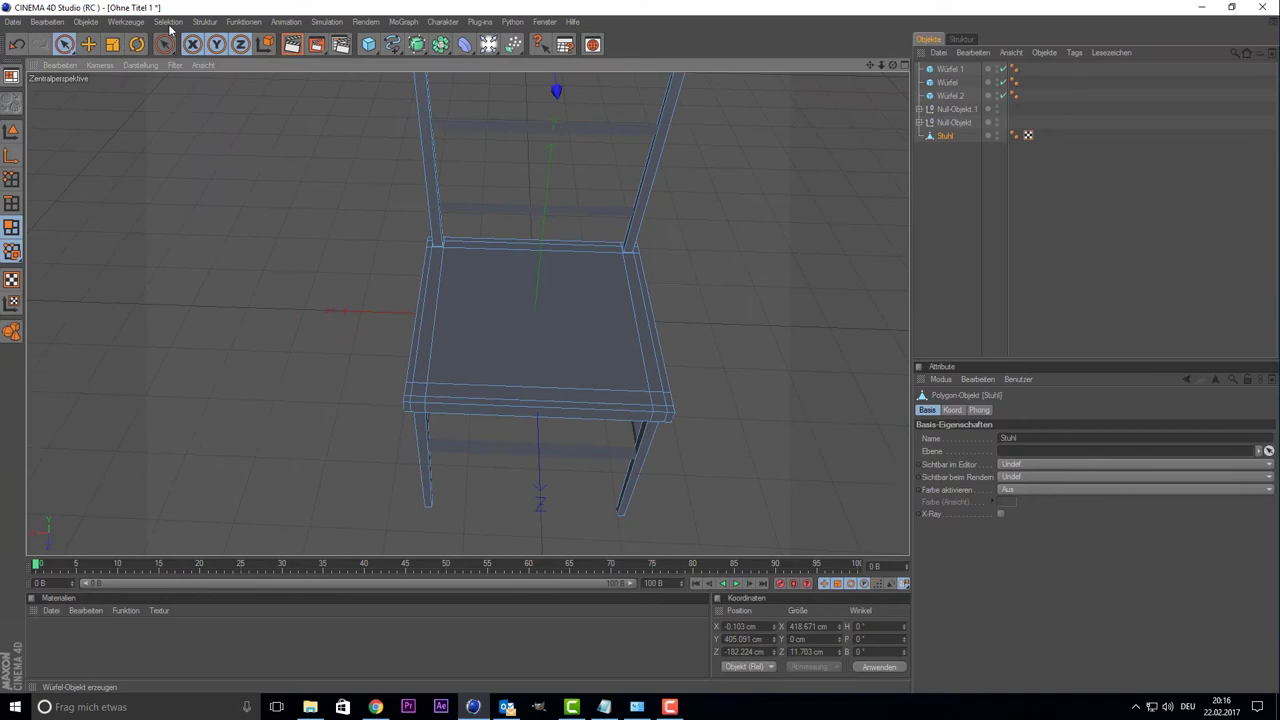
left_click(170, 22)
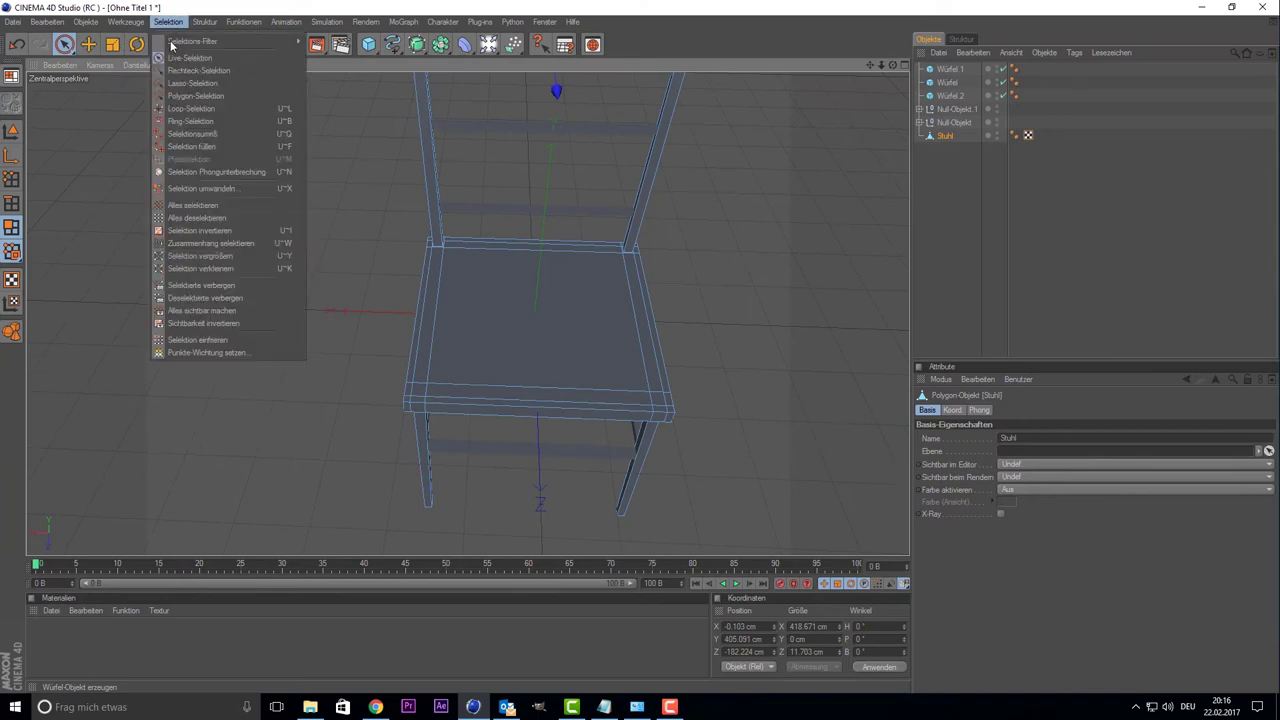
left_click(197, 121)
scroll(784, 180, "down", 3)
- Ring-select both back posts and all four legs, viewing from below to reach the hidden leg
left_click_drag(893, 64, 676, 140)
left_click(626, 152)
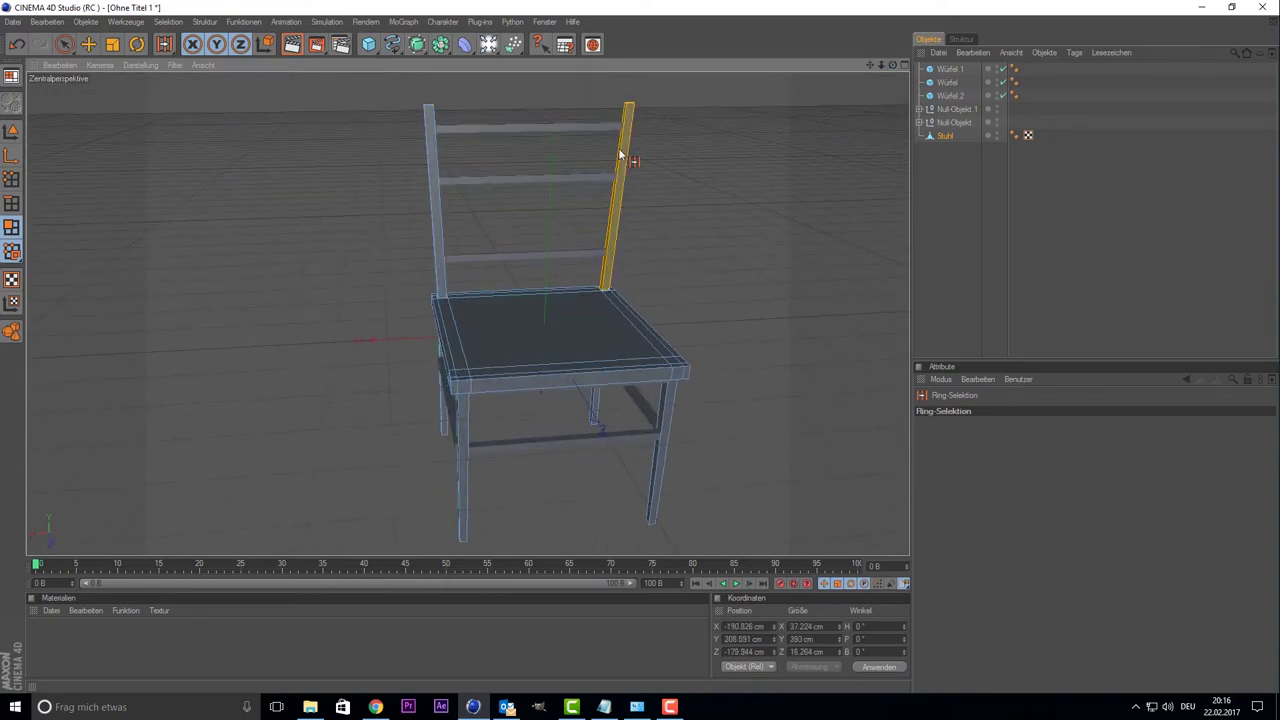
left_click(423, 170, "shift")
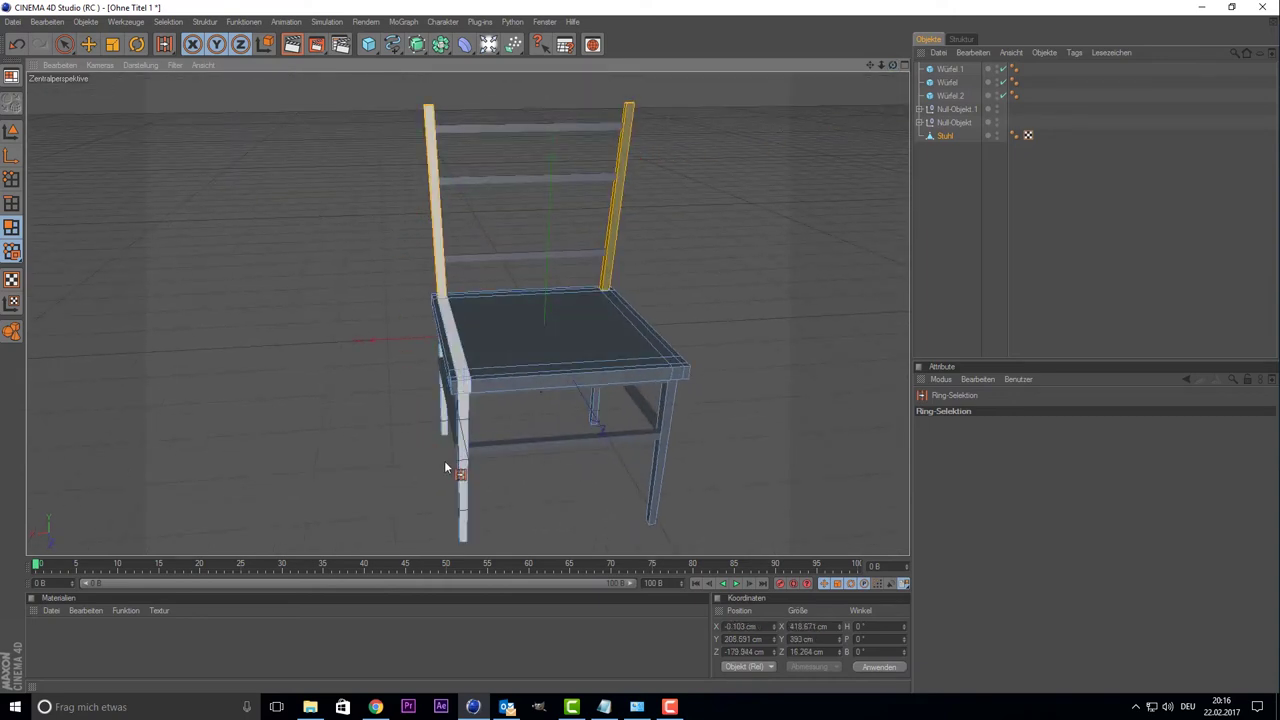
left_click(472, 478, "shift")
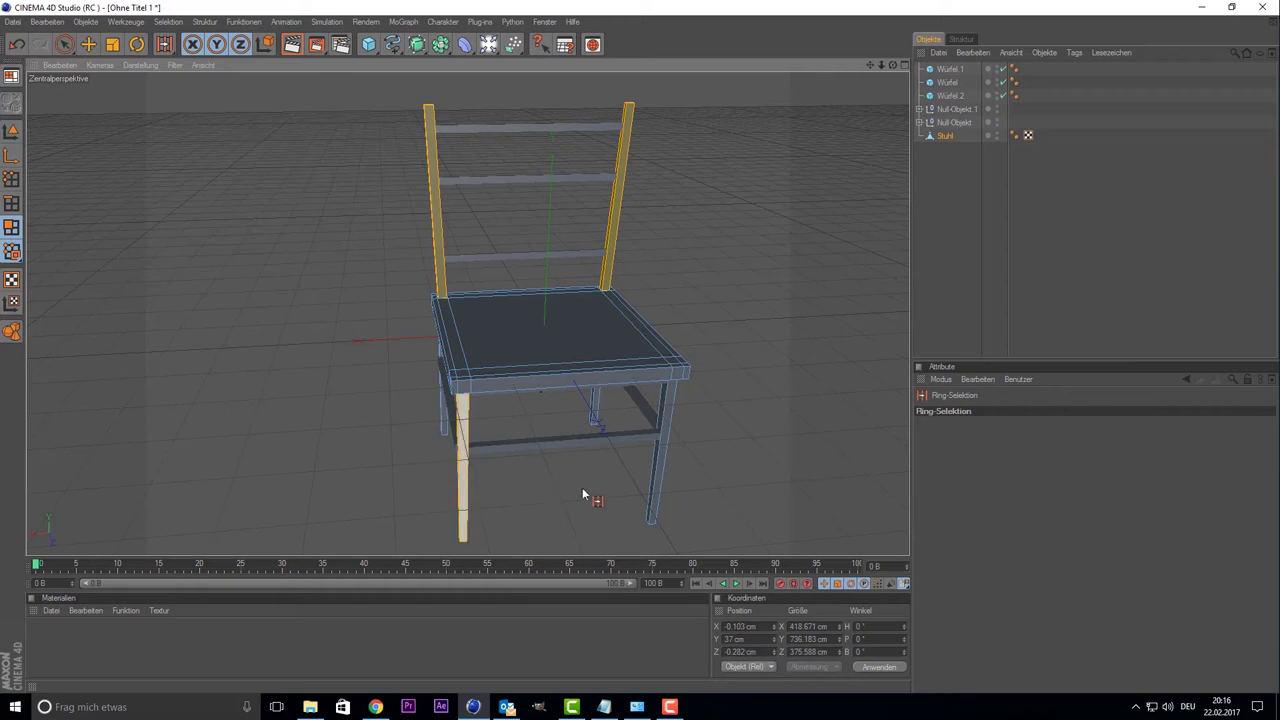
left_click(664, 490, "shift")
left_click(595, 408, "shift")
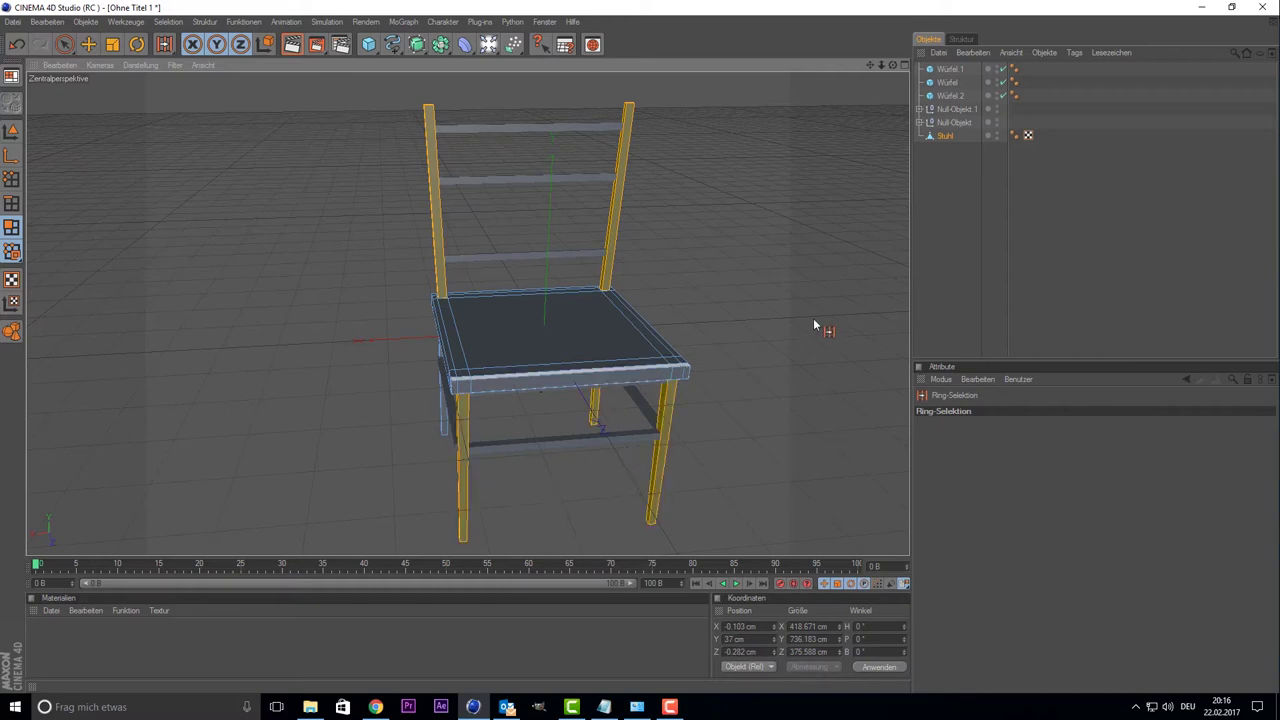
left_click_drag(893, 65, 673, 277)
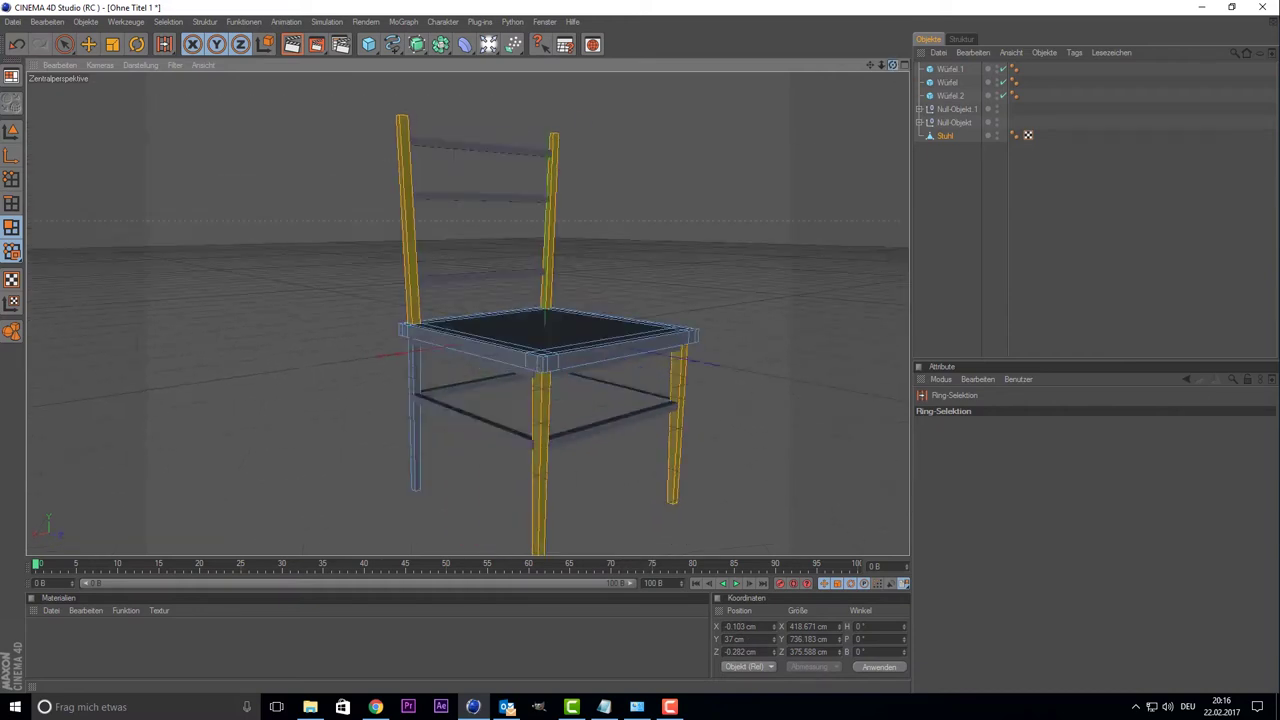
left_click(413, 397, "shift")
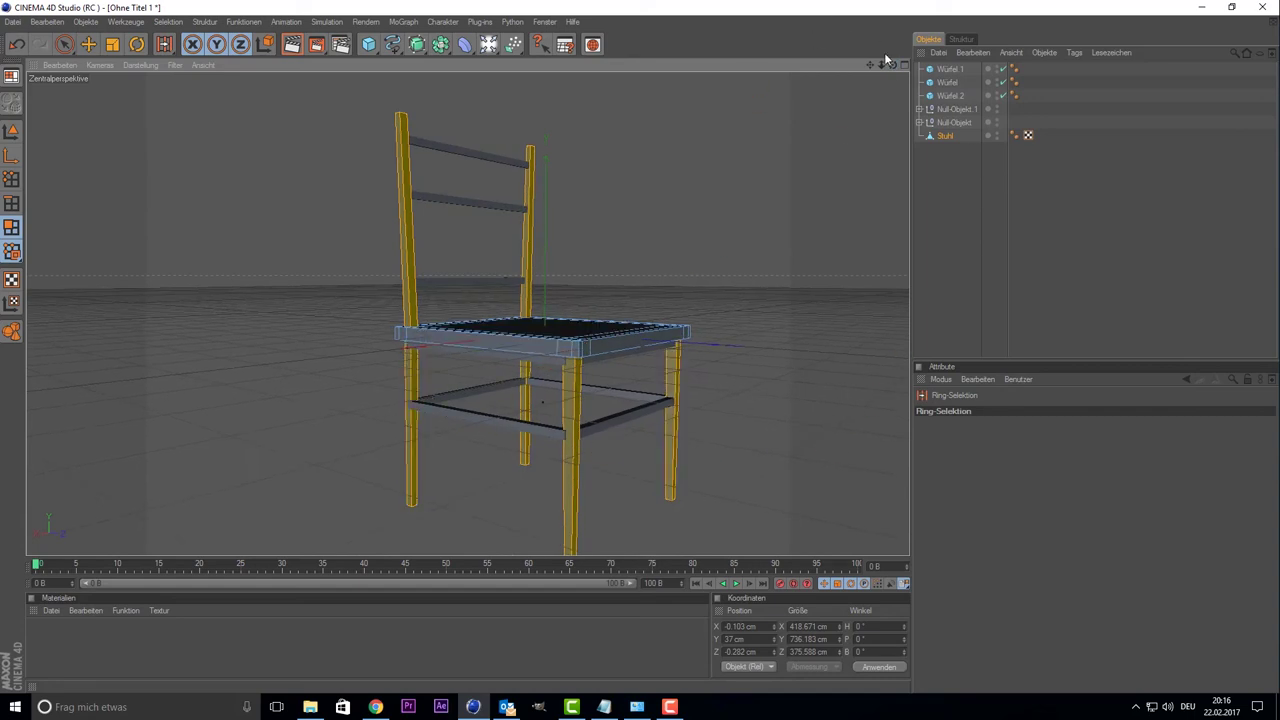
left_click_drag(892, 65, 820, 170)
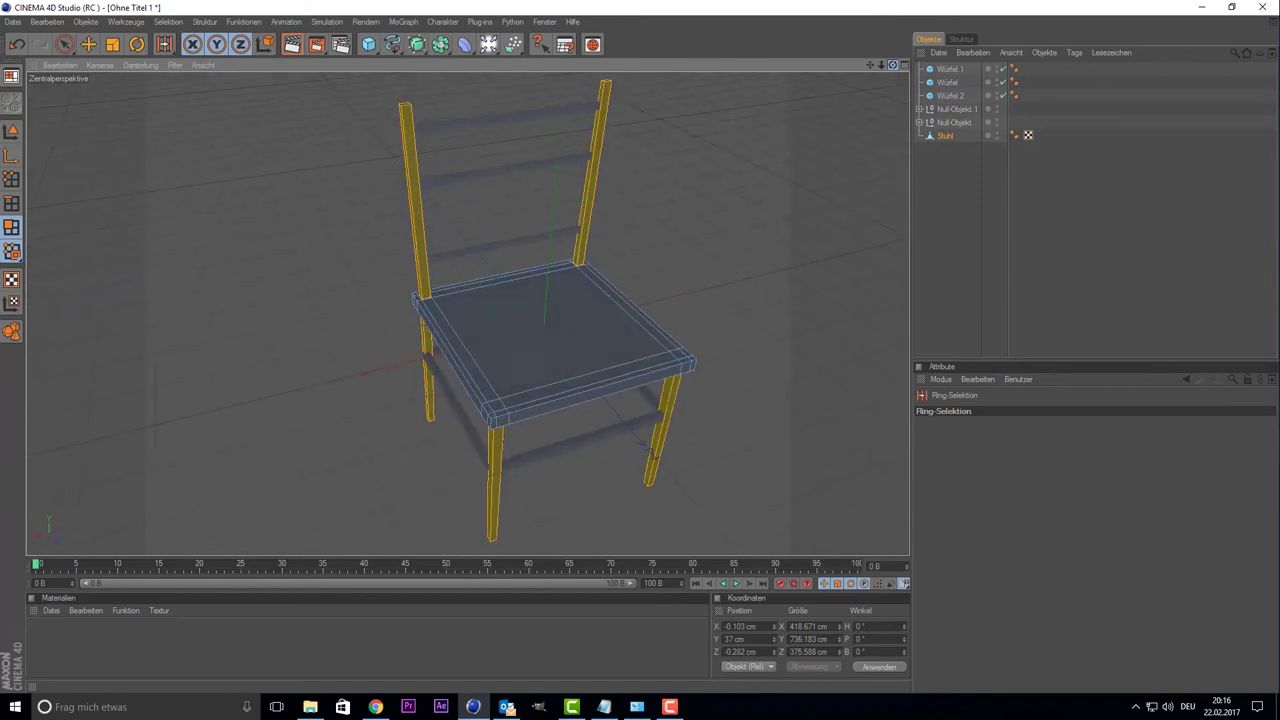
mouse_move(892, 65)
left_mouse_down()
mouse_move(808, 70)
mouse_move(753, 151)
left_mouse_up()
- Bevel the selected leg and backrest-post polygons with 1 cm extrusion and 1 cm inner offset
right_click(647, 198)
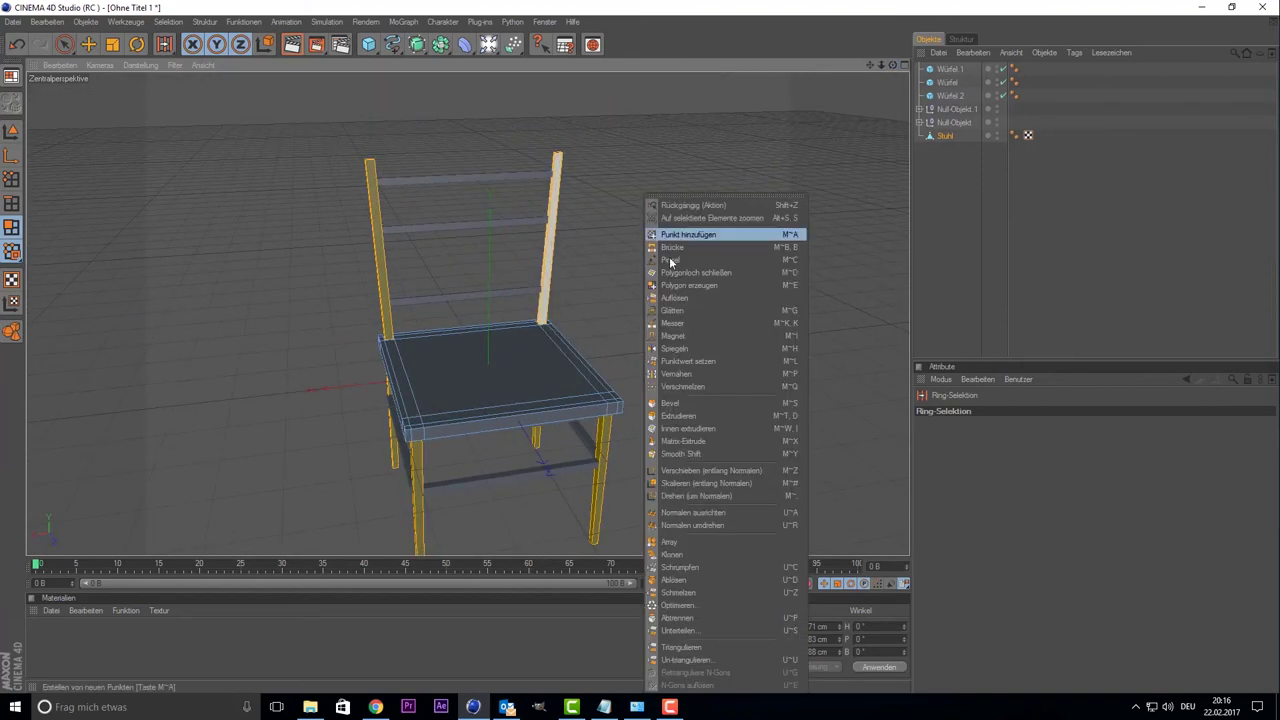
left_click(700, 403)
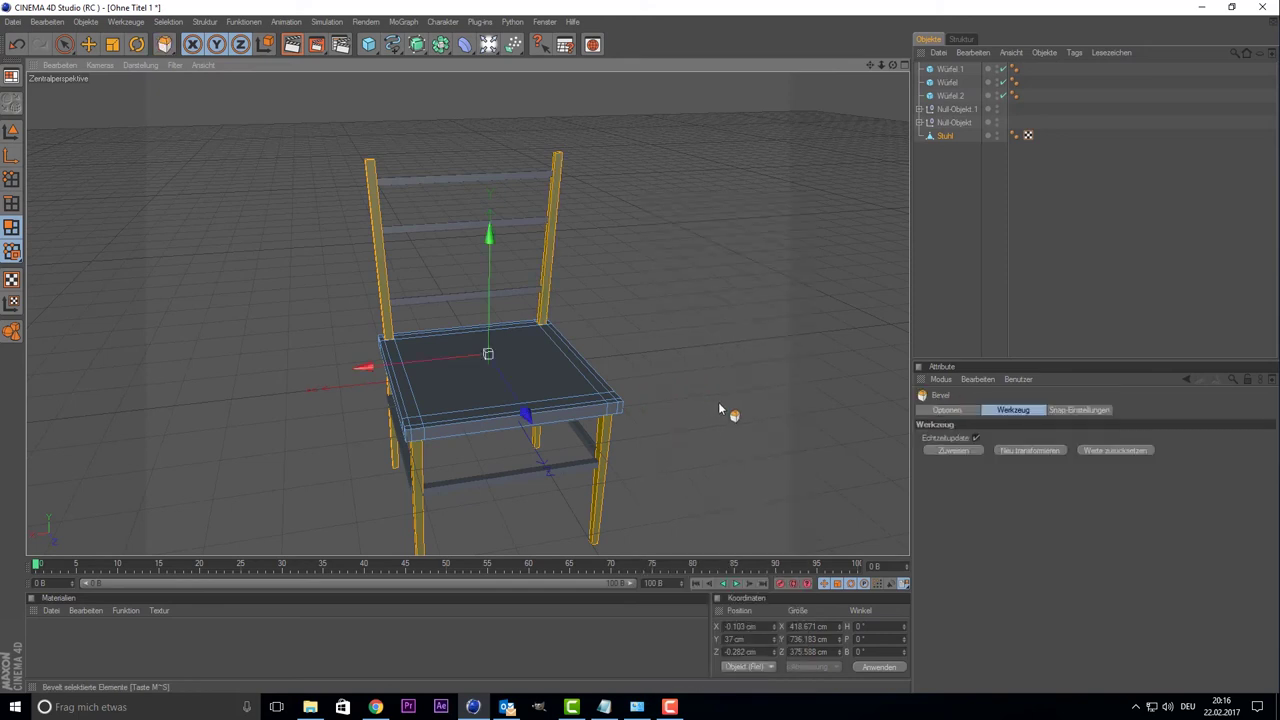
left_click(946, 410)
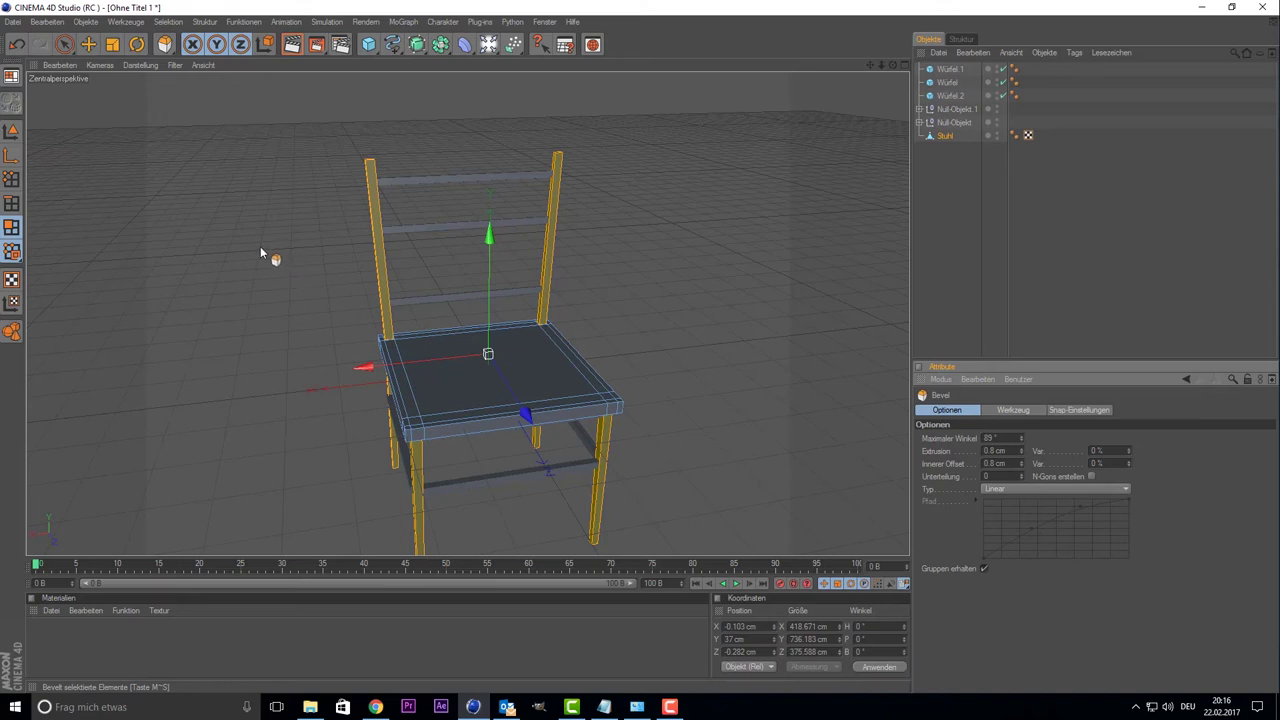
mouse_move(257, 252)
left_mouse_down()
mouse_move(230, 252)
mouse_move(257, 252)
left_mouse_up()
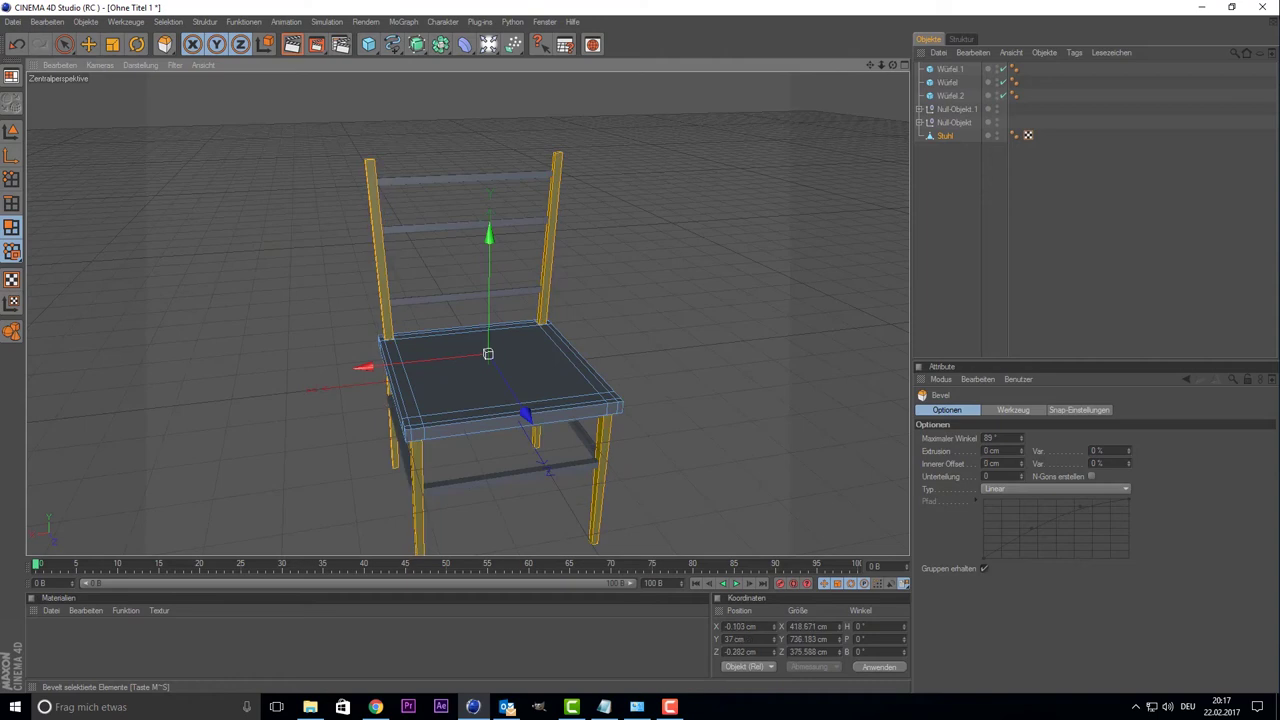
left_click_drag(257, 252, 262, 252)
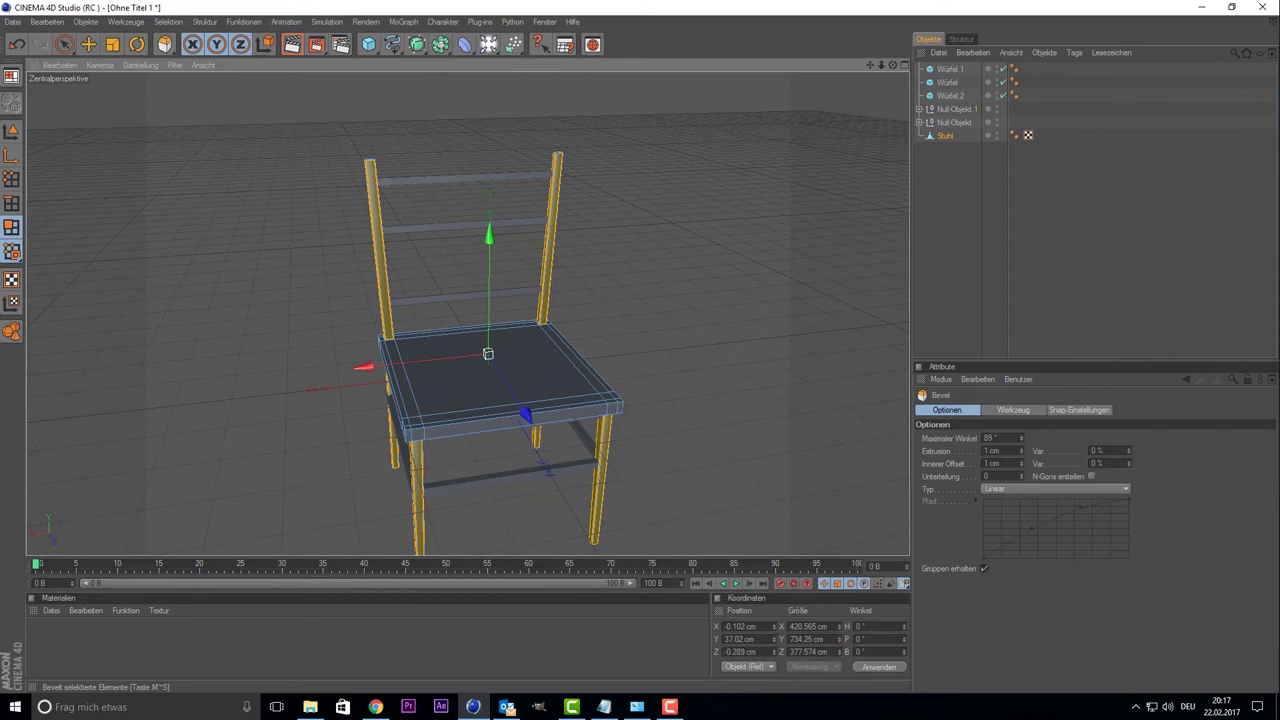
left_click(1059, 232)
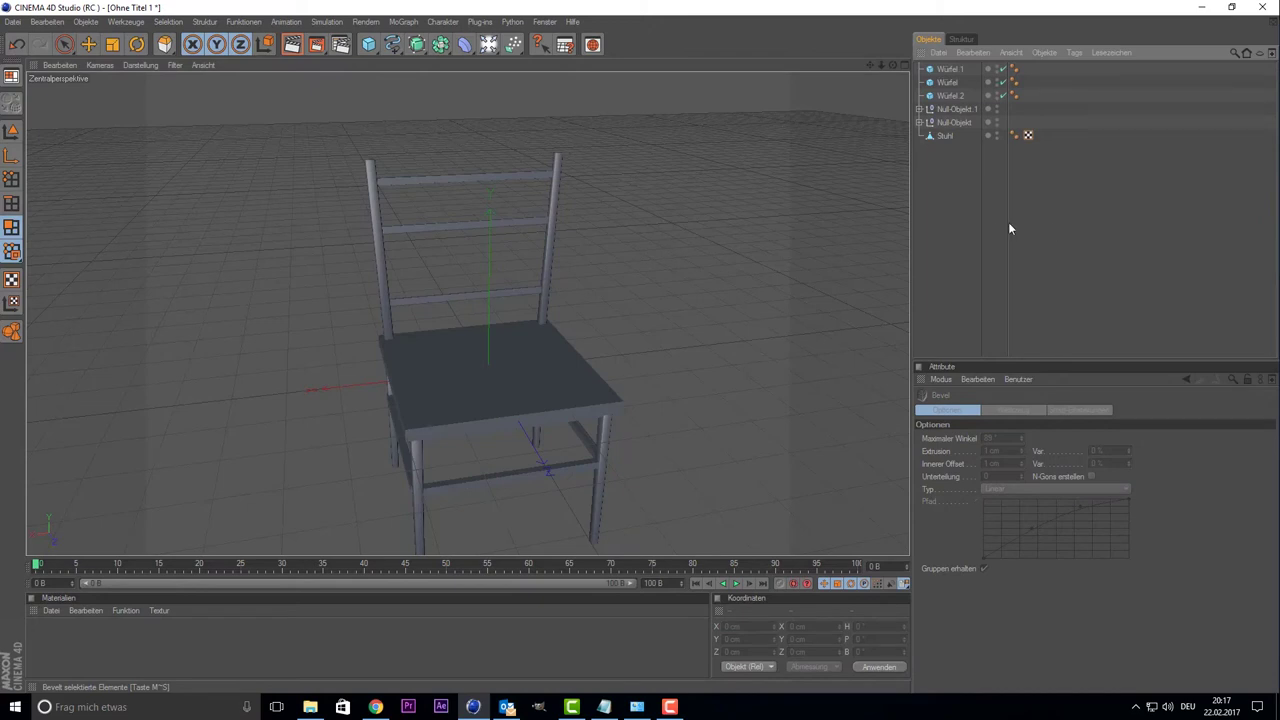
- Re-select Stuhl and use Live Selection to pick the seat's top polygon
left_click(945, 136)
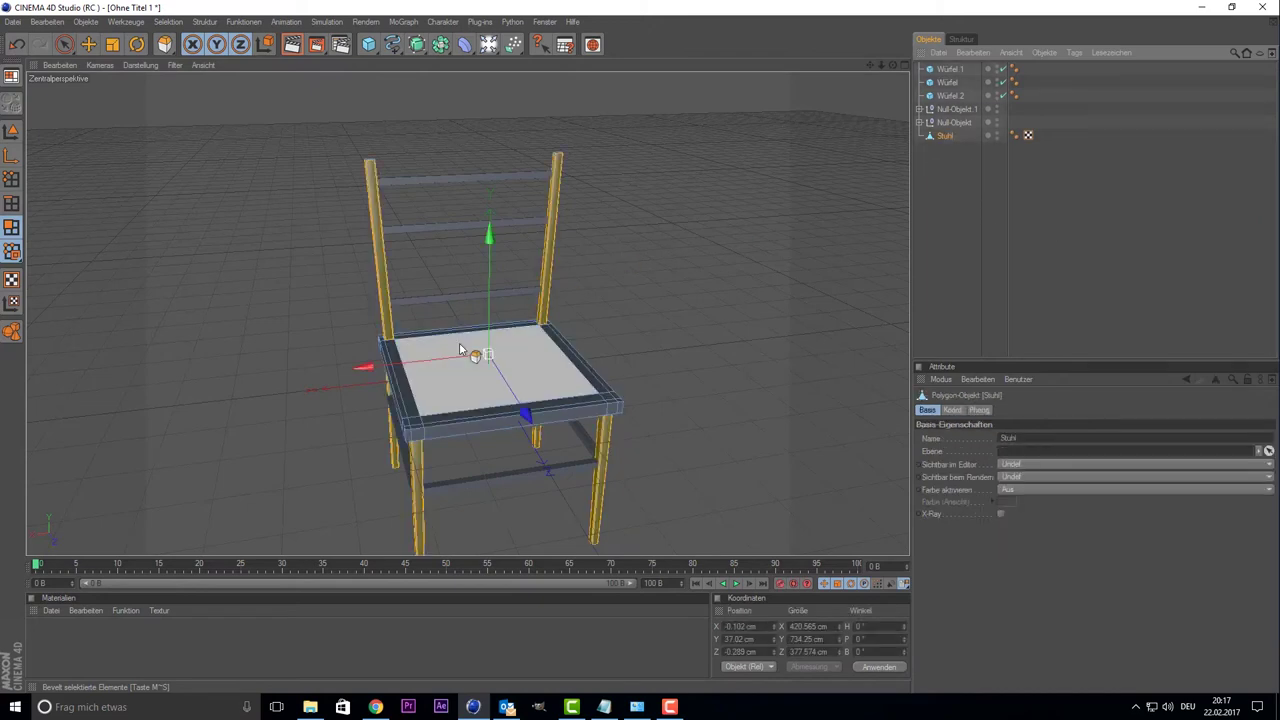
scroll(616, 358, "up", 2)
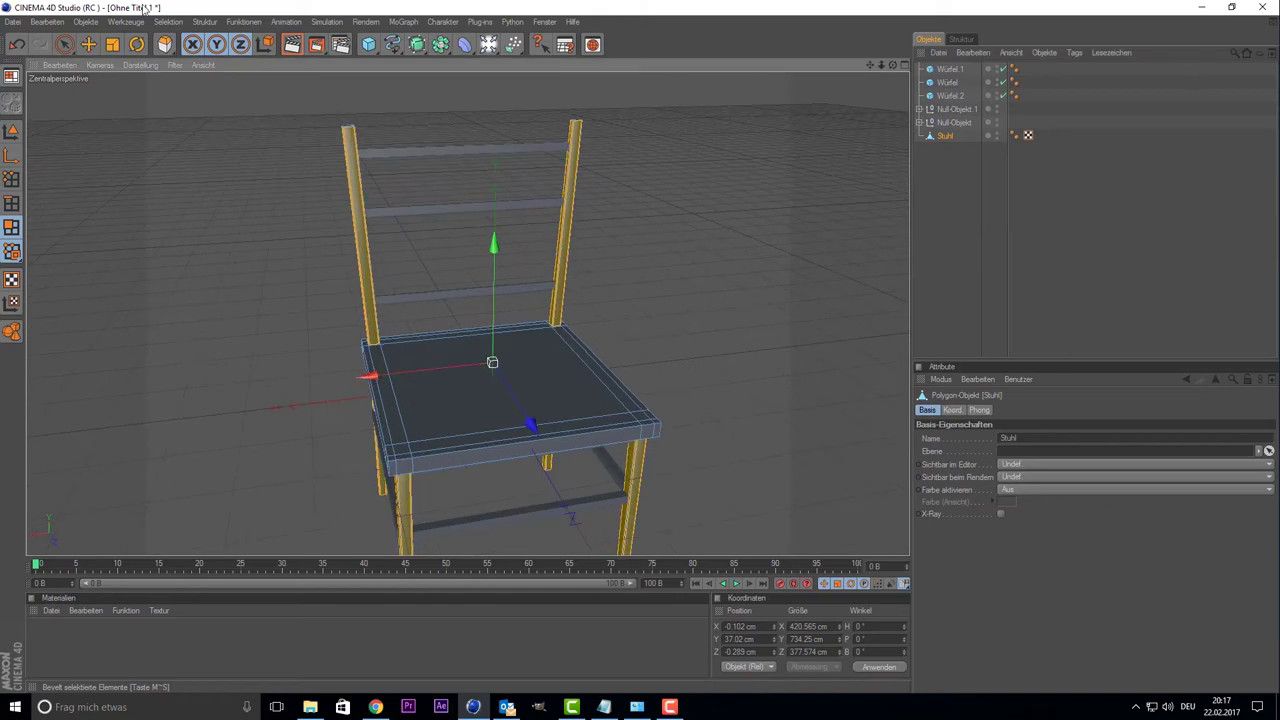
left_click(64, 44)
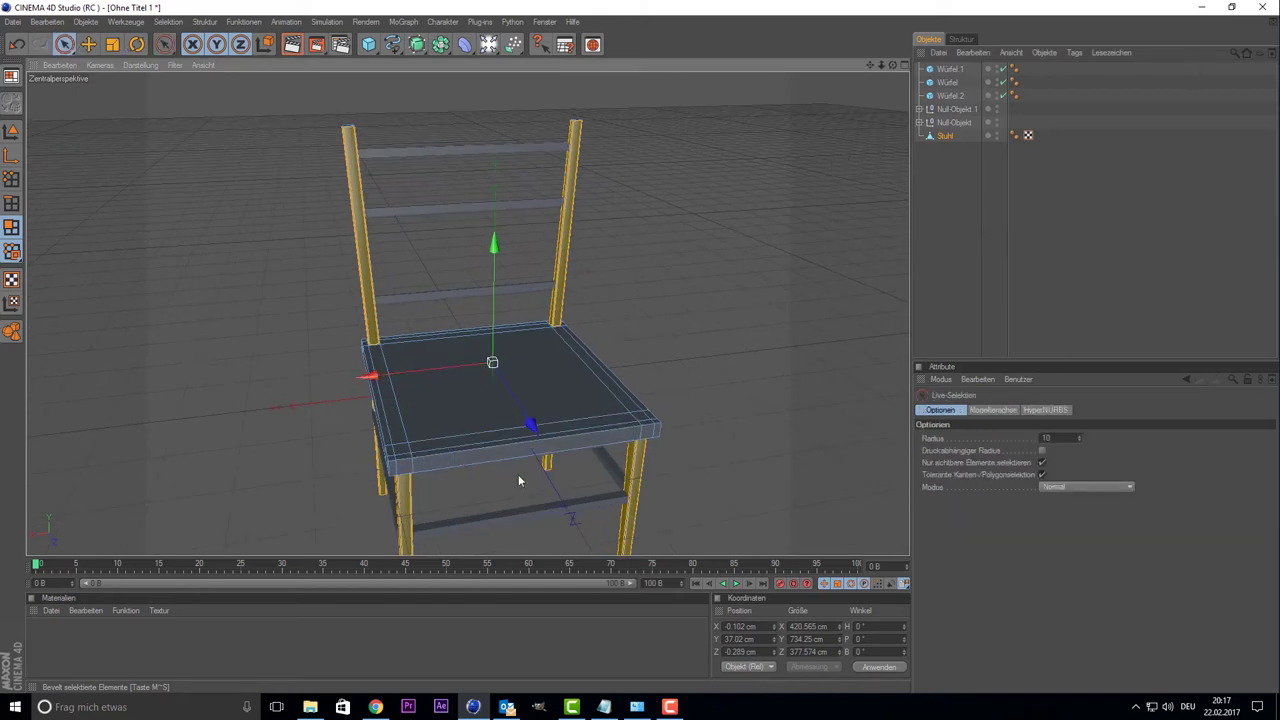
left_click(479, 400)
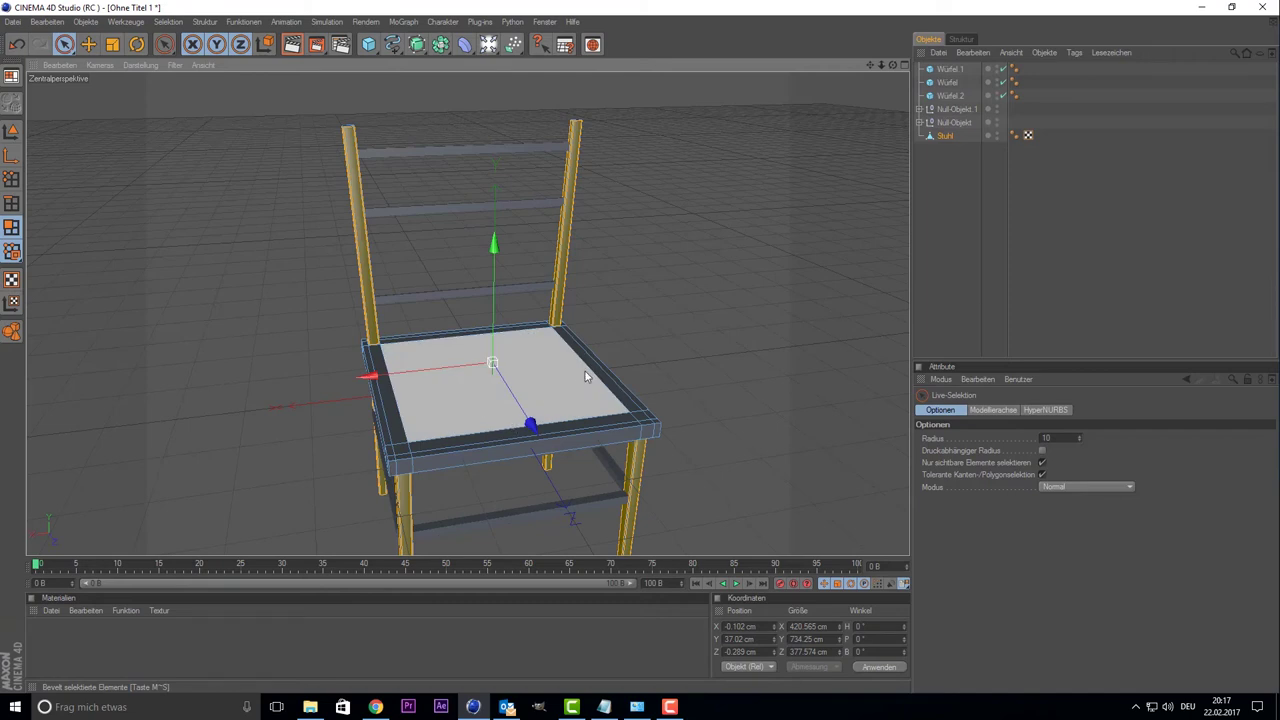
key("ctrl+z")
key("ctrl+y")
left_click(565, 372, "ctrl")
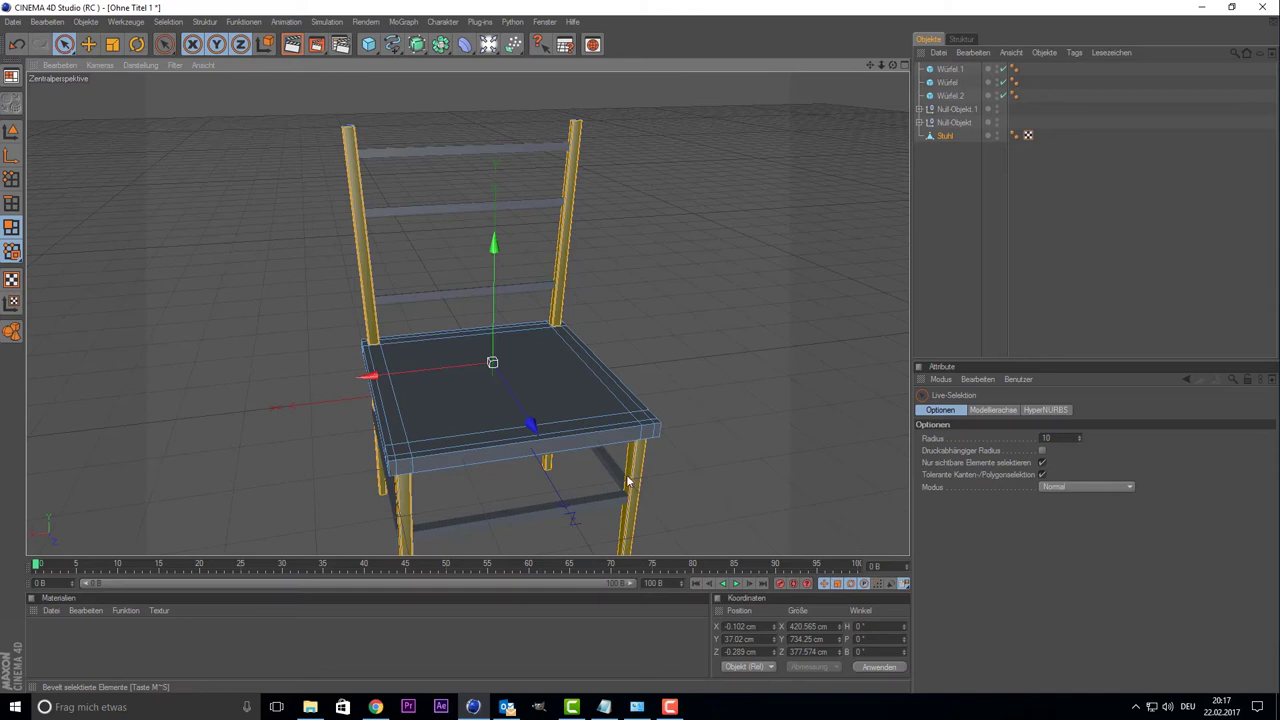
left_click(561, 408)
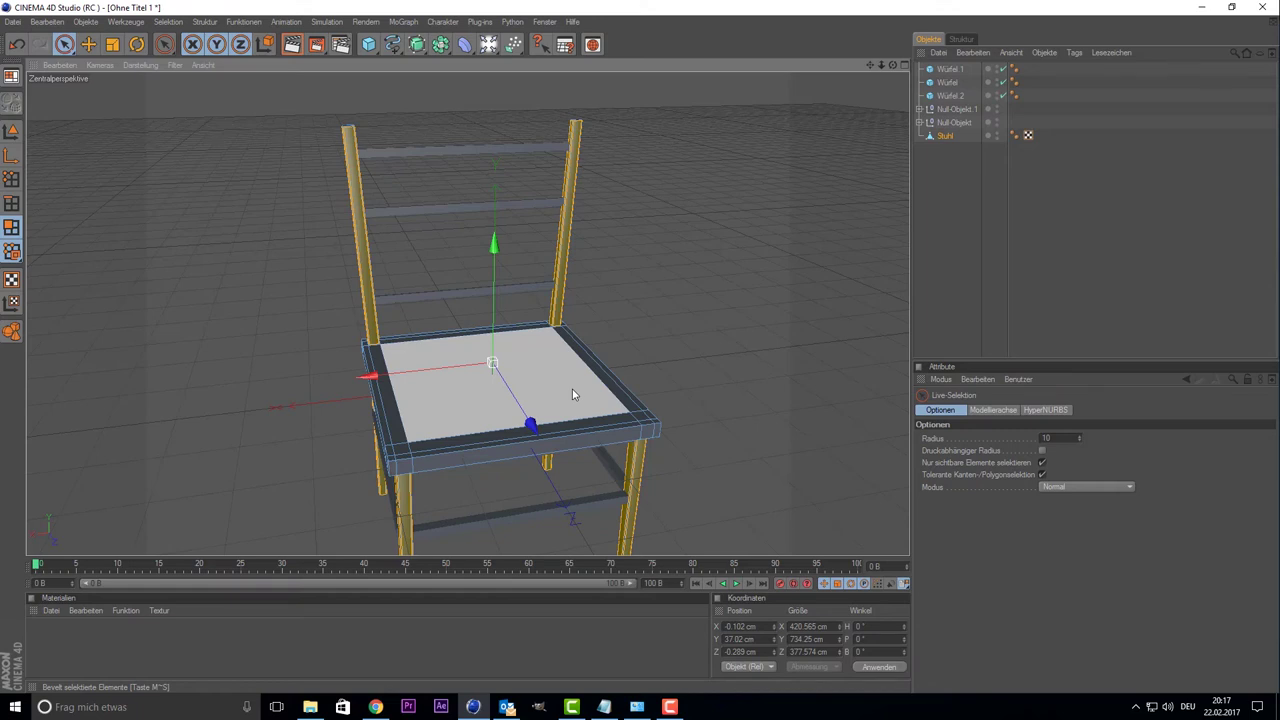
- Try selecting the seat's top face and side strips, then clear the selection and look down onto the seat
left_click(477, 395)
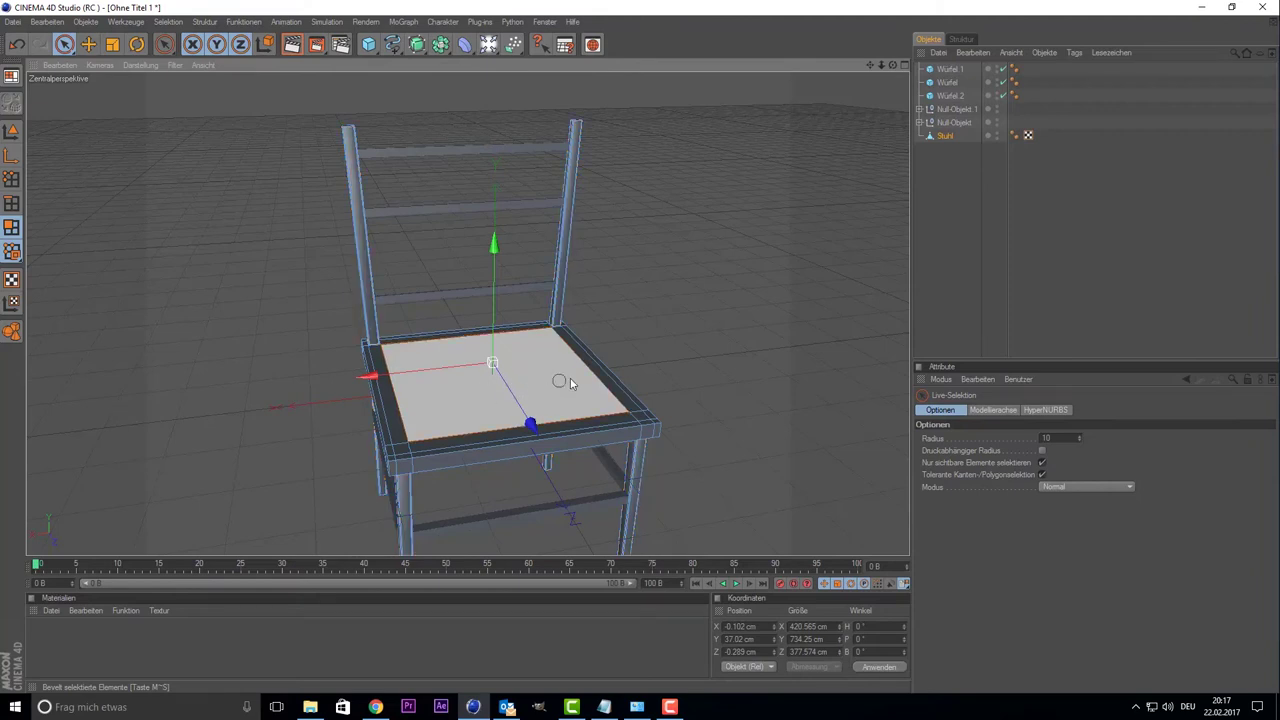
left_click(386, 400)
key("ctrl+z")
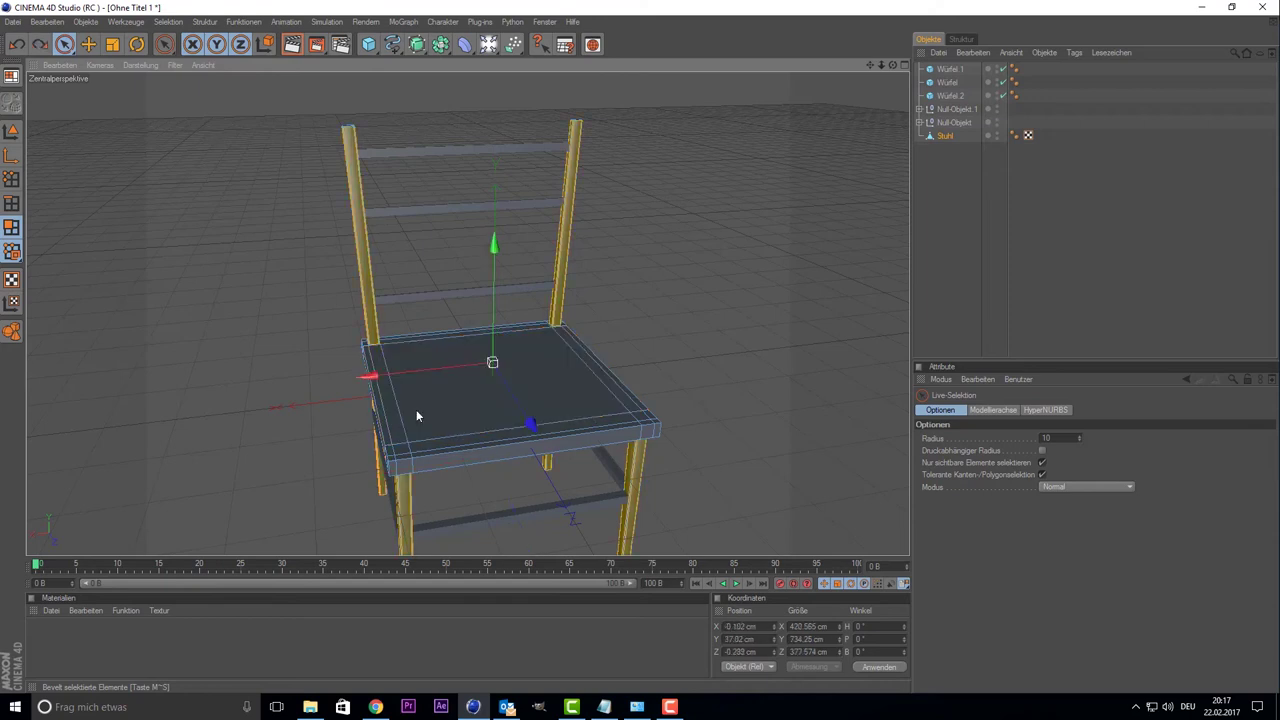
left_click(587, 378)
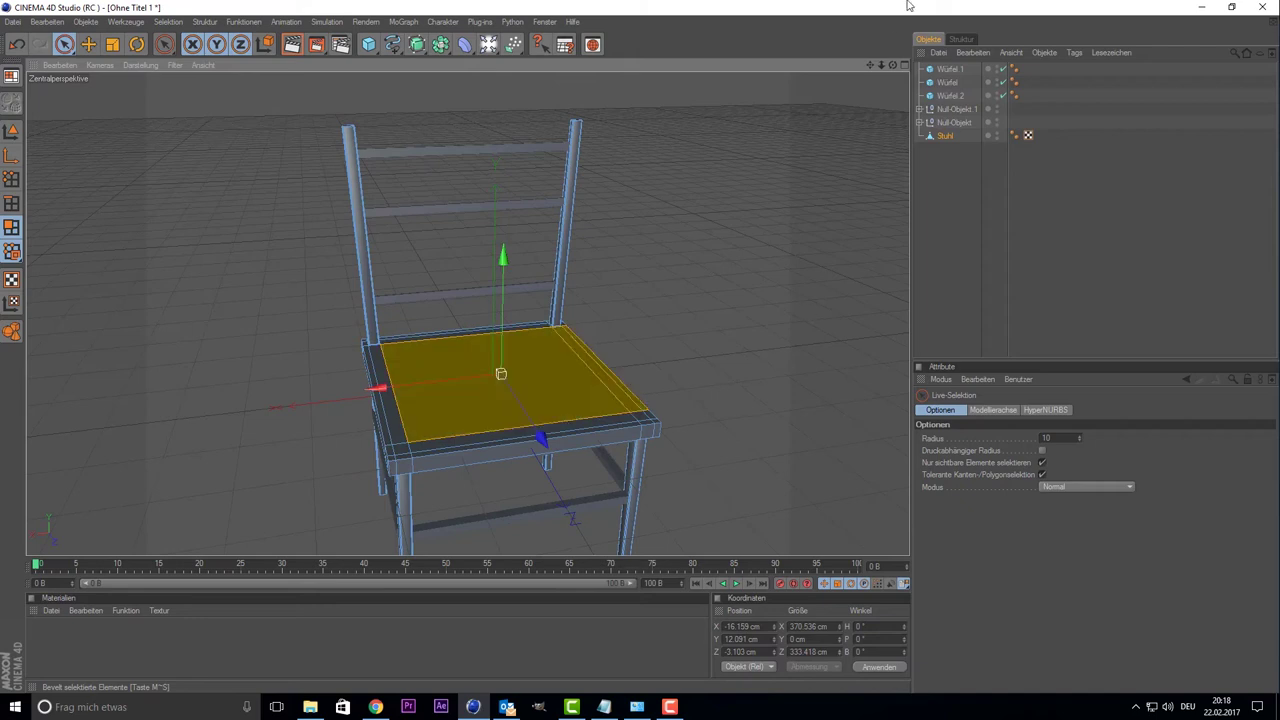
mouse_move(893, 64)
left_mouse_down()
mouse_move(830, 50)
mouse_move(893, 64)
left_mouse_up()
left_click(748, 418)
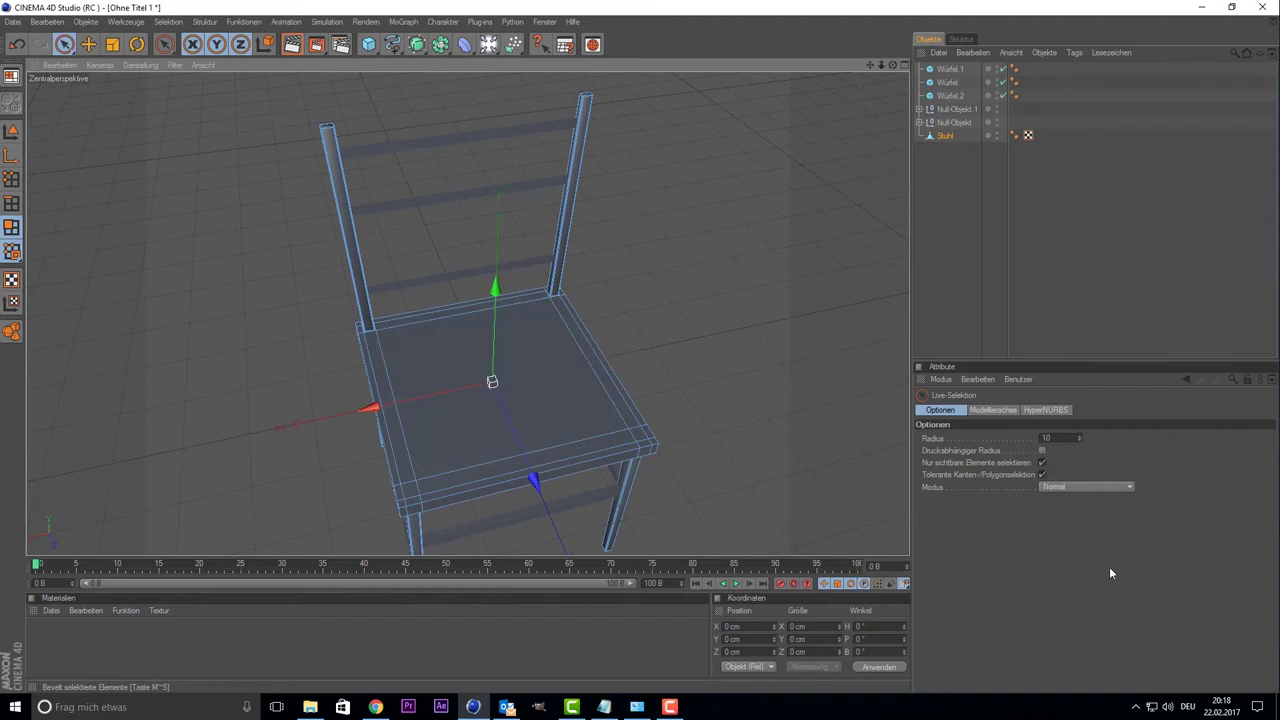
left_click(444, 328)
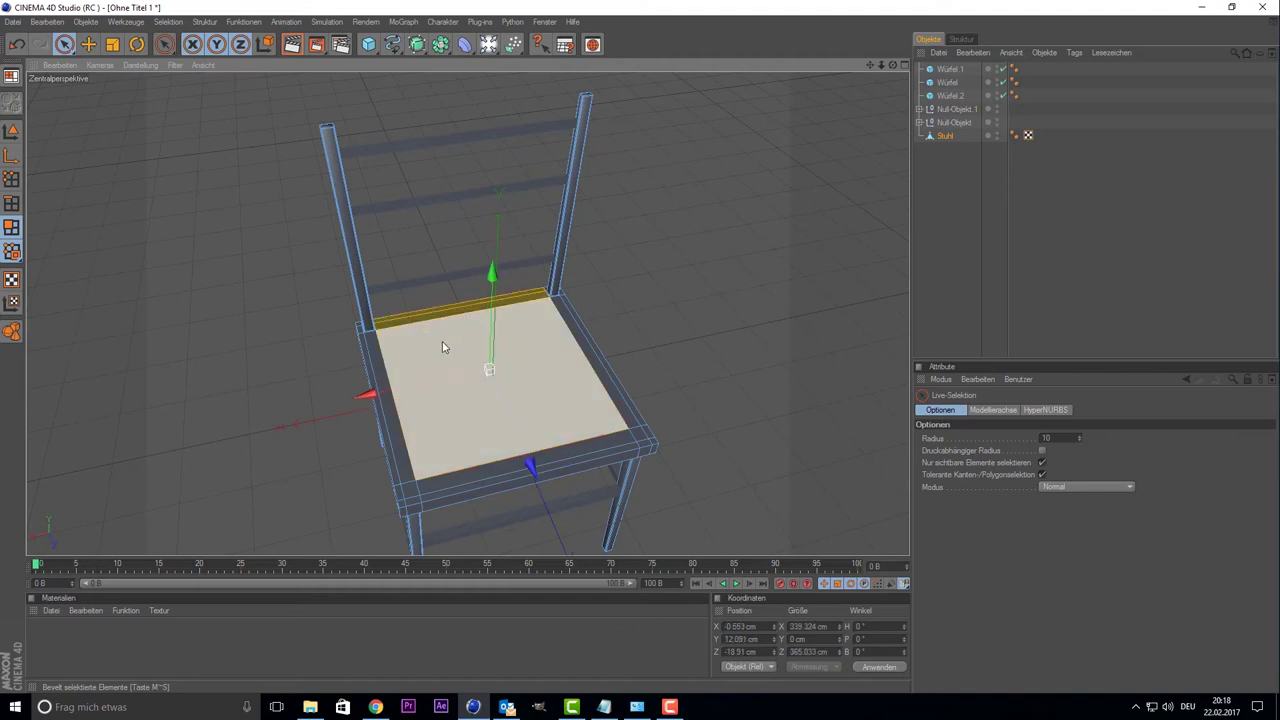
left_click(384, 364, "shift")
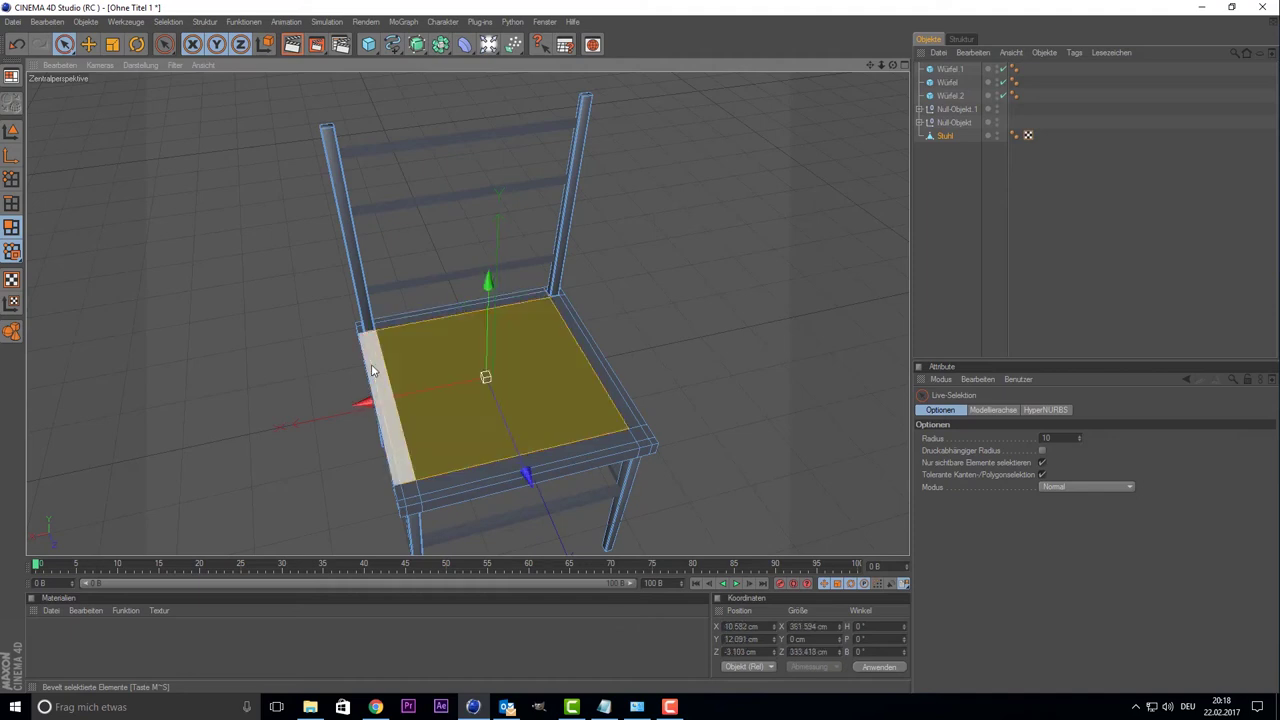
left_click(324, 391)
scroll(380, 463, "up", 5)
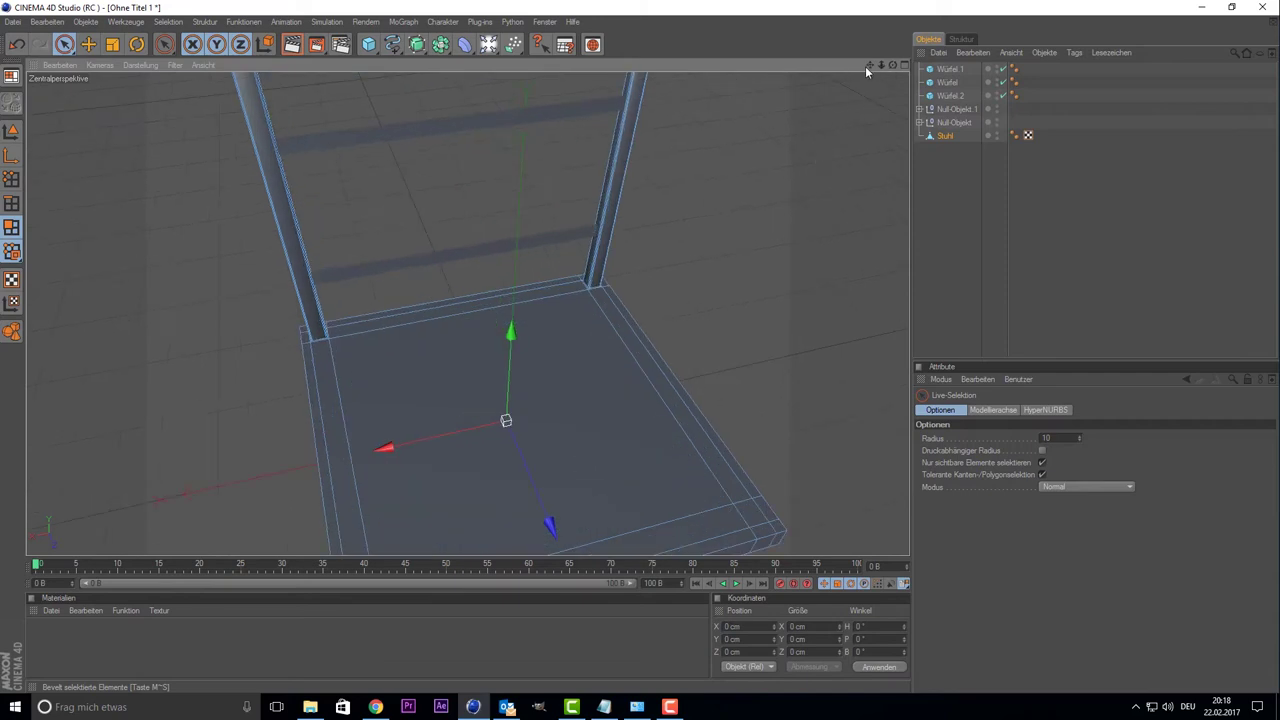
left_click_drag(866, 64, 634, 288)
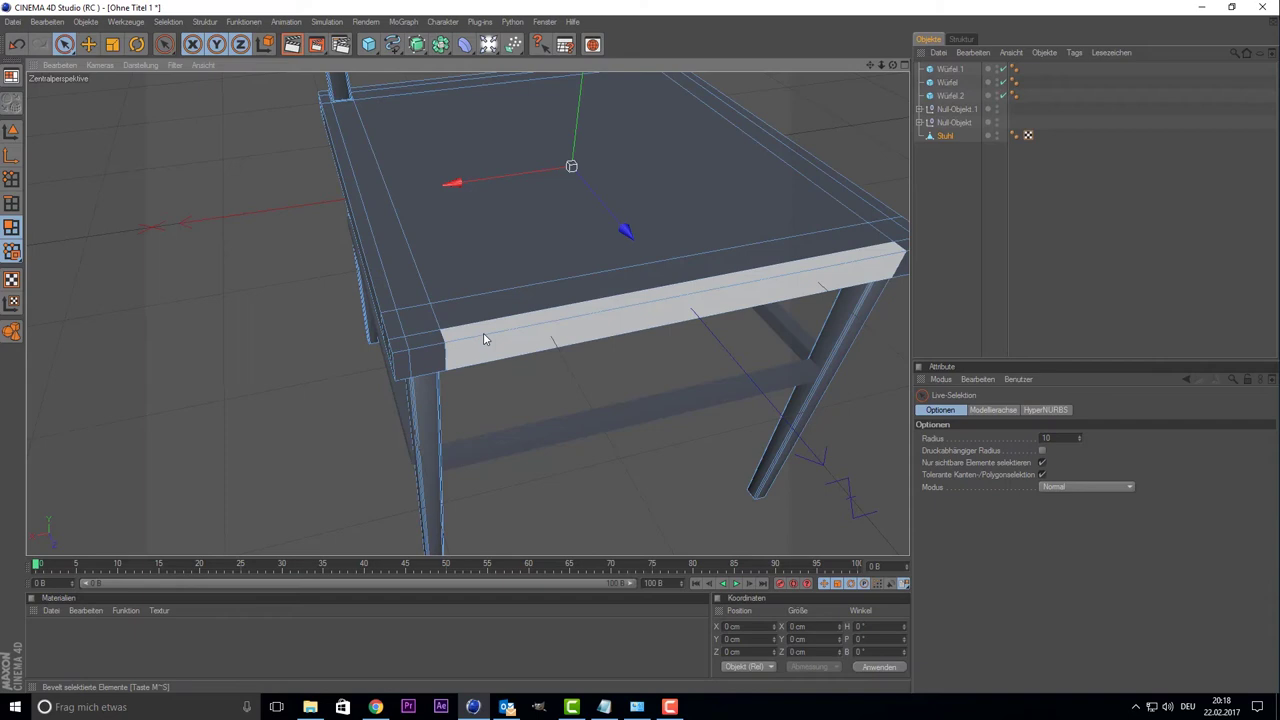
- Switch to Loop Selection and select the edge loop around the seat's sides
left_click(125, 21)
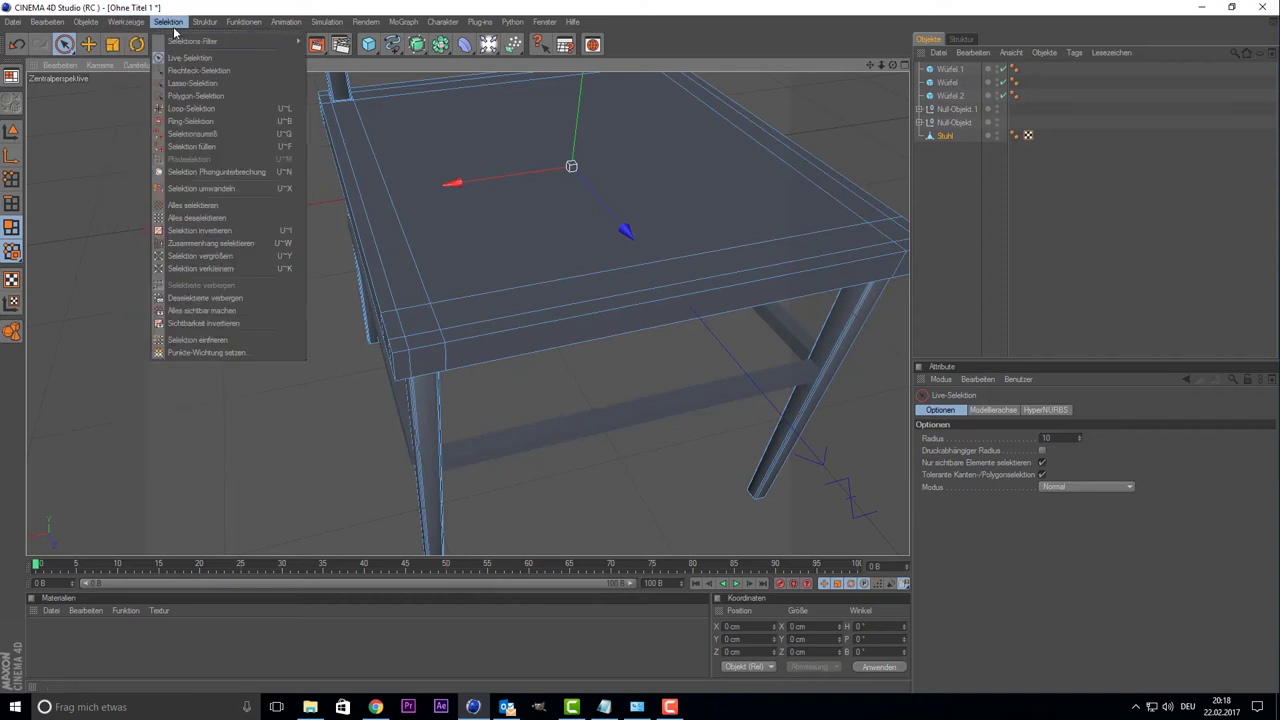
mouse_move(168, 21)
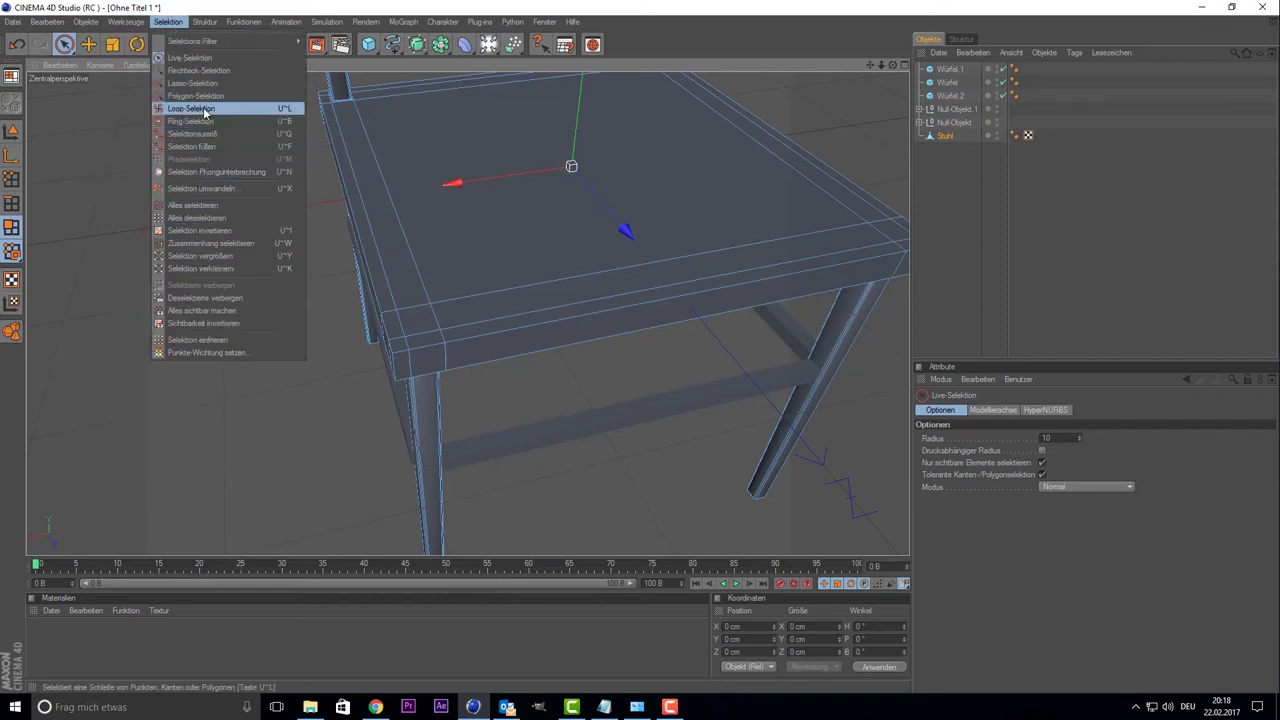
left_click(203, 108)
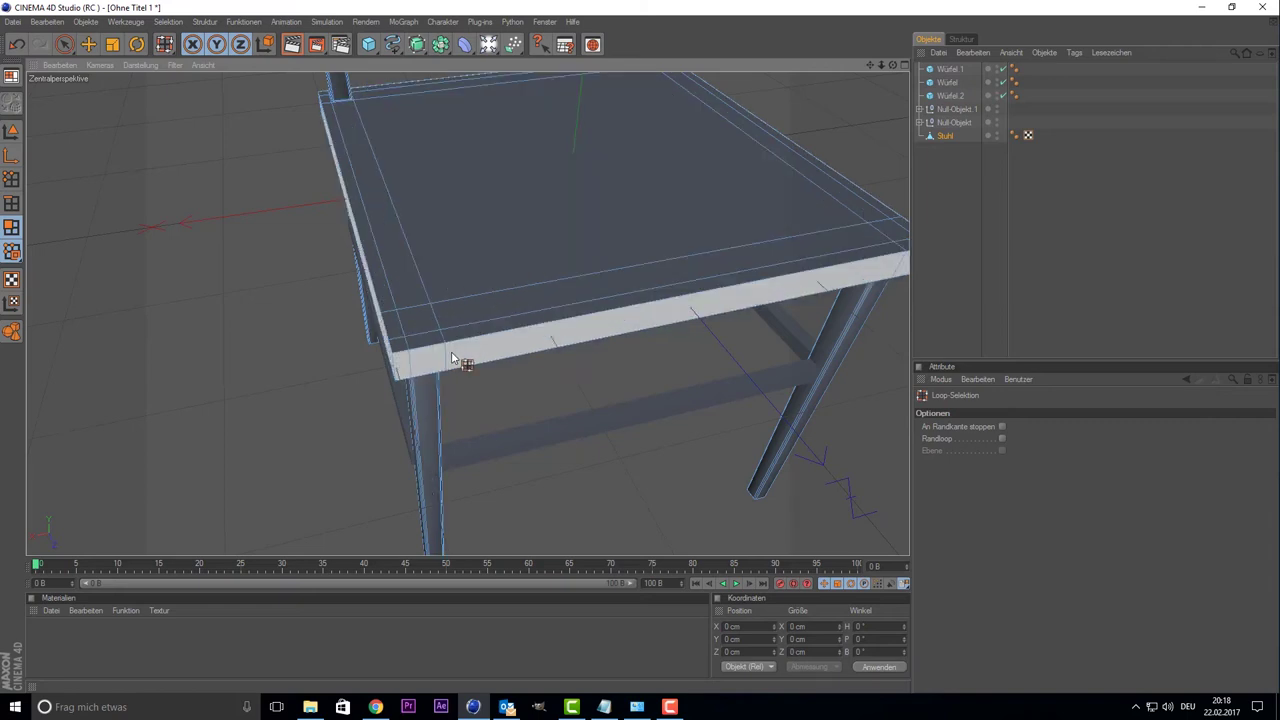
left_click_drag(892, 160, 826, 191, "alt")
mouse_move(886, 70)
left_mouse_down()
mouse_move(830, 80)
mouse_move(597, 257)
left_mouse_up()
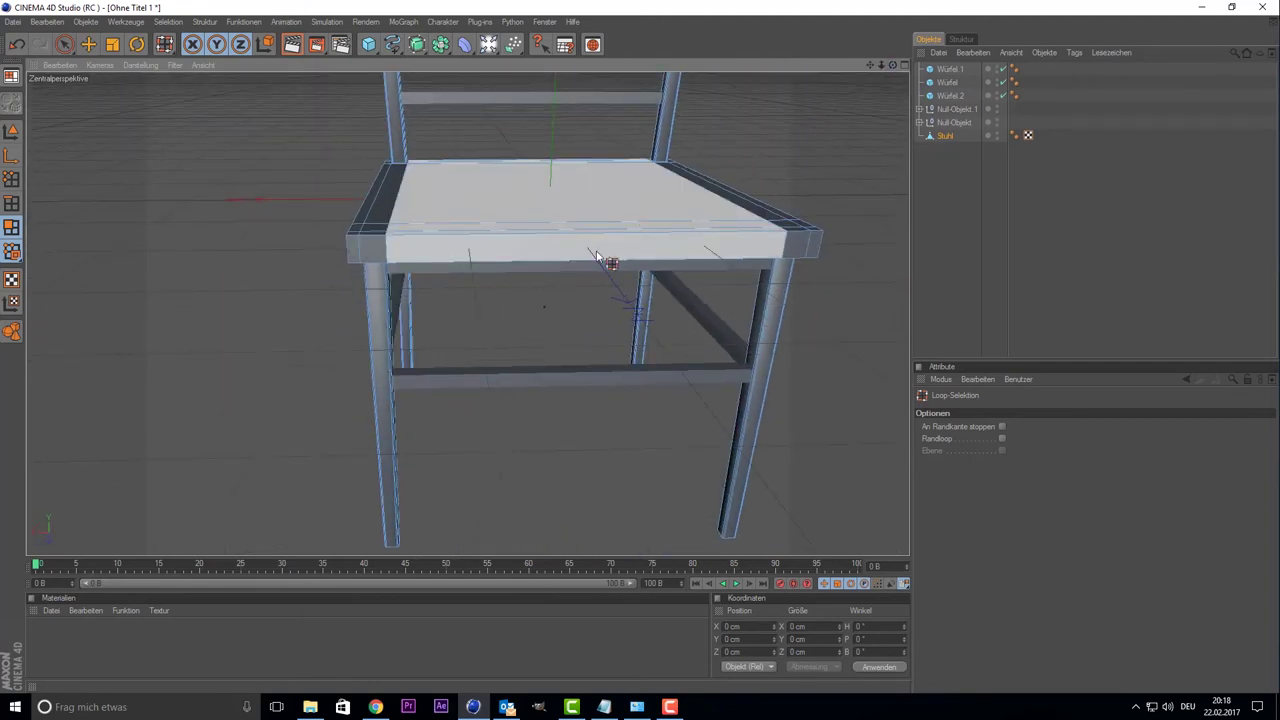
left_click(389, 255)
- Bevel the seat's side edge loop with a 1 cm offset
scroll(900, 247, "down", 2)
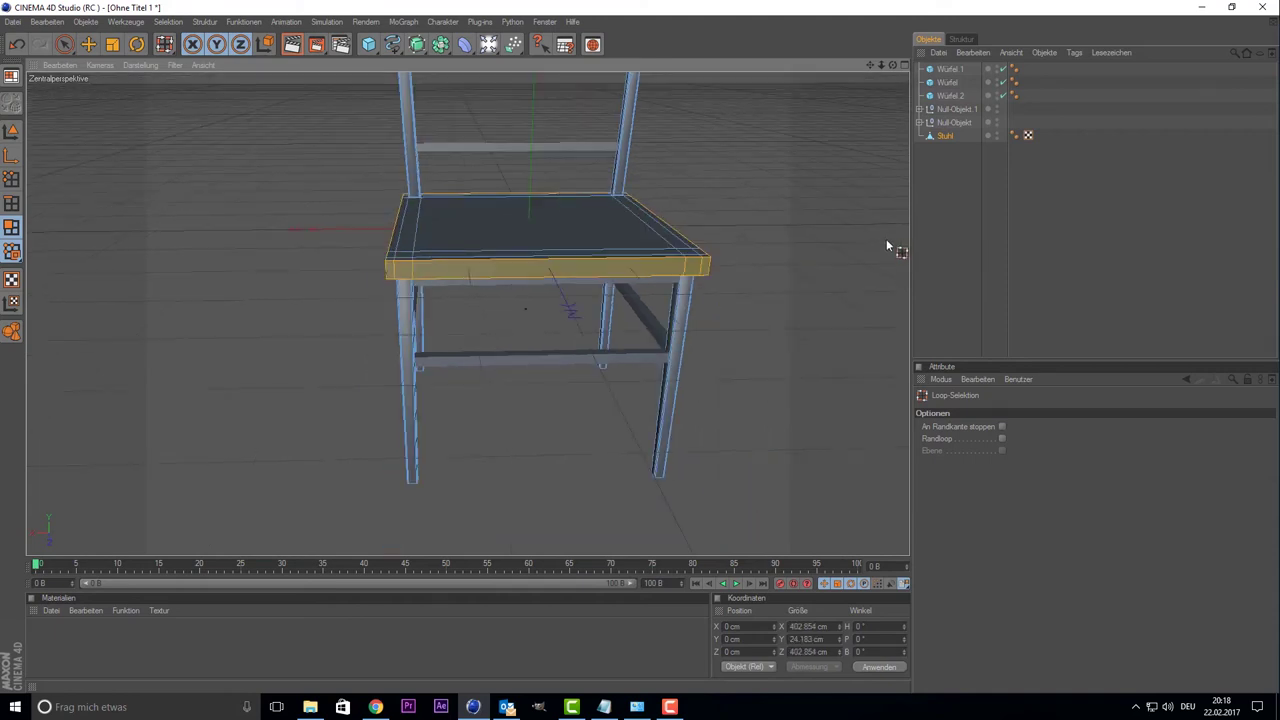
right_click(828, 224)
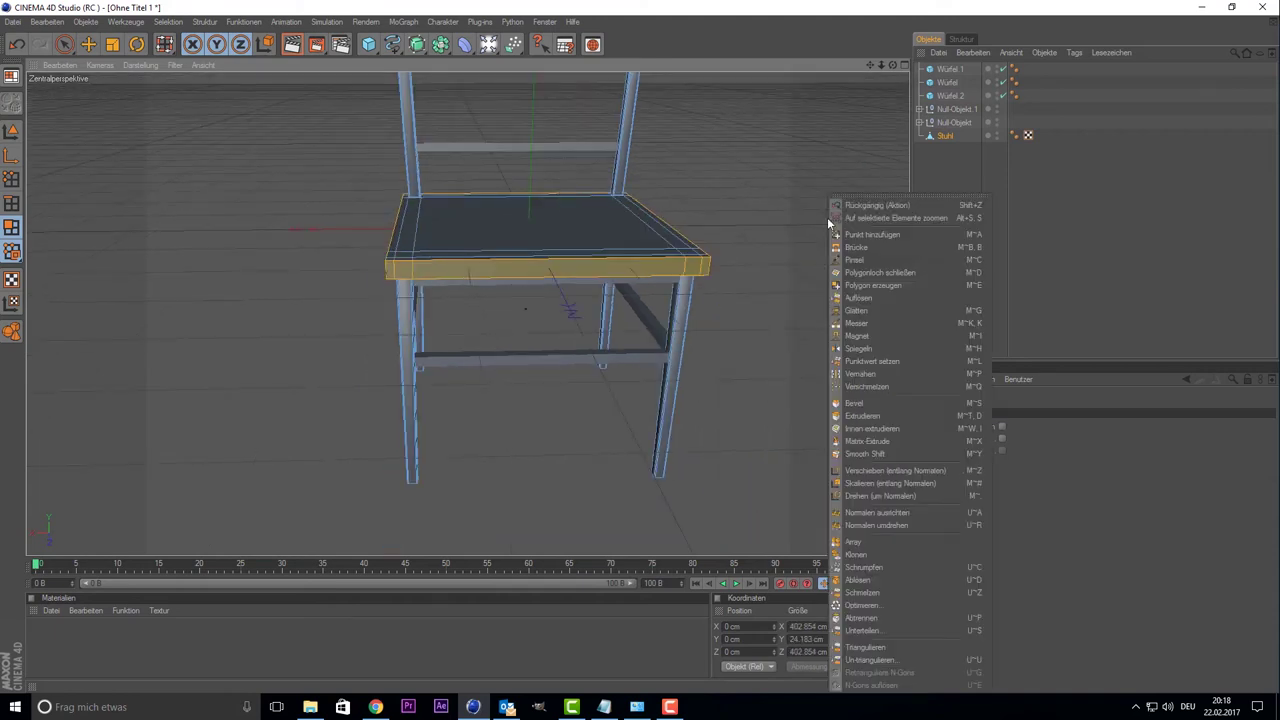
left_click(865, 405)
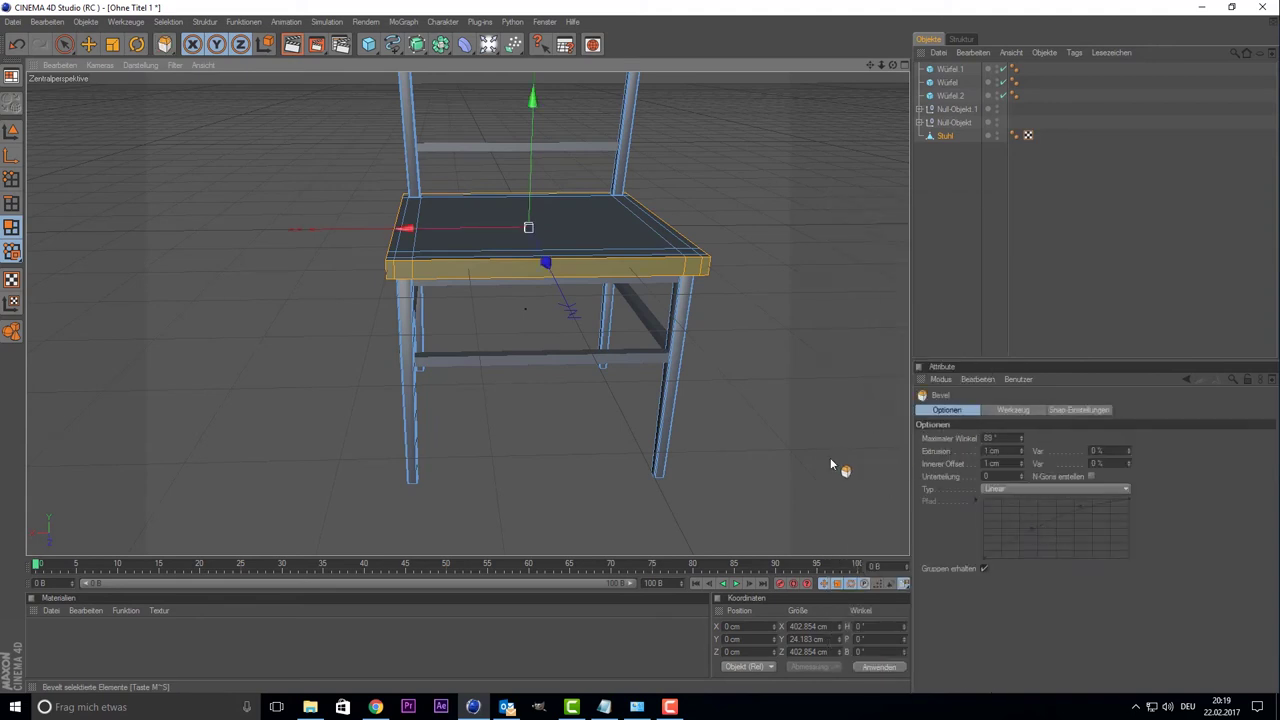
left_click(986, 409)
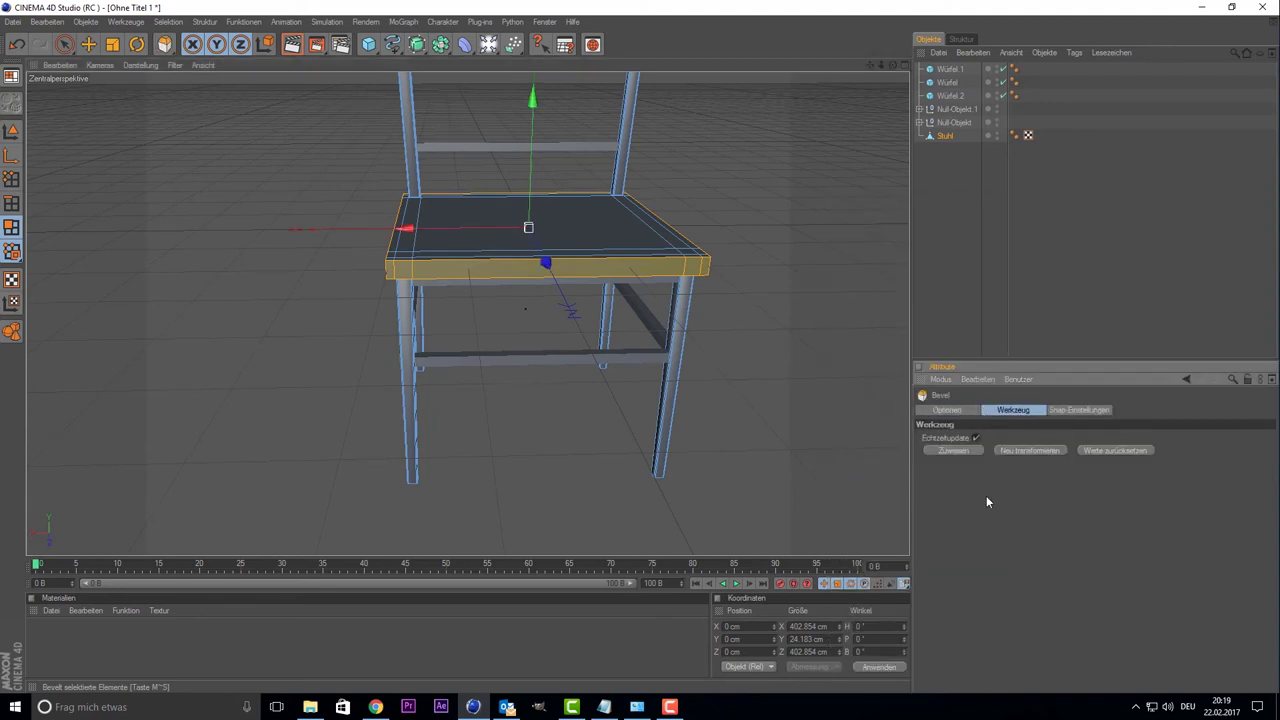
left_click(955, 450)
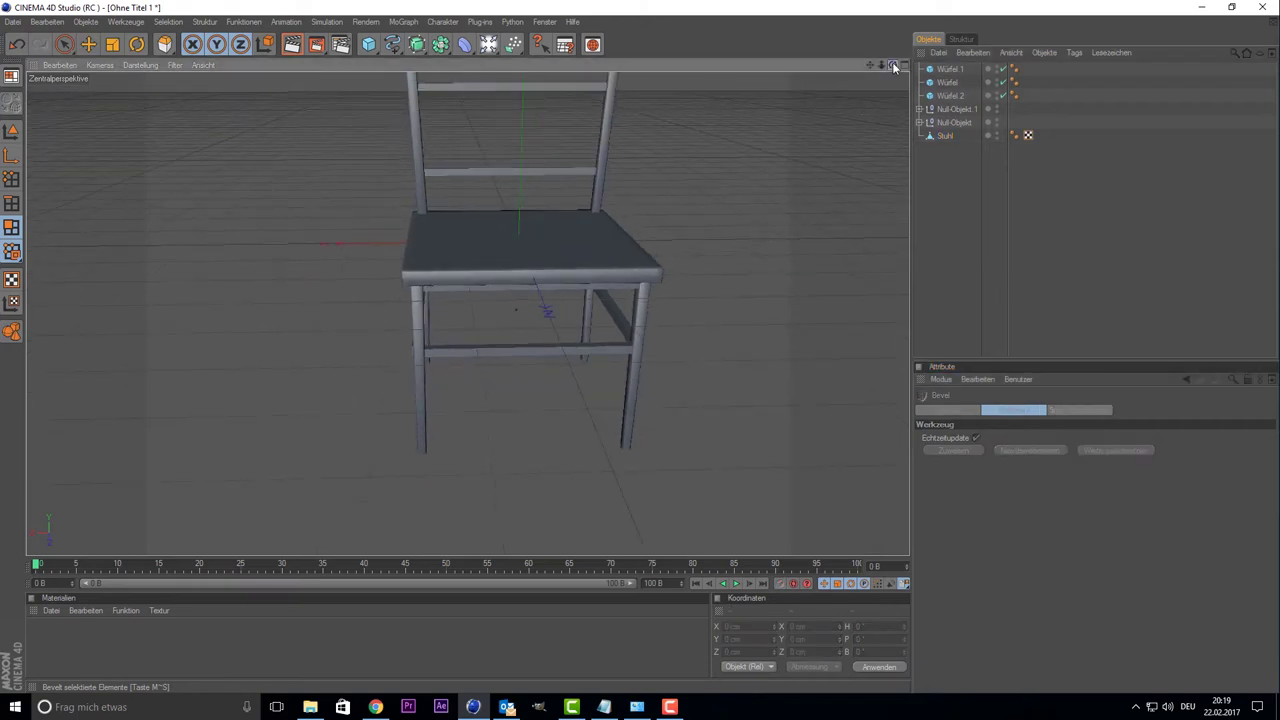
- Select the Stuhl seat's top polygon with Live Selection and bevel it
left_click_drag(895, 66, 744, 156)
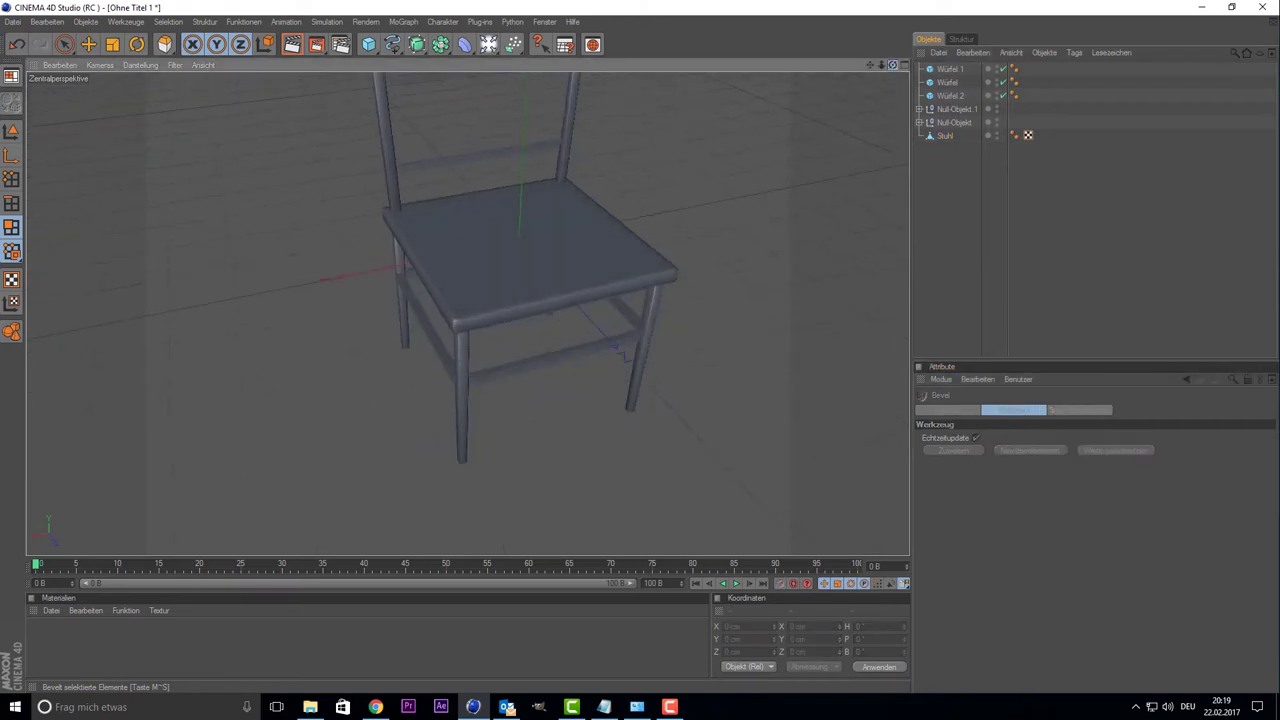
left_click(933, 137)
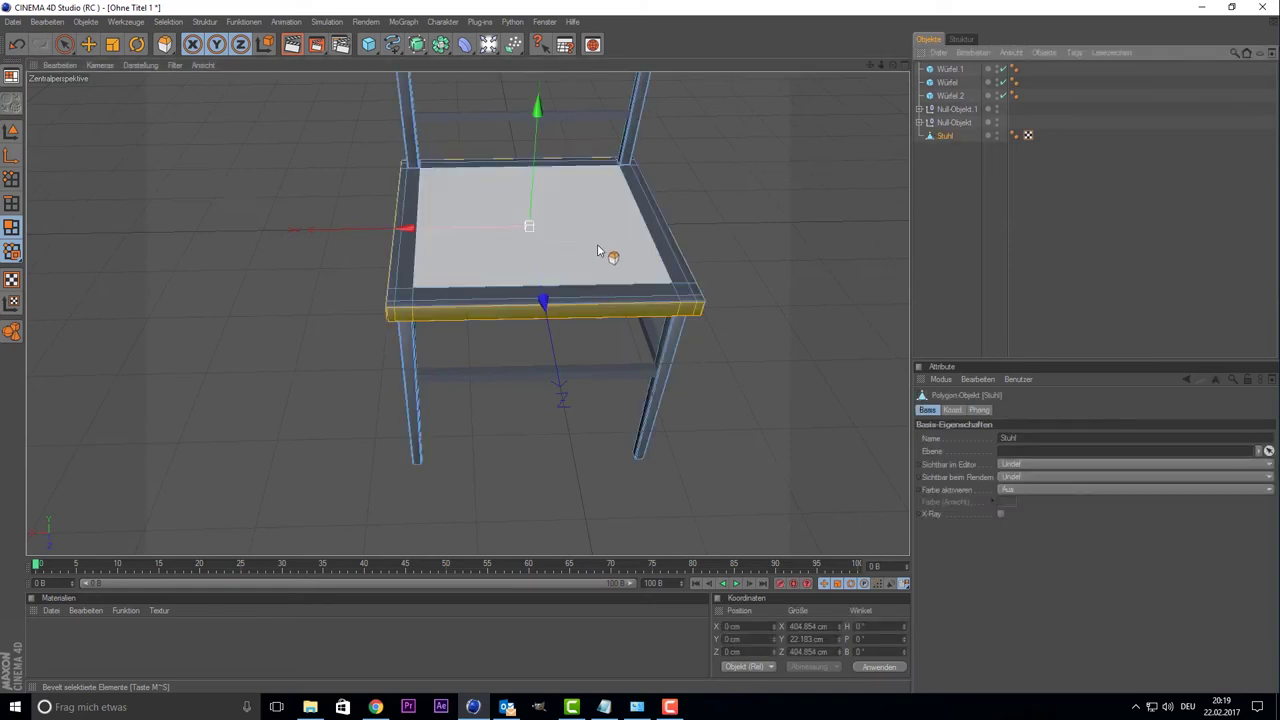
key("space")
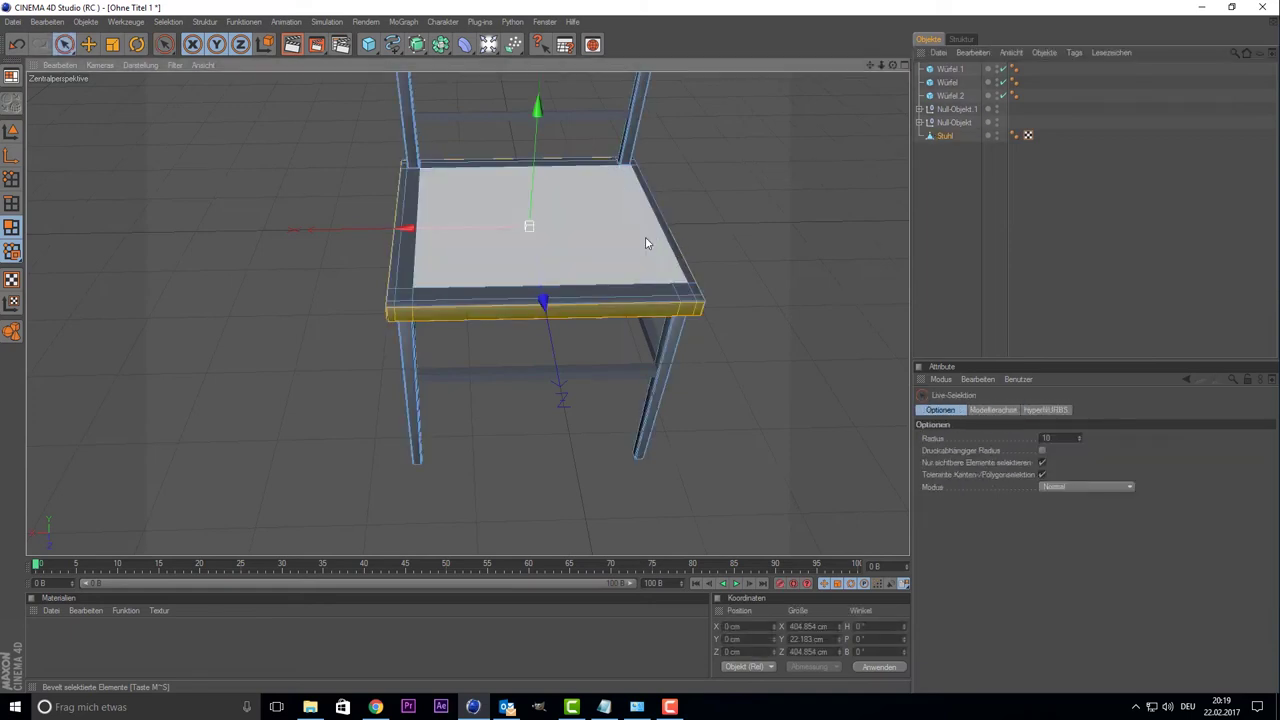
left_click(665, 235)
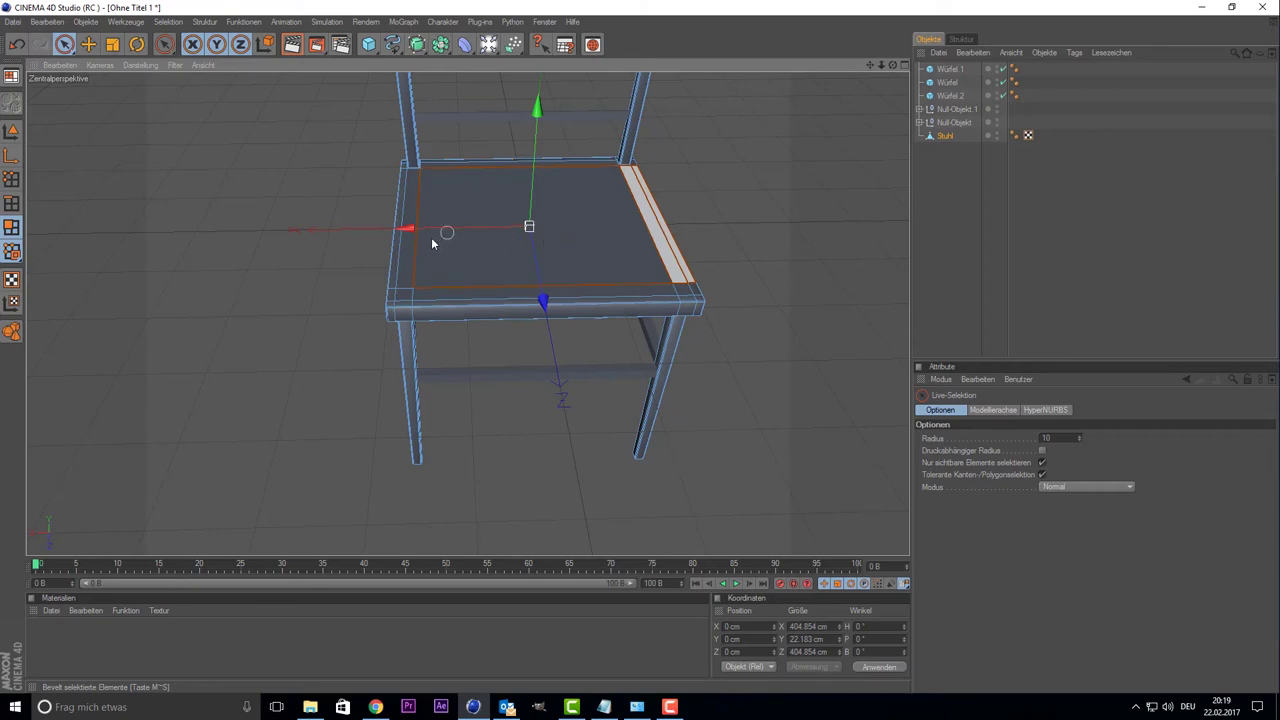
left_click(682, 286)
right_click(786, 238)
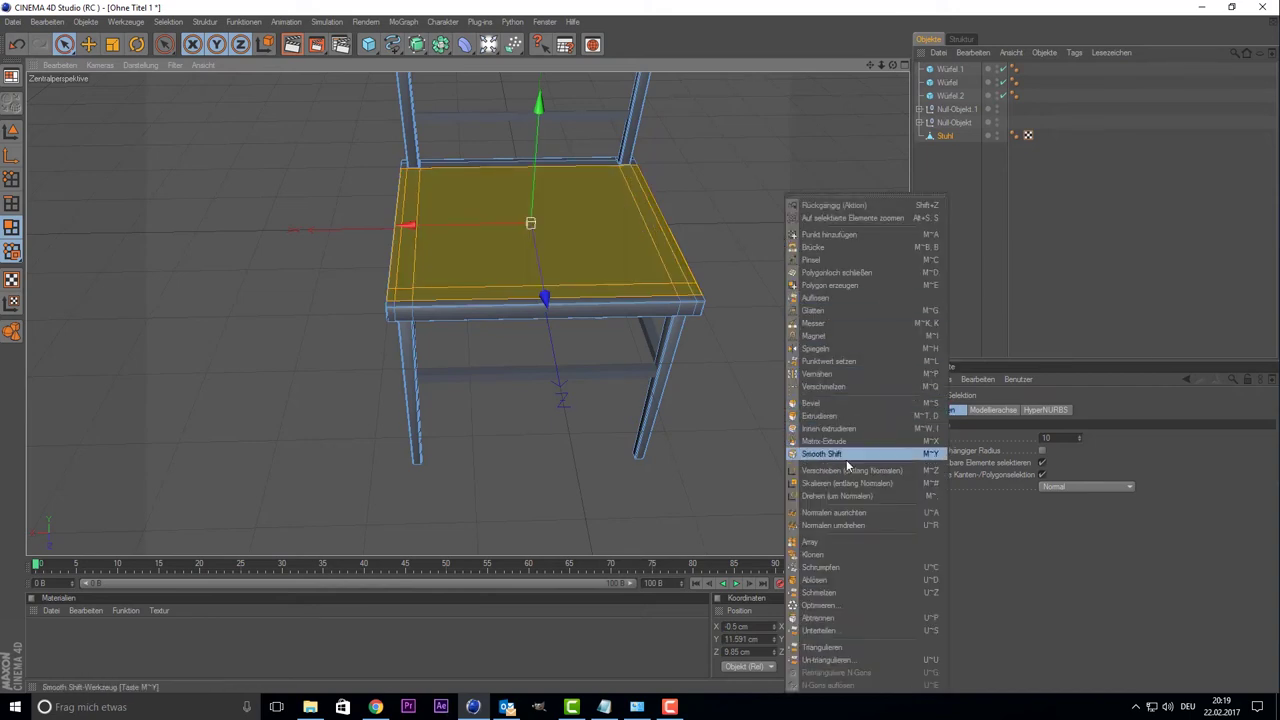
left_click(826, 403)
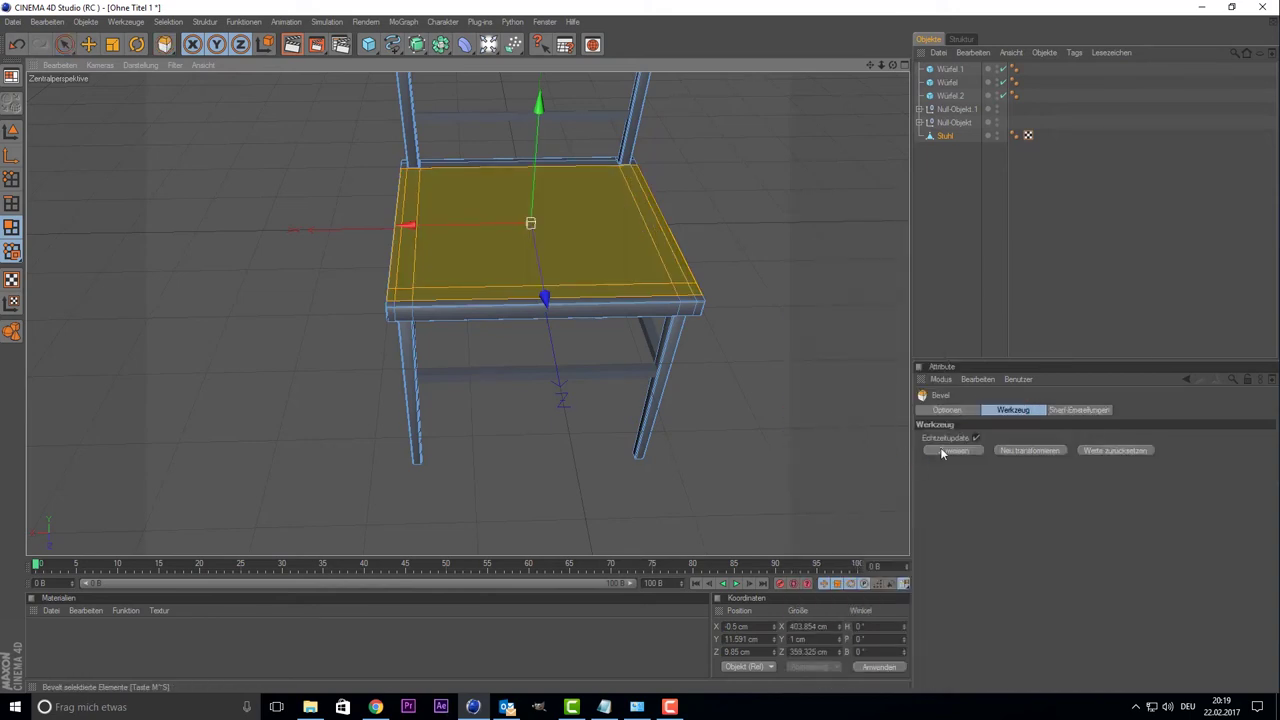
left_click(970, 450)
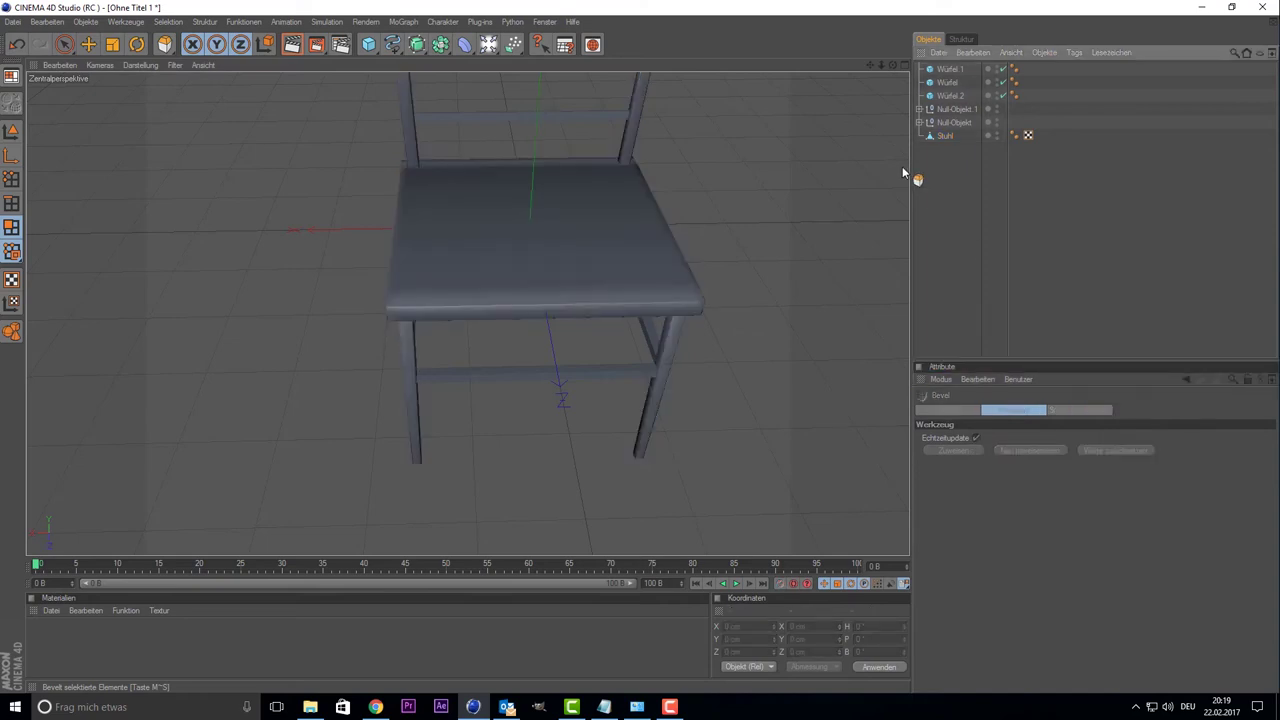
- Inspect the bevelled seat border, then clear the selection and view the whole chair
mouse_move(881, 65)
left_mouse_down()
mouse_move(895, 70)
mouse_move(860, 80)
mouse_move(877, 80)
left_mouse_up()
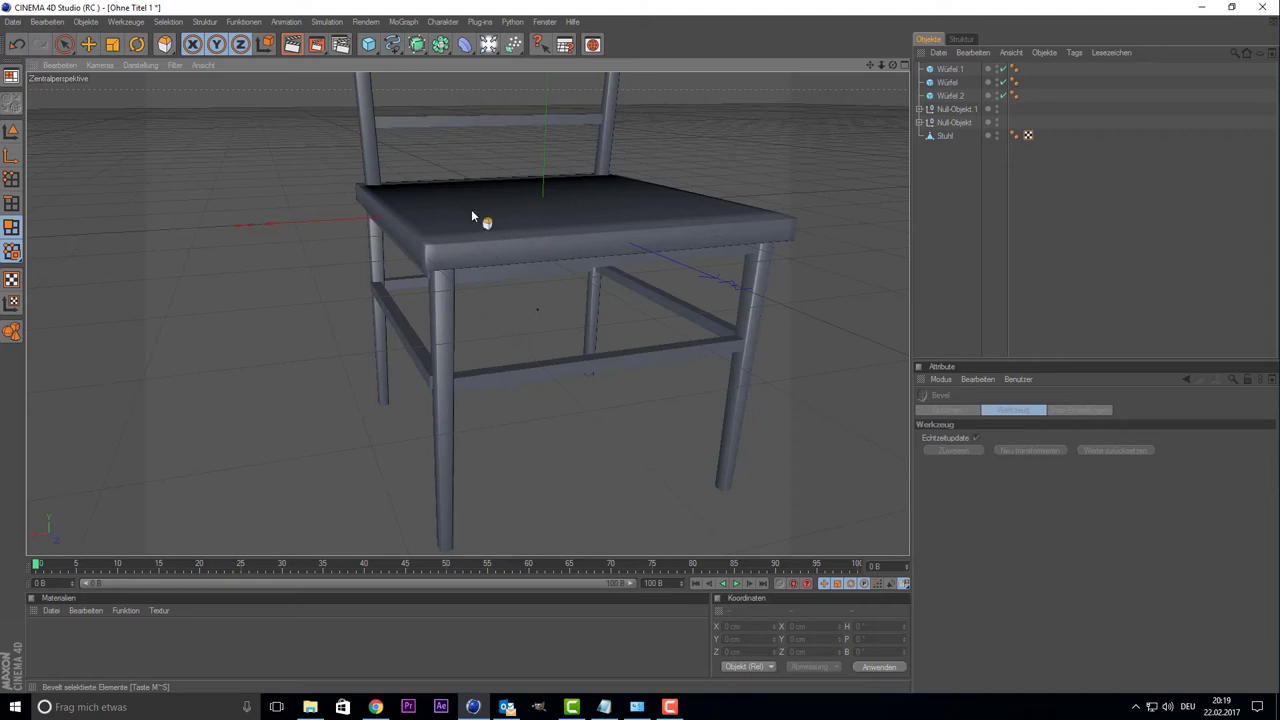
left_click(560, 201)
left_click_drag(568, 199, 911, 220)
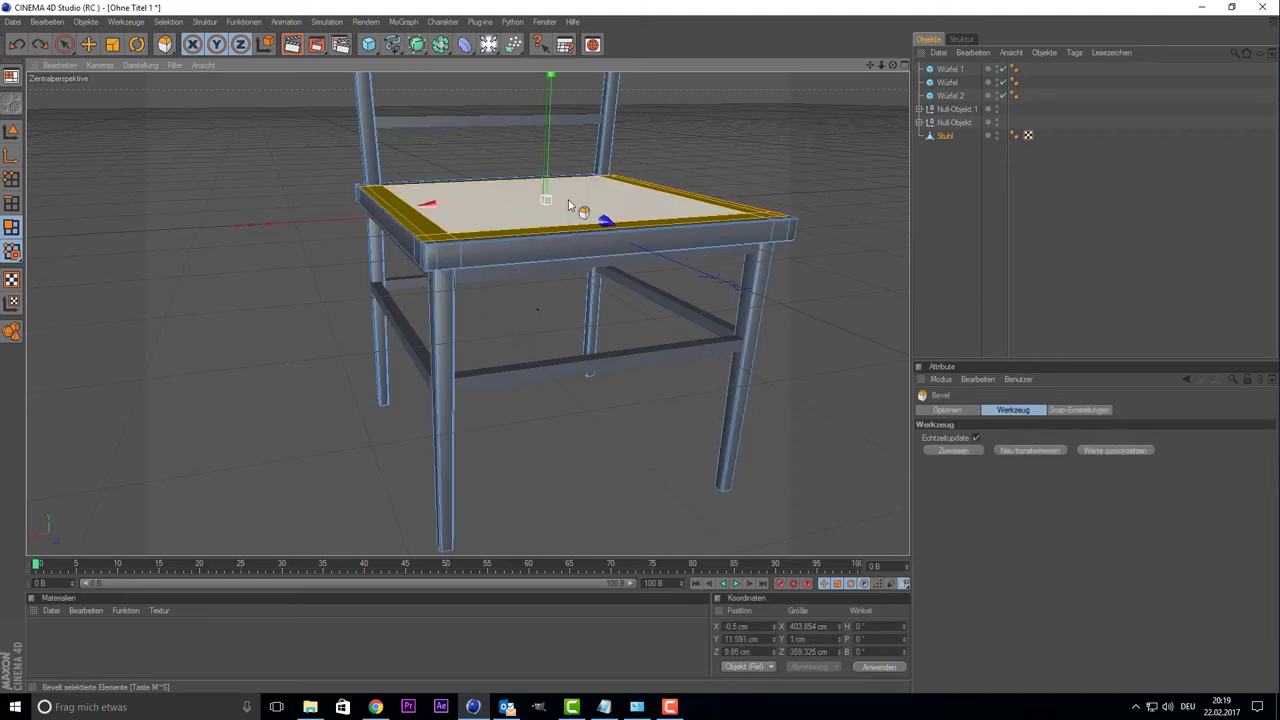
left_click(925, 220)
left_click_drag(881, 64, 893, 80)
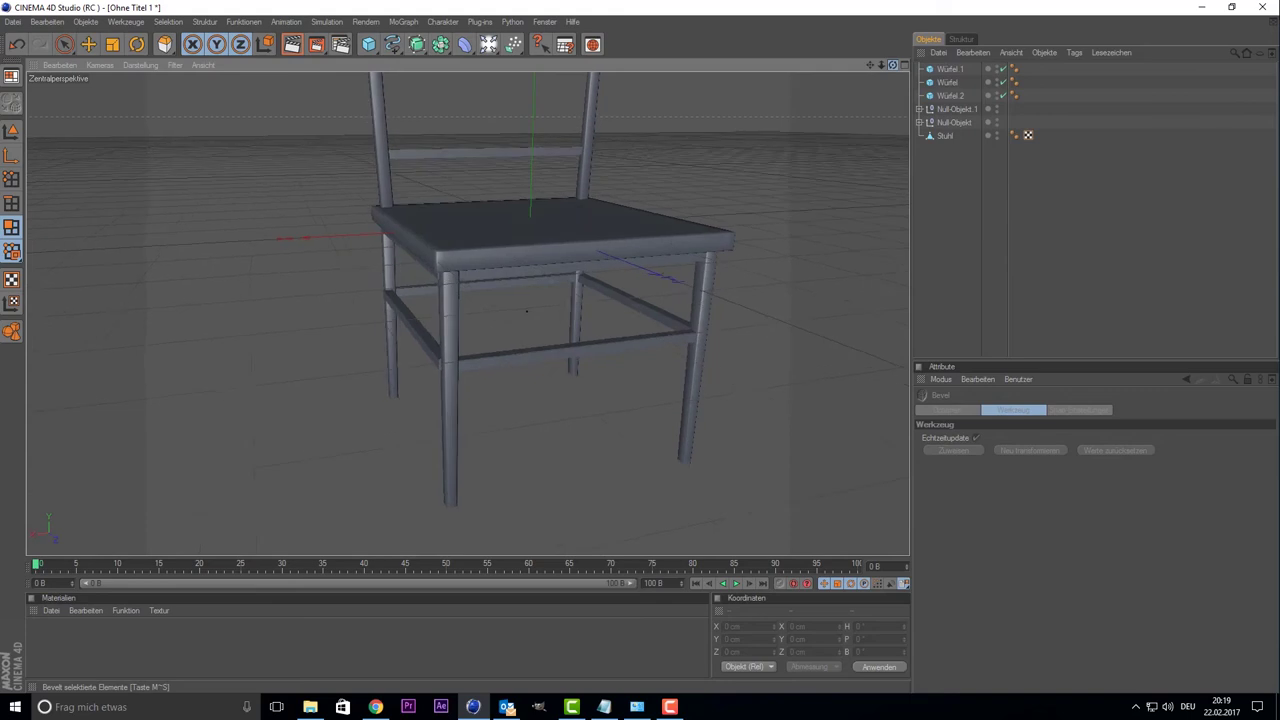
scroll(786, 251, "up", 3)
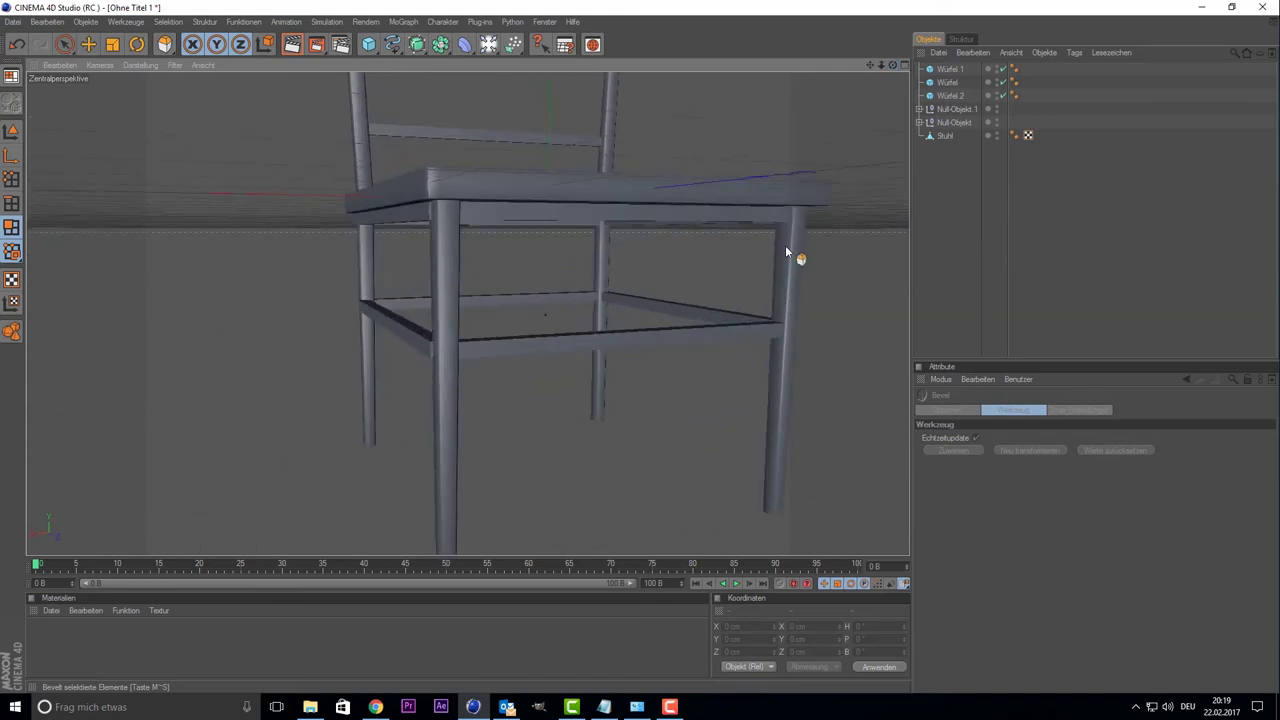
- Expand Null-Objekt.1 to reveal its four crossbar cubes and their smoothing tags
left_click(944, 112)
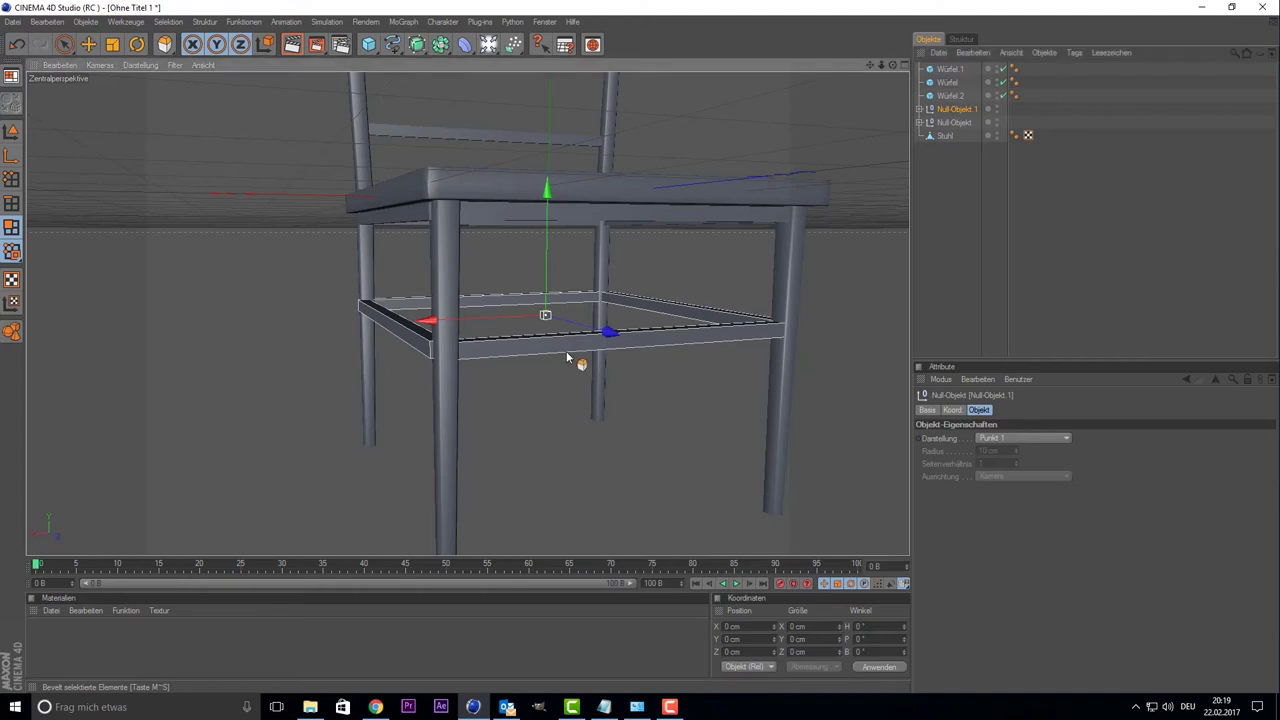
left_click(918, 109)
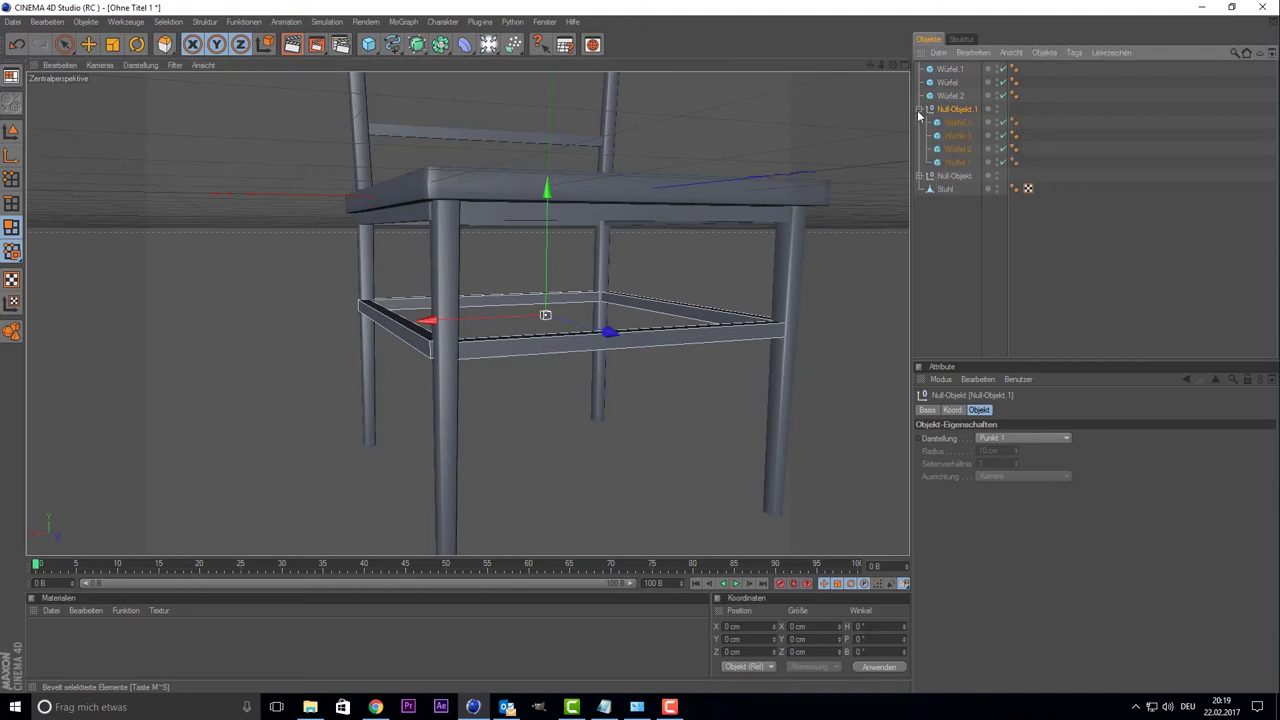
left_click_drag(1039, 162, 914, 118)
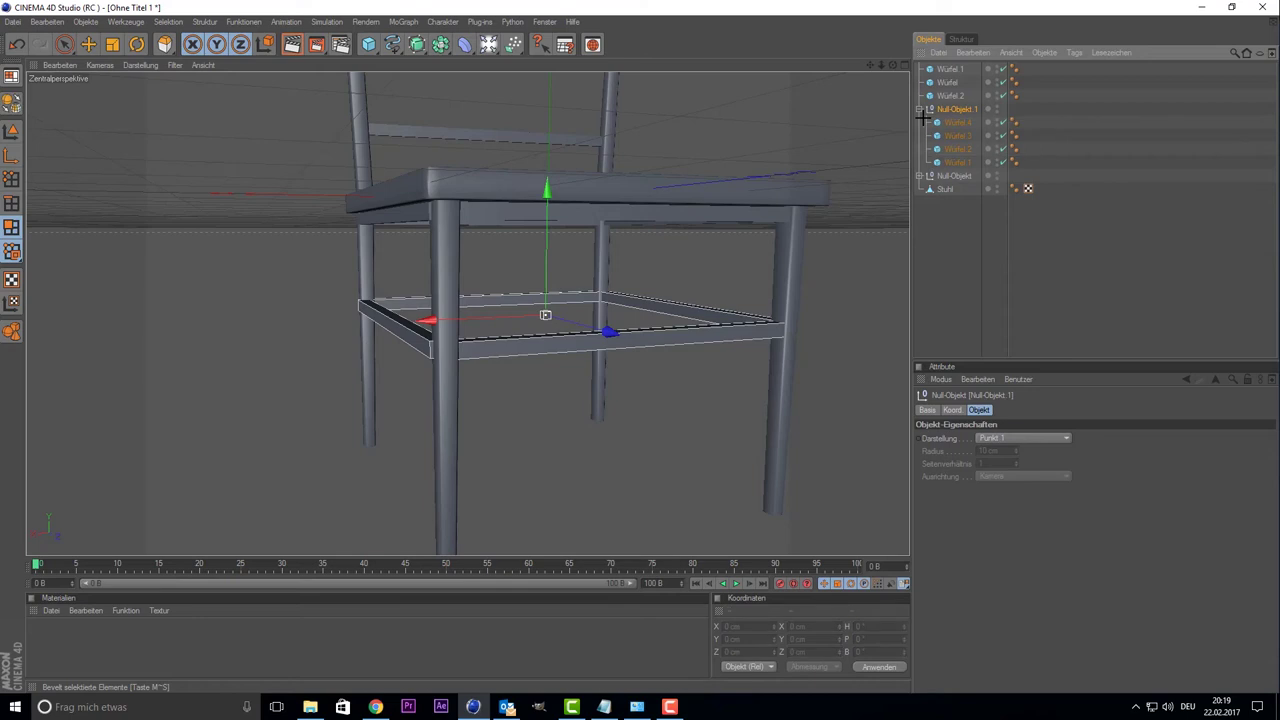
left_click(1015, 161, "shift")
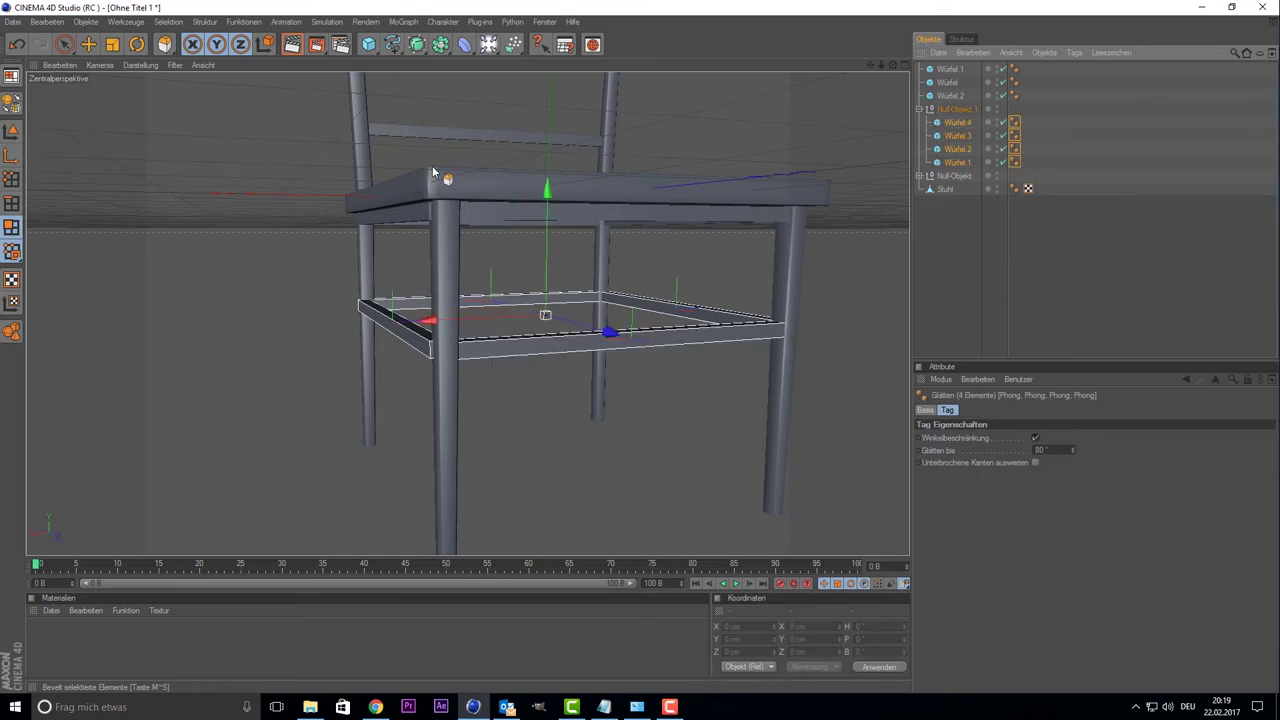
left_click(168, 21)
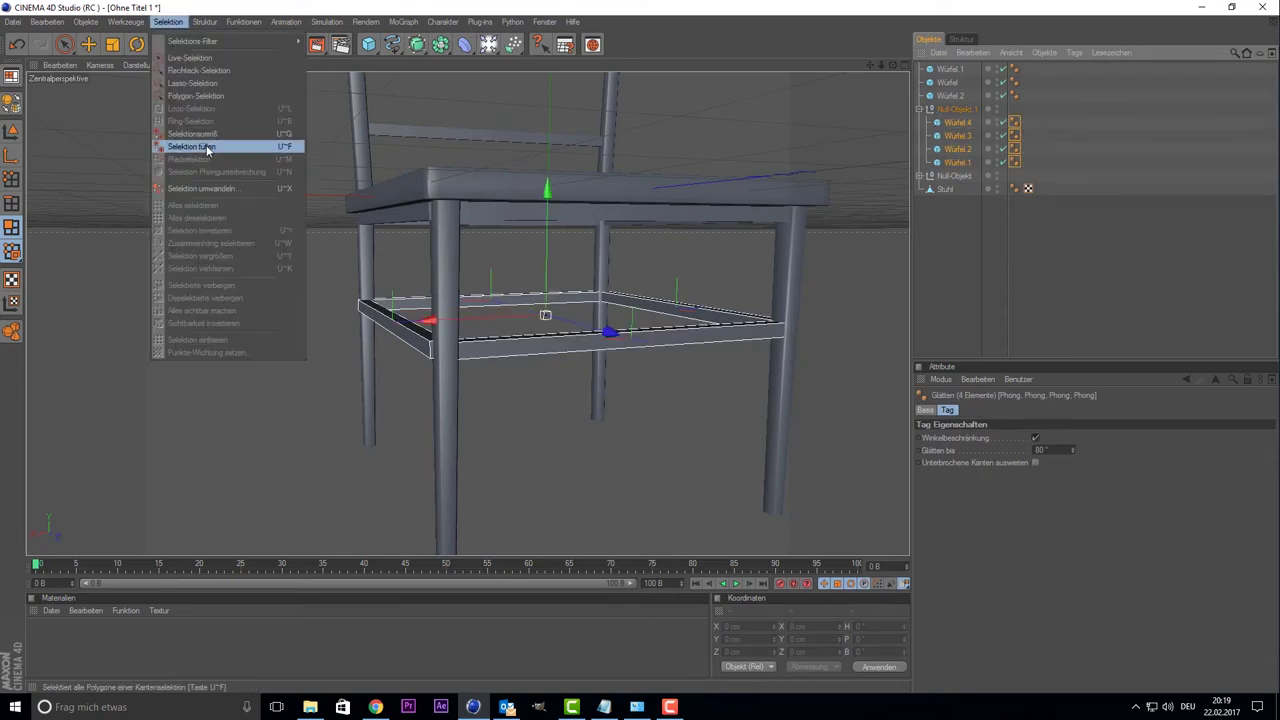
left_click(10, 232)
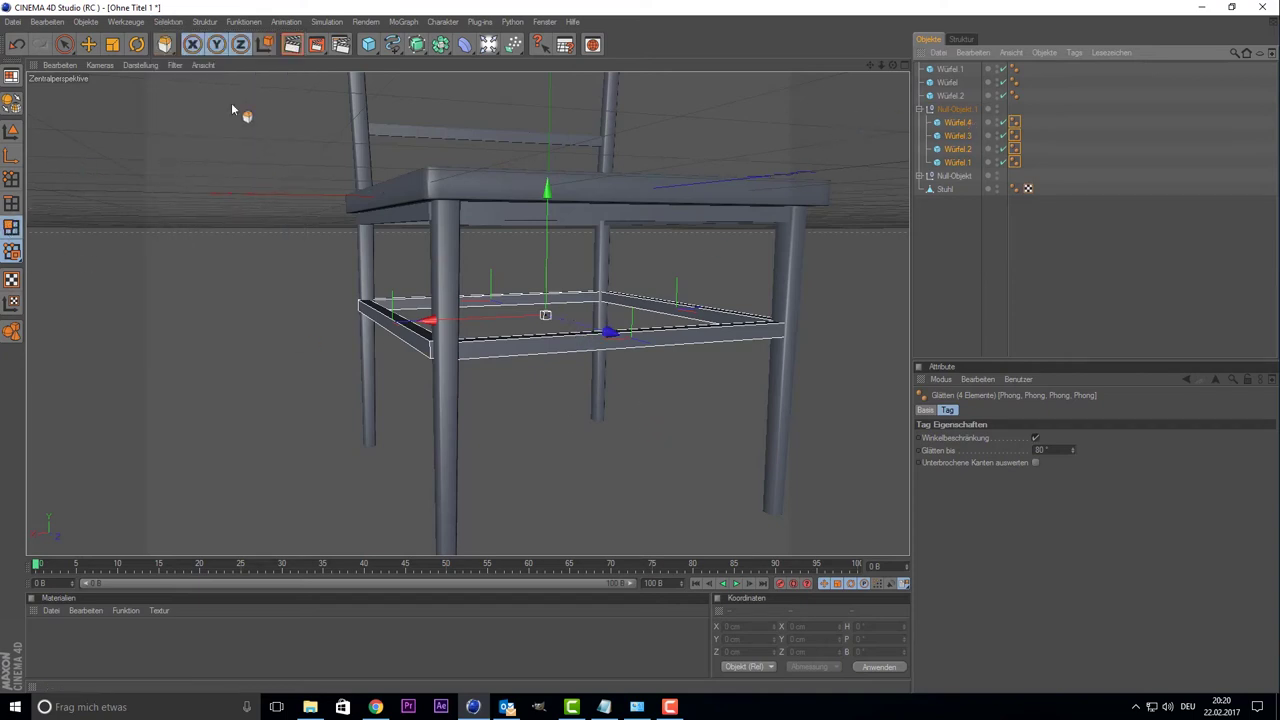
left_click(168, 21)
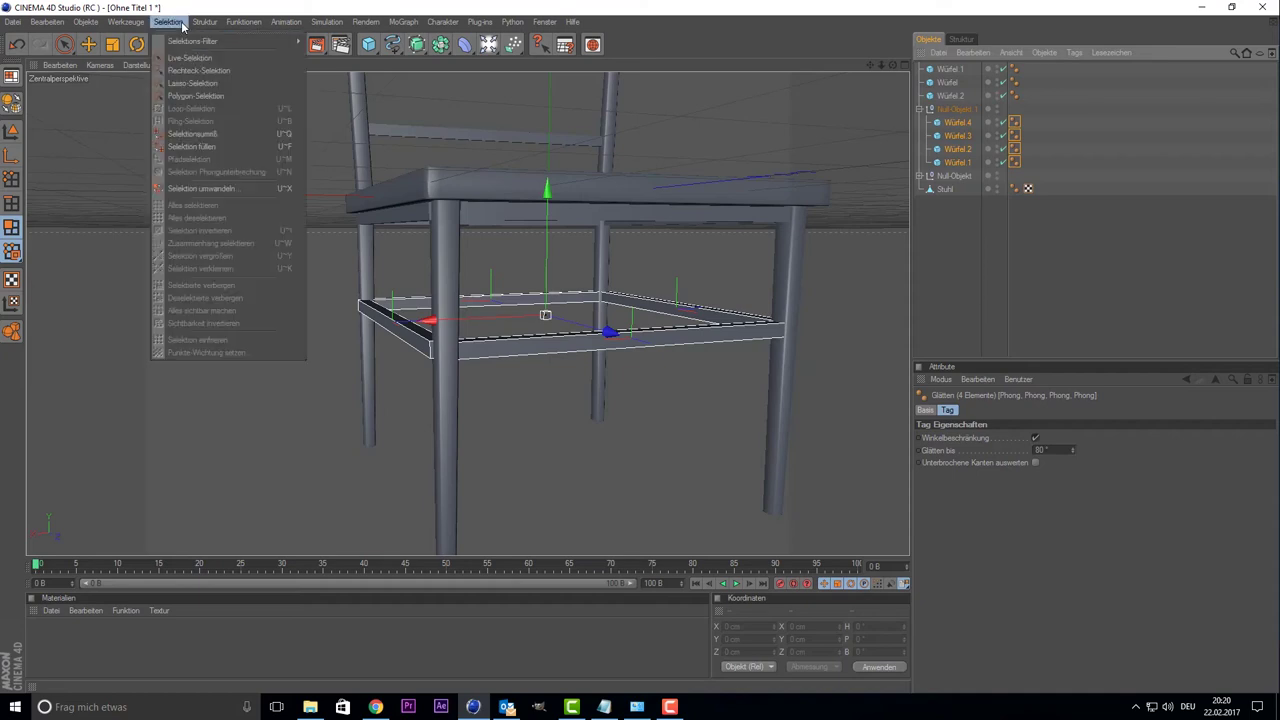
left_click(208, 107)
- Select crossbars Würfel.1 to Würfel.4 and make them editable with C
left_click(960, 135)
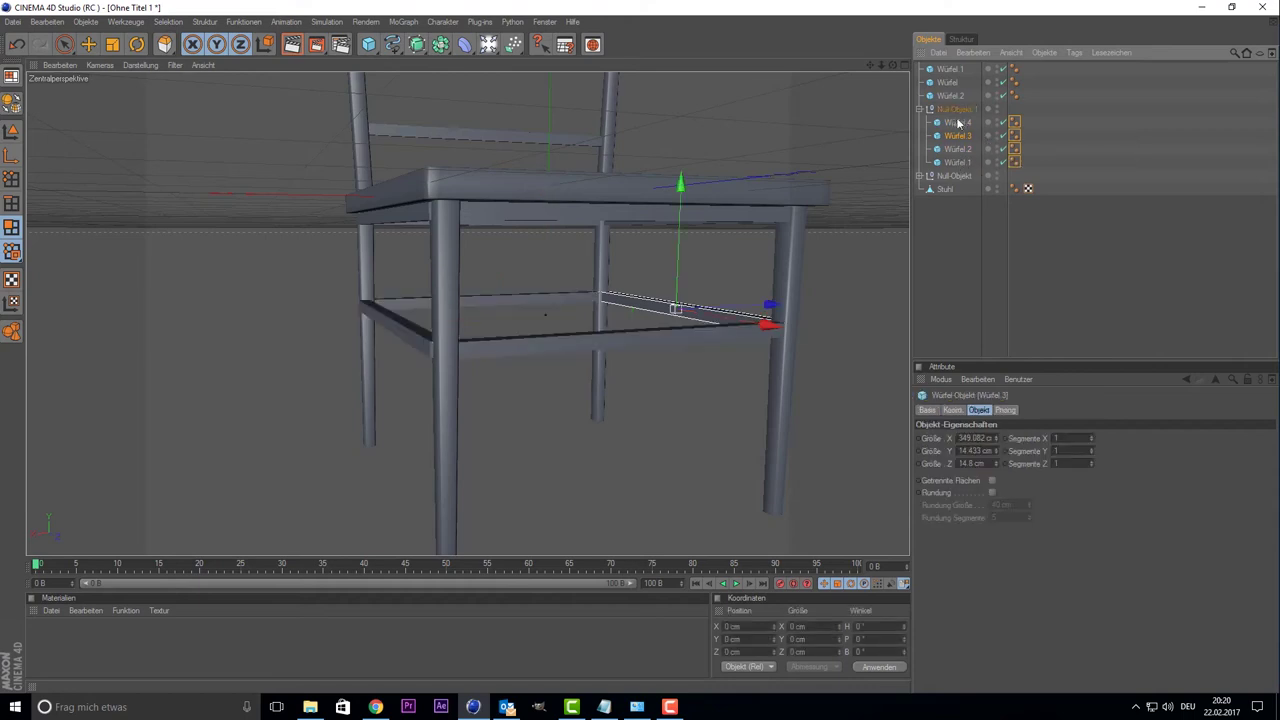
left_click(958, 122)
left_click(956, 162, "ctrl")
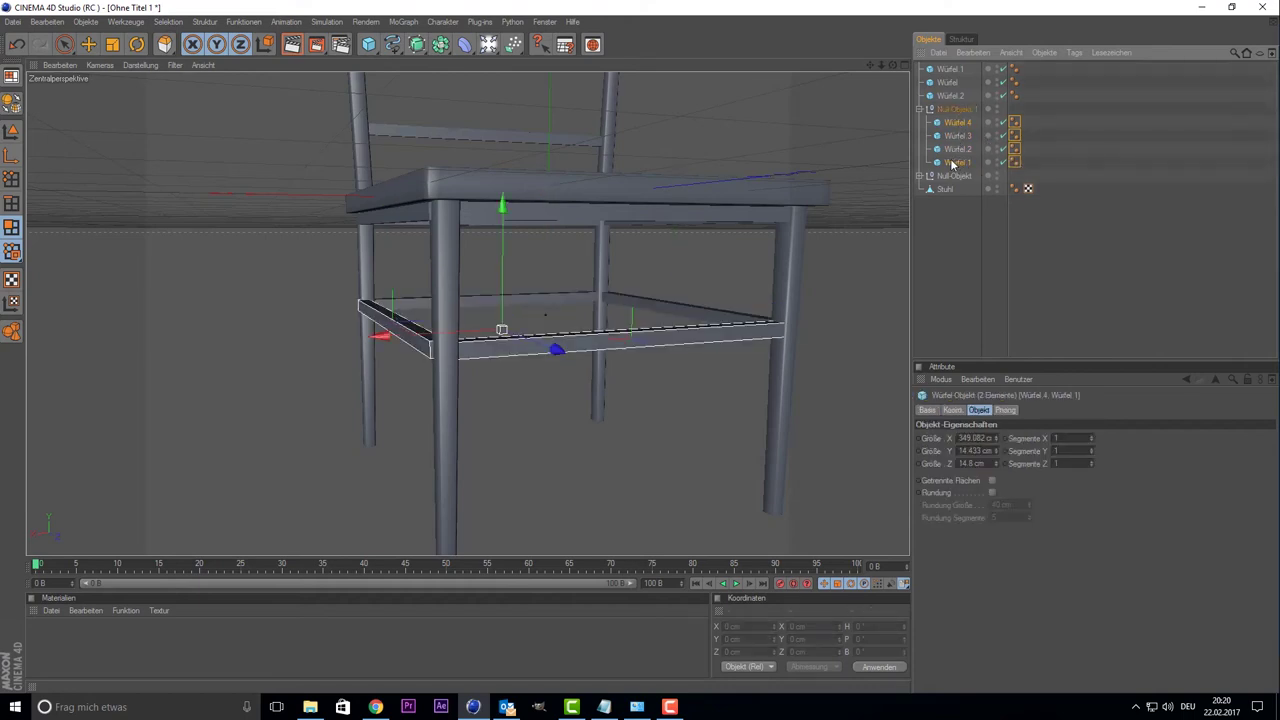
left_click(948, 122, "shift")
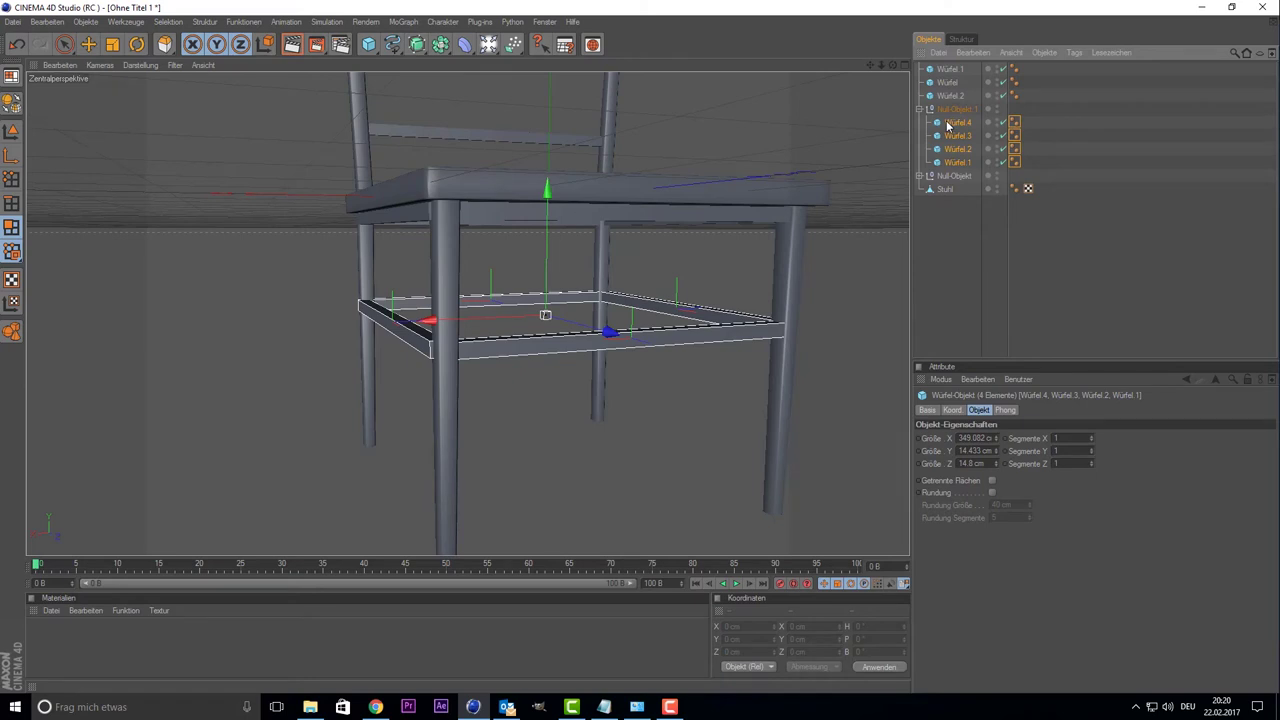
key("c")
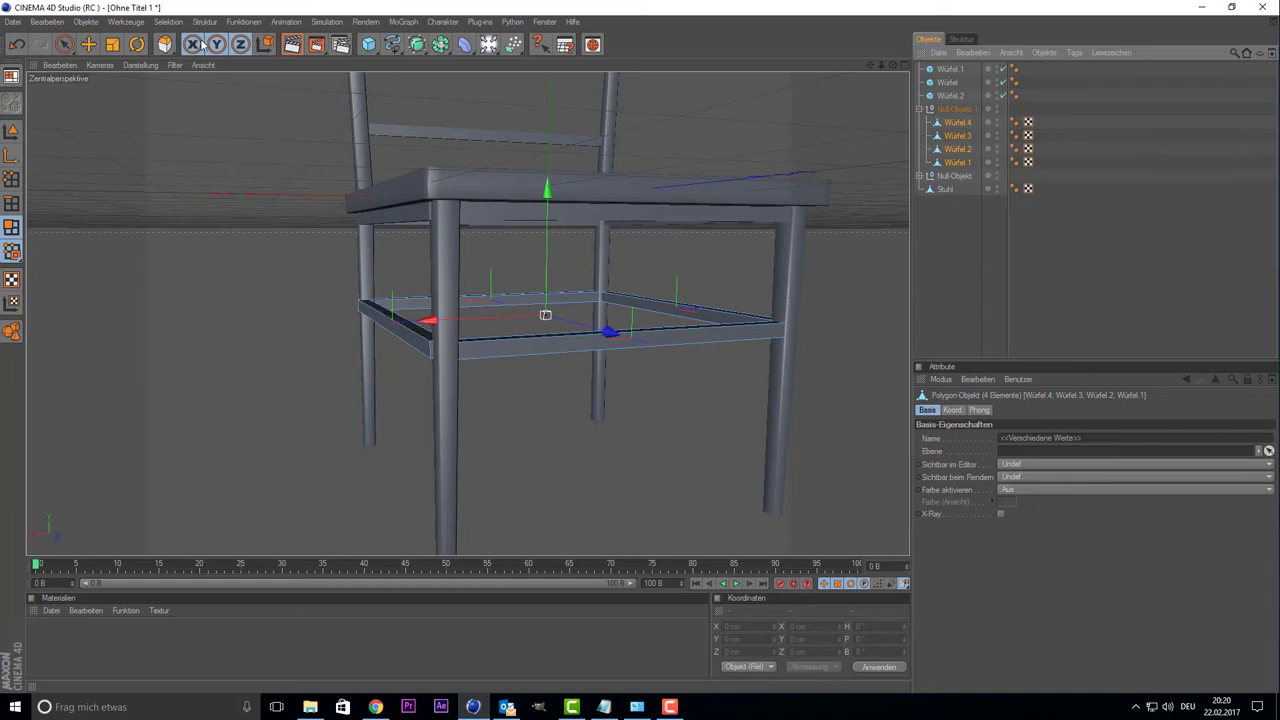
- Use Ring Selection to select the edge rings of the front, right, back and left crossbars
left_click(168, 21)
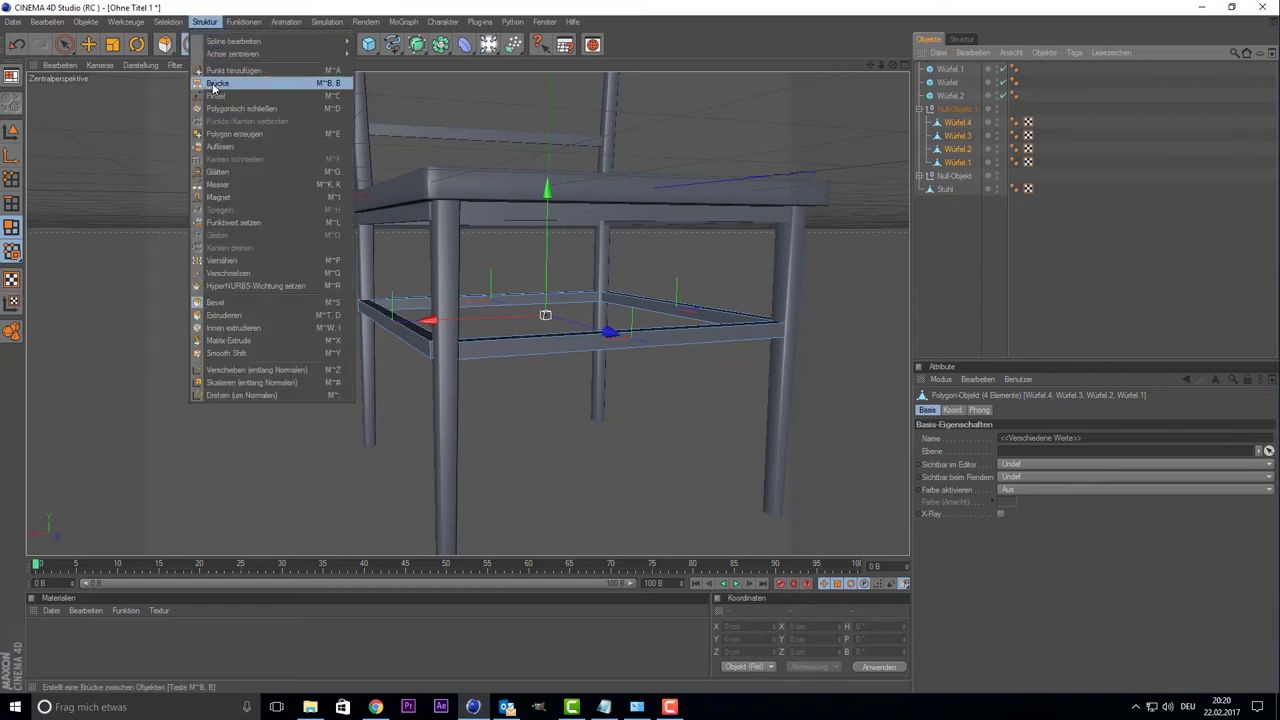
mouse_move(168, 22)
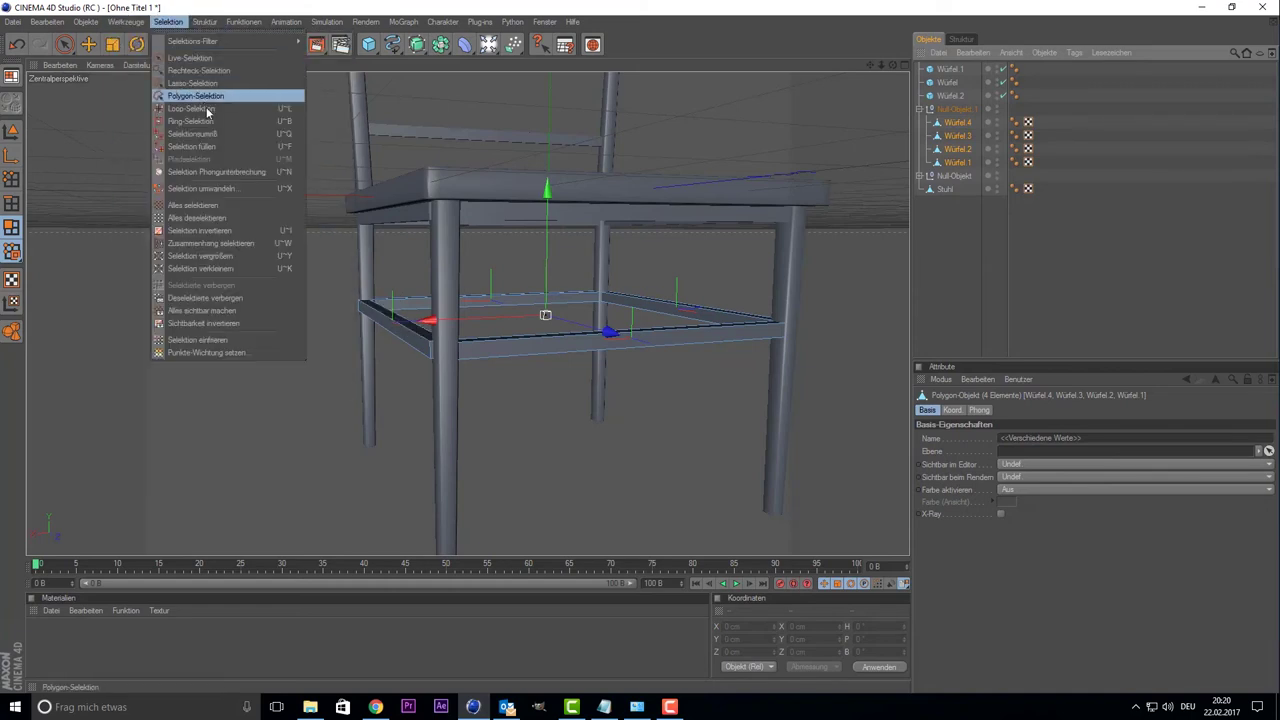
left_click(217, 122)
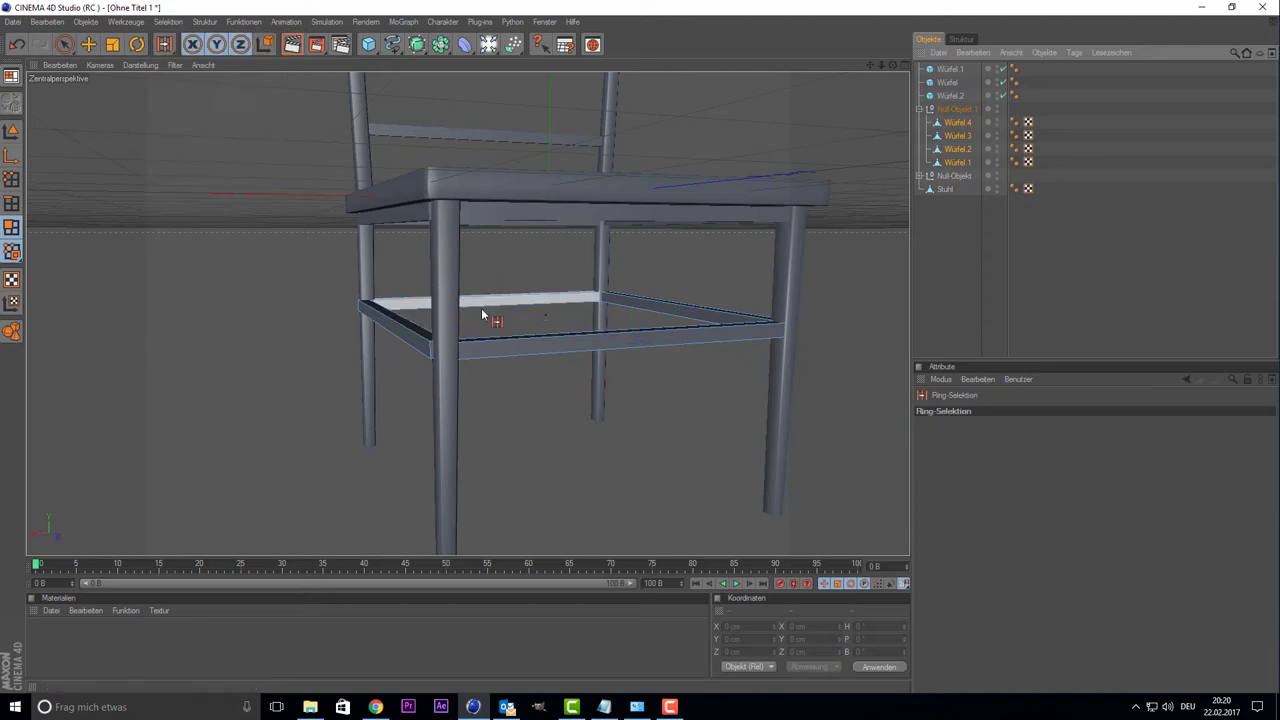
left_click(551, 348)
left_click(680, 316, "shift")
left_click(537, 292, "shift")
left_click(409, 323, "shift")
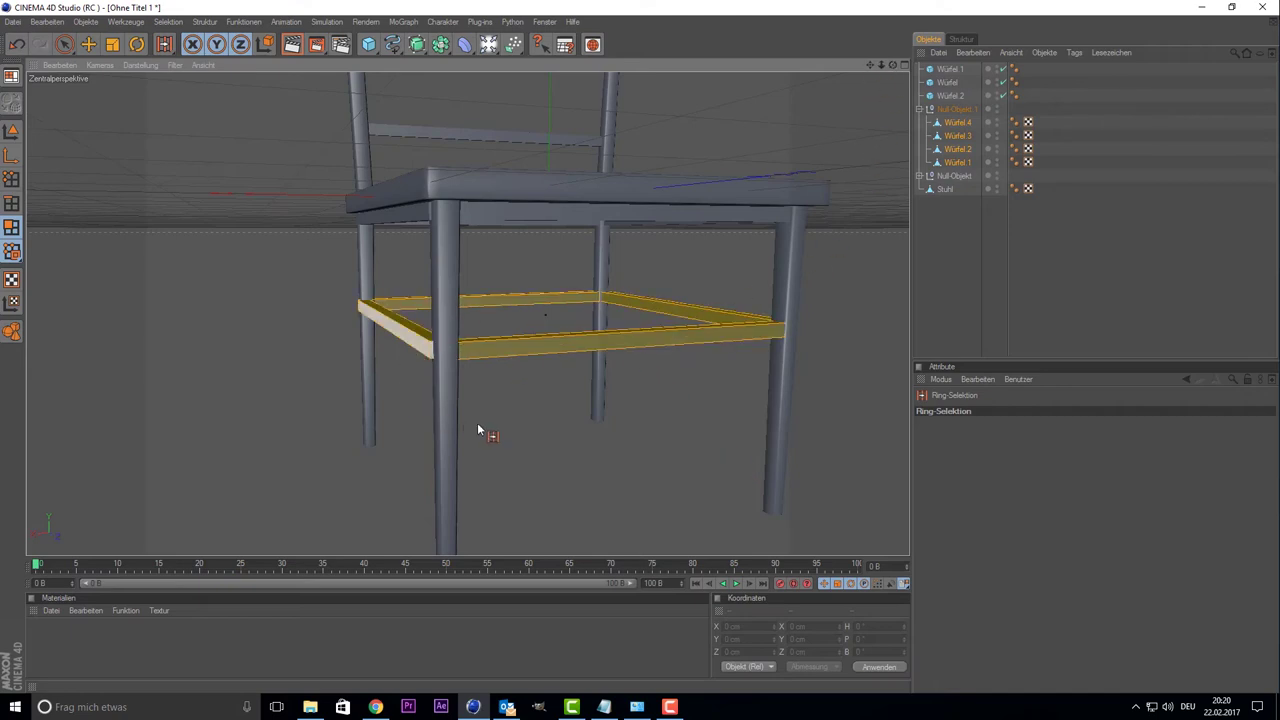
- Bevel the selected crossbar edge rings and inspect the rounded bars from several angles
right_click(608, 432)
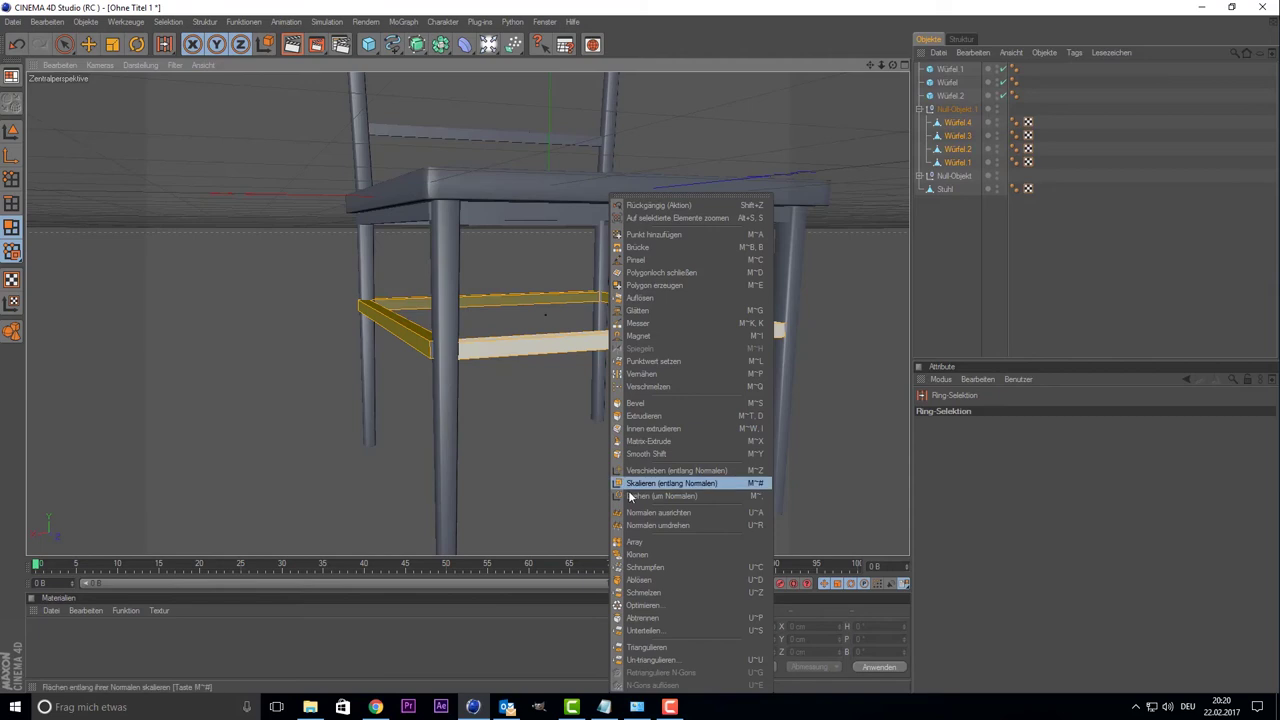
left_click(663, 404)
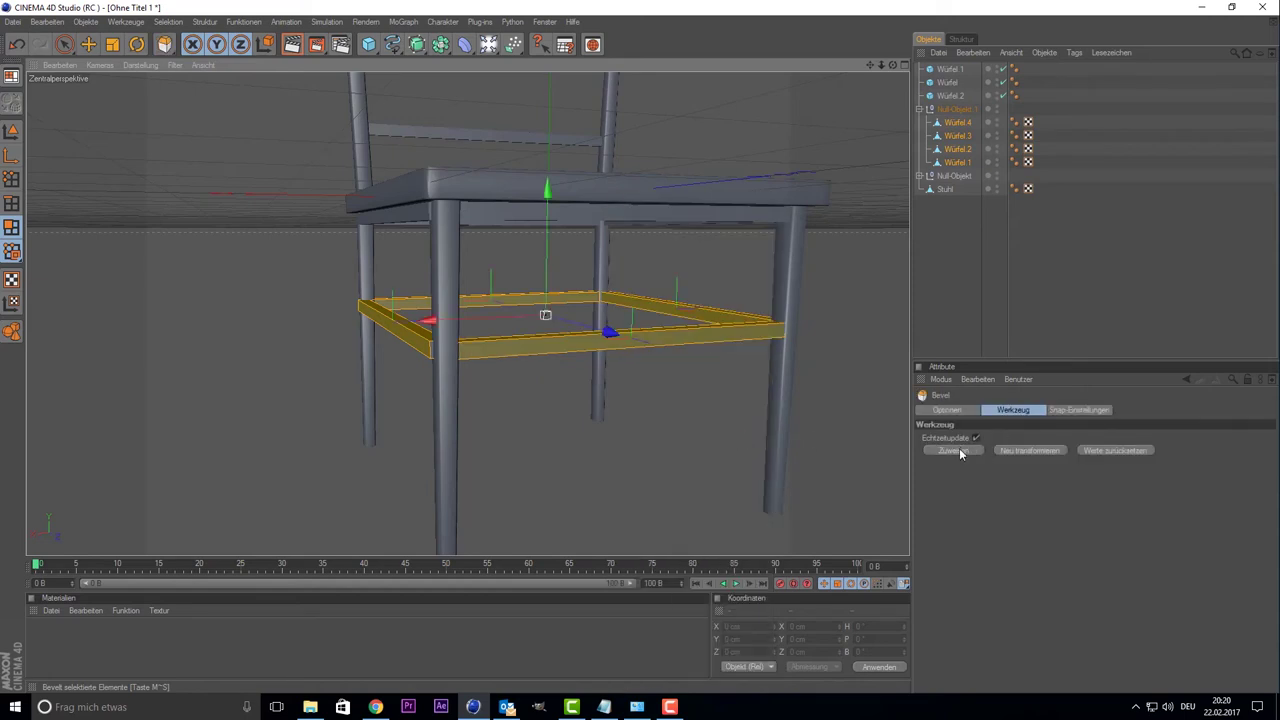
left_click(959, 450)
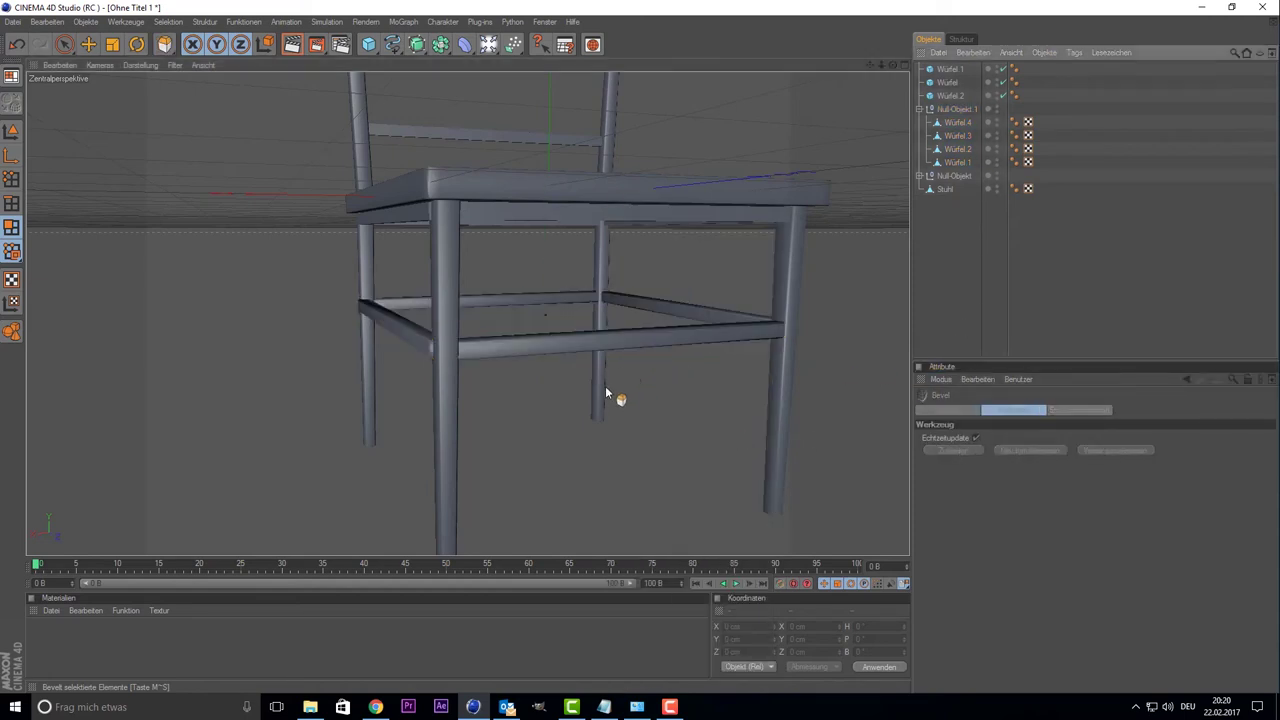
scroll(600, 391, "down", 2)
left_click_drag(600, 391, 466, 381, "alt")
scroll(404, 358, "up", 4)
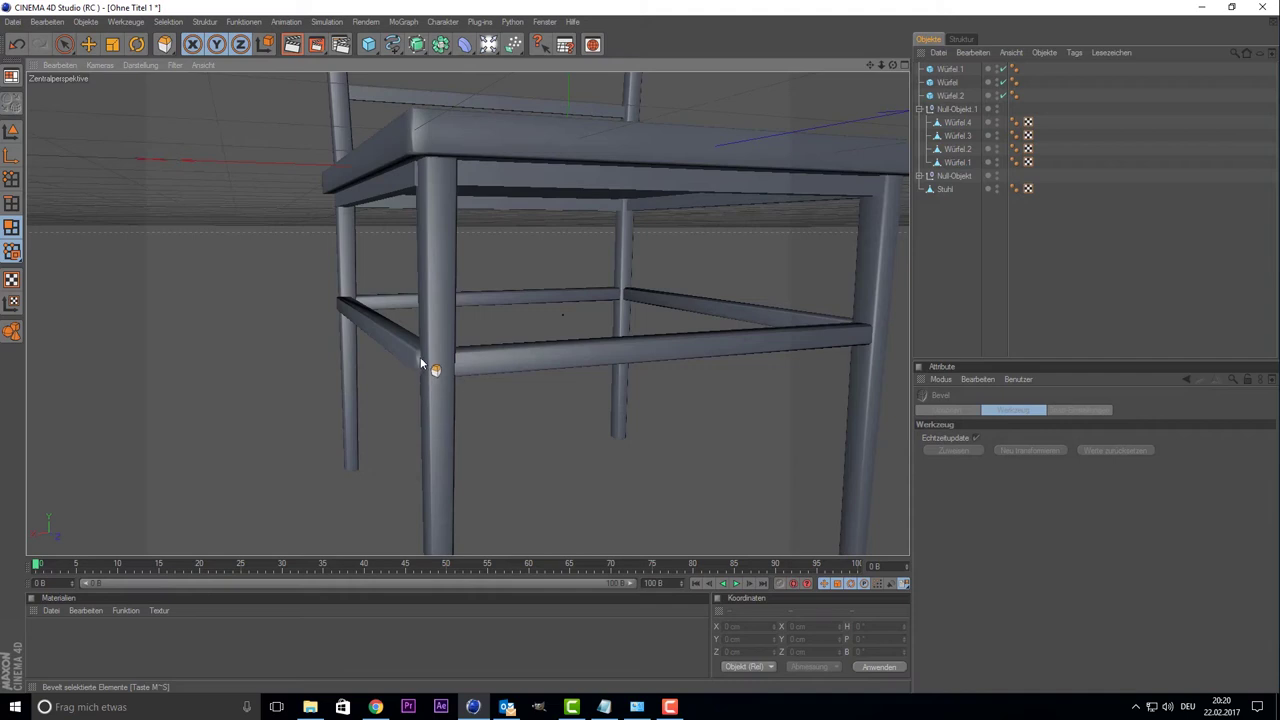
scroll(421, 364, "up", 2)
scroll(415, 389, "up", 3)
scroll(415, 389, "down", 3)
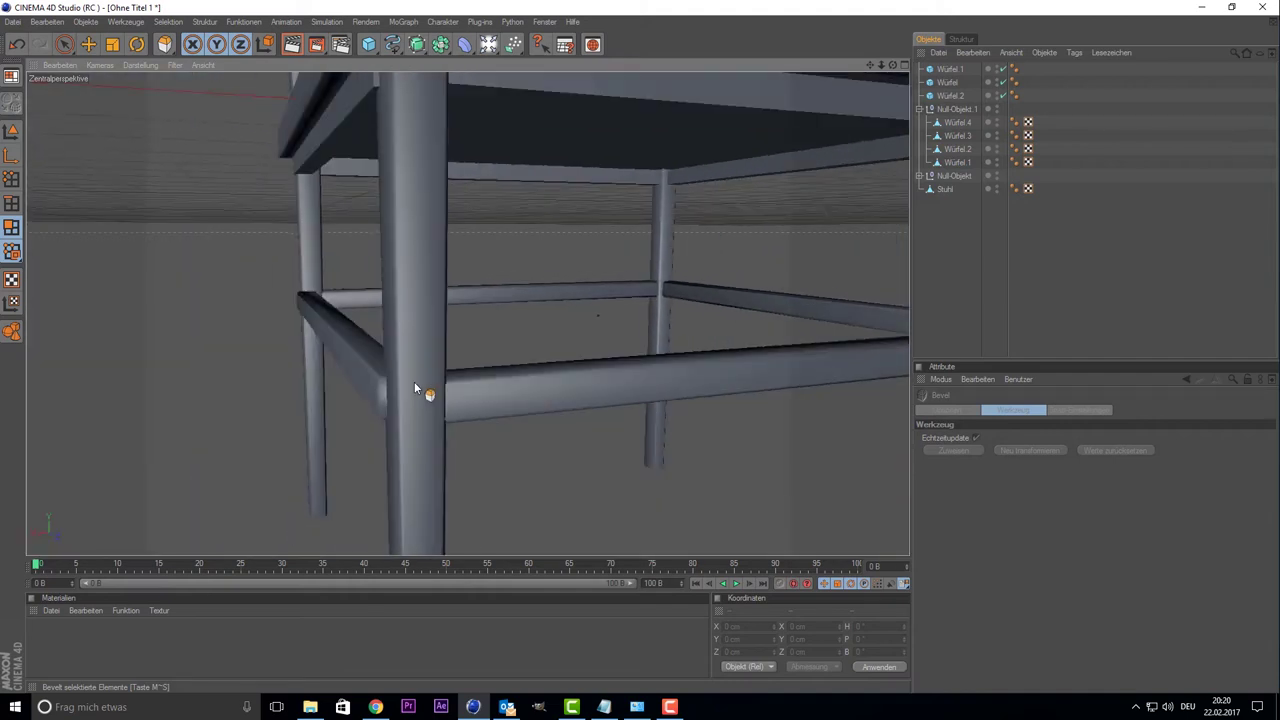
scroll(414, 381, "down", 3)
left_click_drag(414, 381, 641, 300, "alt")
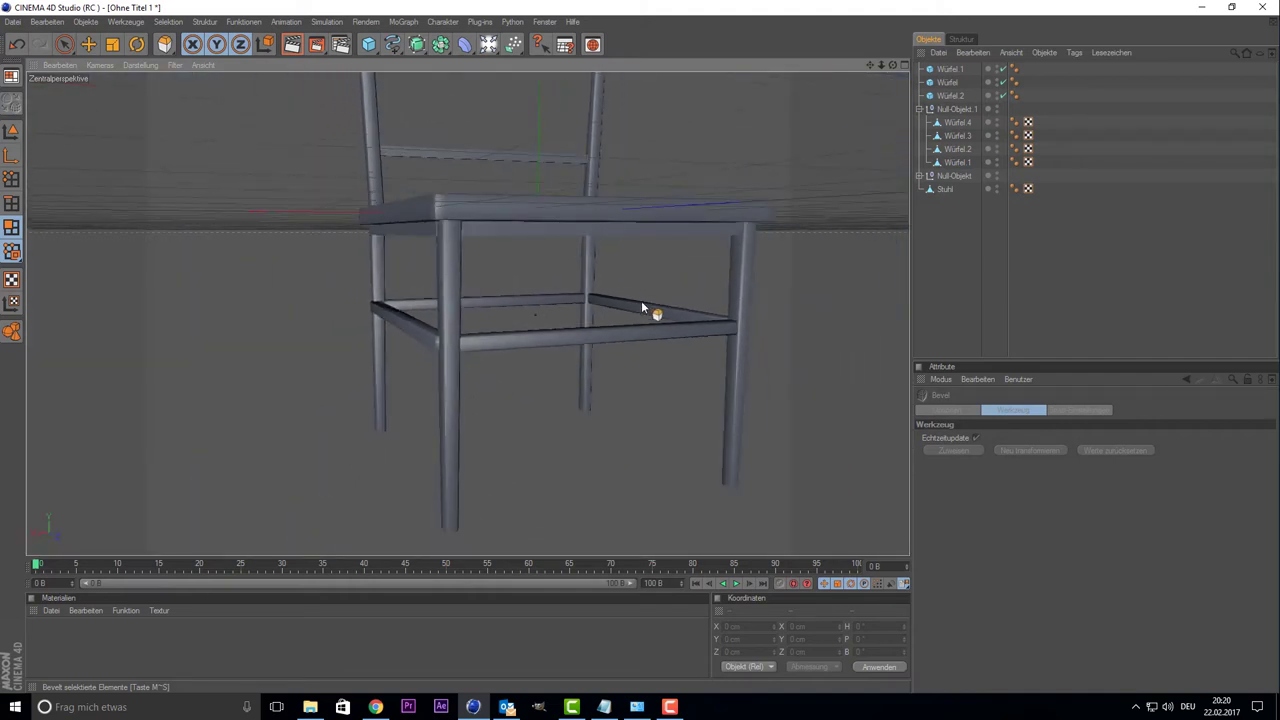
- Expand Null-Objekt and make seat-frame beams Würfel 4 to 2 editable polygons
left_click(955, 109)
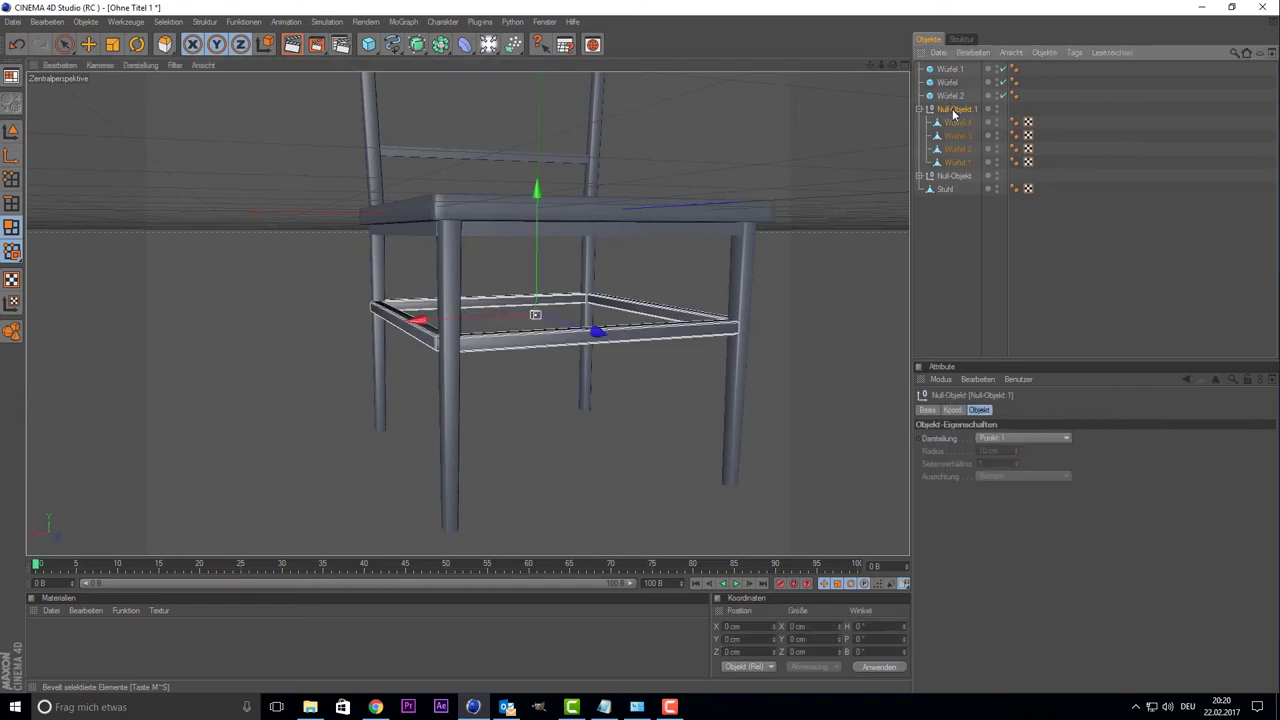
left_click(940, 177)
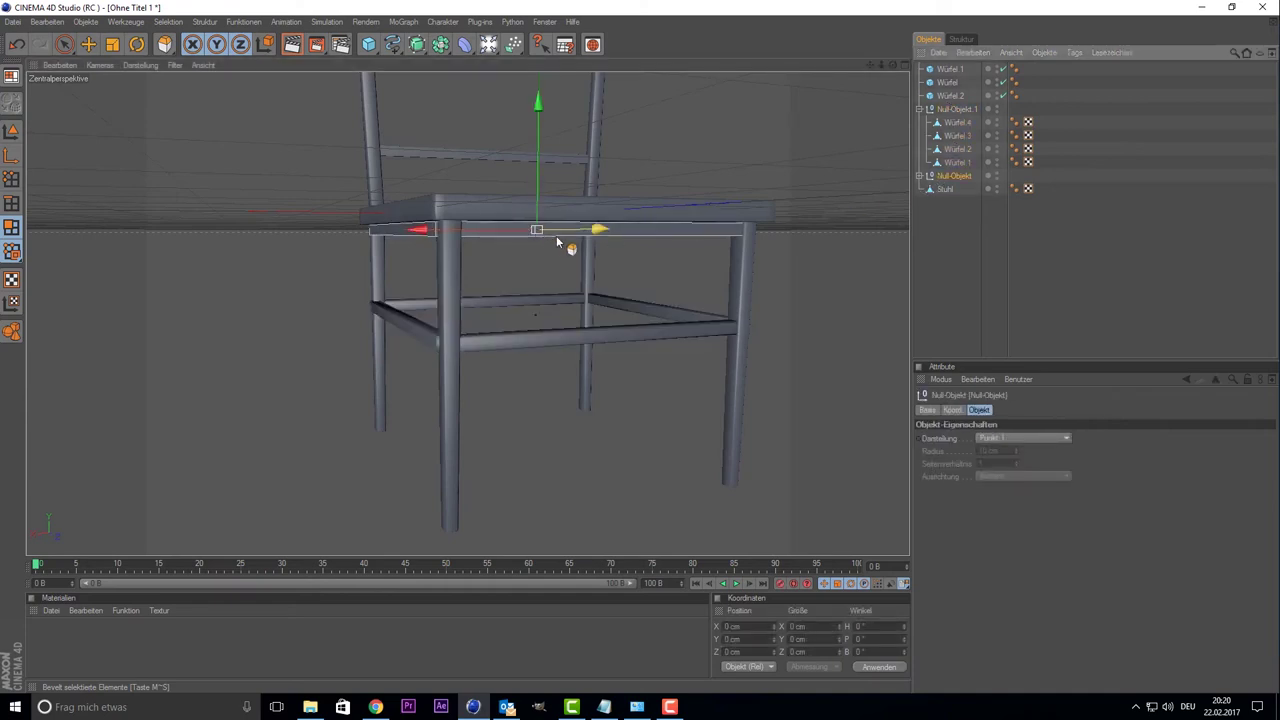
left_click(923, 177)
left_click(920, 177)
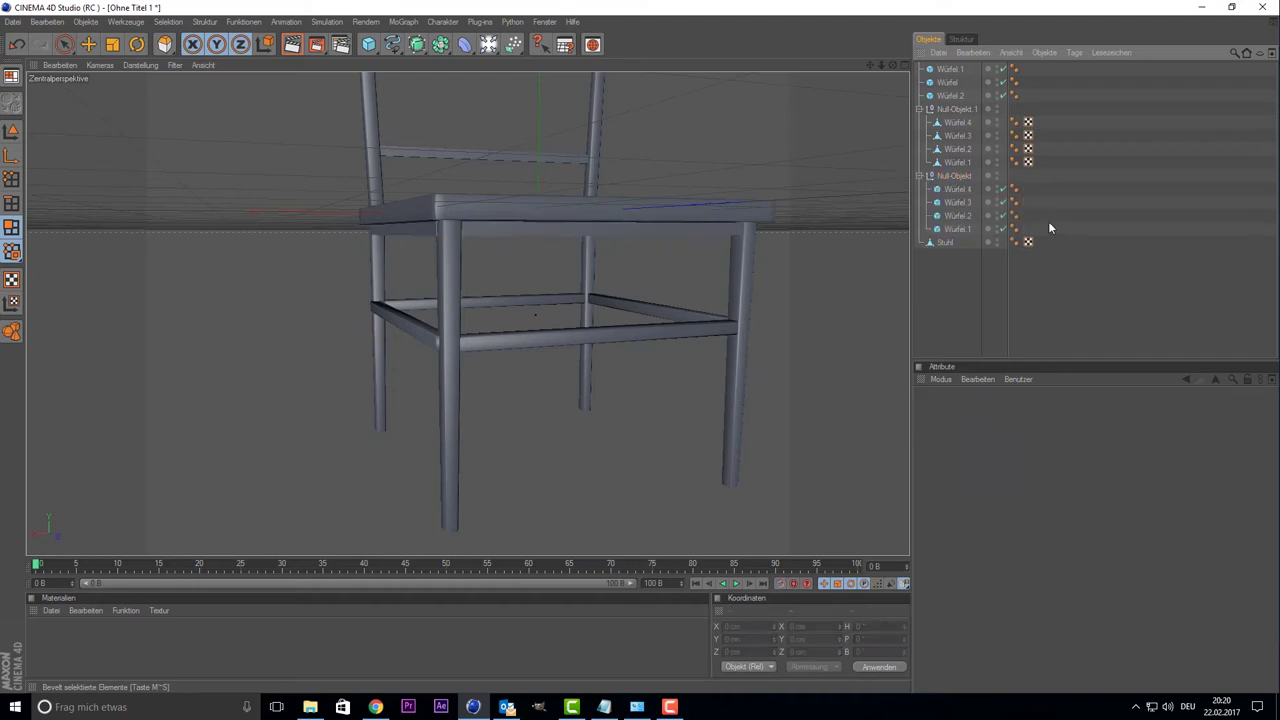
left_click(957, 189)
left_click(957, 215, "shift")
key("c")
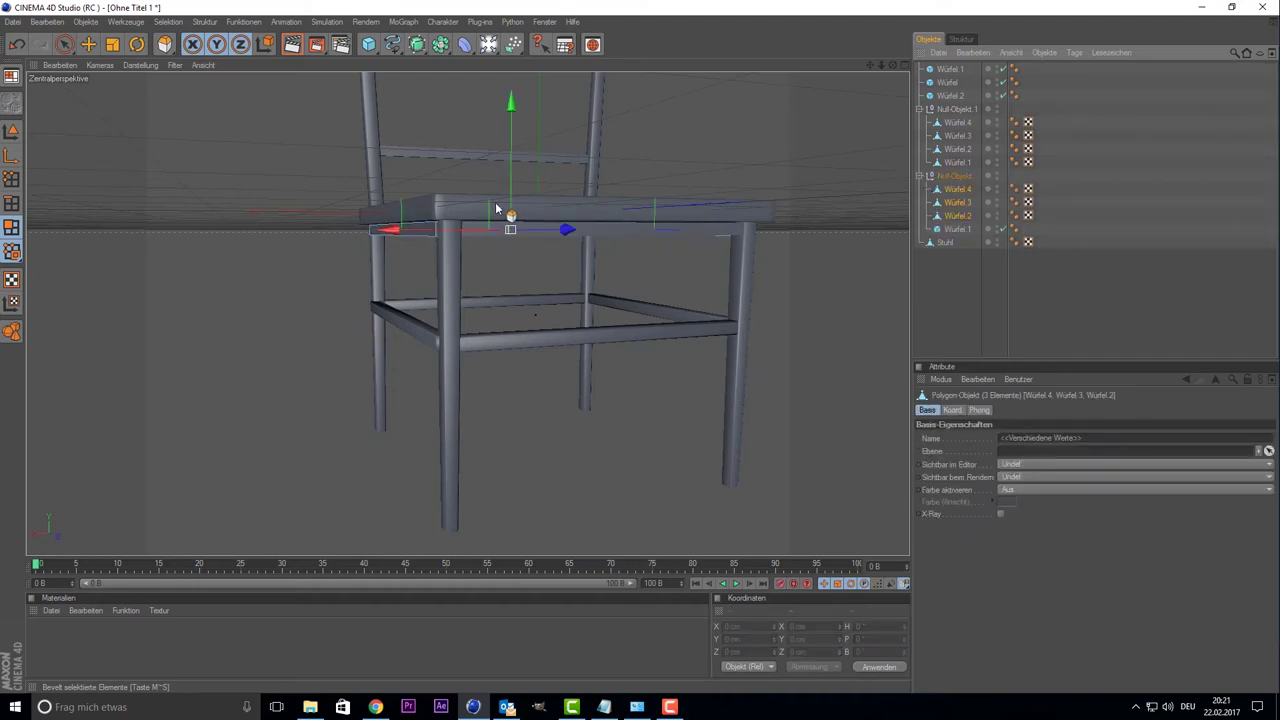
- Switch to Loop Selection and make beam Würfel.1 editable as well
left_click(168, 21)
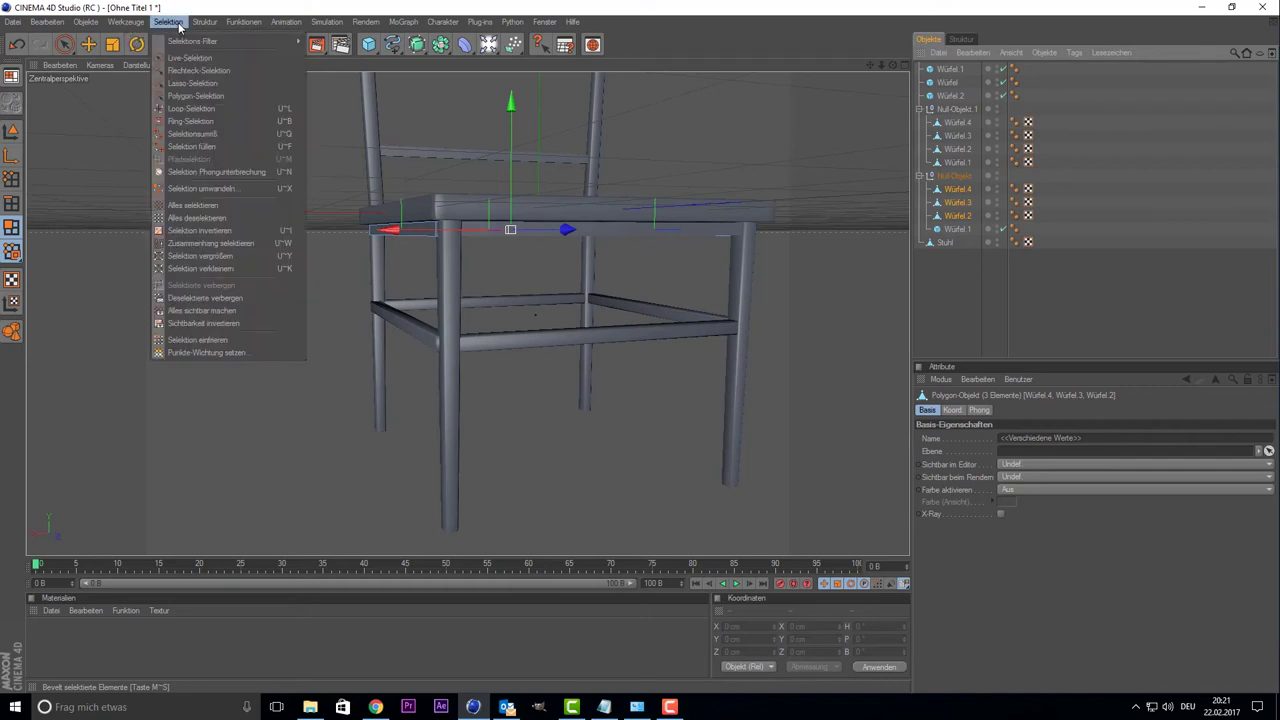
left_click(210, 108)
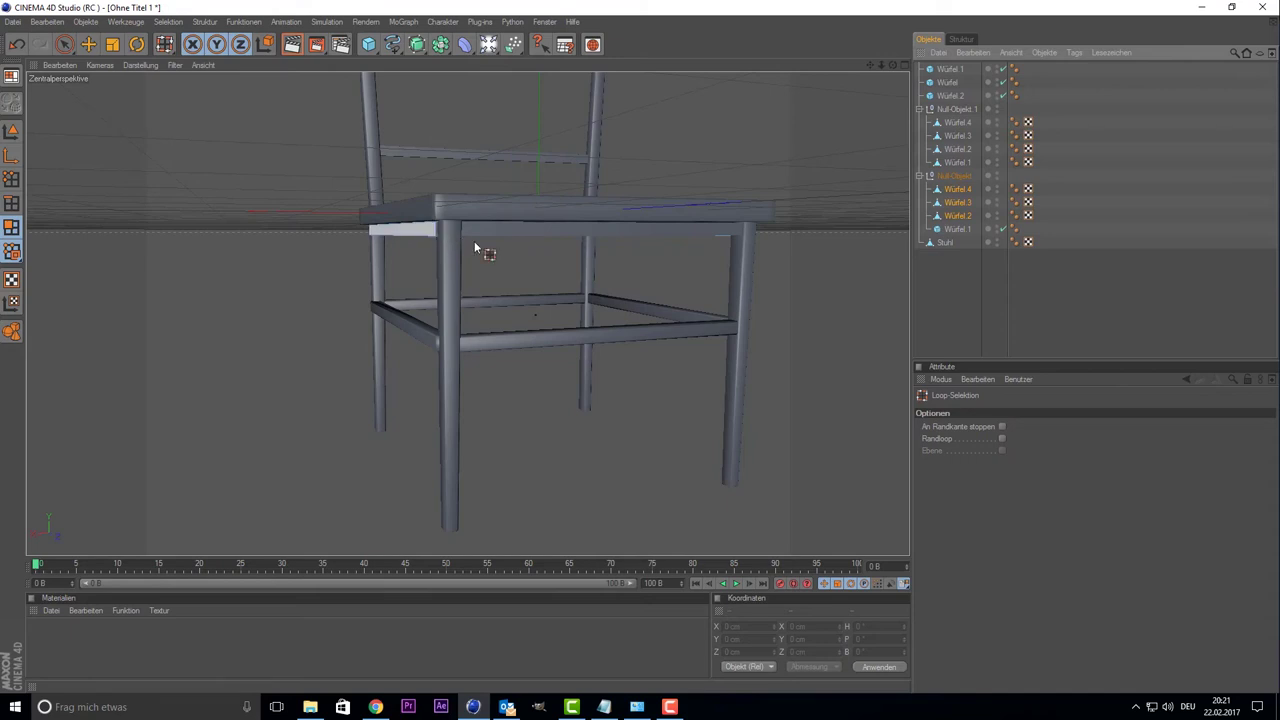
left_click(957, 229, "ctrl")
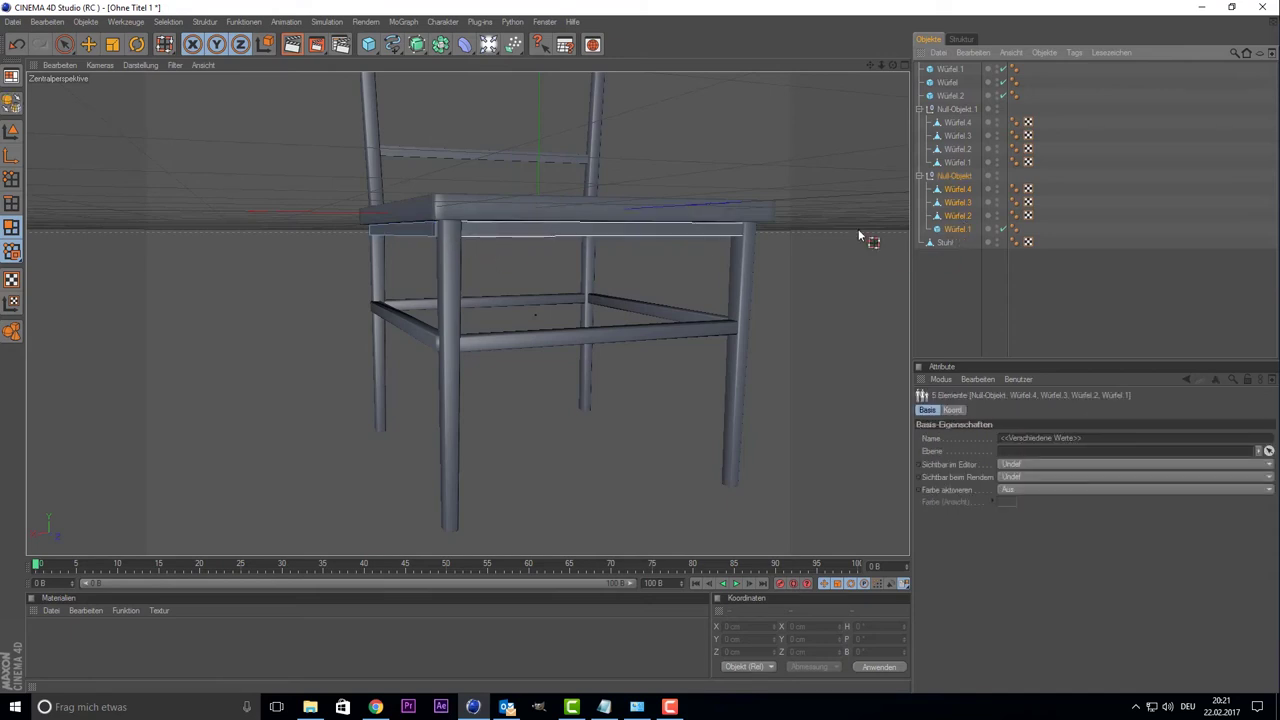
key("c")
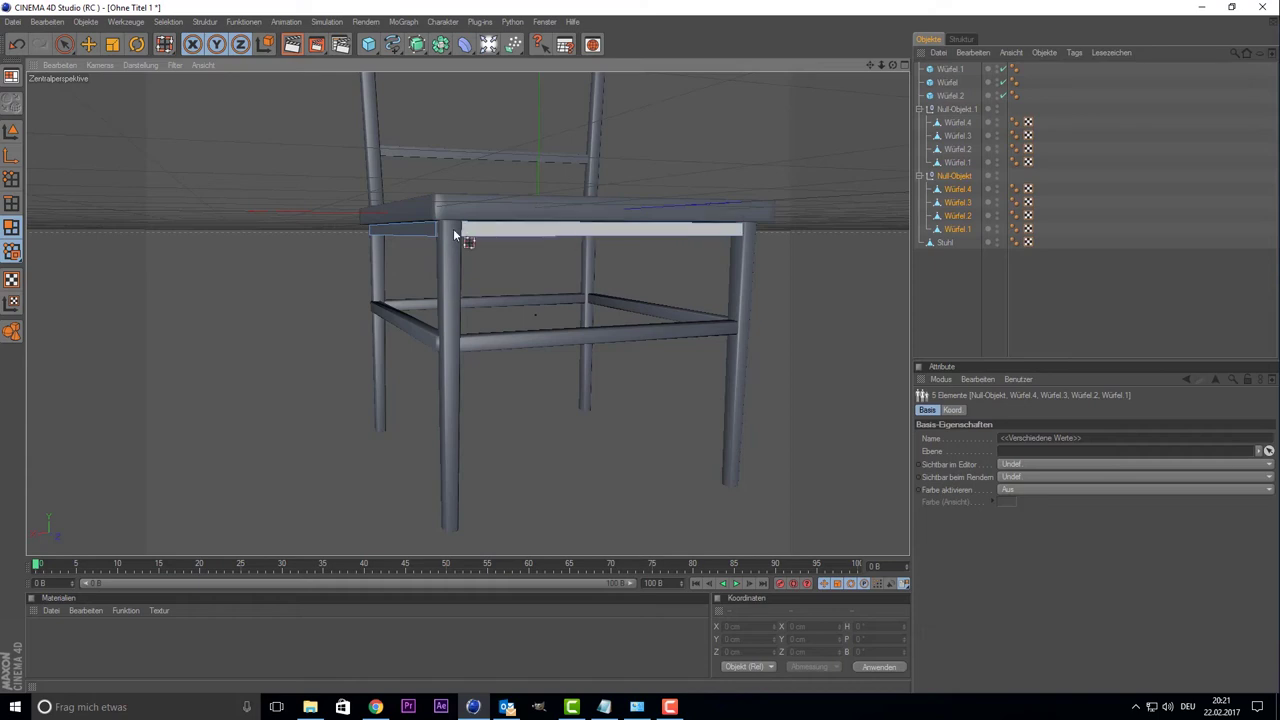
- Select all four seat-frame beams and drag-select edge rings along them
left_click(962, 229)
left_click_drag(951, 196, 848, 207, "shift")
left_click_drag(533, 232, 432, 234)
left_click_drag(893, 65, 880, 110)
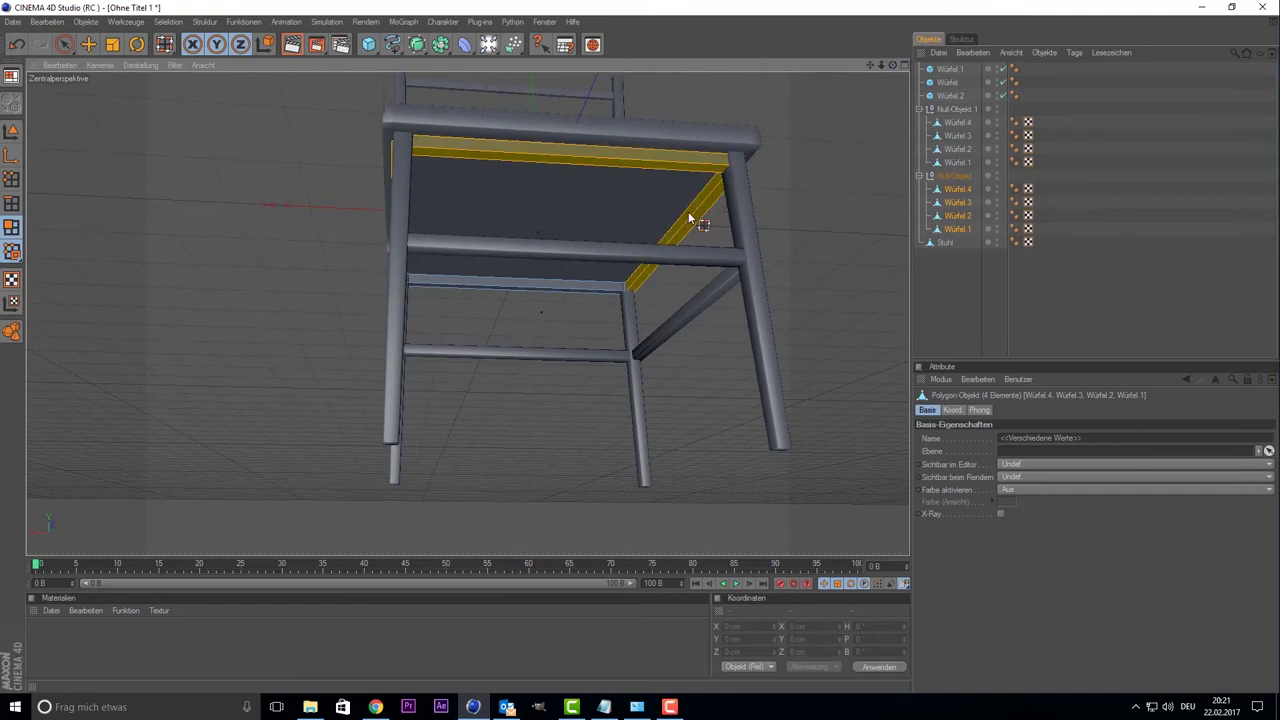
- Bevel the selected seat-frame beam edges, then deselect and view the chair in three-quarter
right_click(321, 258)
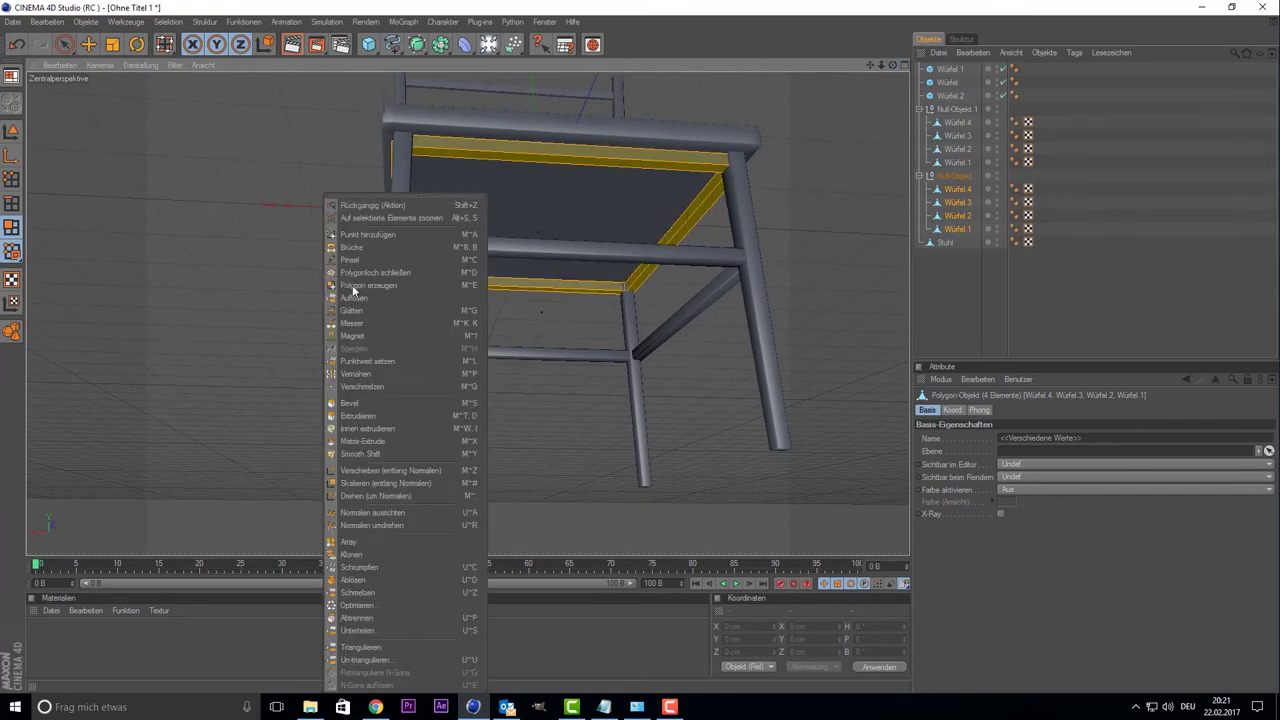
left_click(408, 403)
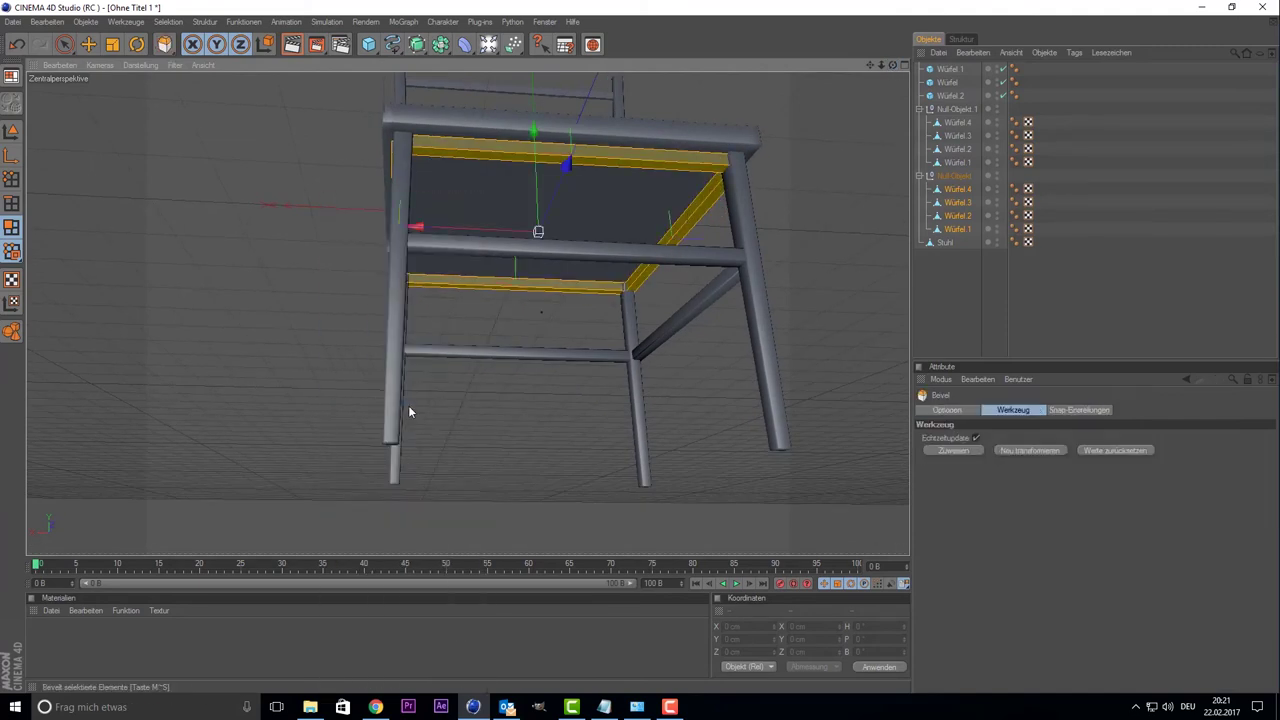
left_click(962, 450)
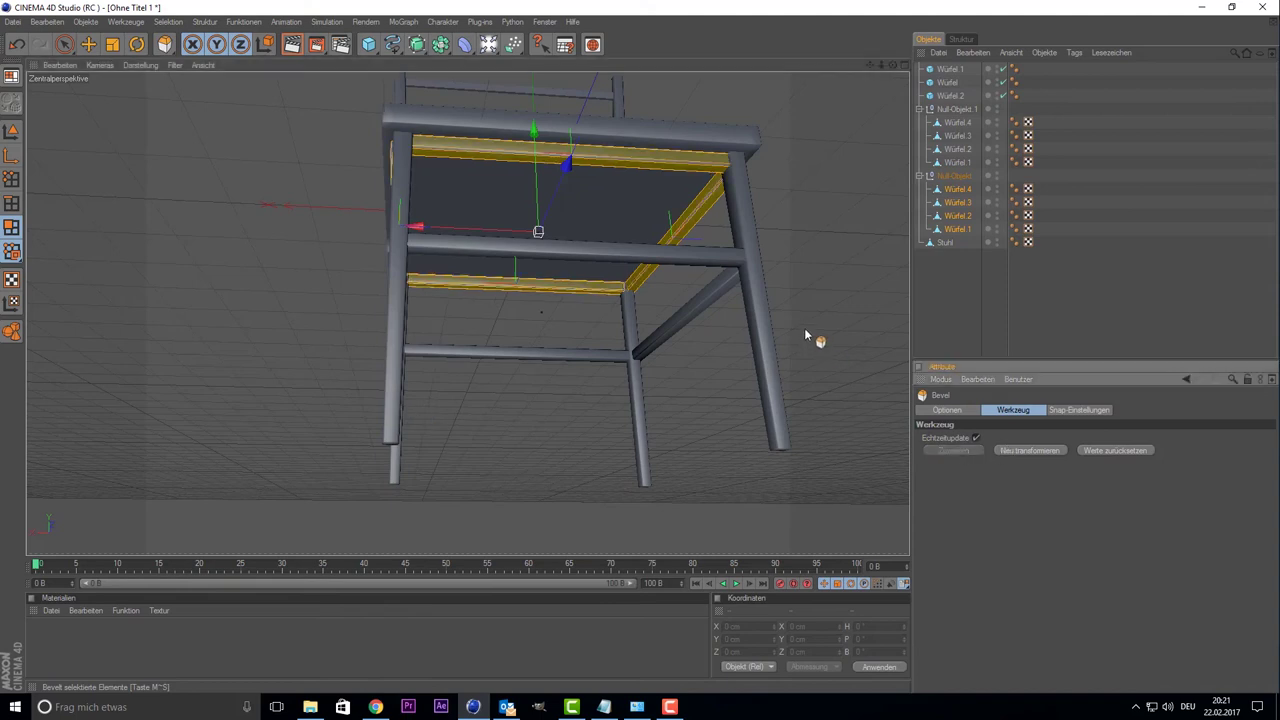
left_click_drag(897, 67, 908, 244)
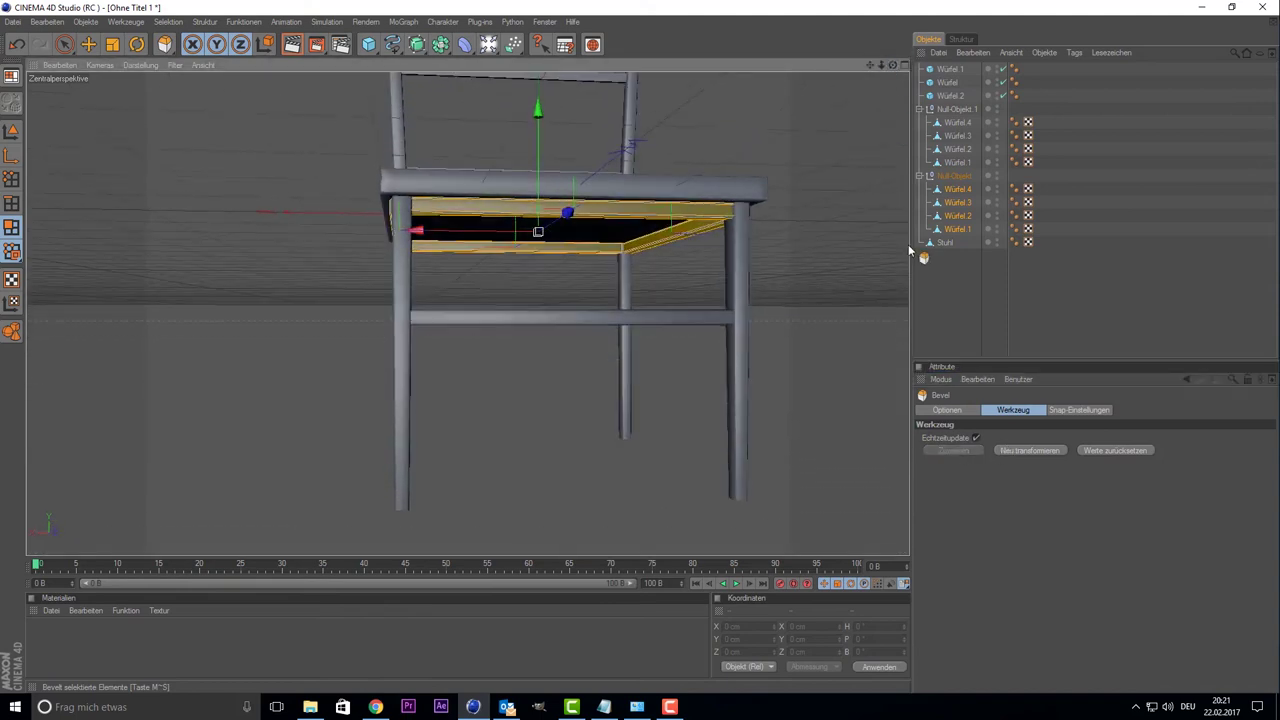
left_click(1041, 309)
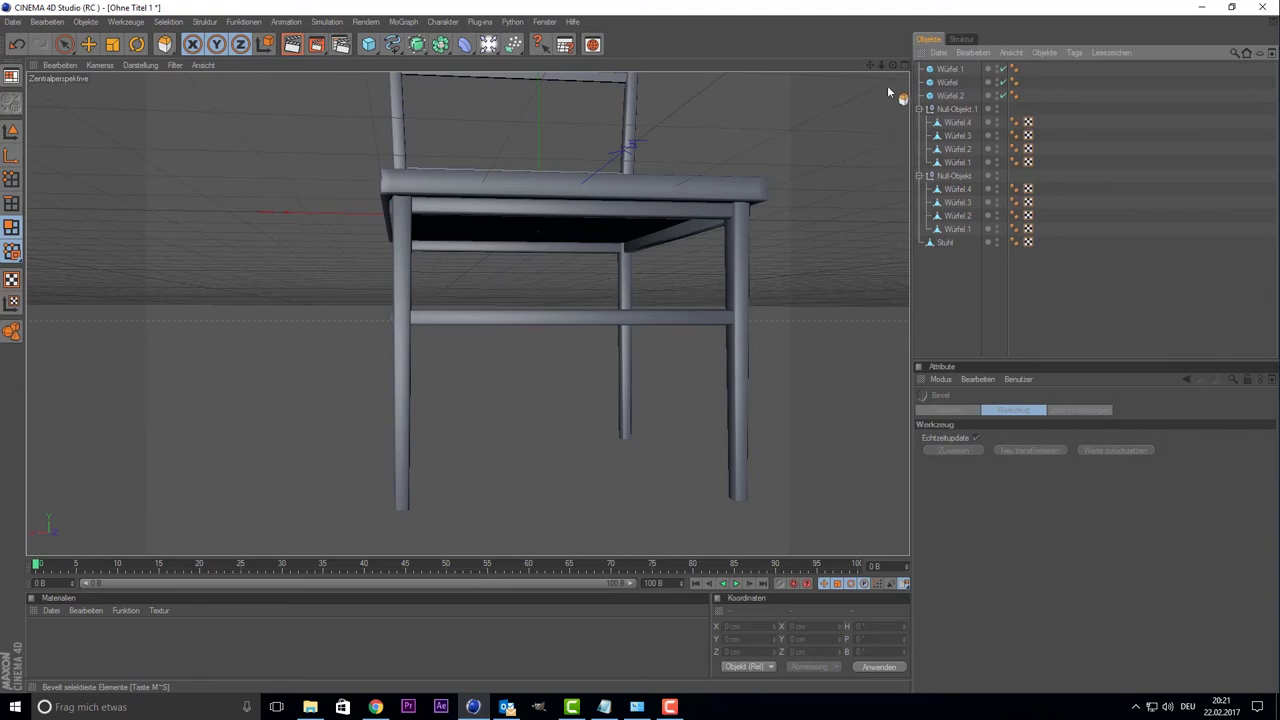
mouse_move(892, 66)
left_mouse_down()
mouse_move(852, 46)
mouse_move(868, 200)
left_mouse_up()
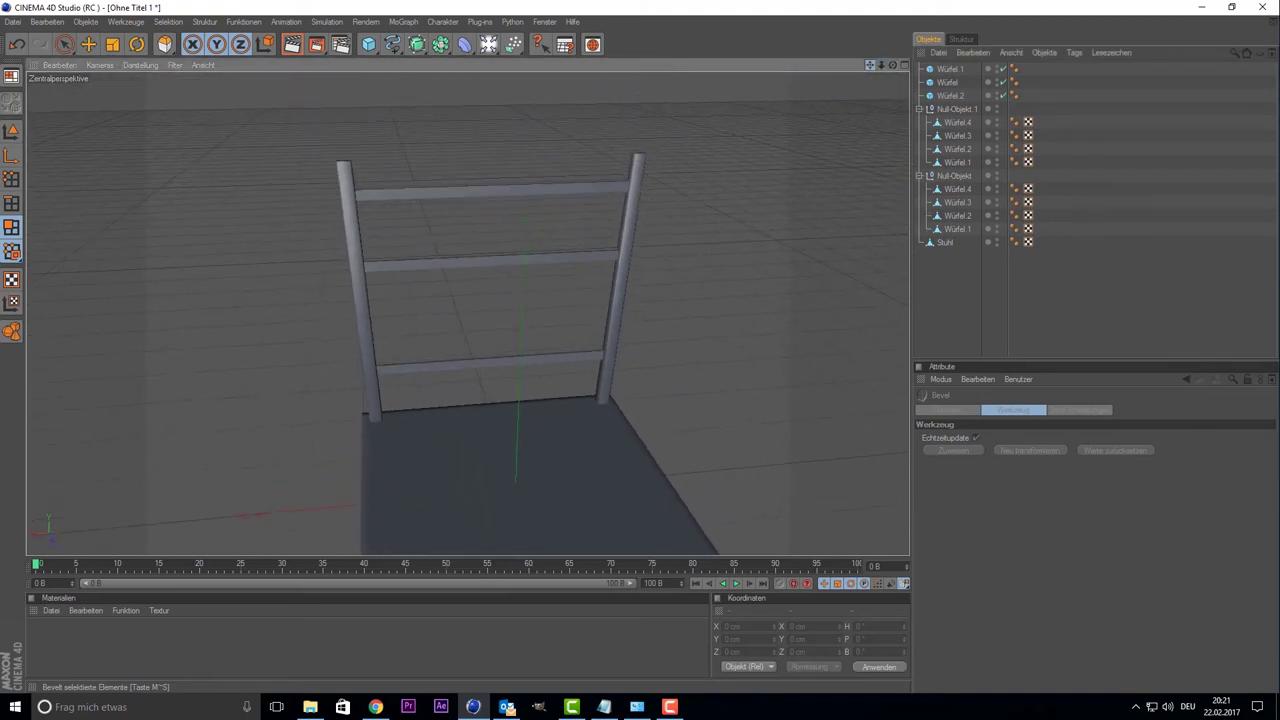
- View the chair back side-on and select crossbars Würfel, Würfel 1 and Würfel 2
mouse_move(892, 68)
left_mouse_down()
mouse_move(870, 83)
mouse_move(811, 240)
left_mouse_up()
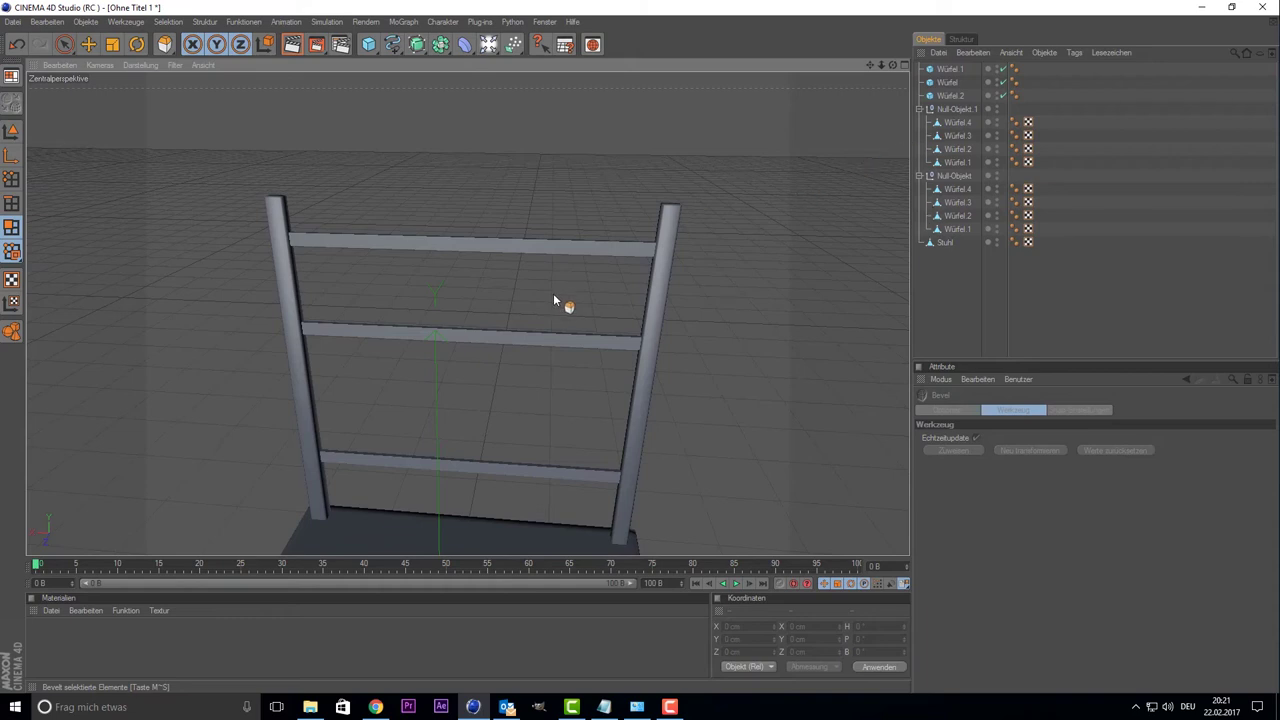
left_click_drag(892, 66, 700, 72)
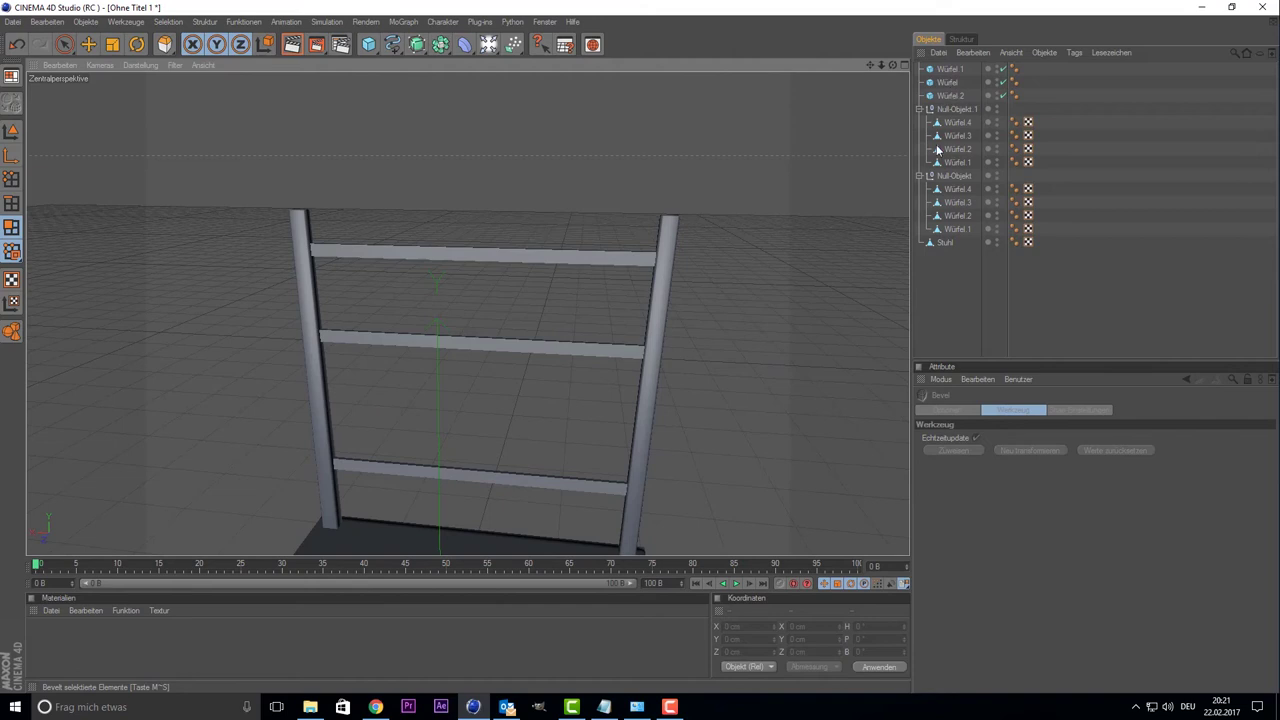
left_click(942, 83)
left_click(950, 69, "ctrl")
left_click(944, 96, "shift")
left_click(948, 69, "ctrl")
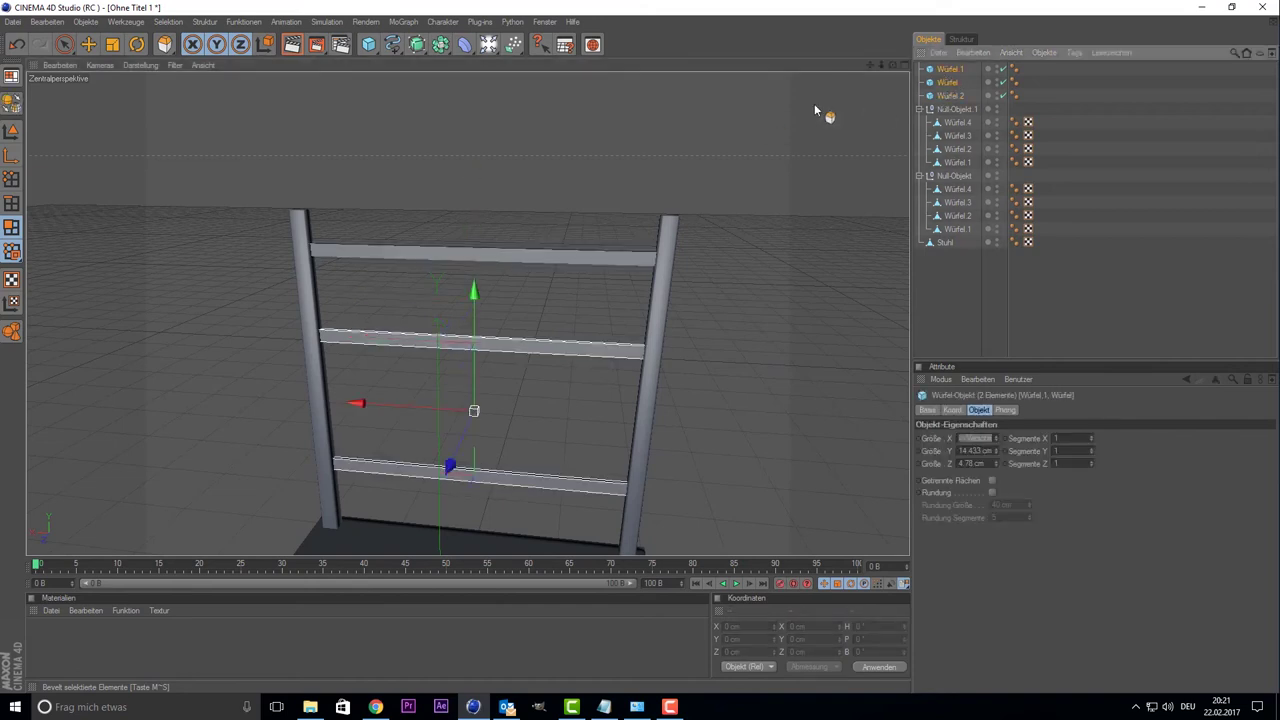
- Return to object mode, fix the three-crossbar selection, and edit the Segmente X field
left_click(19, 137)
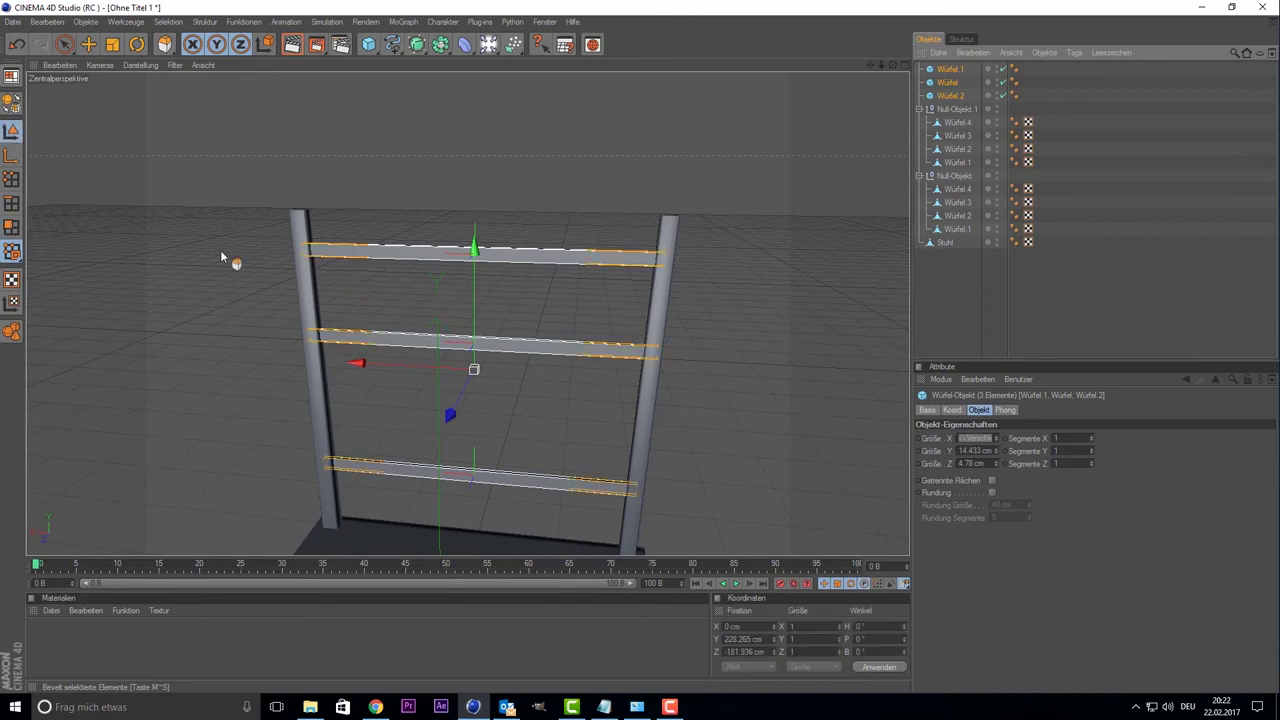
scroll(367, 294, "down", 2)
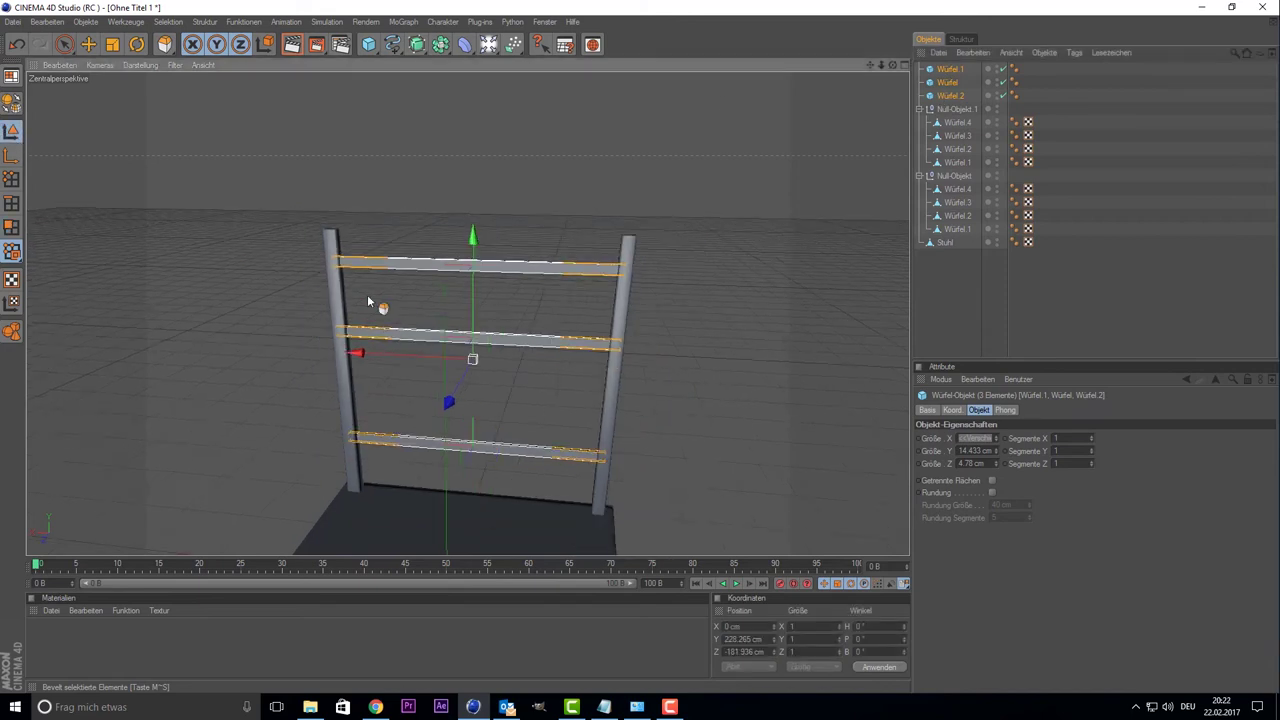
left_click(63, 44)
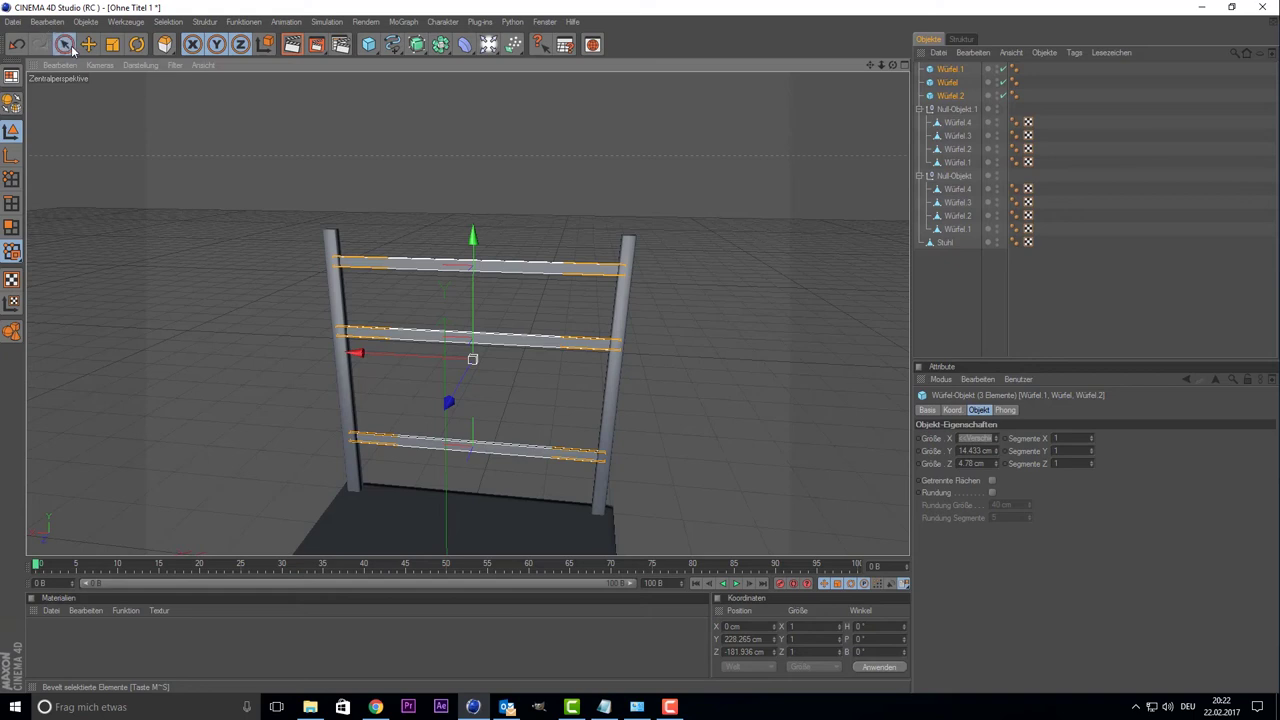
left_click(942, 71, "ctrl")
left_click(942, 81, "ctrl")
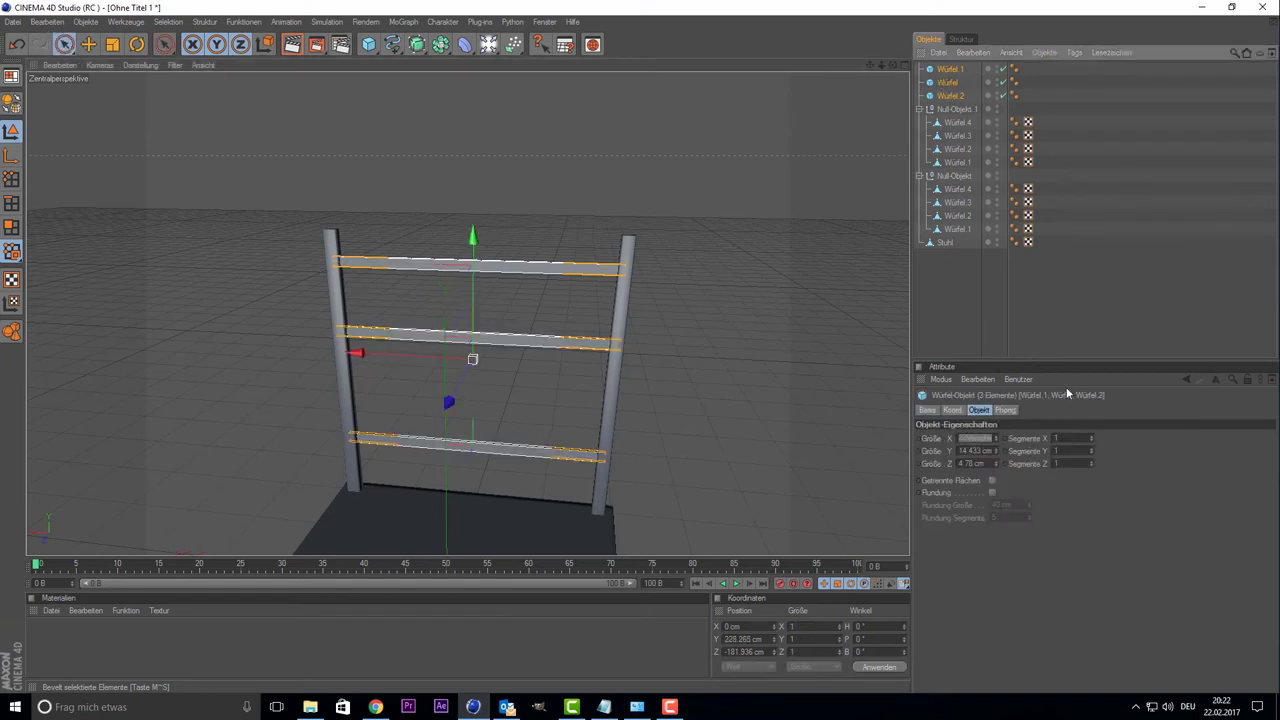
left_click(1073, 438)
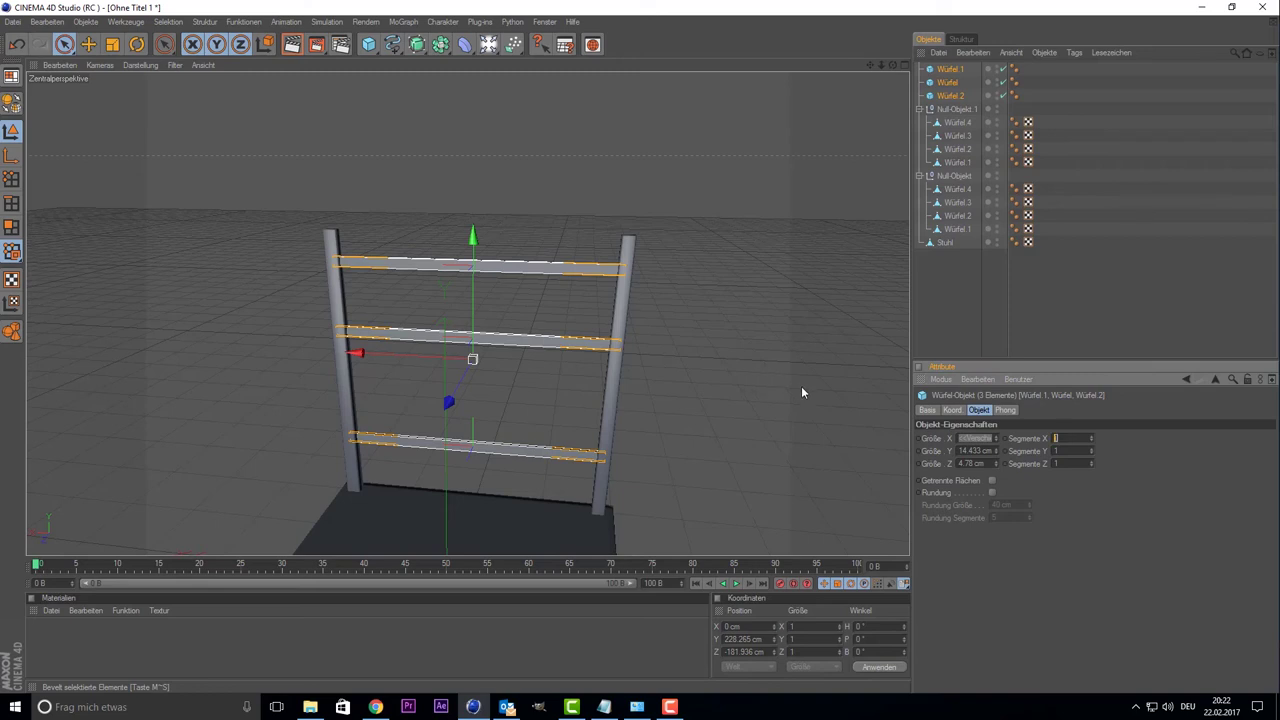
type("20")
- Try segment counts for the three crossbars, correcting the Y count back to 1
key("Tab")
key("Tab")
key("Return")
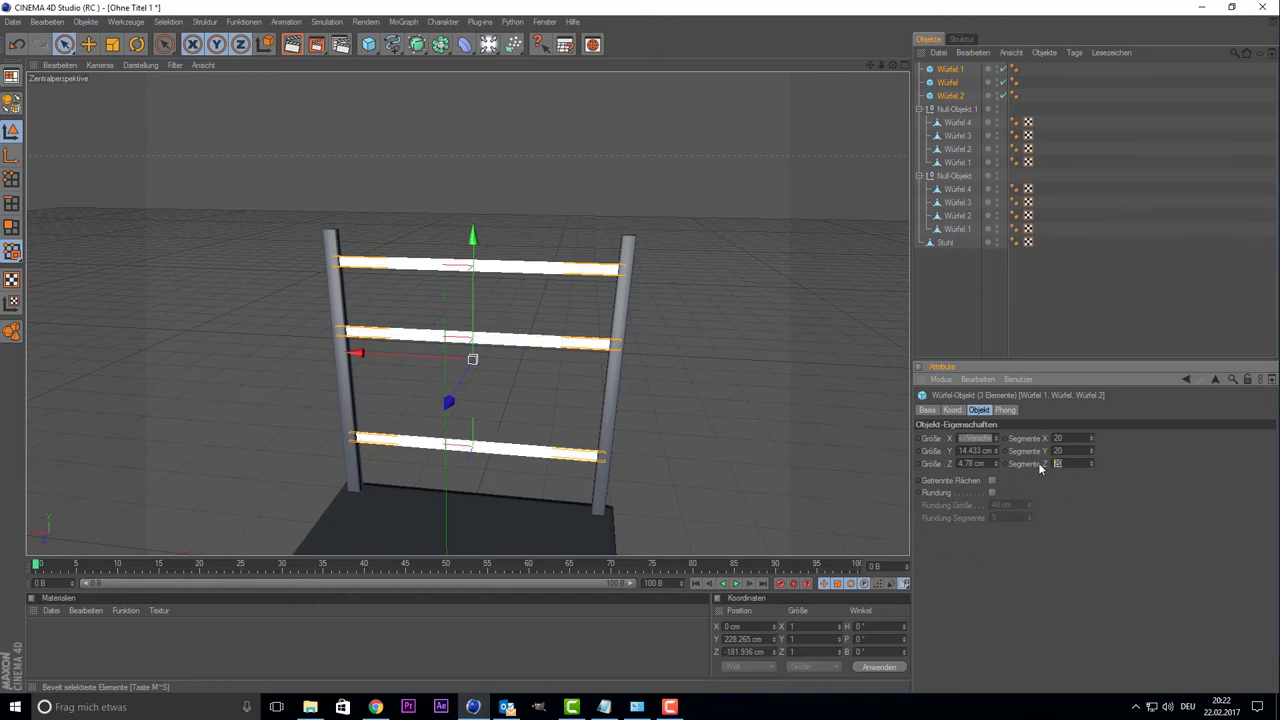
key("Return")
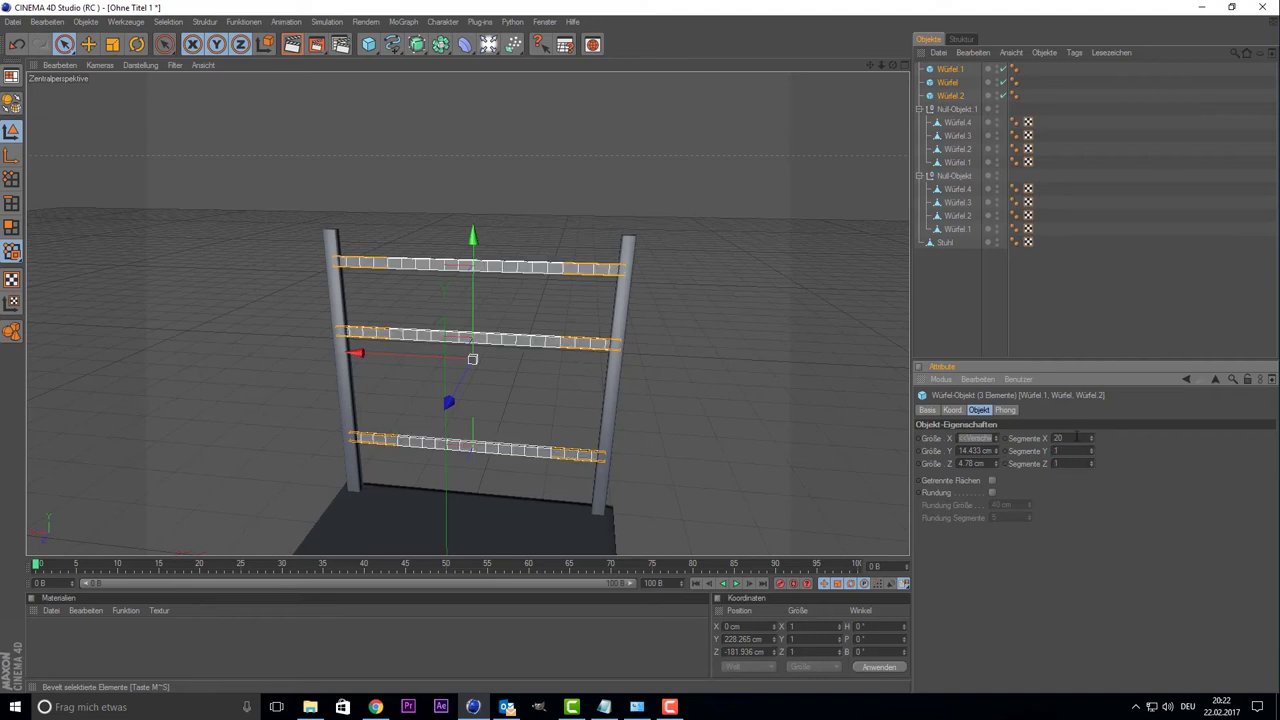
key("BackSpace")
key("BackSpace")
type("0")
type("10")
key("Return")
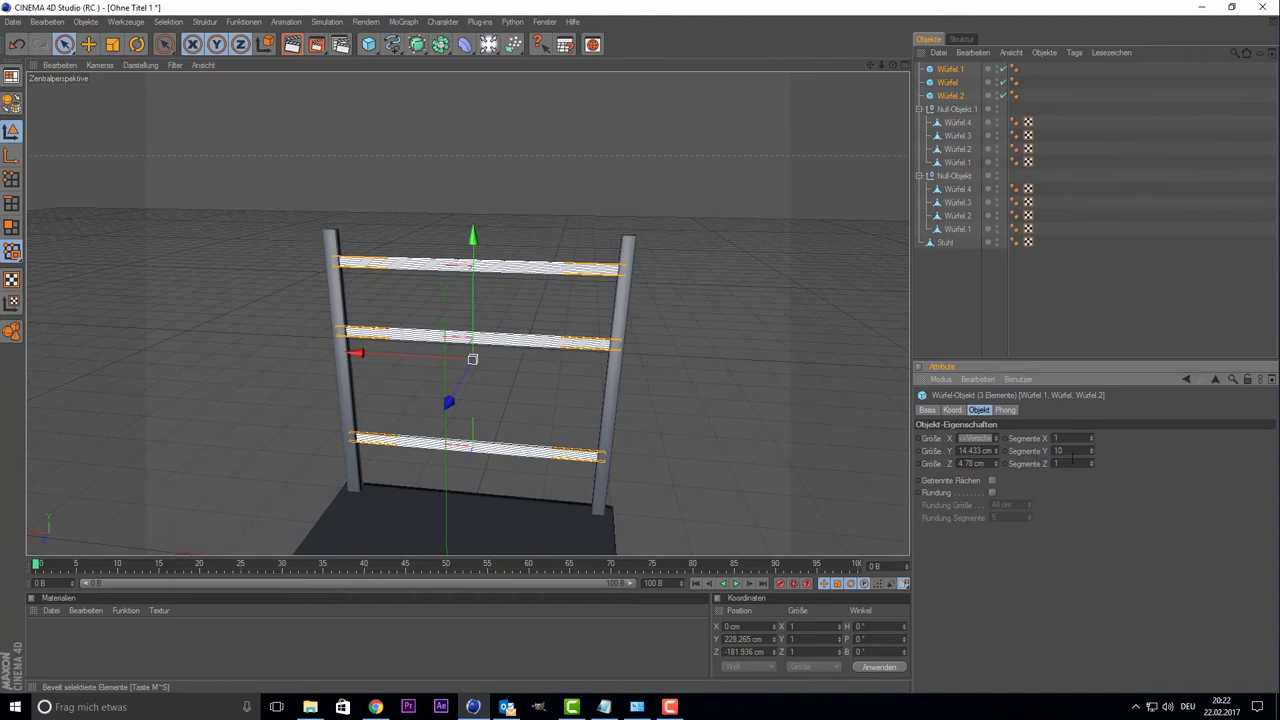
double_click(1073, 450)
type("1")
key("Return")
- Set Segmente X 20, Y 1, Z 20 and convert the three crossbars to editable polygons
left_click(1062, 438)
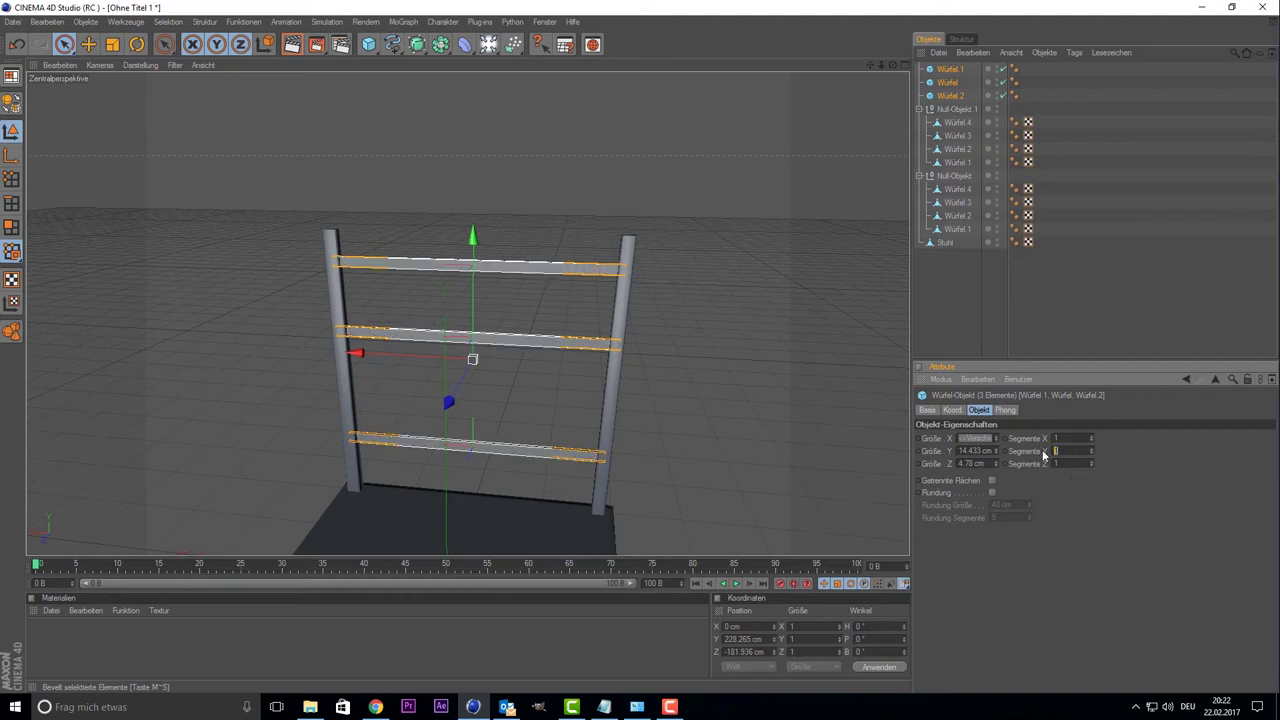
type("0")
type("20")
type("20")
key("Return")
double_click(1072, 451)
type("1")
key("Return")
double_click(1083, 452)
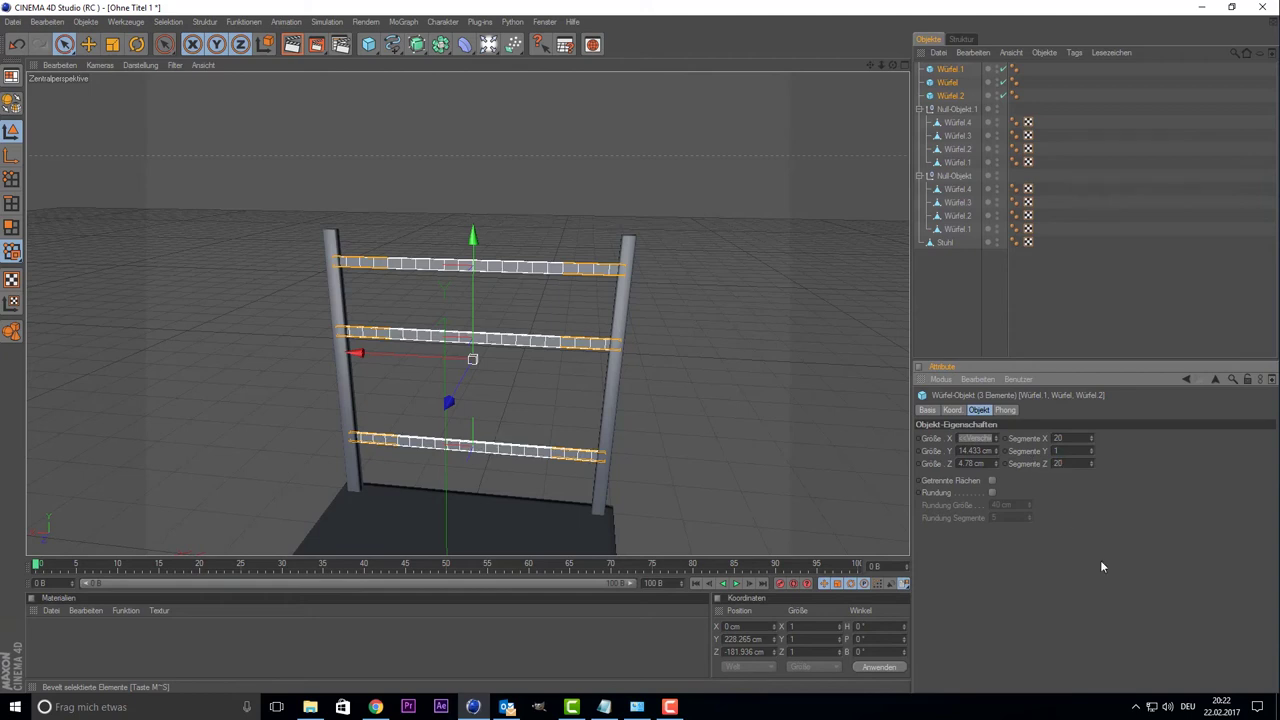
scroll(686, 225, "up", 2)
scroll(683, 230, "up", 2)
scroll(680, 234, "down", 3)
scroll(692, 244, "down", 1)
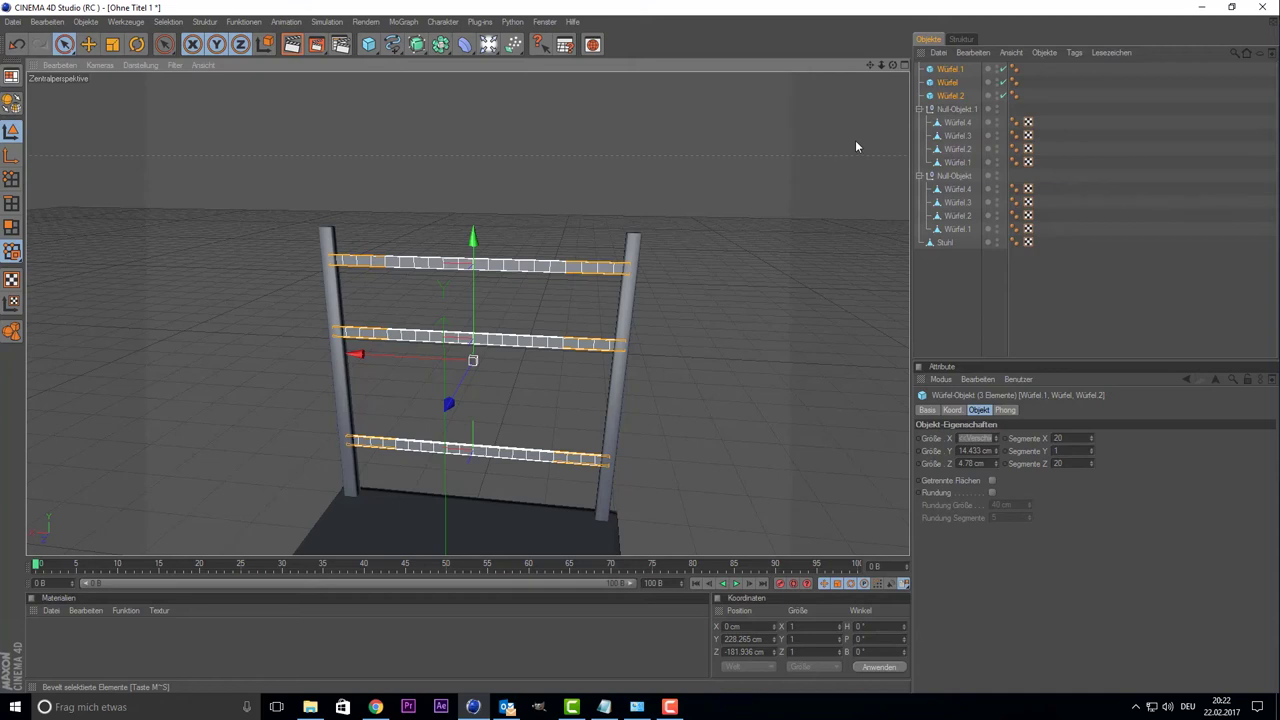
key("c")
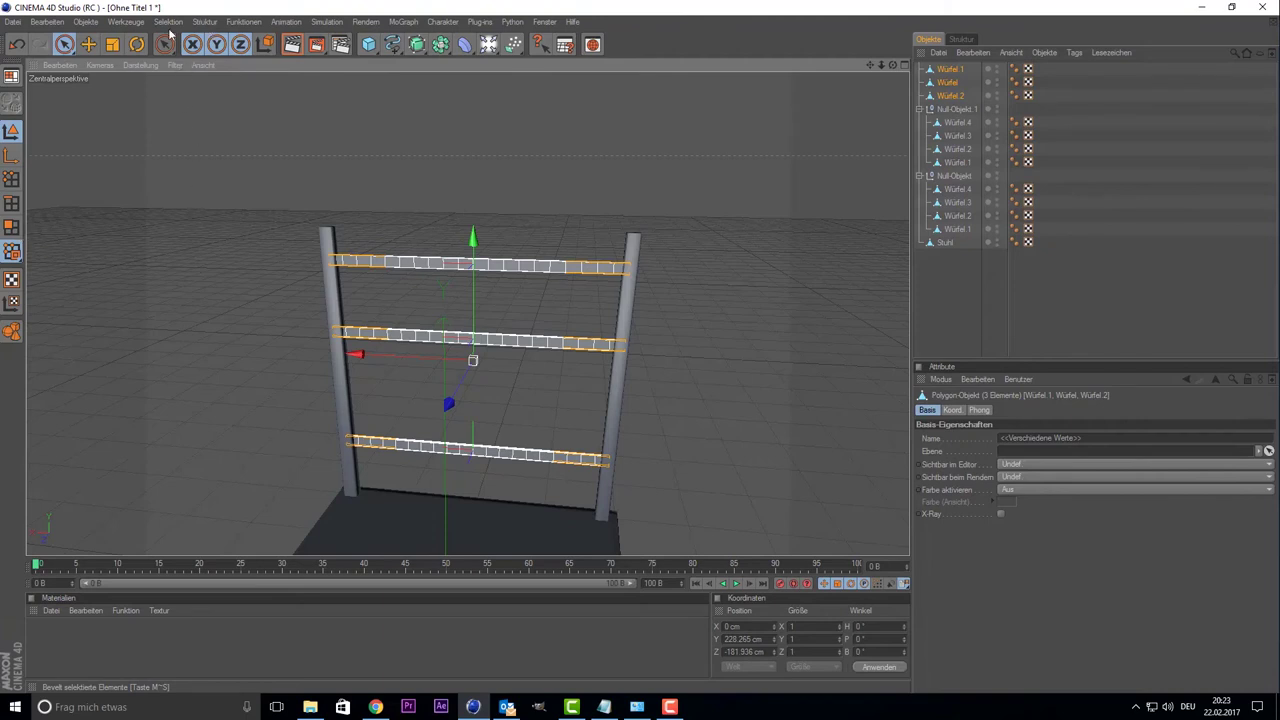
- Enable Polygon mode, try a Loop Selection on the top crossbar, undo it, and reopen Selektion
left_click(11, 227)
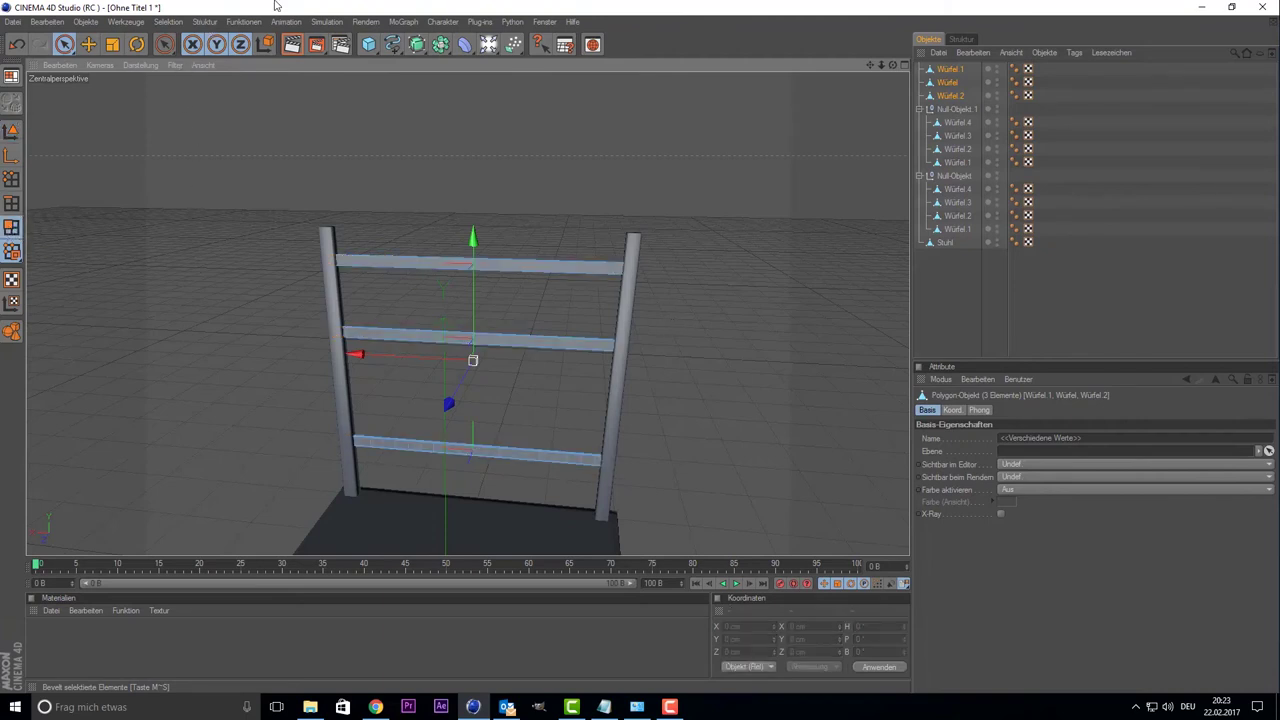
left_click(212, 27)
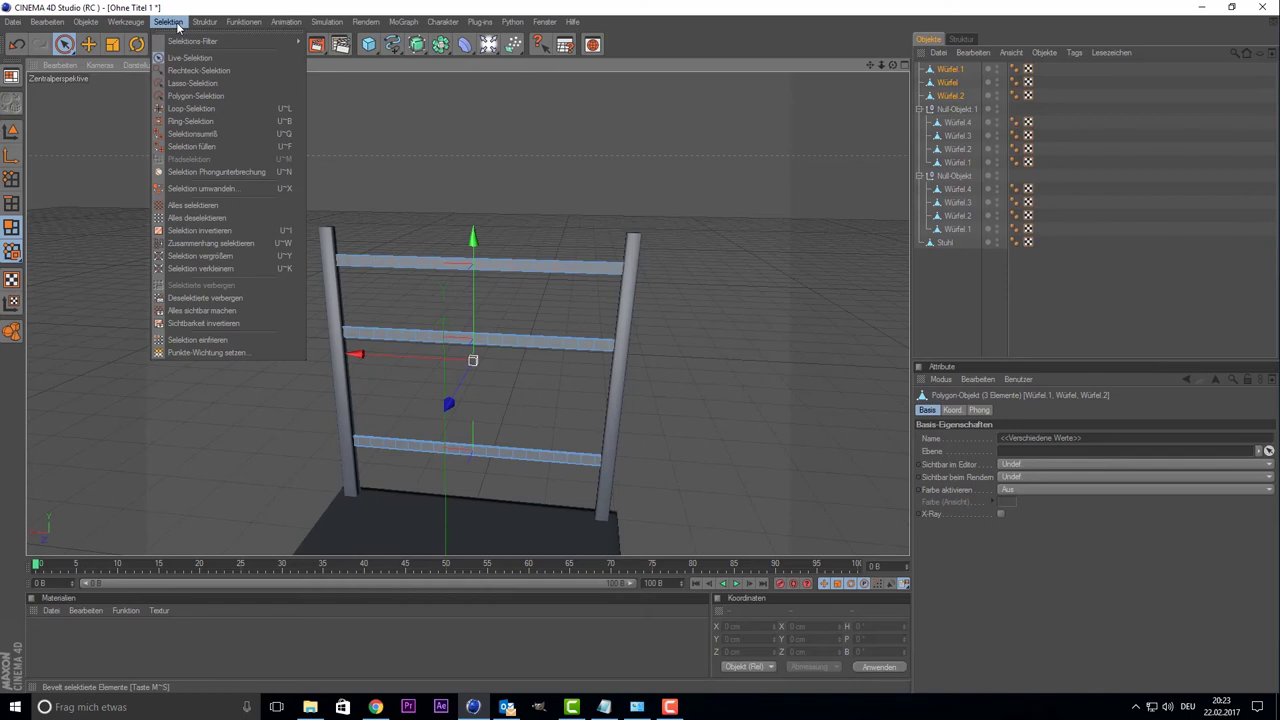
left_click(190, 108)
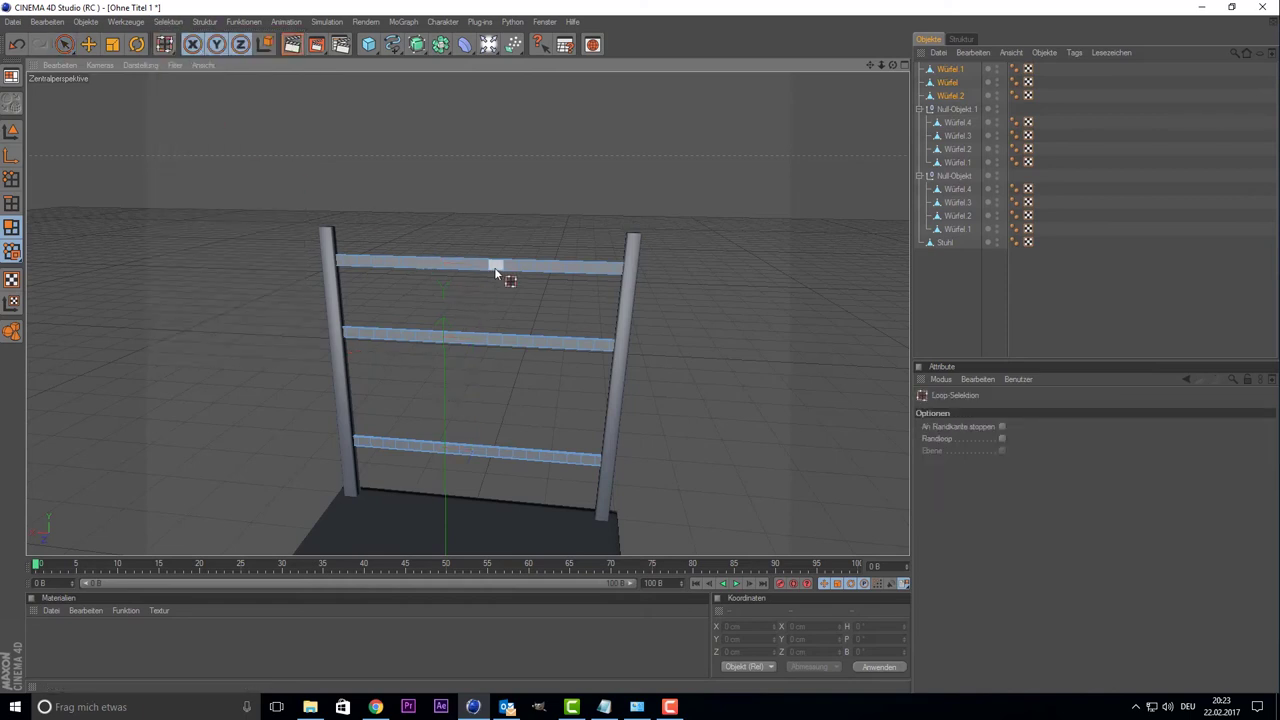
left_click(503, 270)
left_click_drag(500, 230, 566, 271, "alt")
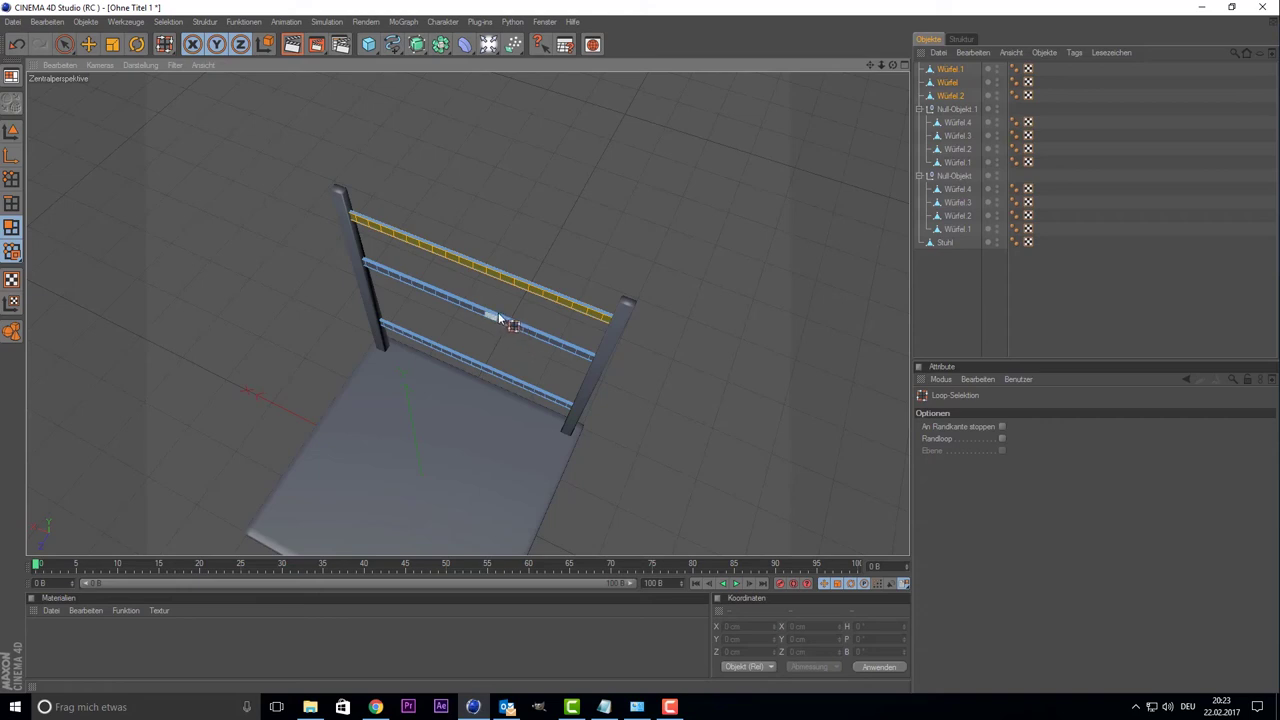
key("ctrl+z")
left_click(168, 21)
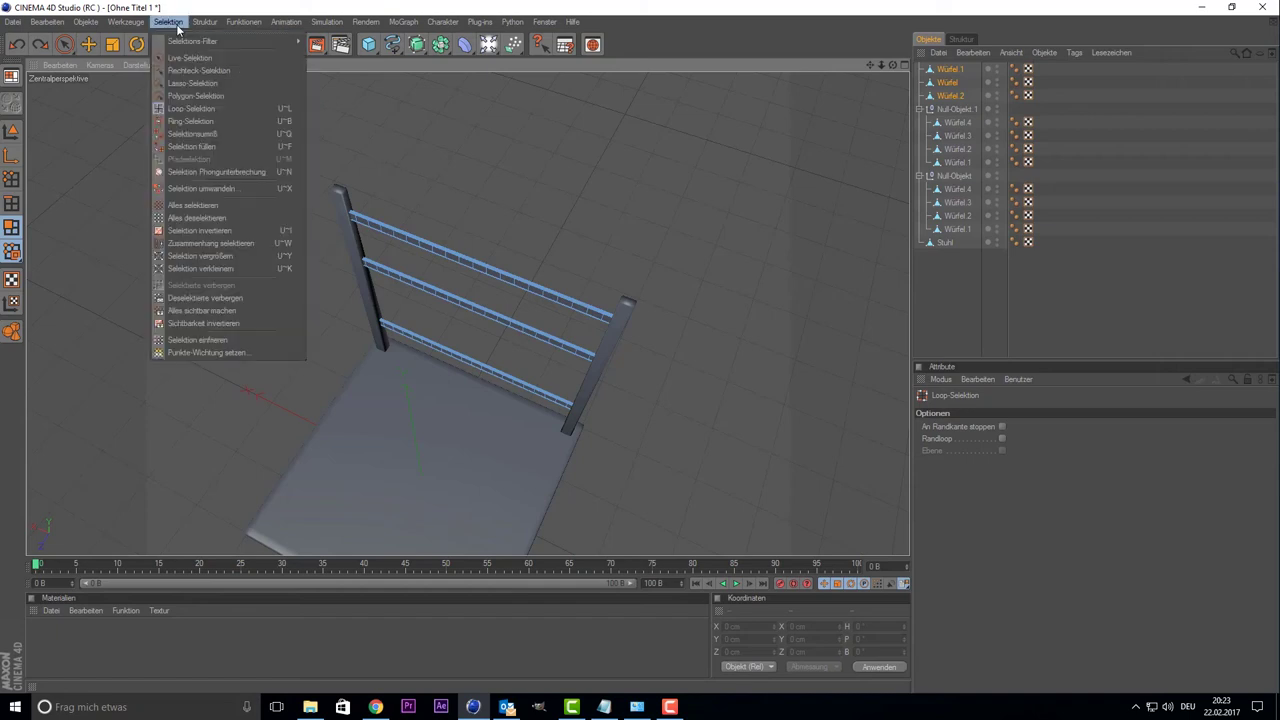
- Ring-select the faces of the top, middle and lower backrest crossbars
left_click(228, 119)
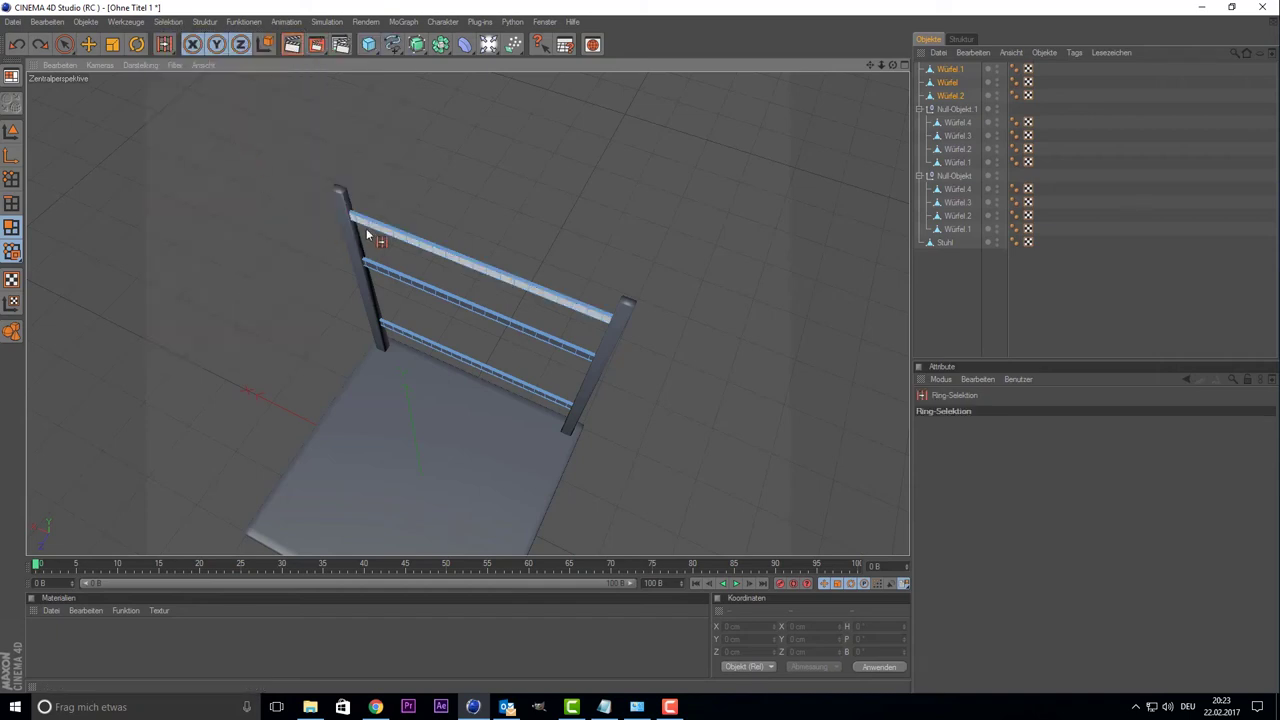
left_click(437, 252)
left_click(431, 245)
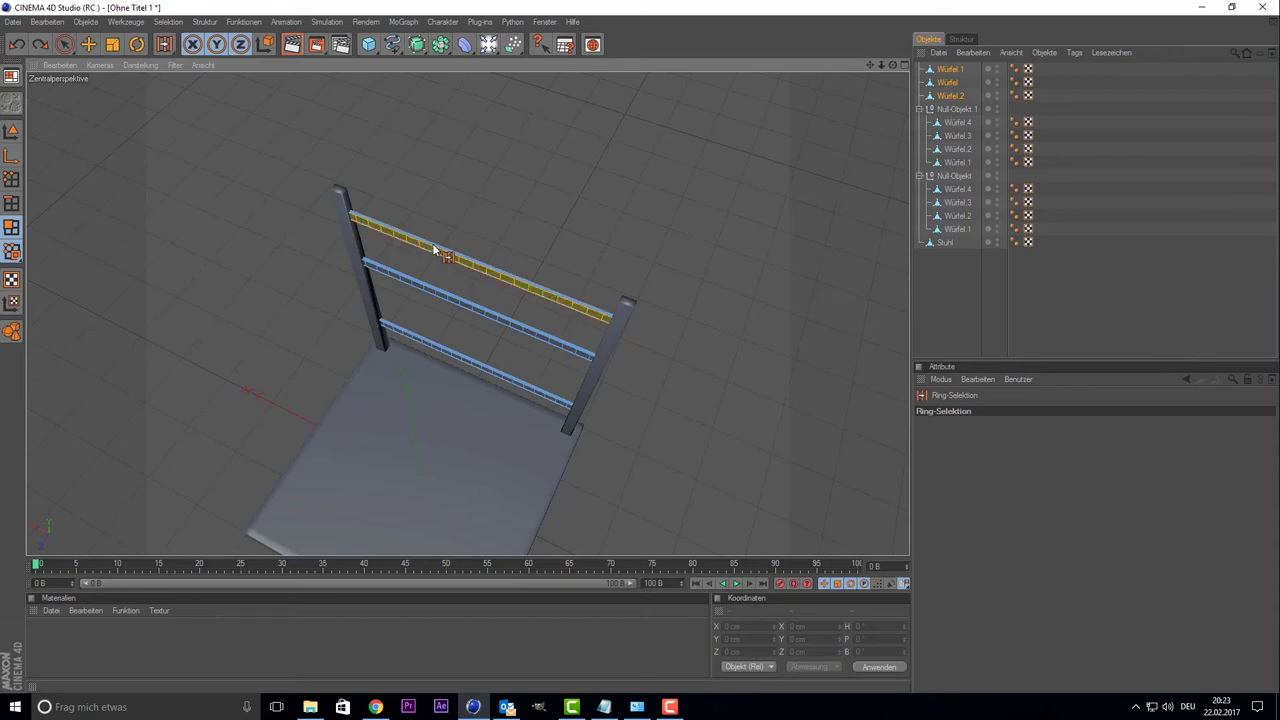
scroll(437, 240, "up", 2)
scroll(441, 241, "up", 4)
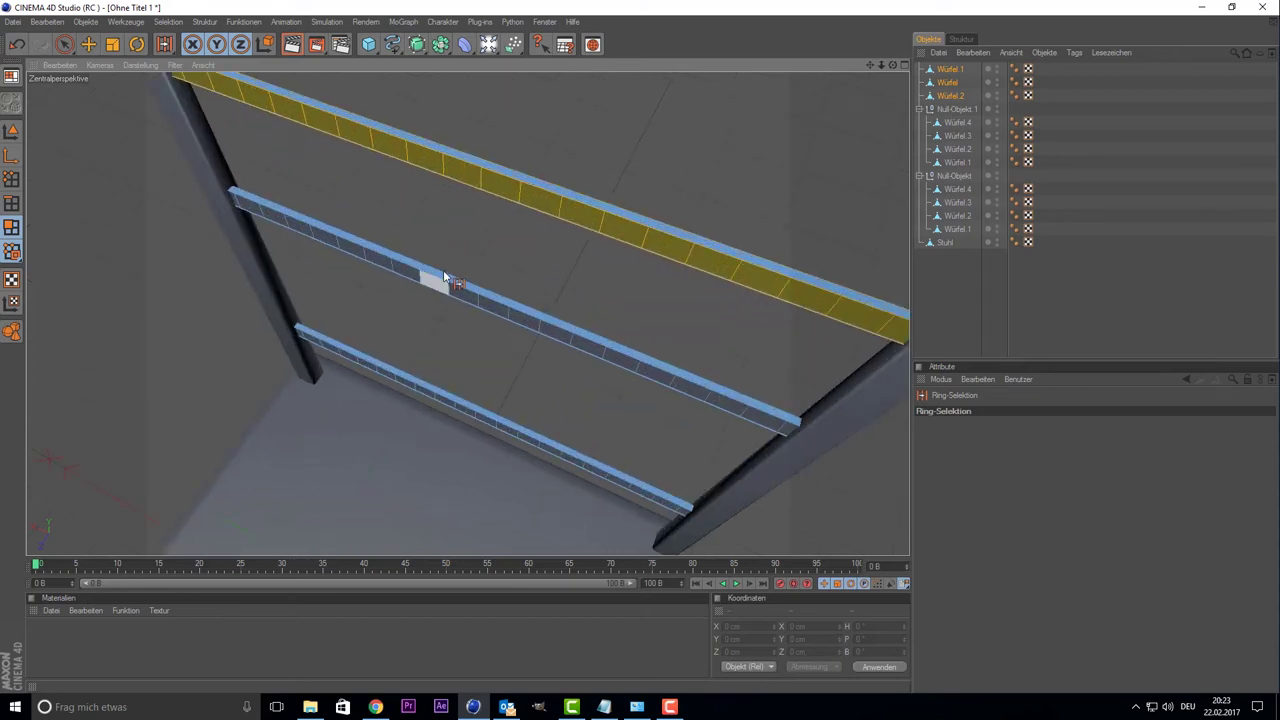
left_click(447, 290, "shift")
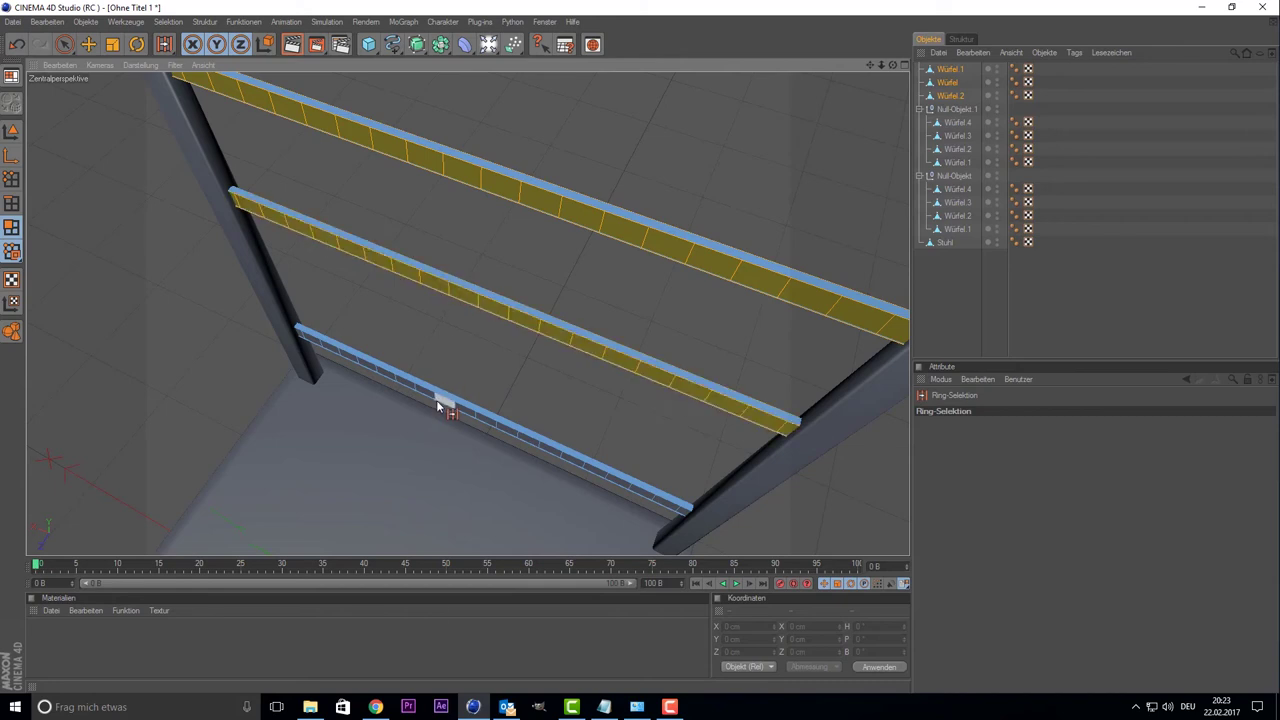
left_click(443, 400, "shift")
- Orbit to face the crossbars and extend the face selection along the remaining crossbar
mouse_move(893, 66)
left_mouse_down()
mouse_move(780, 180)
mouse_move(776, 204)
left_mouse_up()
scroll(523, 249, "up", 3)
left_click(474, 236)
scroll(439, 289, "down", 3)
scroll(450, 290, "down", 3)
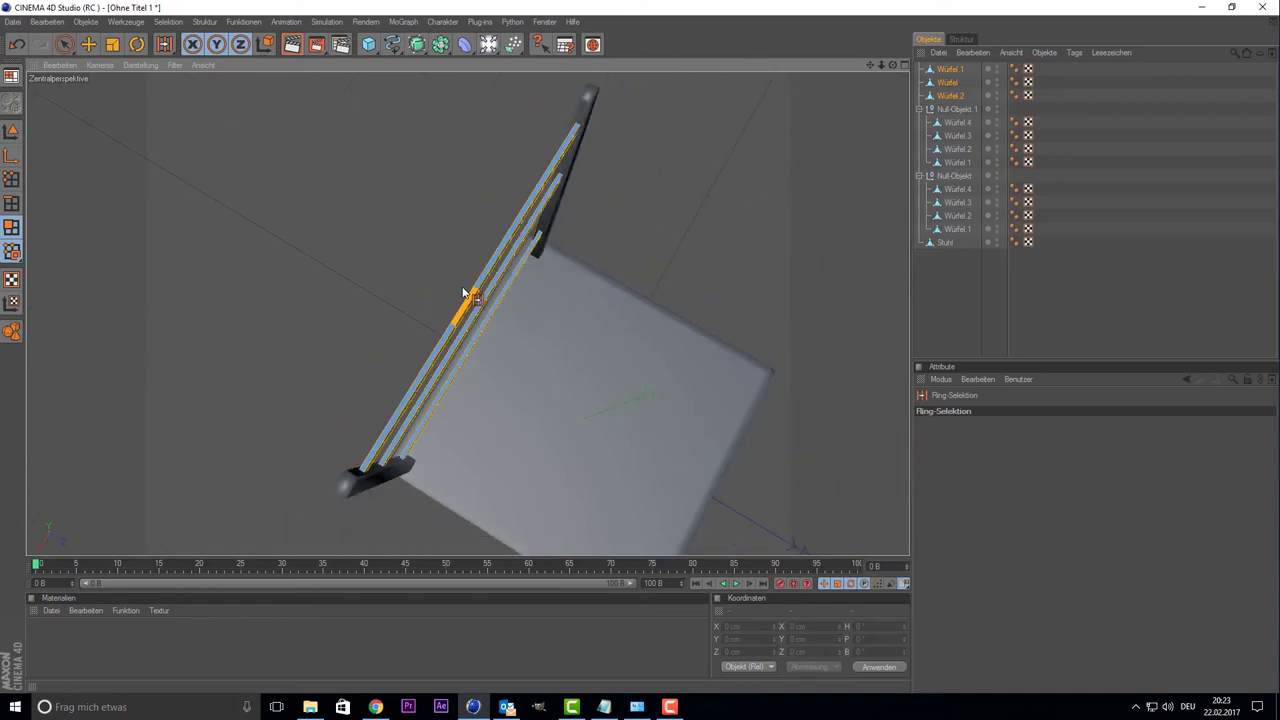
left_click(568, 141, "shift")
left_click_drag(568, 141, 518, 228, "shift")
mouse_move(487, 265)
left_mouse_down("shift")
mouse_move(372, 460)
mouse_move(376, 470)
mouse_move(393, 425)
mouse_move(382, 476)
left_mouse_up("shift")
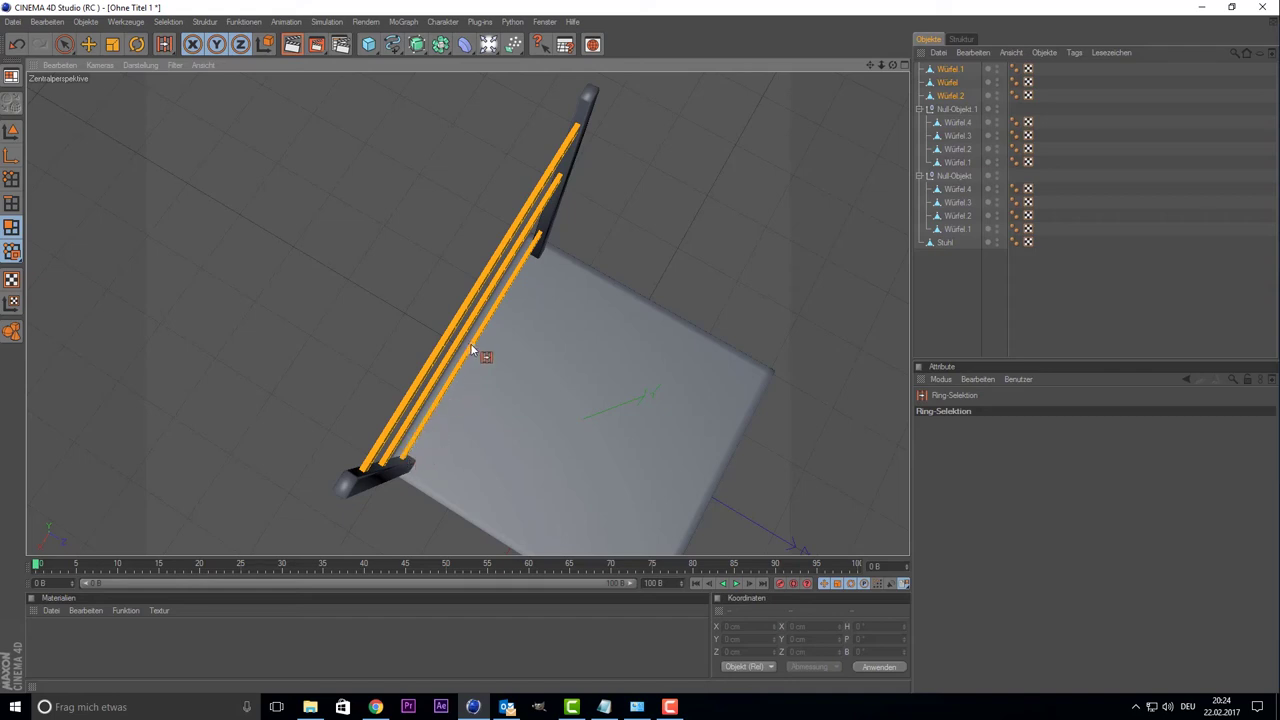
left_click_drag(855, 195, 757, 241, "alt")
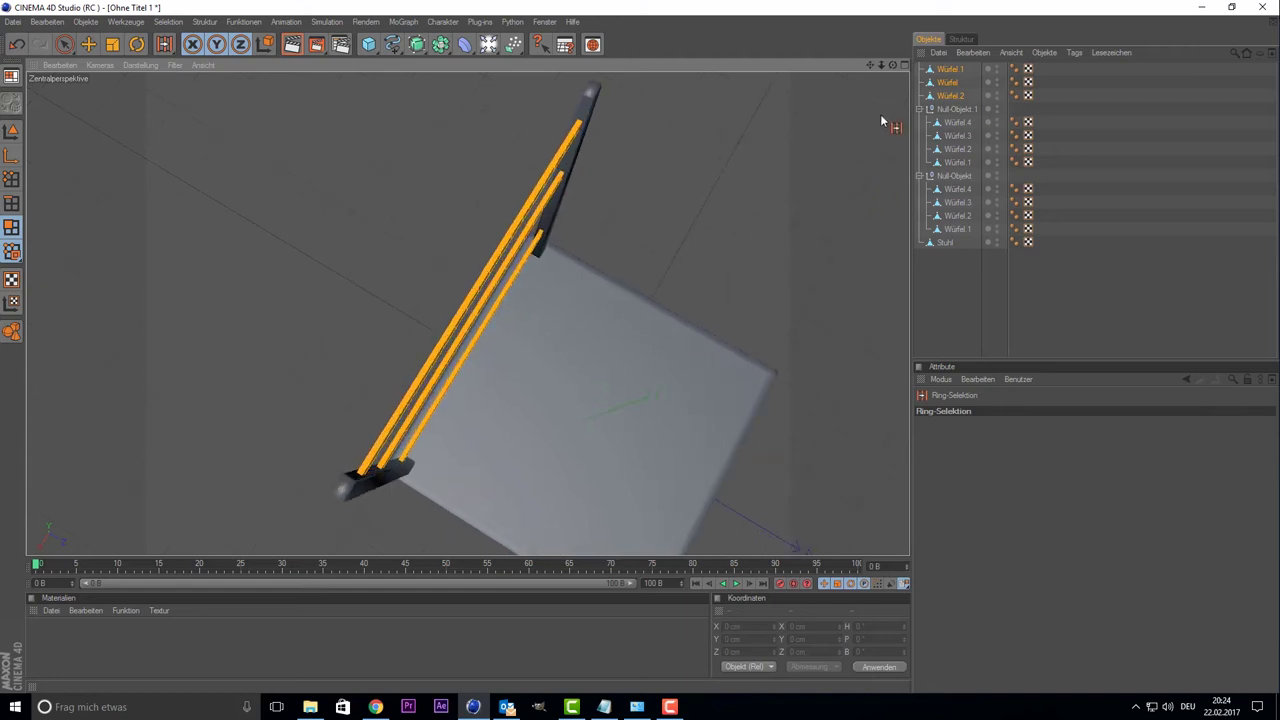
- Apply Bevel to the ringed crossbar faces, then deselect them and view the whole chair
right_click(693, 220)
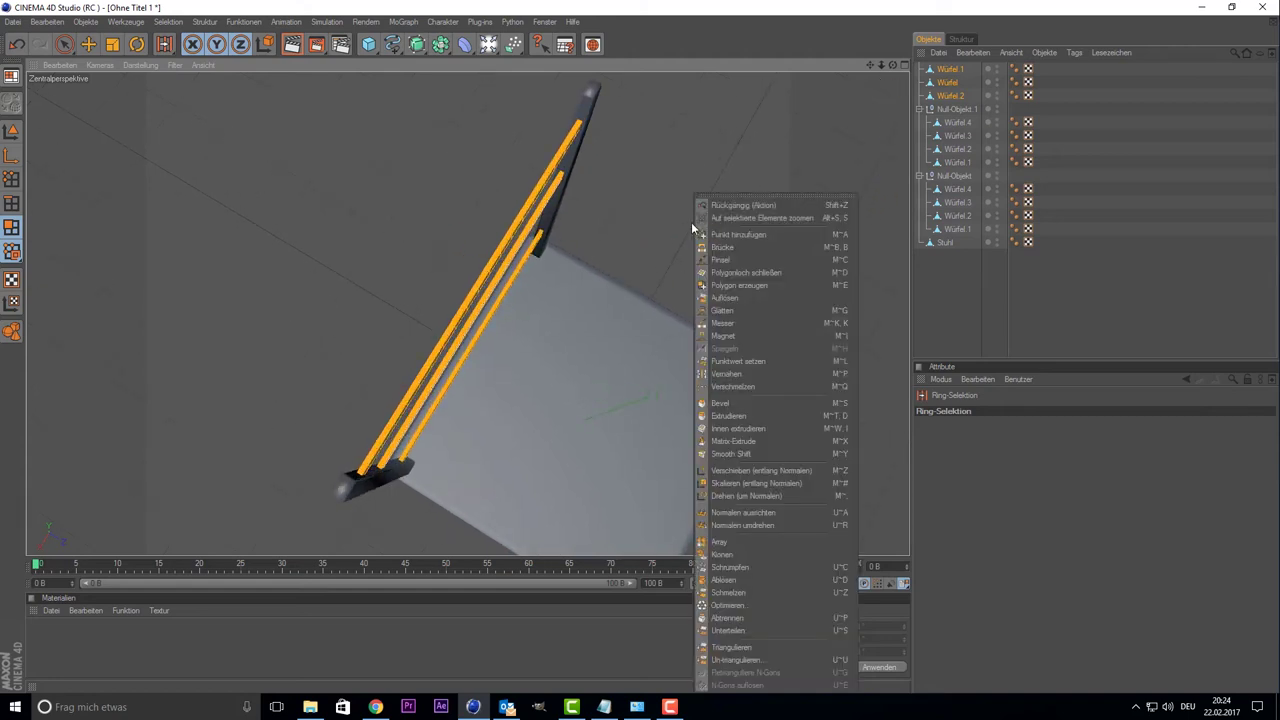
left_click(705, 402)
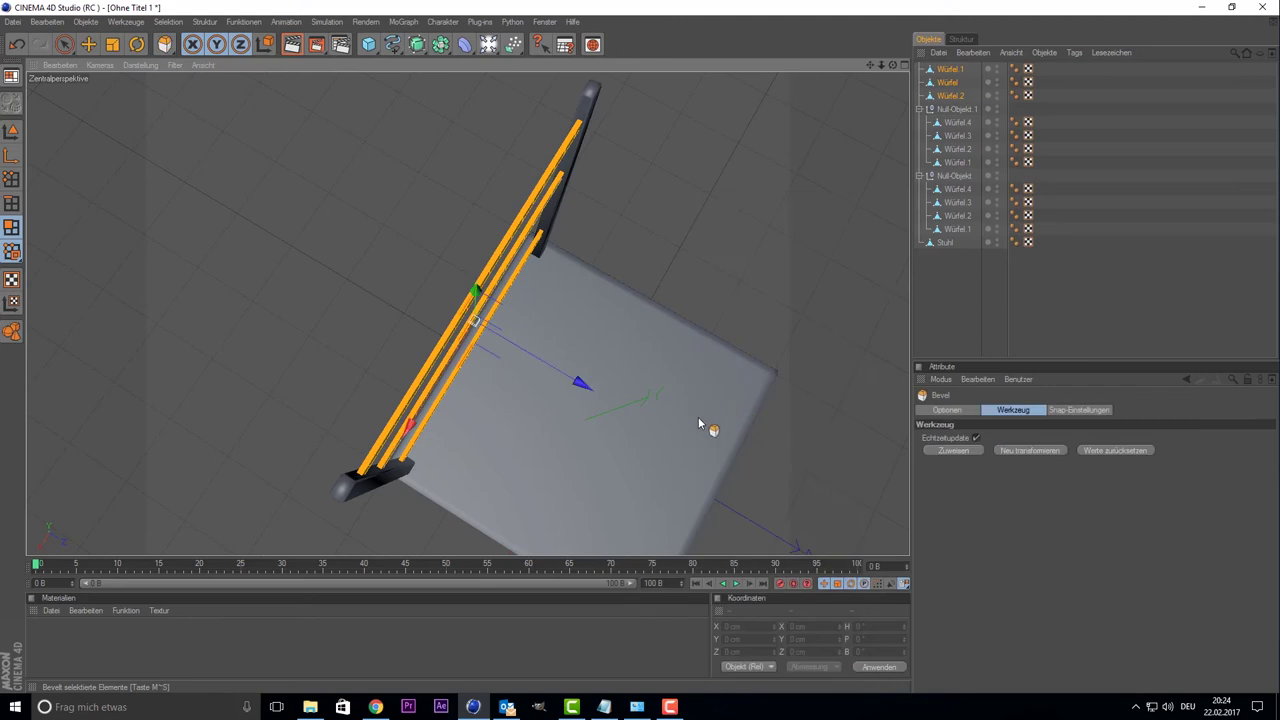
left_click(954, 451)
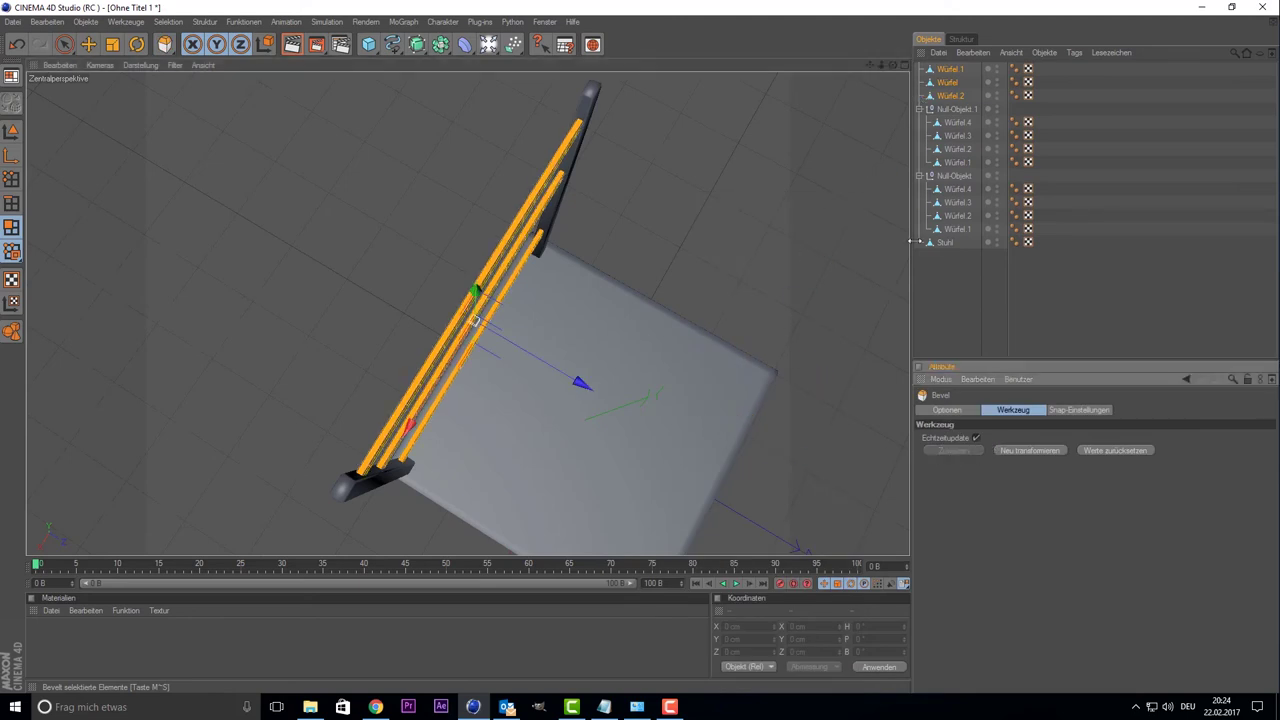
left_click(974, 320)
left_click_drag(893, 64, 800, 115)
- Select the three crossbar objects, starting with Würfel 2, and pan the view
left_click(962, 91)
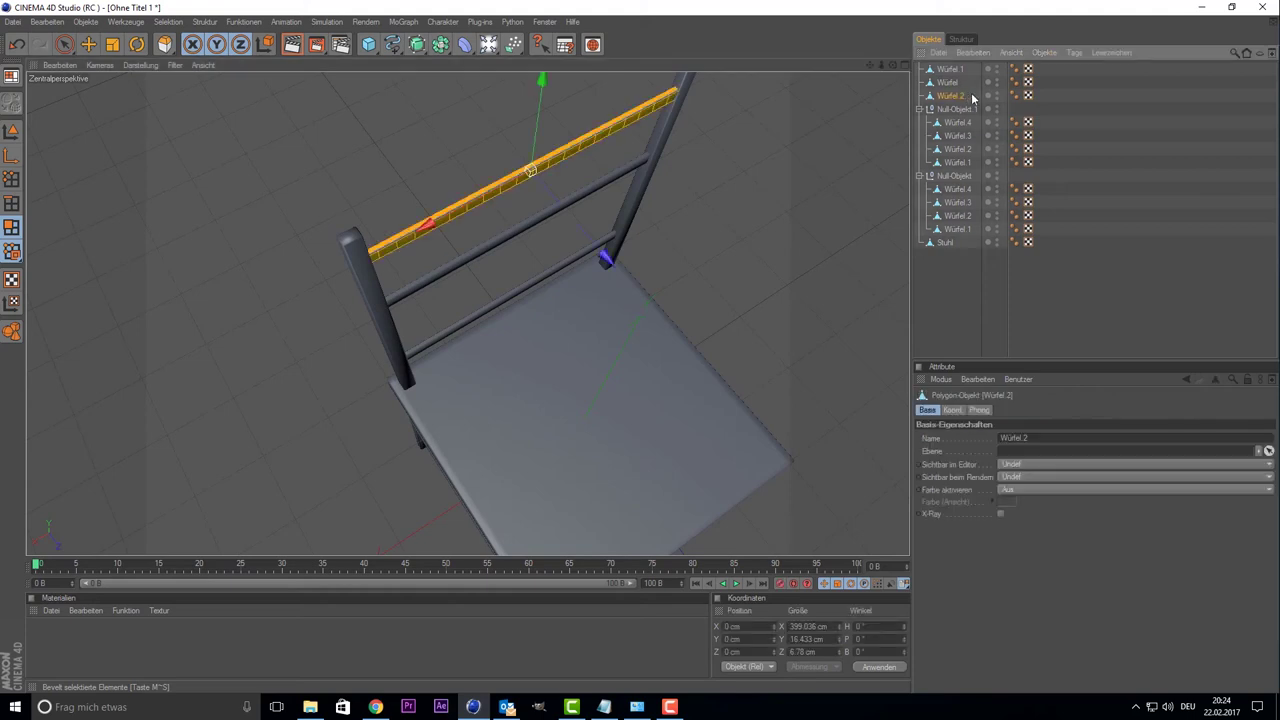
mouse_move(1052, 98)
left_mouse_down()
mouse_move(922, 62)
mouse_move(789, 82)
left_mouse_up()
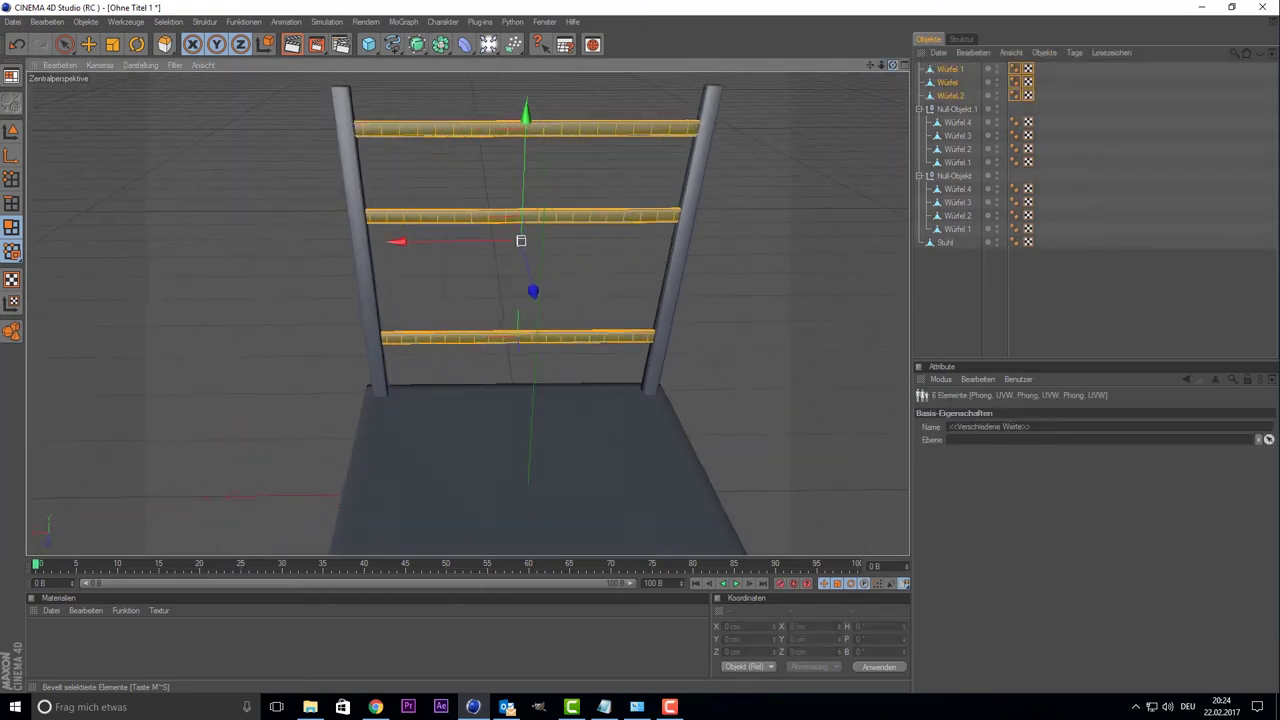
left_click_drag(872, 66, 499, 158)
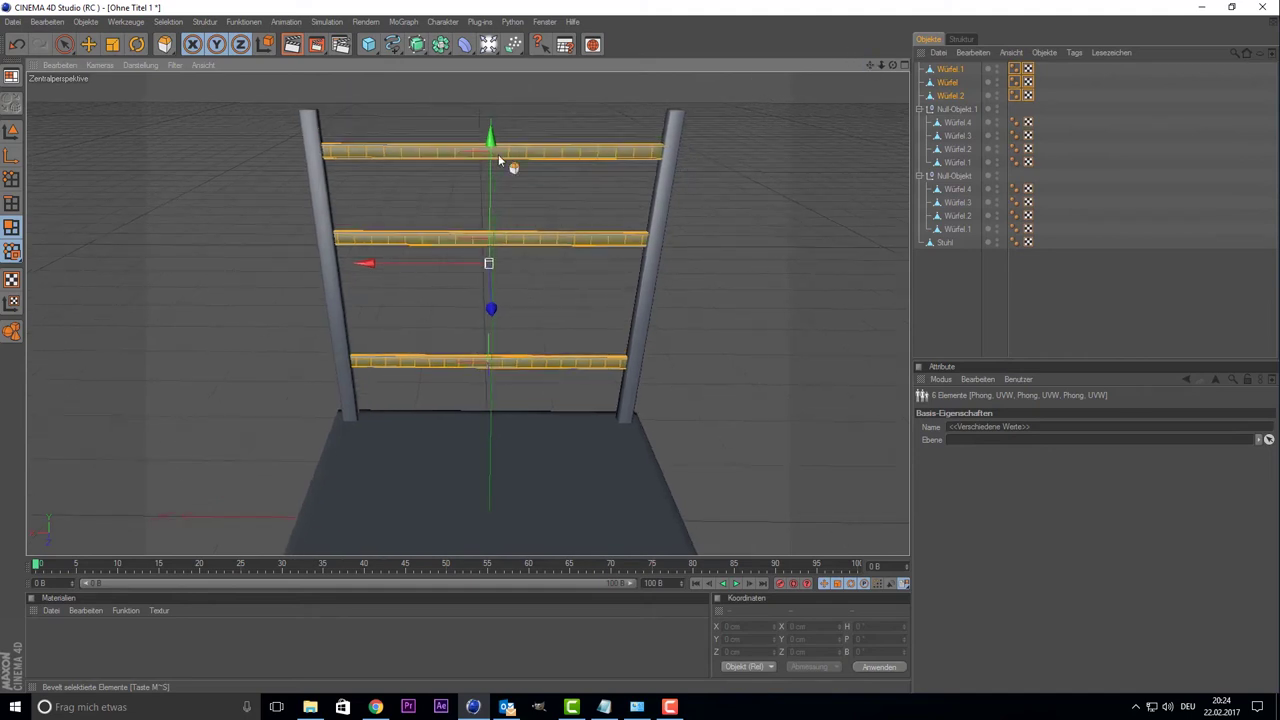
- Maximize the Vorne (front) viewport and zoom in on the three crossbars
middle_click(278, 184)
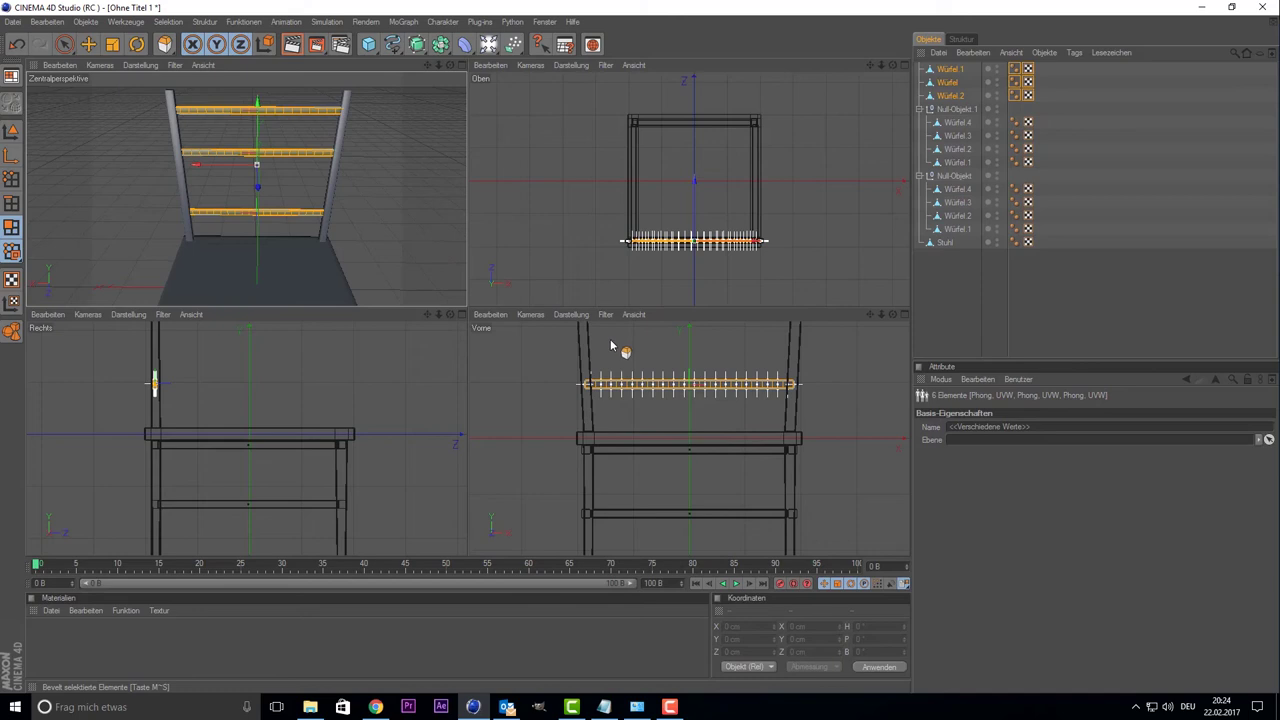
scroll(720, 400, "down", 2)
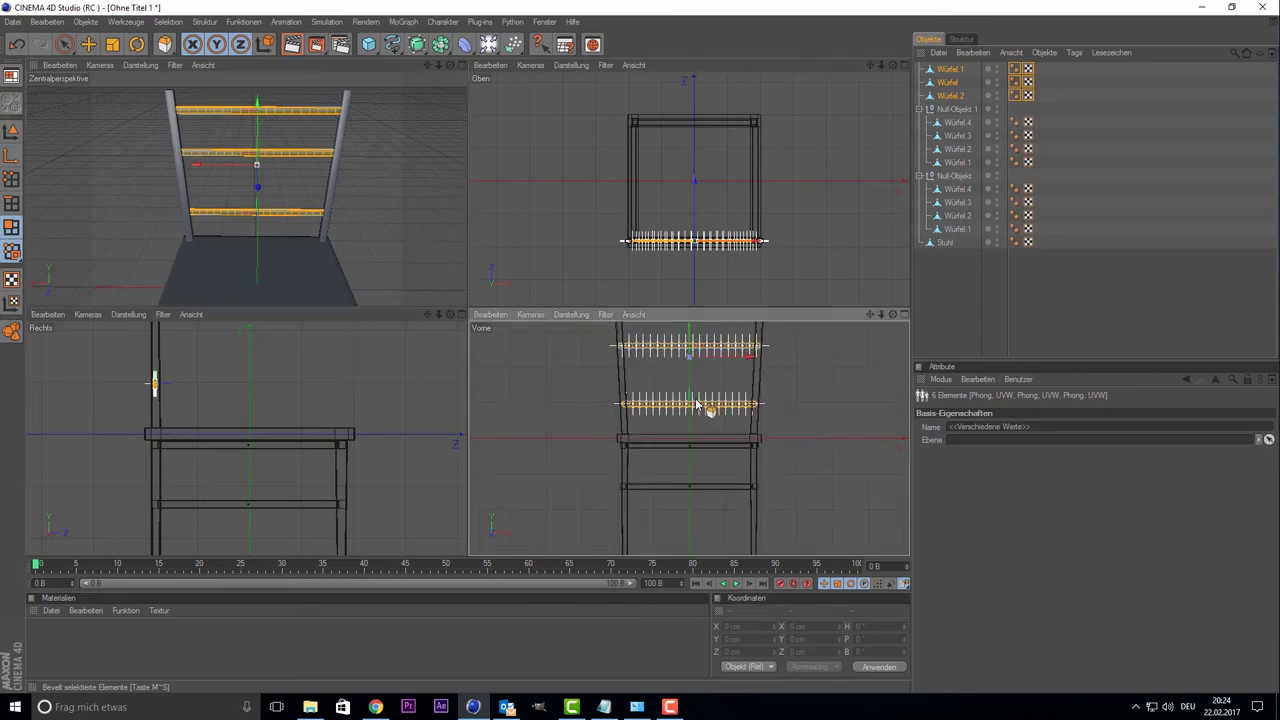
middle_click(695, 398)
scroll(608, 299, "down", 2)
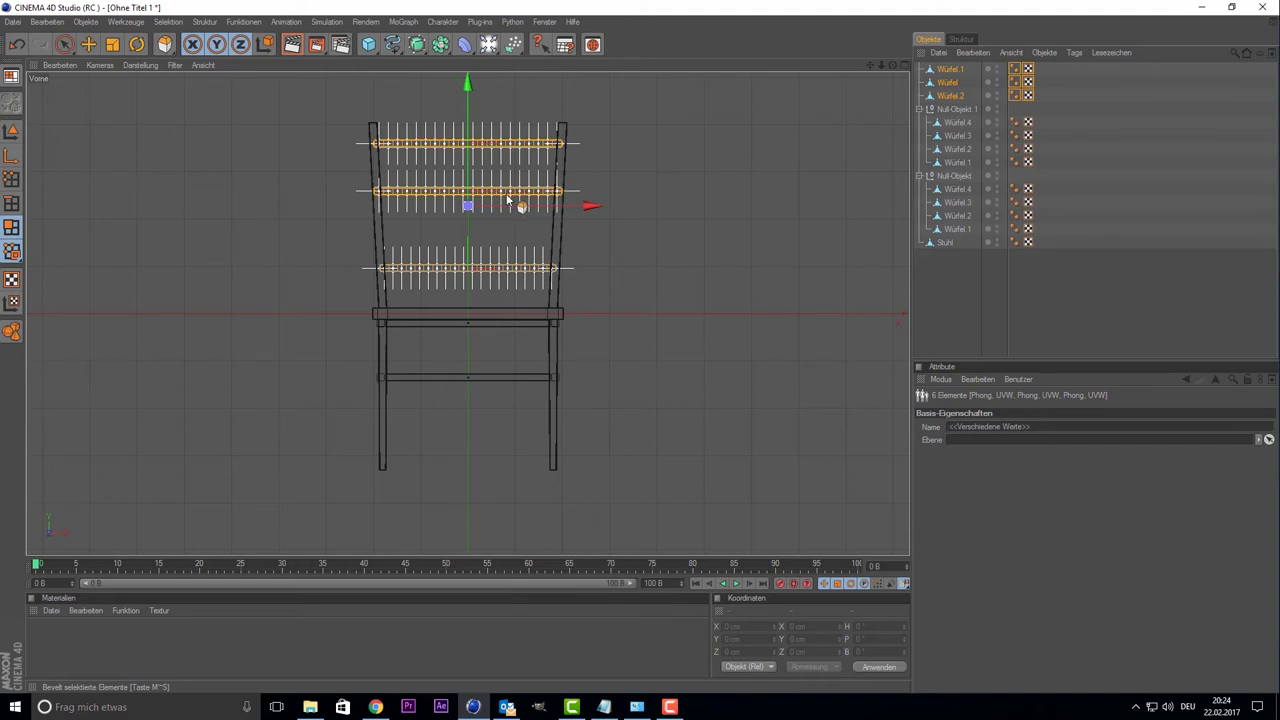
scroll(694, 180, "up", 2)
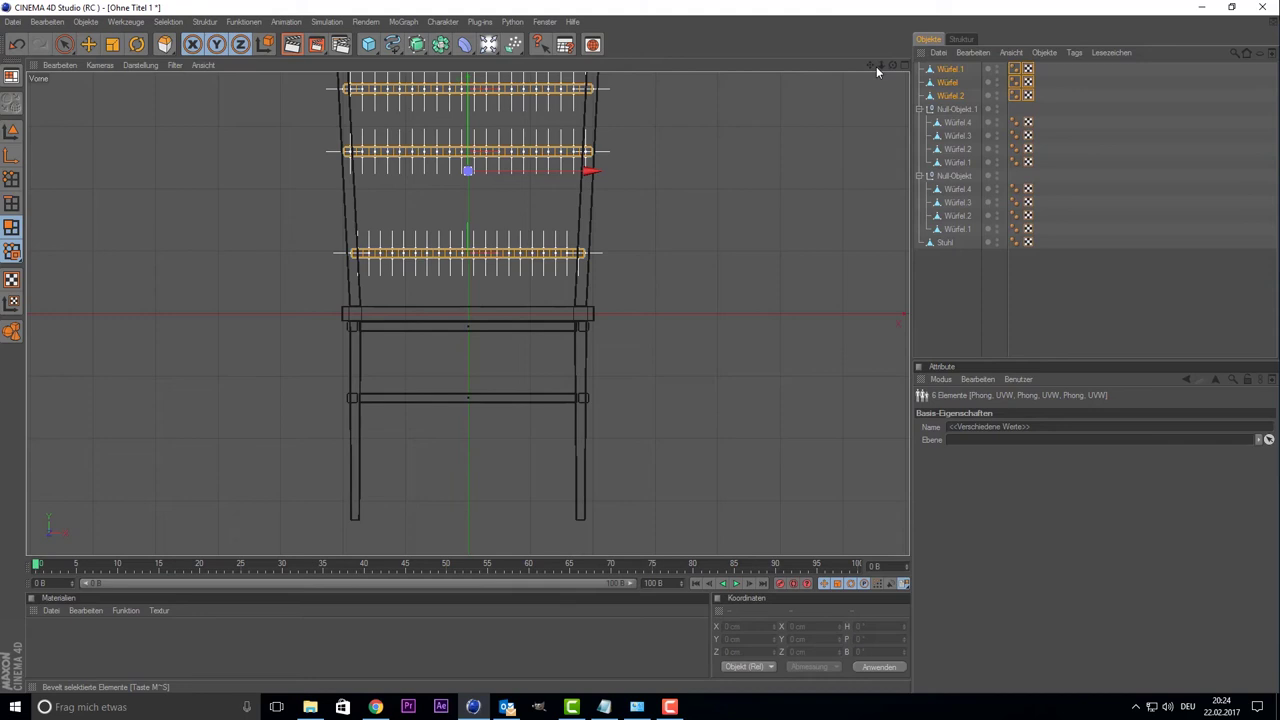
left_click_drag(871, 65, 871, 185)
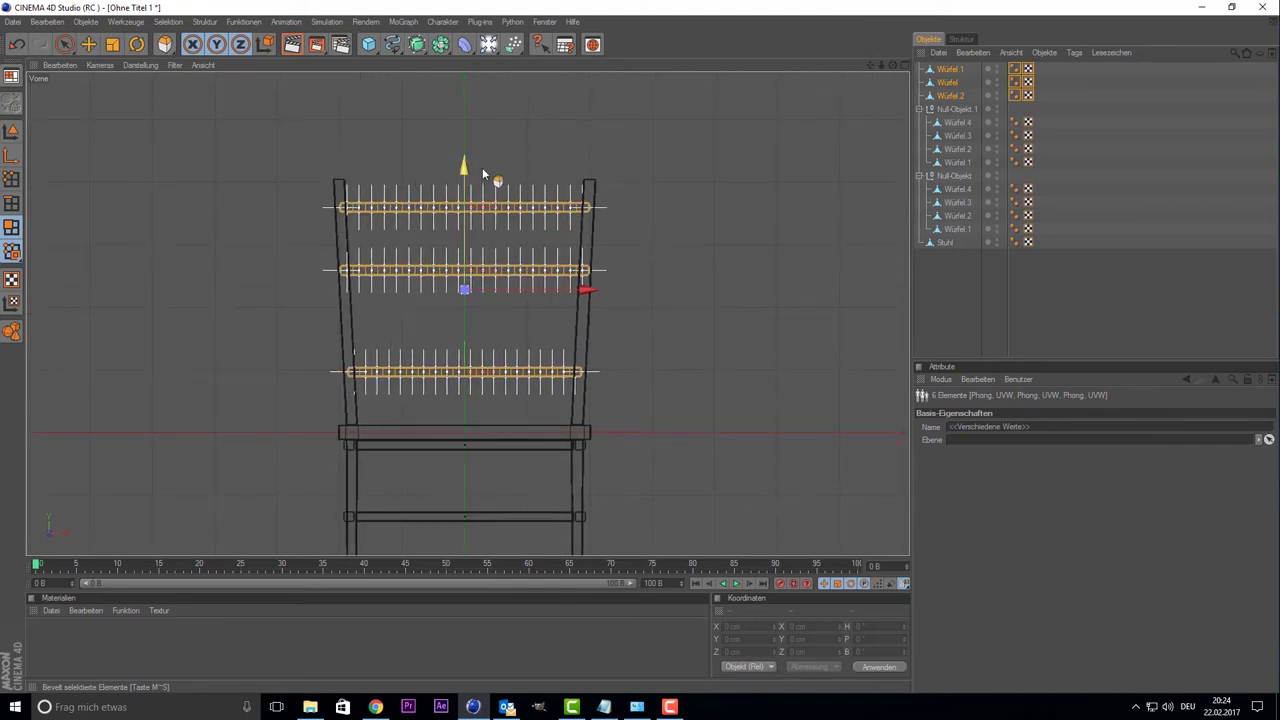
scroll(482, 167, "up", 3)
scroll(482, 167, "up", 2)
scroll(482, 167, "up", 1)
scroll(456, 112, "down", 1)
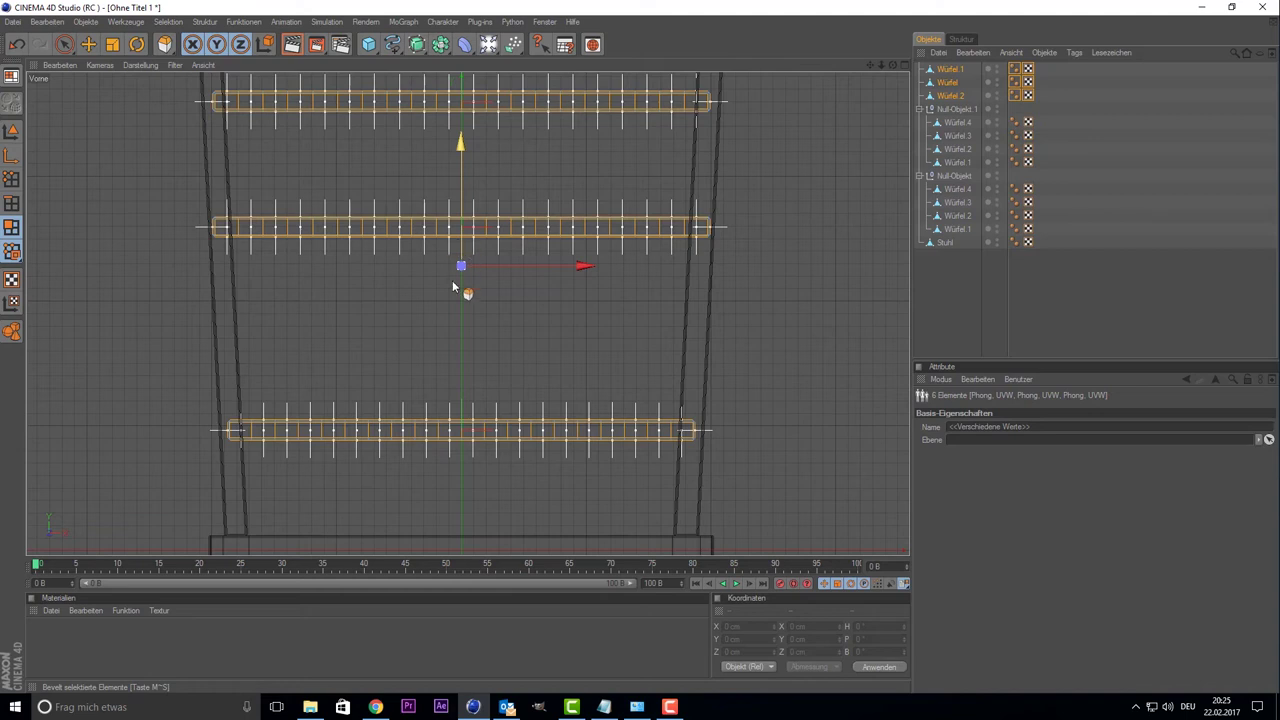
- Switch to polygon mode with Live Selection and uncheck 'Nur sichtbare Elemente selektieren'
left_click(437, 226)
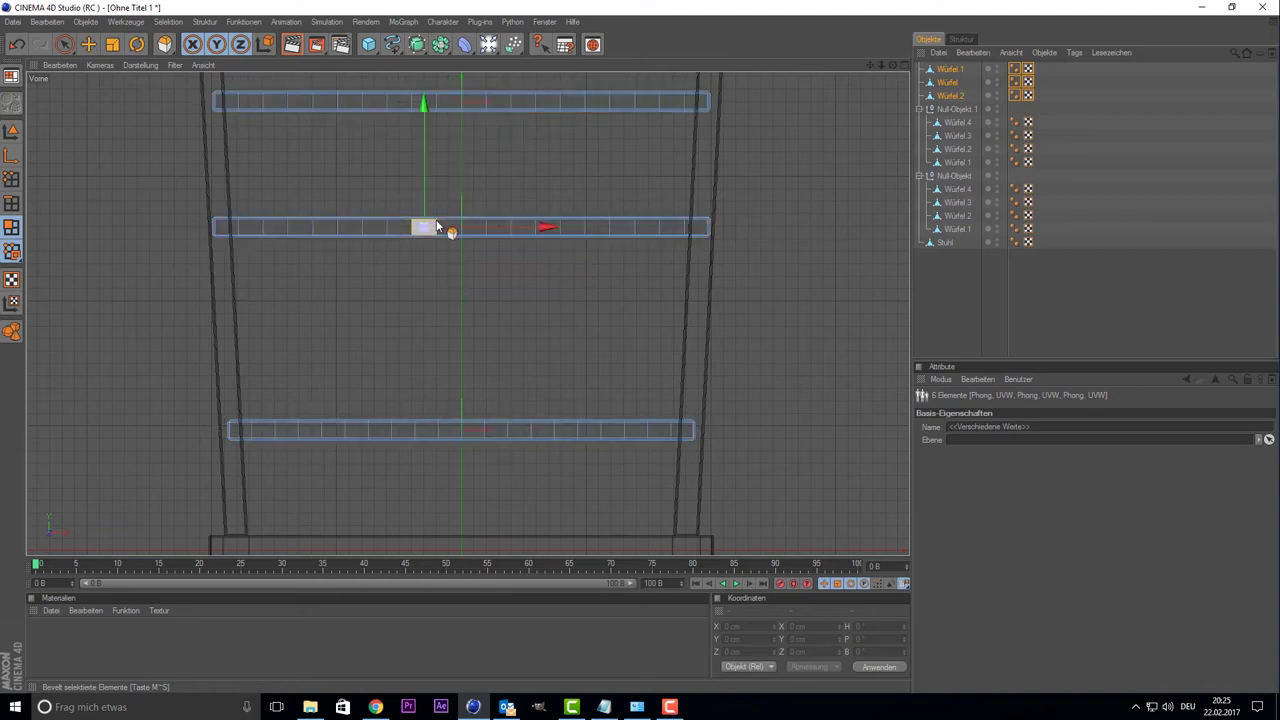
left_click(476, 105)
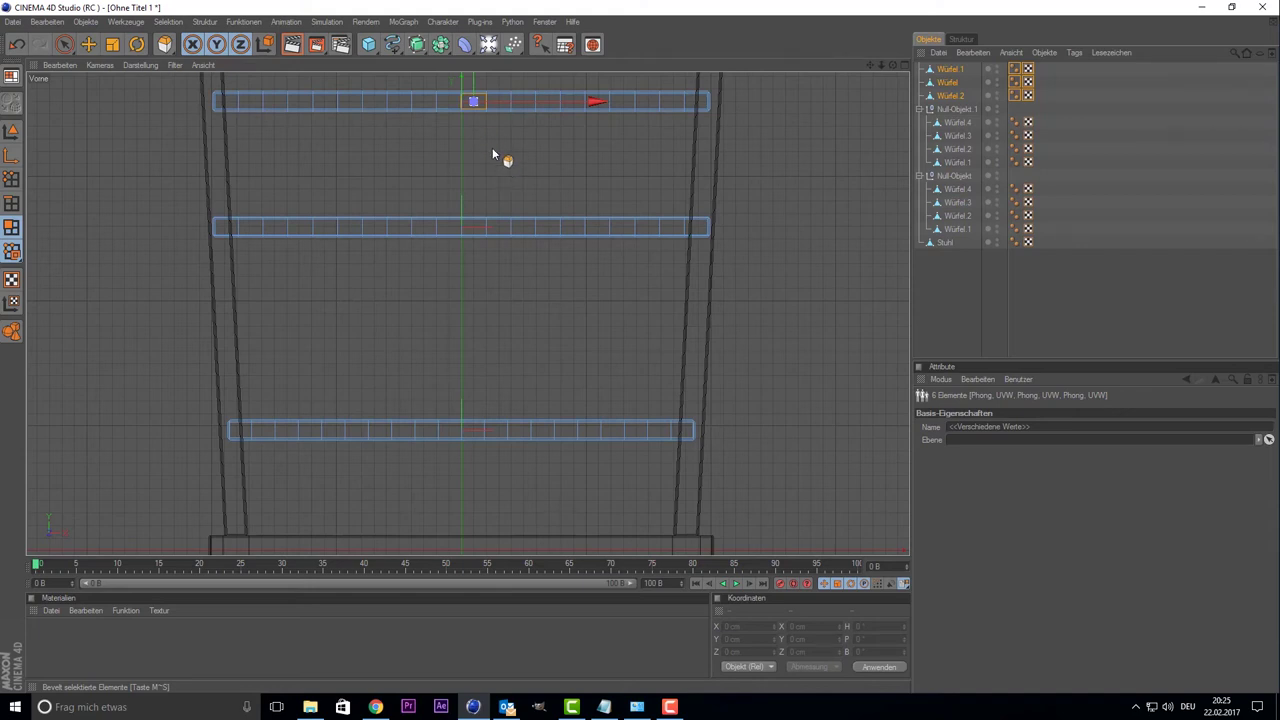
left_click(65, 44)
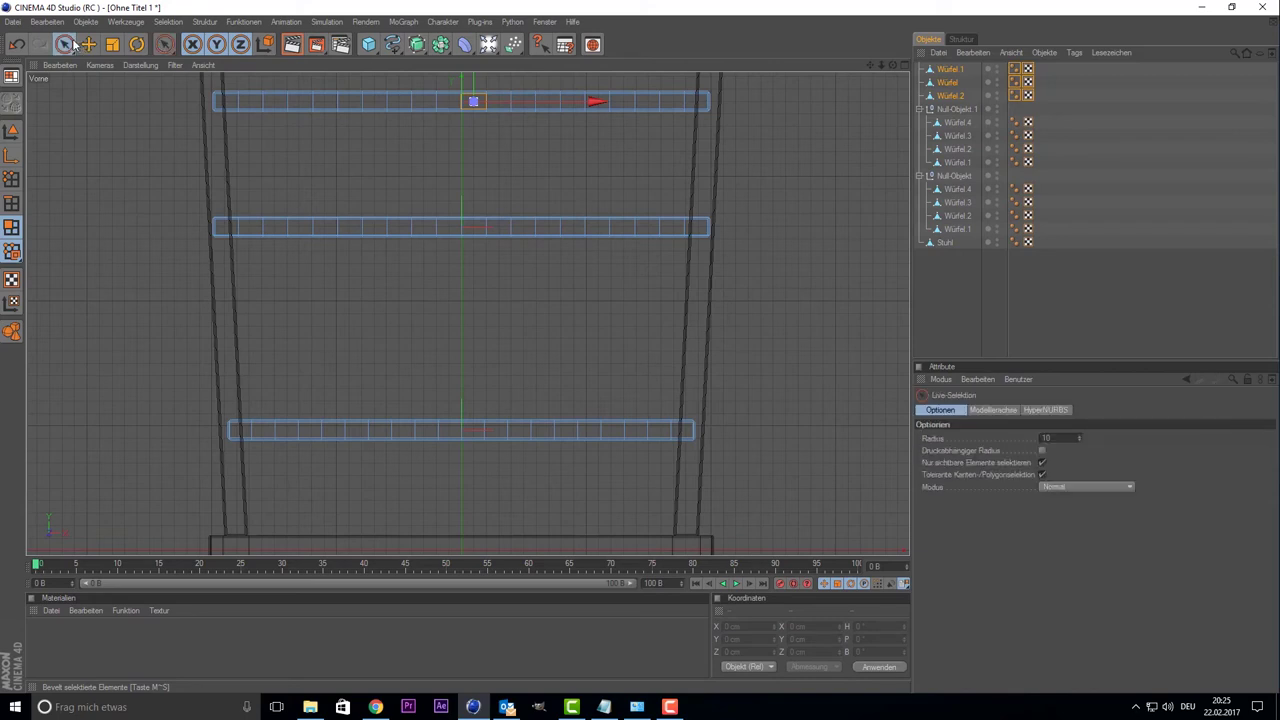
left_click(1042, 474)
- Select the centre polygon on the top, middle and bottom crossbars
left_click(1042, 474)
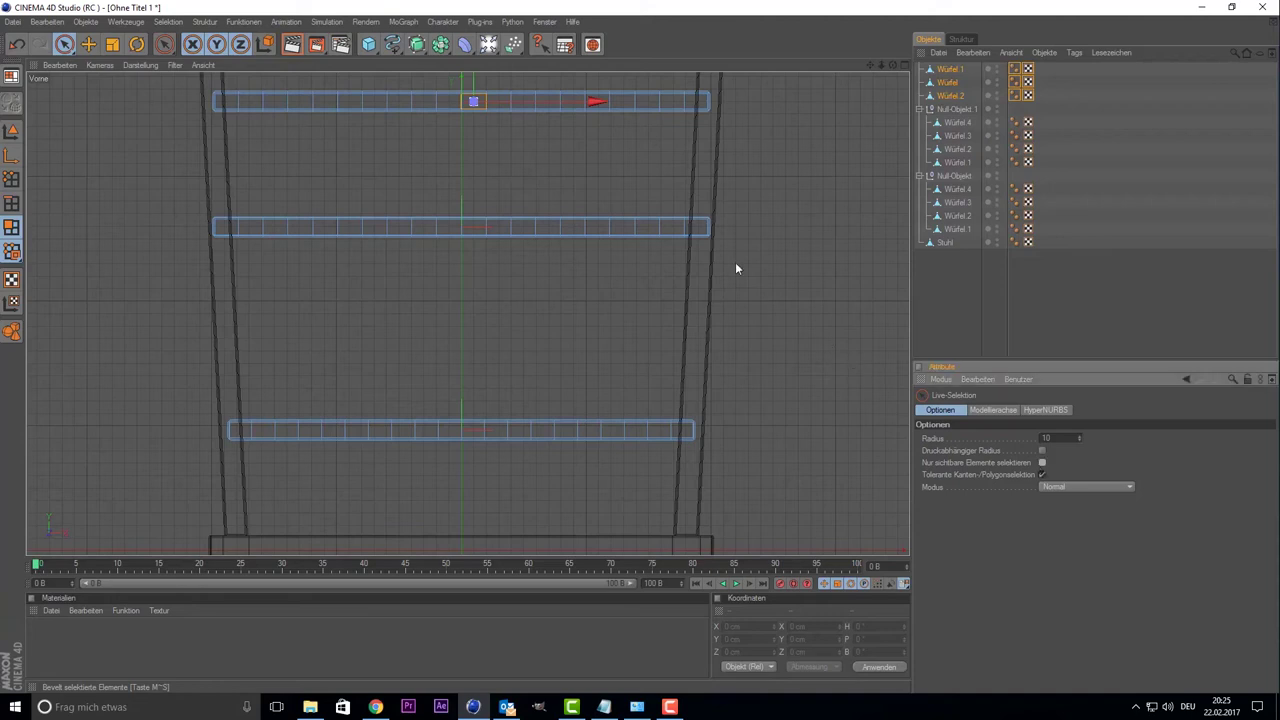
left_click(385, 102)
left_click(465, 101)
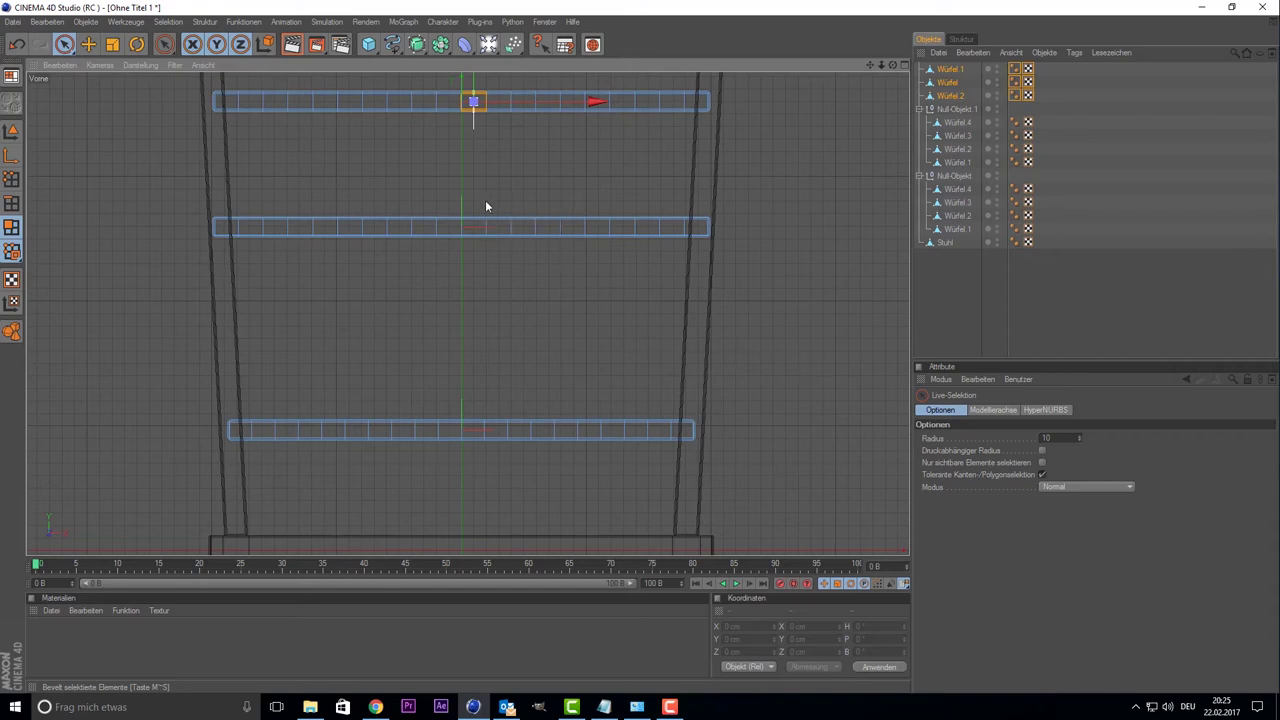
left_click(478, 268, "shift")
left_click(472, 436, "shift")
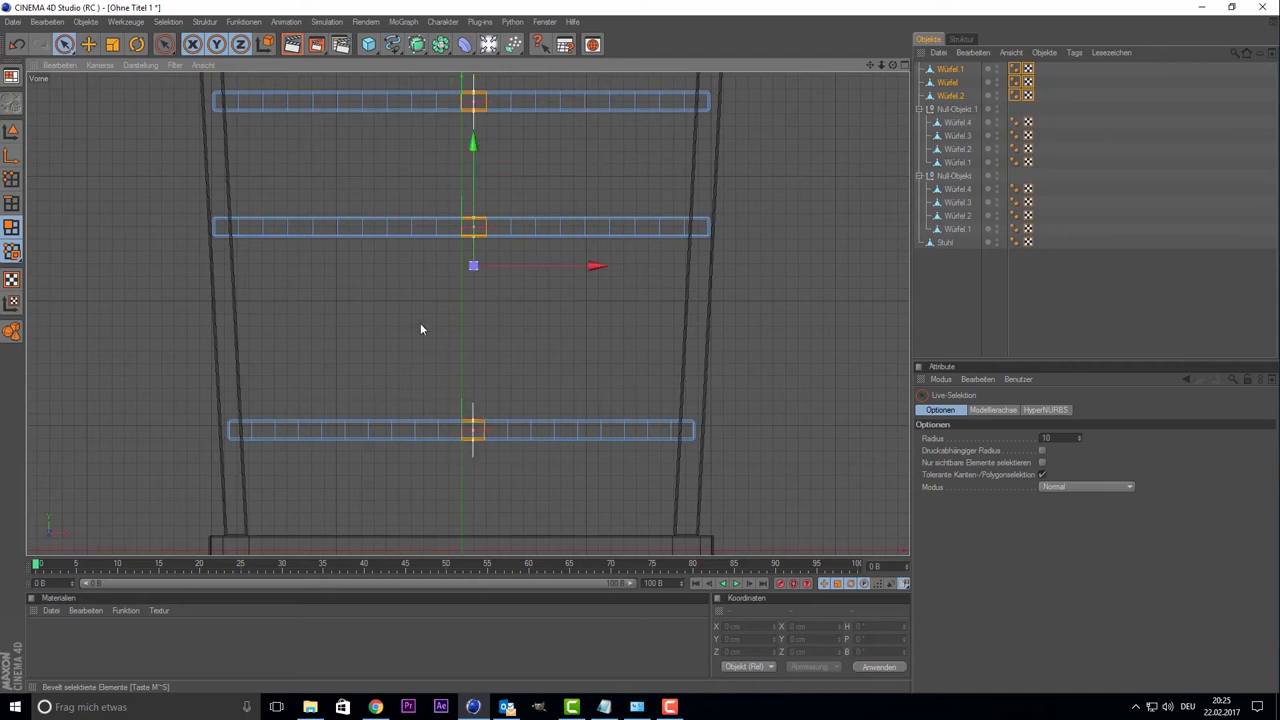
- Return to the full perspective view and set Live Selection mode to Weiche Selektion
middle_click(684, 126)
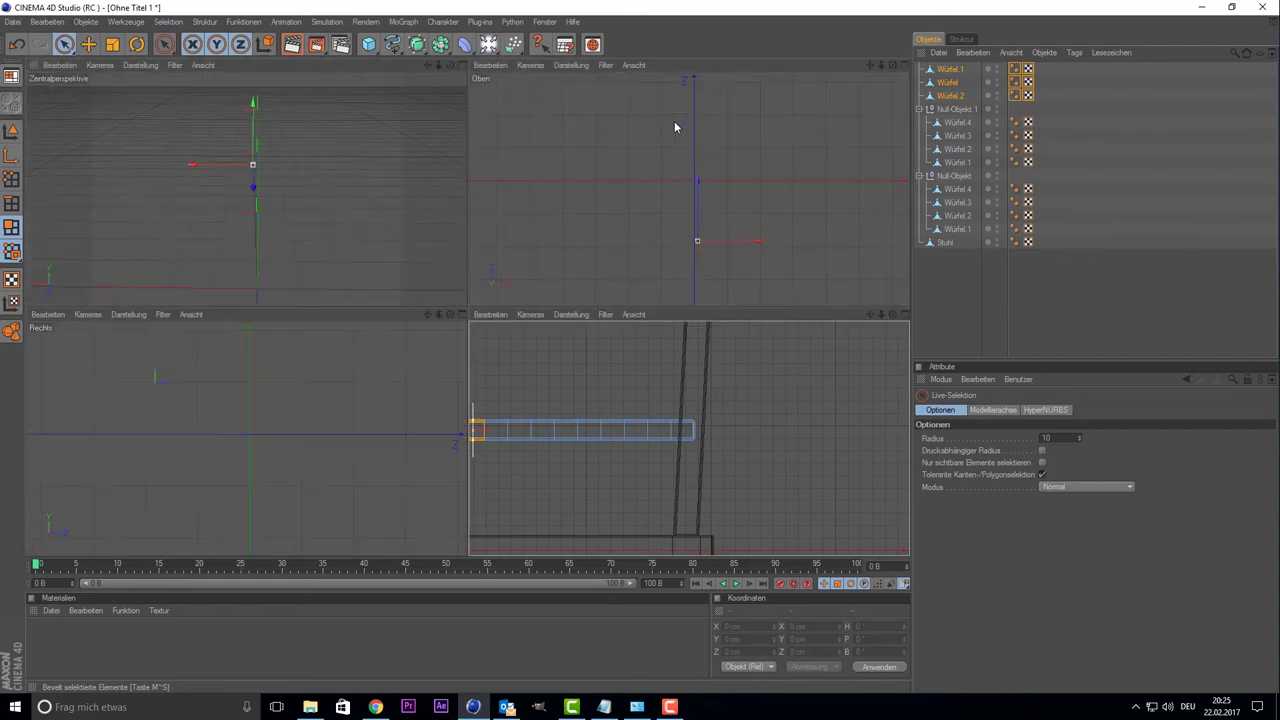
middle_click(353, 154)
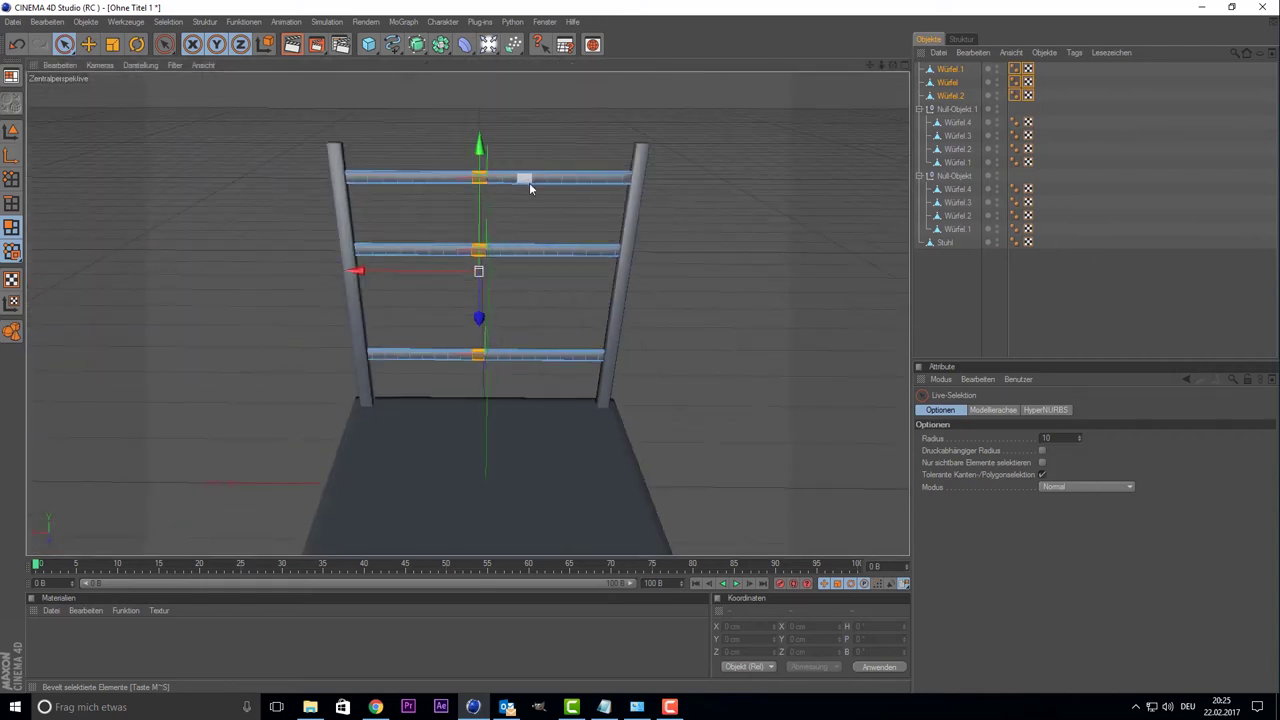
scroll(529, 182, "up", 3)
left_click_drag(888, 63, 784, 248)
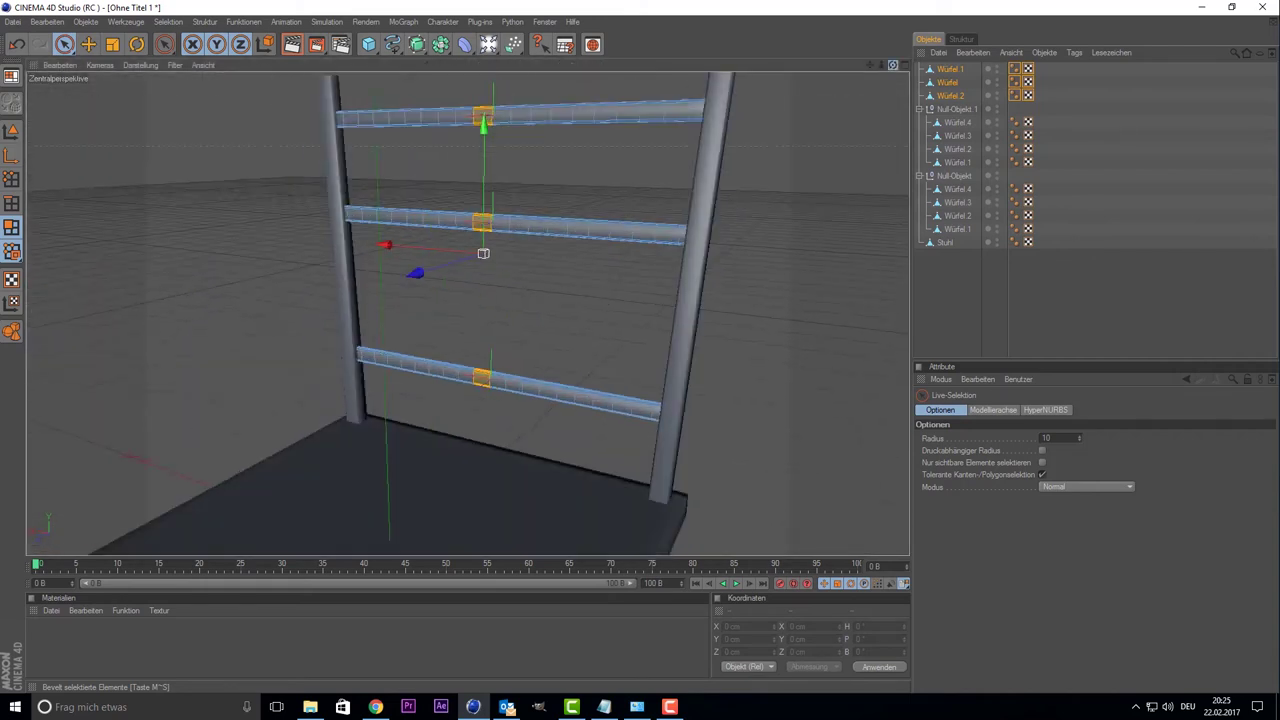
left_click(1075, 484)
left_click(1084, 527)
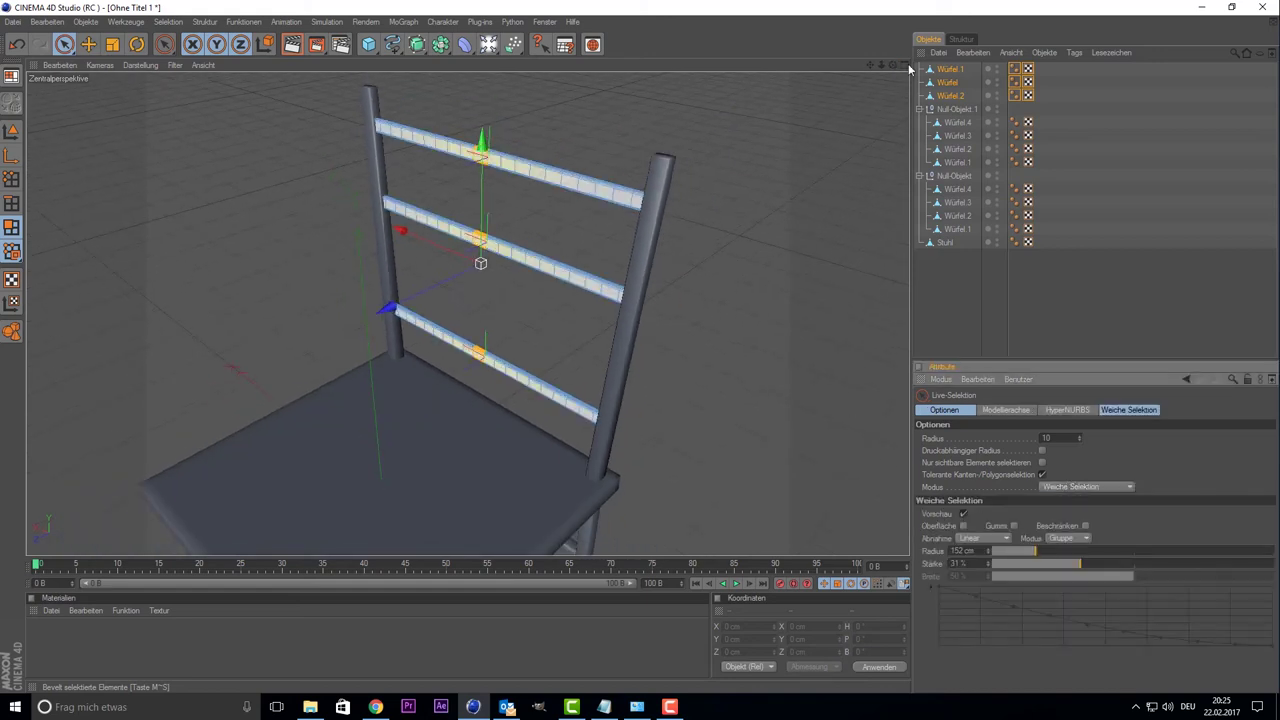
mouse_move(893, 64)
left_mouse_down()
mouse_move(840, 70)
mouse_move(865, 106)
left_mouse_up()
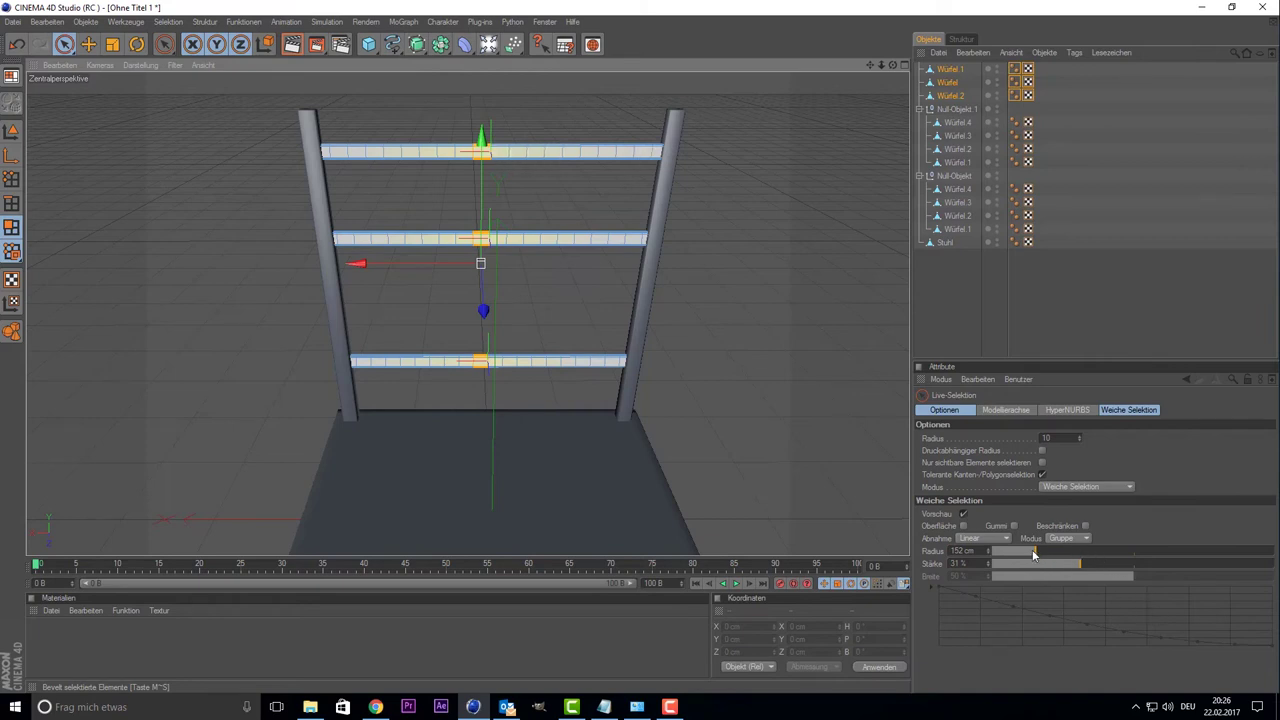
- Set soft selection to 354 cm radius and 72% strength, then drag along X to bend the bars
left_click_drag(1032, 551, 1171, 550)
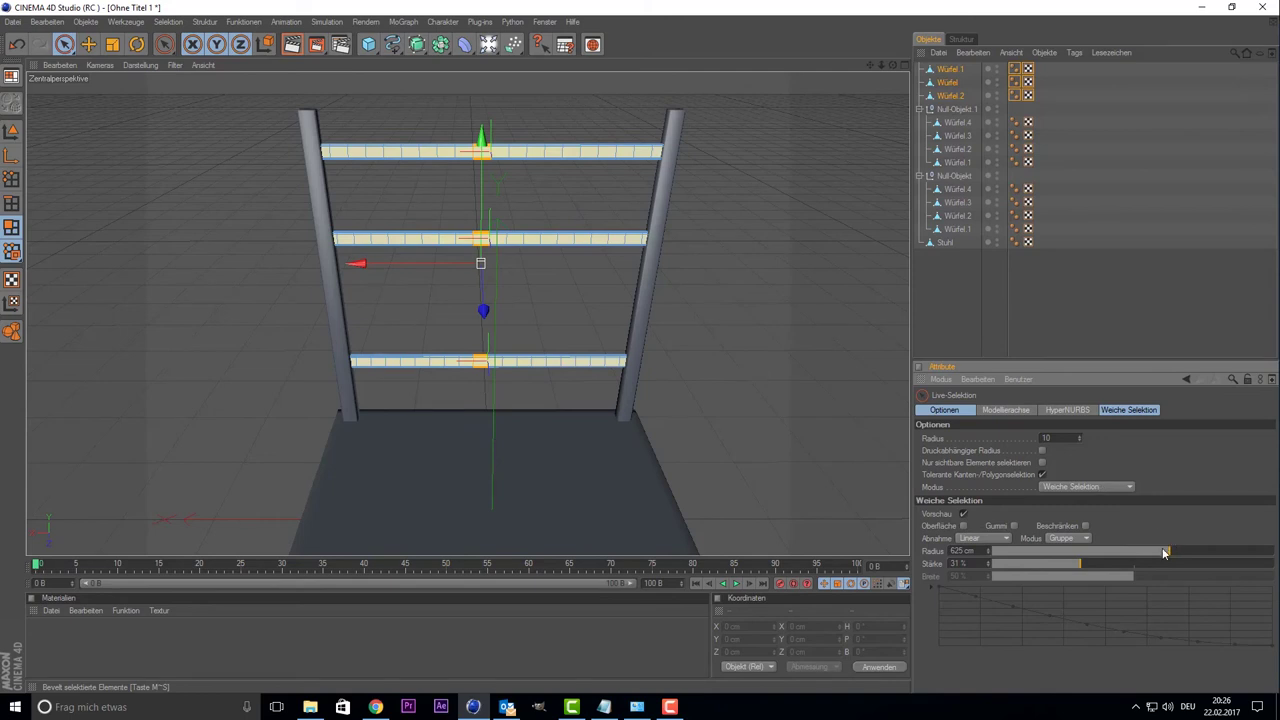
left_click_drag(1168, 550, 1042, 552)
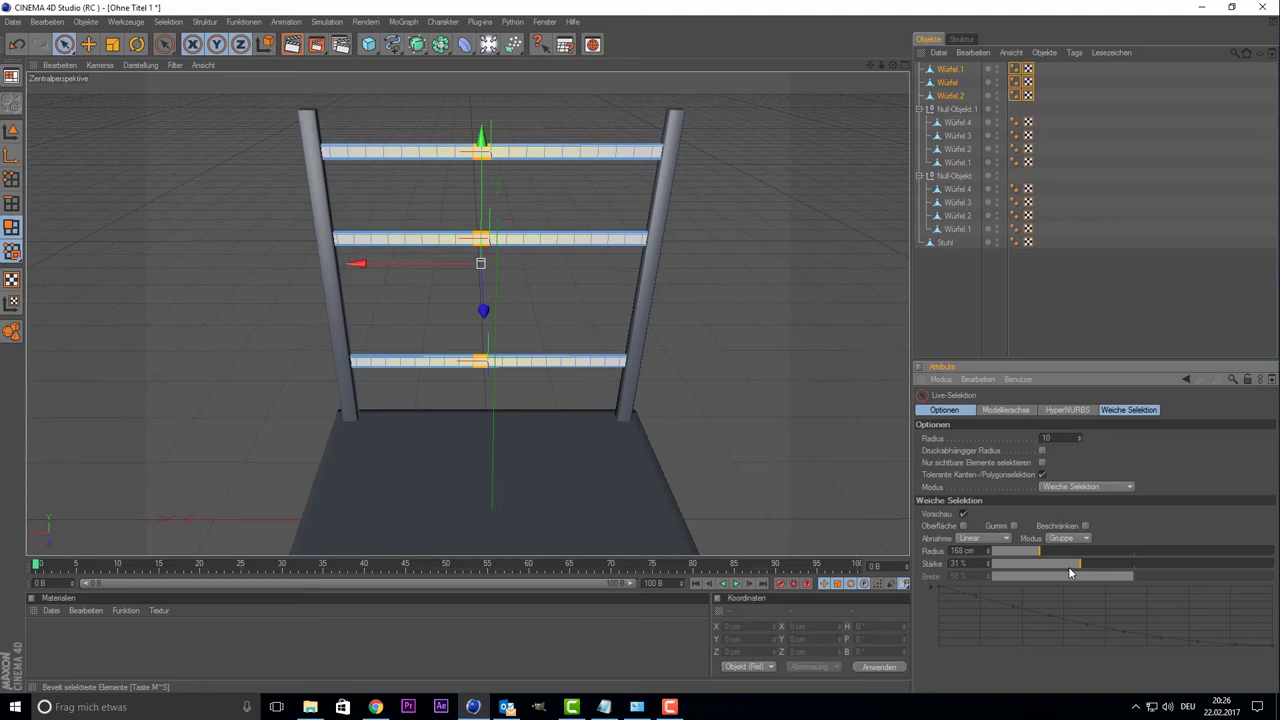
left_click_drag(1080, 564, 1148, 566)
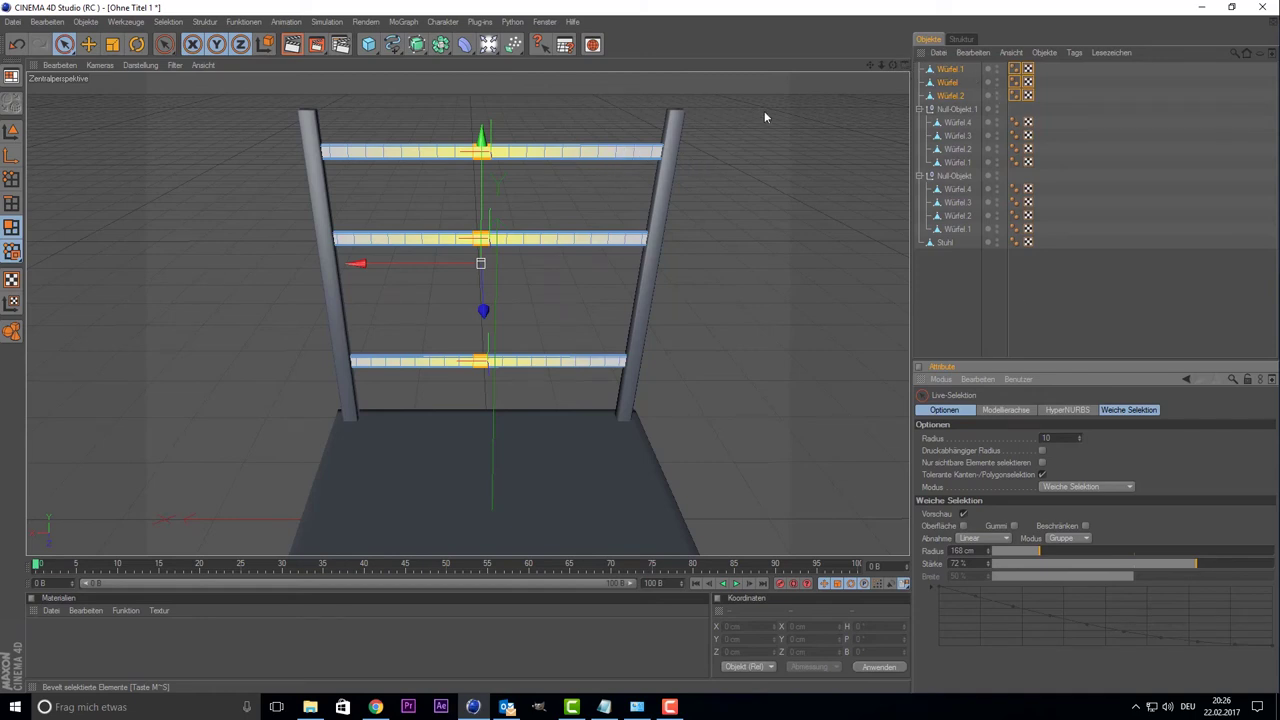
mouse_move(893, 66)
left_mouse_down()
mouse_move(860, 90)
mouse_move(890, 82)
left_mouse_up()
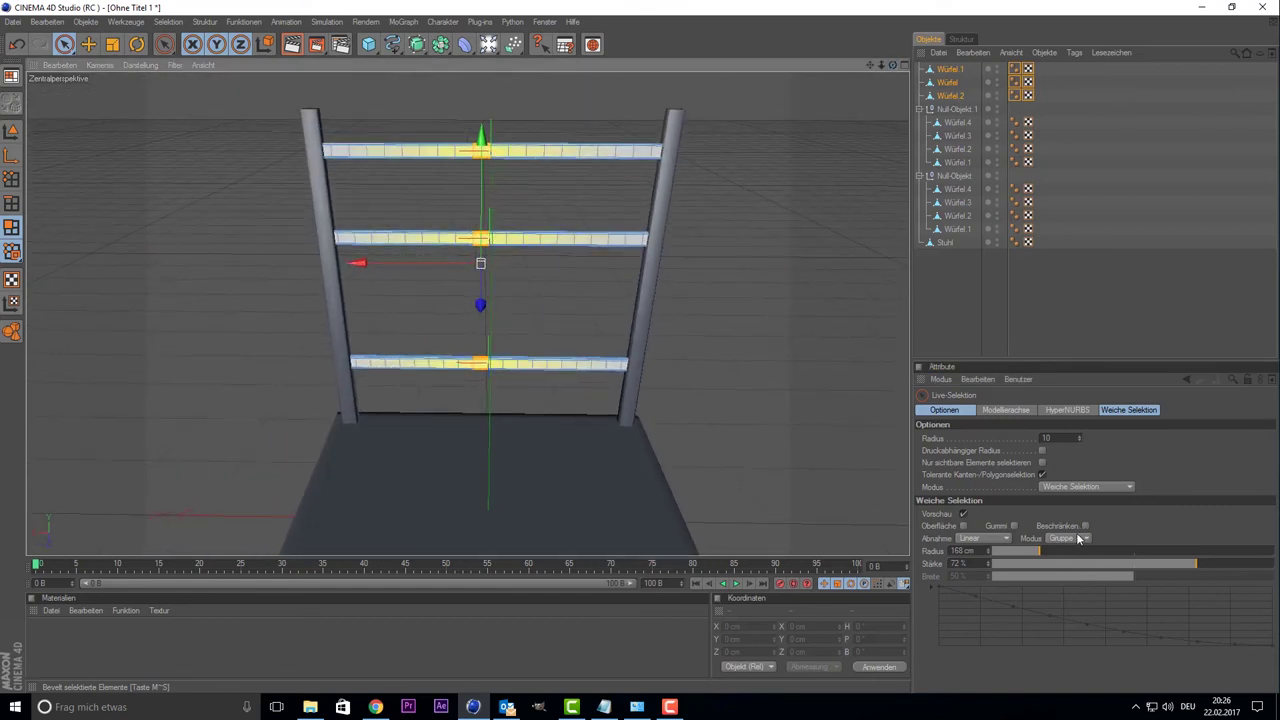
left_click_drag(1025, 555, 1000, 555)
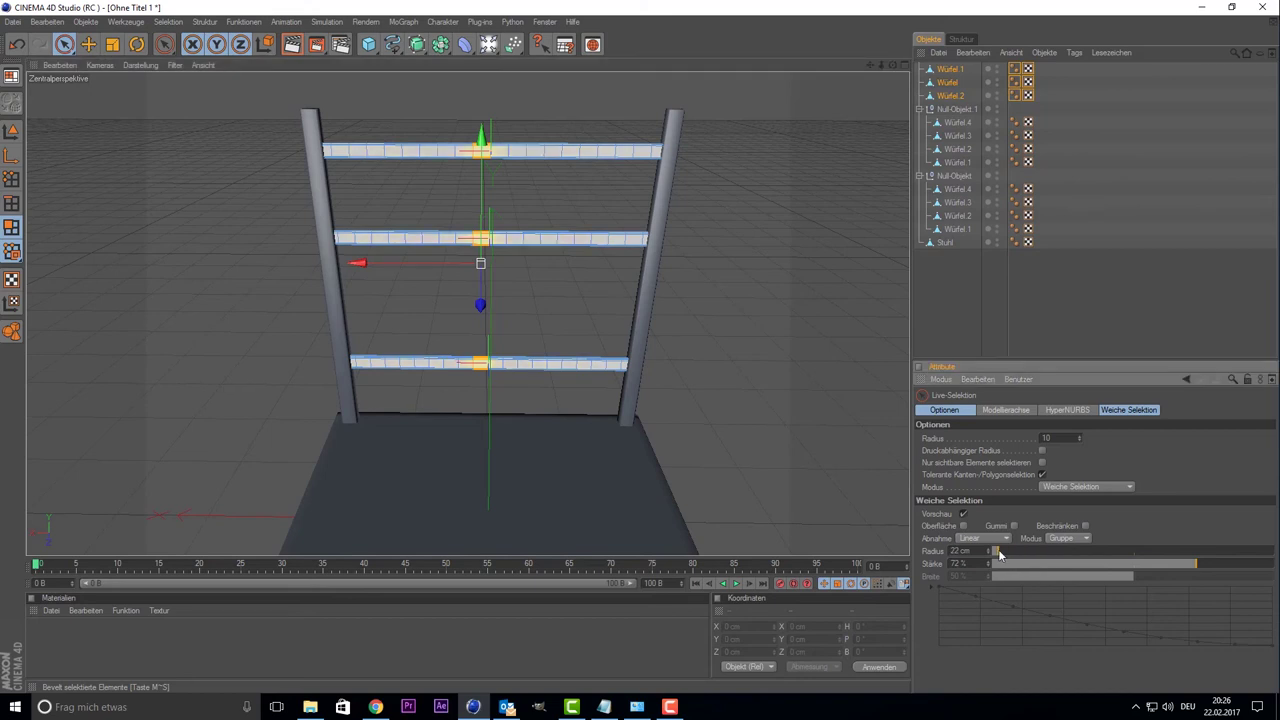
mouse_move(1000, 555)
left_mouse_down()
mouse_move(1188, 553)
mouse_move(1092, 557)
left_mouse_up()
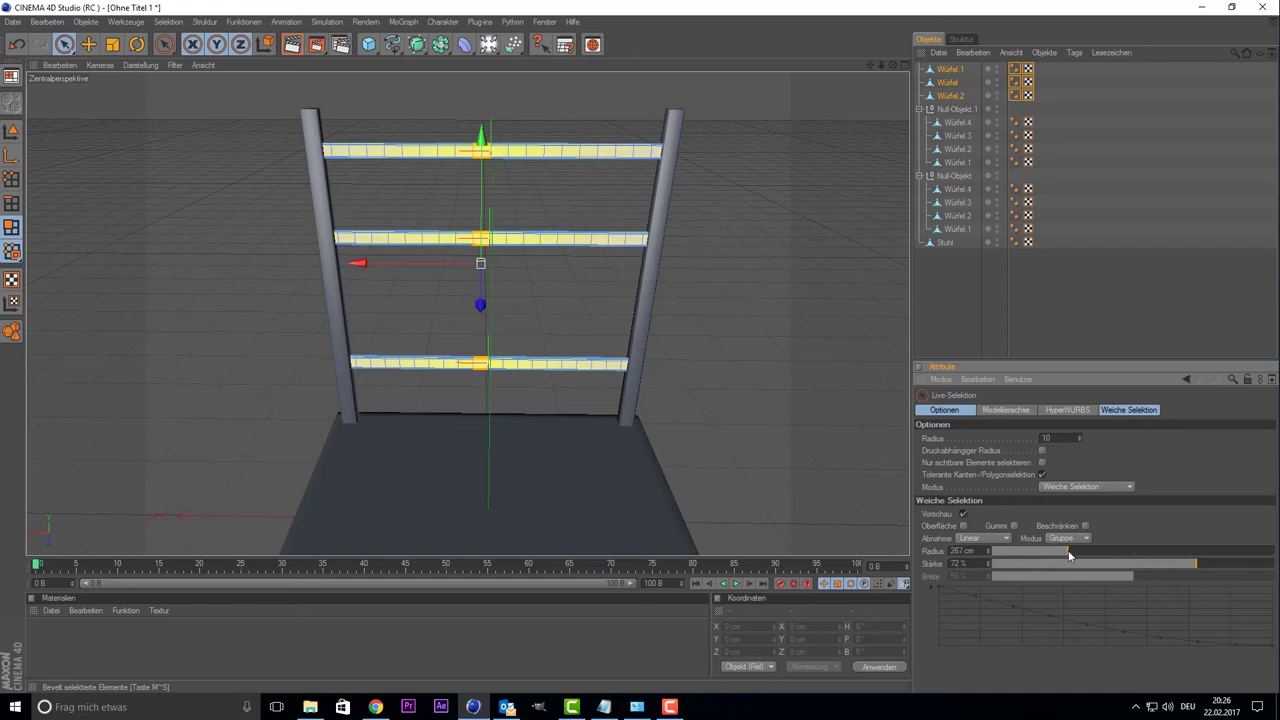
mouse_move(1056, 550)
left_mouse_down()
mouse_move(1118, 556)
mouse_move(1092, 556)
left_mouse_up()
mouse_move(893, 65)
left_mouse_down()
mouse_move(780, 70)
mouse_move(840, 68)
left_mouse_up()
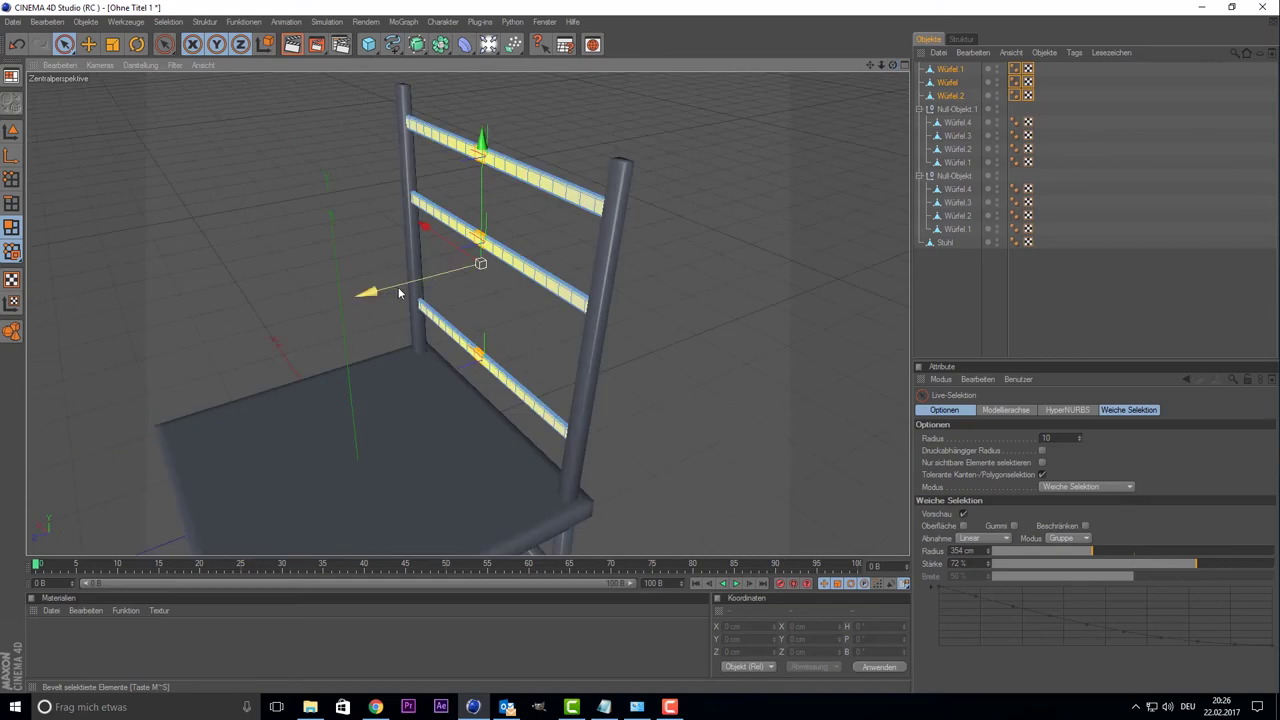
mouse_move(397, 292)
left_mouse_down()
mouse_move(437, 281)
mouse_move(380, 286)
mouse_move(433, 273)
left_mouse_up()
- Undo the bend, raise the soft radius to 599 cm, and bend the crossbars along Z
left_click(847, 299)
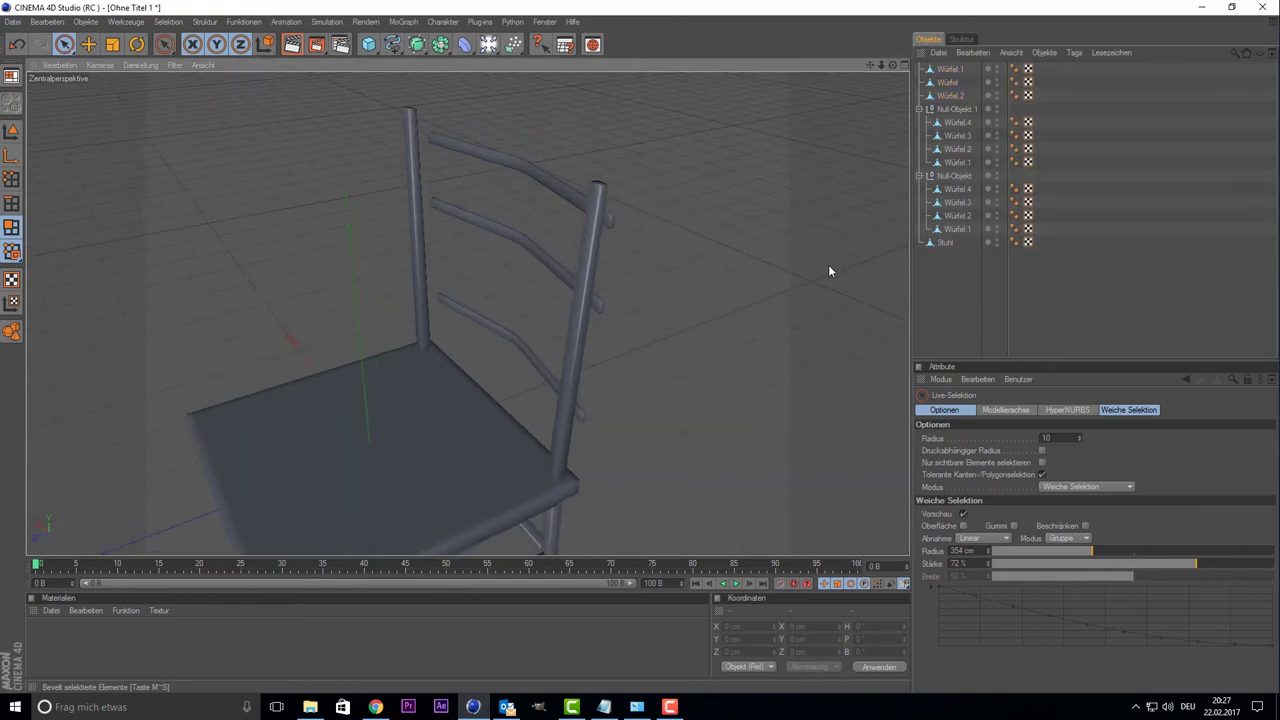
key("ctrl+z")
key("ctrl+z")
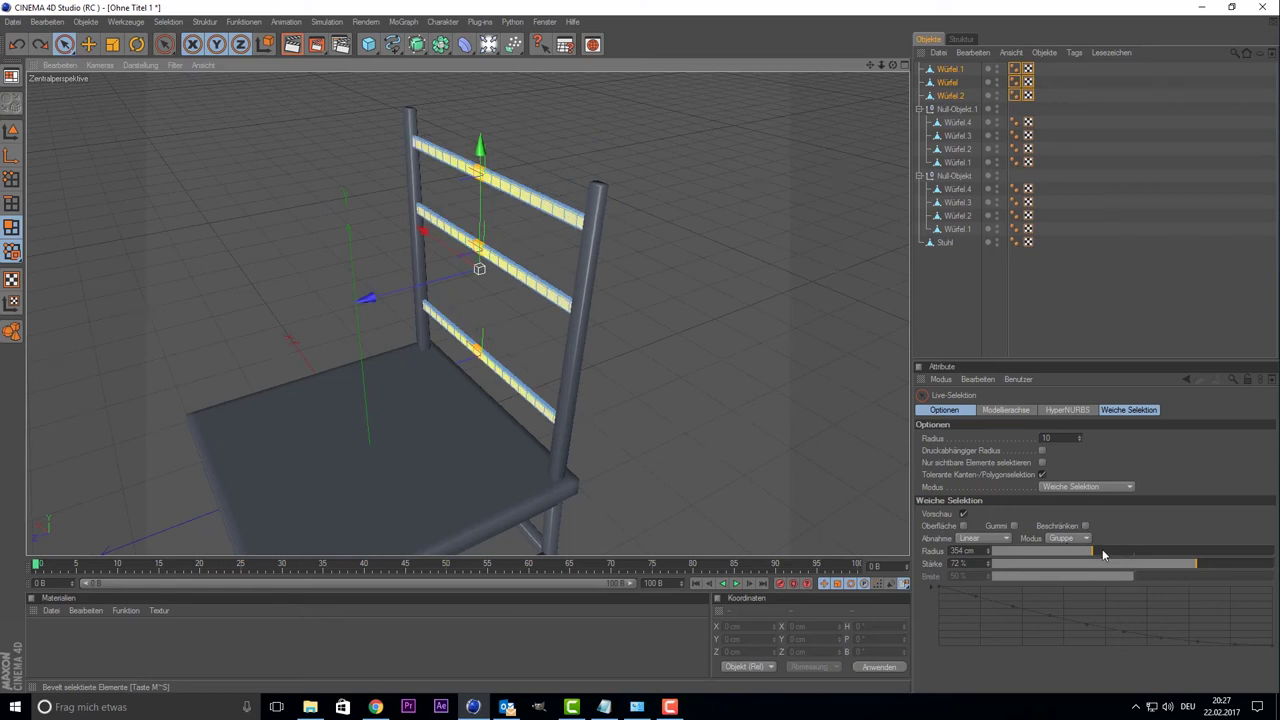
left_click_drag(1101, 553, 1157, 552)
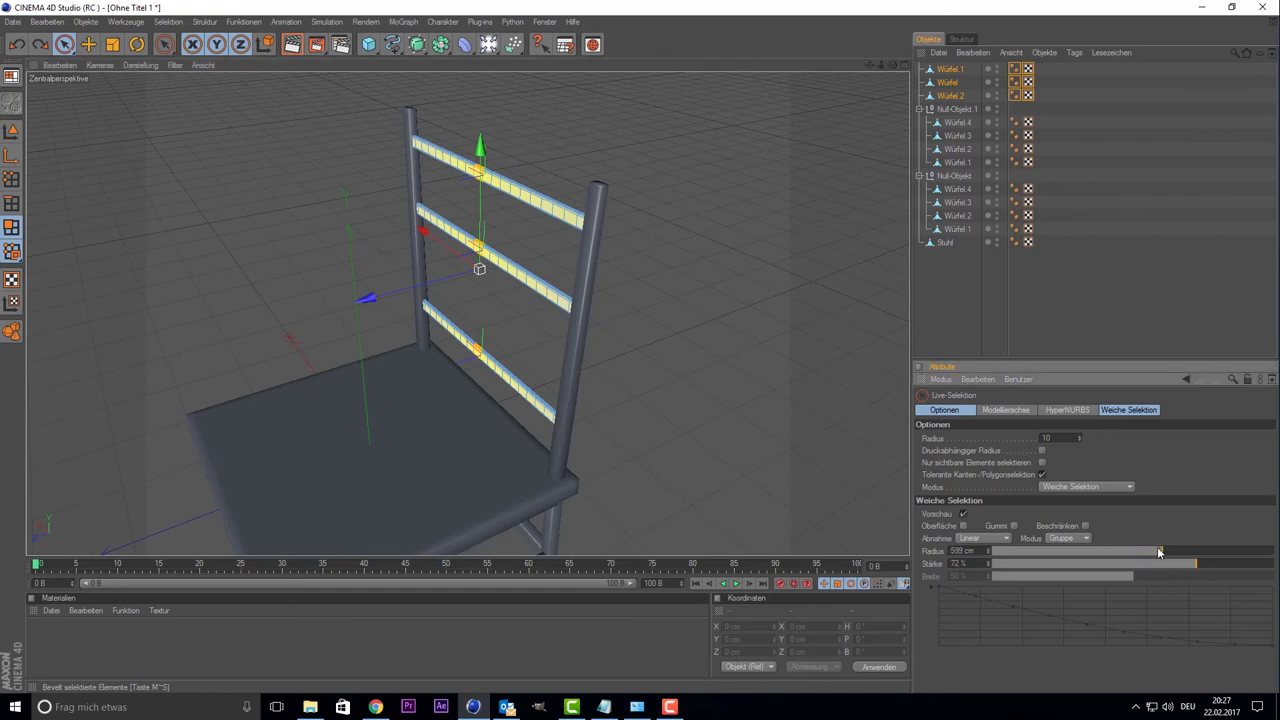
left_click_drag(366, 298, 428, 284)
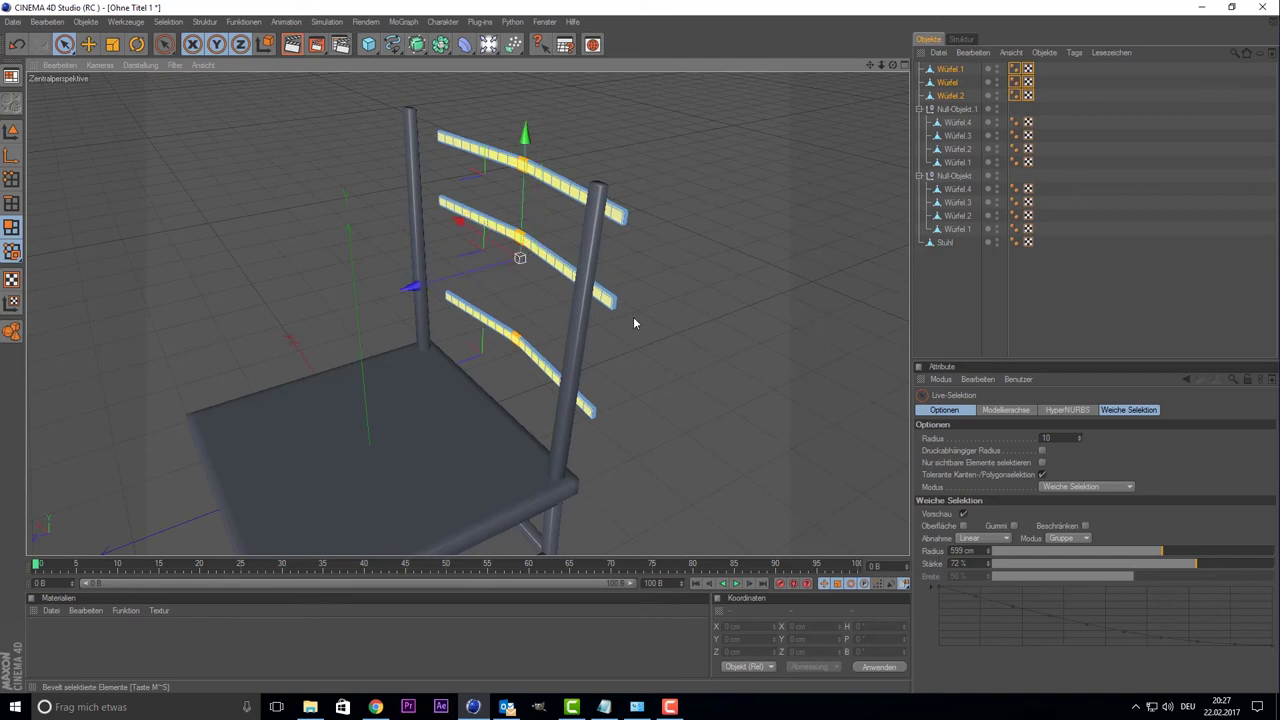
- In Model mode, slide the three curved Würfel crossbars along Z to meet the backrest posts
left_click(1079, 301)
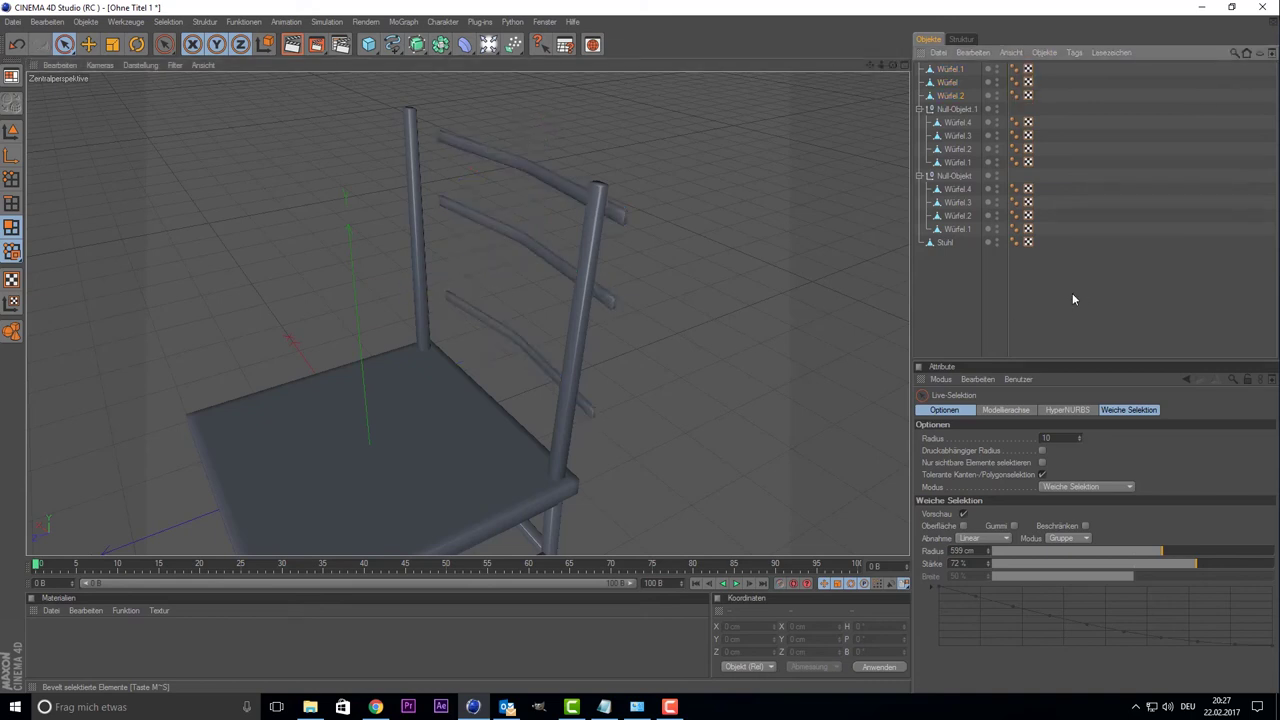
left_click_drag(1055, 102, 945, 52)
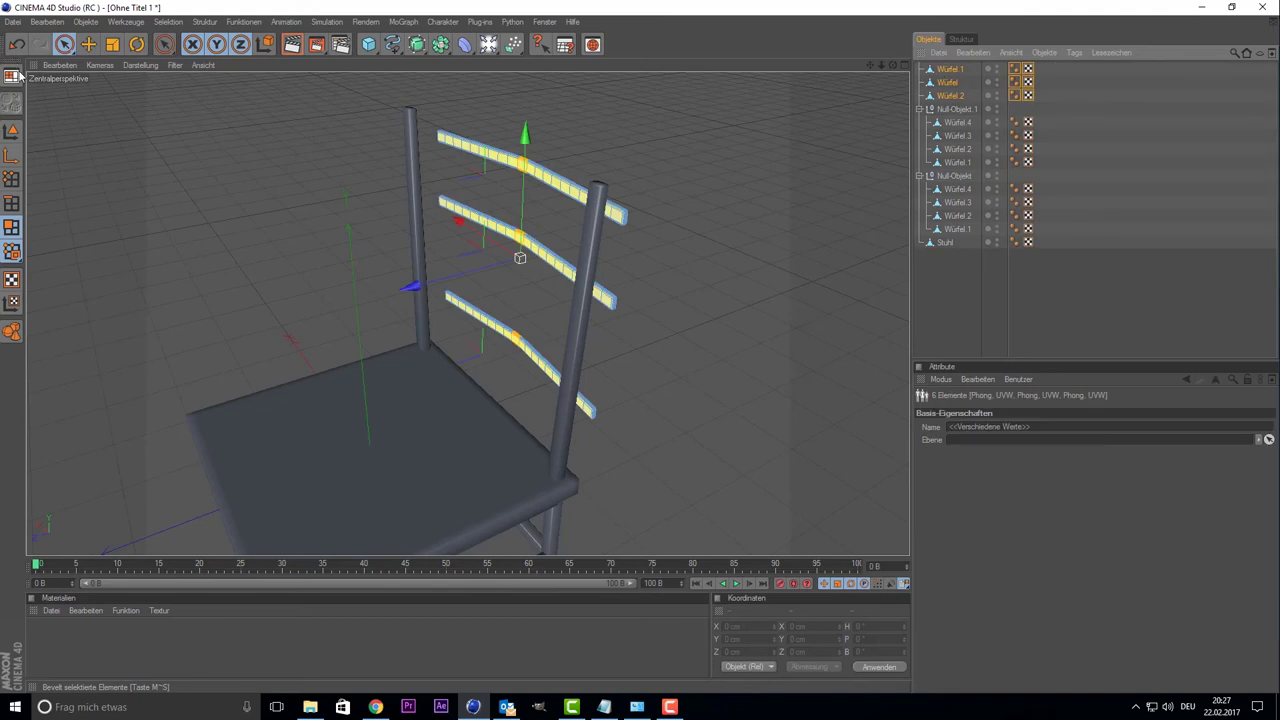
left_click(11, 130)
left_click_drag(370, 300, 338, 309)
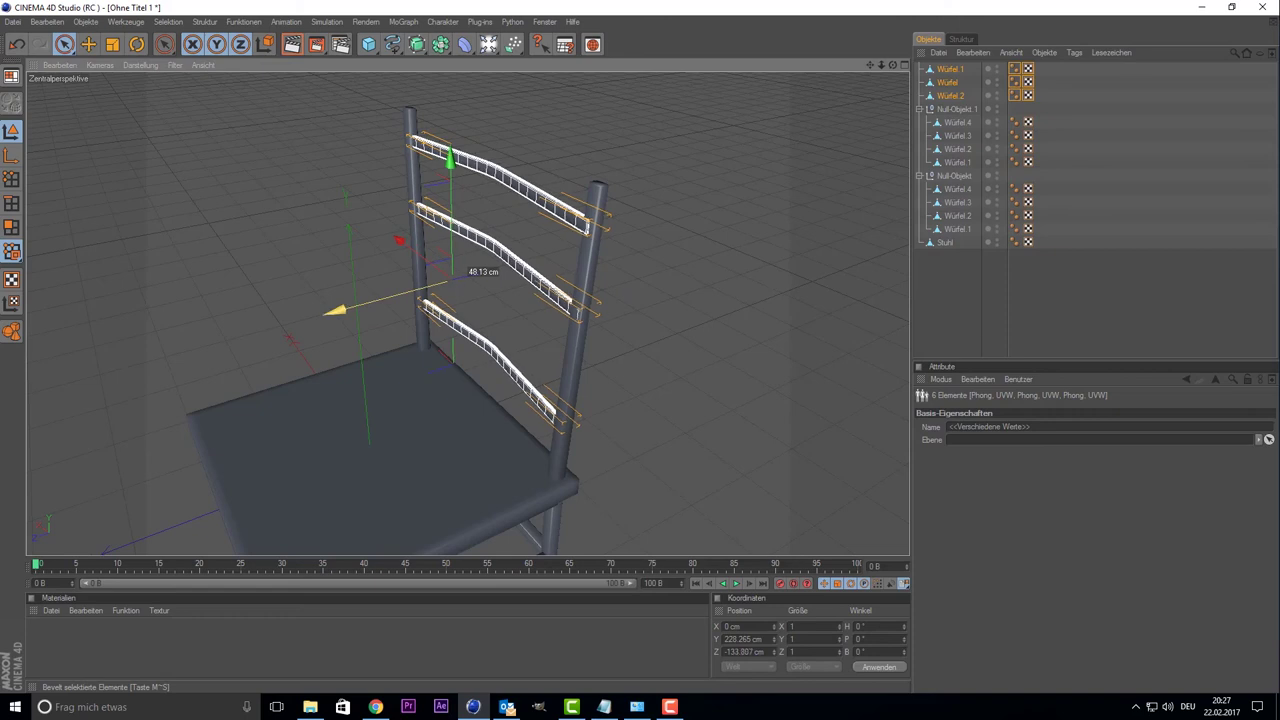
scroll(443, 280, "up", 2)
scroll(428, 286, "up", 2)
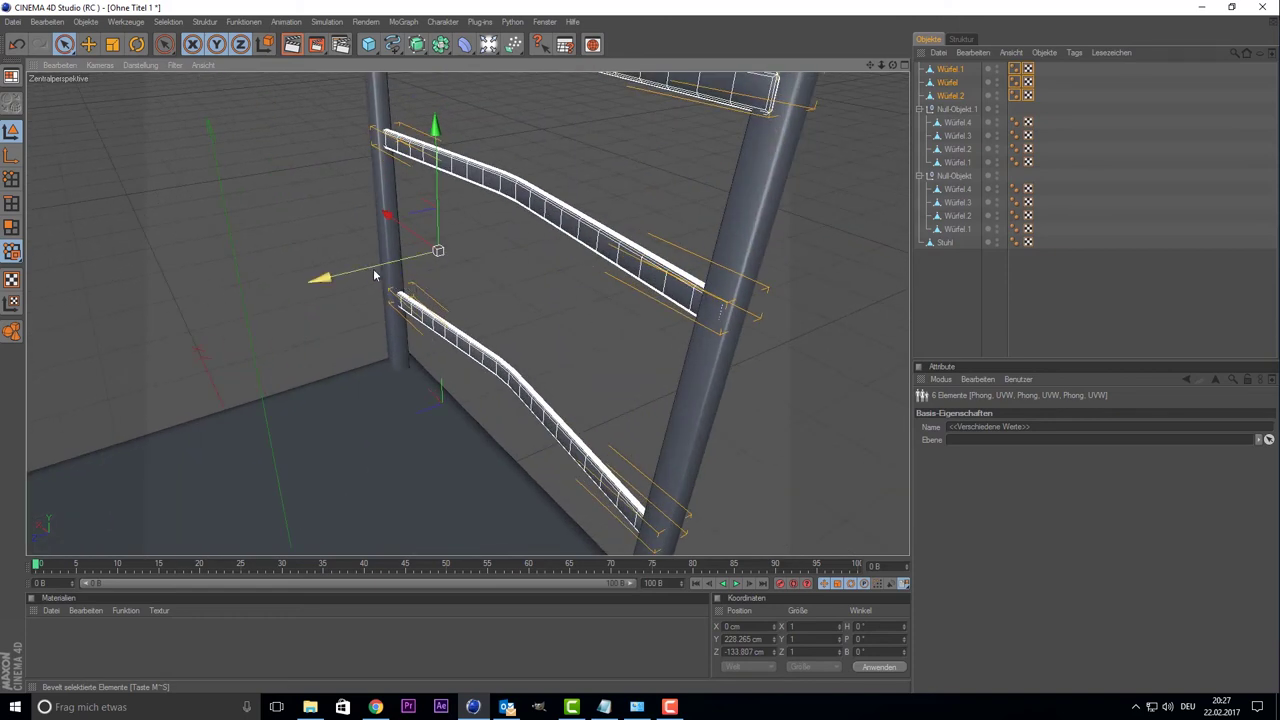
left_click_drag(322, 278, 320, 279)
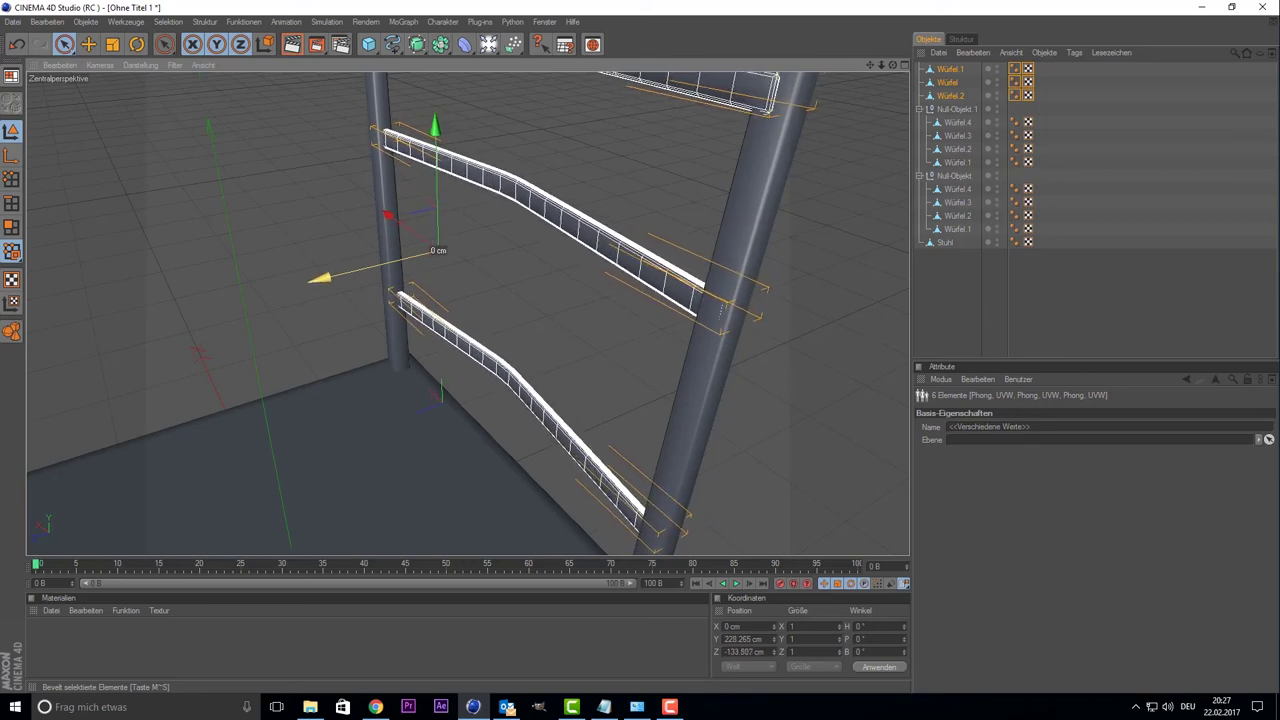
left_click(600, 97)
scroll(636, 98, "down", 5)
scroll(636, 98, "down", 3)
mouse_move(500, 300)
left_mouse_down("alt")
mouse_move(380, 300)
mouse_move(507, 323)
left_mouse_up("alt")
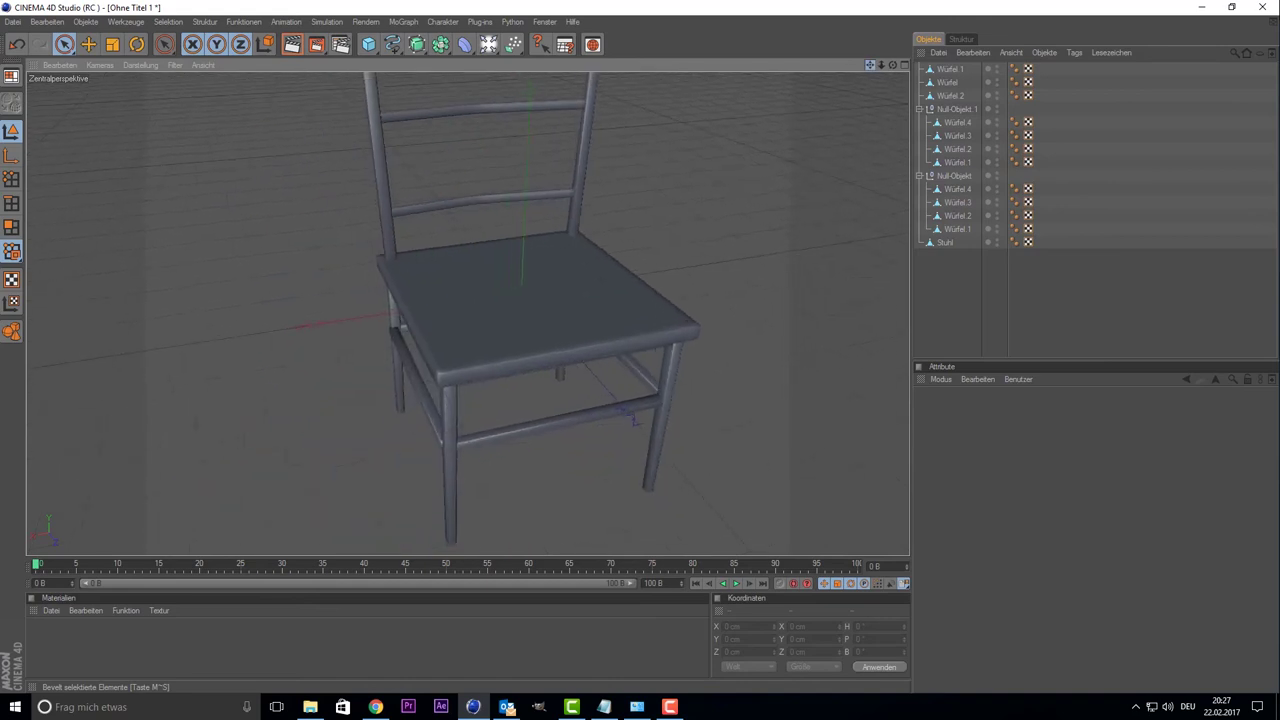
- Select the Stuhl chair and, in polygon mode, select the seat polygons
left_click(507, 323)
left_click_drag(554, 282, 610, 279, "alt")
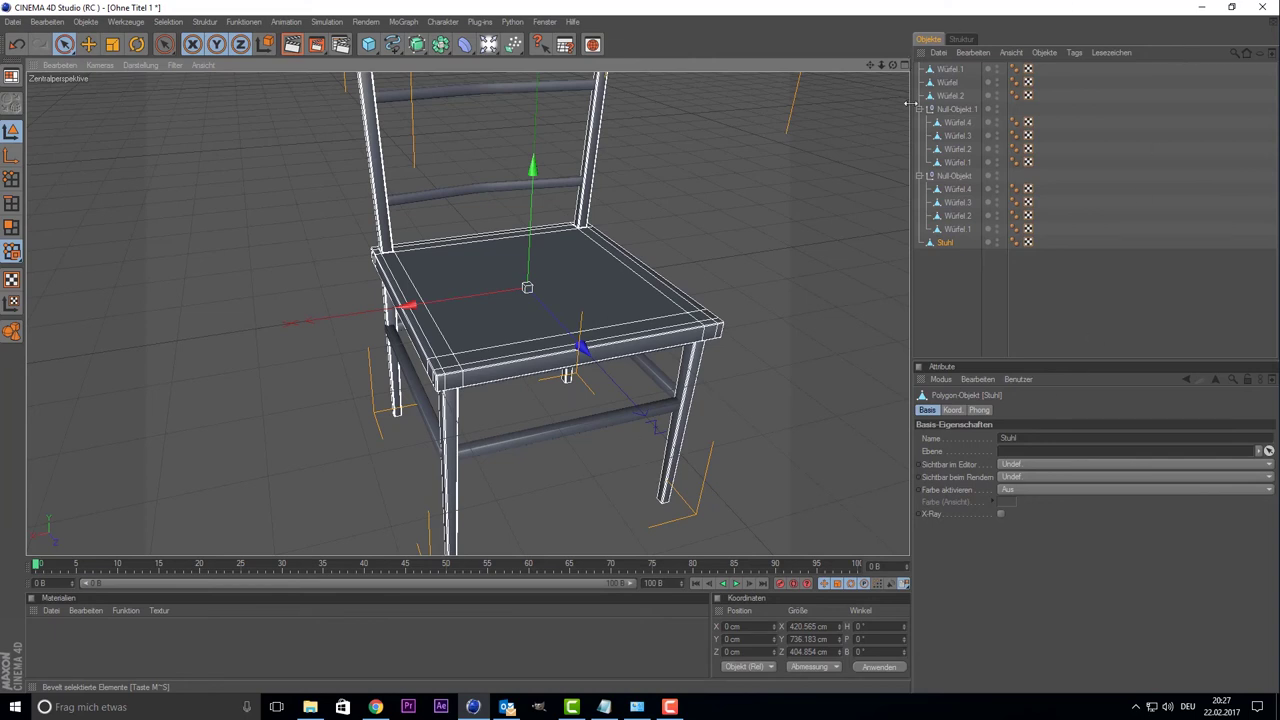
left_click(11, 227)
left_click(573, 284)
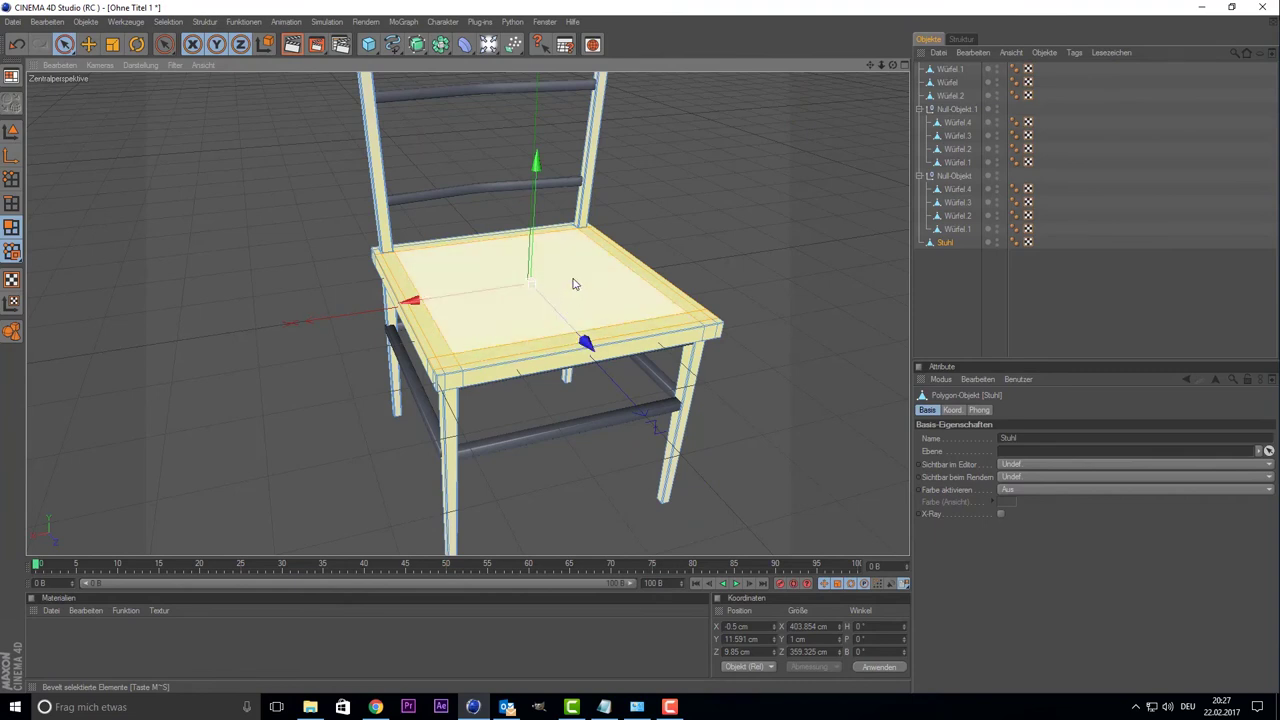
double_click(573, 284)
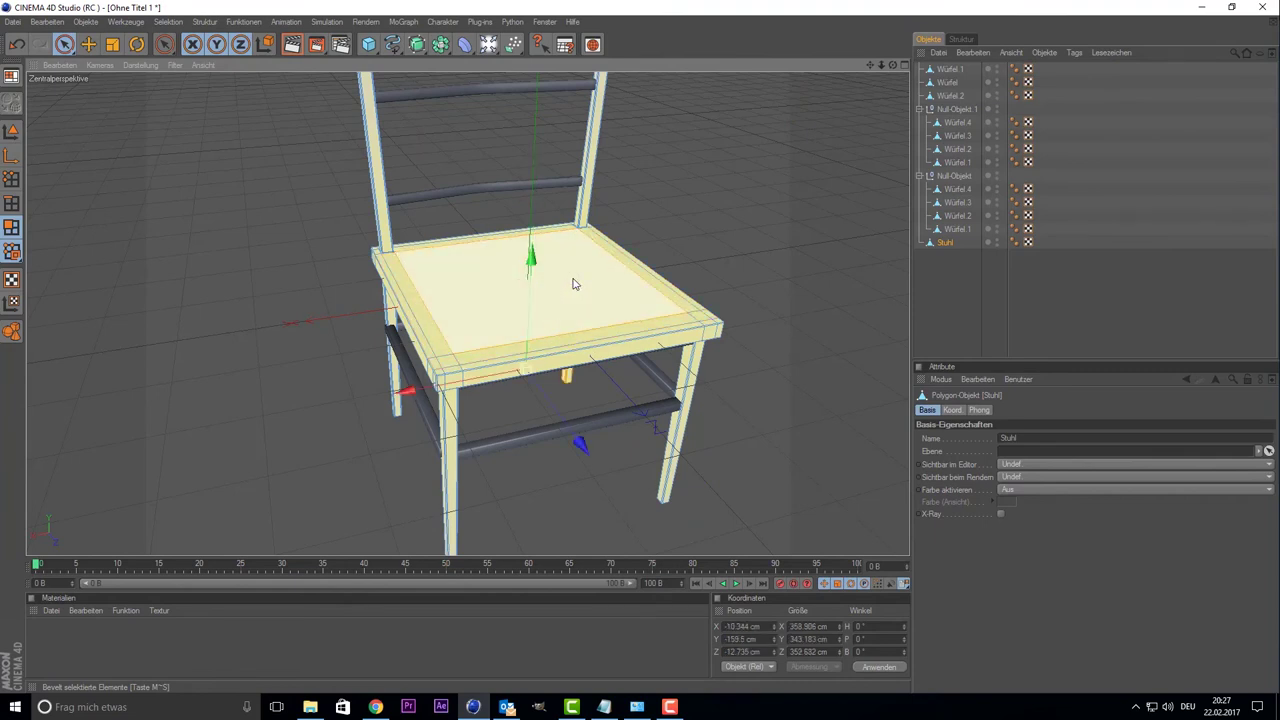
left_click(700, 300, "shift")
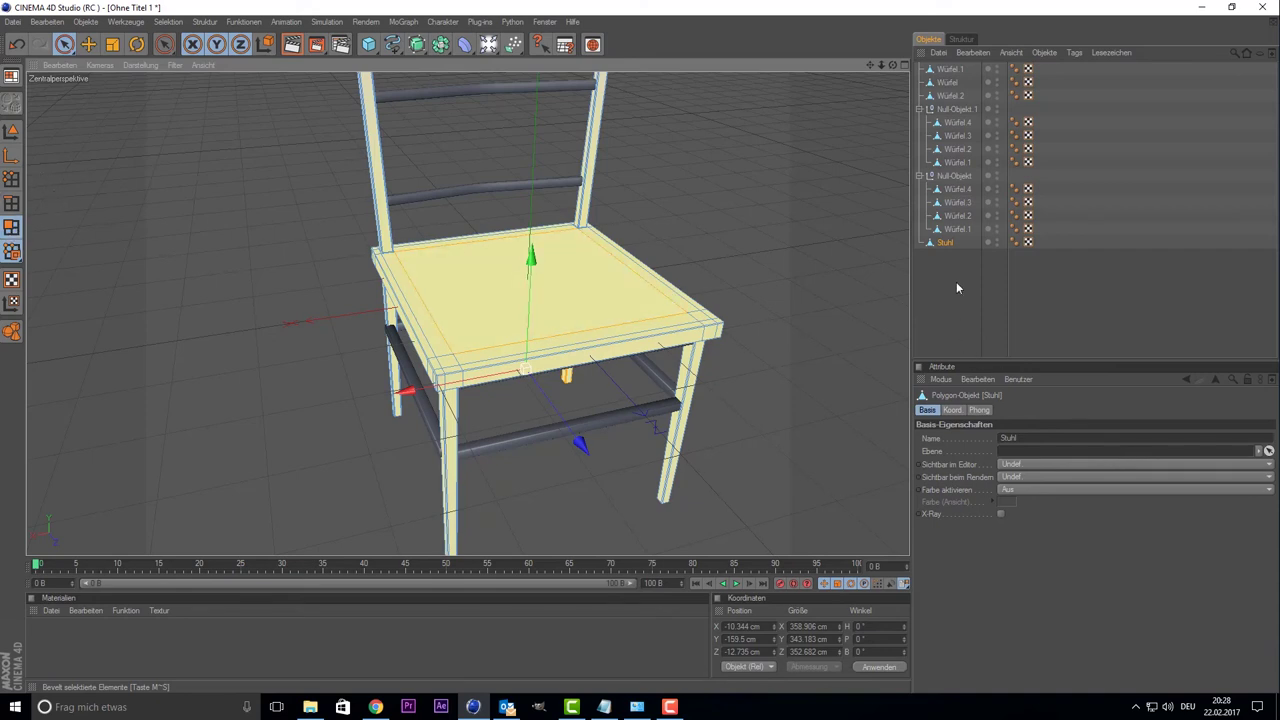
left_click_drag(947, 243, 940, 262)
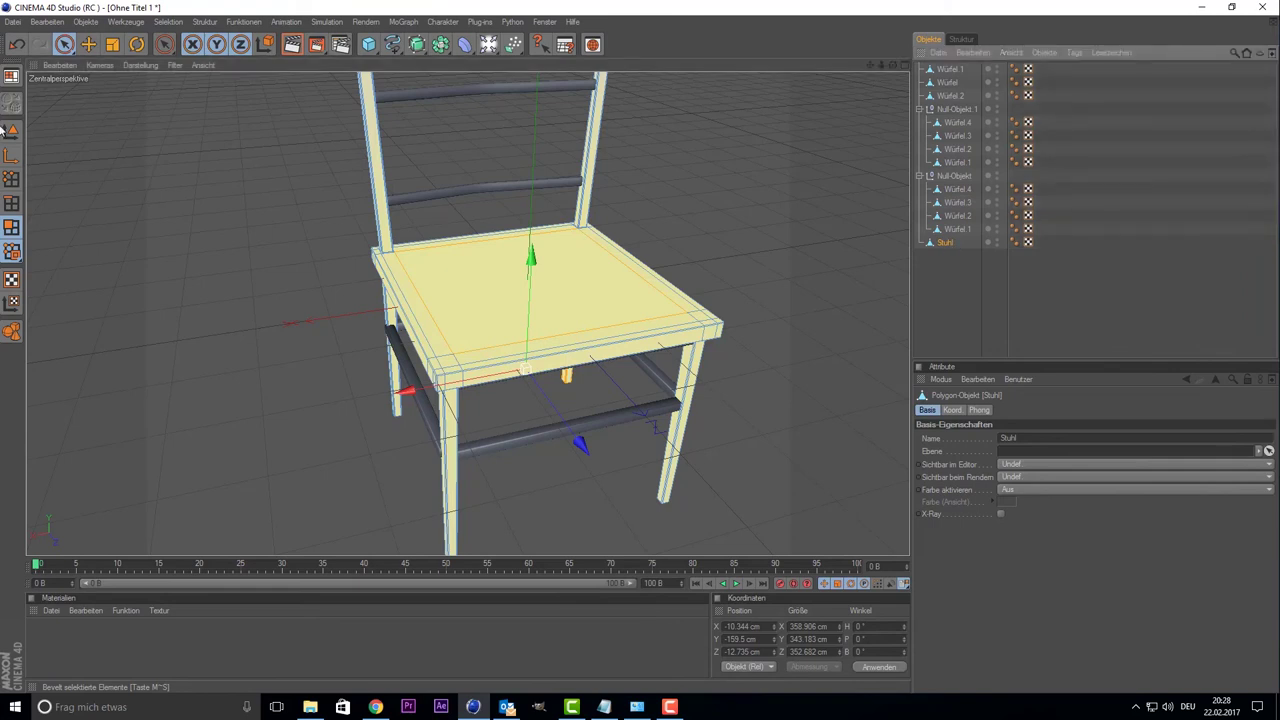
- Set soft selection to 298 cm radius and 48% strength, test-dent the seat, then undo
left_click(62, 46)
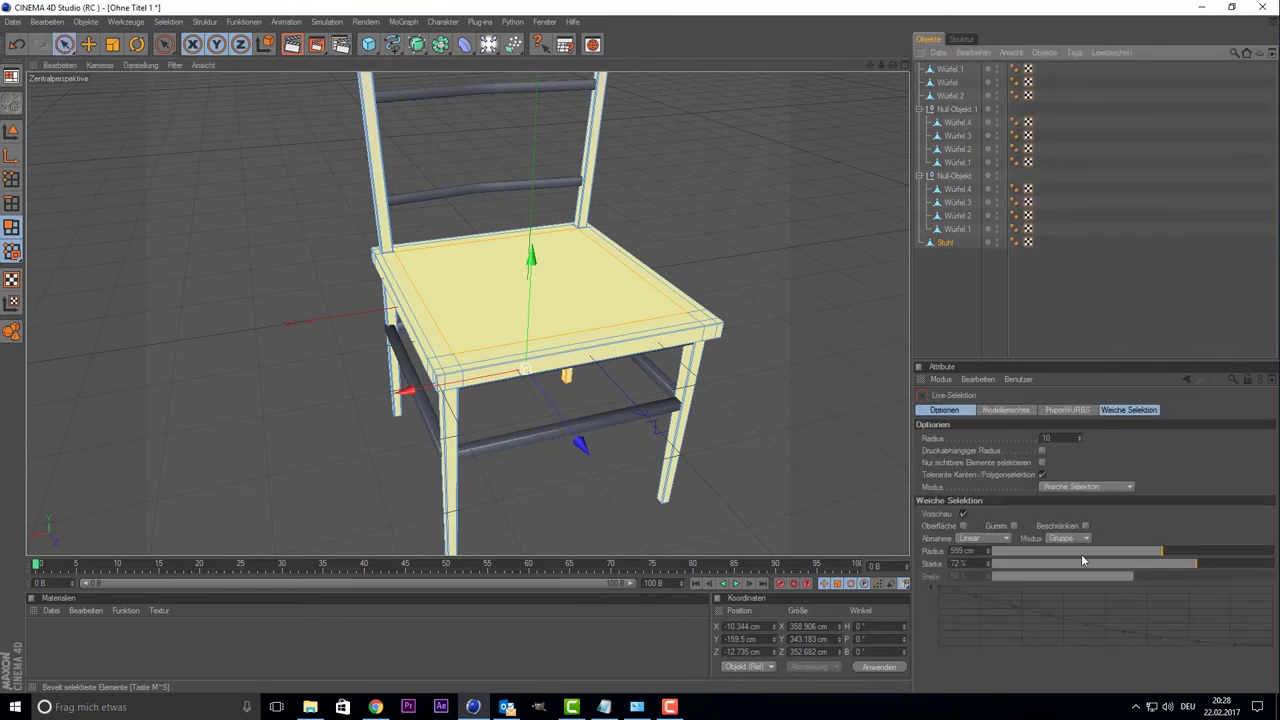
scroll(710, 384, "up", 4)
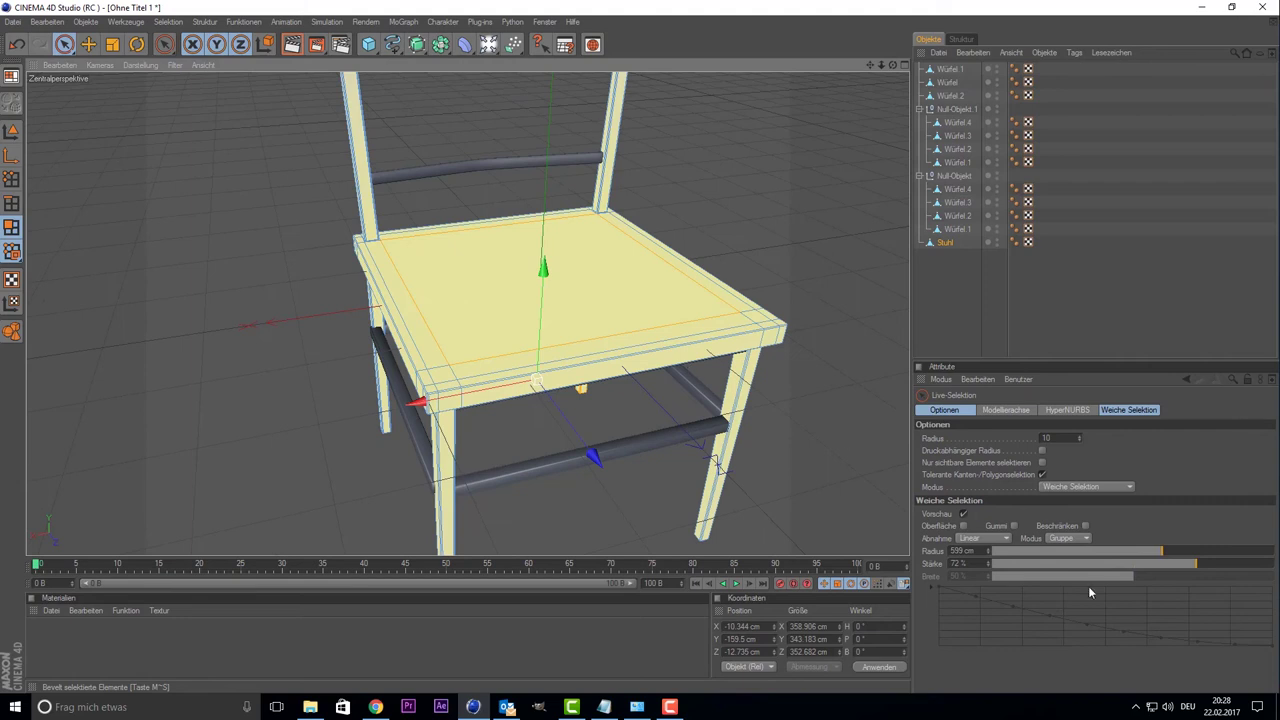
mouse_move(1078, 550)
left_mouse_down()
mouse_move(1059, 551)
mouse_move(1088, 550)
left_mouse_up()
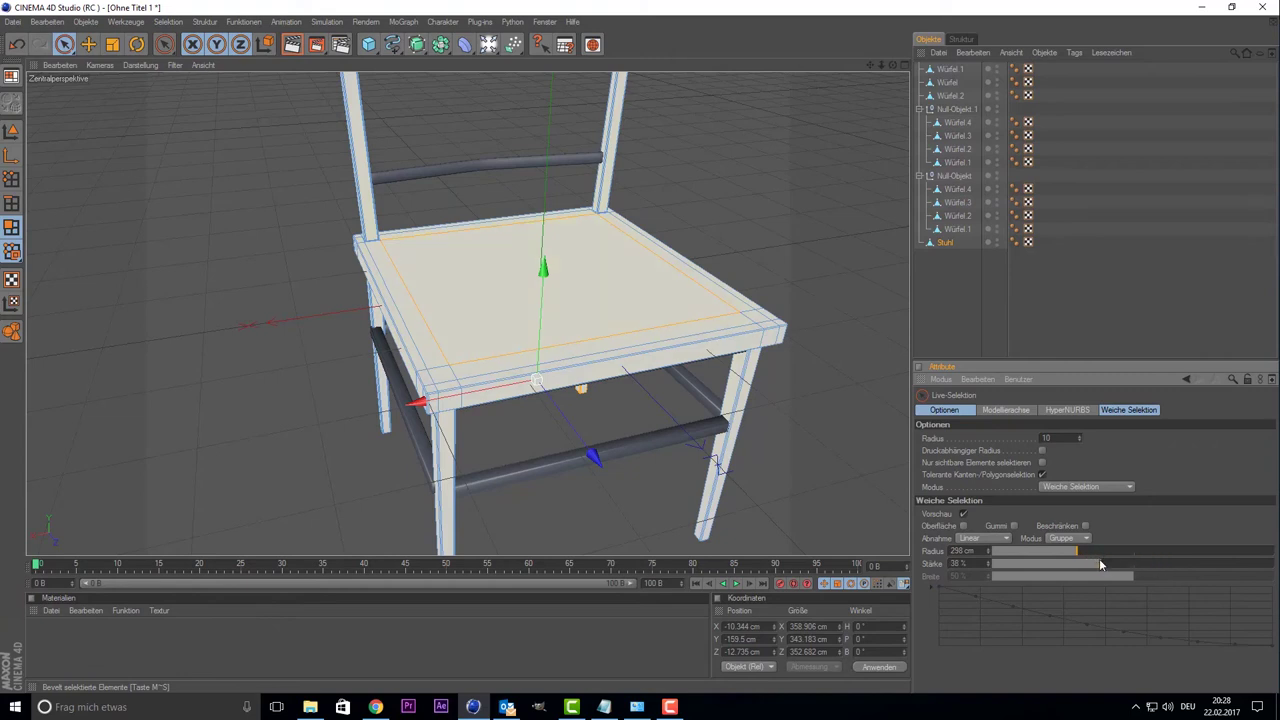
left_click(1128, 564)
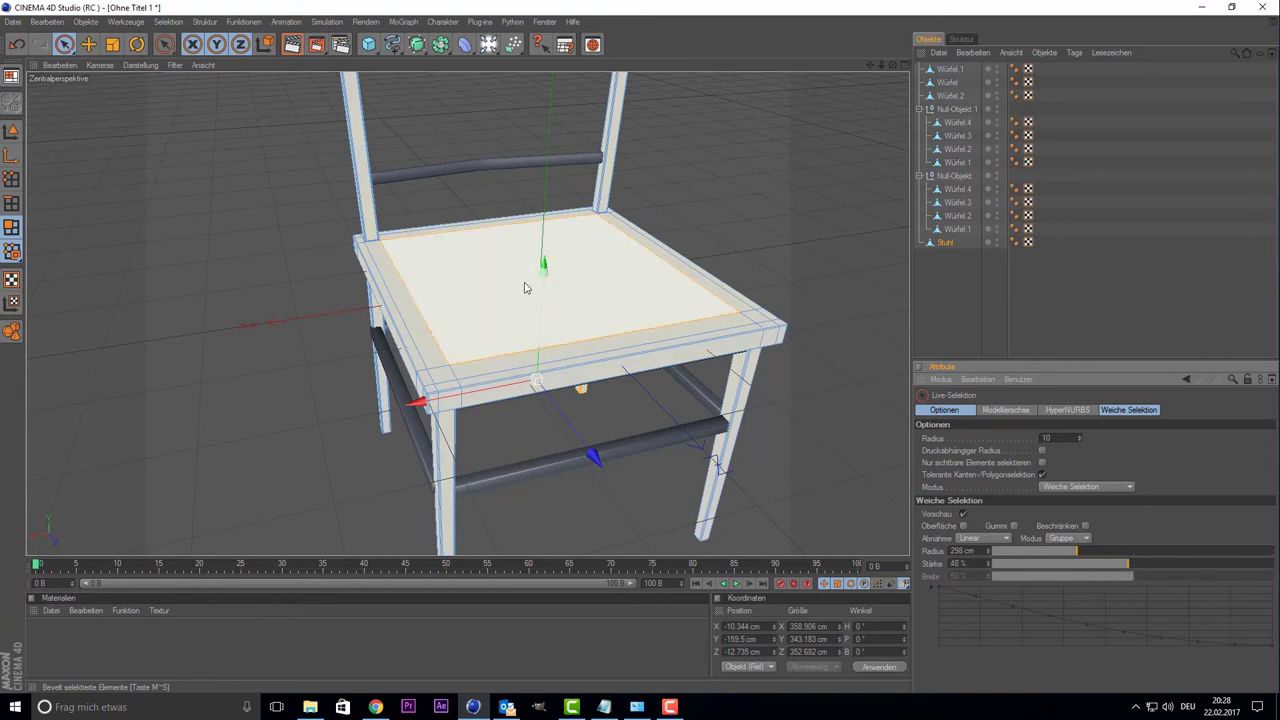
left_click_drag(548, 294, 534, 422)
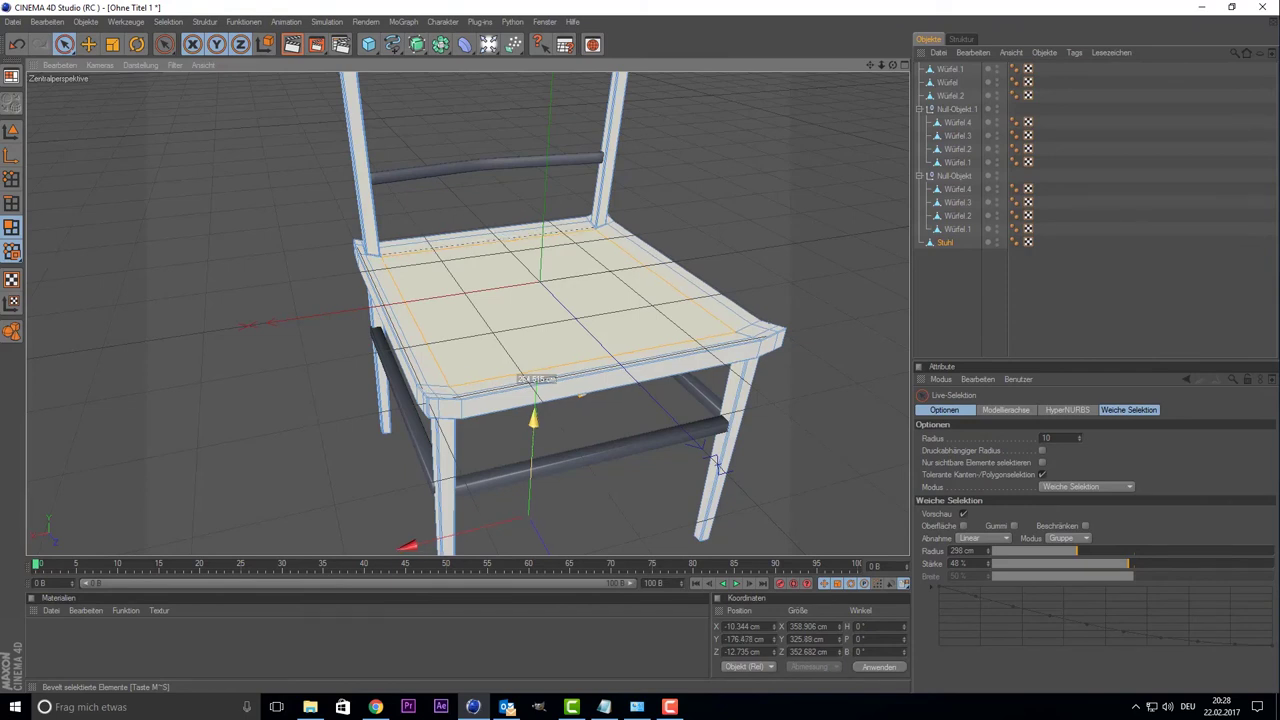
left_click_drag(534, 421, 534, 424)
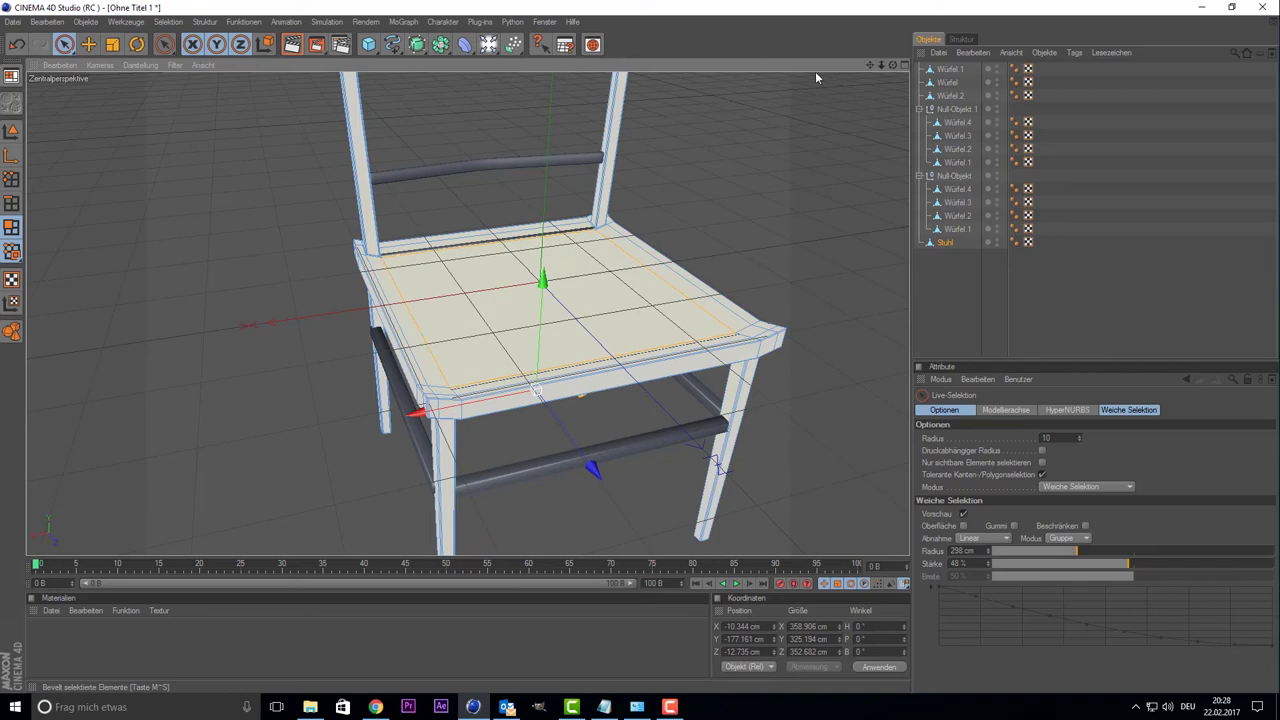
mouse_move(892, 65)
left_mouse_down()
mouse_move(840, 68)
mouse_move(880, 66)
left_mouse_up()
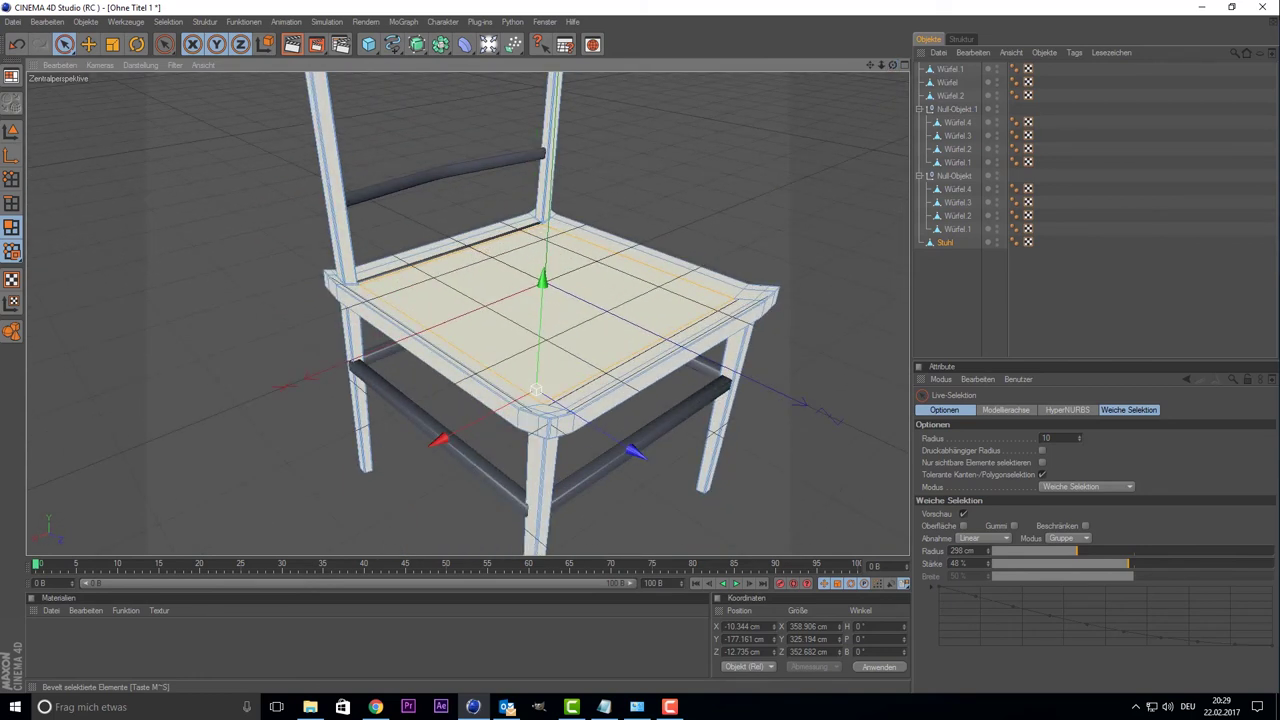
key("ctrl+z")
- Select the seat's top and side edges, then clear the selection
left_click(674, 251)
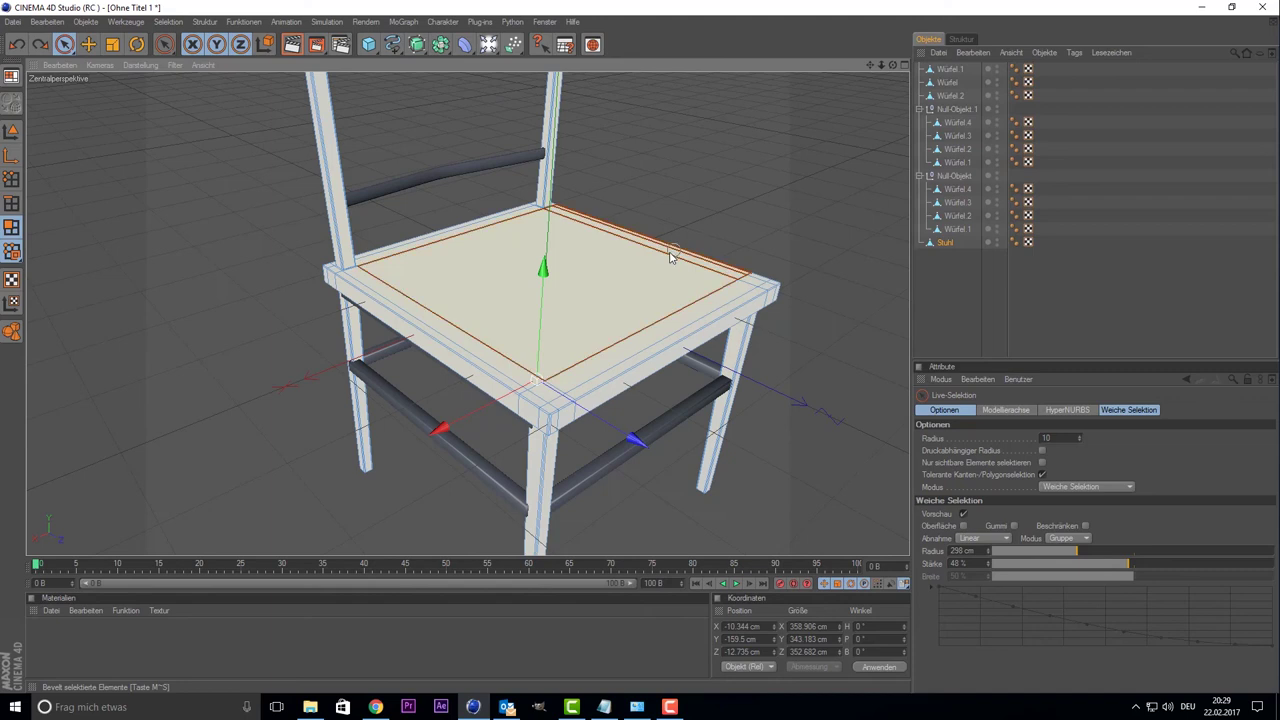
left_click(440, 350, "shift")
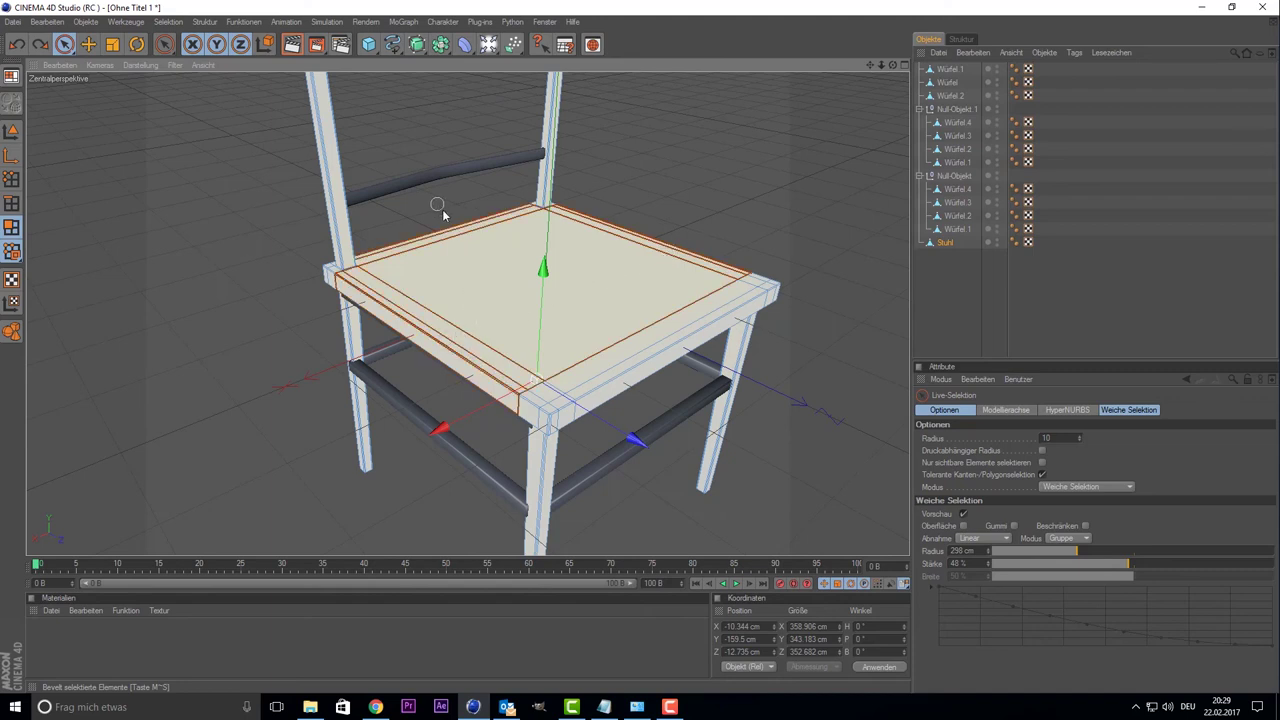
left_click_drag(648, 380, 775, 272, "shift")
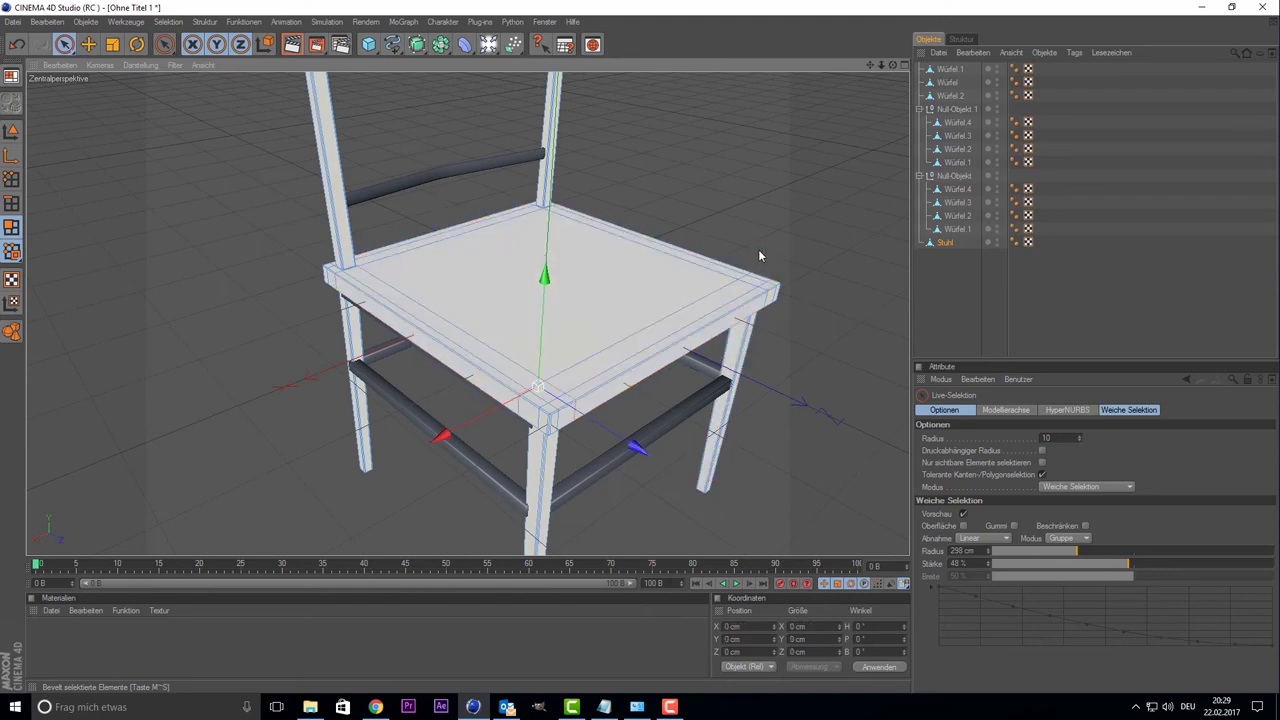
left_click(760, 257)
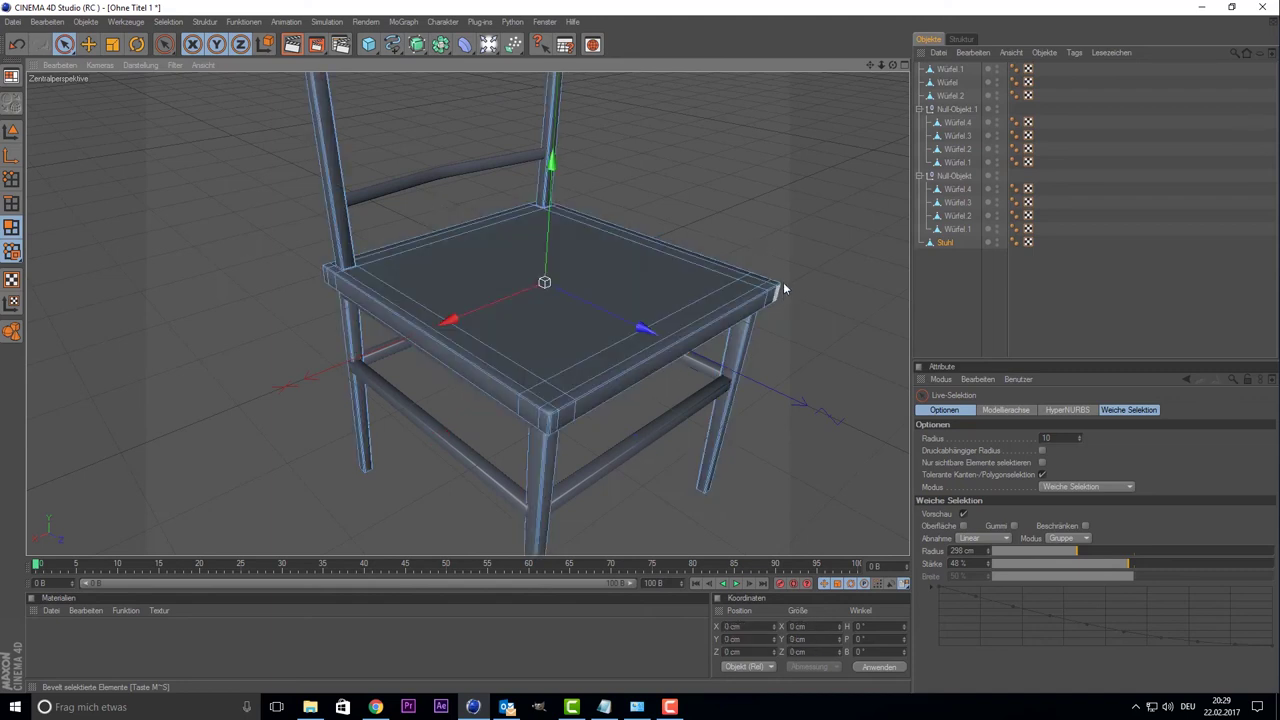
- Tick 'Nur sichtbare Elemente selektieren' in the Live Selection options for the Stuhl object
left_click(937, 247)
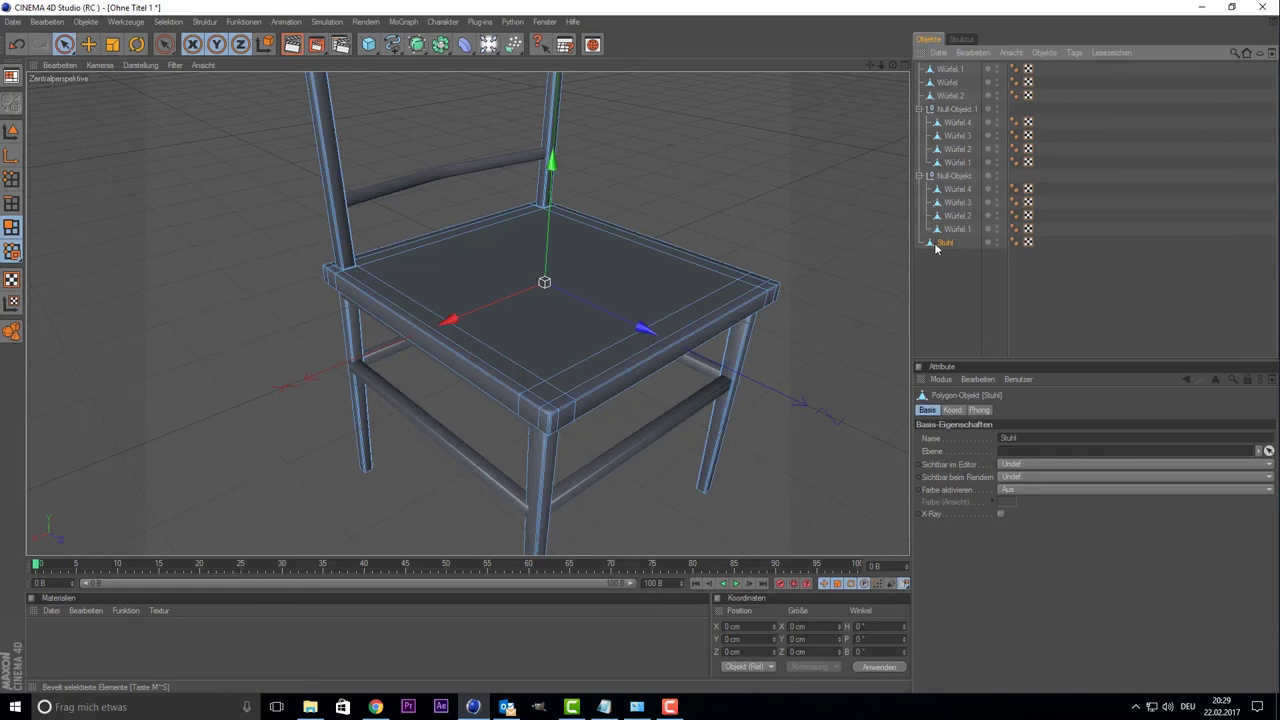
left_click(63, 44)
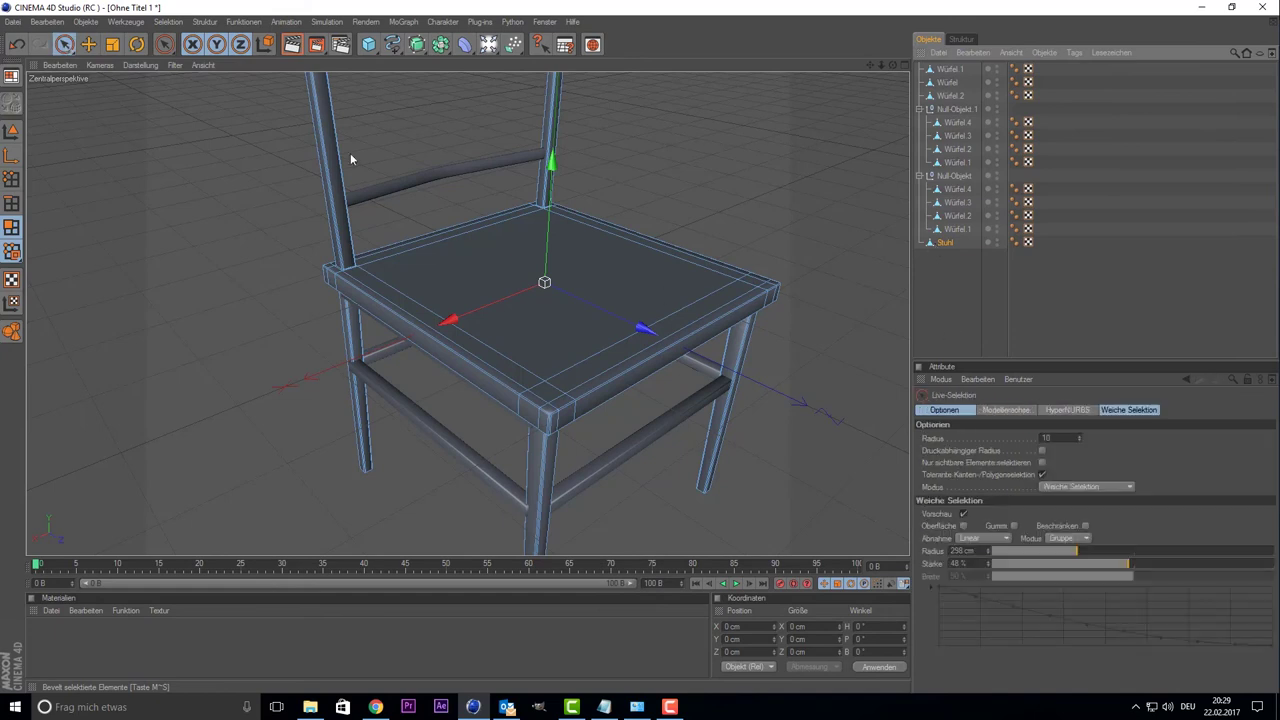
left_click(1042, 463)
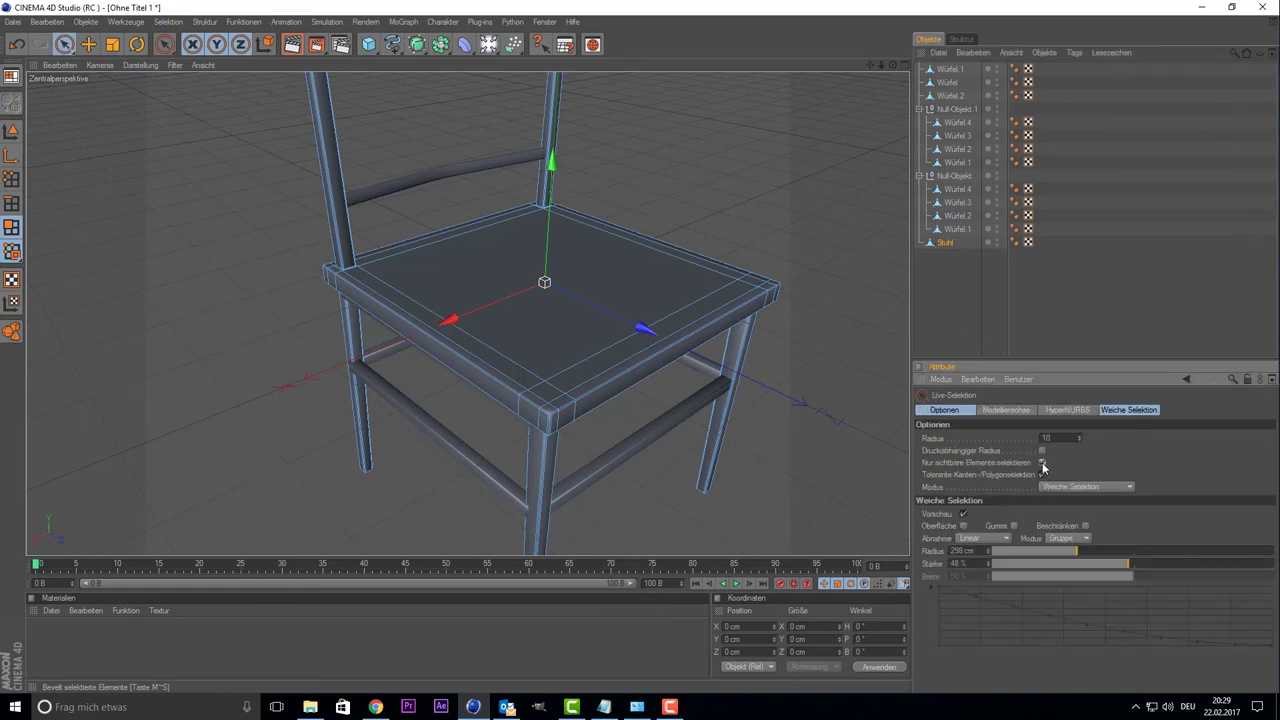
- Select the seat top with its side strips and corner pieces, leaving only the seat
left_click(694, 288)
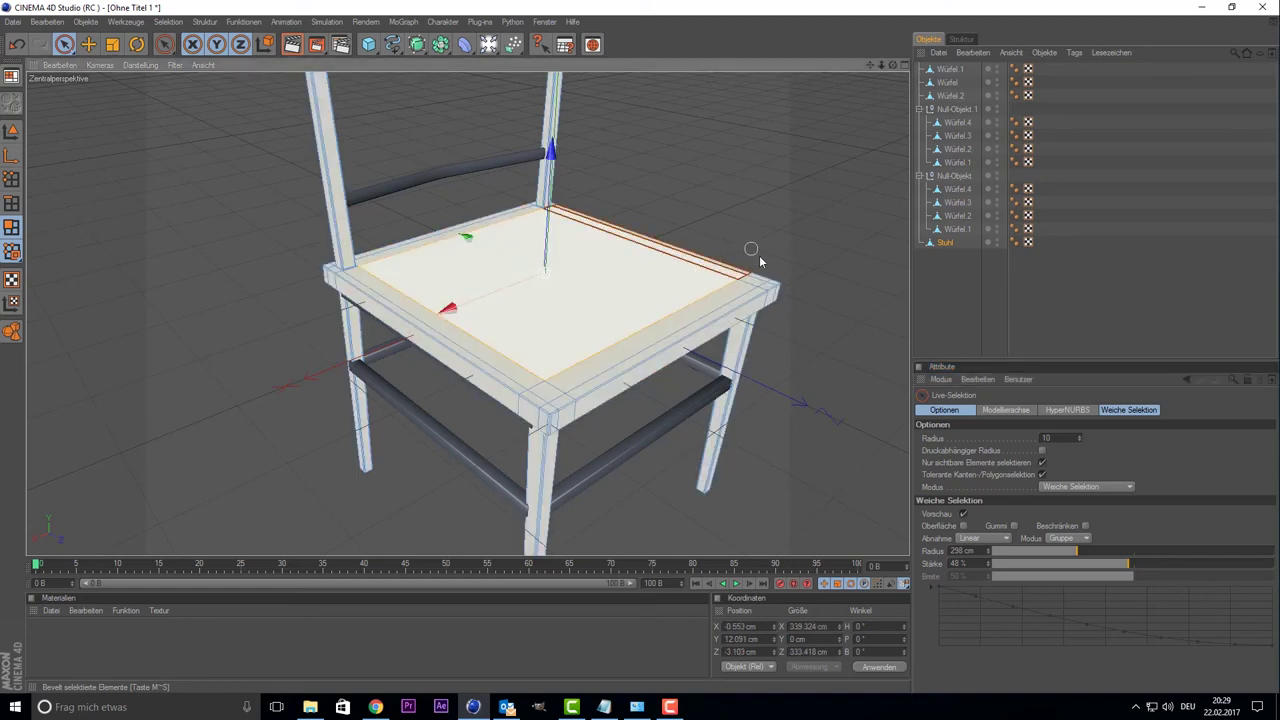
left_click(720, 325, "shift")
left_click(548, 398, "shift")
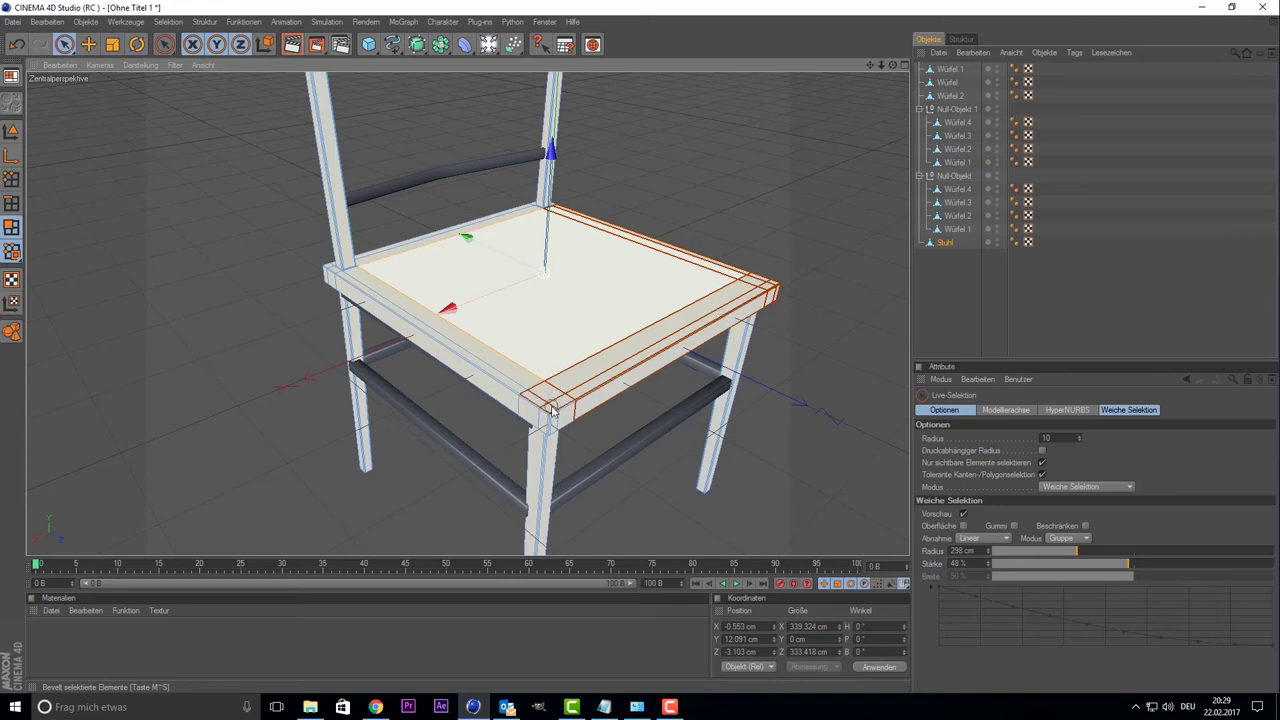
left_click(470, 380, "shift")
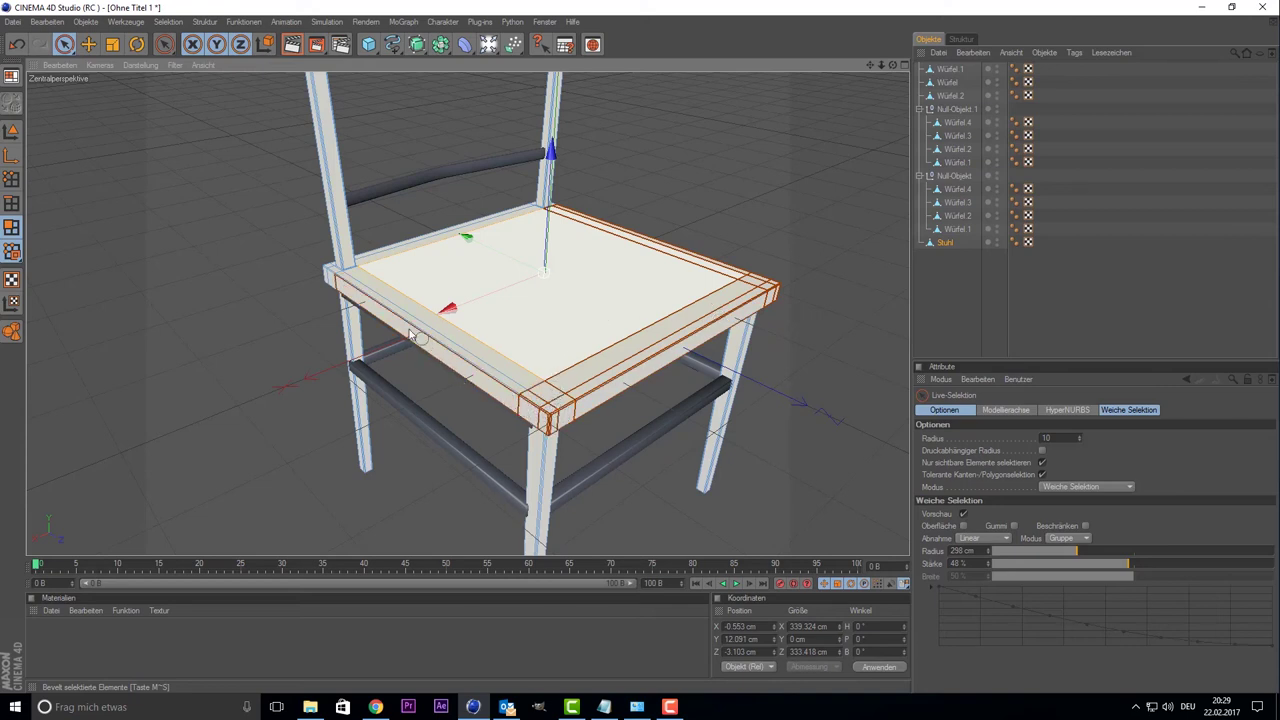
left_click(341, 290, "shift")
left_click(361, 277, "shift")
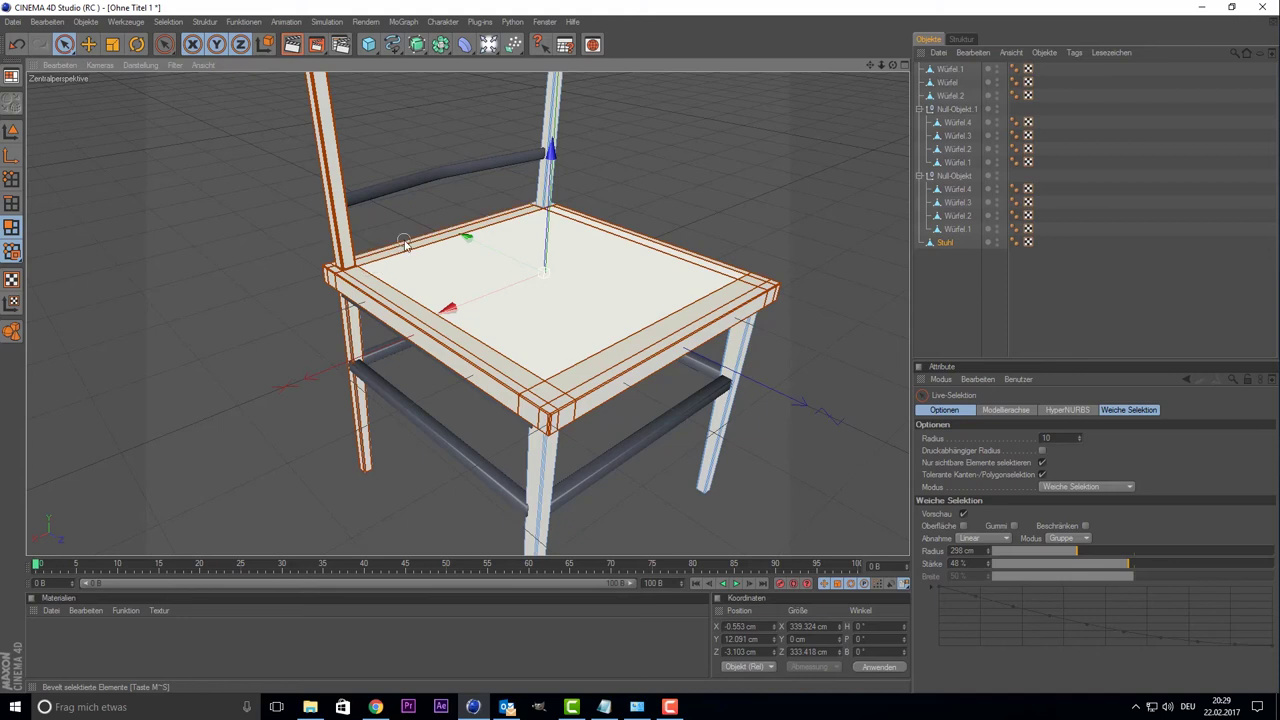
left_click(312, 210)
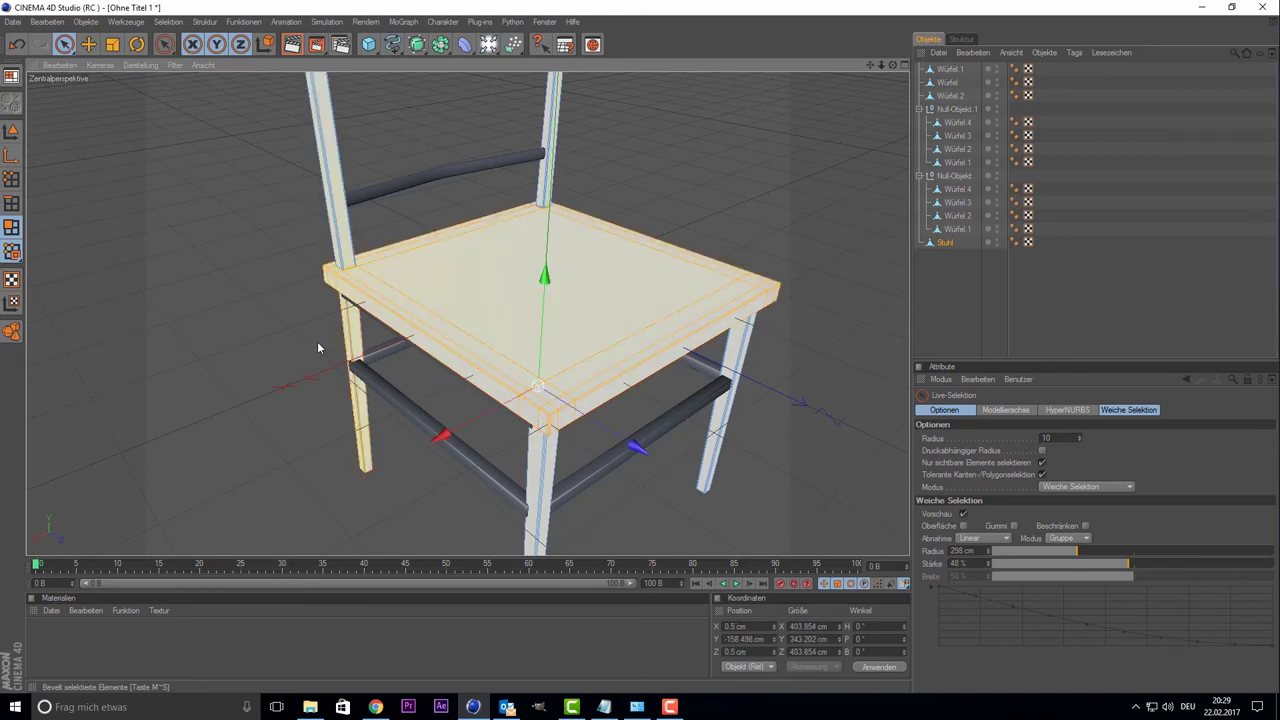
left_click(377, 352)
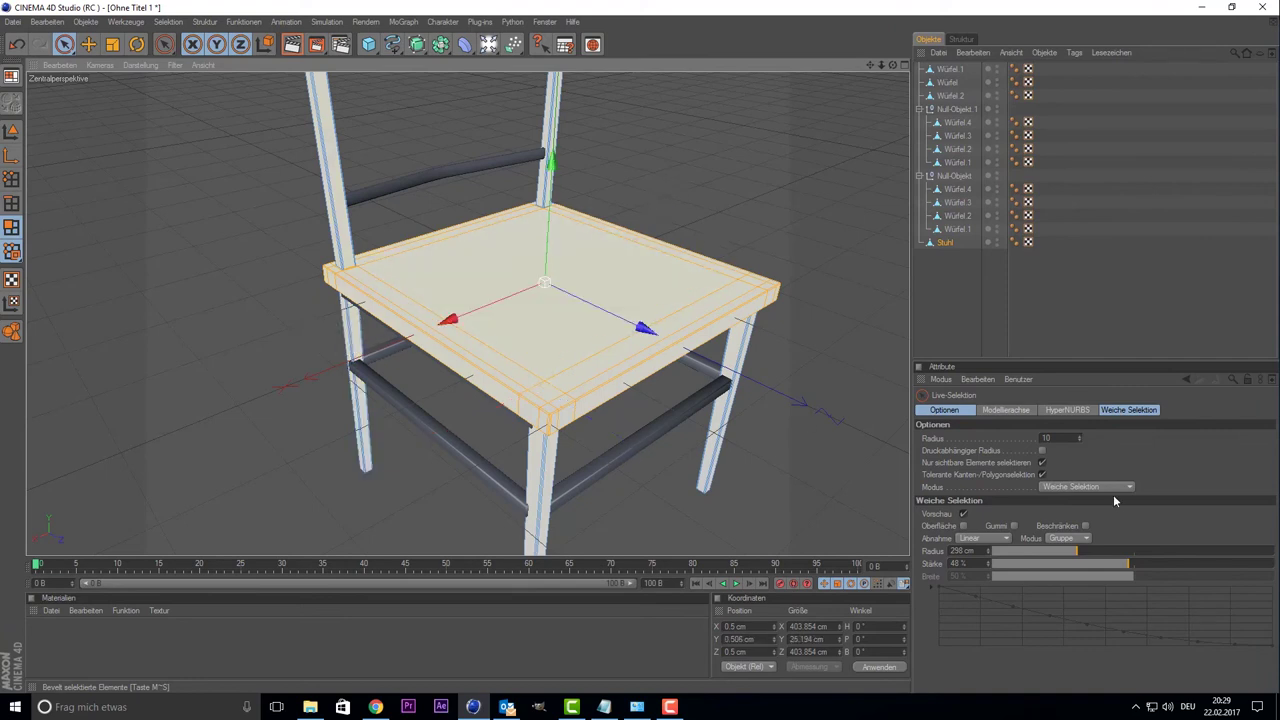
- Try pushing the seat points down along Y, then undo the last move
left_click_drag(549, 240, 547, 310)
mouse_move(547, 237)
left_mouse_down()
mouse_move(540, 352)
mouse_move(541, 325)
left_mouse_up()
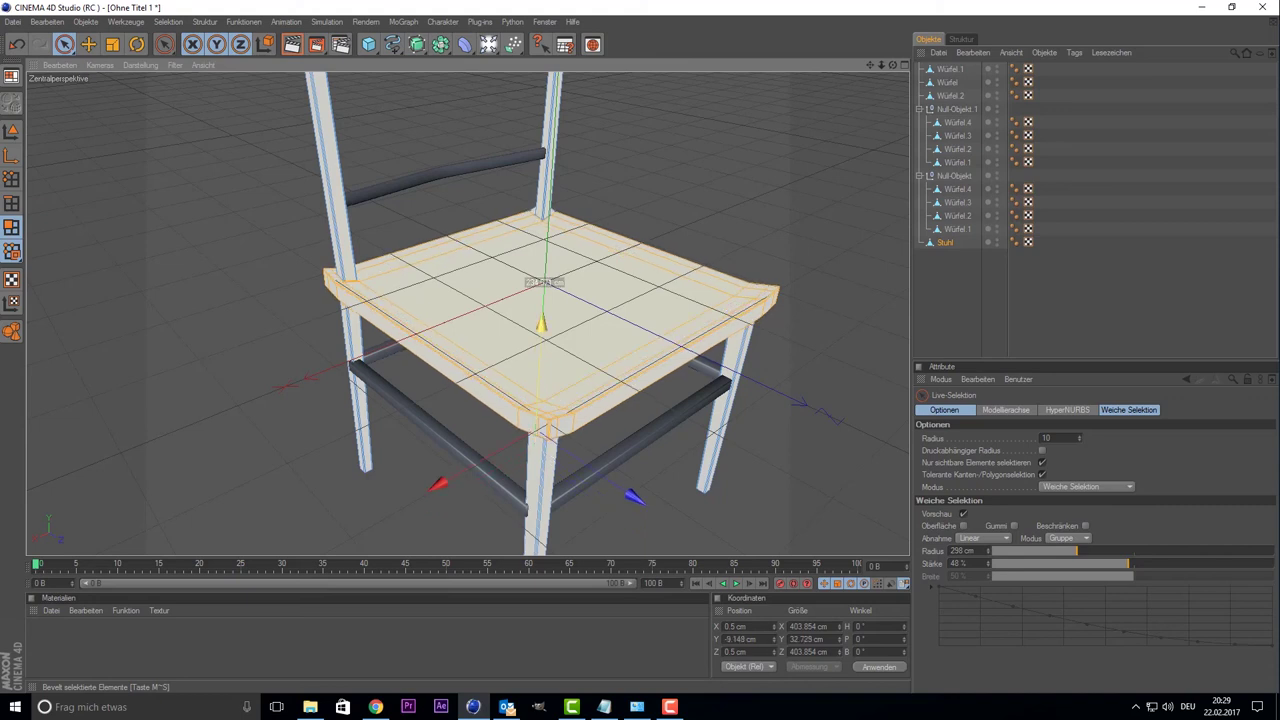
left_click_drag(540, 325, 549, 150)
key("ctrl+z")
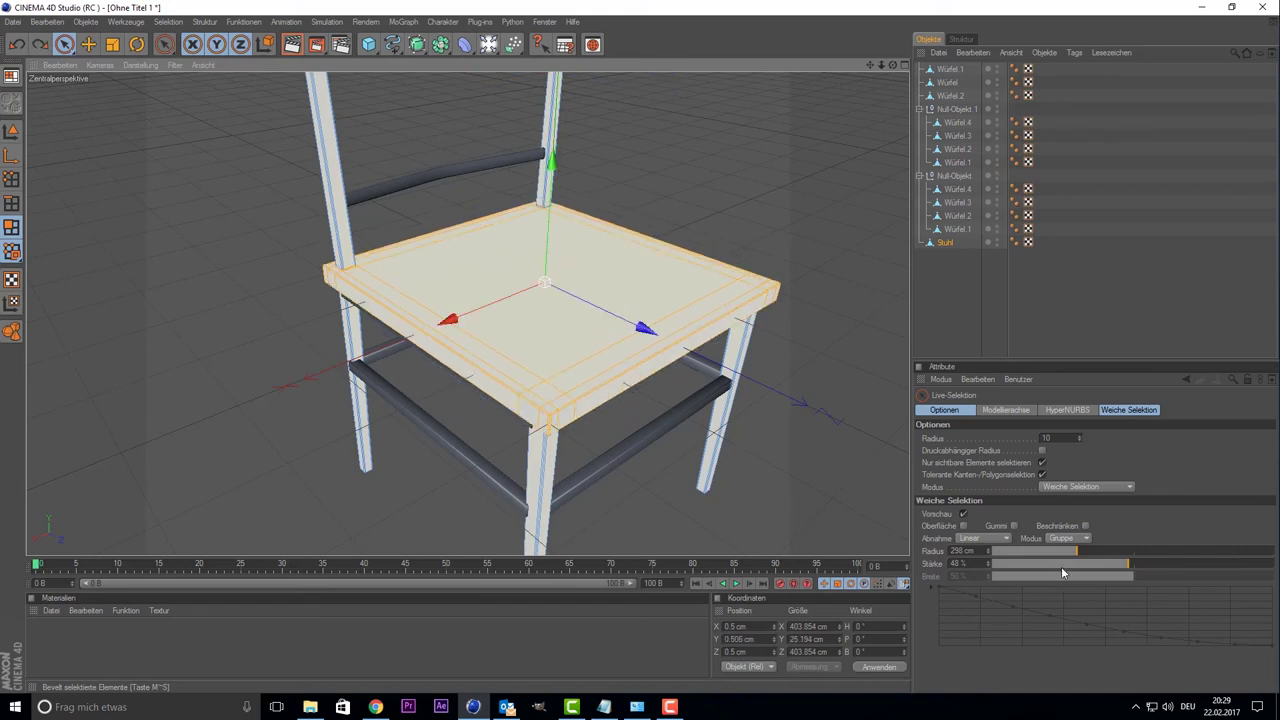
- Widen the soft radius to about 644 cm at 56% strength and push the seat into a cushion
left_click_drag(1090, 556, 1133, 556)
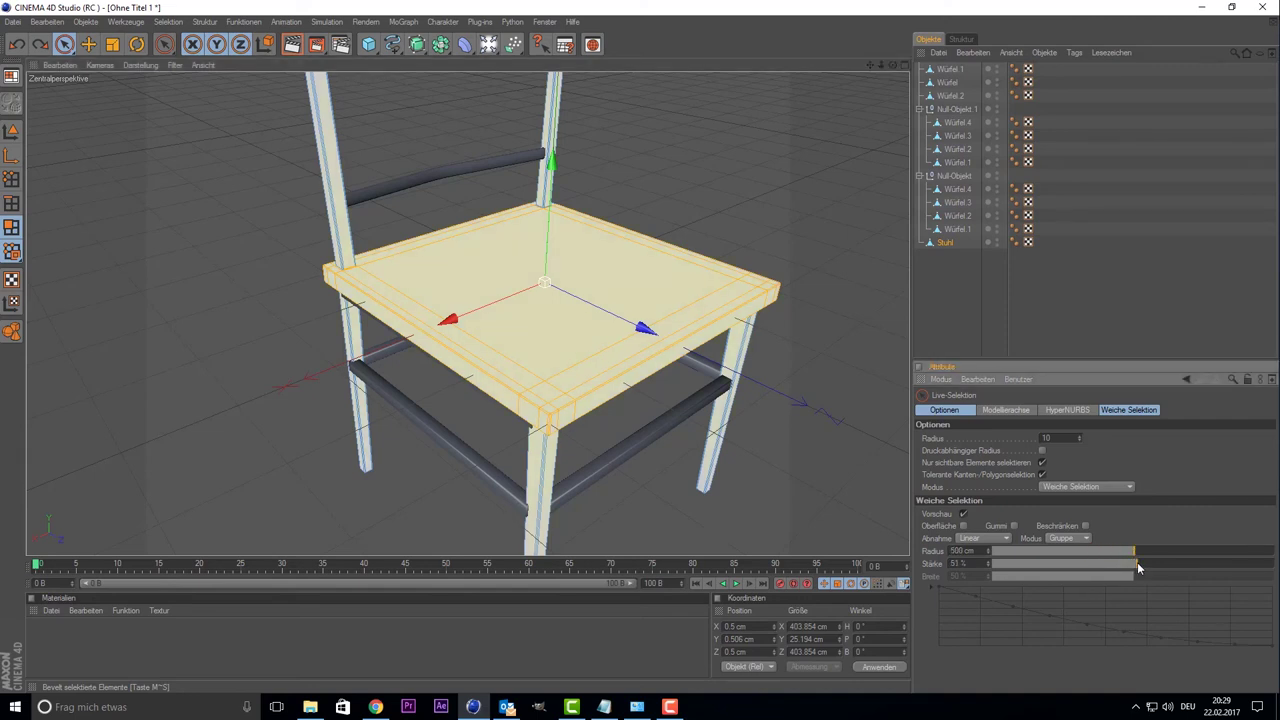
left_click(1151, 563)
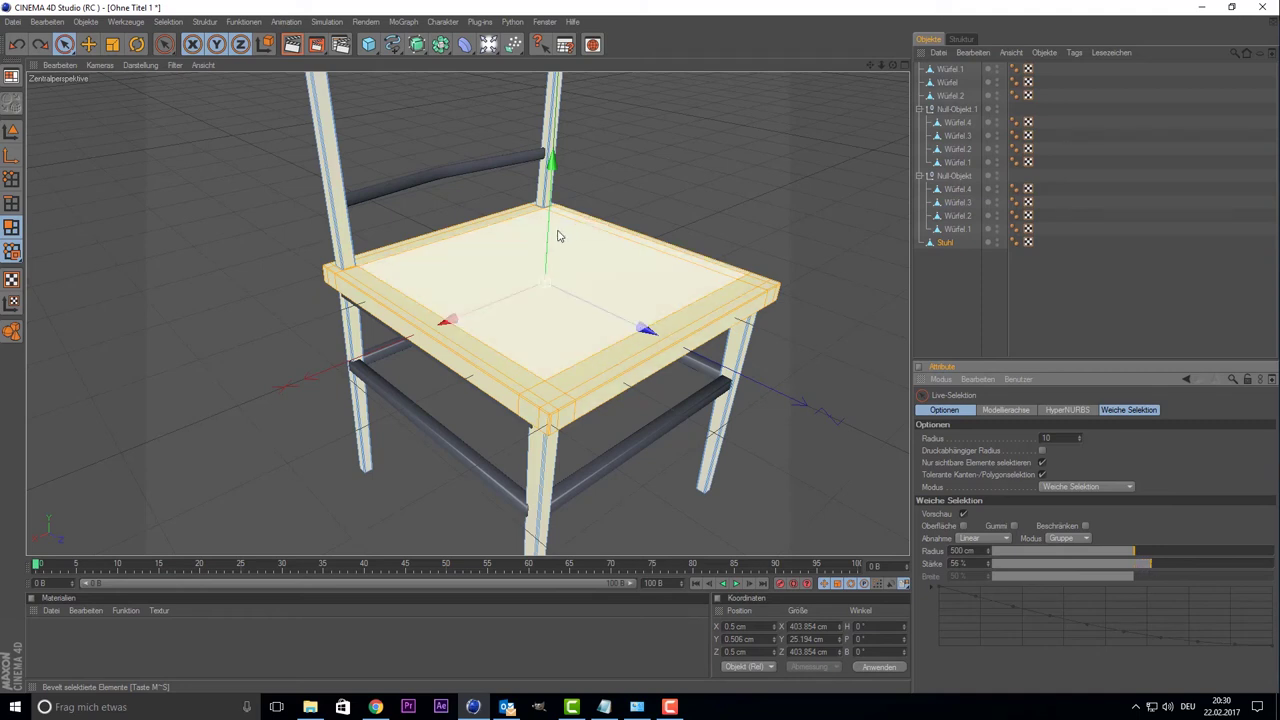
left_click_drag(551, 236, 542, 296)
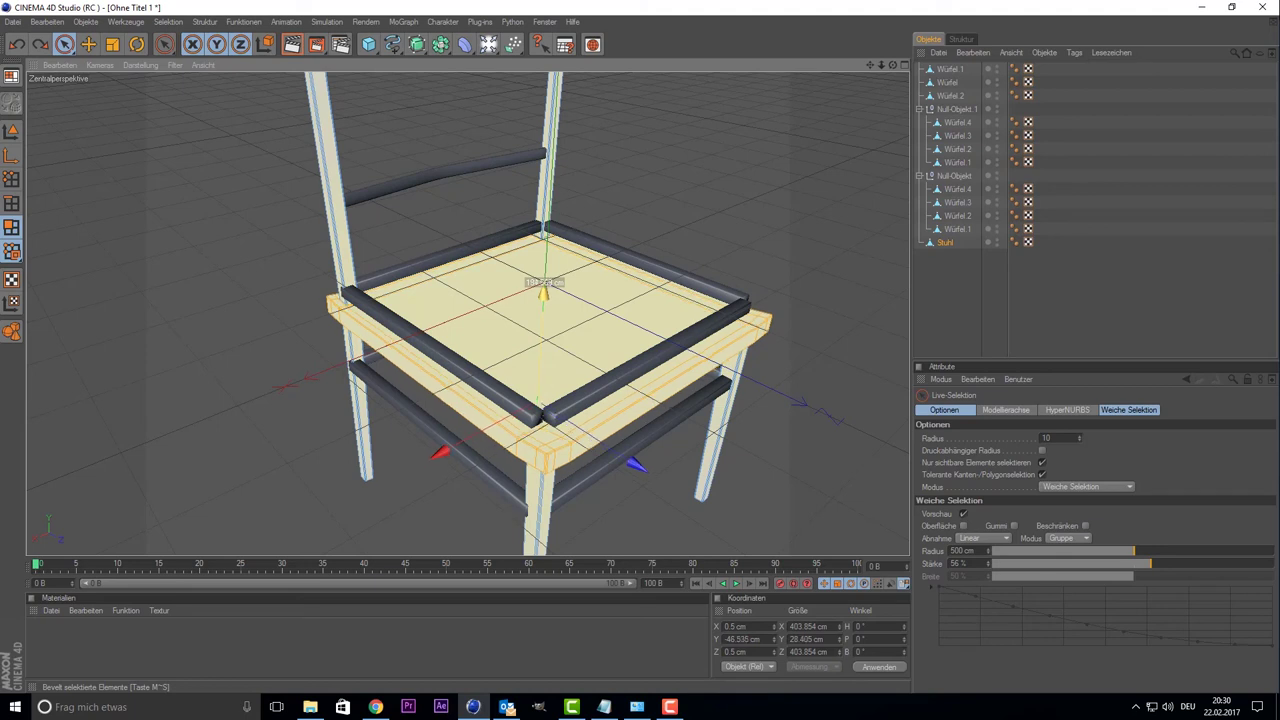
left_click_drag(542, 296, 554, 235)
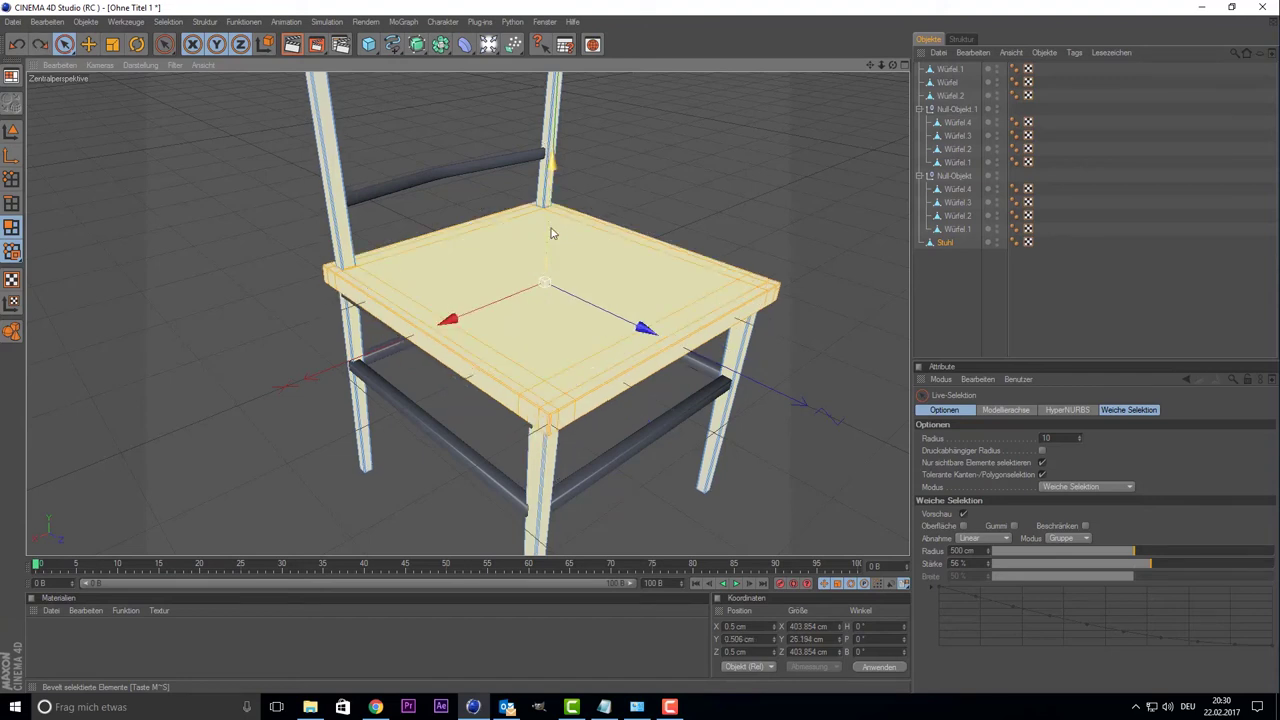
left_click_drag(1139, 551, 1175, 553)
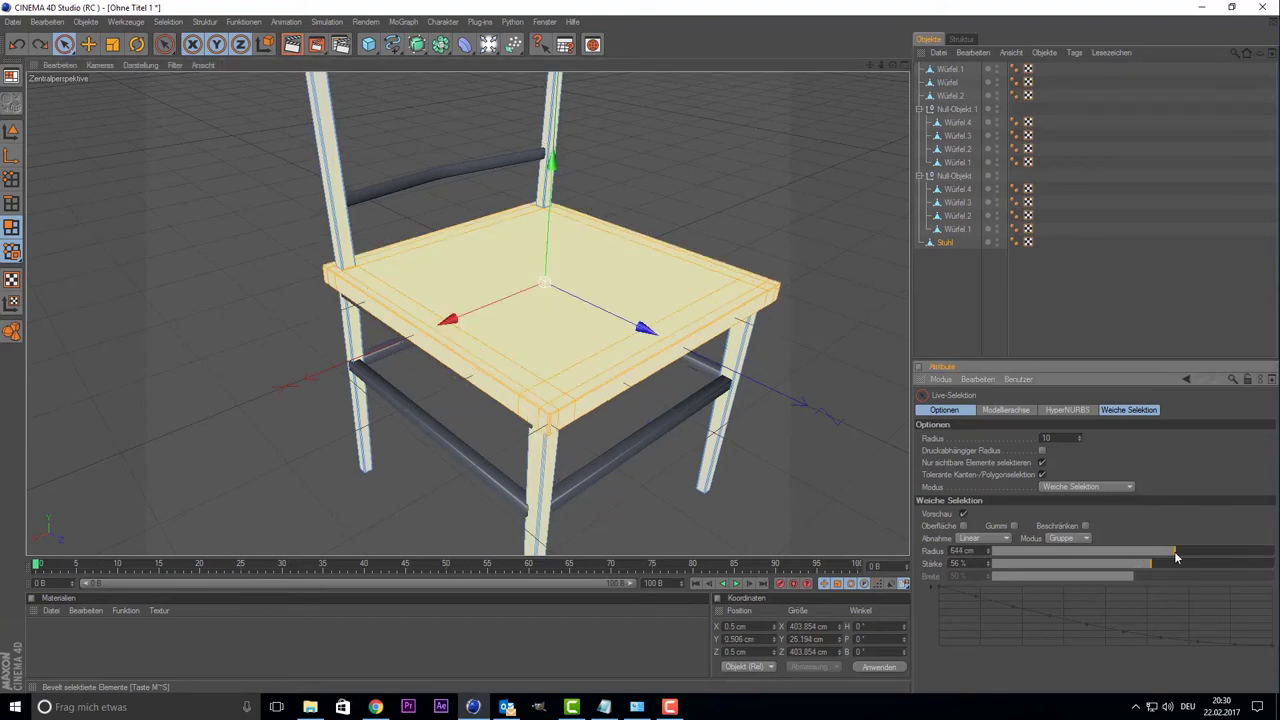
mouse_move(543, 237)
left_mouse_down()
mouse_move(542, 300)
mouse_move(542, 284)
left_mouse_up()
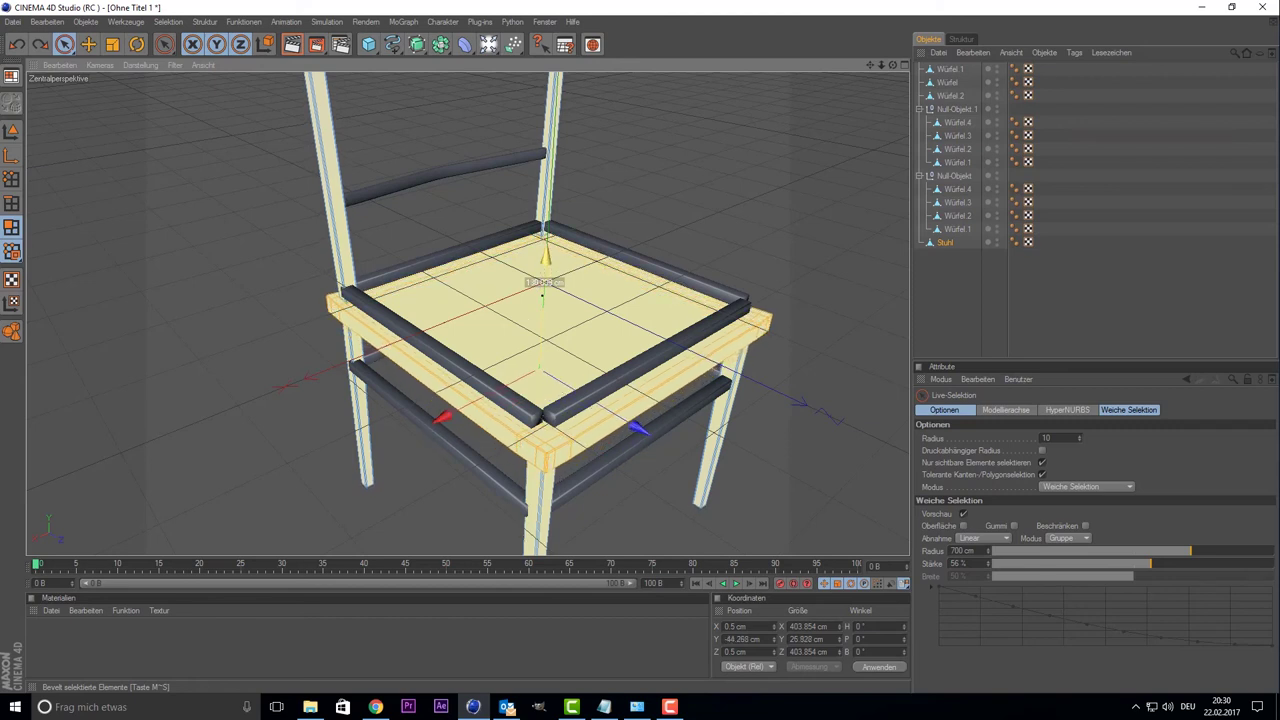
left_click_drag(542, 296, 542, 296)
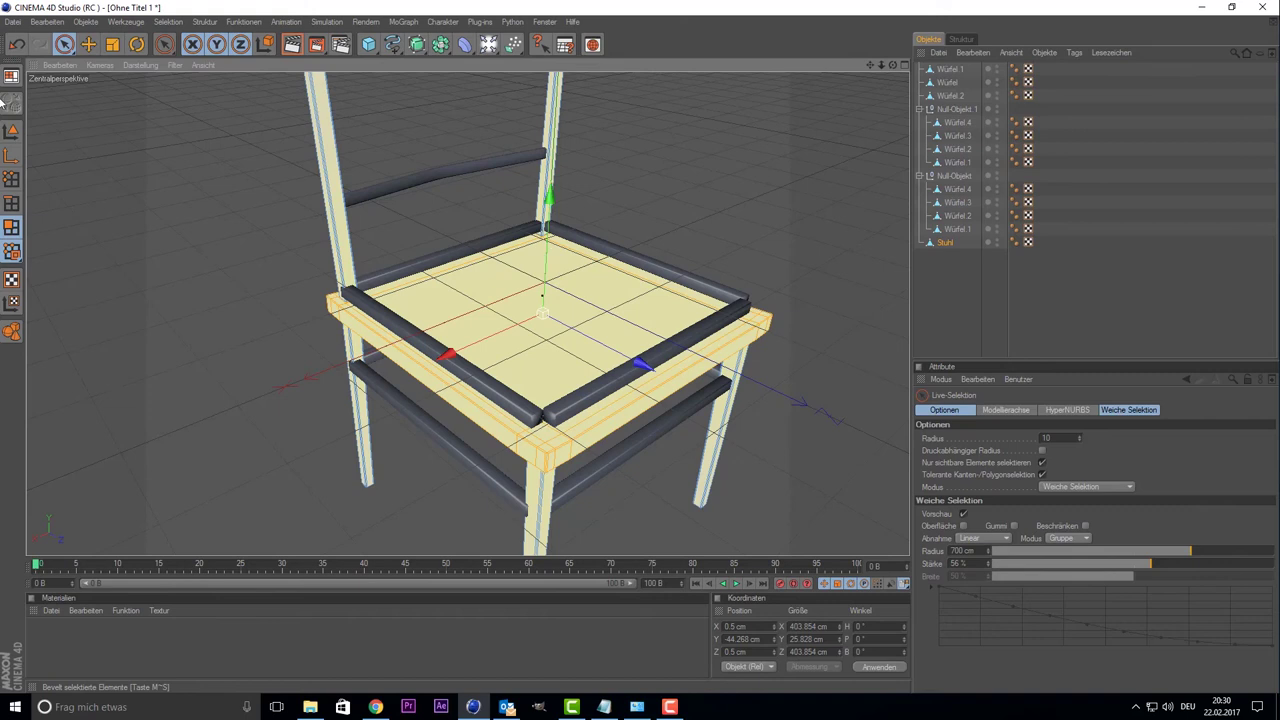
left_click(11, 131)
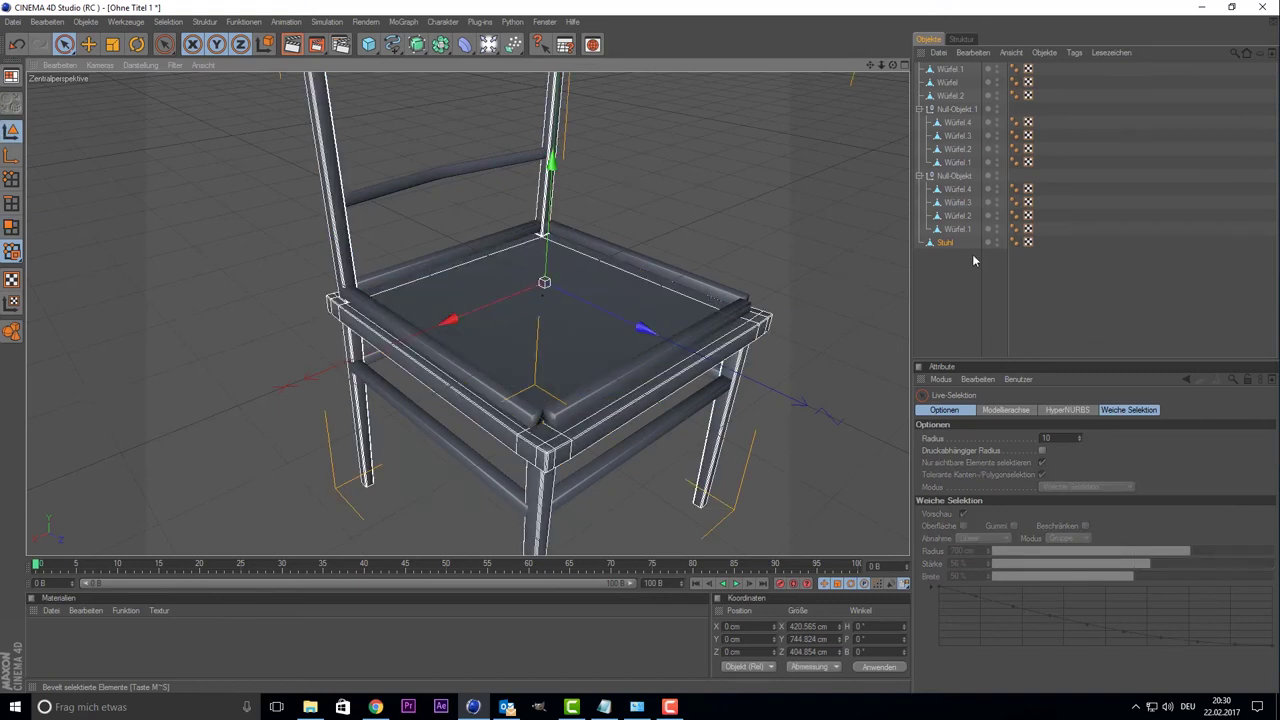
- Select the Stuhl chair and, in Model mode, drag it upward along Y
left_click(943, 243)
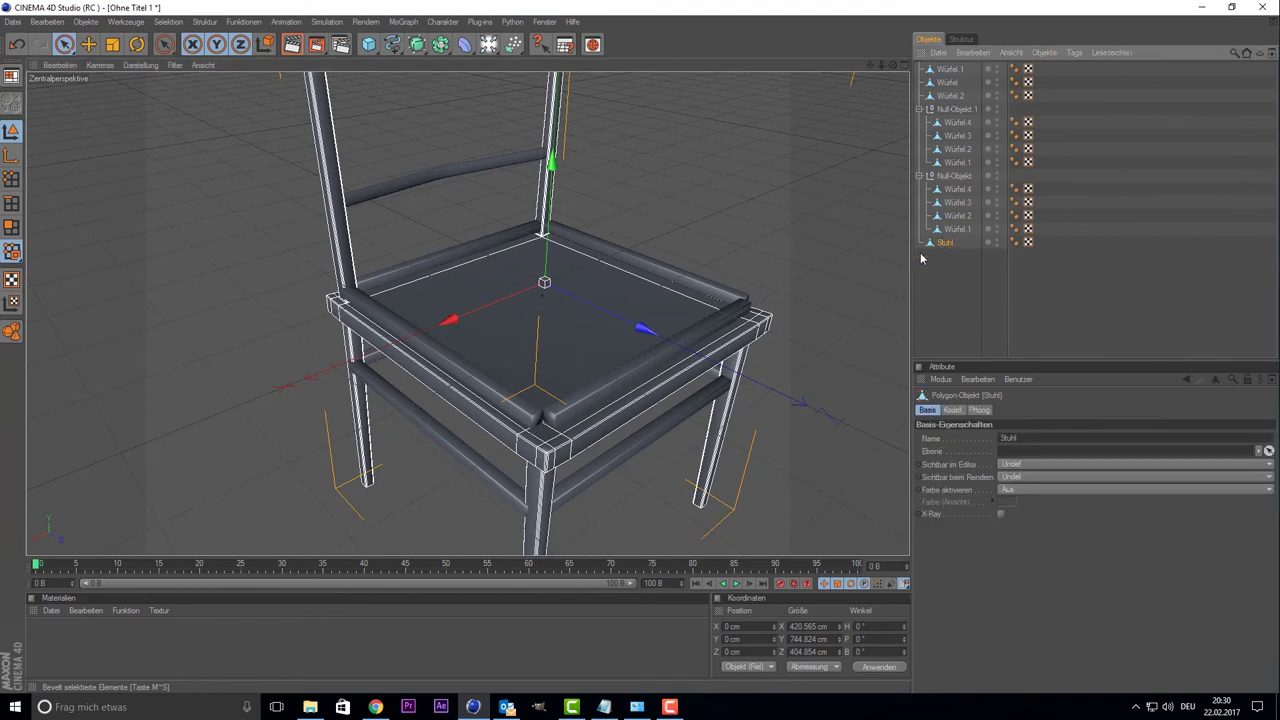
left_click(14, 228)
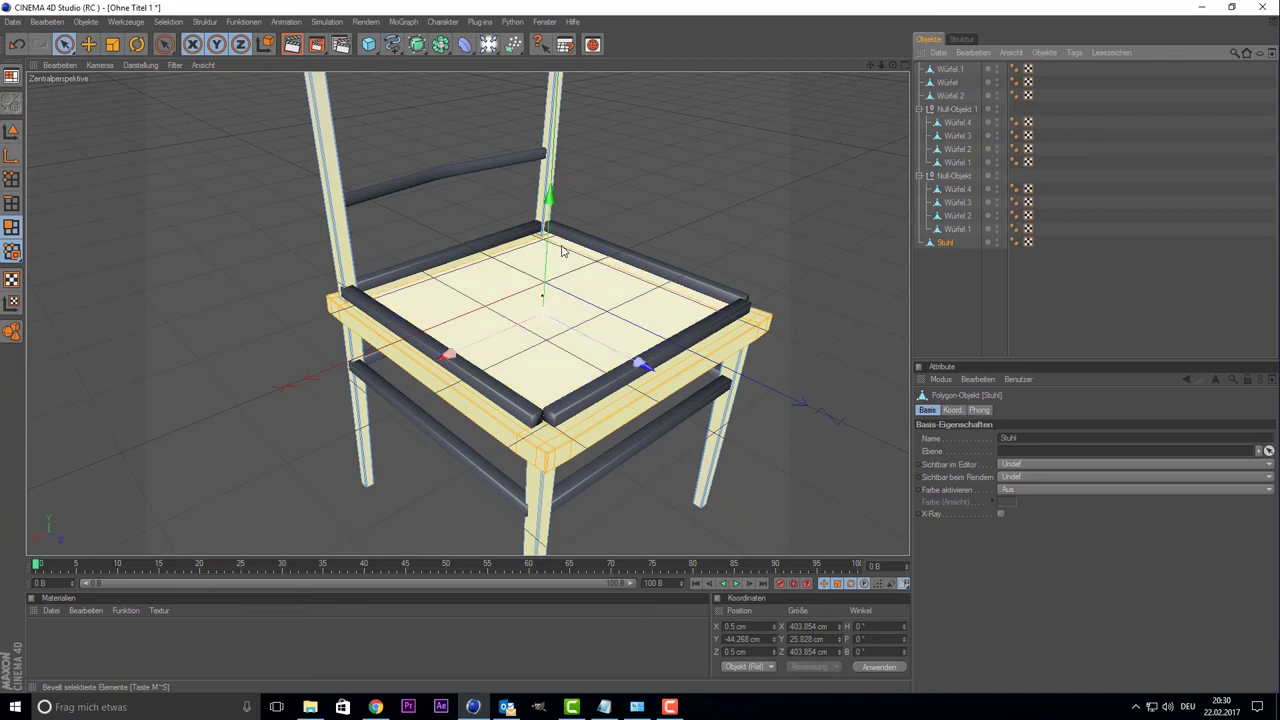
scroll(686, 177, "down", 3)
scroll(686, 177, "down", 2)
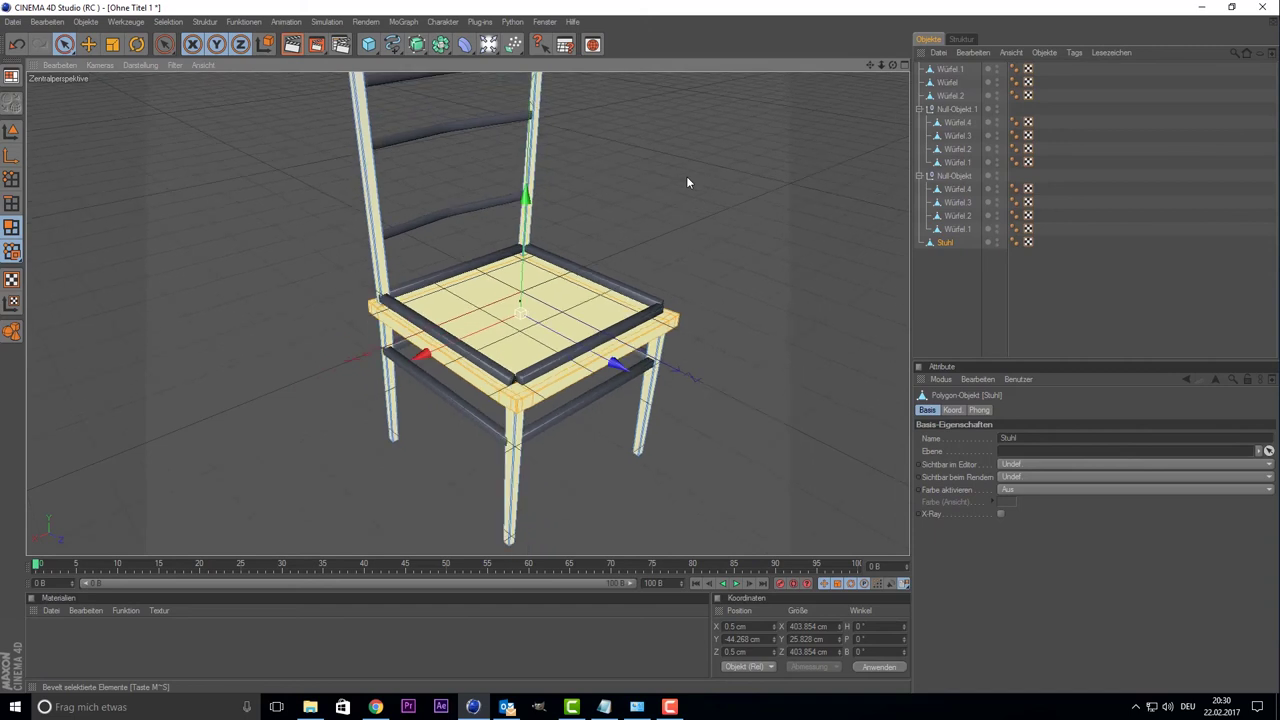
scroll(686, 183, "up", 1)
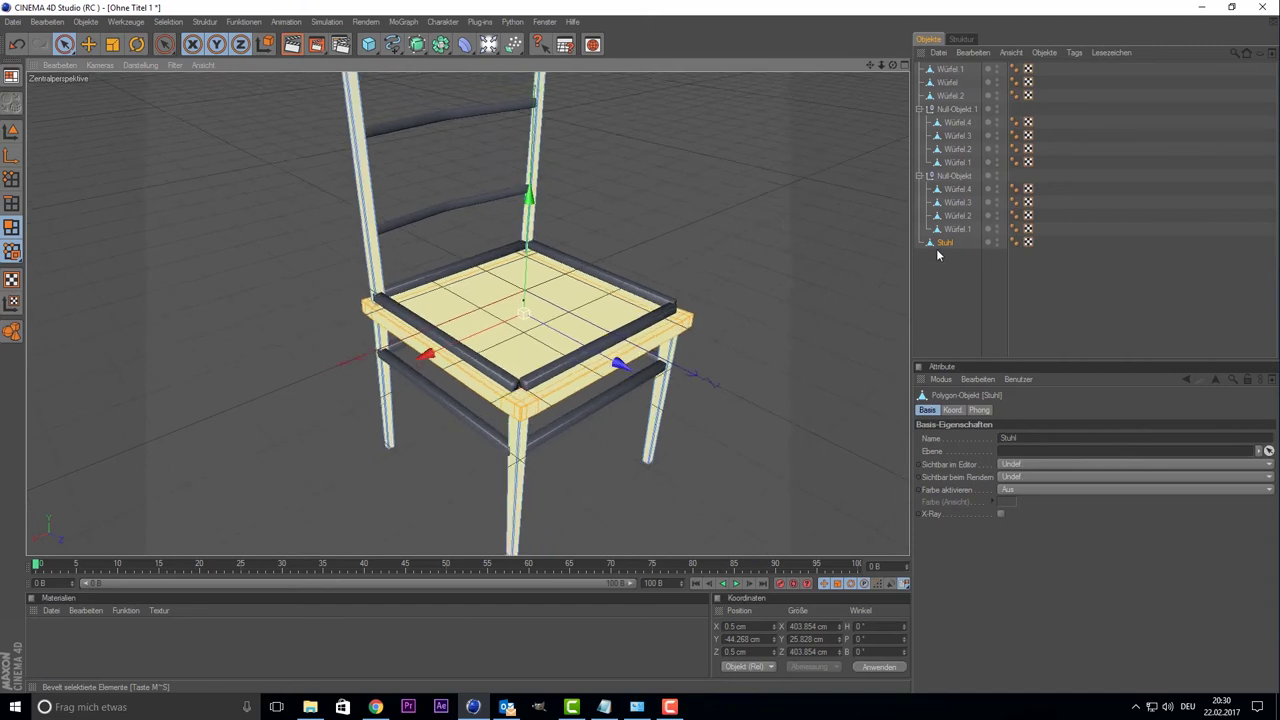
left_click(940, 246)
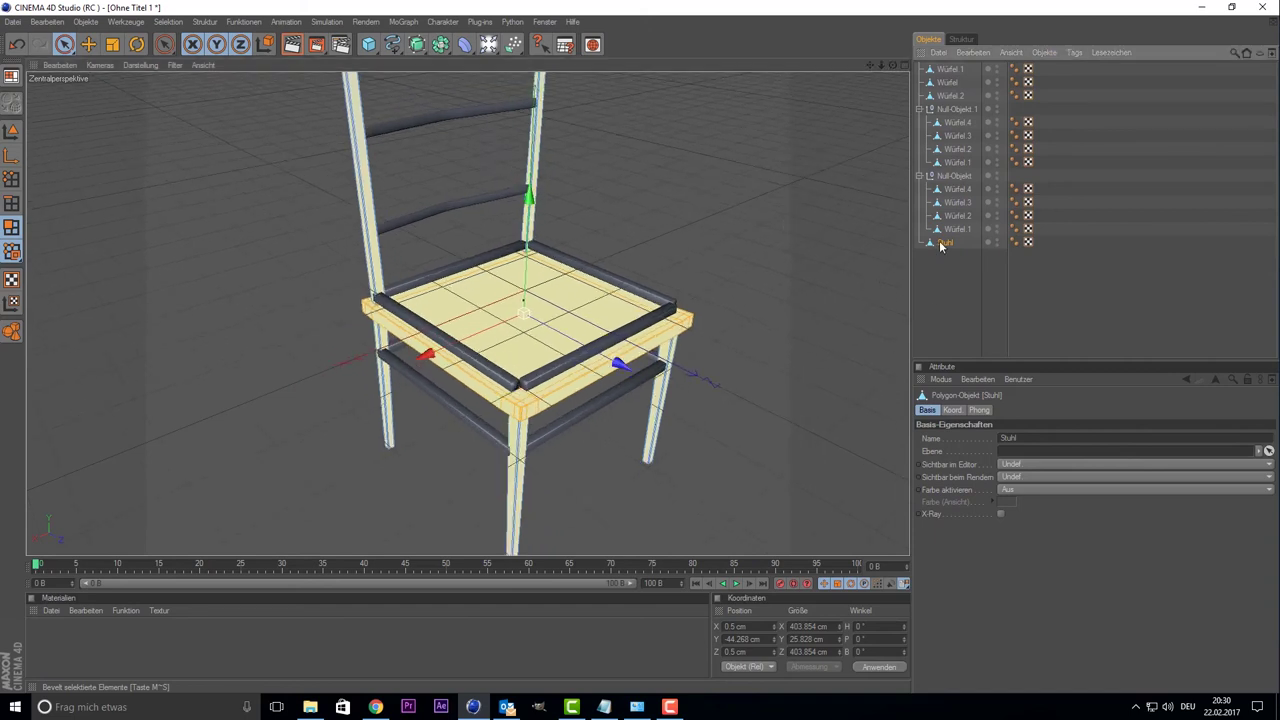
mouse_move(620, 178)
left_mouse_down("alt")
mouse_move(813, 85)
mouse_move(862, 75)
mouse_move(855, 95)
left_mouse_up("alt")
left_click(11, 131)
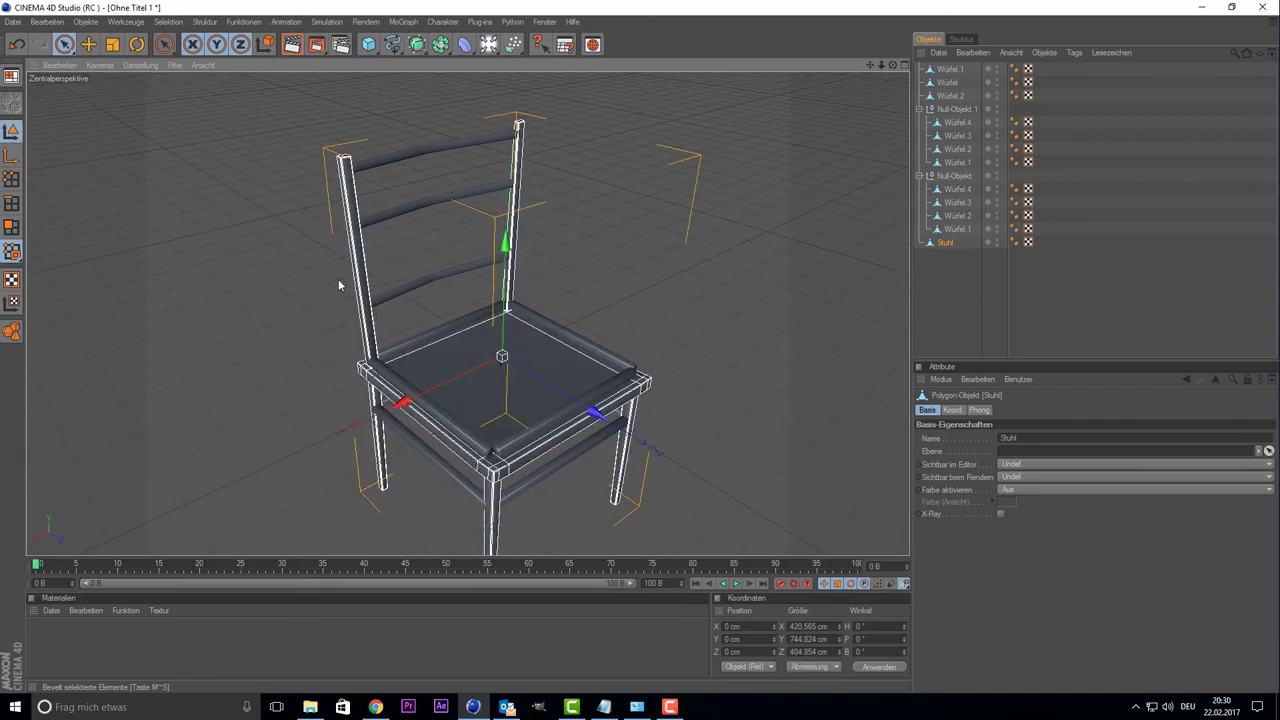
mouse_move(507, 319)
left_mouse_down()
mouse_move(507, 281)
mouse_move(507, 296)
left_mouse_up()
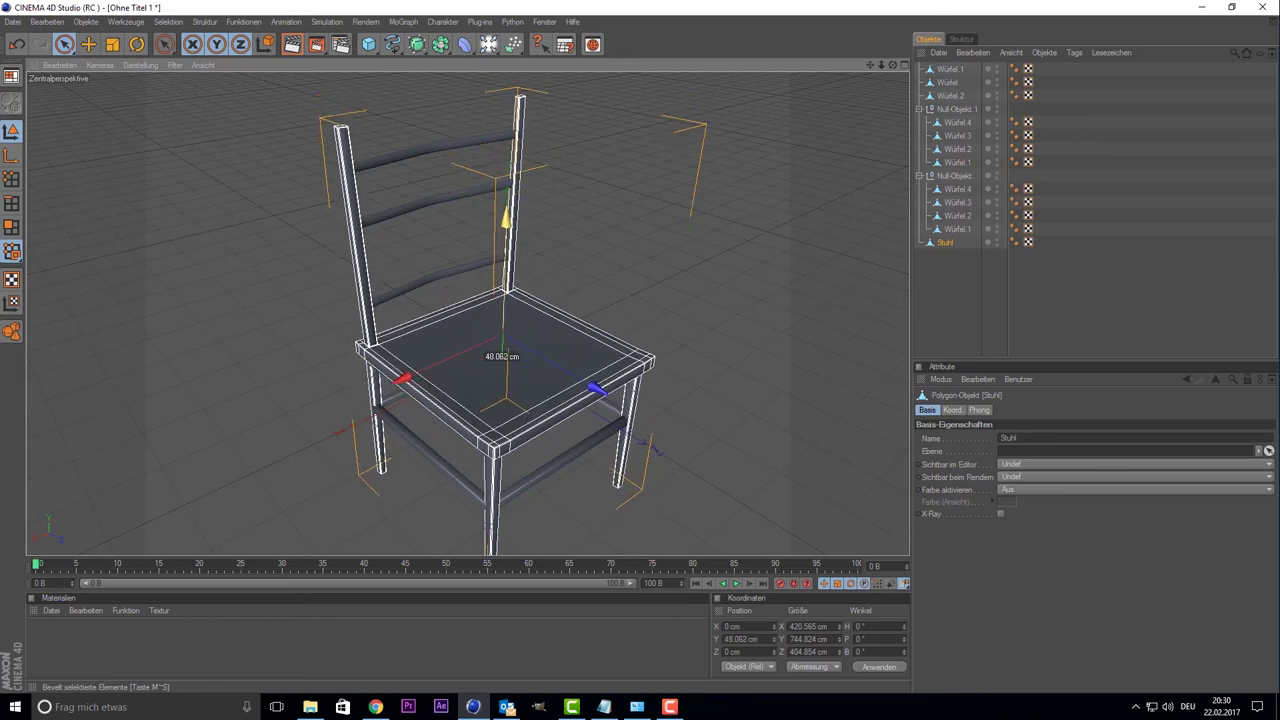
- In the front view, raise the chair to Y 49.513 cm, then return to perspective and deselect
middle_click(674, 216)
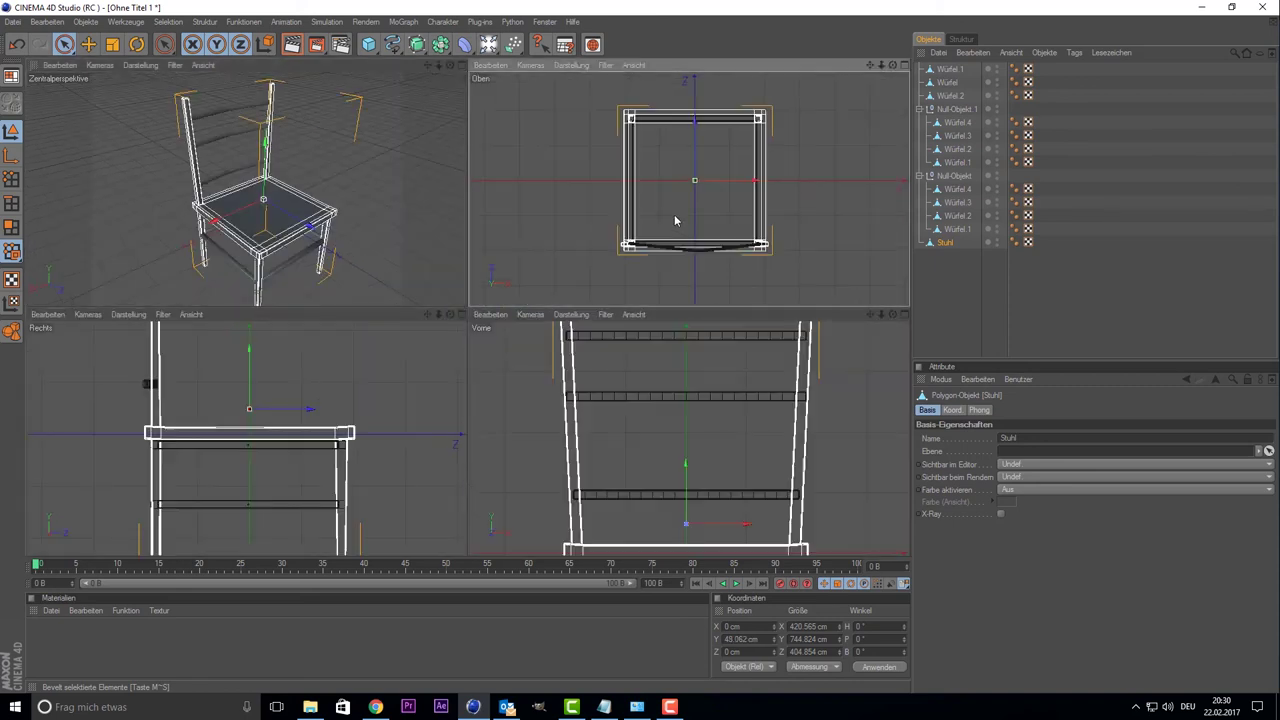
left_click(671, 380)
scroll(673, 376, "down", 5)
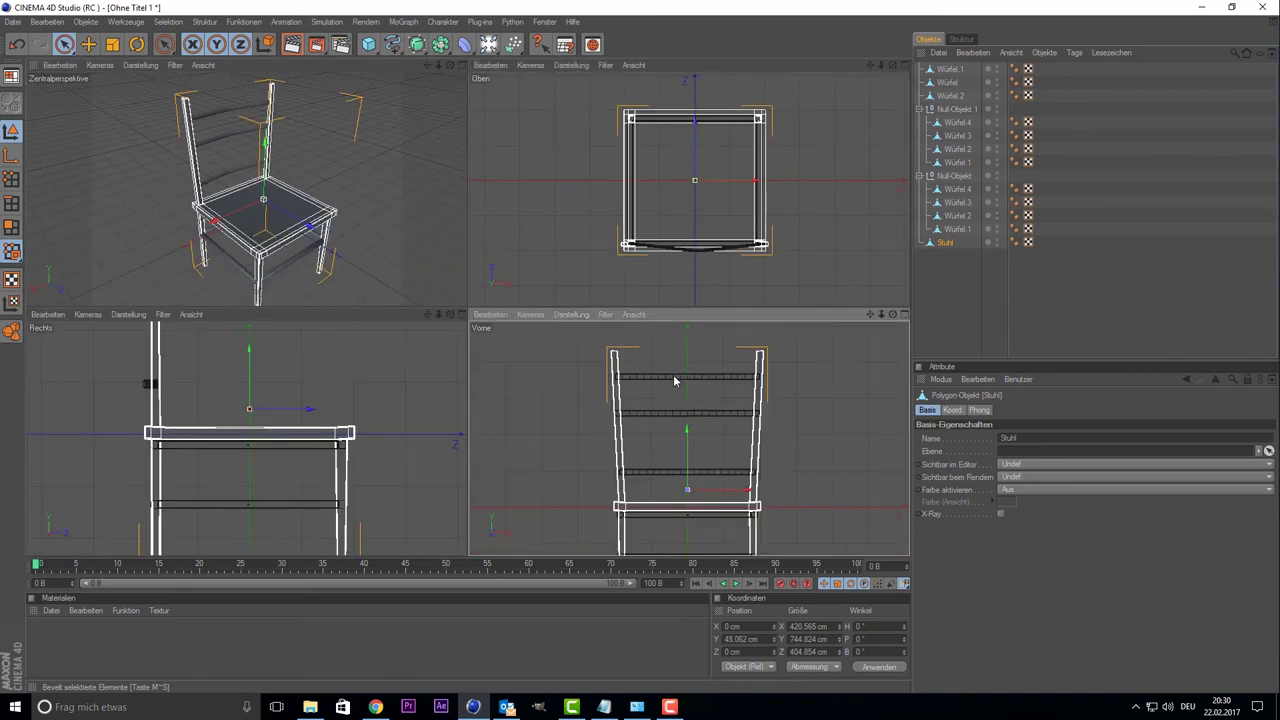
middle_click(673, 374)
scroll(547, 391, "up", 1)
scroll(452, 408, "up", 2)
left_click_drag(461, 410, 462, 445)
middle_click(192, 348)
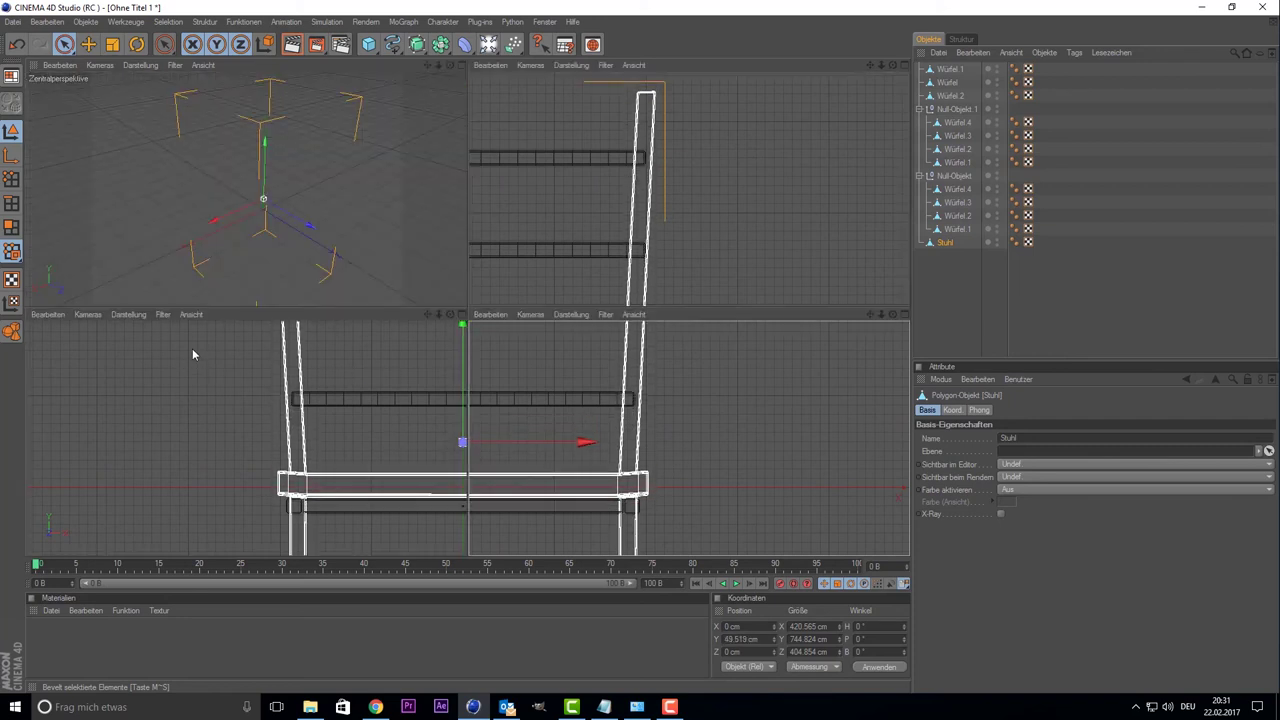
middle_click(290, 220)
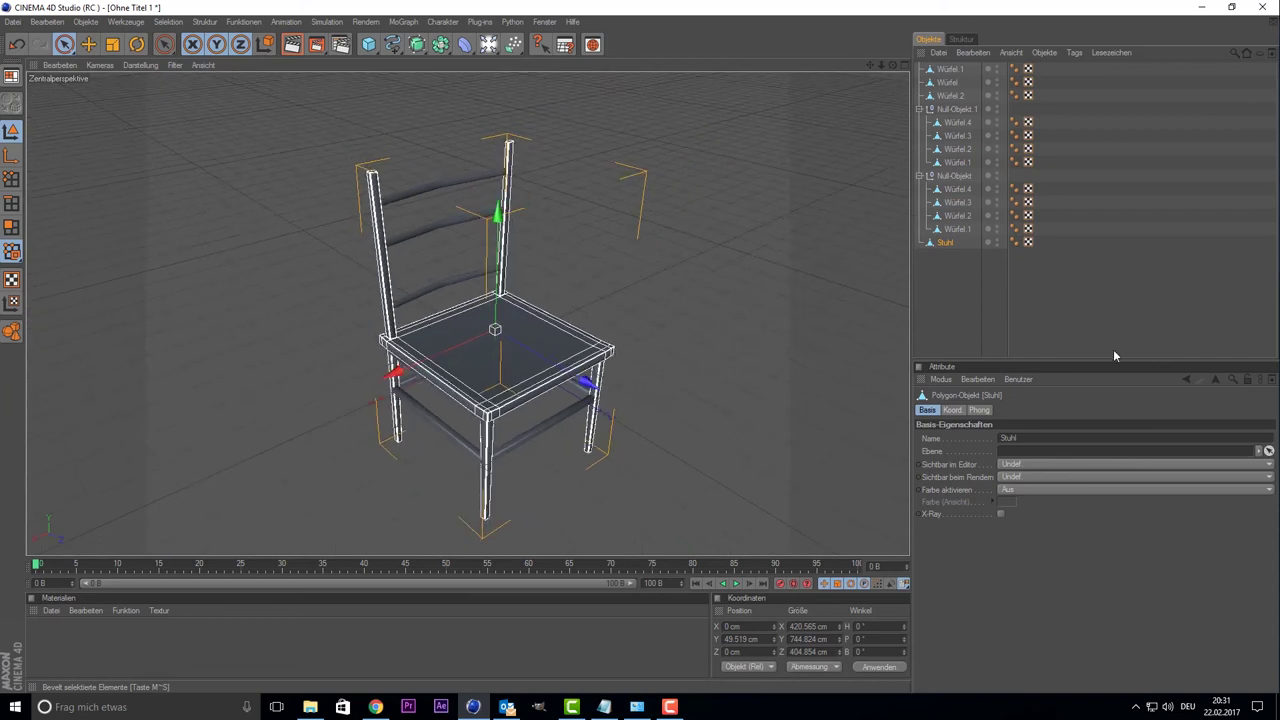
left_click(1090, 265)
scroll(597, 361, "up", 3)
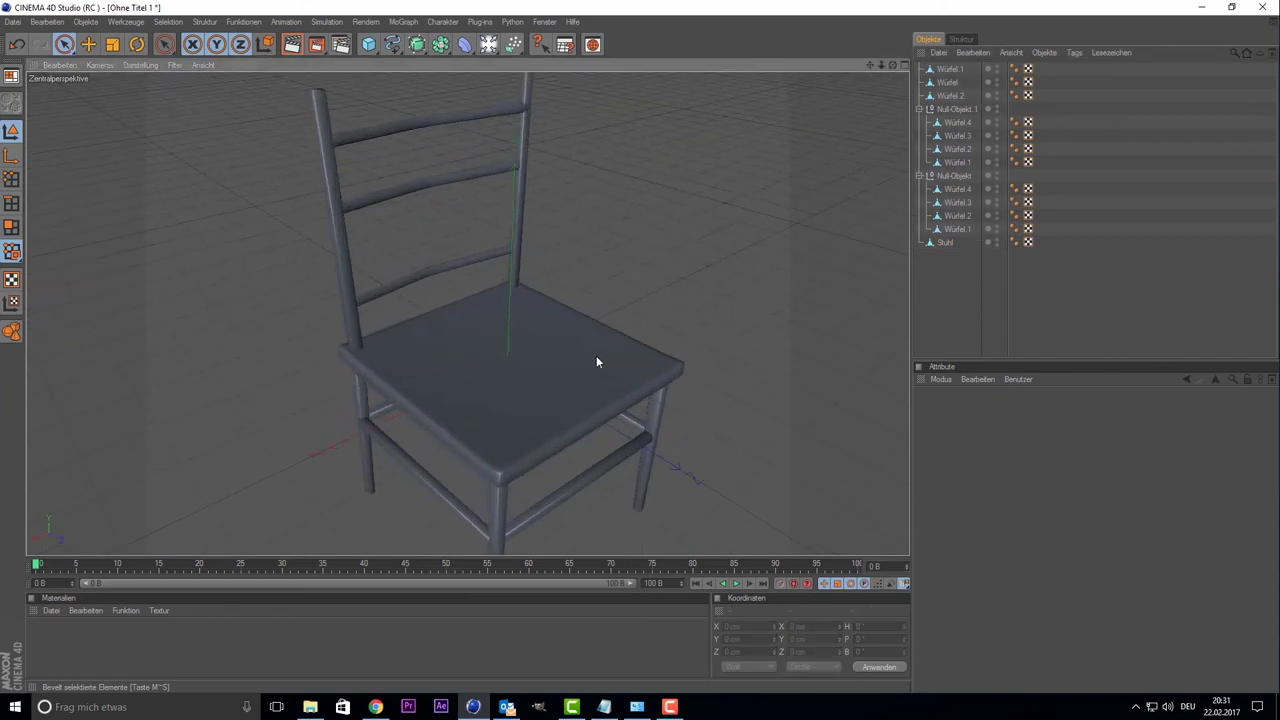
- Select the Stuhl chair object and flatten its cushioned seat top
left_click_drag(884, 66, 897, 64)
scroll(605, 360, "up", 3)
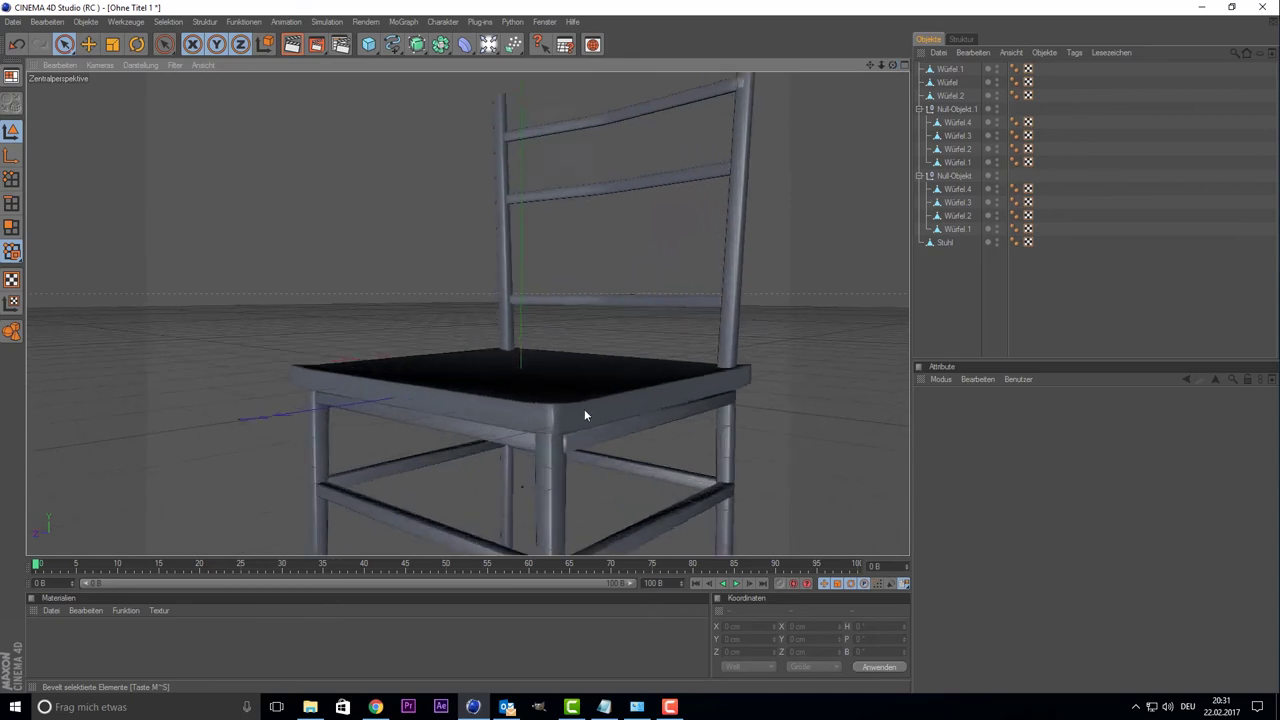
scroll(585, 414, "up", 2)
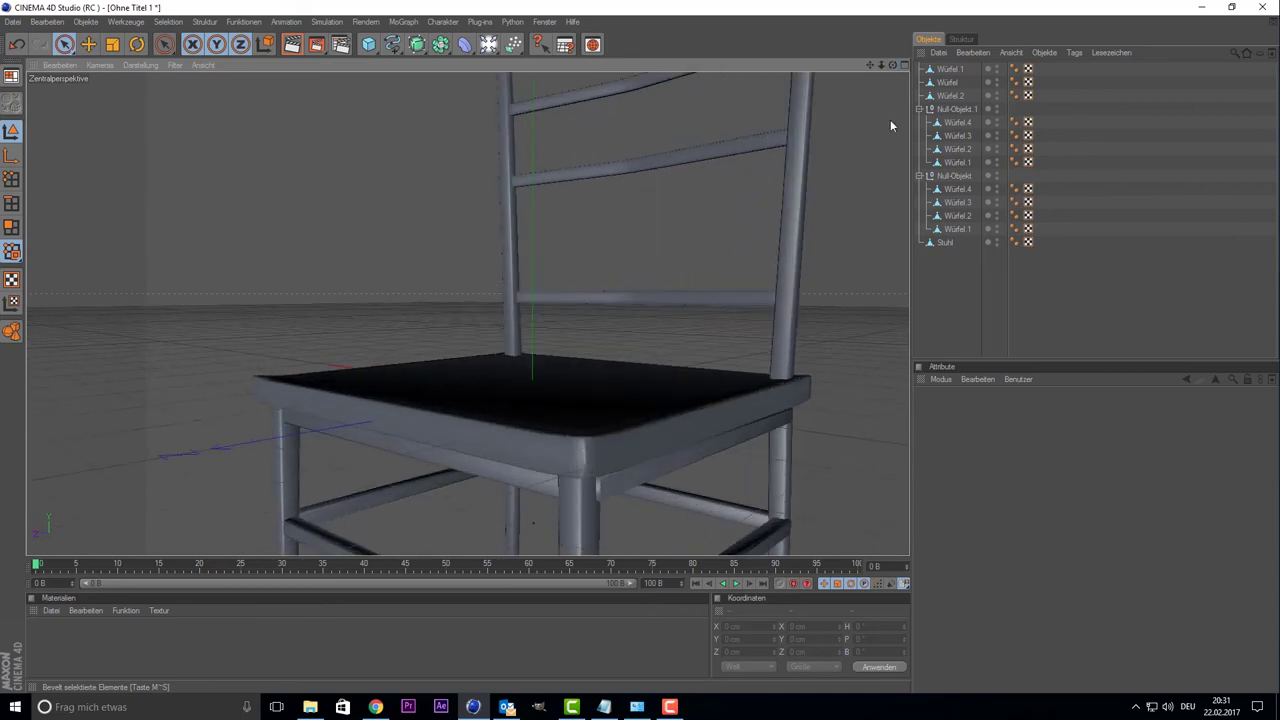
left_click_drag(893, 66, 893, 66)
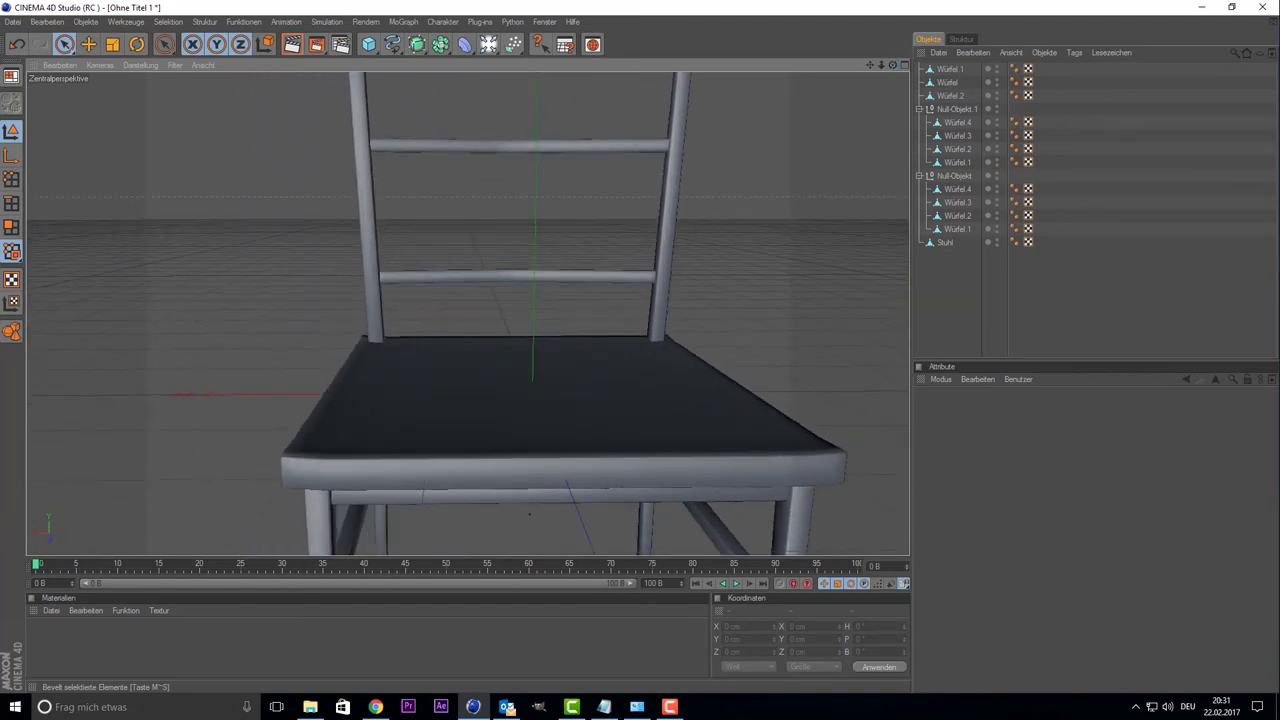
left_click(671, 371)
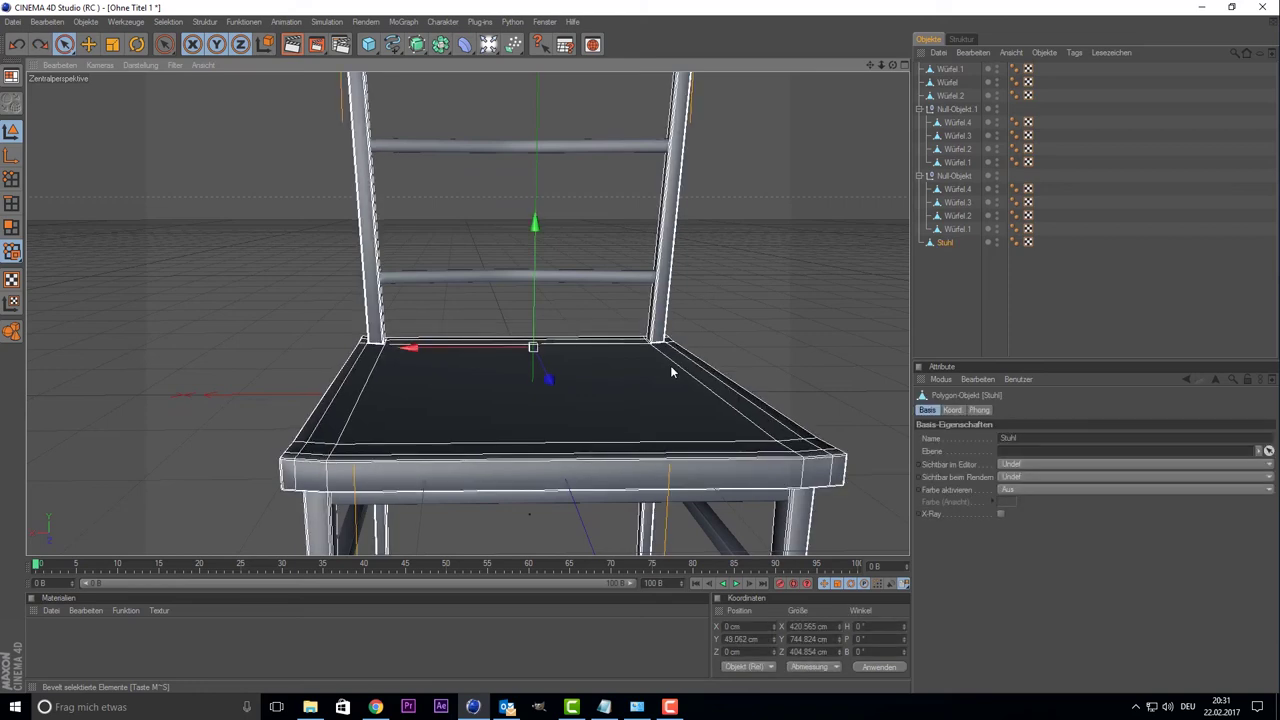
left_click_drag(671, 371, 665, 397)
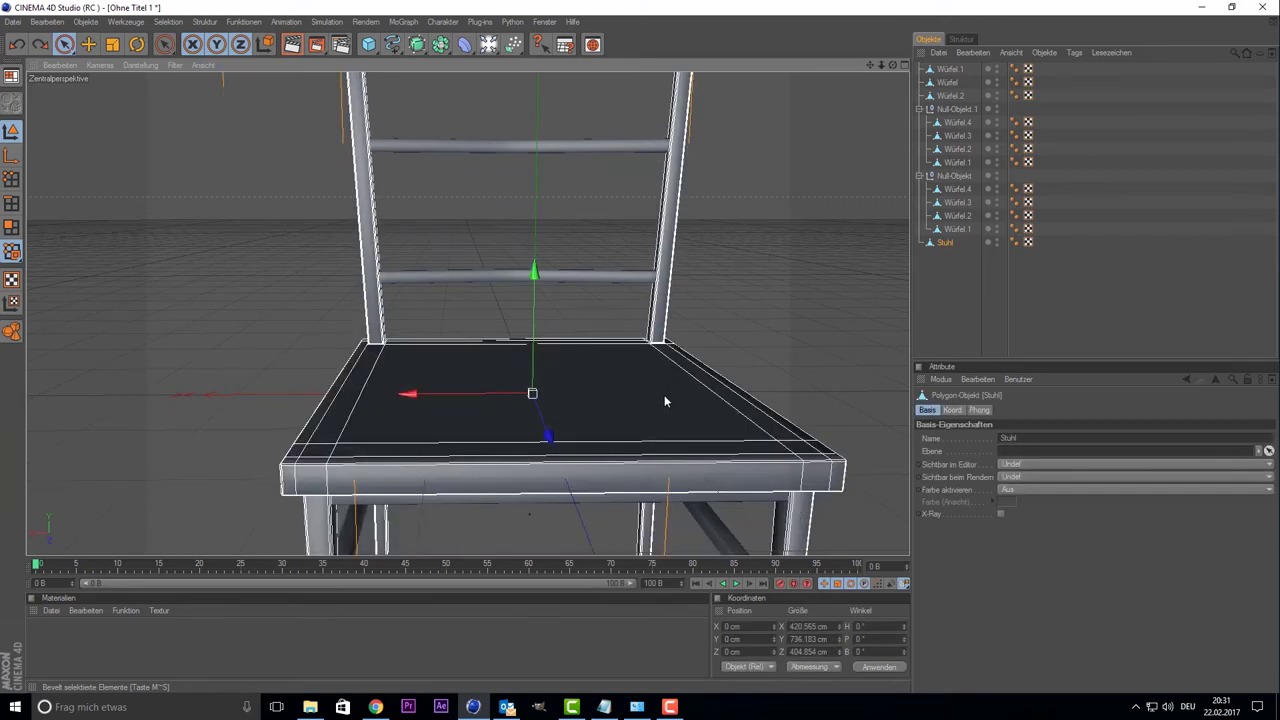
- In polygon mode, try pulling the seat down with 91% soft selection strength, then undo it
left_click(11, 228)
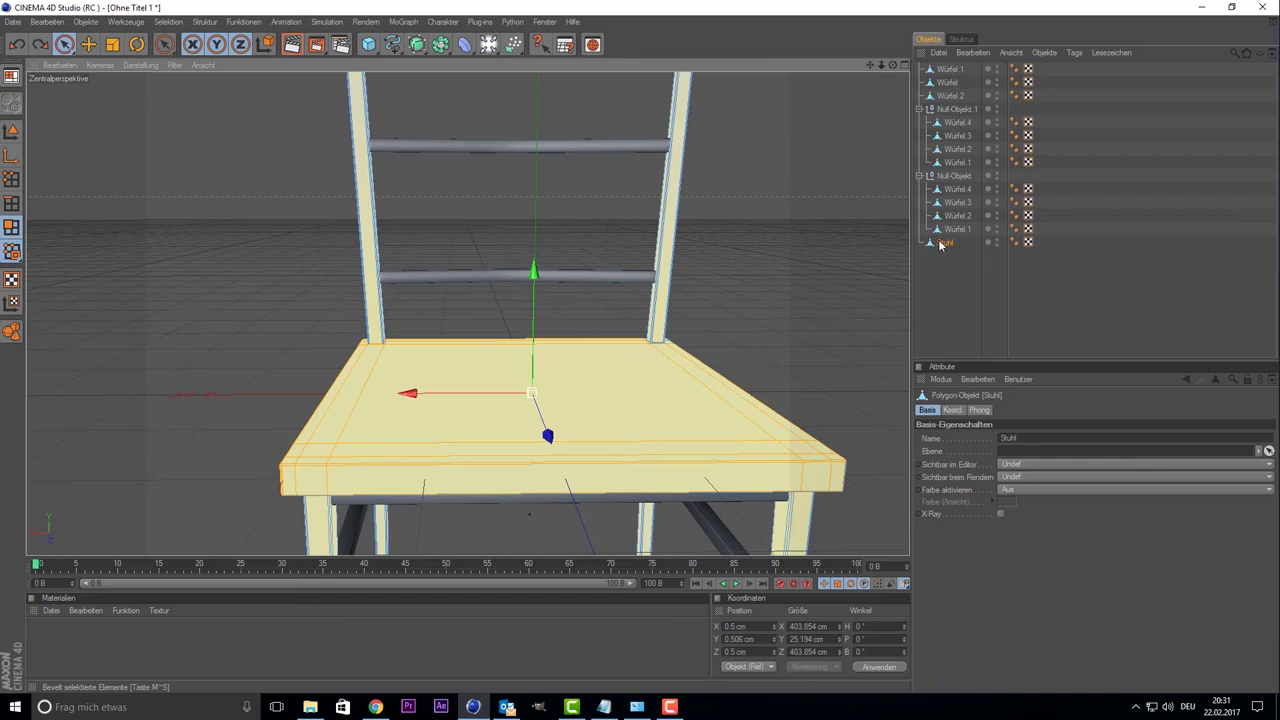
left_click(66, 46)
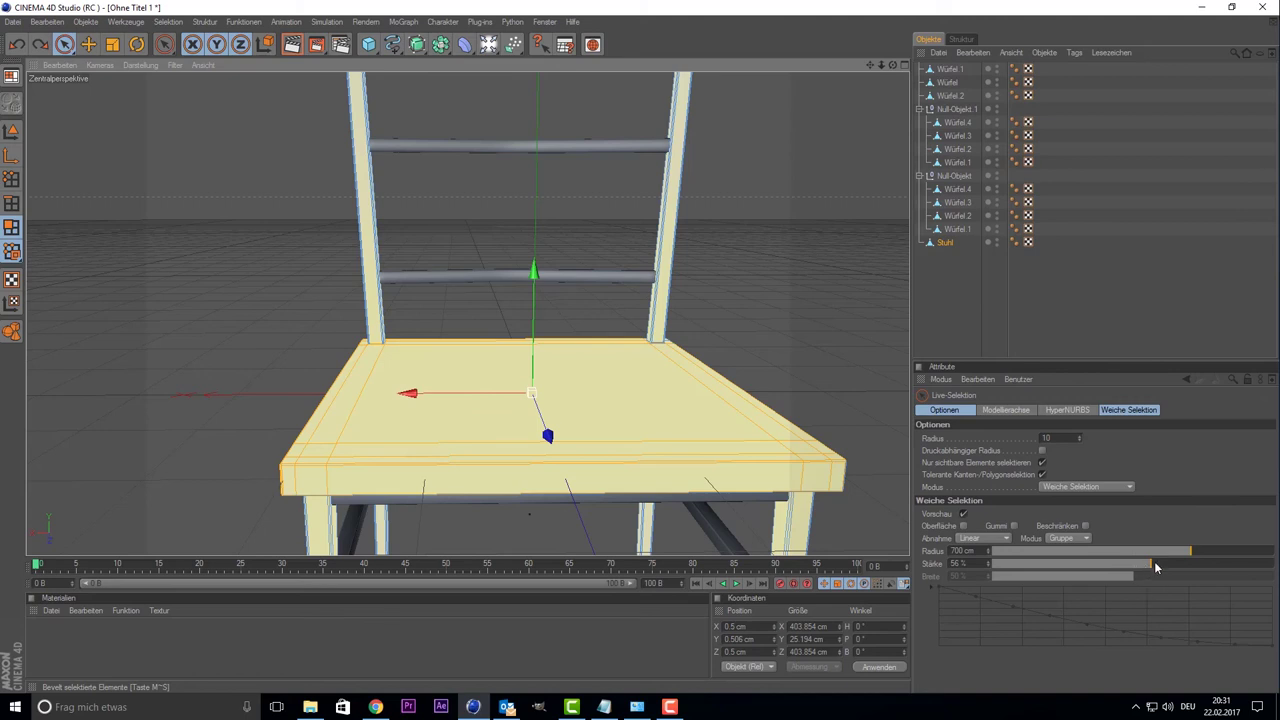
left_click_drag(1155, 564, 1250, 564)
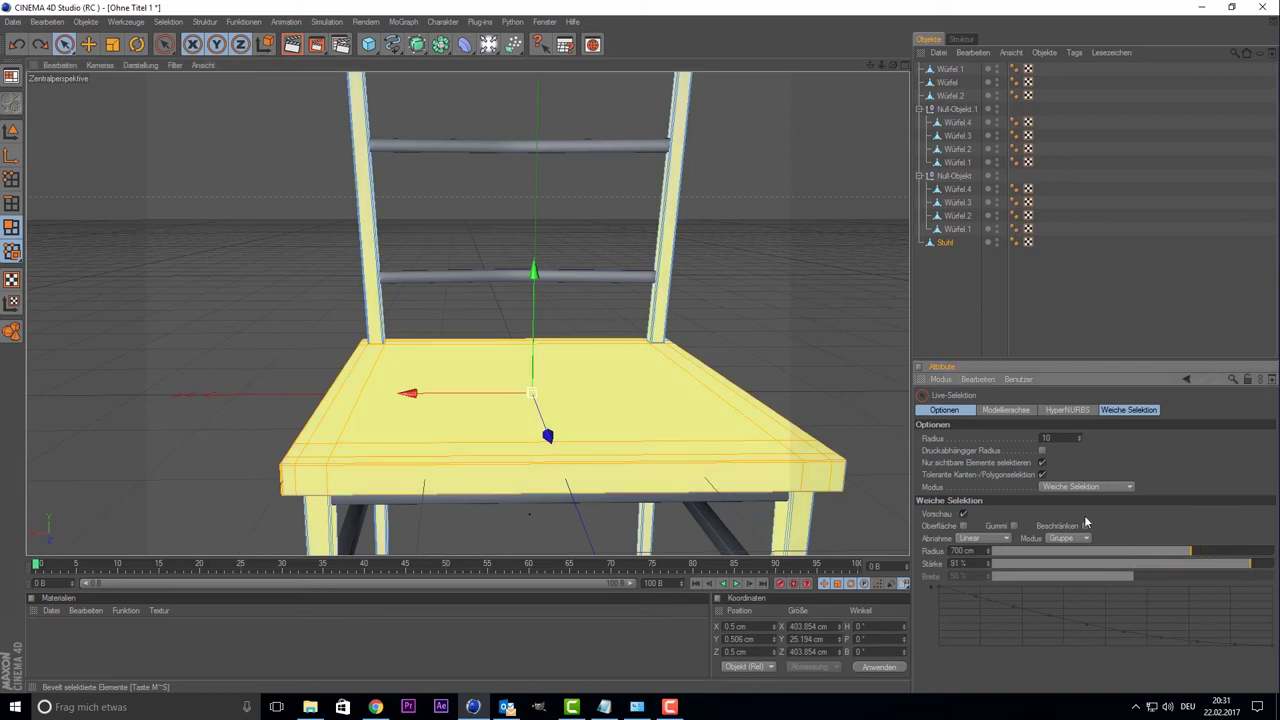
left_click_drag(533, 272, 532, 366)
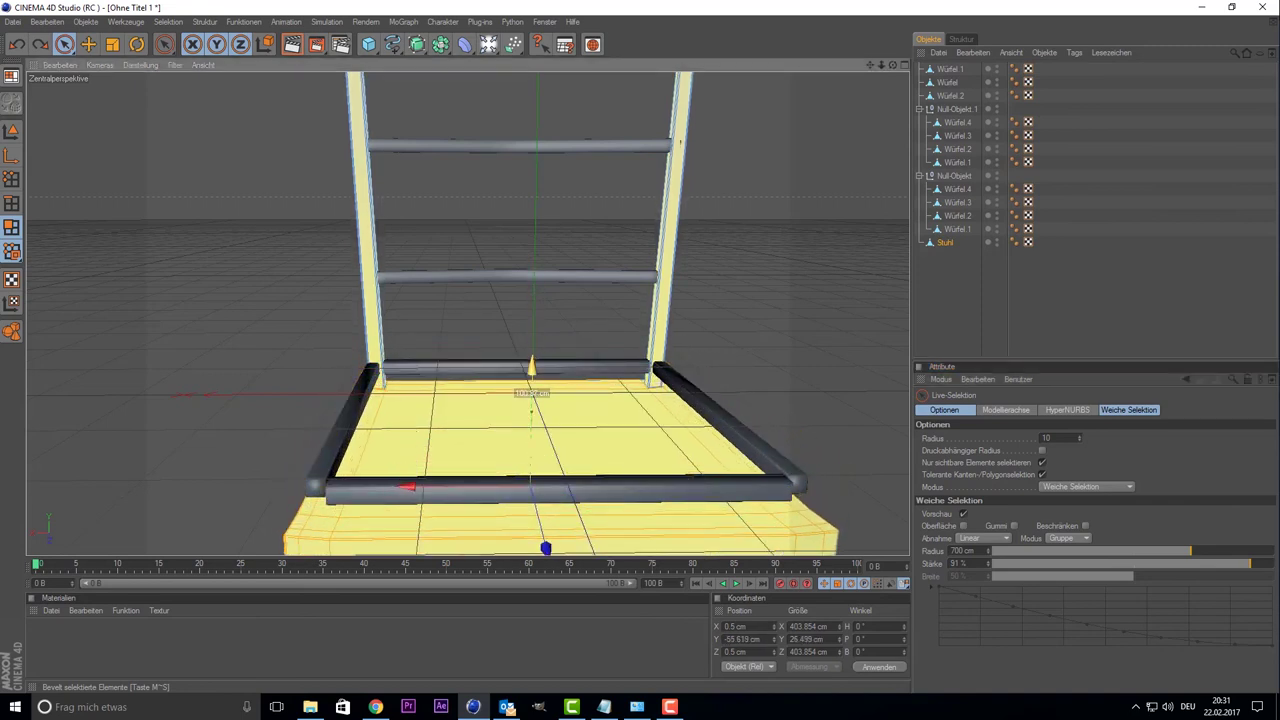
key("ctrl+z")
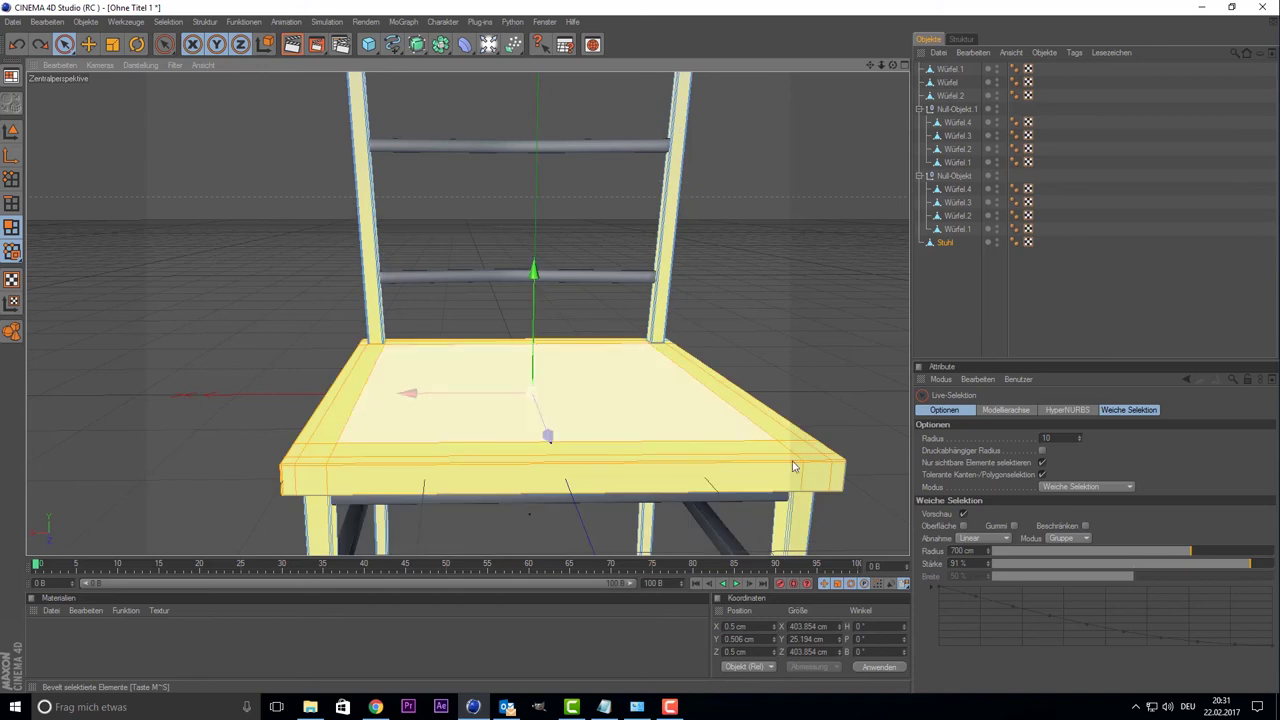
- Retune soft selection strength to 82% and sink the seat surface far downward
mouse_move(1204, 564)
left_mouse_down()
mouse_move(1139, 563)
mouse_move(1276, 551)
left_mouse_up()
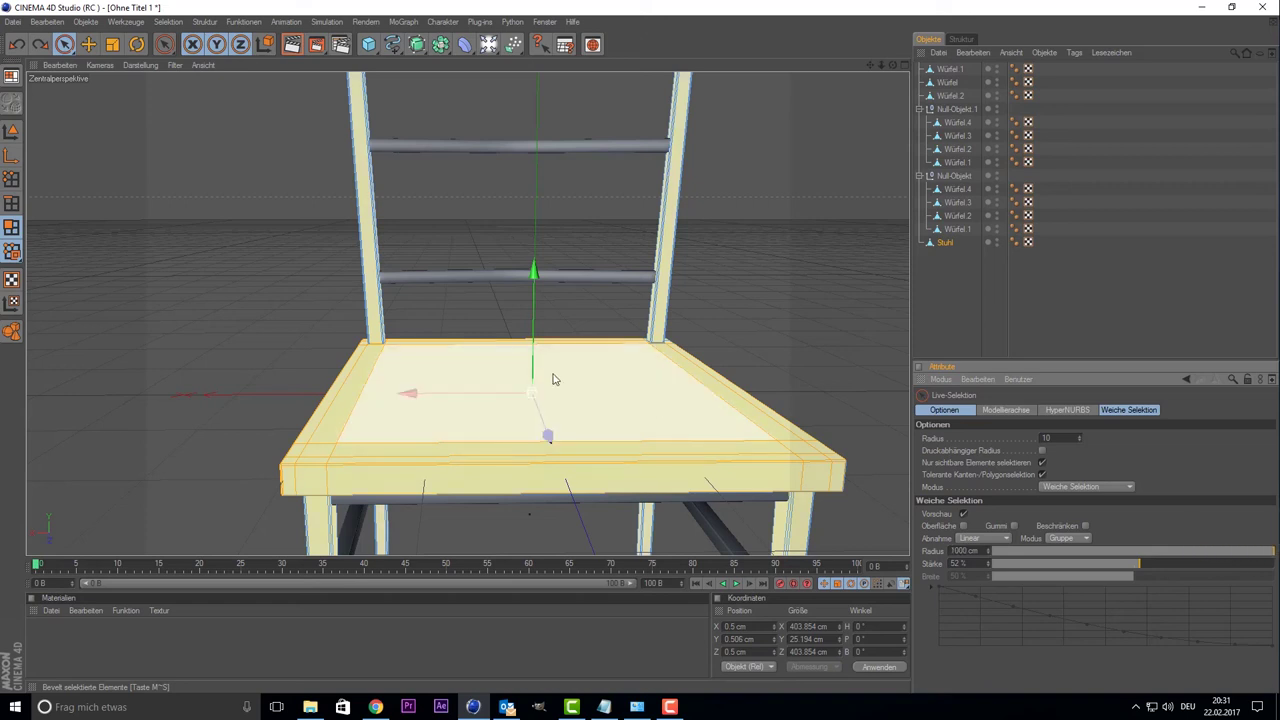
left_click_drag(533, 270, 531, 446)
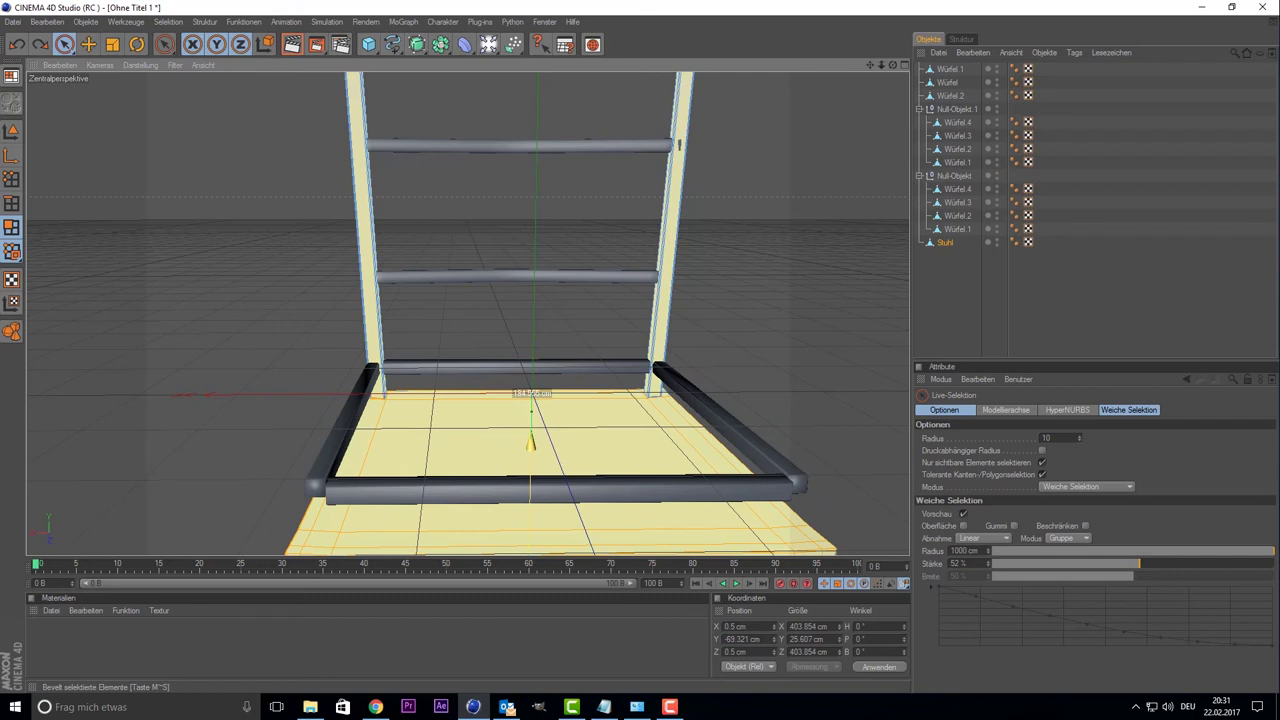
key("ctrl+z")
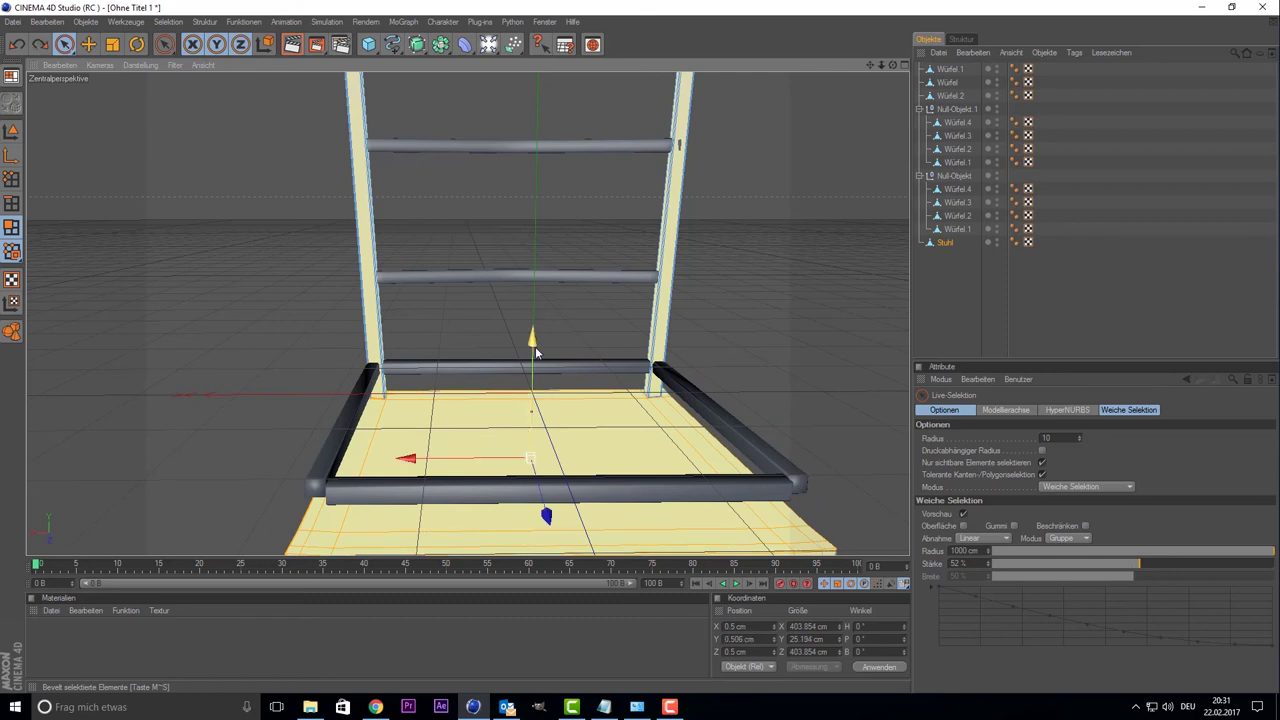
left_click_drag(1148, 560, 1224, 564)
scroll(844, 344, "down", 2)
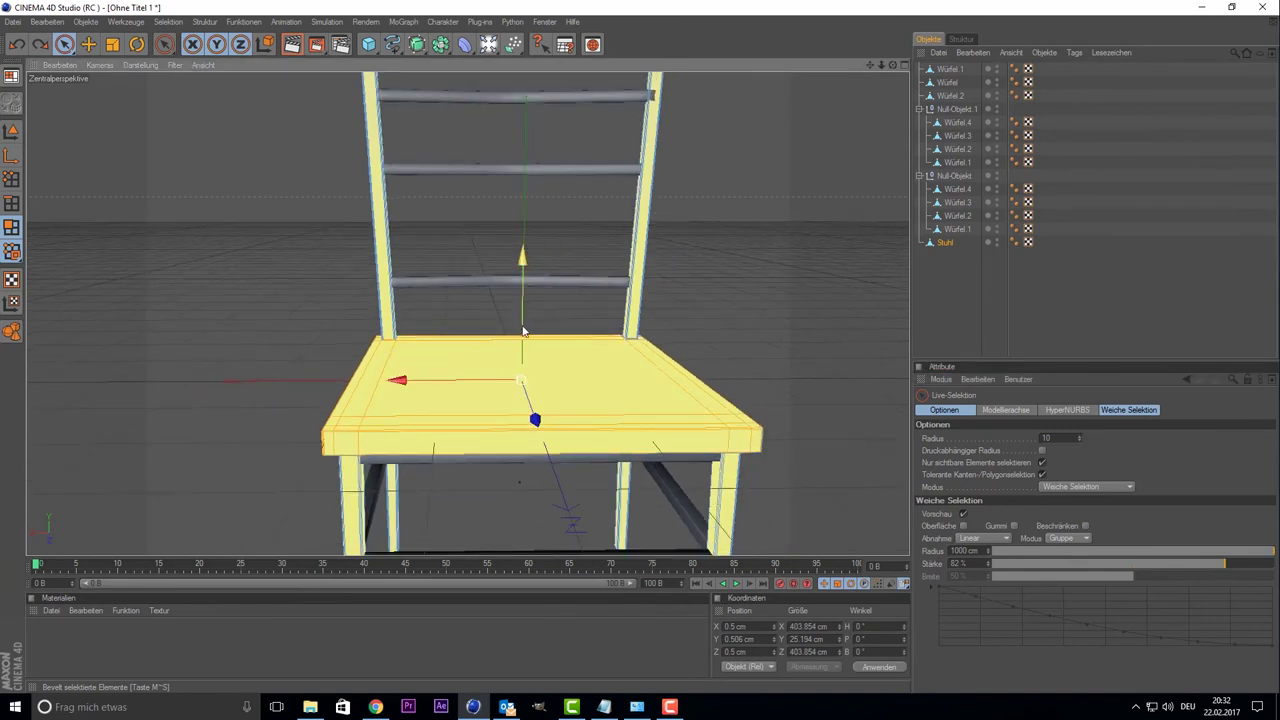
left_click_drag(522, 330, 521, 387)
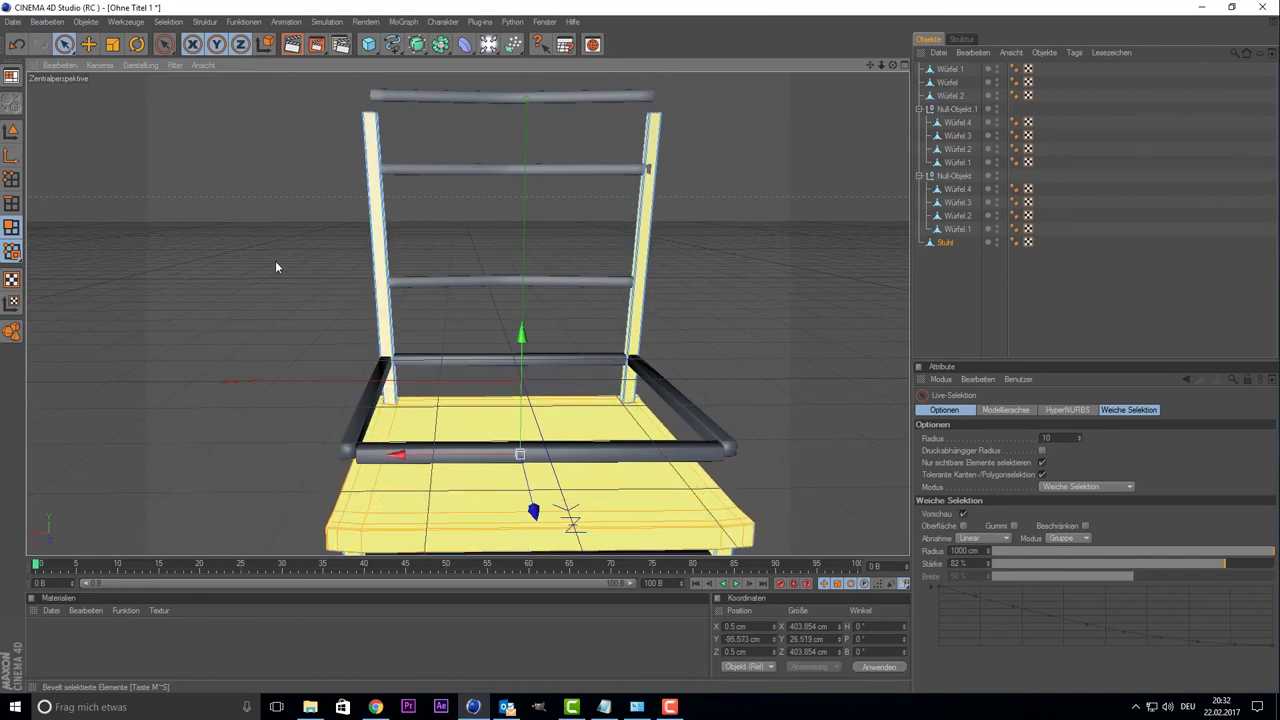
- Back in object mode, lift the whole chair upward
left_click(10, 133)
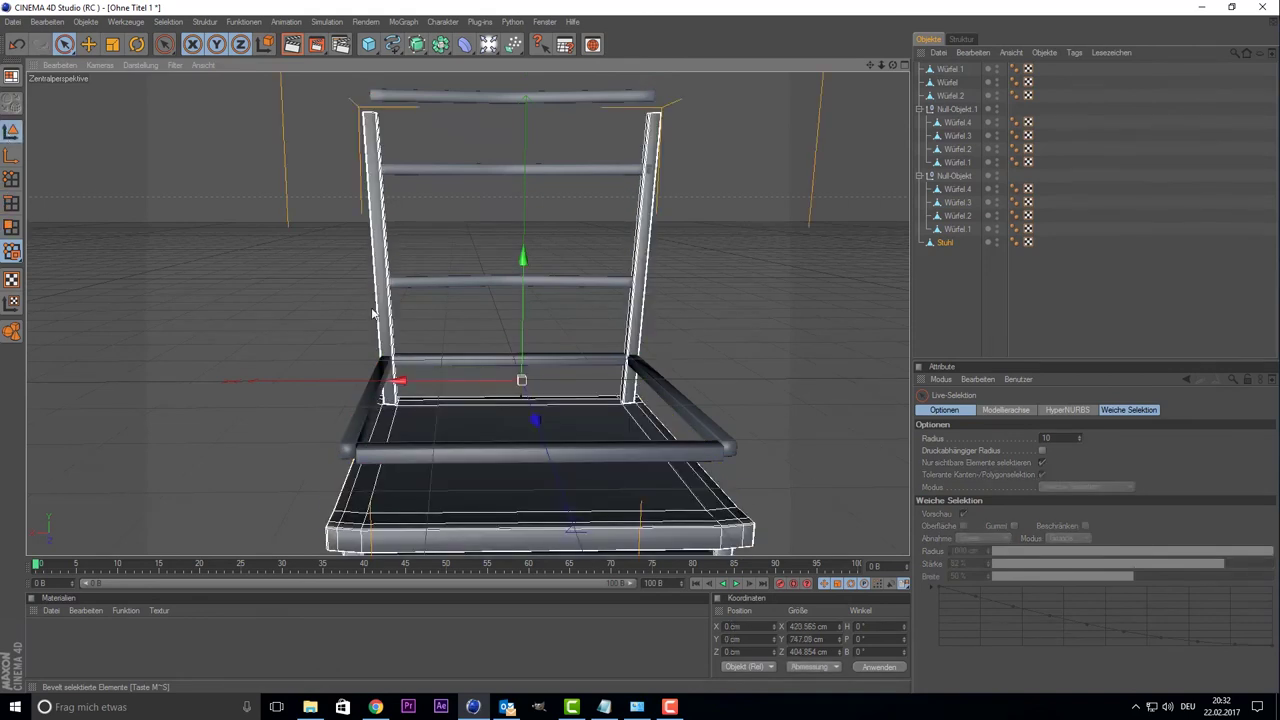
scroll(480, 340, "down", 2)
left_click_drag(513, 250, 514, 180)
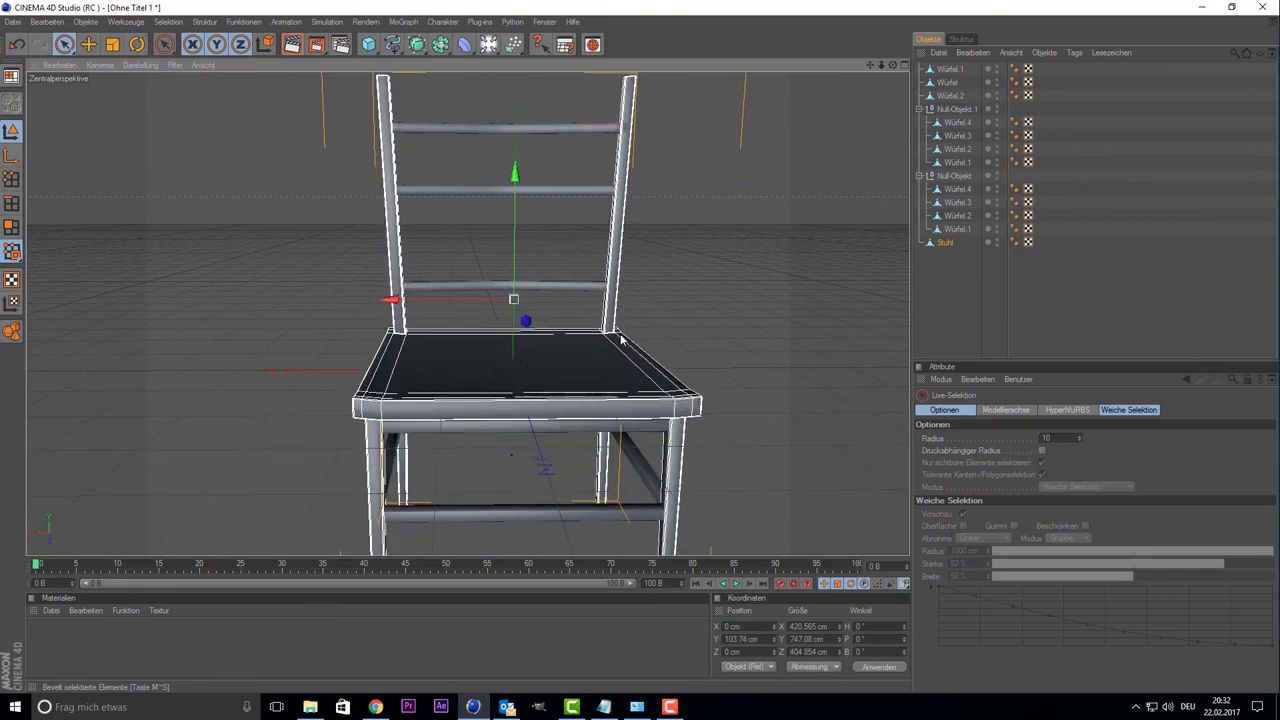
- In the maximised Front view, nudge the lower crossbar slightly up and then down
middle_click(635, 295)
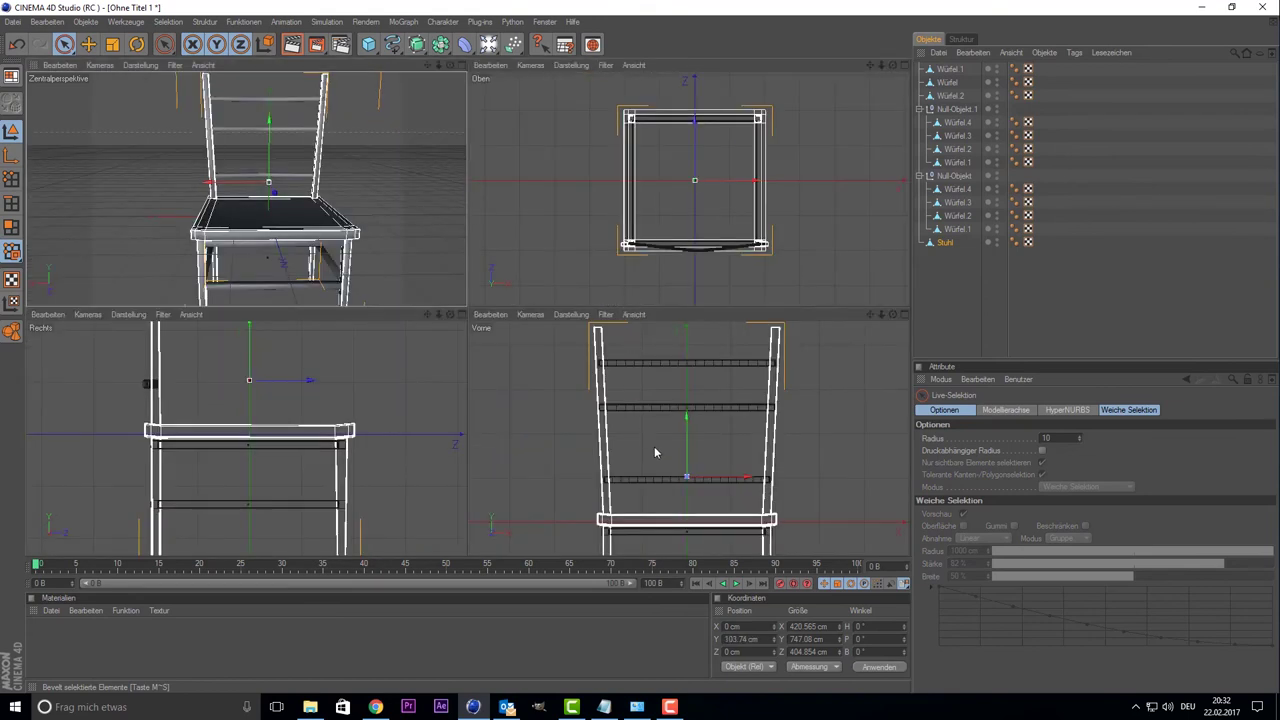
middle_click(640, 364)
scroll(643, 354, "up", 3)
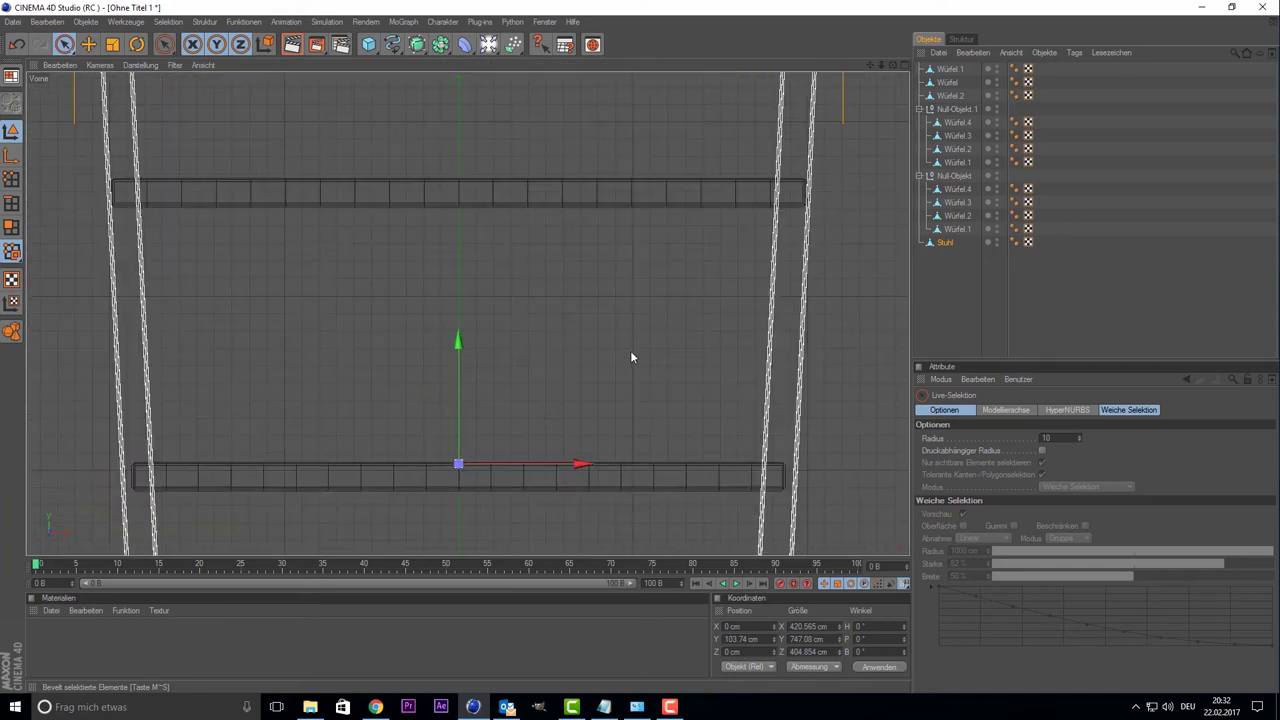
scroll(630, 350, "up", 3)
left_click_drag(869, 62, 885, 35)
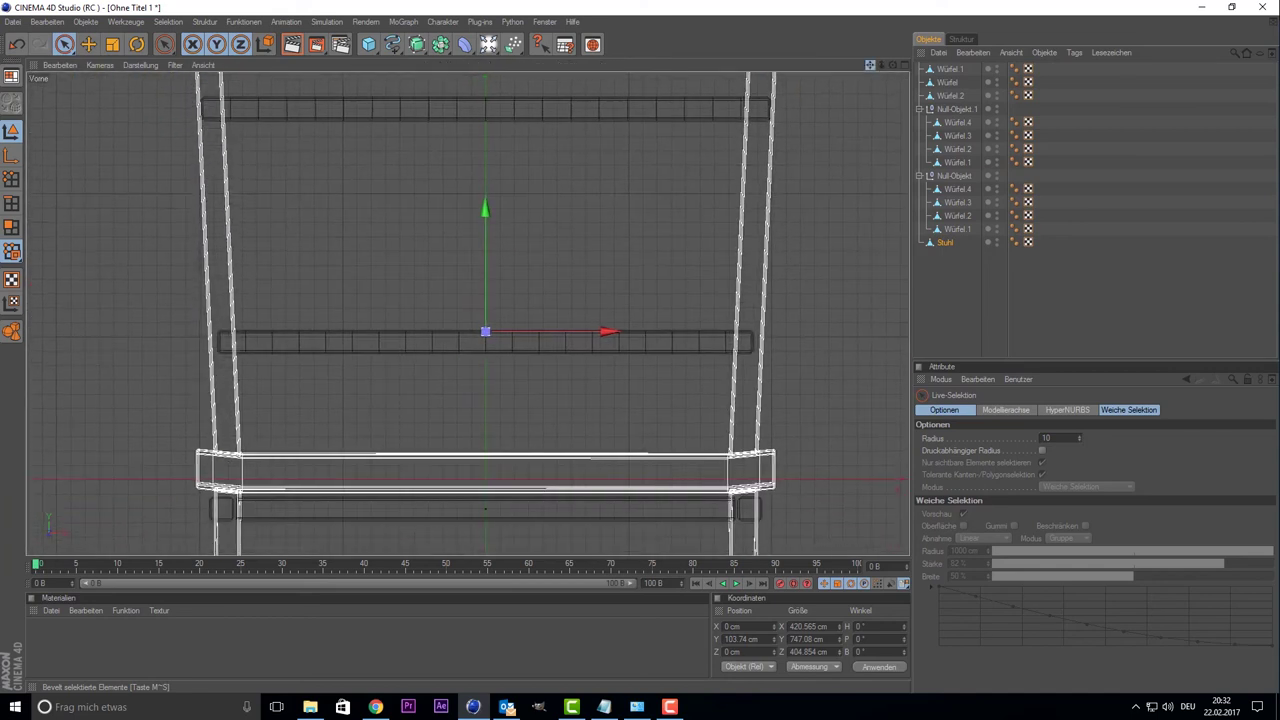
left_click_drag(480, 216, 480, 219)
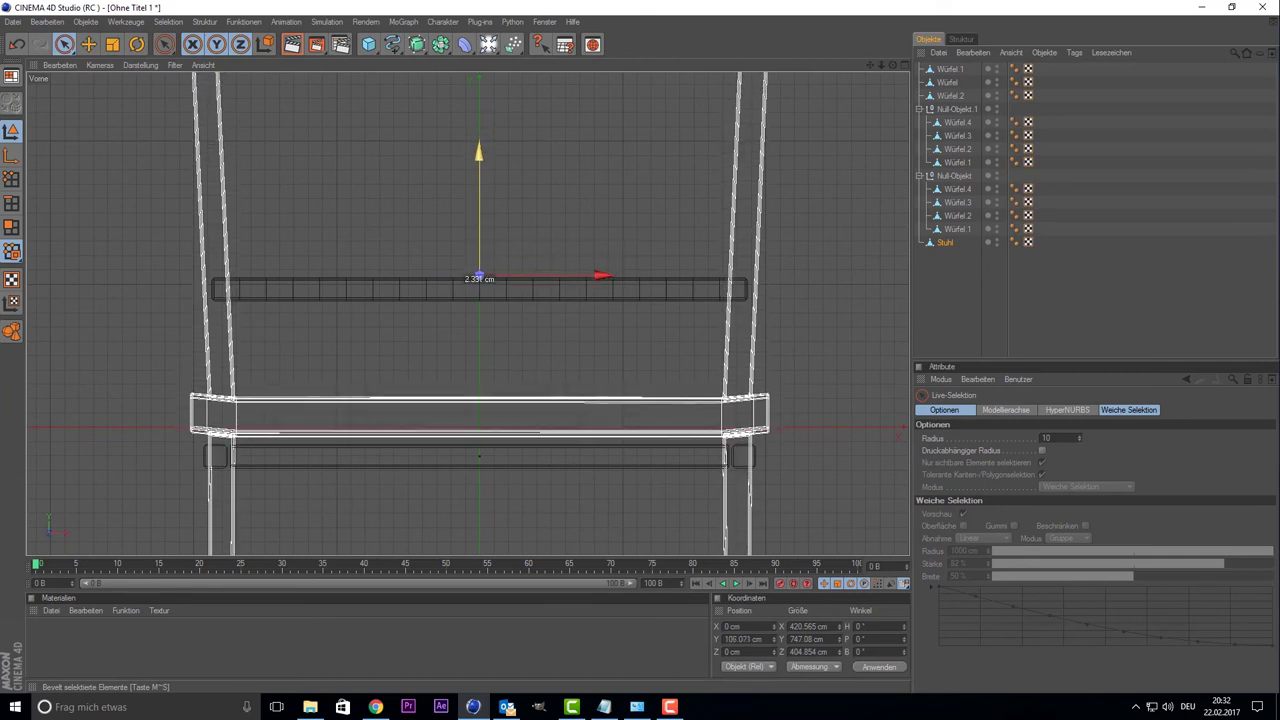
left_click_drag(480, 279, 480, 283)
- Return to the perspective view, undo the crossbar moves, and deselect the chair
middle_click(396, 225)
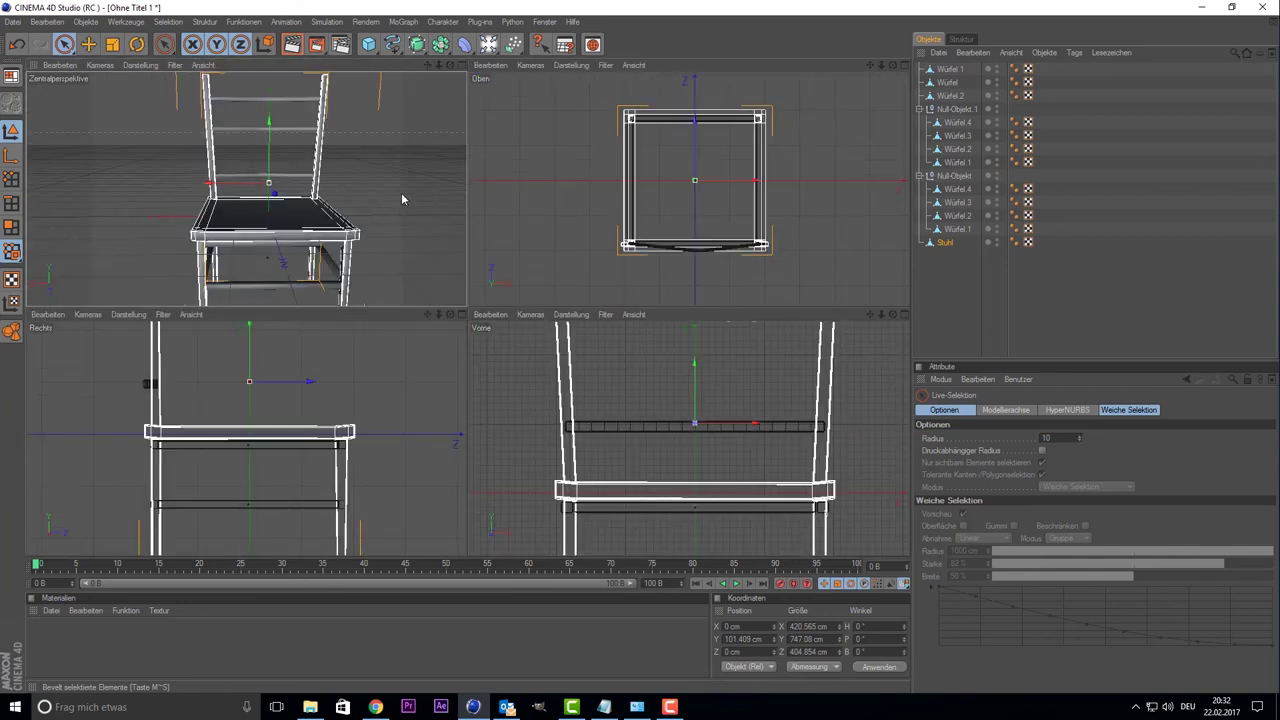
middle_click(401, 194)
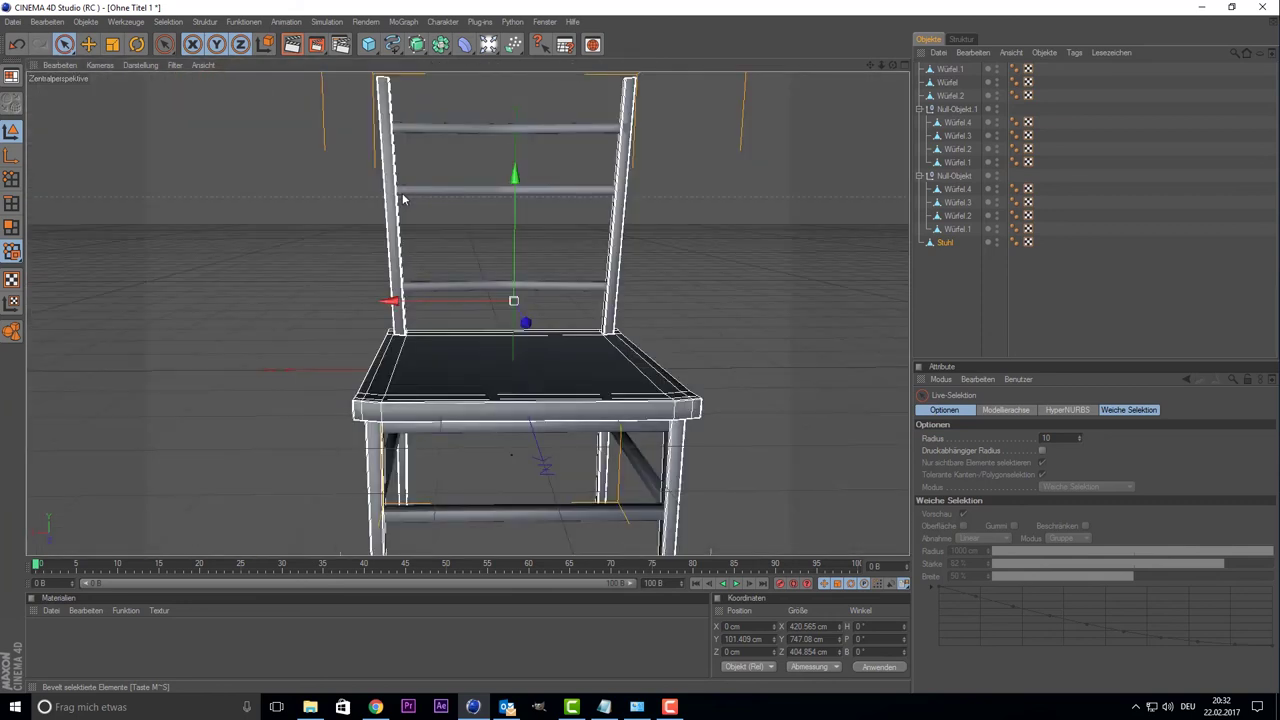
key("ctrl+z")
key("ctrl+z")
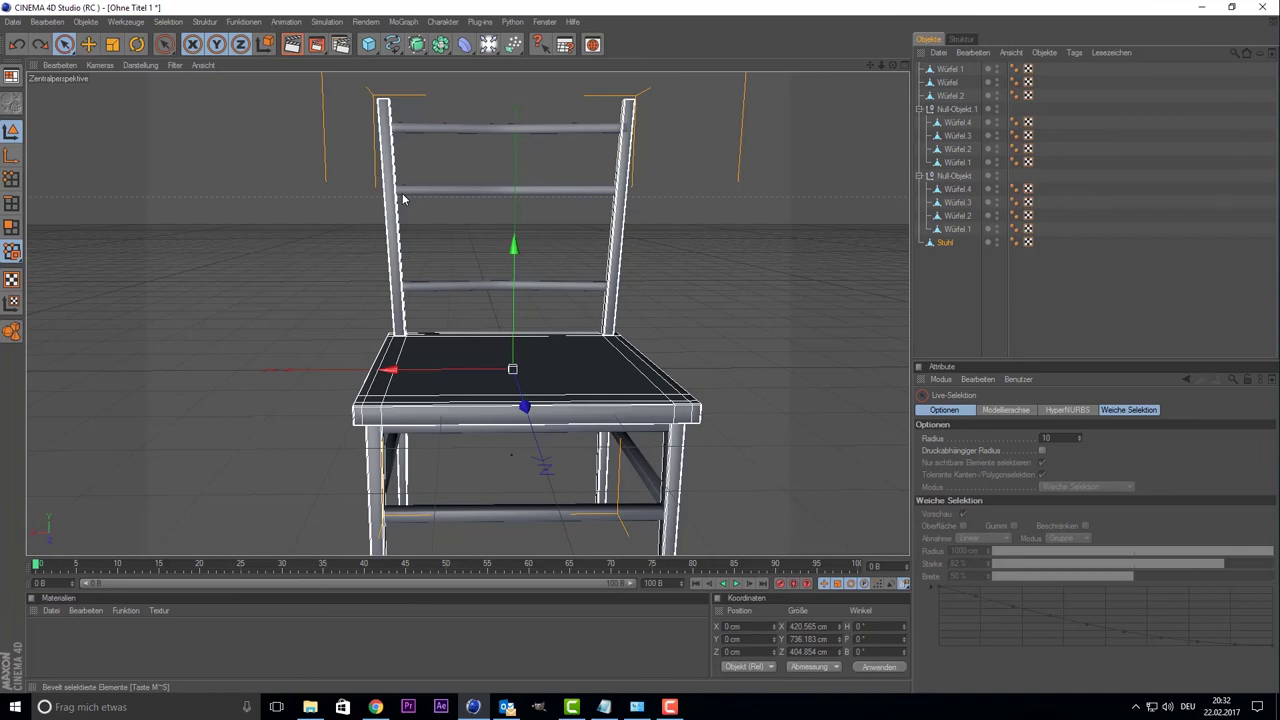
left_click(450, 395)
left_click(974, 289)
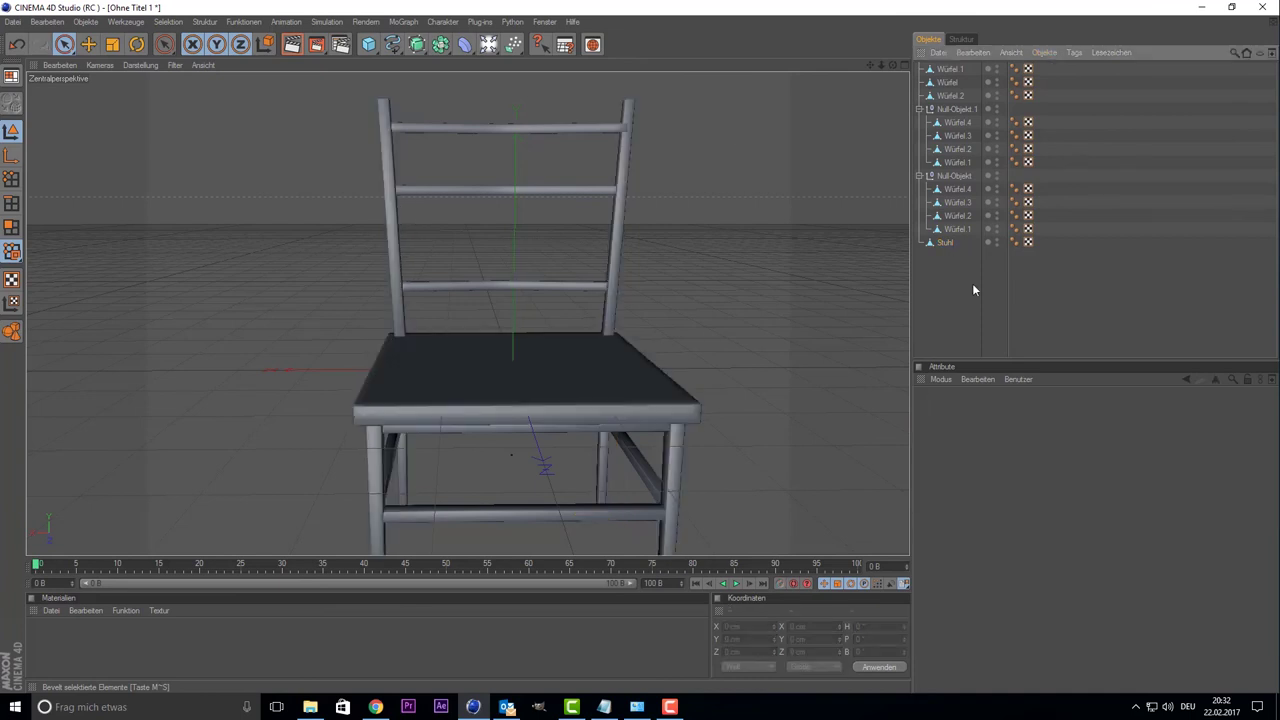
scroll(700, 280, "down", 3)
scroll(580, 330, "up", 2)
scroll(551, 356, "down", 2)
scroll(656, 238, "down", 2)
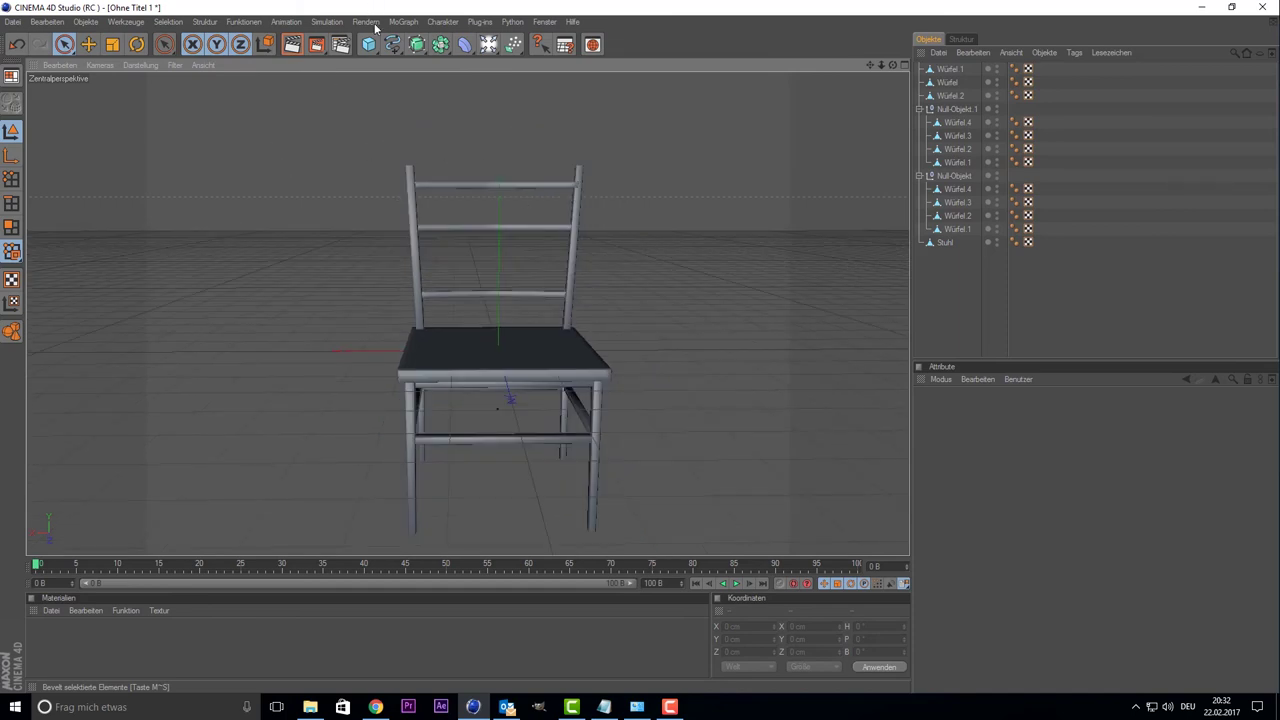
- Add a new cube, flatten its height, and raise it onto the seat
left_click_drag(368, 44, 428, 72)
left_click(428, 67)
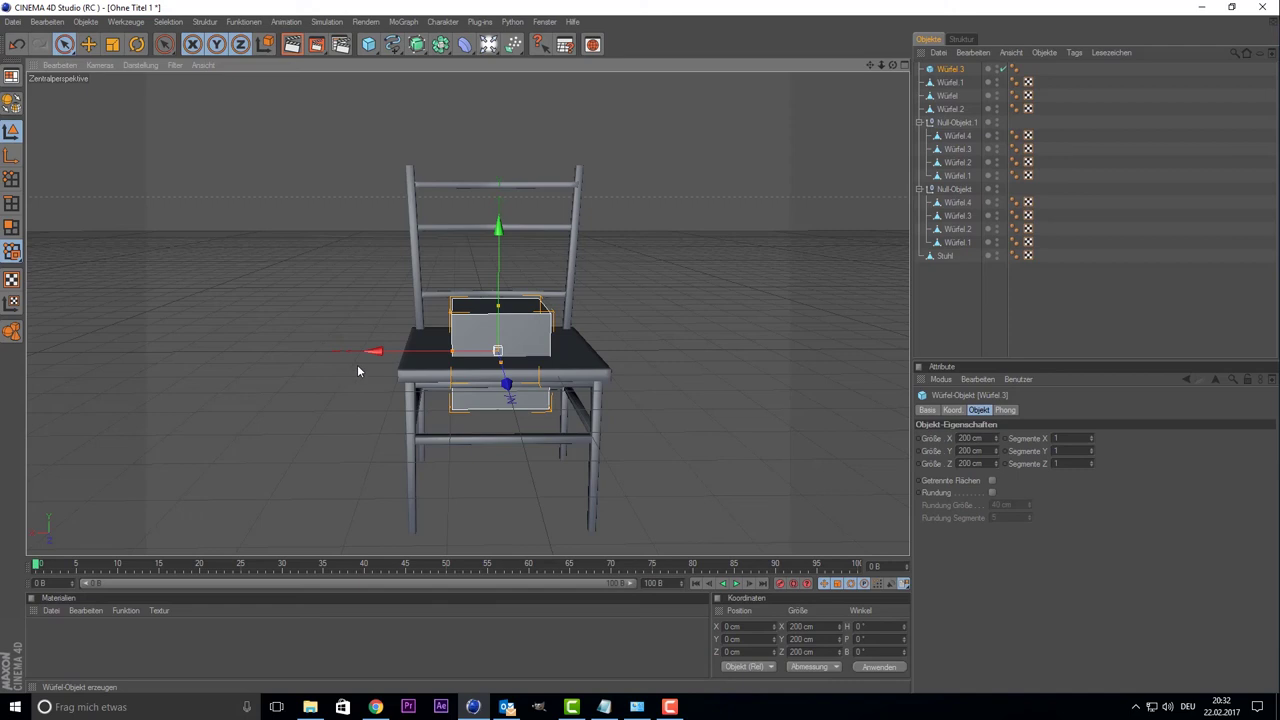
scroll(357, 371, "up", 2)
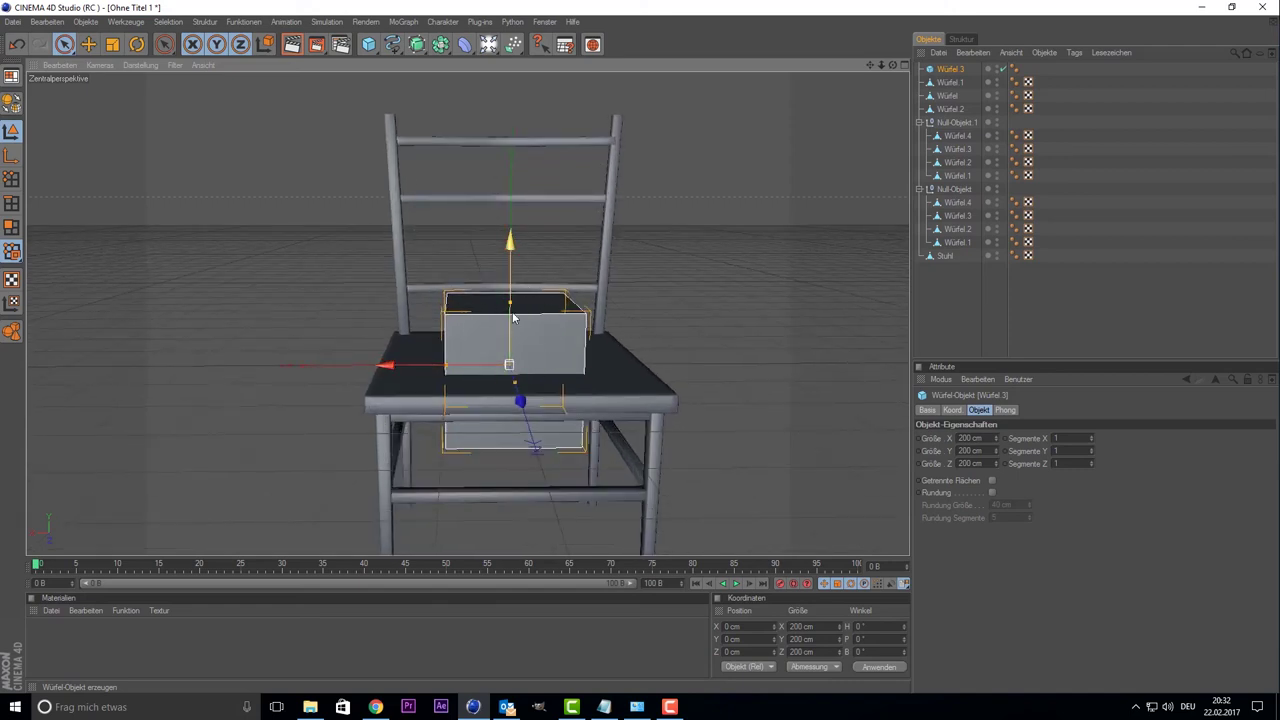
left_click_drag(510, 303, 513, 302)
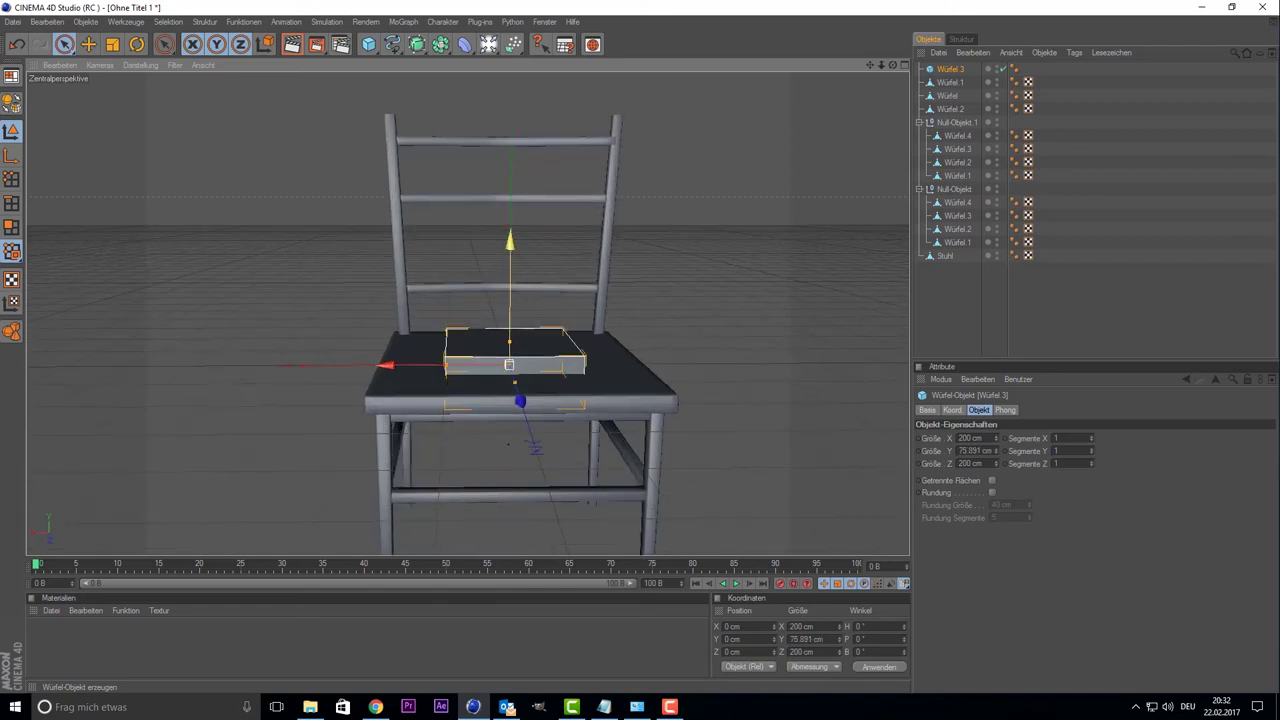
left_click_drag(509, 240, 509, 205)
left_click_drag(511, 296, 513, 349)
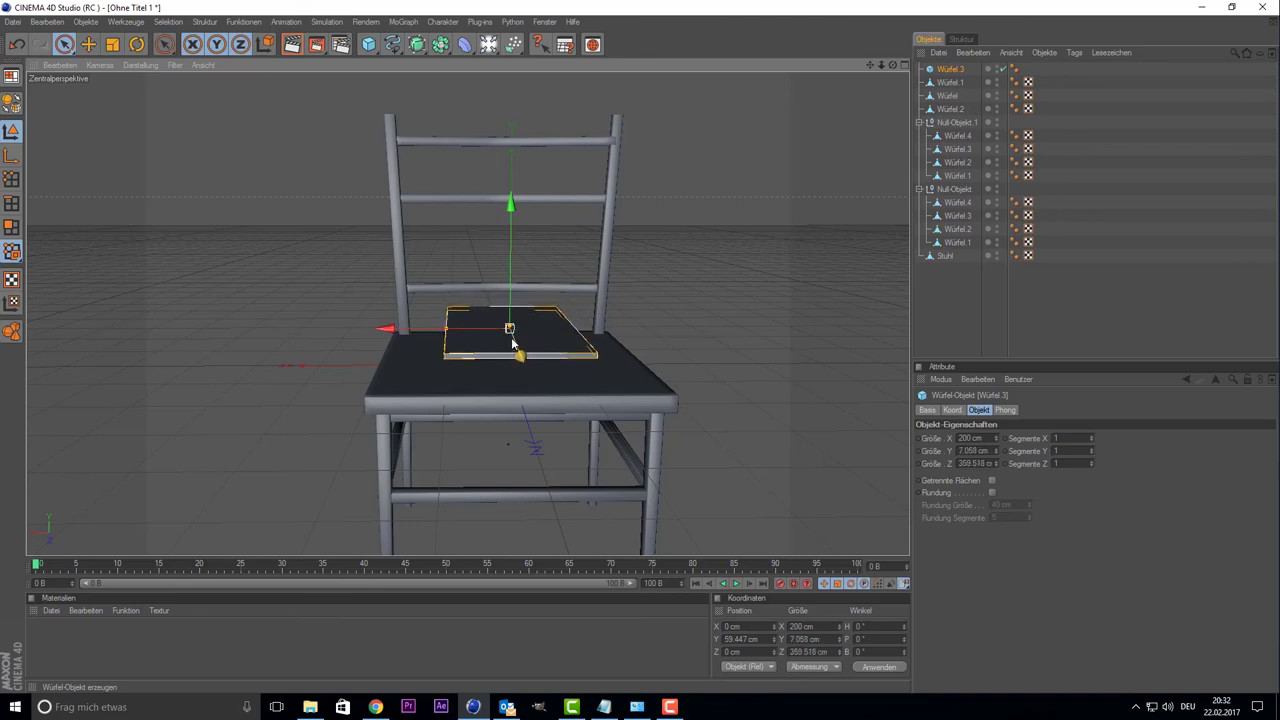
key("ctrl+z")
- Scale the flat box into a cushion thickness and move it to sit on the seat
left_click(113, 44)
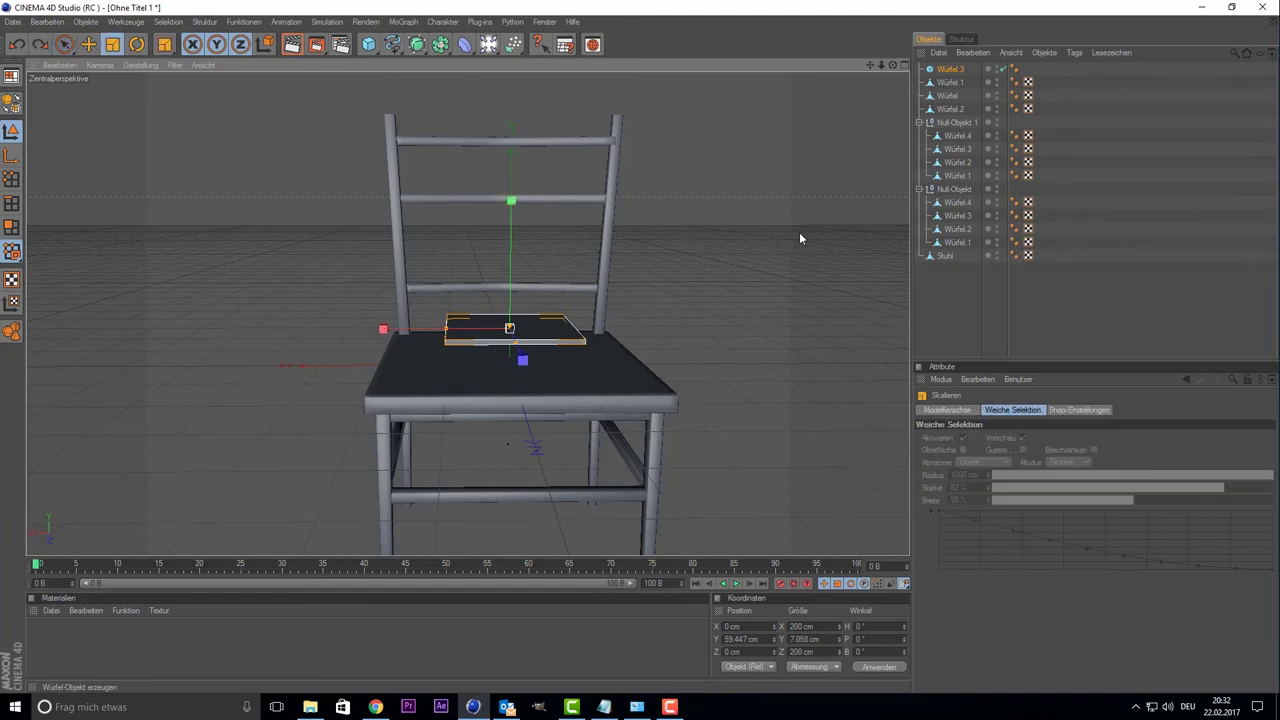
left_click_drag(895, 66, 850, 90)
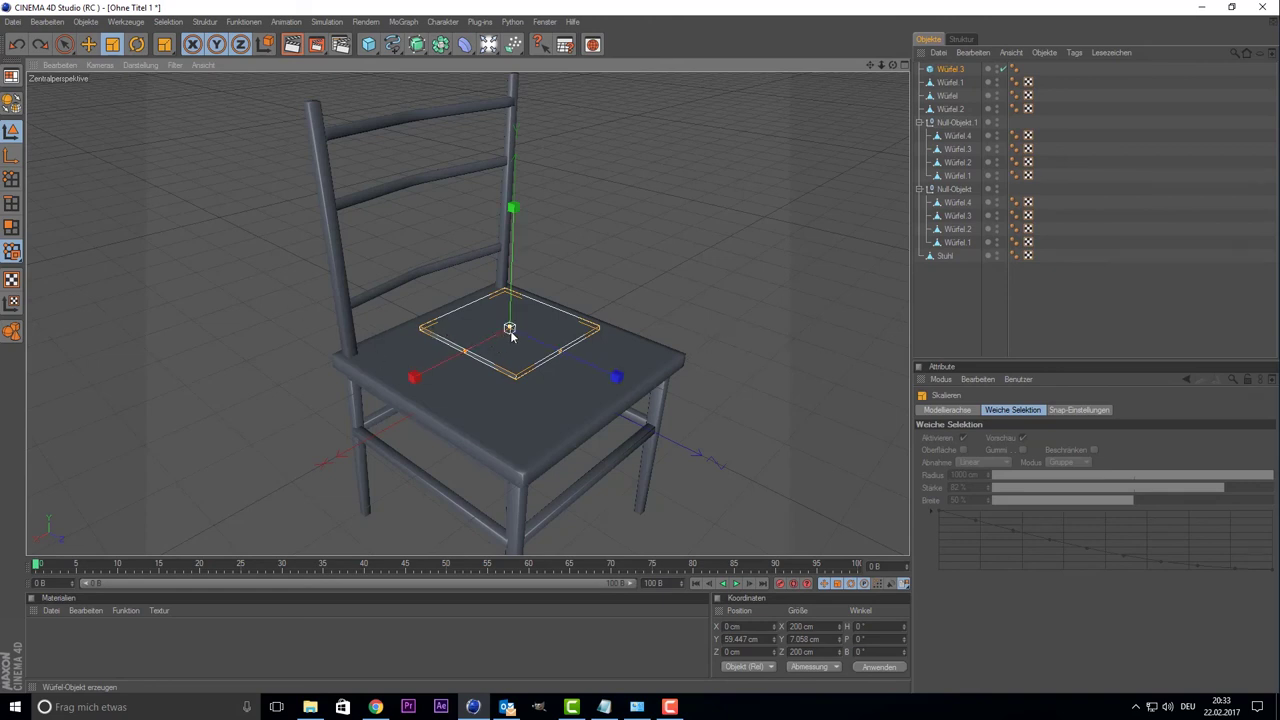
mouse_move(509, 328)
left_mouse_down()
mouse_move(510, 300)
mouse_move(509, 334)
left_mouse_up()
key("space")
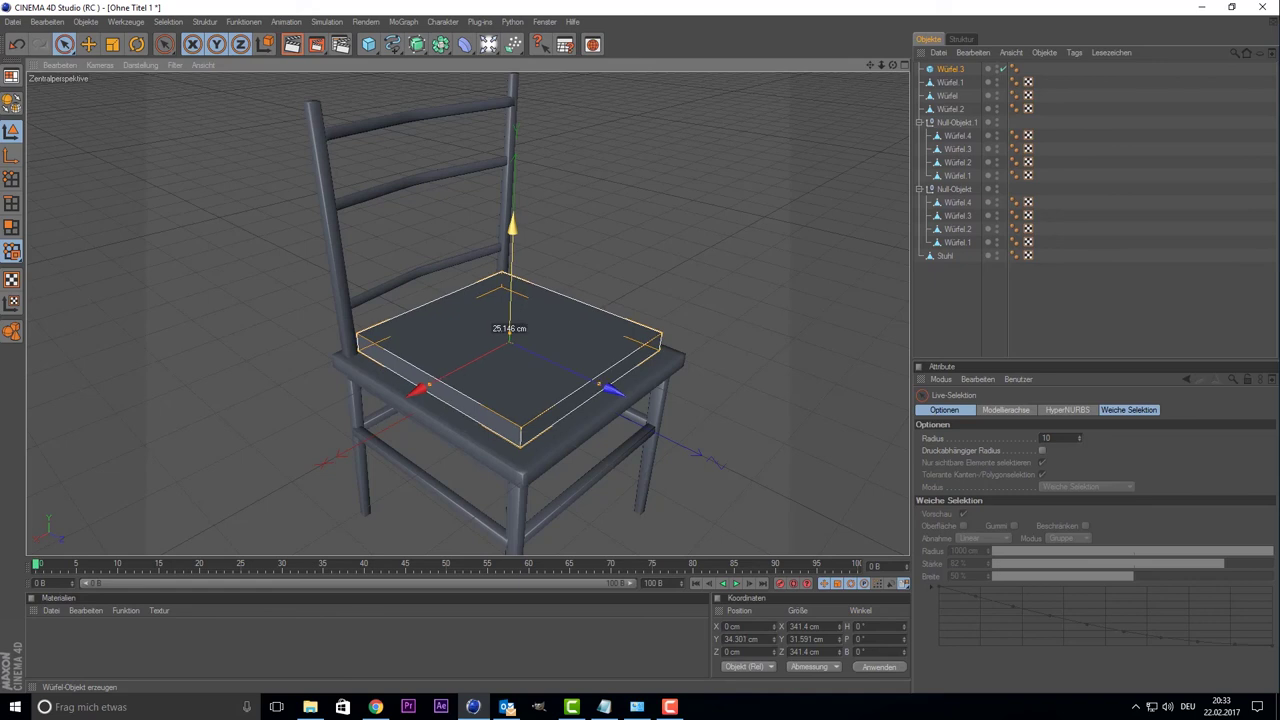
left_click_drag(509, 330, 562, 290)
- Set the Würfel.3 cushion's segments to 30 along X and 20 along Z
left_click(562, 290)
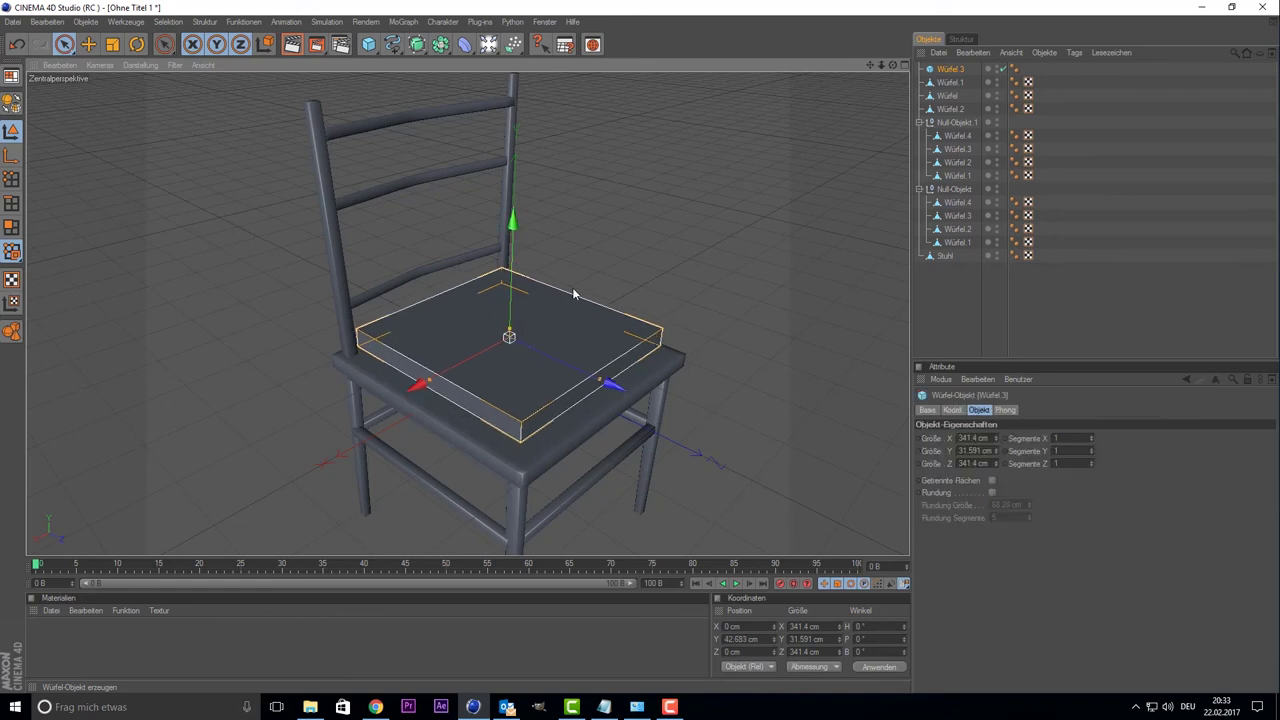
scroll(642, 313, "up", 2)
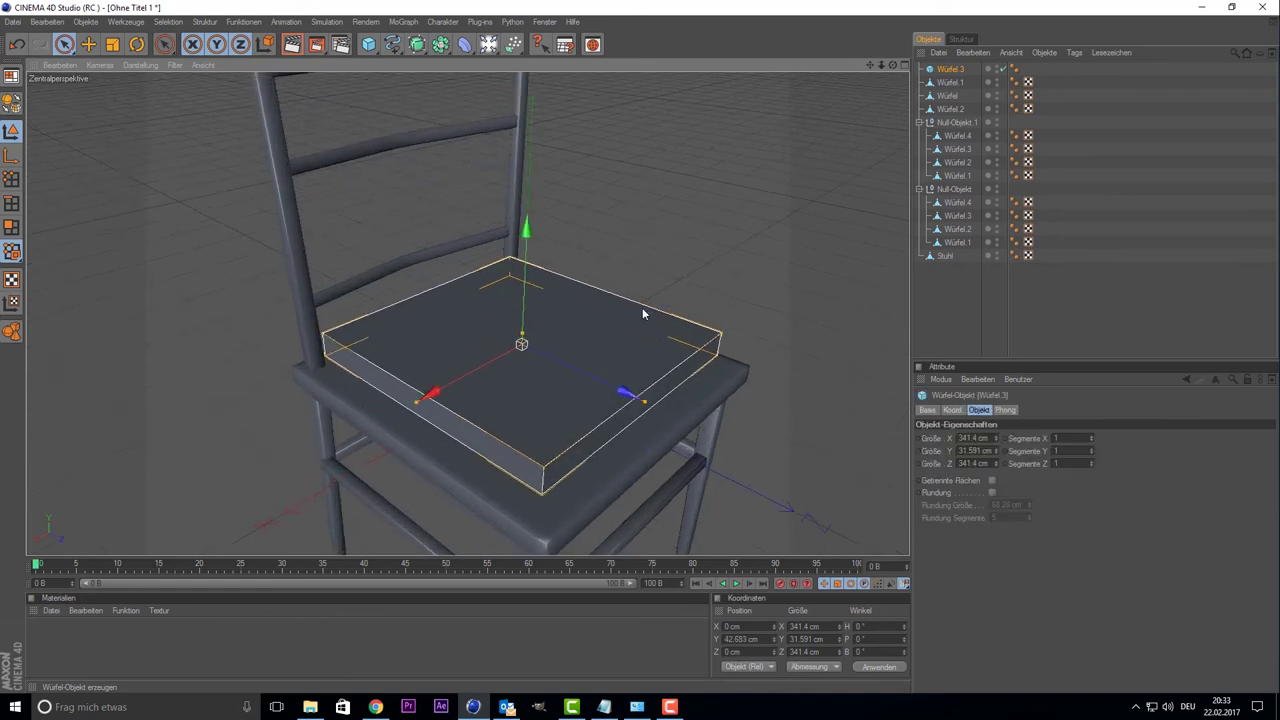
left_click(1073, 437)
type("20")
key("Return")
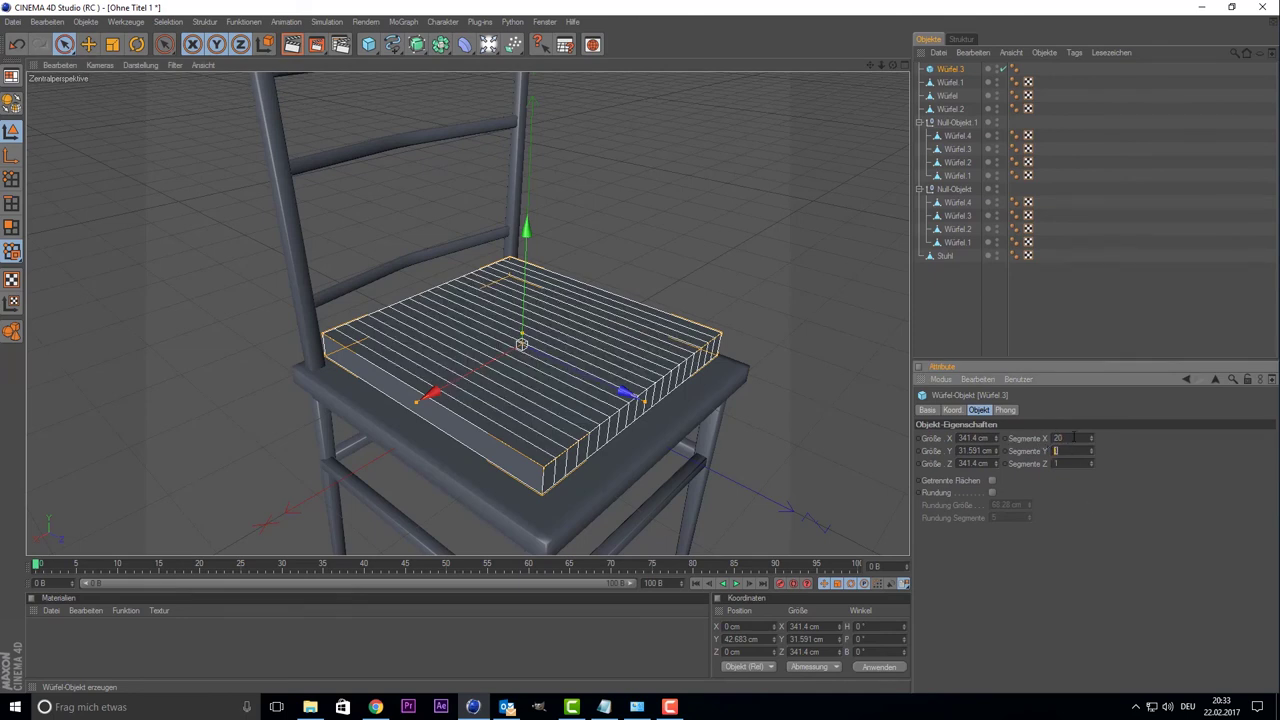
type("30")
key("Return")
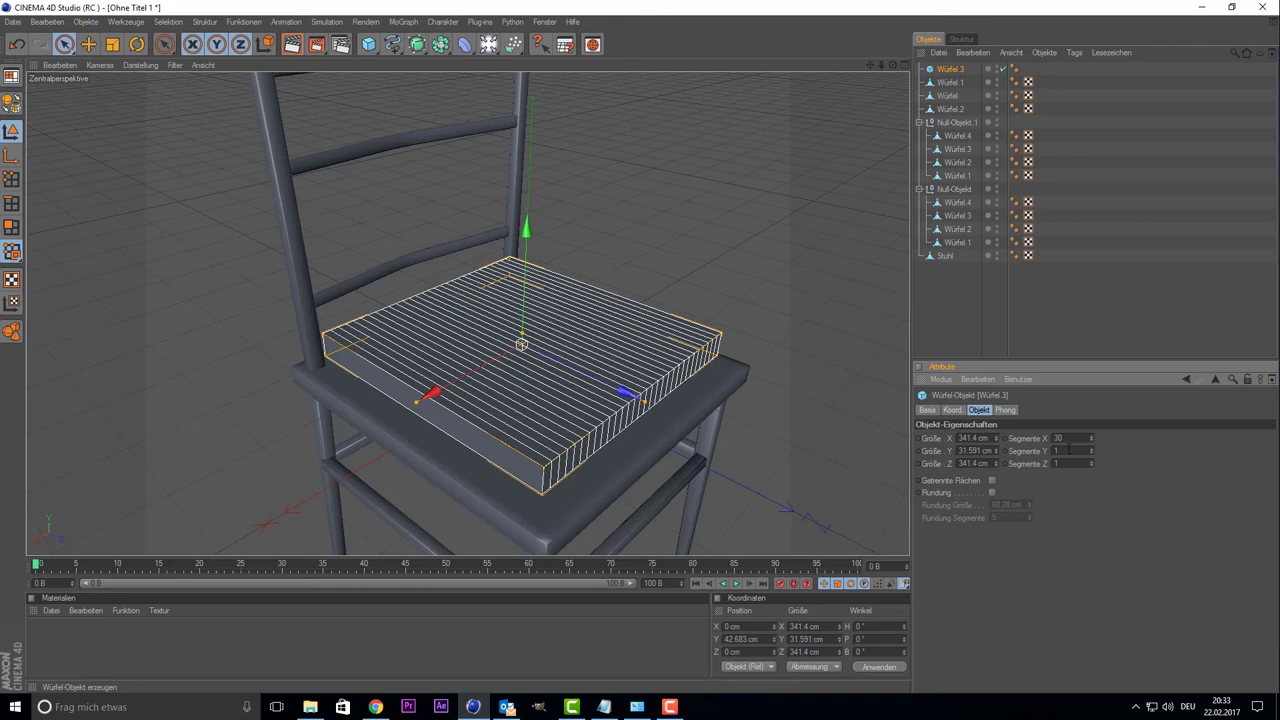
type("20")
key("Return")
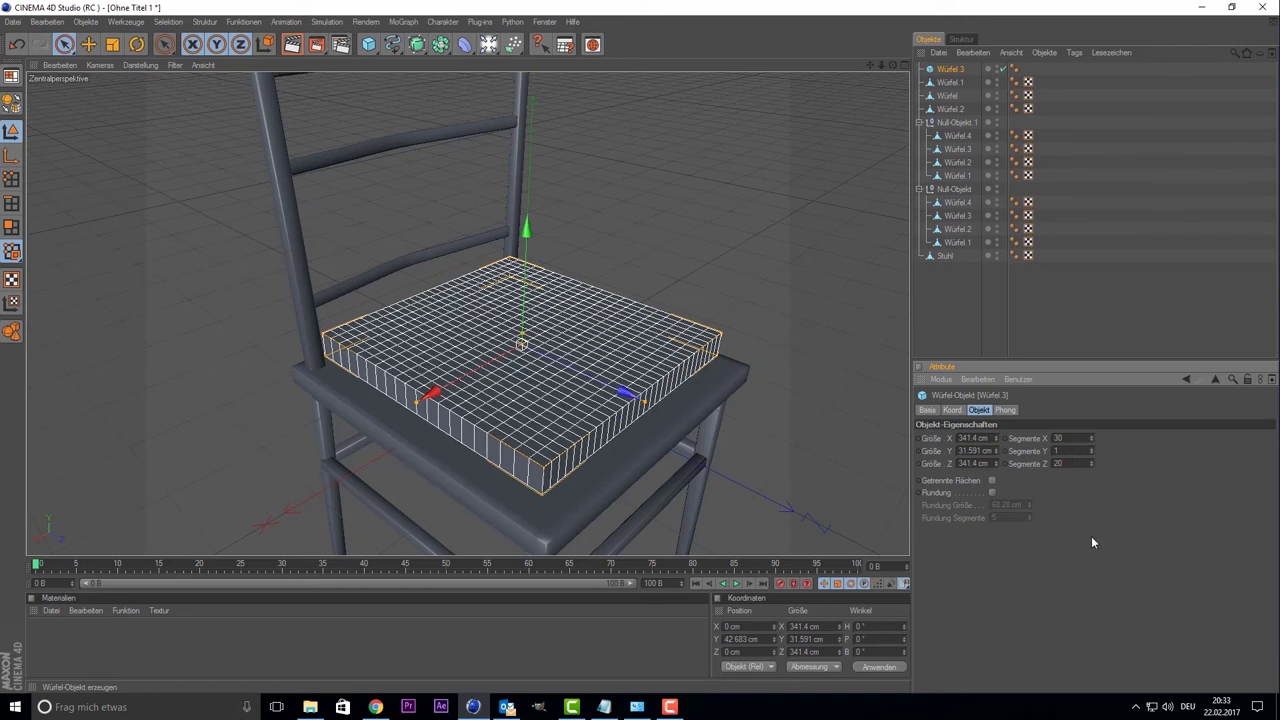
double_click(1058, 451)
left_click_drag(875, 75, 722, 161)
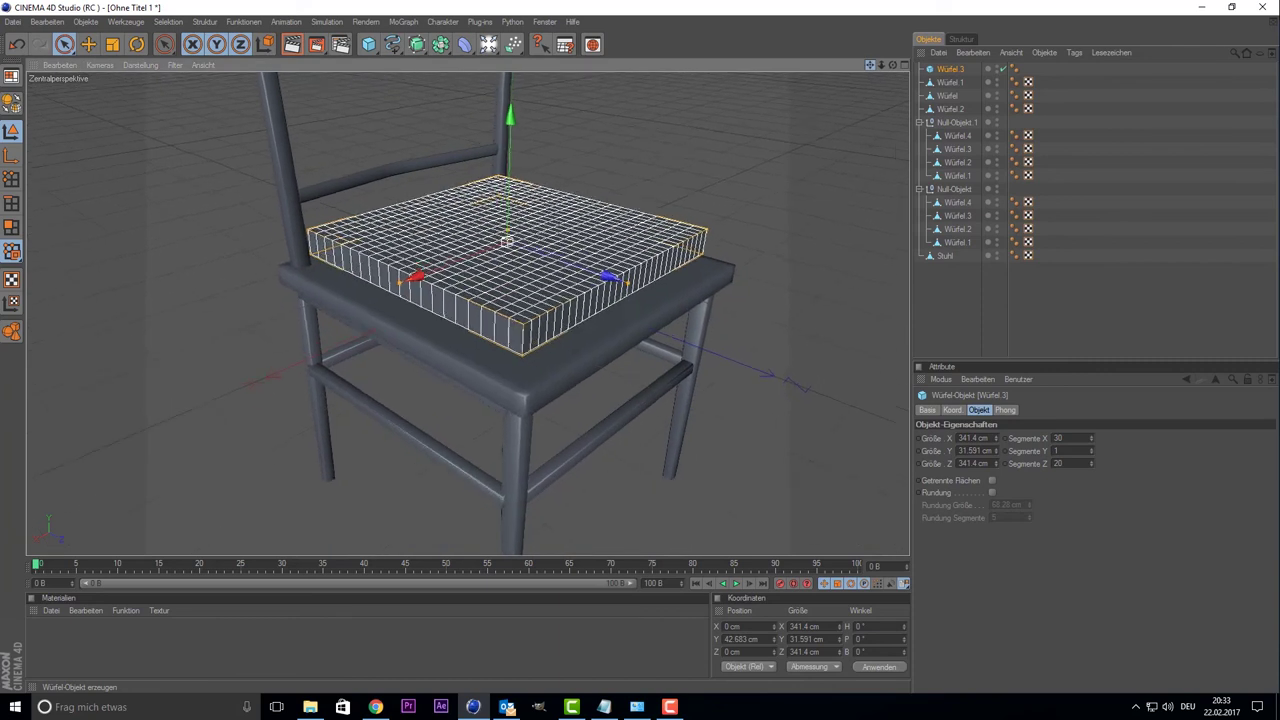
scroll(724, 168, "up", 3)
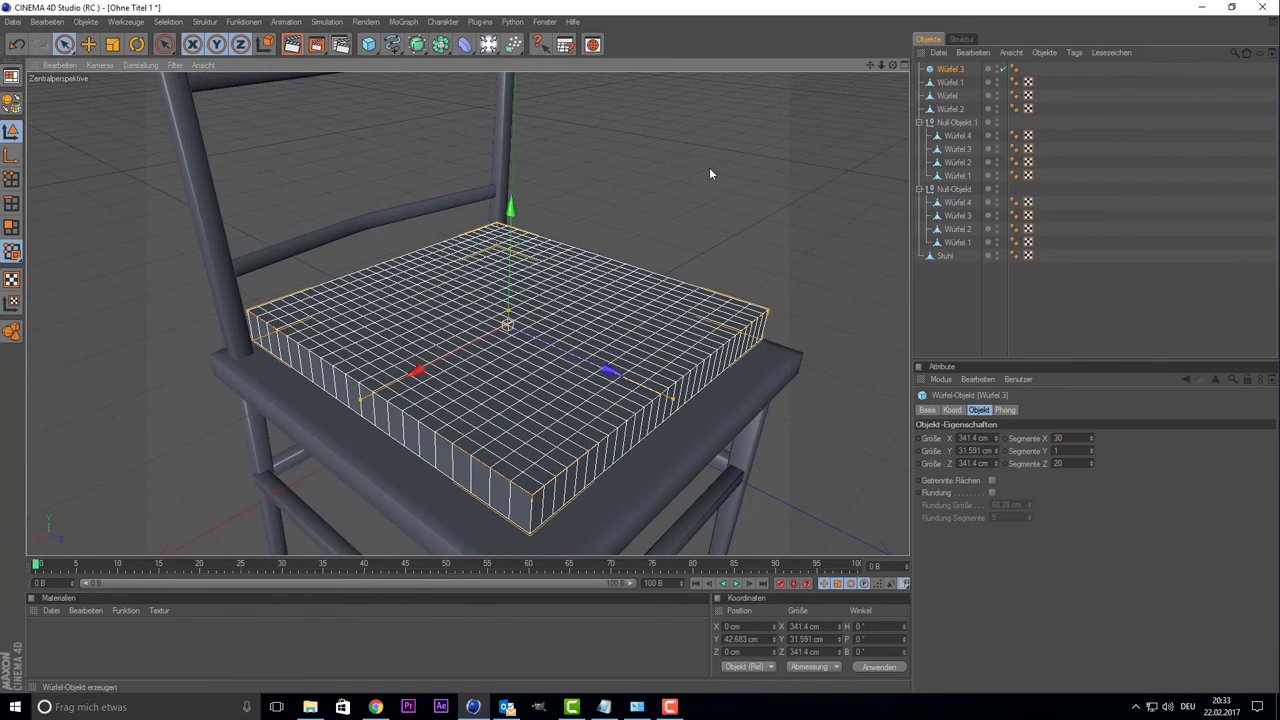
- Make the cushion editable and ring-select its side faces in polygon mode
key("c")
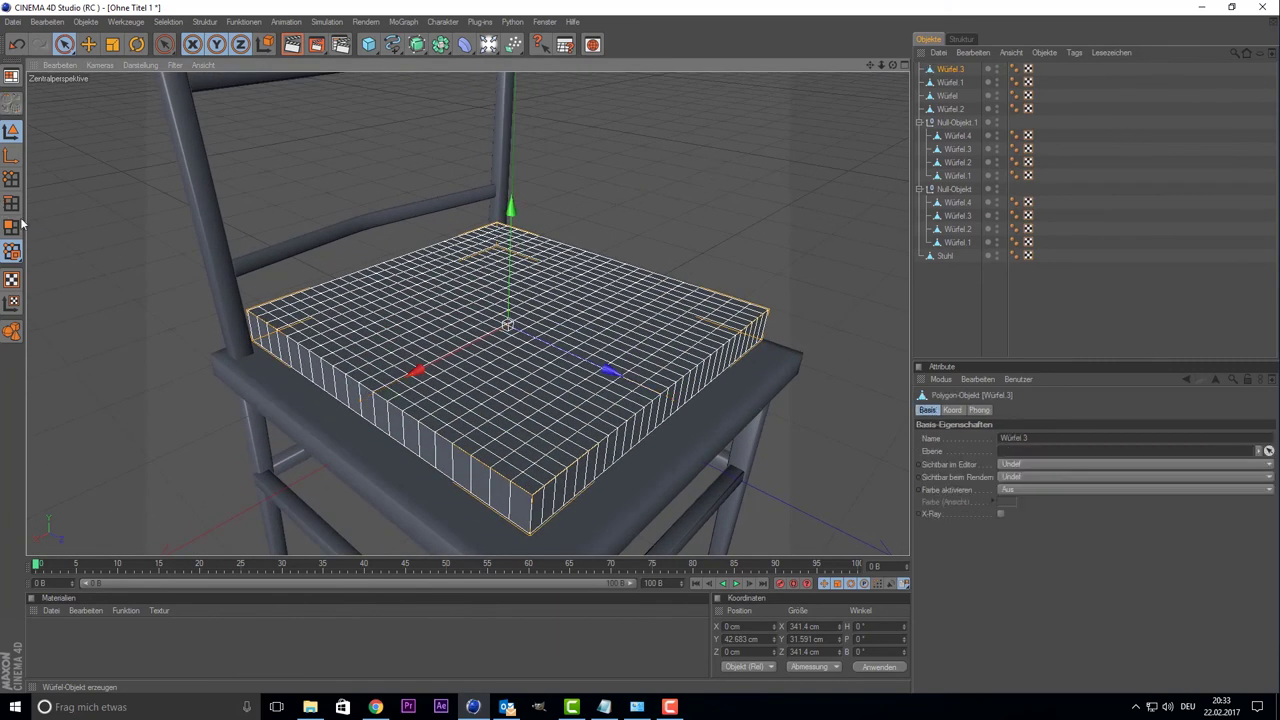
left_click(12, 227)
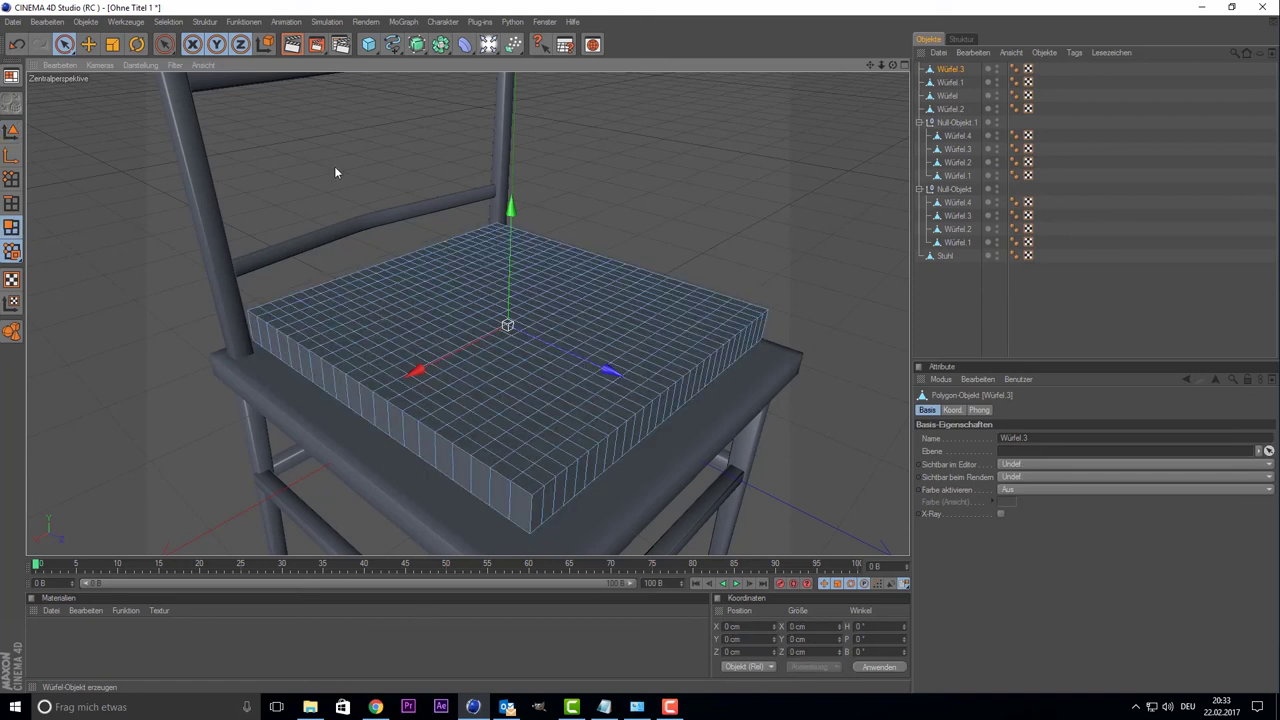
left_click(168, 21)
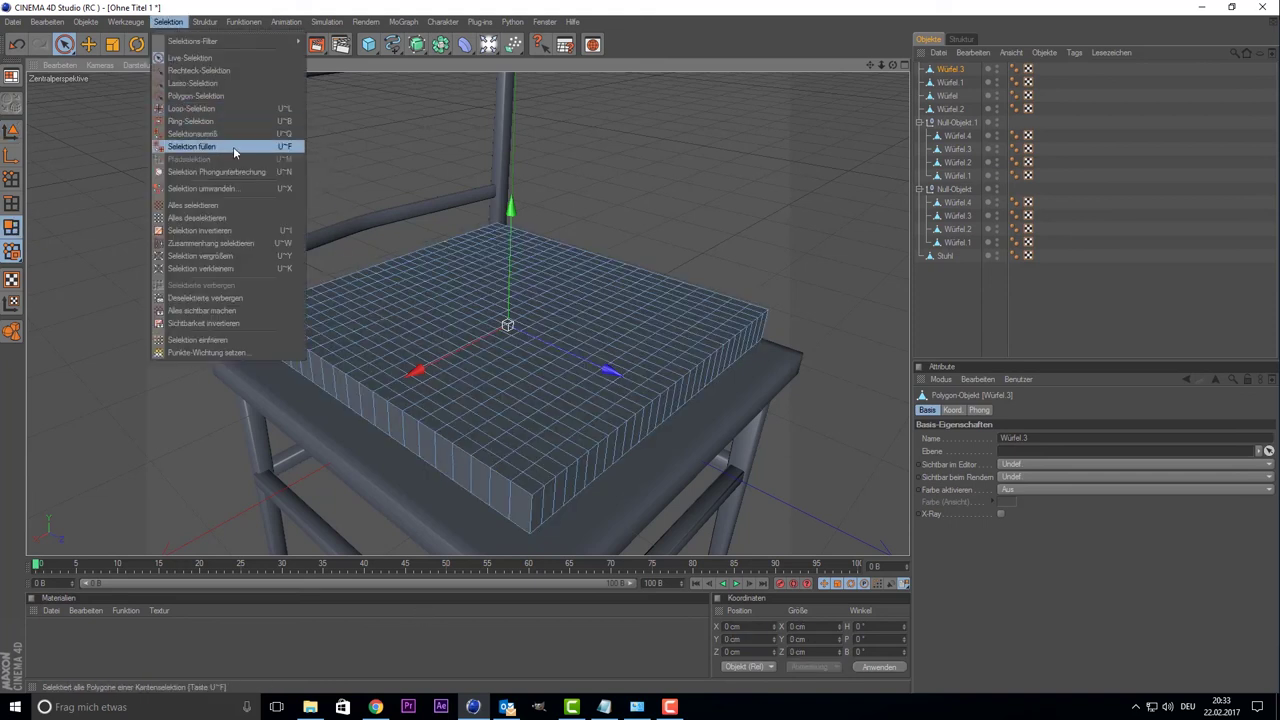
left_click(205, 121)
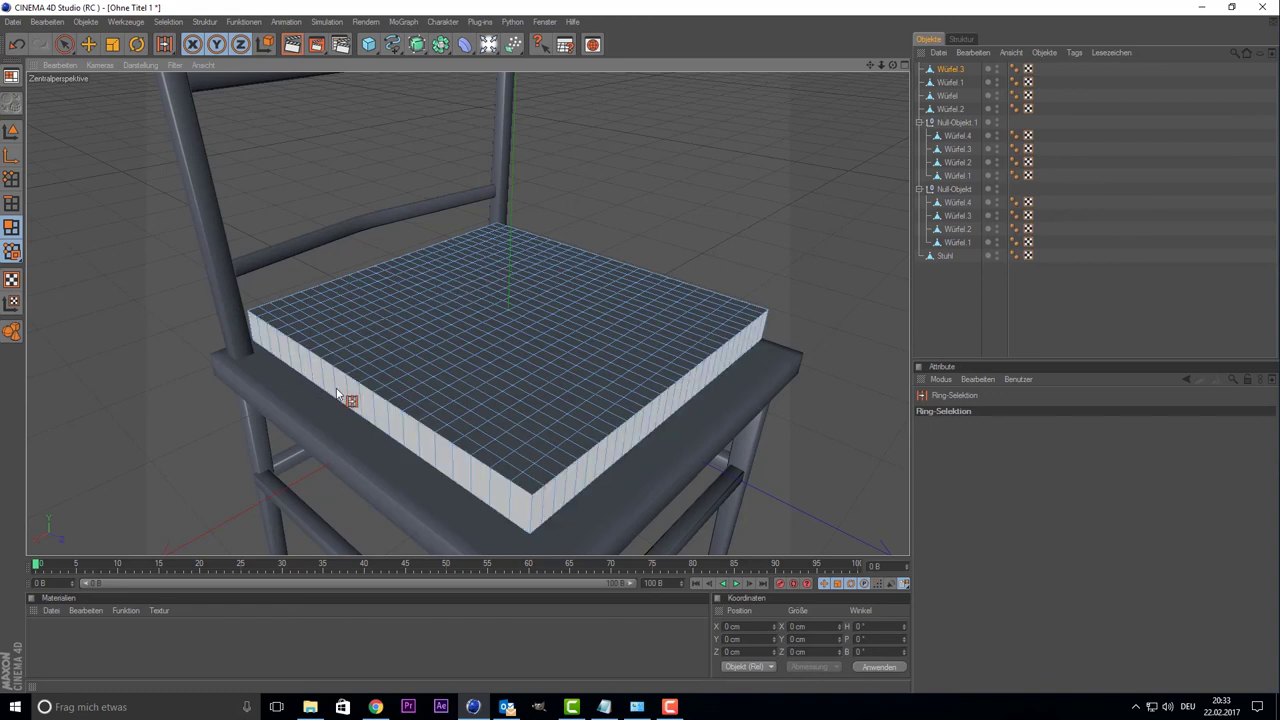
left_click(736, 337)
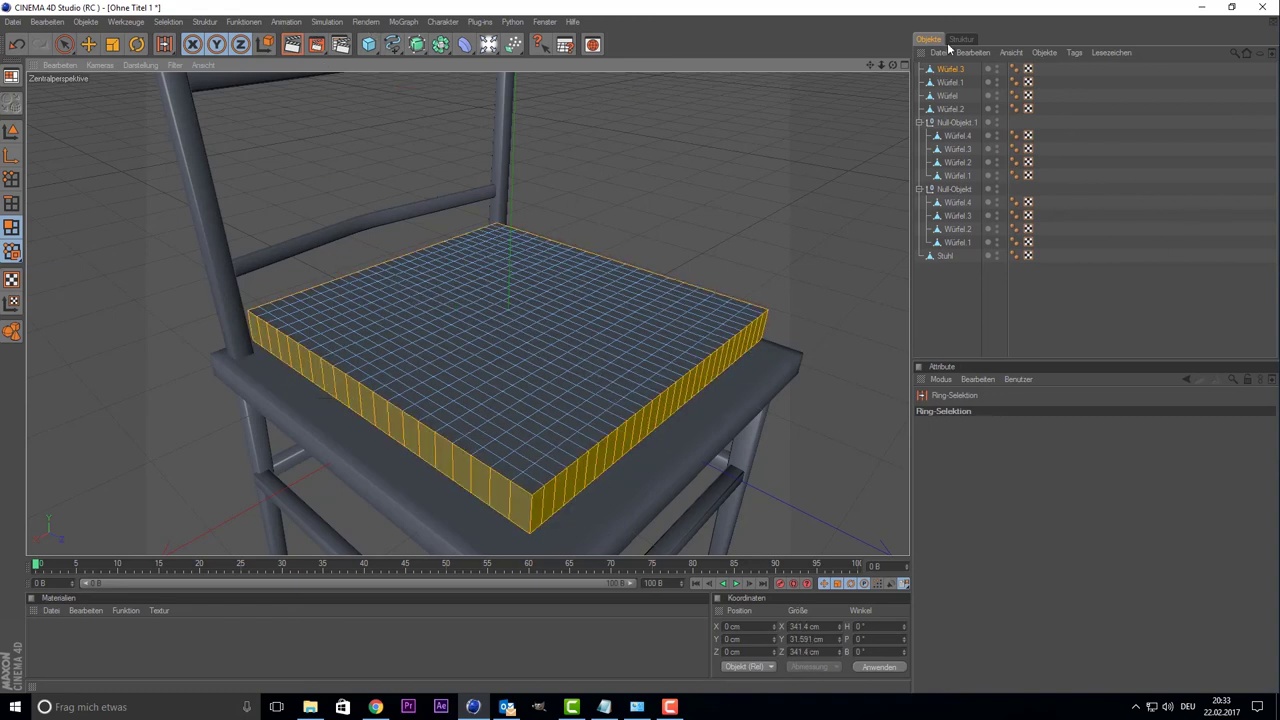
- Add a Kleidung cloth tag to the cushion and show its Ankleide settings
right_click(937, 69)
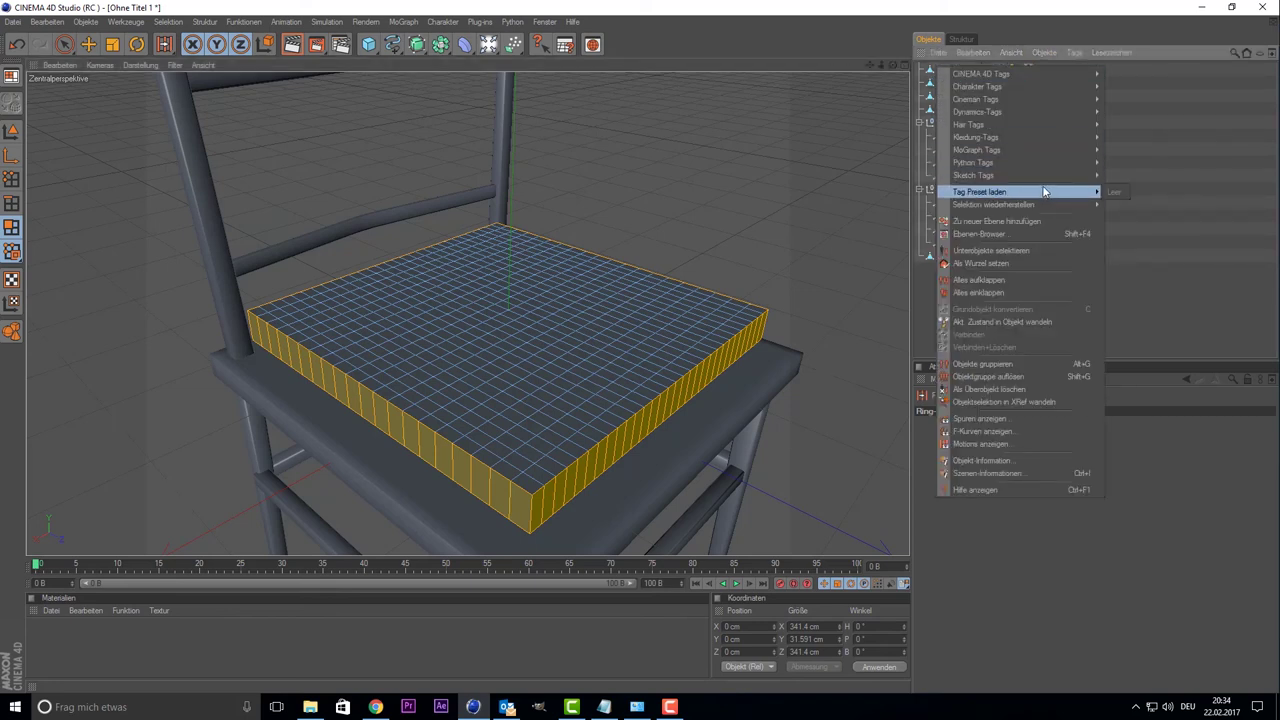
mouse_move(1010, 137)
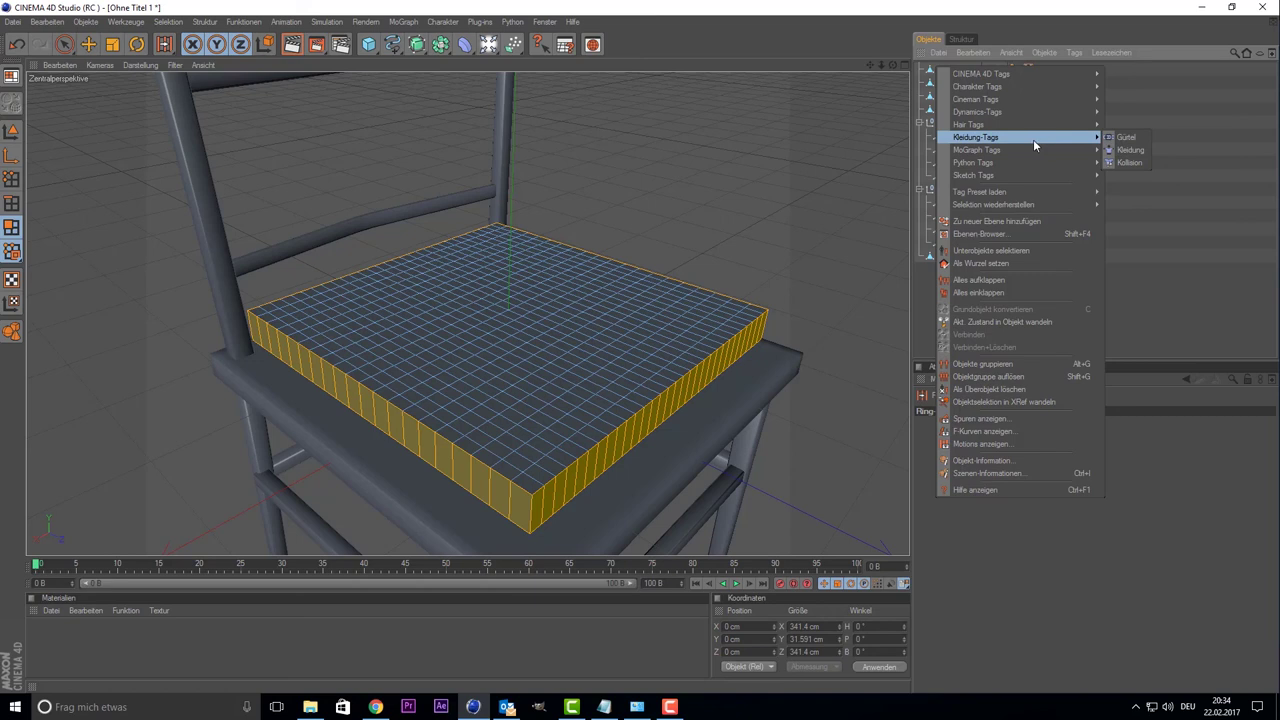
left_click(1131, 150)
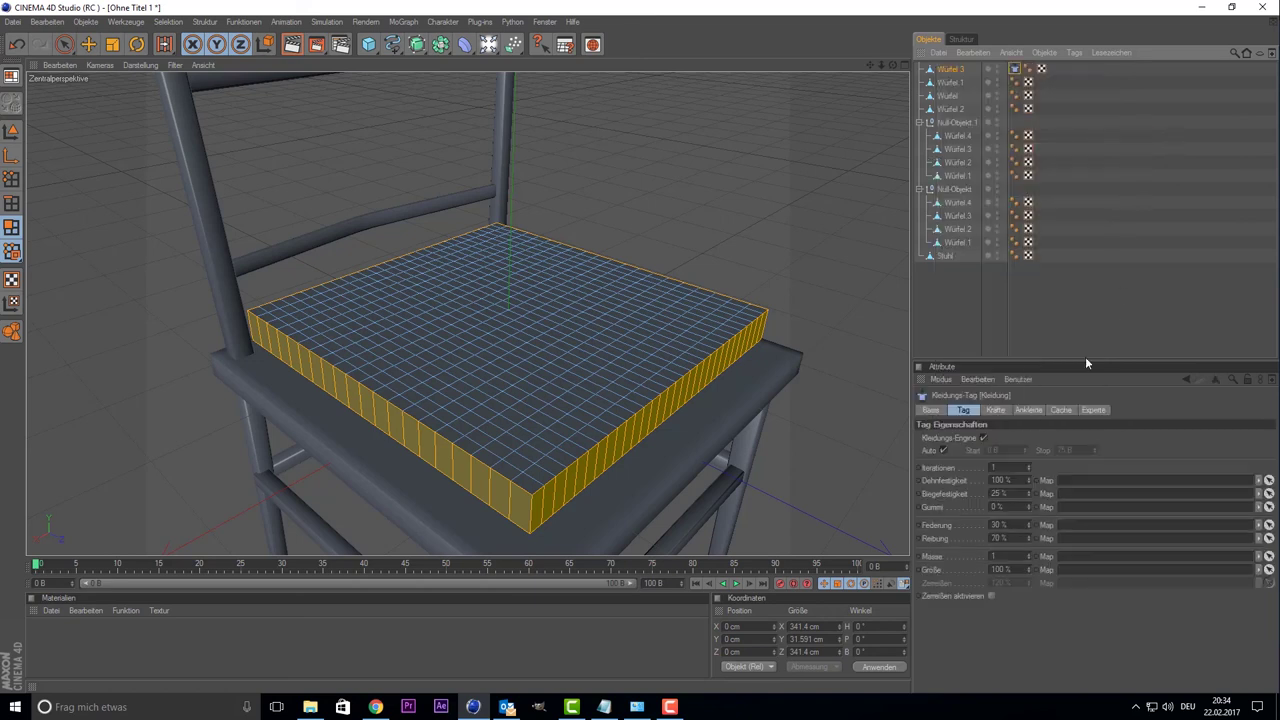
left_click(935, 410)
left_click(995, 410)
left_click(1028, 410)
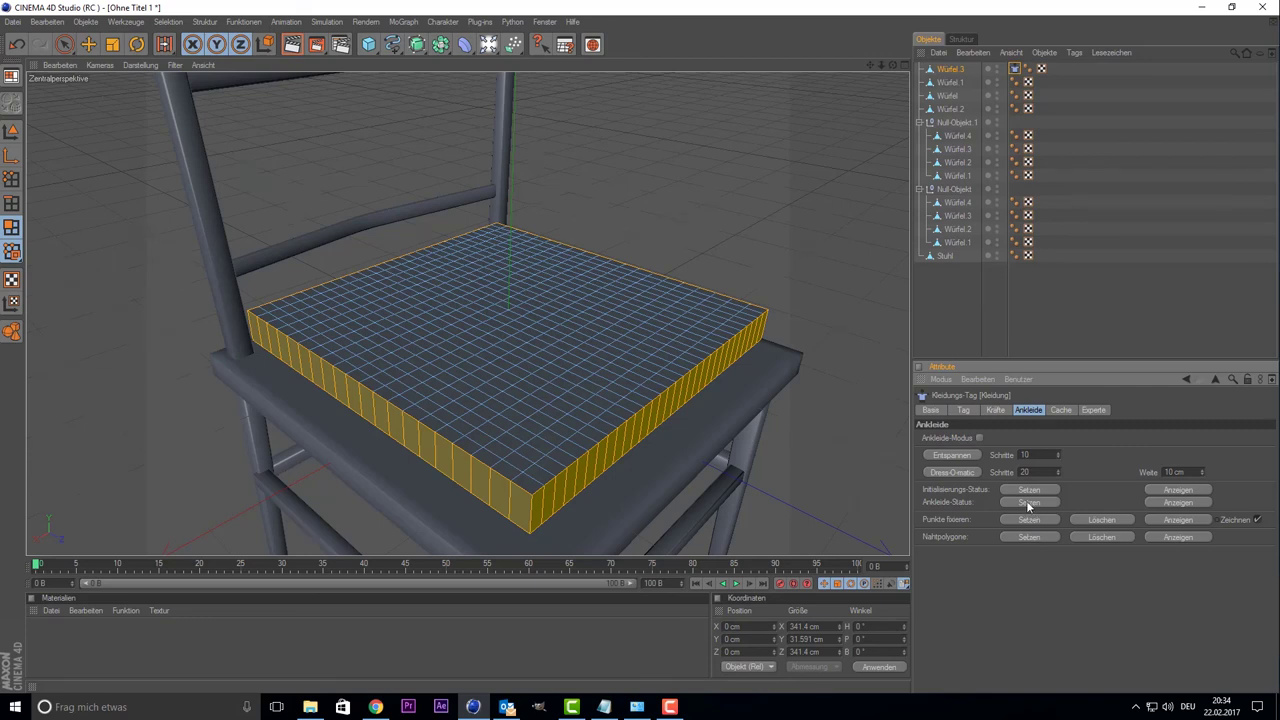
- Set the cushion's seam polygons and run Dress-O-matic to drape it into a rounded pad
left_click(1023, 537)
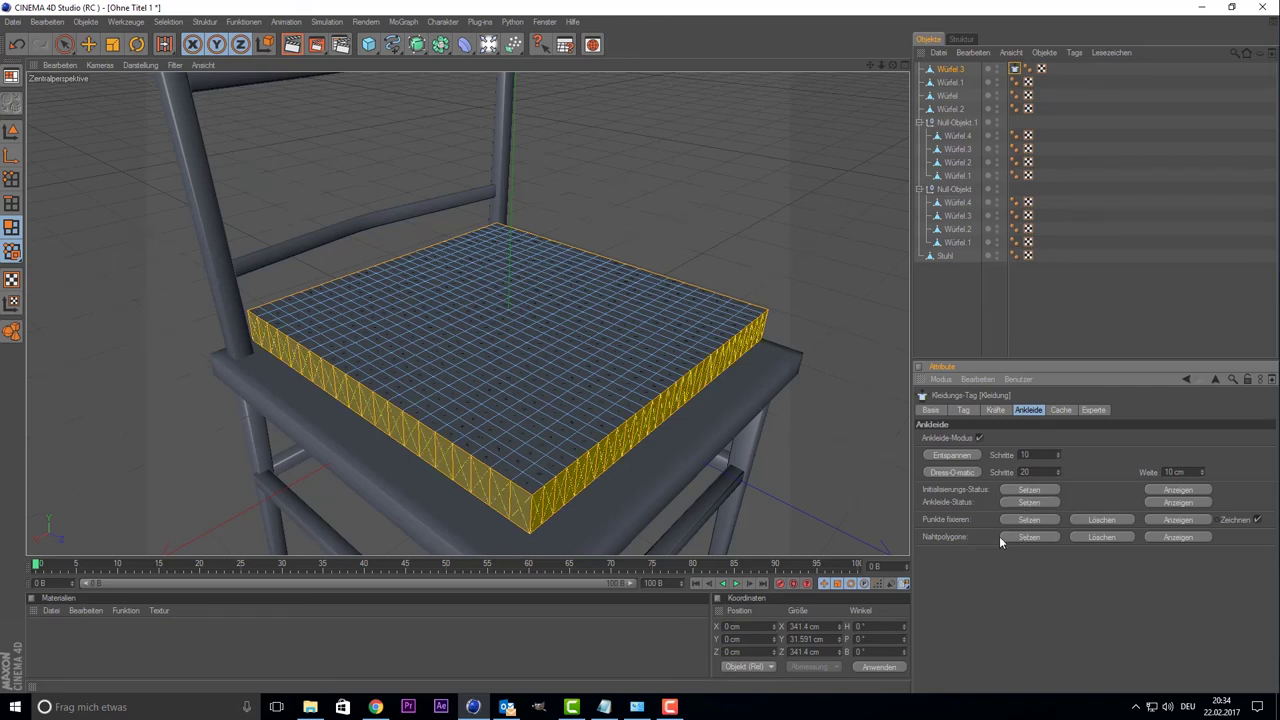
scroll(787, 362, "down", 2)
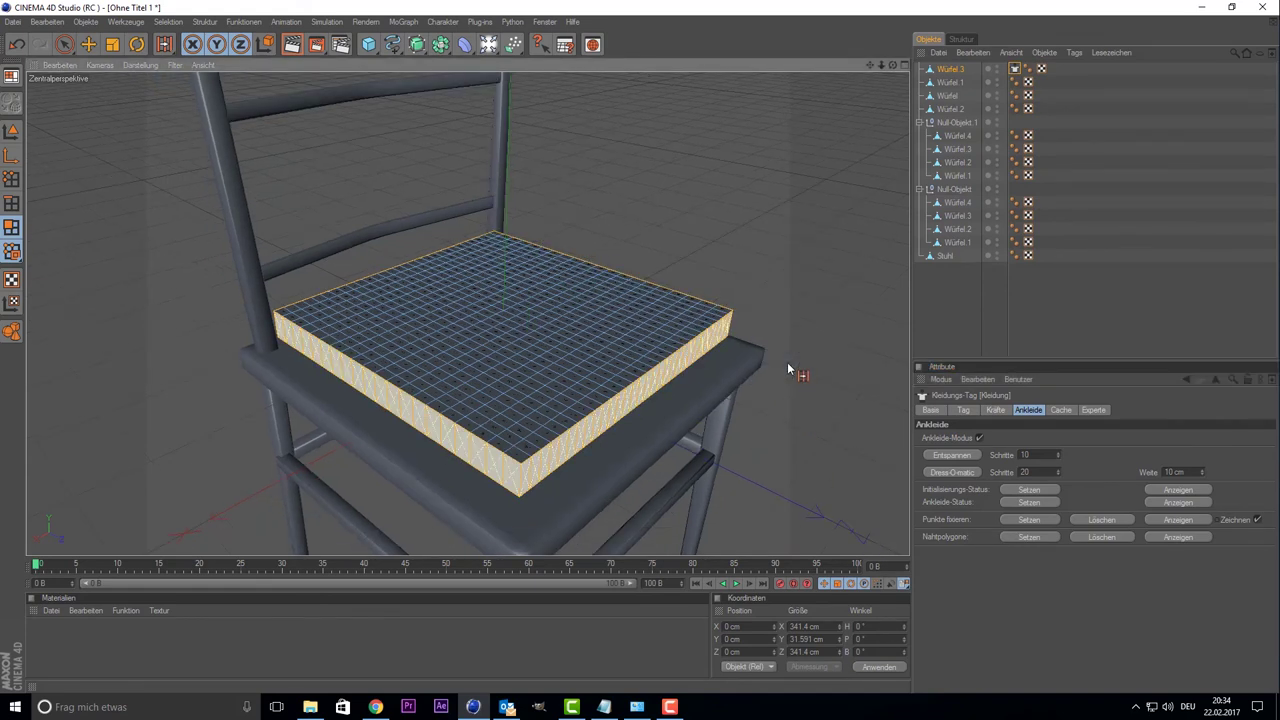
left_click(966, 473)
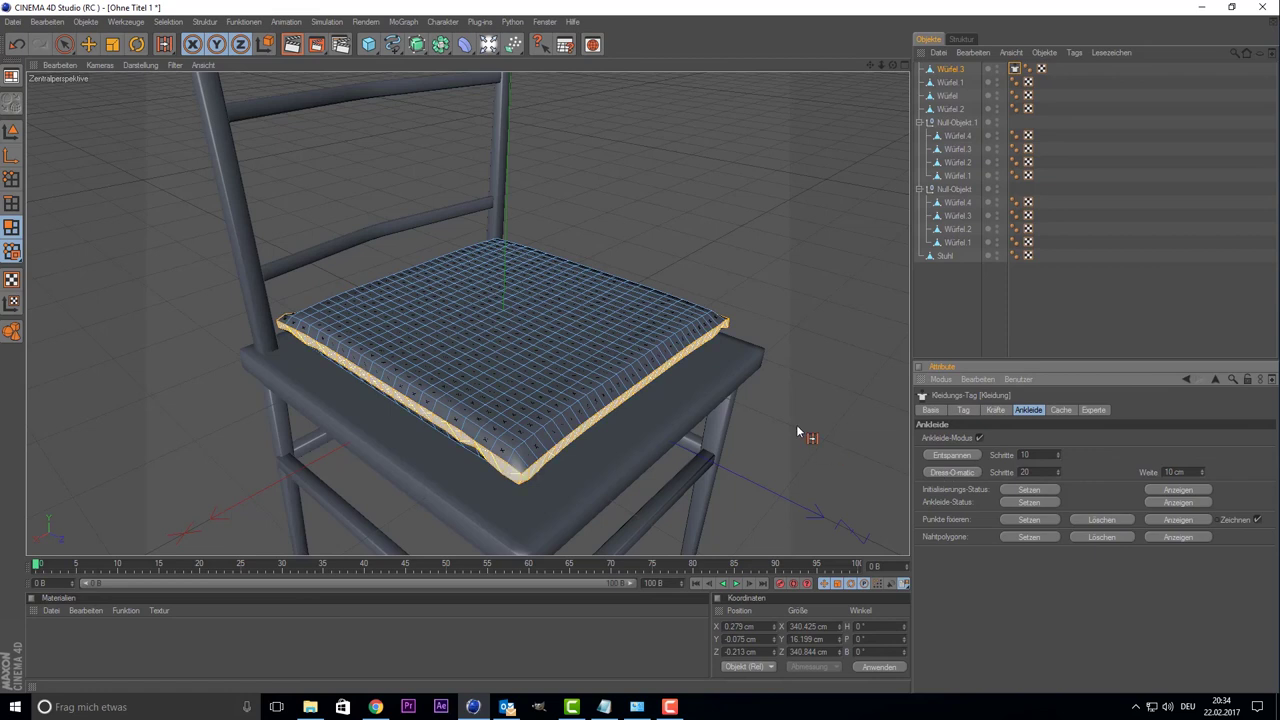
left_click_drag(60, 200, 327, 369, "alt")
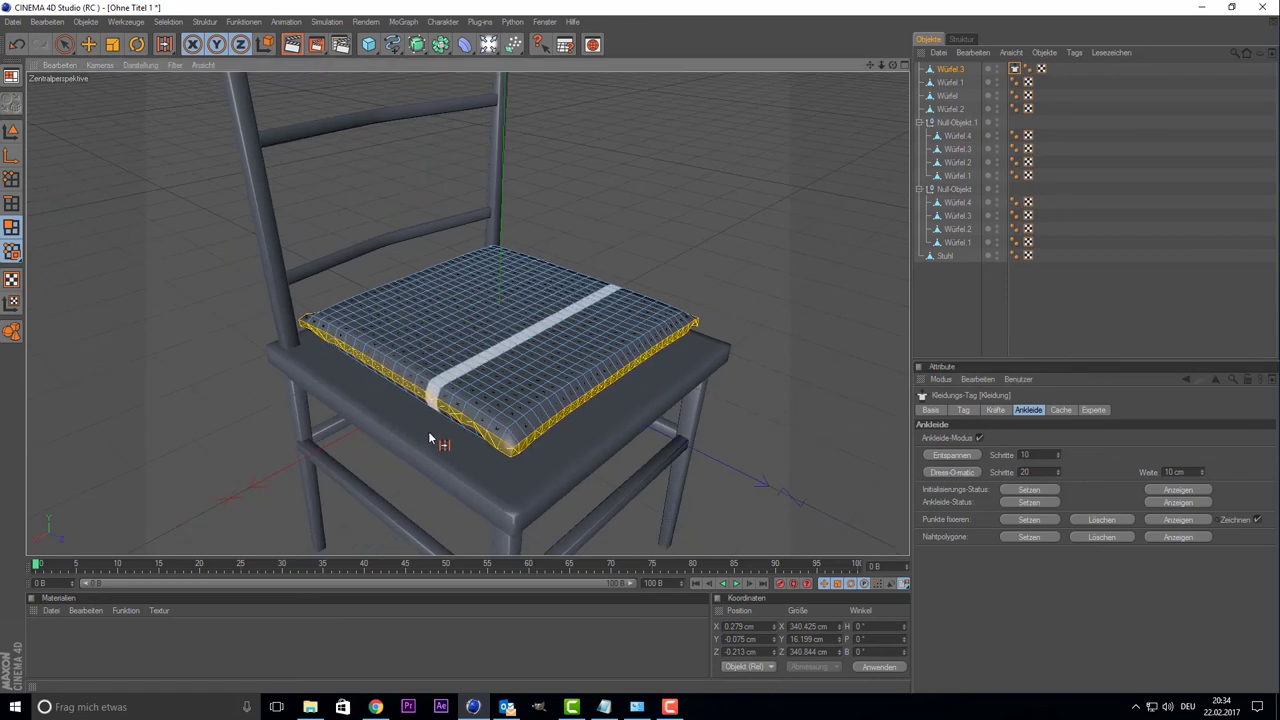
- Select all of the cushion's polygons, then pick Würfel 3 and return to Model mode
left_click(64, 44)
key("ctrl+a")
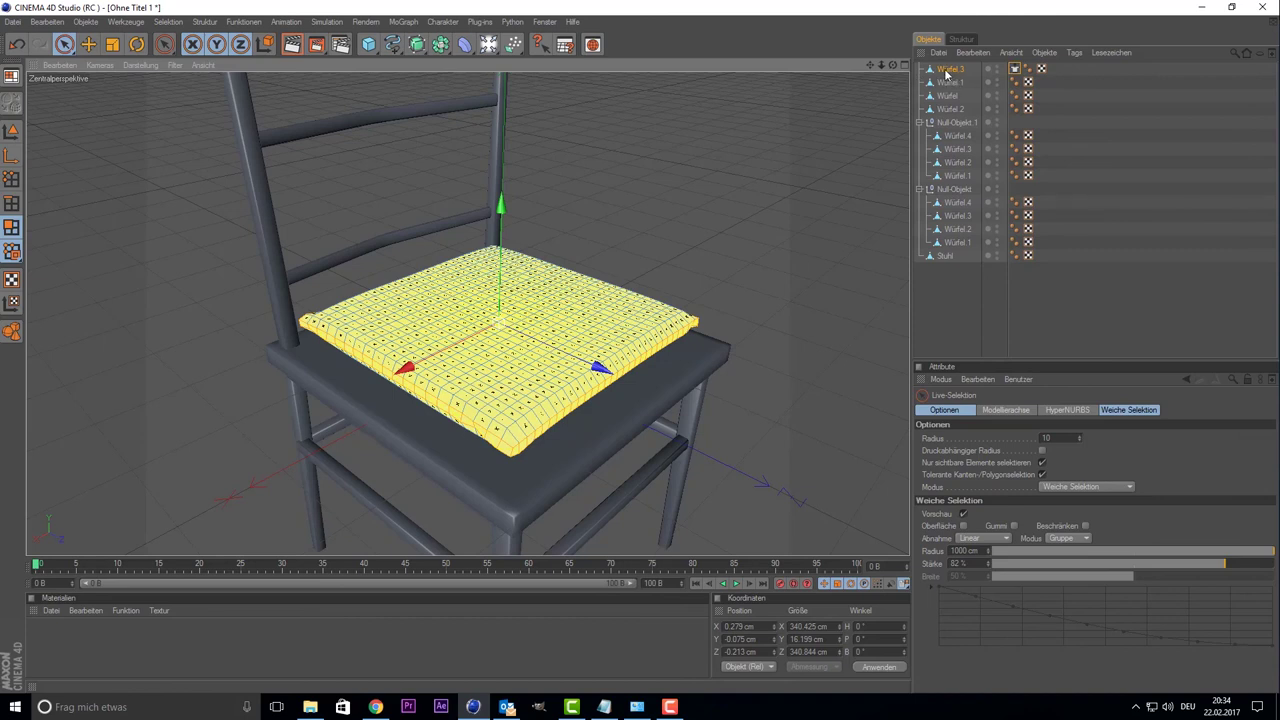
left_click(948, 70)
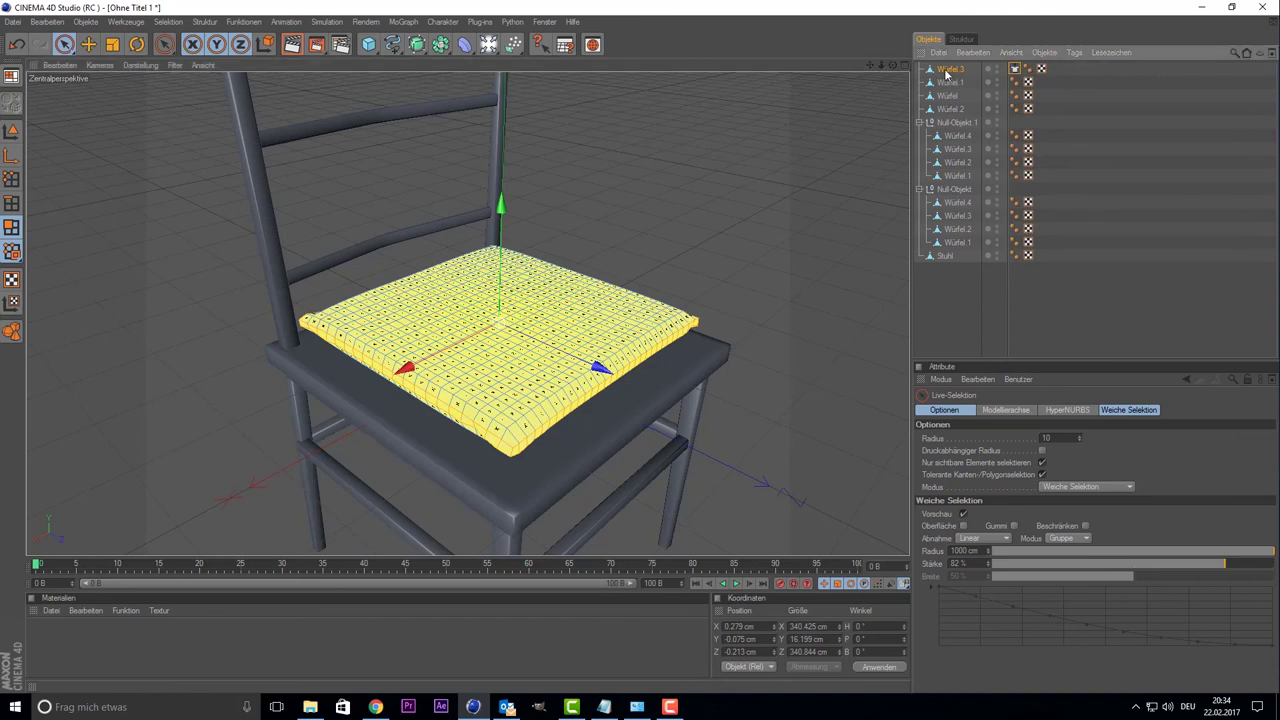
left_click(11, 131)
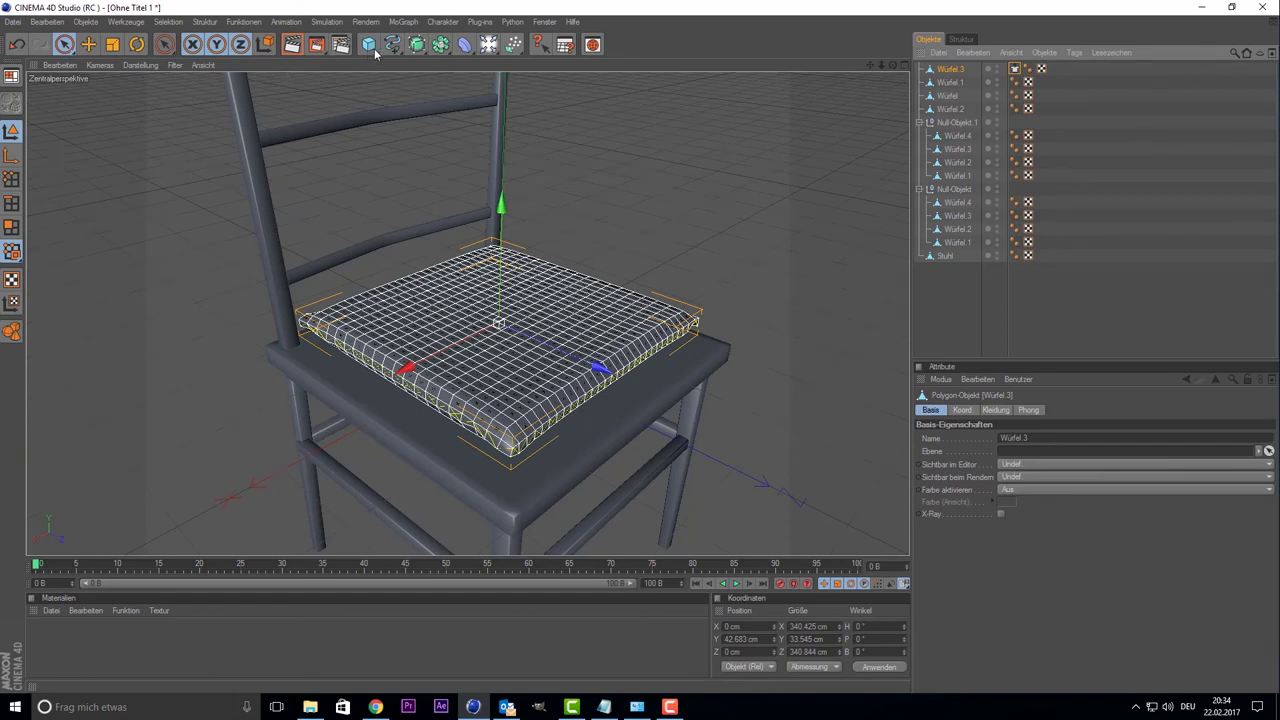
- Add a HyperNURBS, nest Würfel 3 inside it, and lower the cushion slightly
left_click_drag(417, 44, 445, 57)
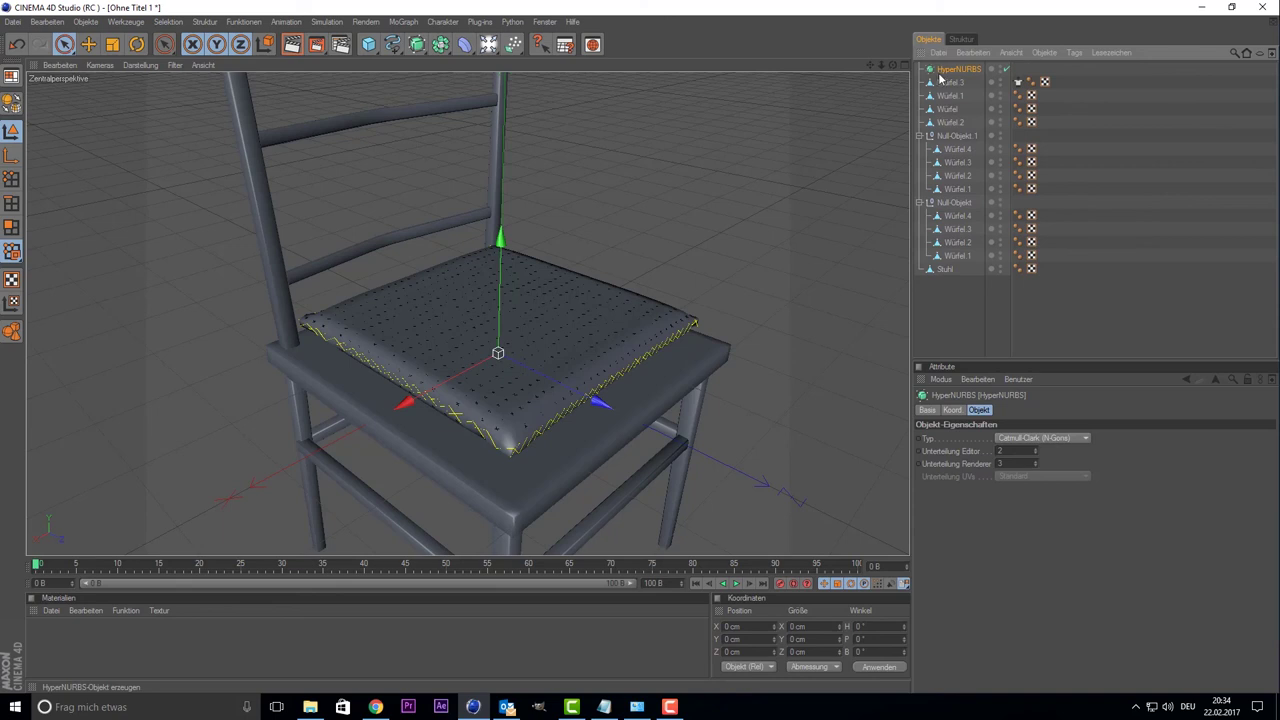
left_click_drag(946, 87, 956, 70)
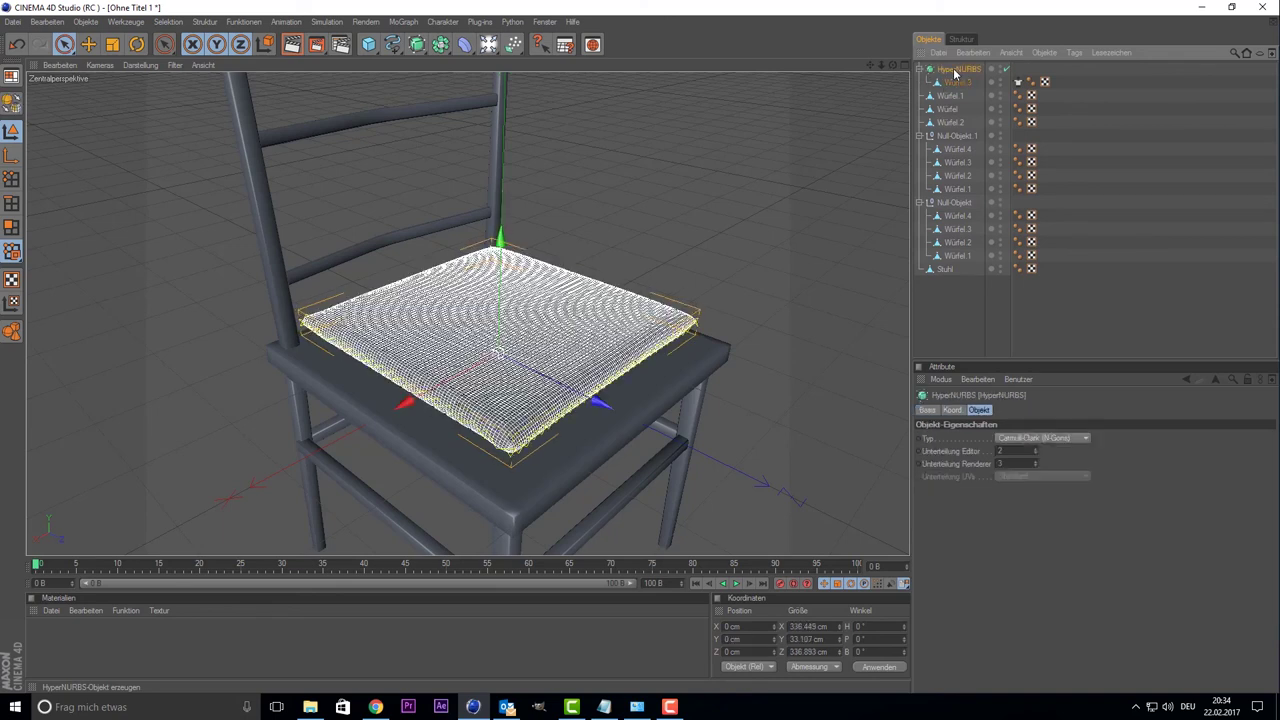
left_click_drag(500, 240, 500, 262)
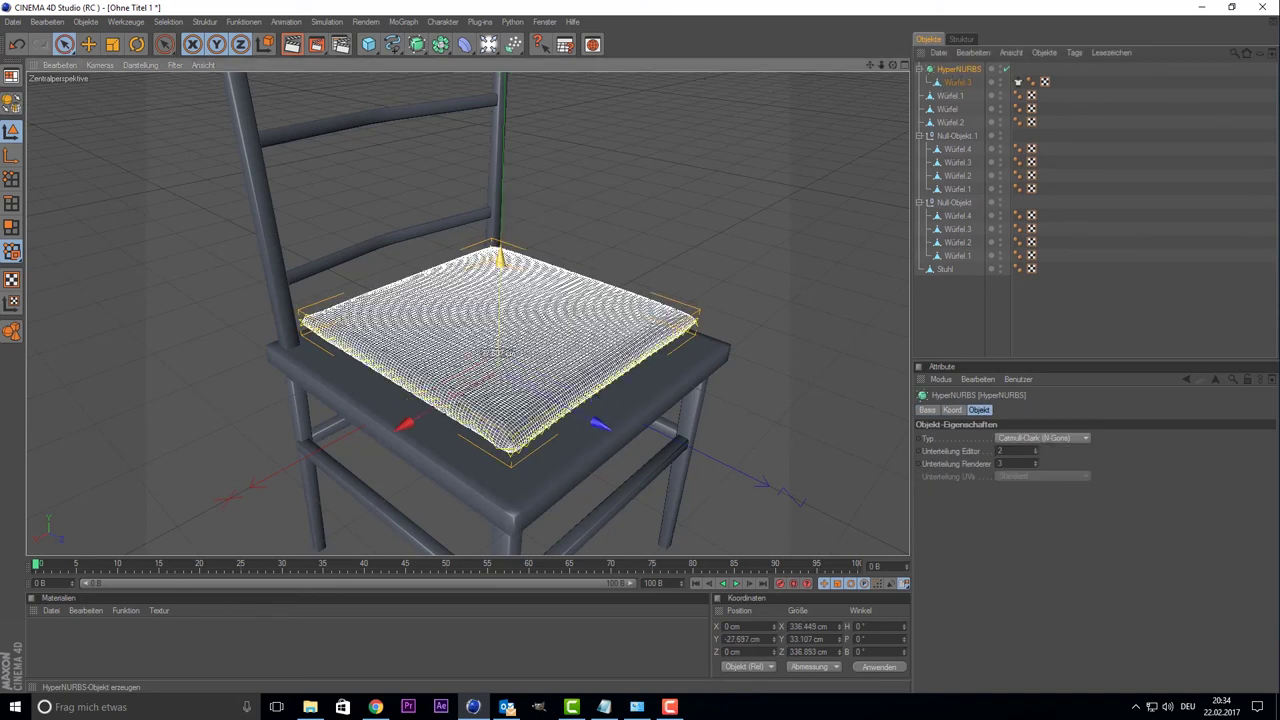
left_click(950, 83)
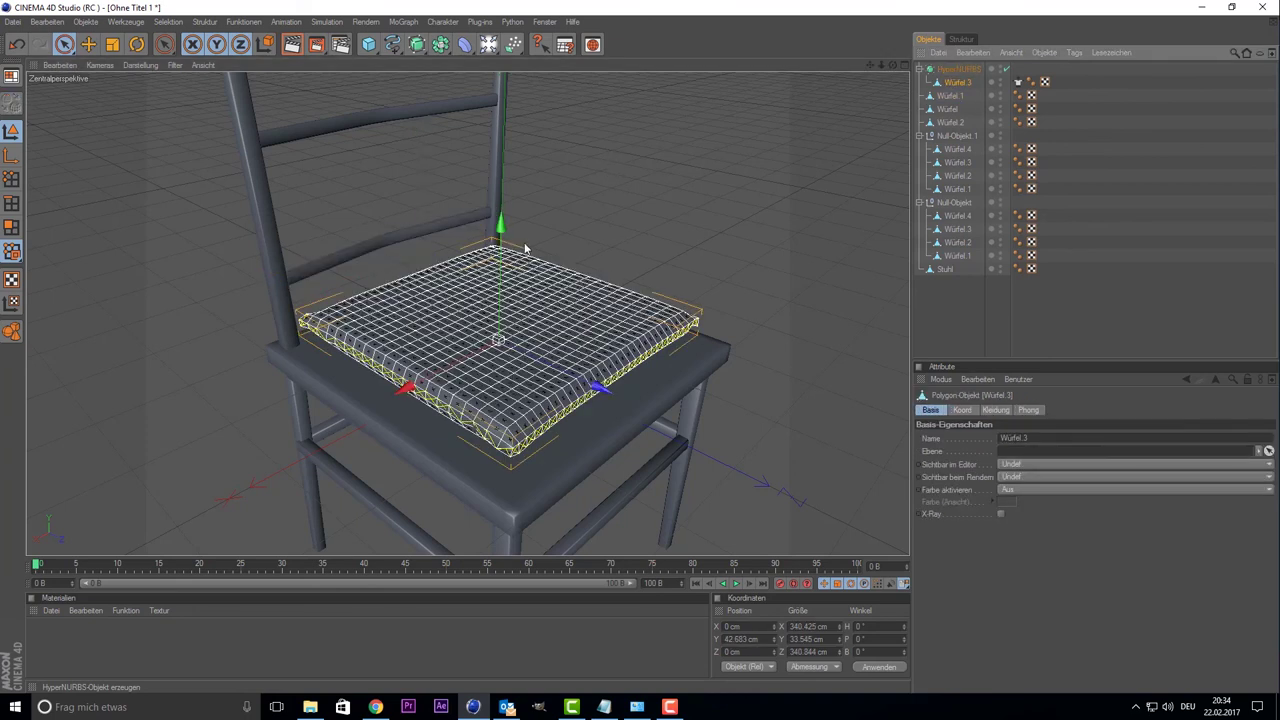
left_click_drag(500, 226, 500, 240)
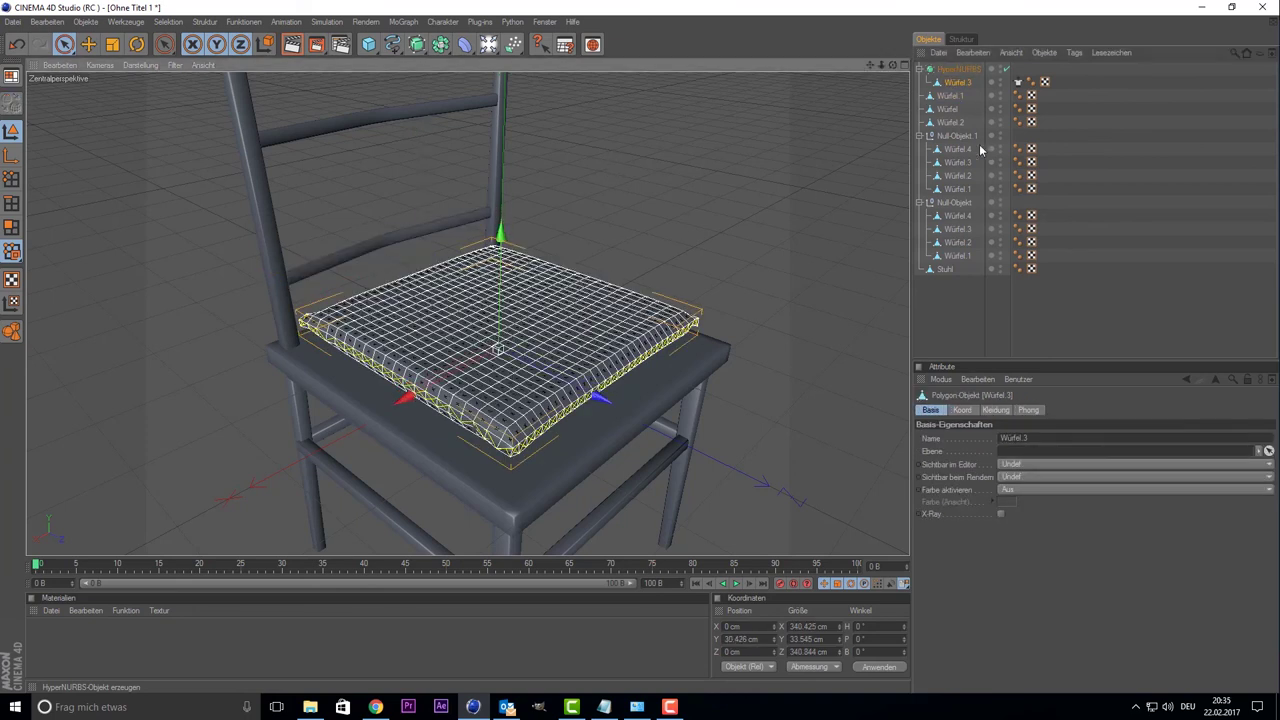
- Raise the HyperNURBS object to Y 112.919 cm
left_click(958, 69)
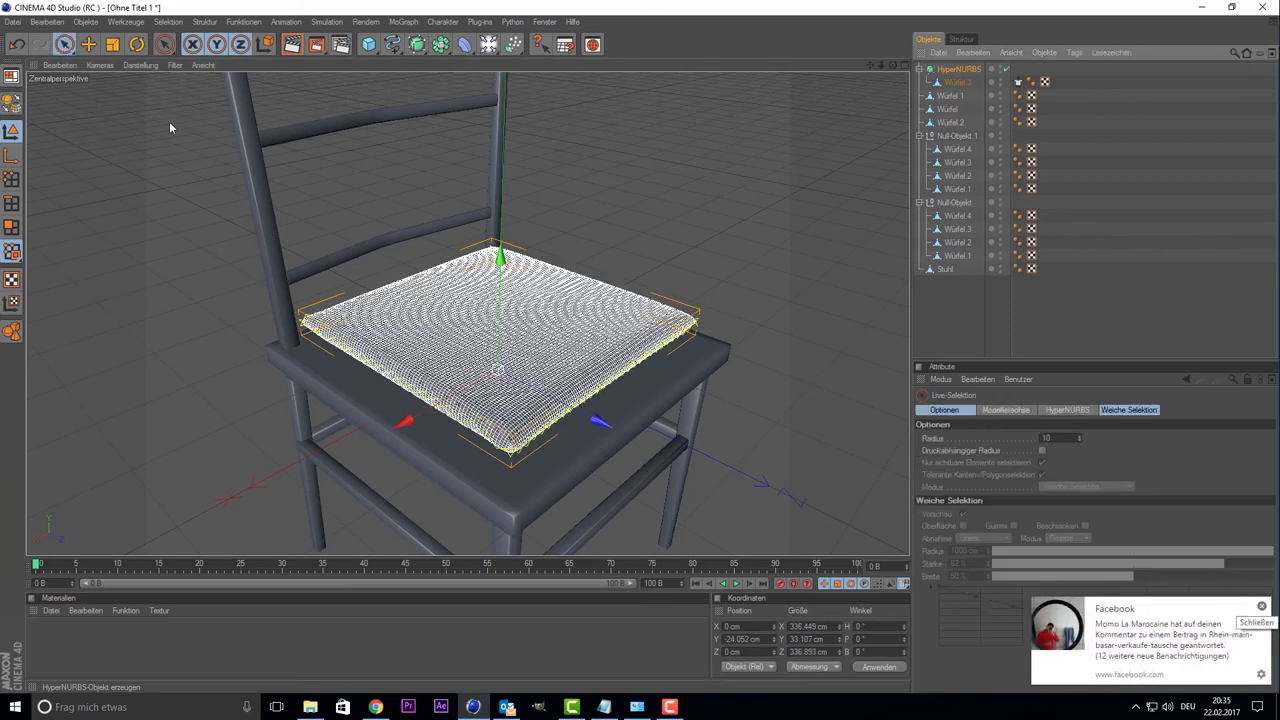
left_click_drag(502, 290, 502, 222)
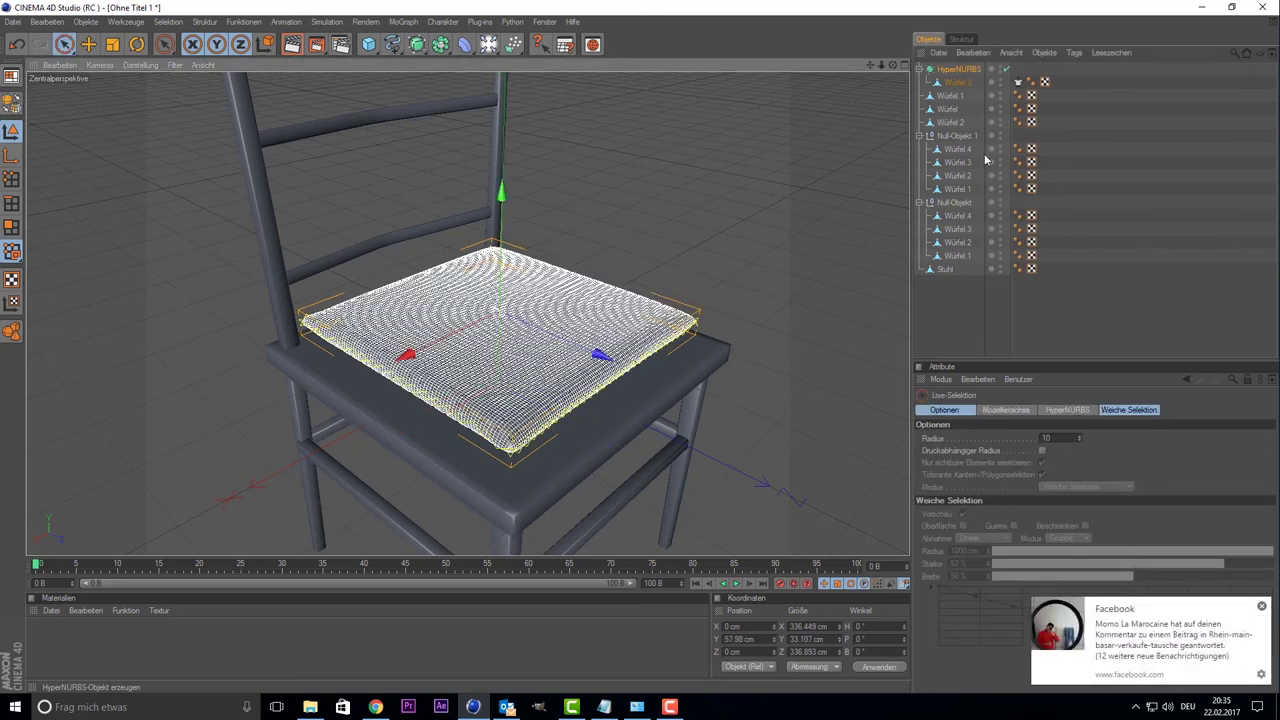
left_click(945, 70)
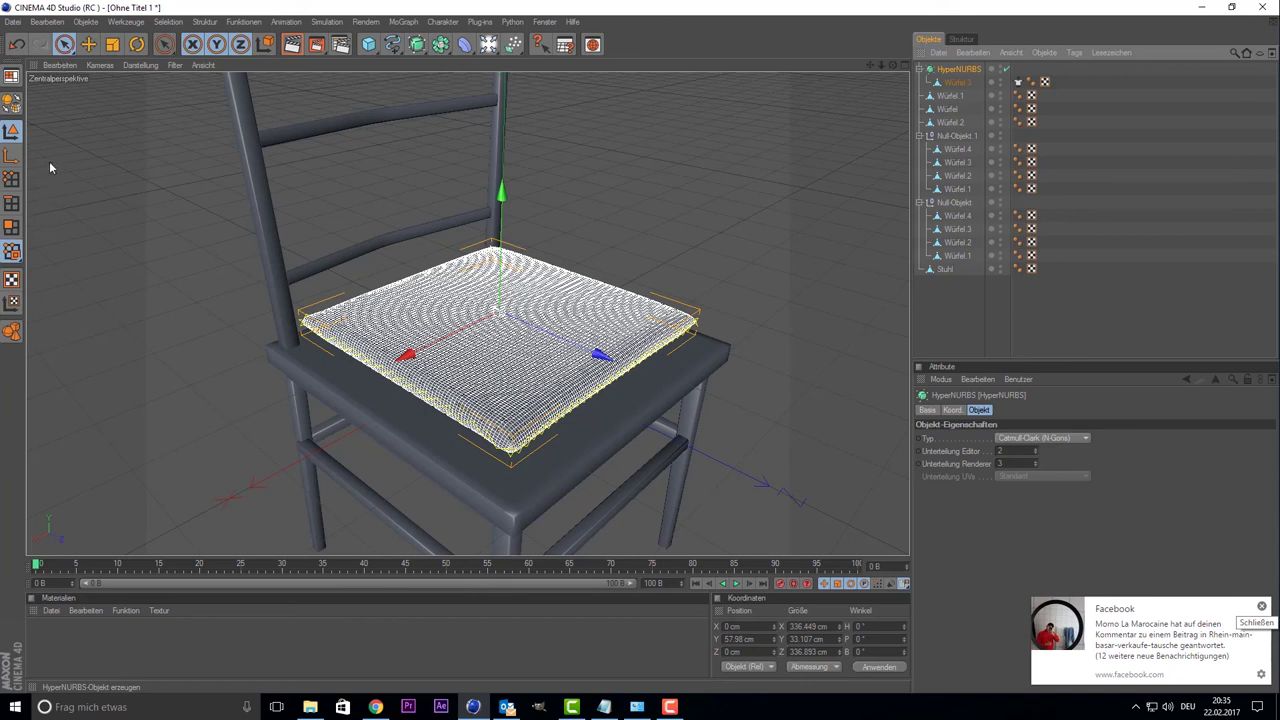
left_click(64, 45)
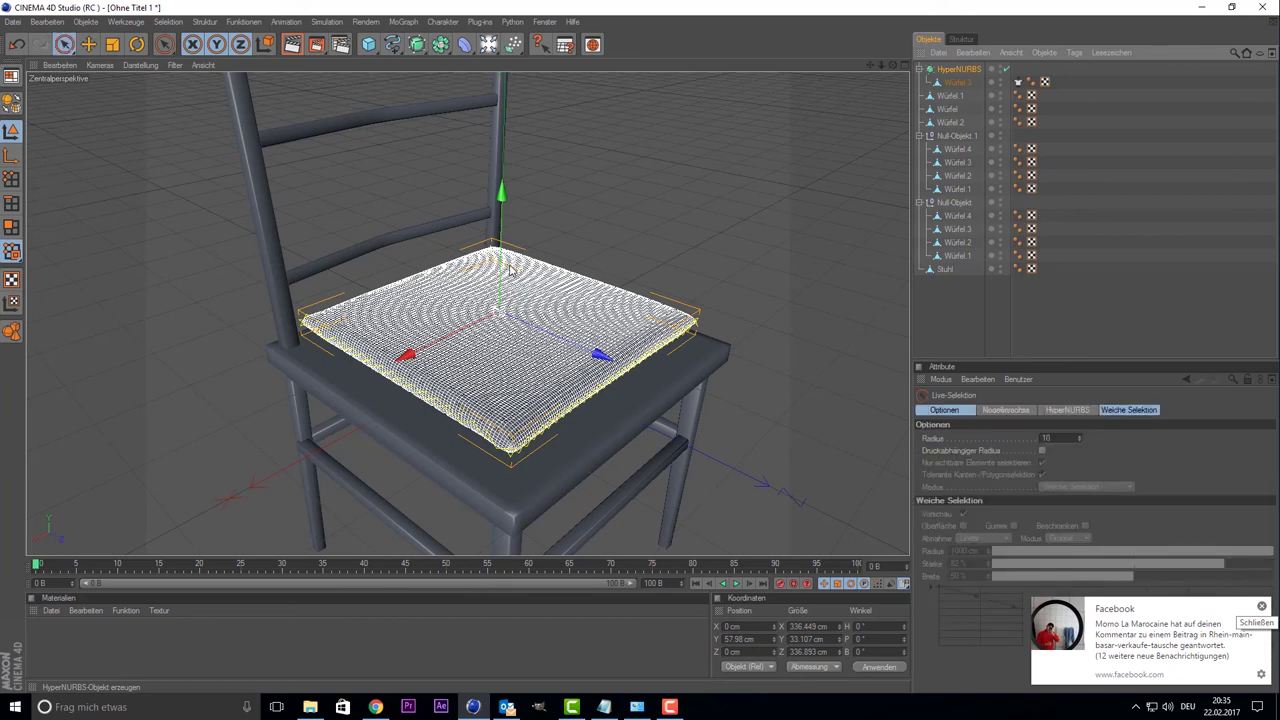
left_click_drag(505, 264, 506, 266)
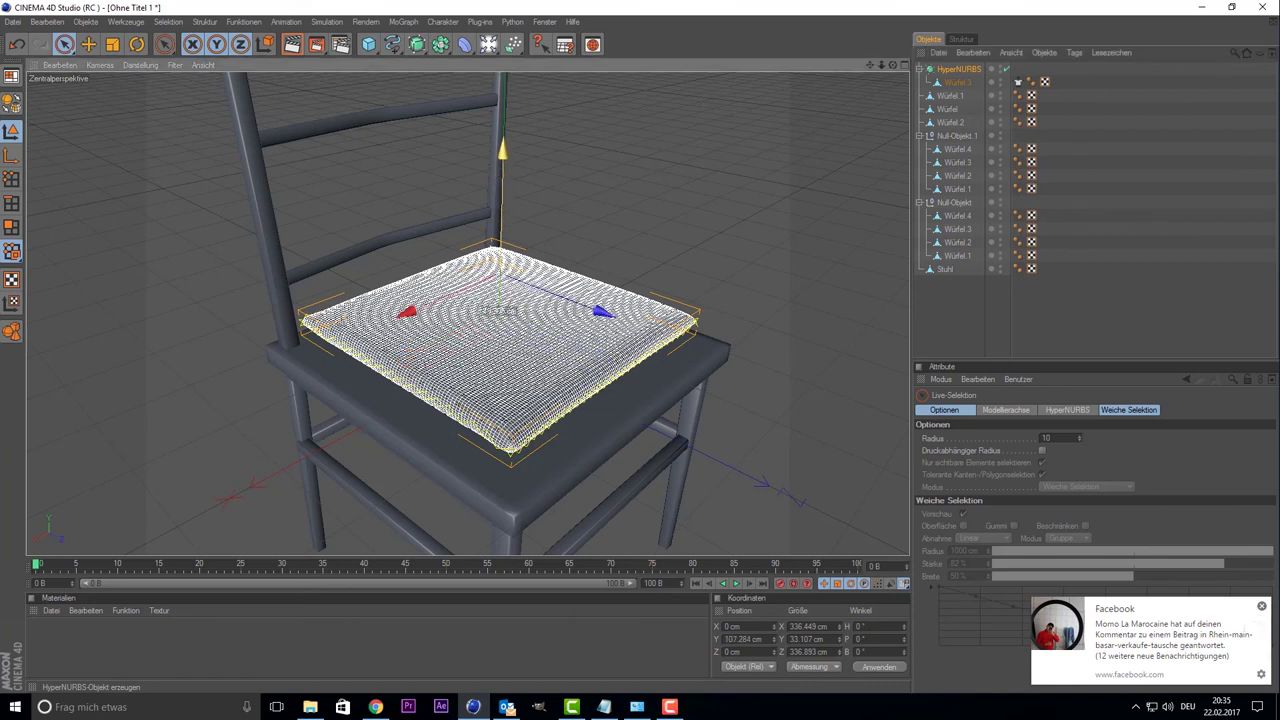
- Move the HyperNURBS axis back down to Y 56.385 cm, then reselect the objects
key("l")
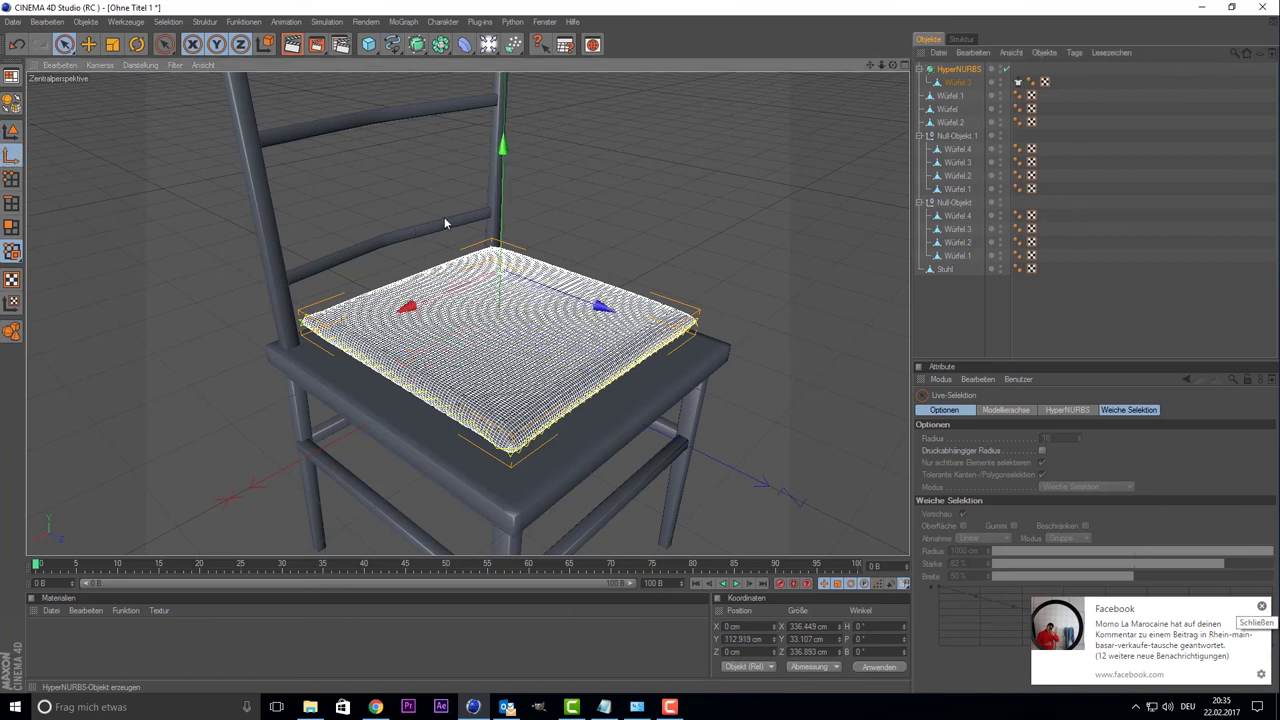
left_click_drag(503, 219, 503, 268)
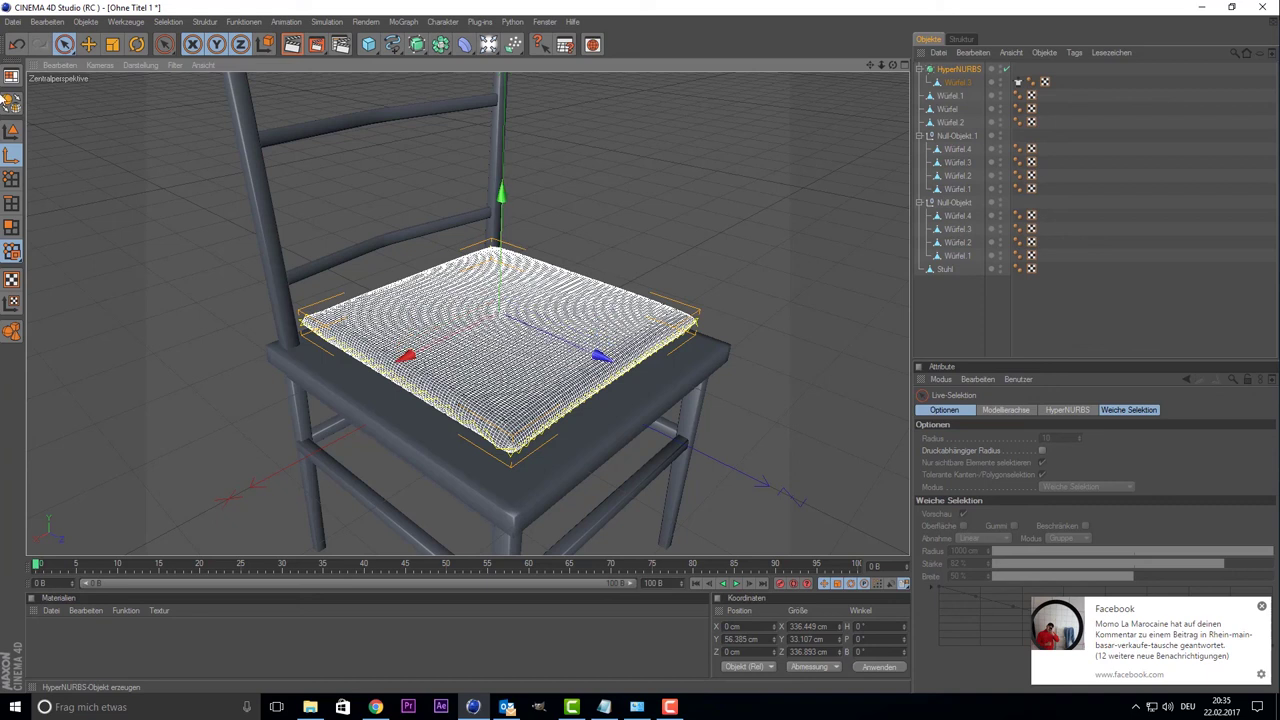
left_click(13, 134)
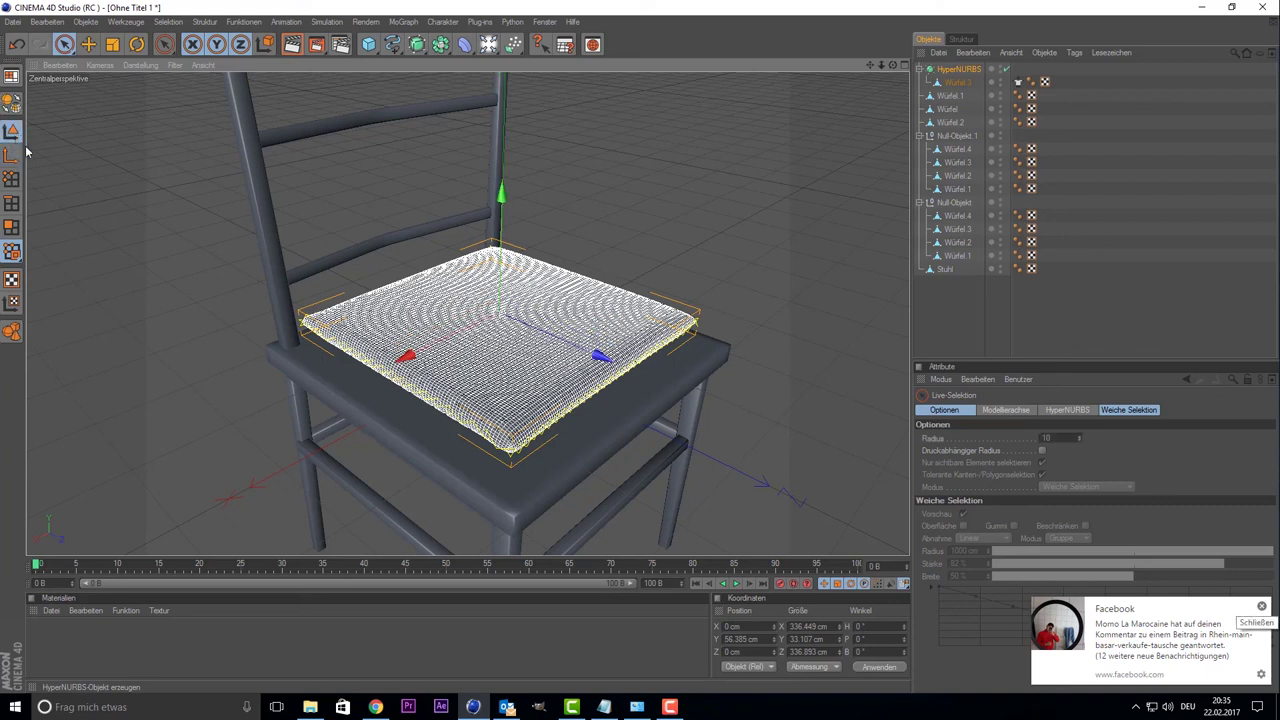
left_click(958, 82)
left_click(960, 70)
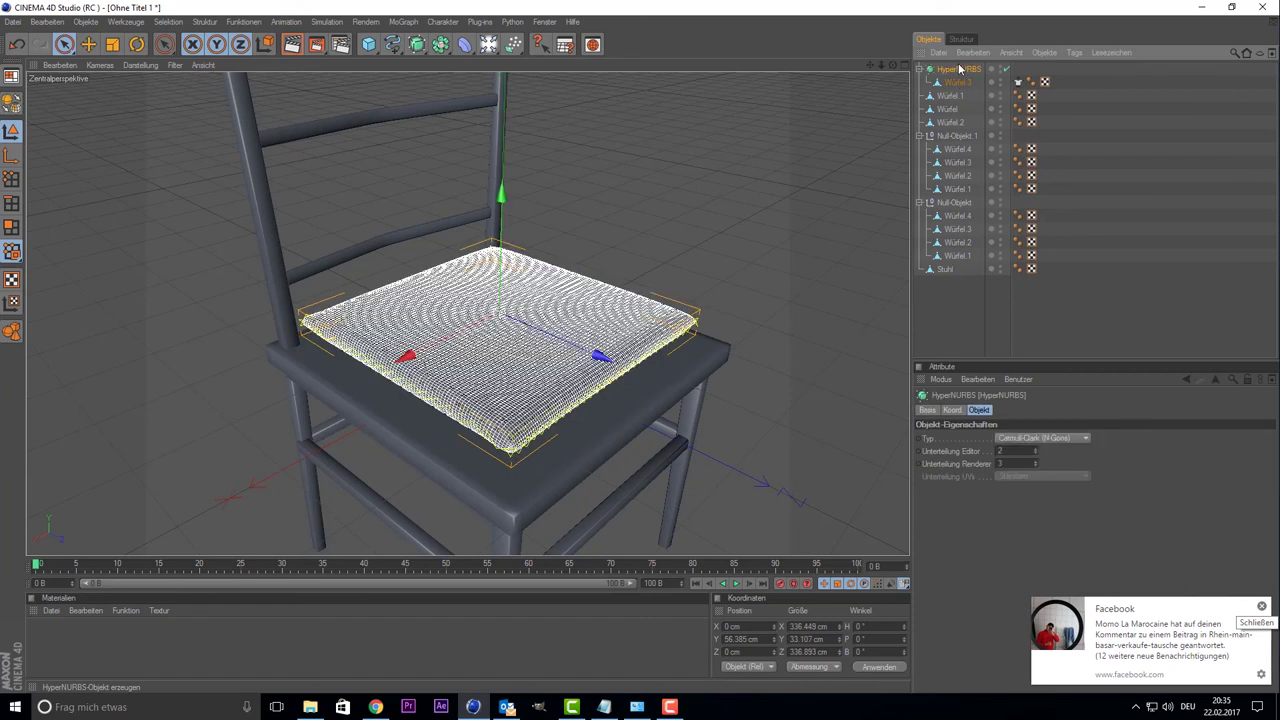
- Orbit and zoom to inspect the smoothed cushion on the seat from eye level and above
left_click(999, 305)
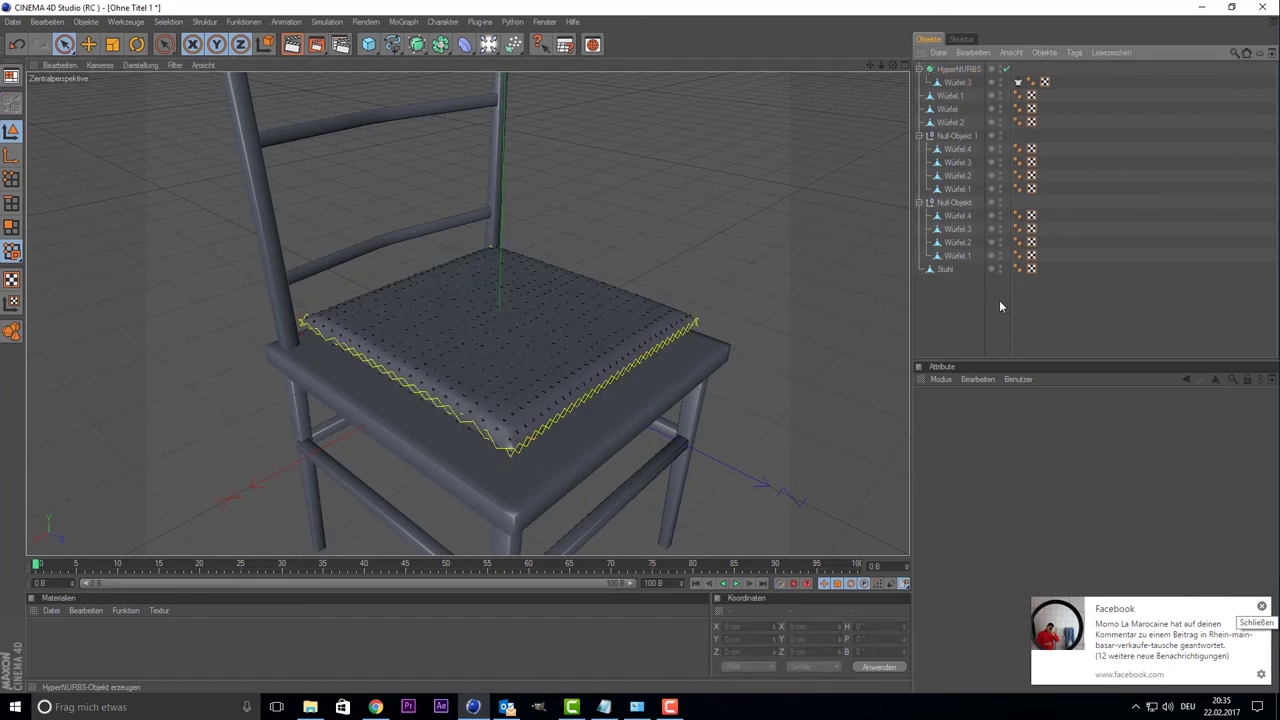
scroll(793, 438, "down", 3)
scroll(790, 436, "down", 2)
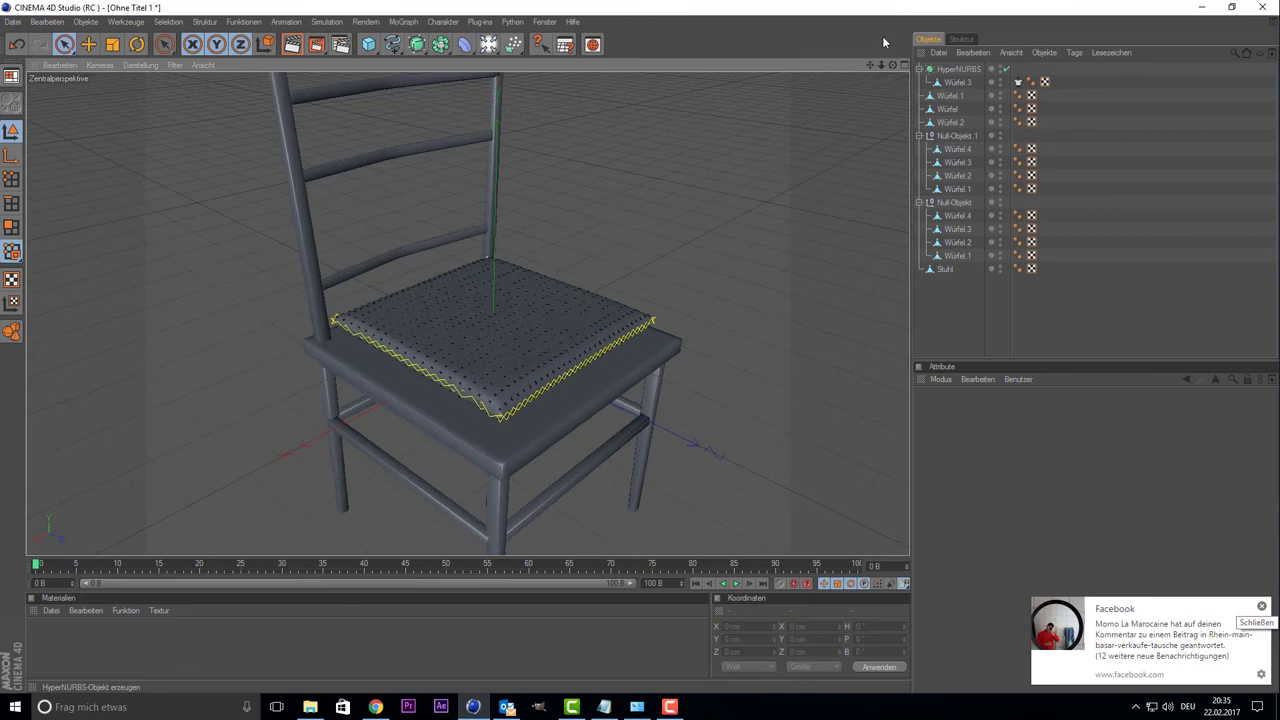
left_click_drag(897, 64, 969, 103)
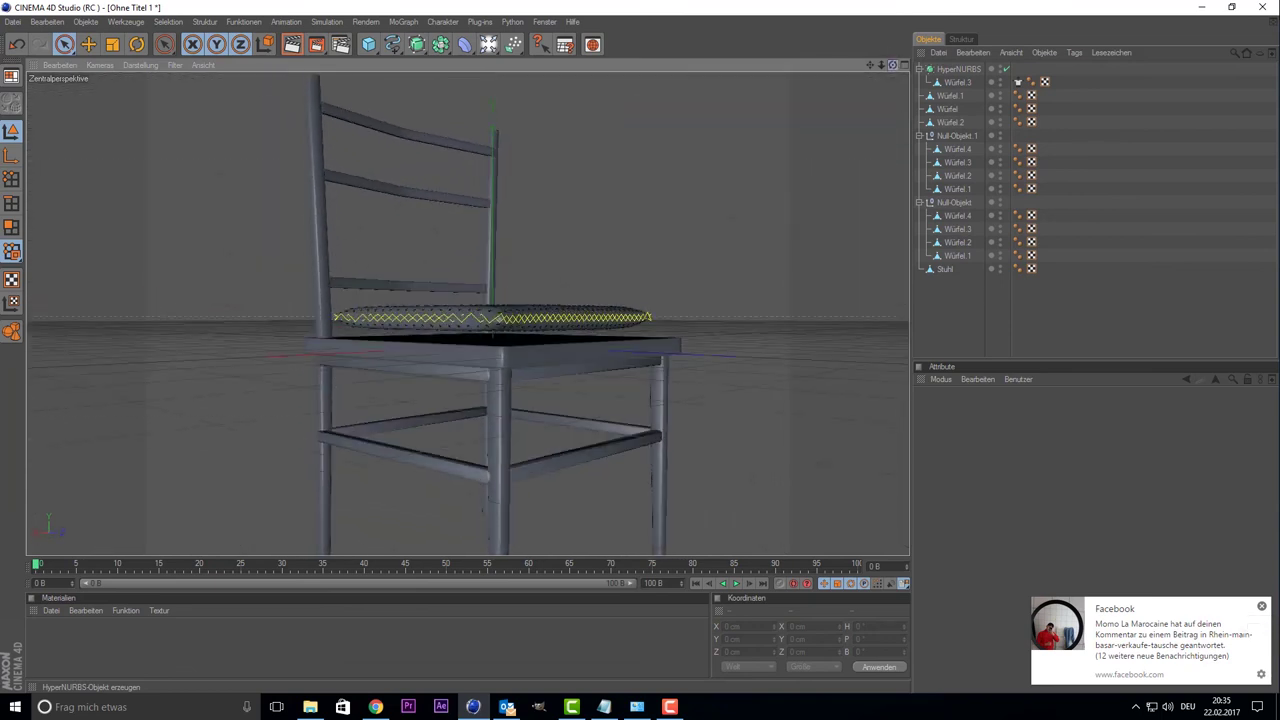
left_click(950, 68)
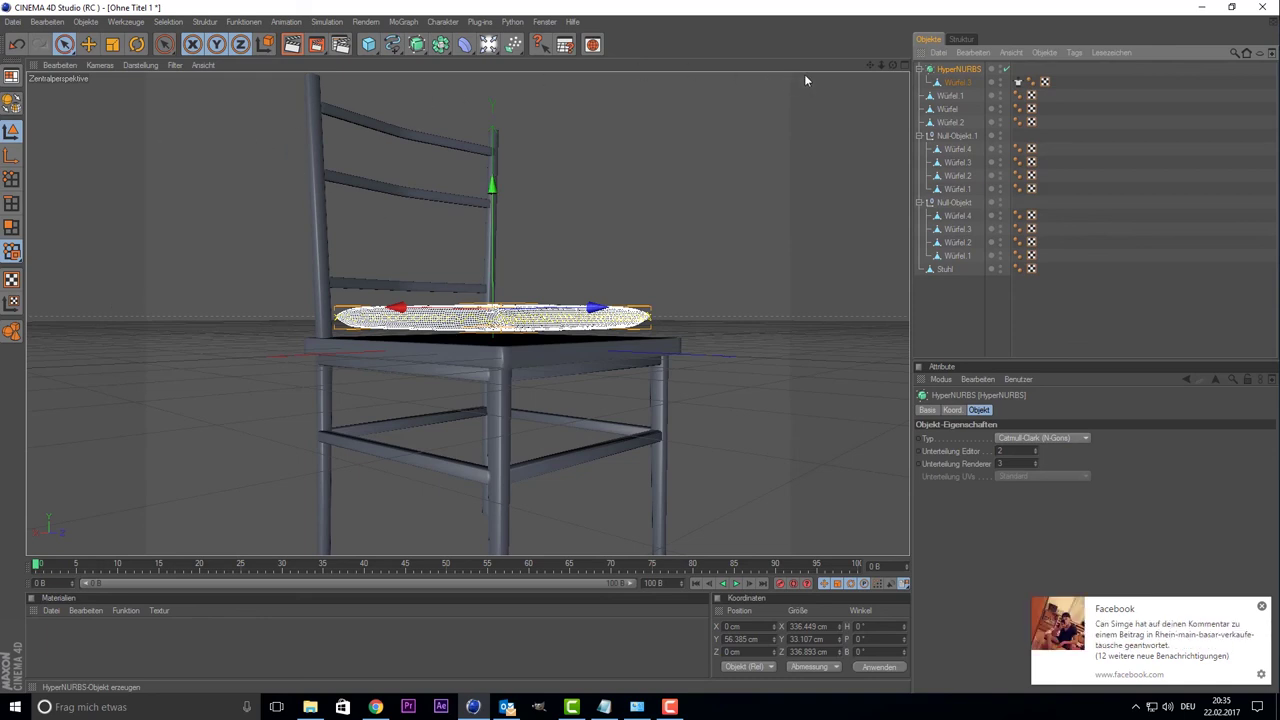
mouse_move(892, 64)
left_mouse_down()
mouse_move(557, 247)
mouse_move(433, 263)
left_mouse_up()
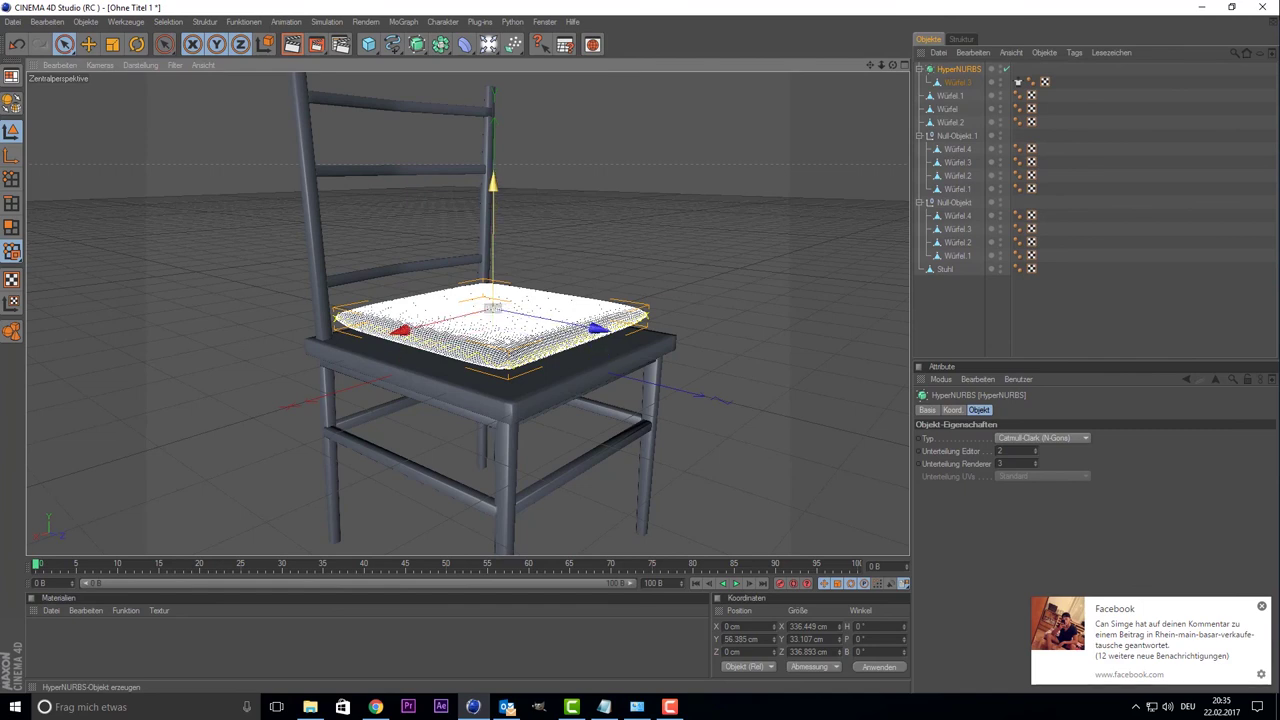
scroll(433, 263, "up", 3)
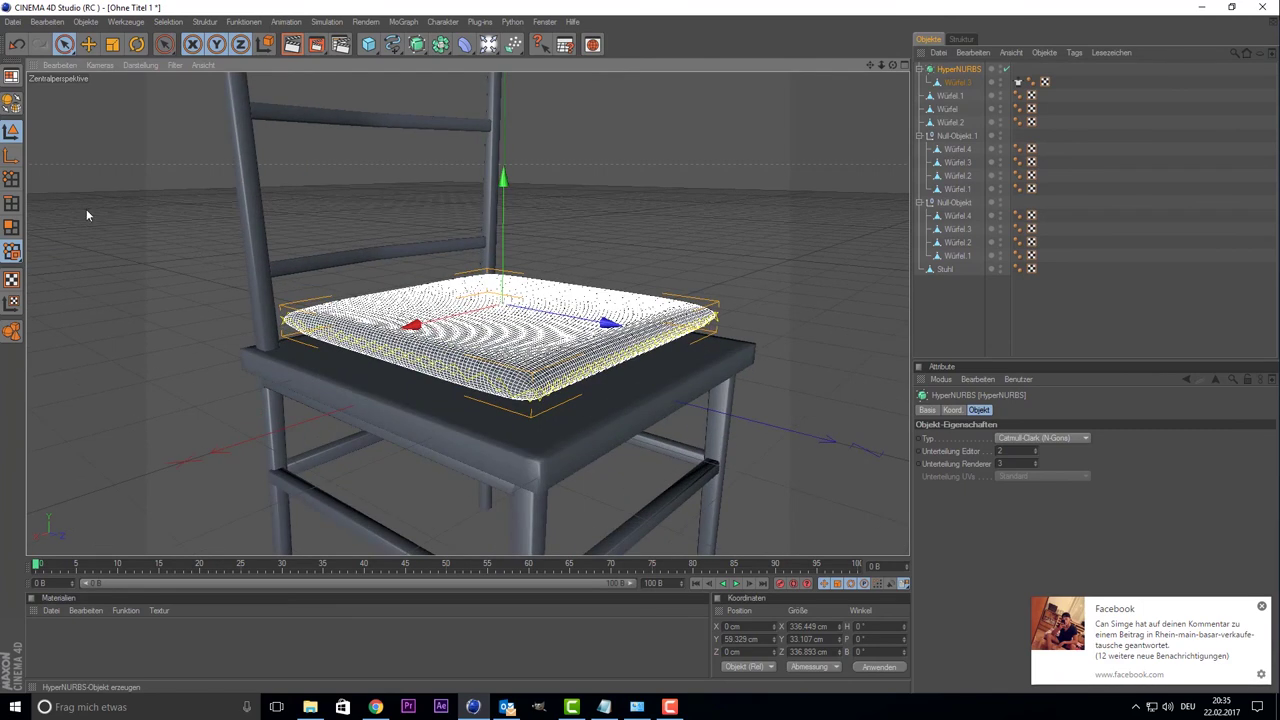
scroll(86, 212, "up", 2)
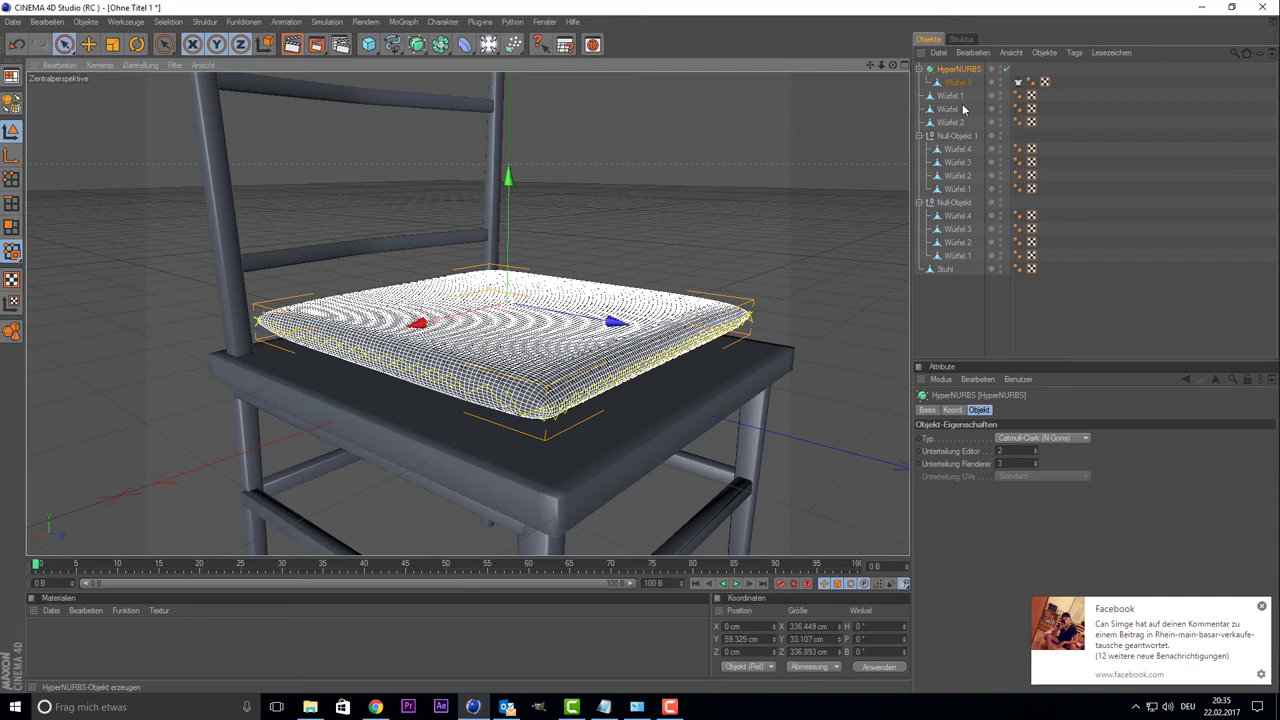
- Toggle the HyperNURBS smoothing off and on and inspect Würfel 3's Kleidung tag
left_click(1006, 69)
left_click(1006, 70)
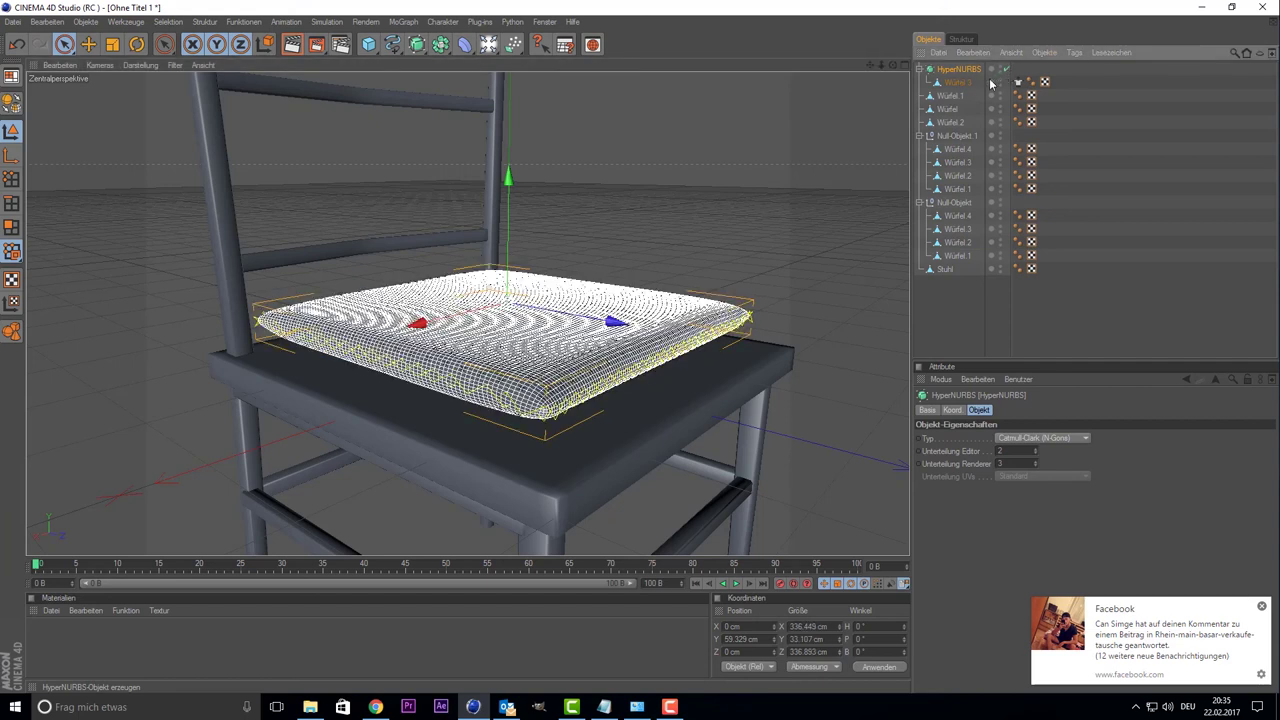
left_click(963, 83)
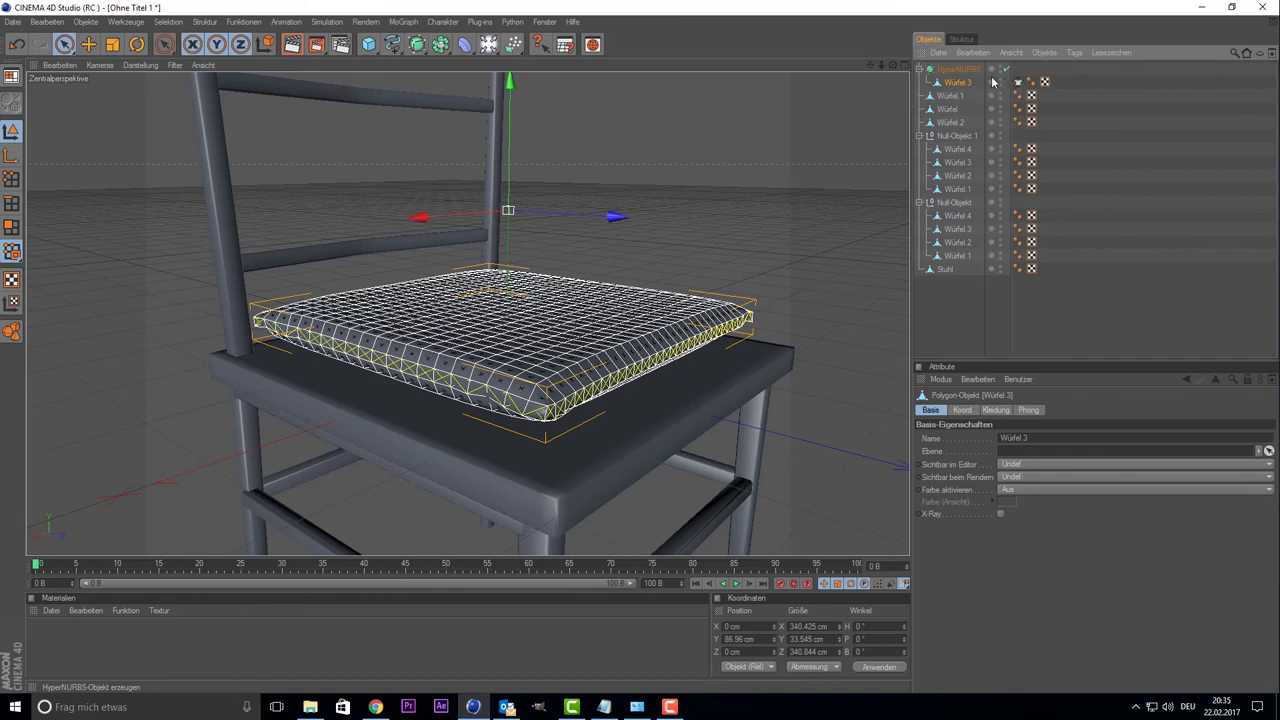
left_click(972, 70)
left_click(1019, 82)
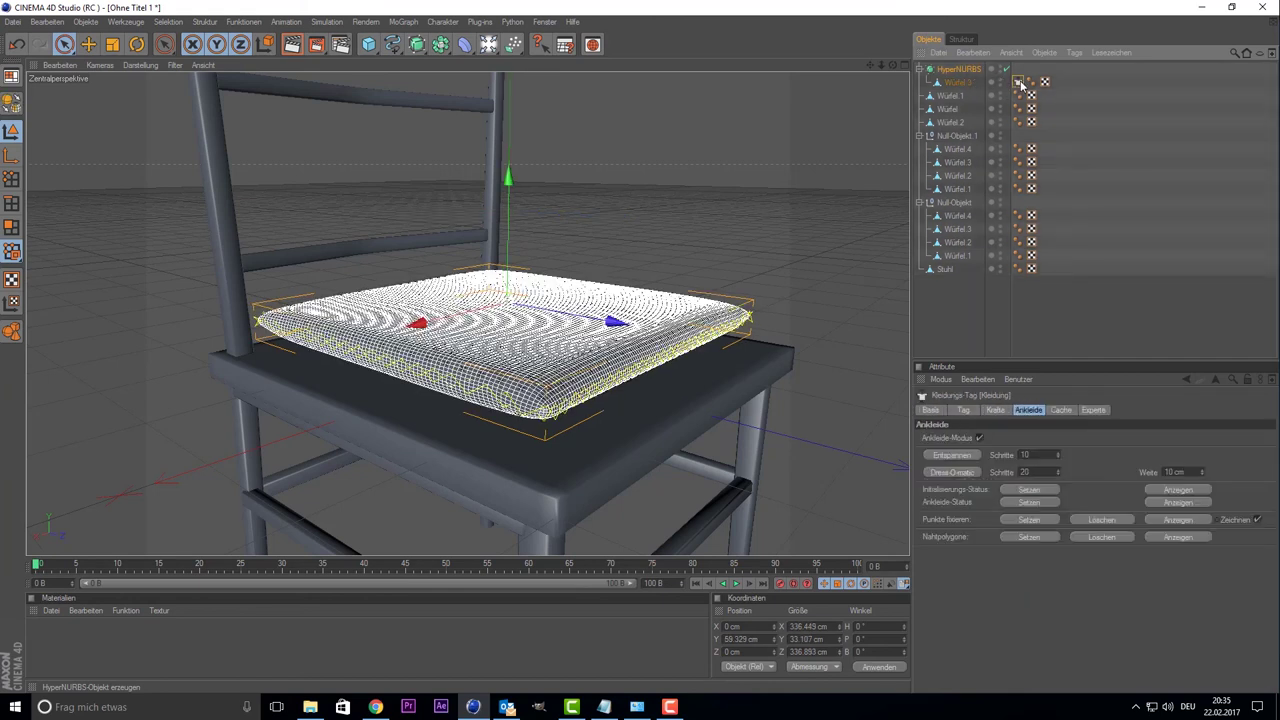
left_click(972, 72)
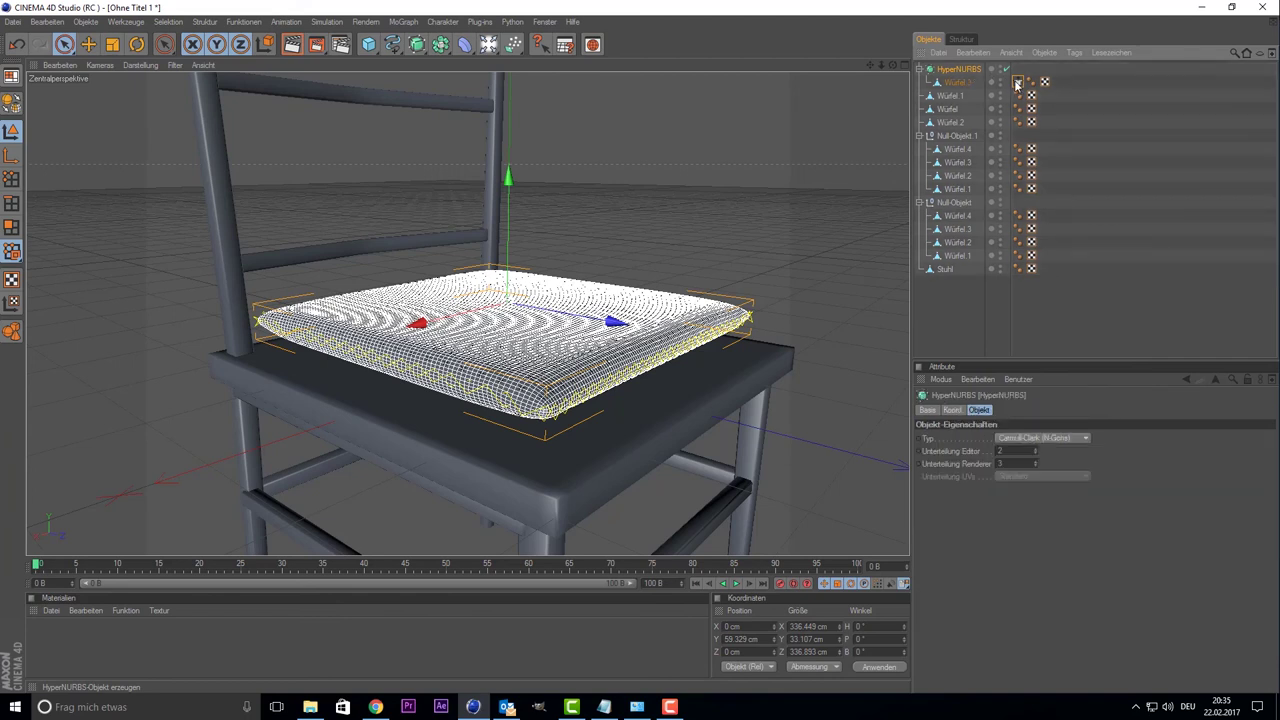
- Undo the cloth draping to restore the box-shaped cushion, then lower it
key("Delete")
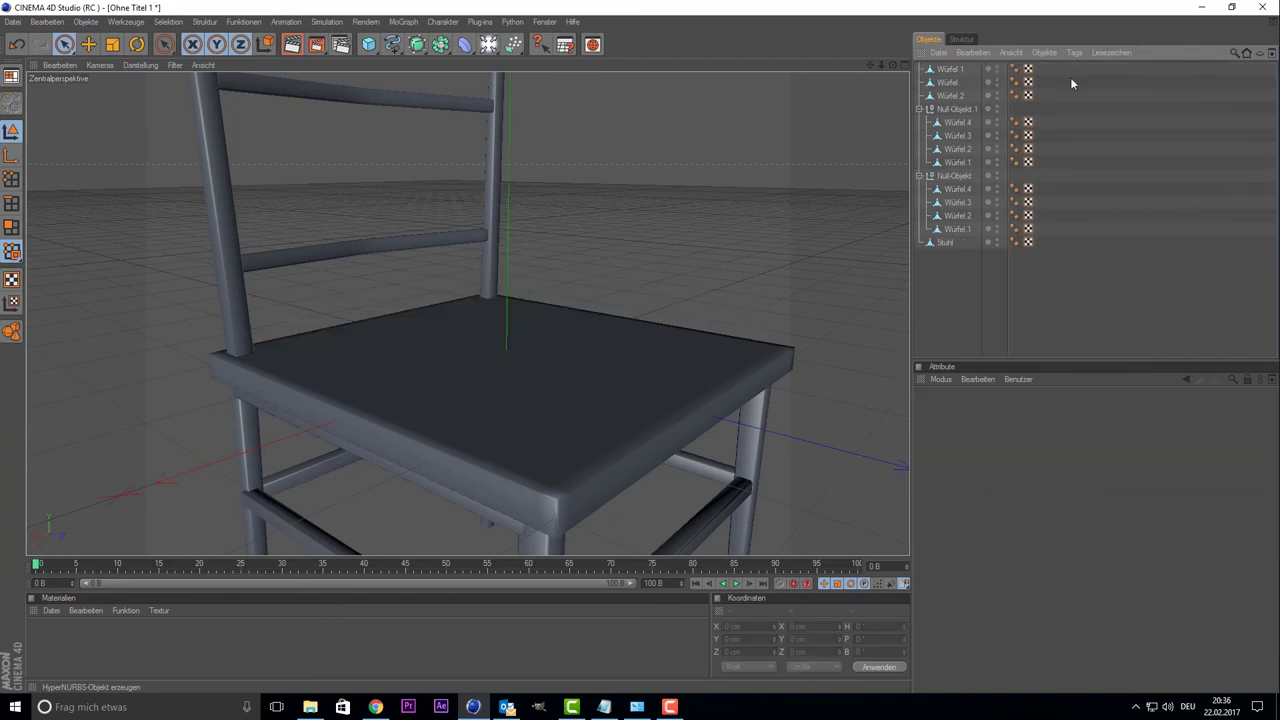
key("ctrl+z")
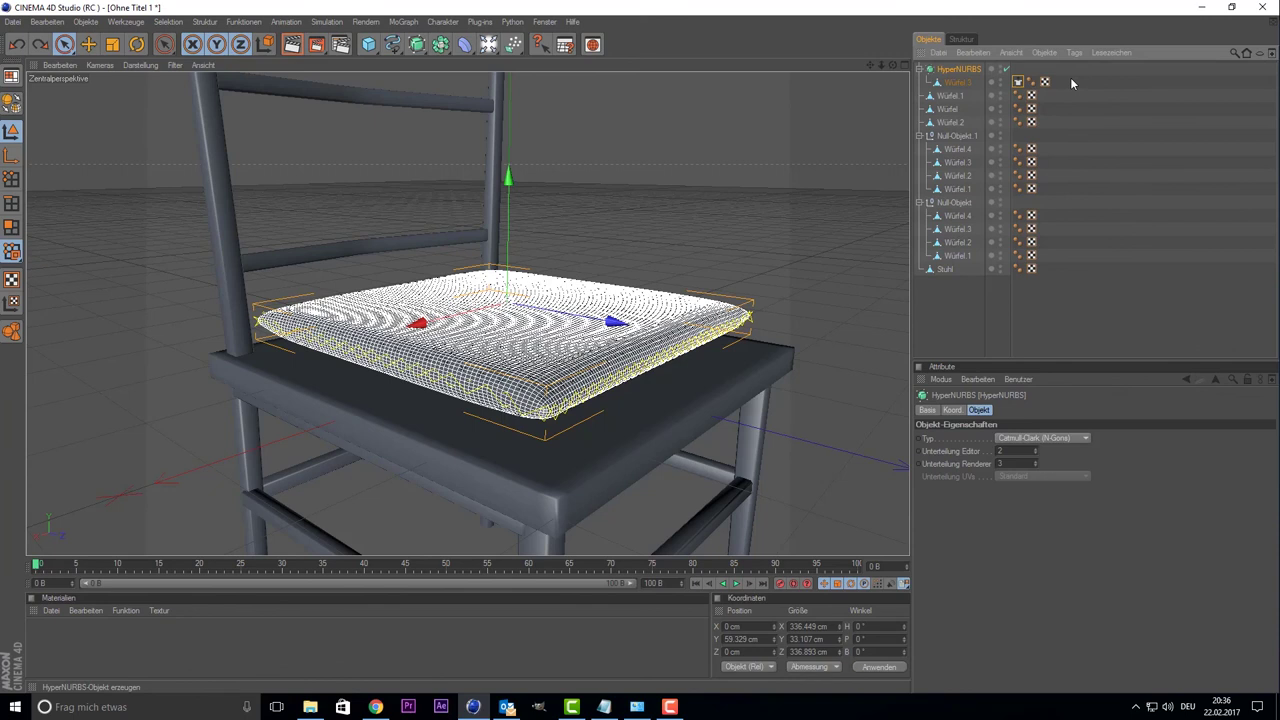
left_click(1018, 82)
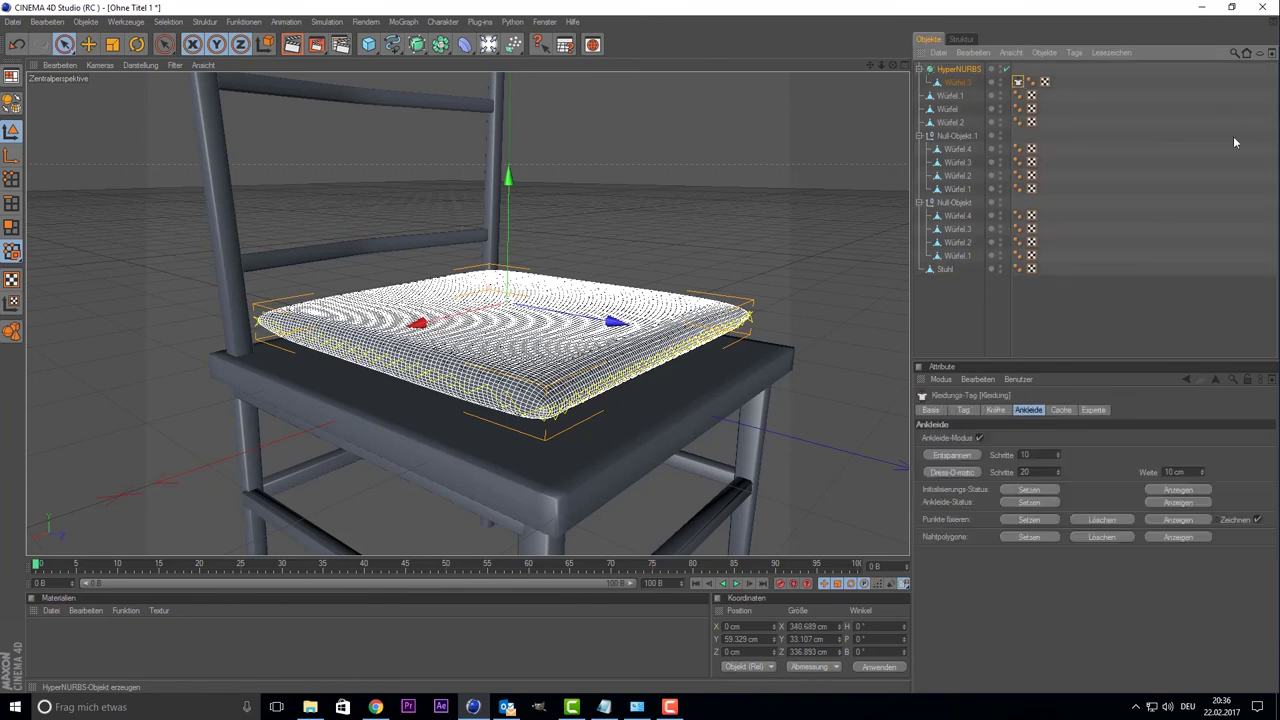
key("ctrl+z")
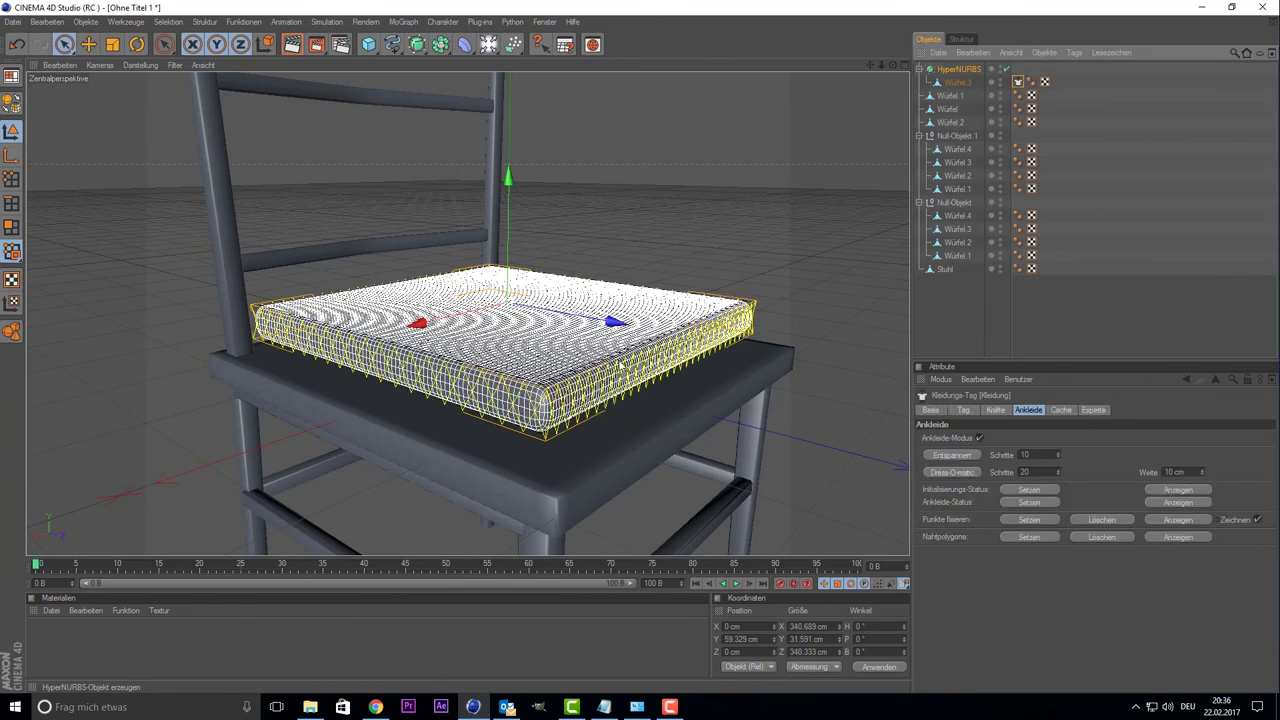
mouse_move(509, 180)
left_mouse_down()
mouse_move(509, 205)
mouse_move(509, 180)
left_mouse_up()
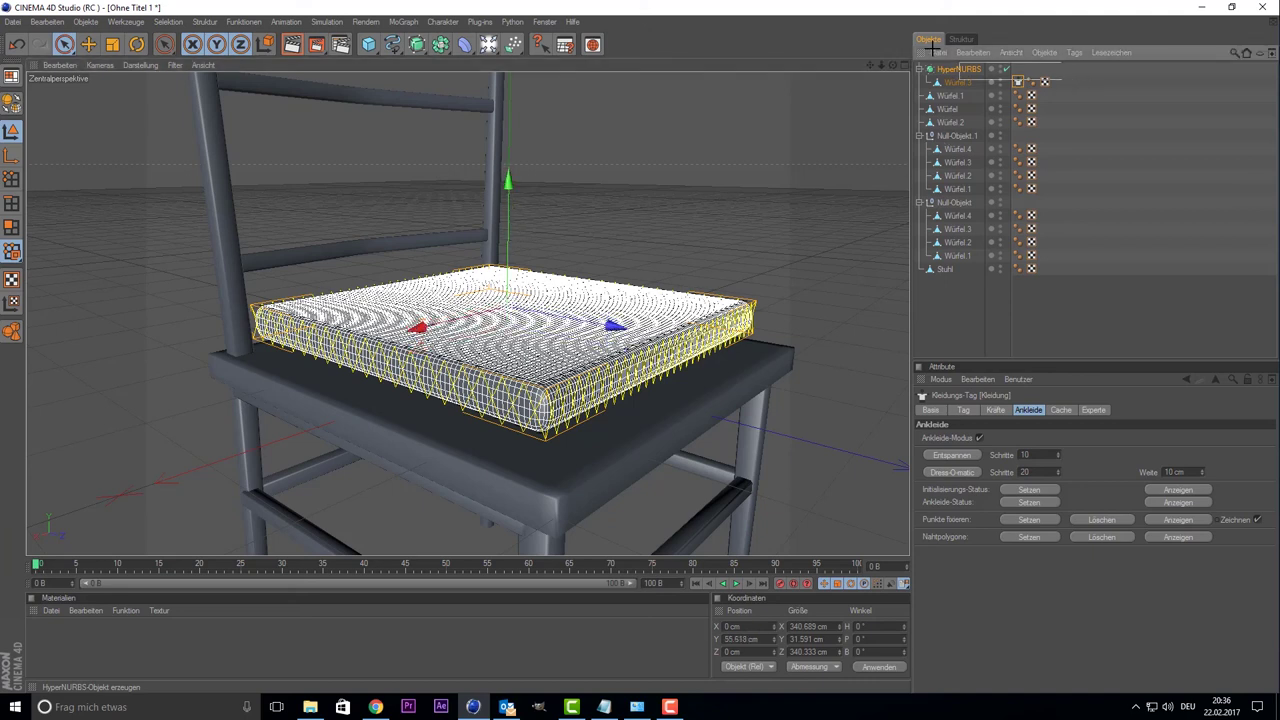
left_click_drag(931, 47, 944, 57)
left_click_drag(514, 232, 514, 254)
- Lower the HyperNURBS cushion toward the seat, trying and undoing conversion to editable geometry
left_click(950, 69)
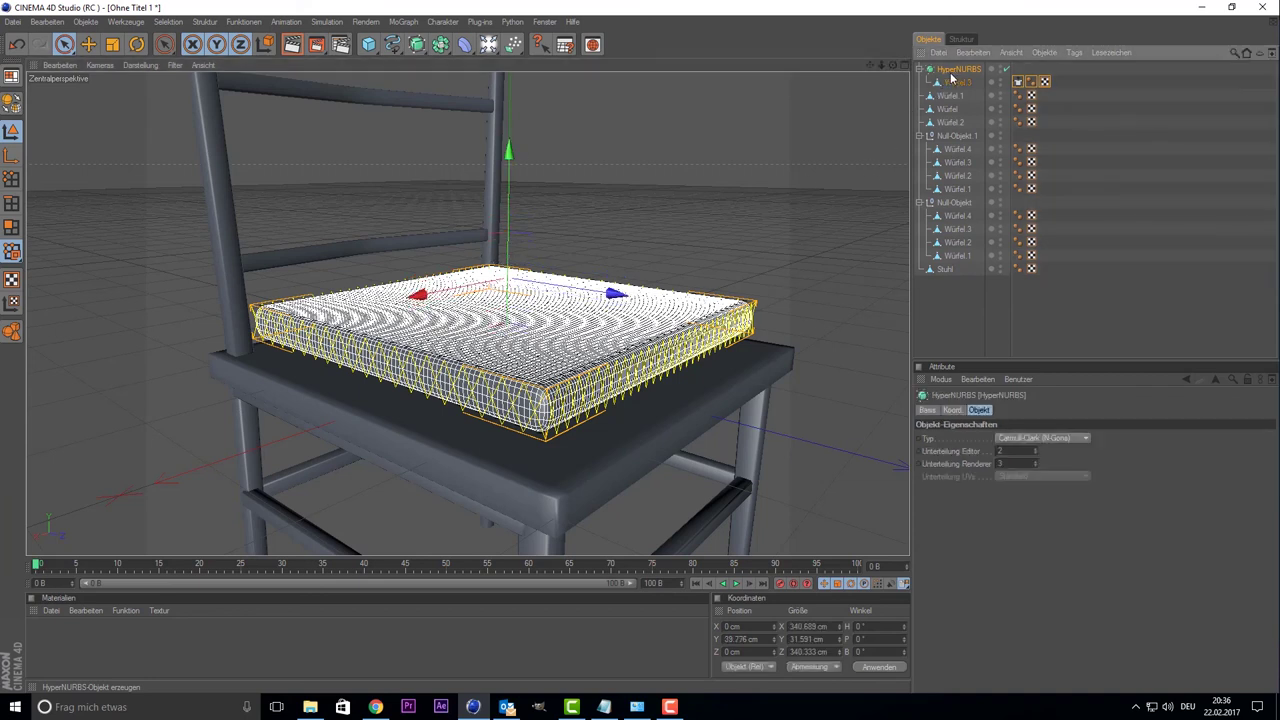
left_click_drag(508, 180, 508, 214)
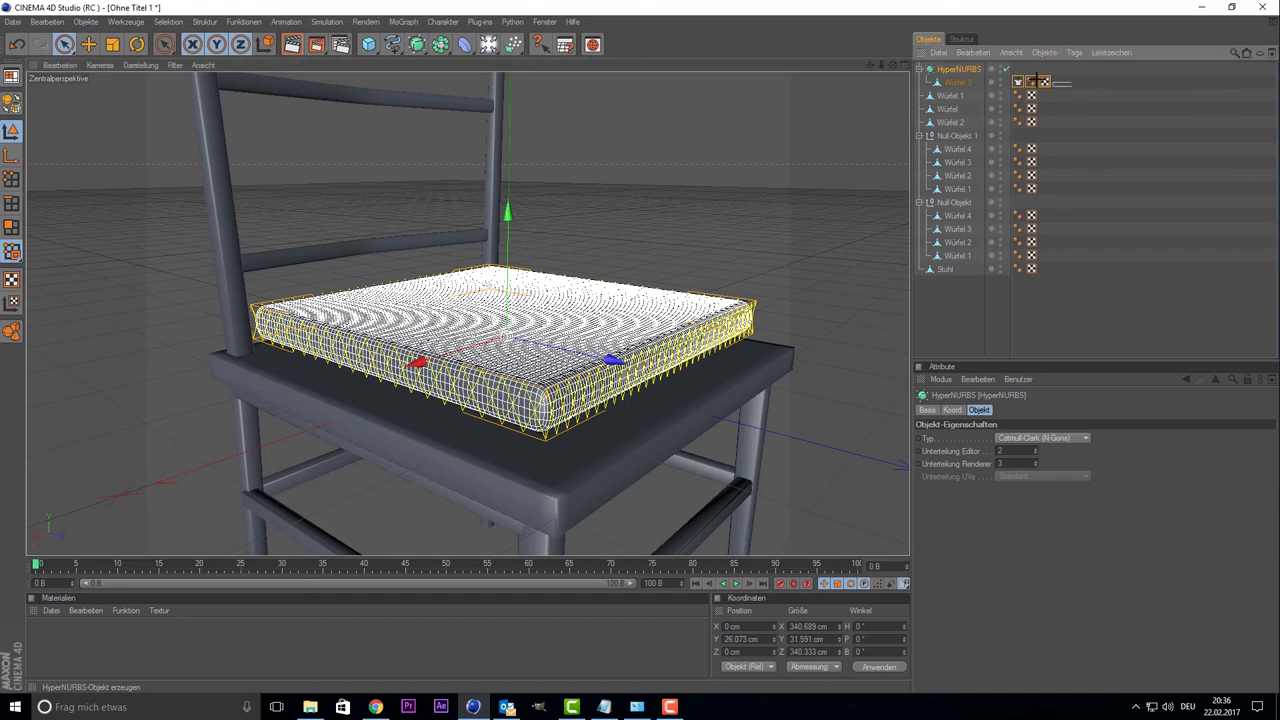
left_click_drag(1087, 81, 1012, 78)
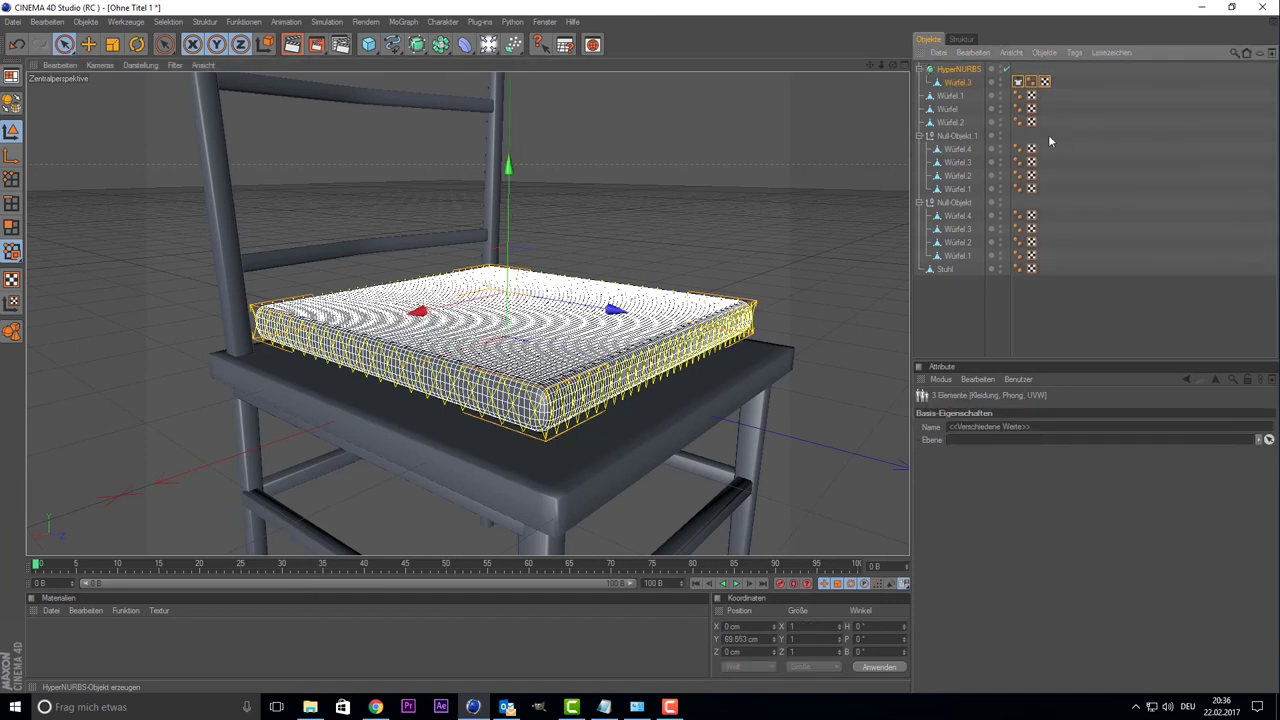
key("ctrl+z")
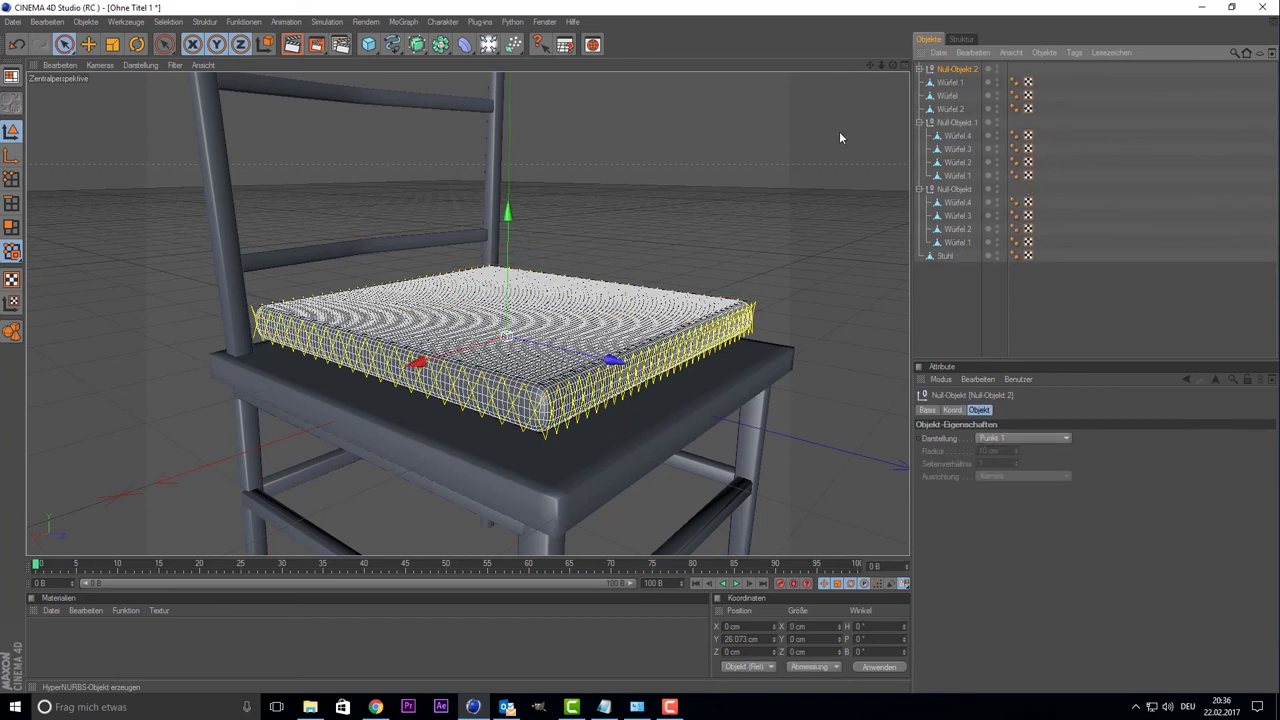
left_click_drag(510, 213, 511, 222)
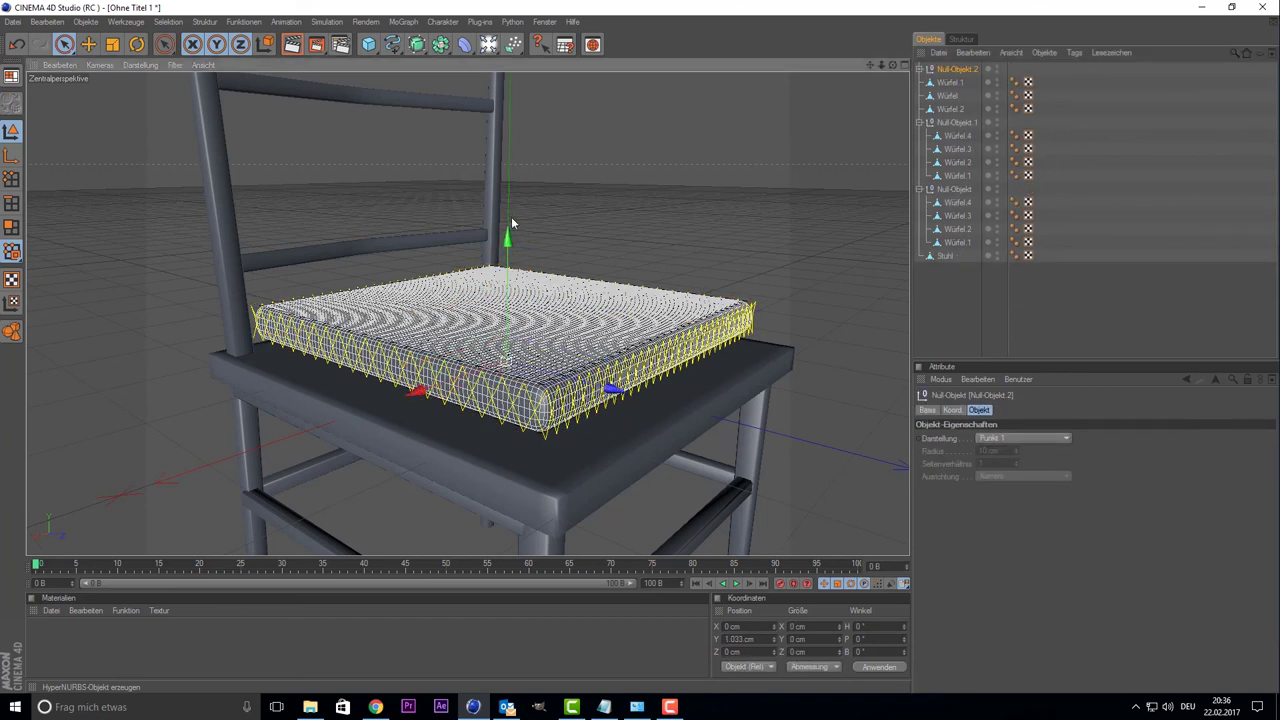
key("ctrl+z")
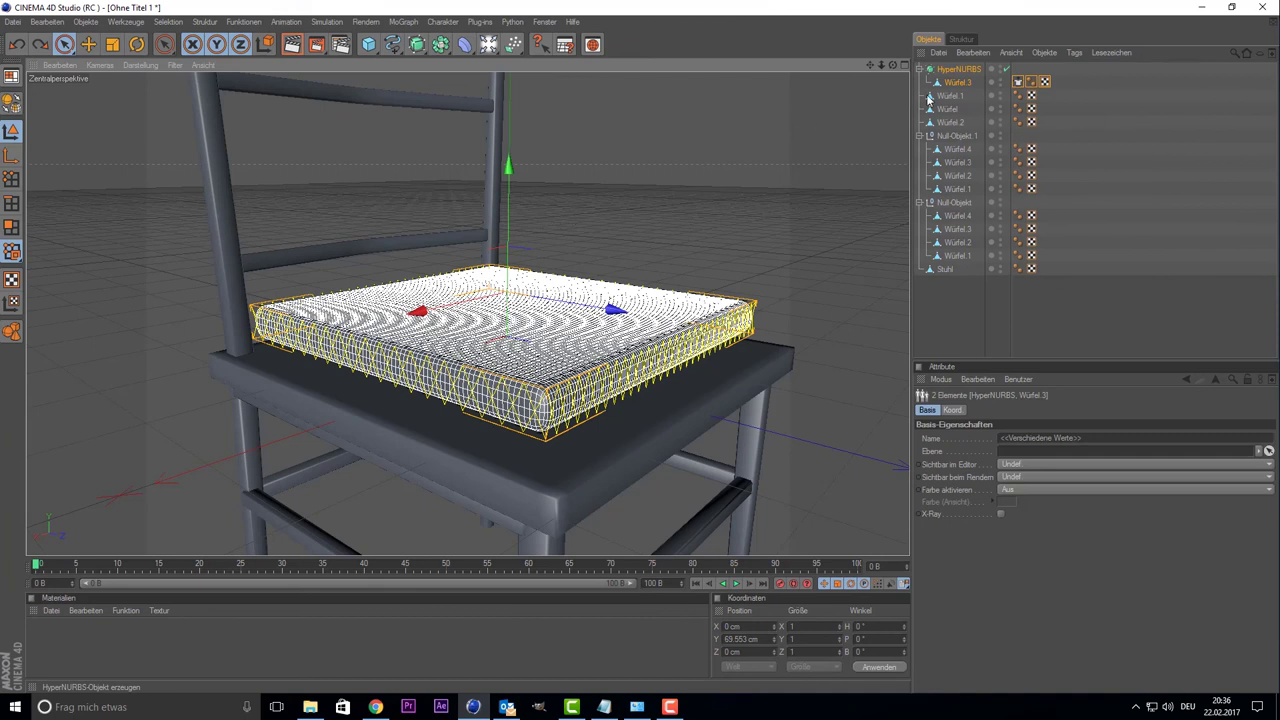
key("ctrl+y")
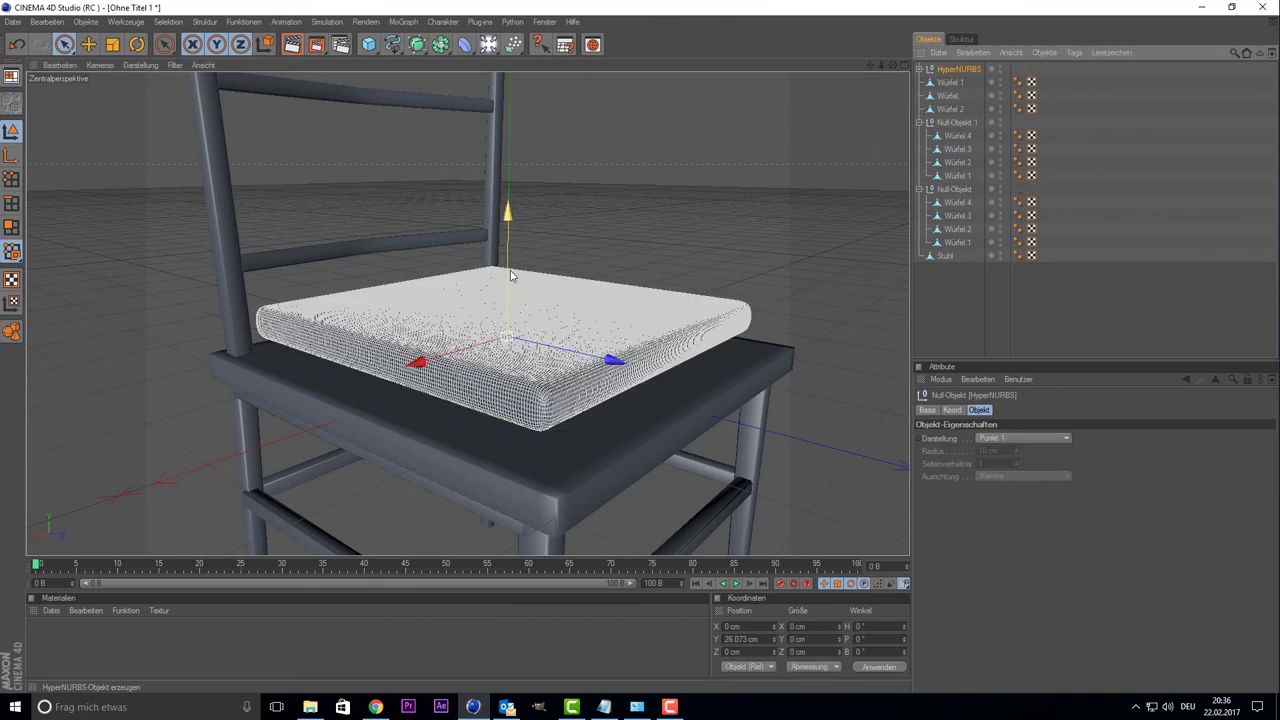
left_click_drag(508, 262, 508, 247)
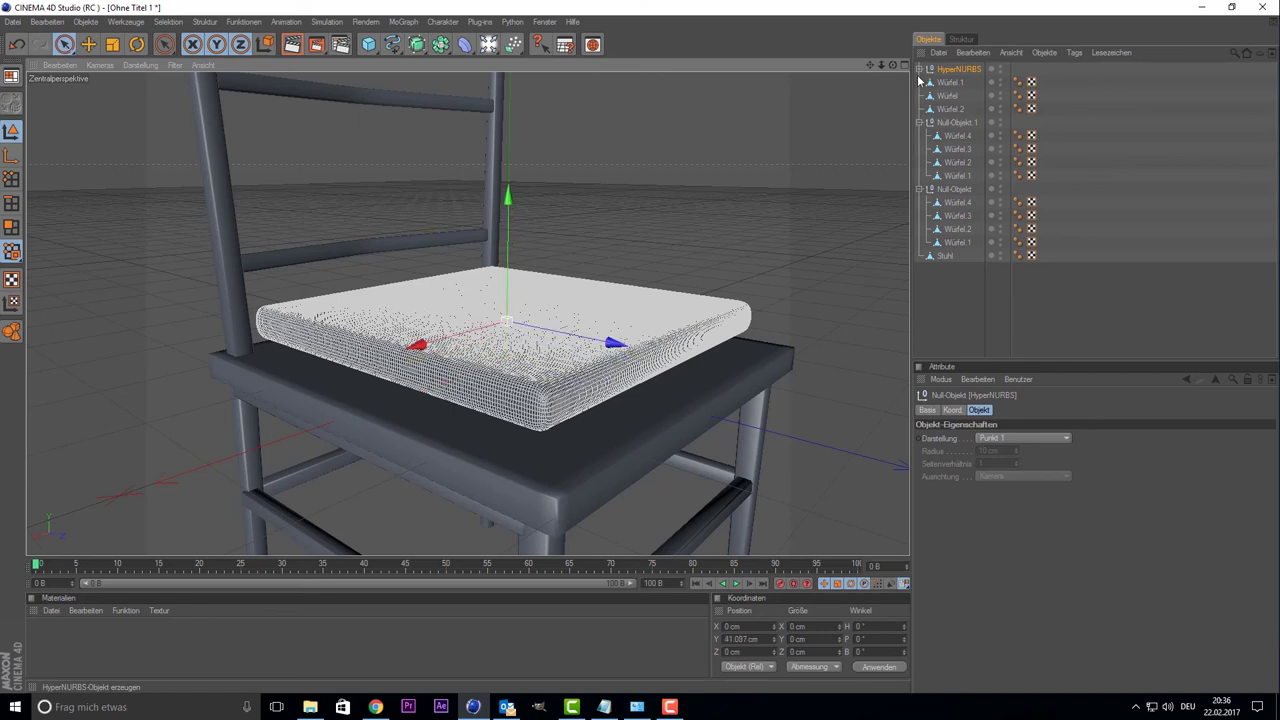
- Reposition Würfel 3 vertically, then undo back to the HyperNURBS state
left_click(919, 69)
left_click(955, 82)
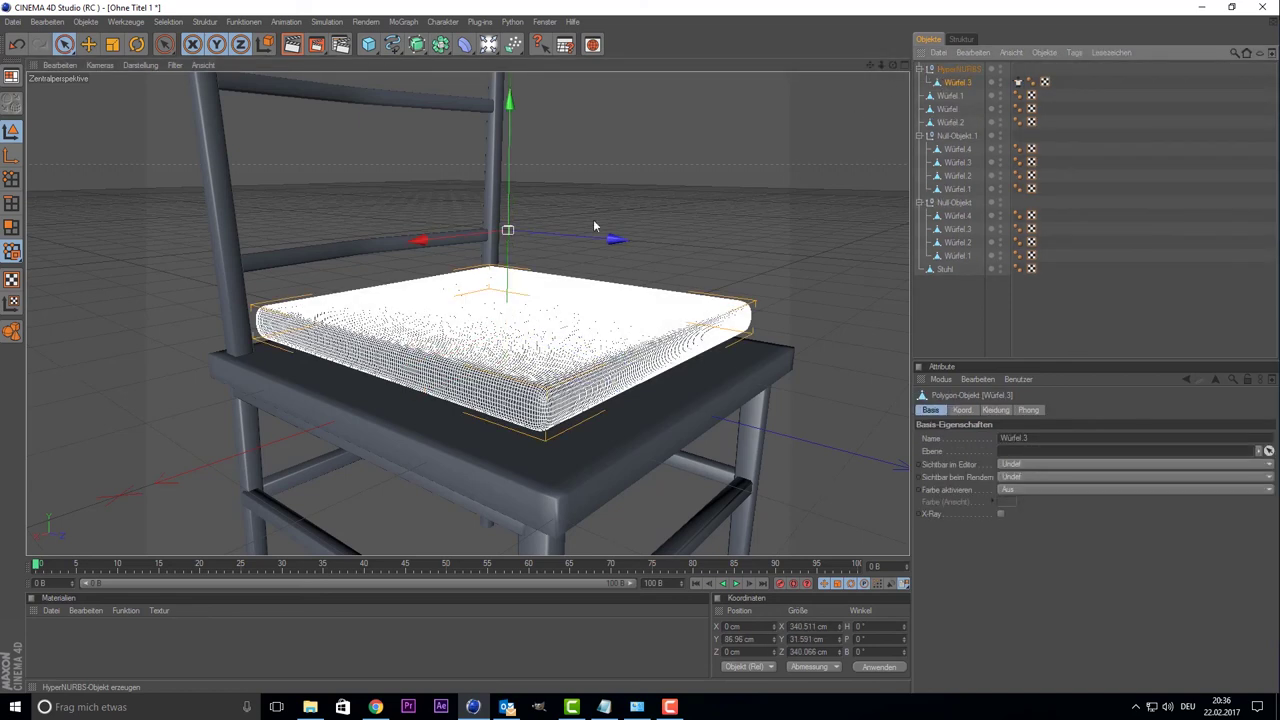
left_click_drag(510, 204, 510, 212)
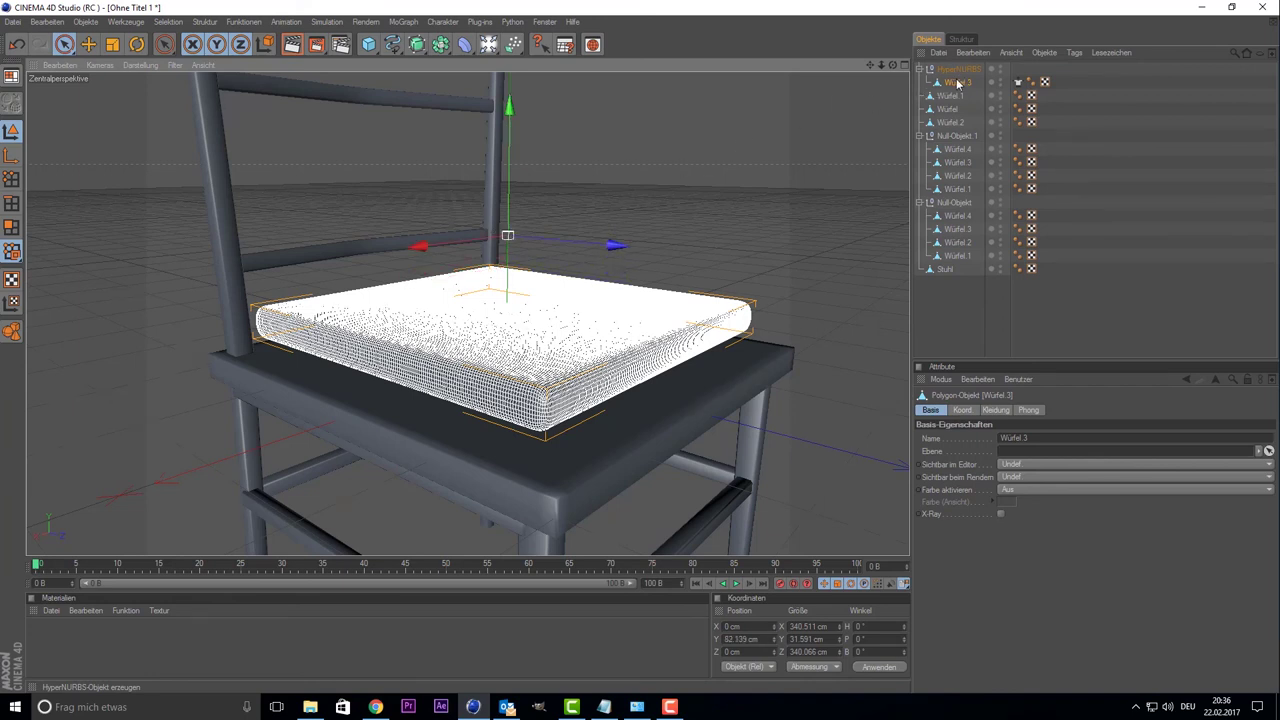
left_click(955, 88)
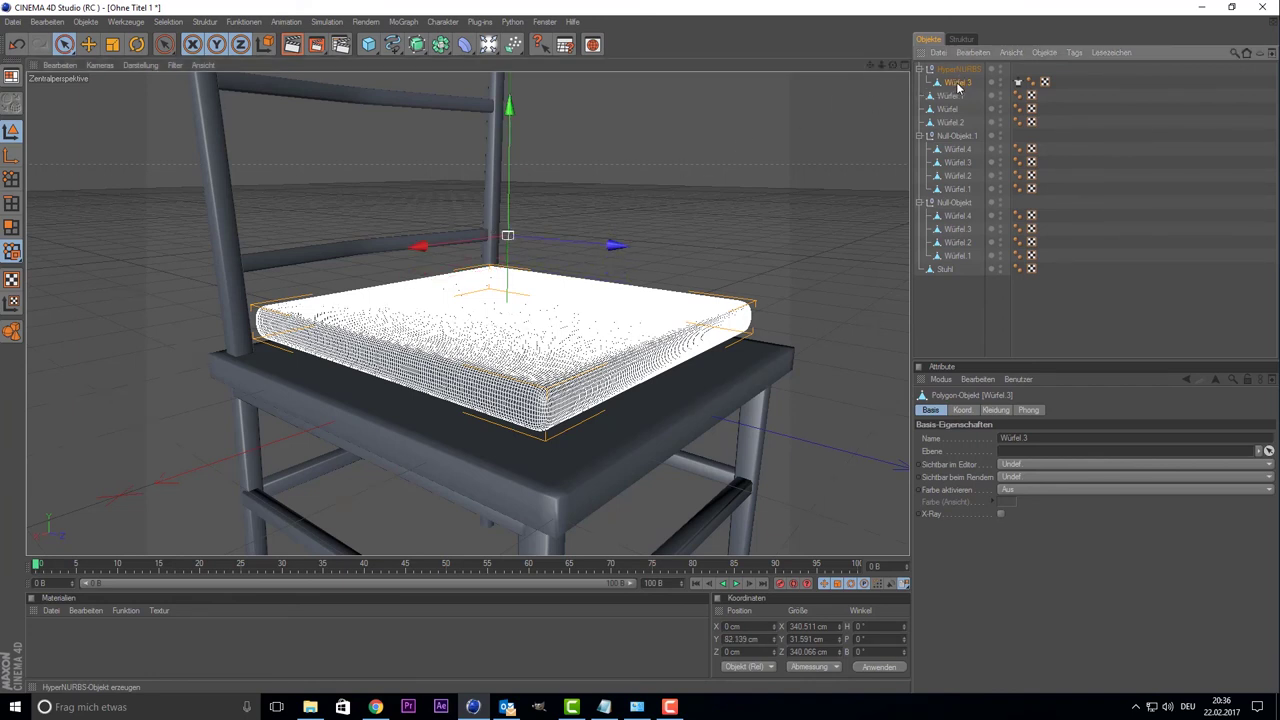
left_click(830, 170)
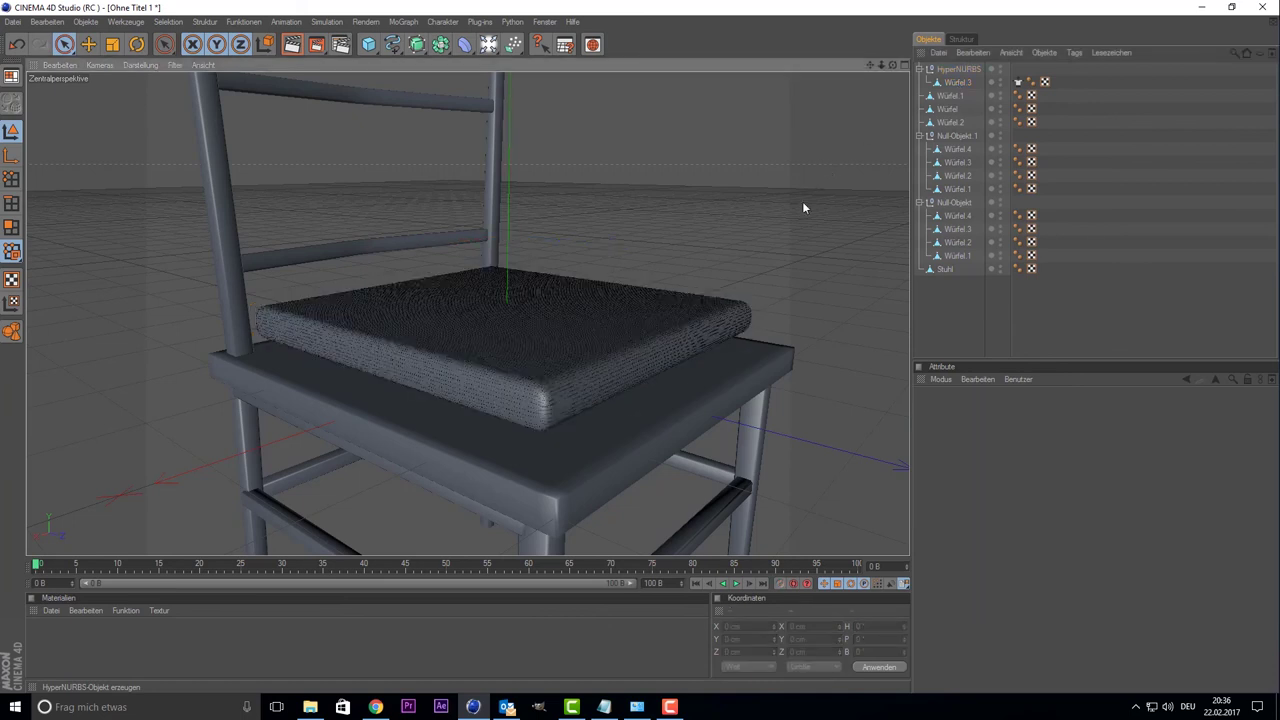
key("ctrl+z")
key("ctrl+z")
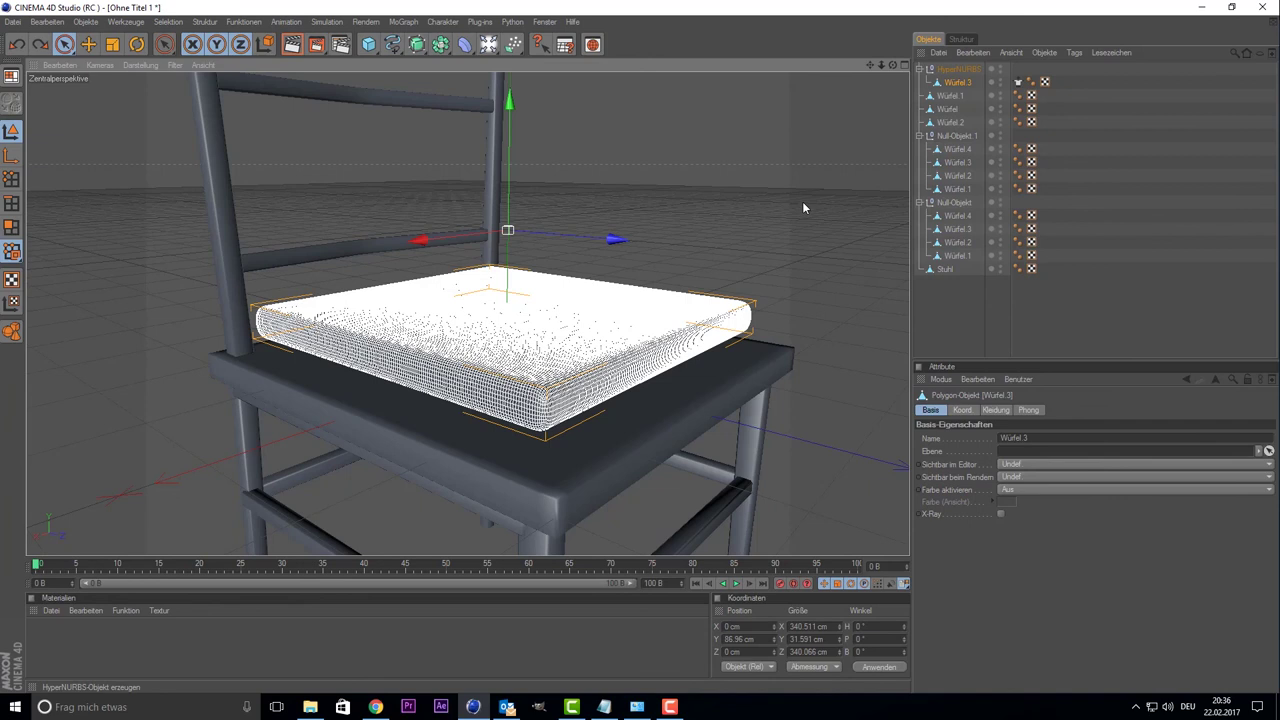
key("ctrl+z")
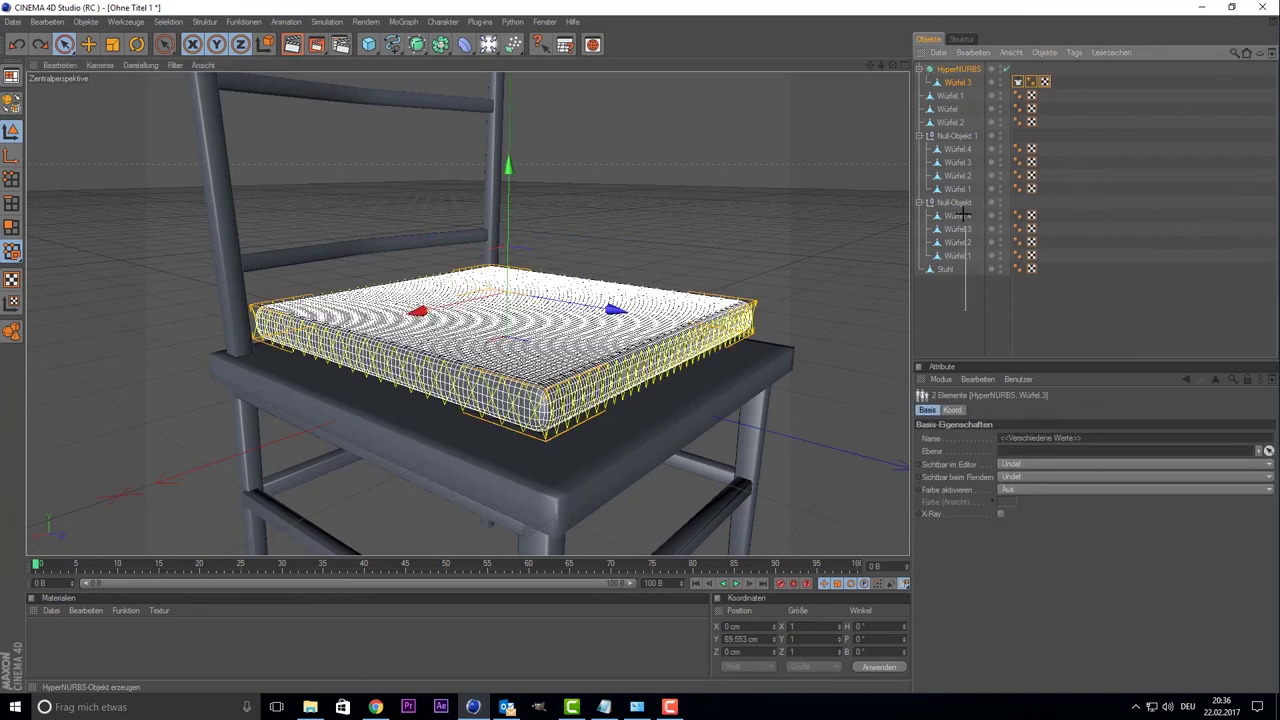
- Raise all chair parts from Würfel 1 to Stuhl along Y, checking in the front view
left_click_drag(963, 213, 932, 90)
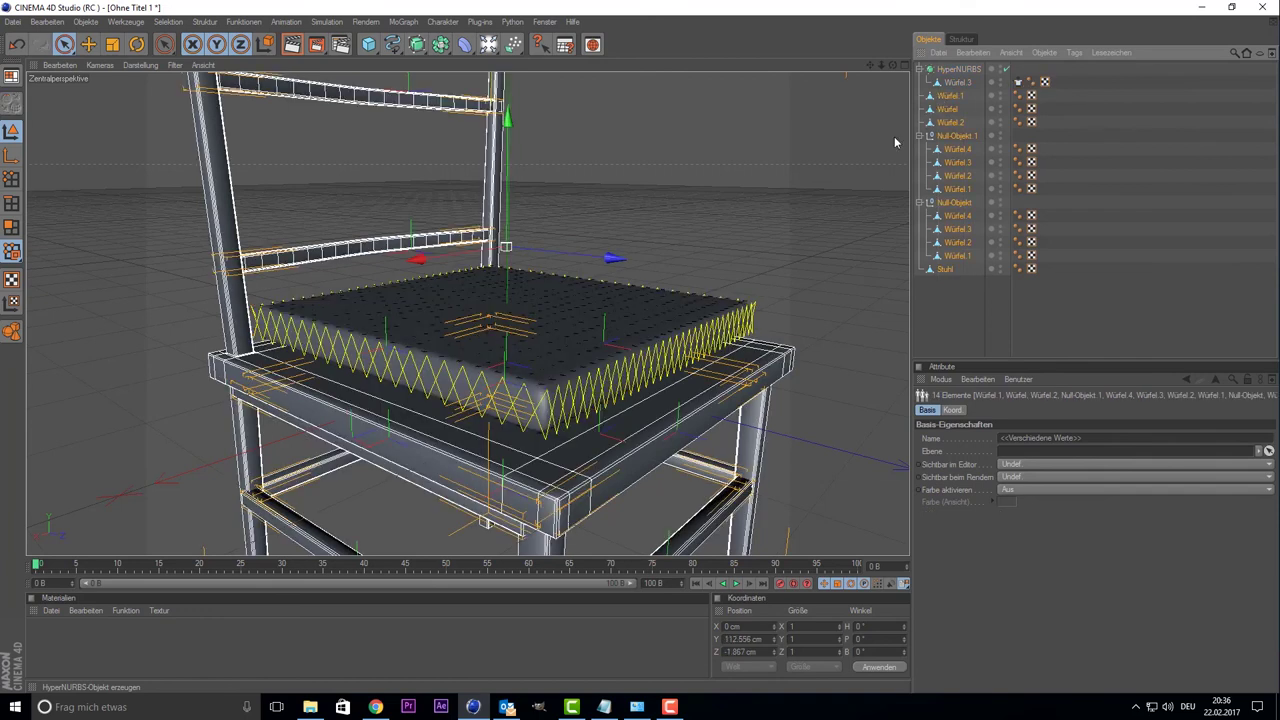
left_click_drag(508, 228, 508, 212)
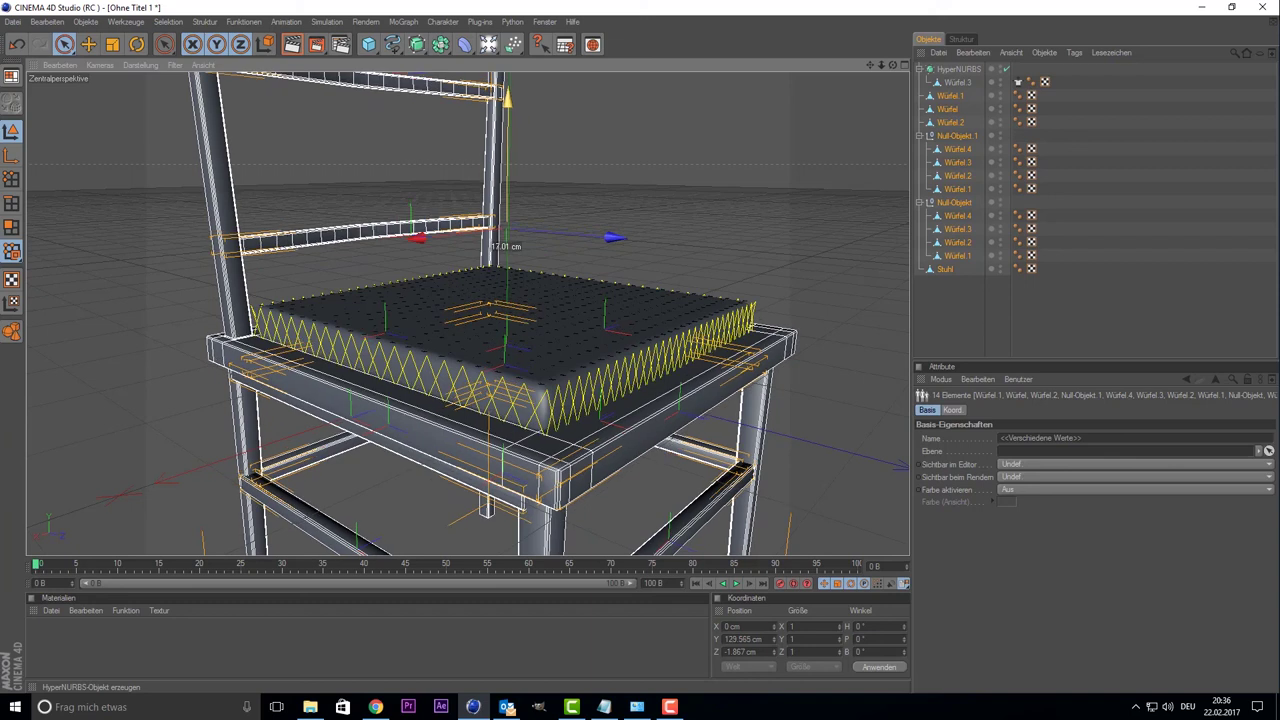
middle_click(770, 108)
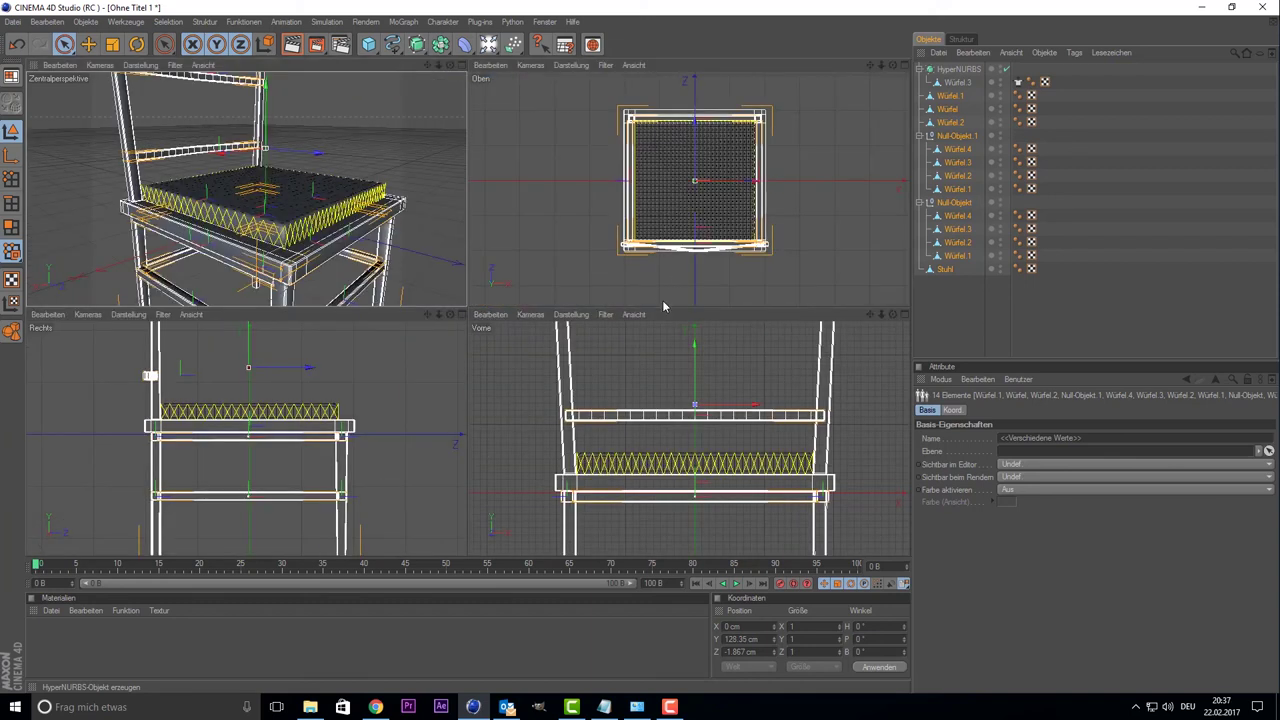
left_click_drag(695, 370, 695, 370)
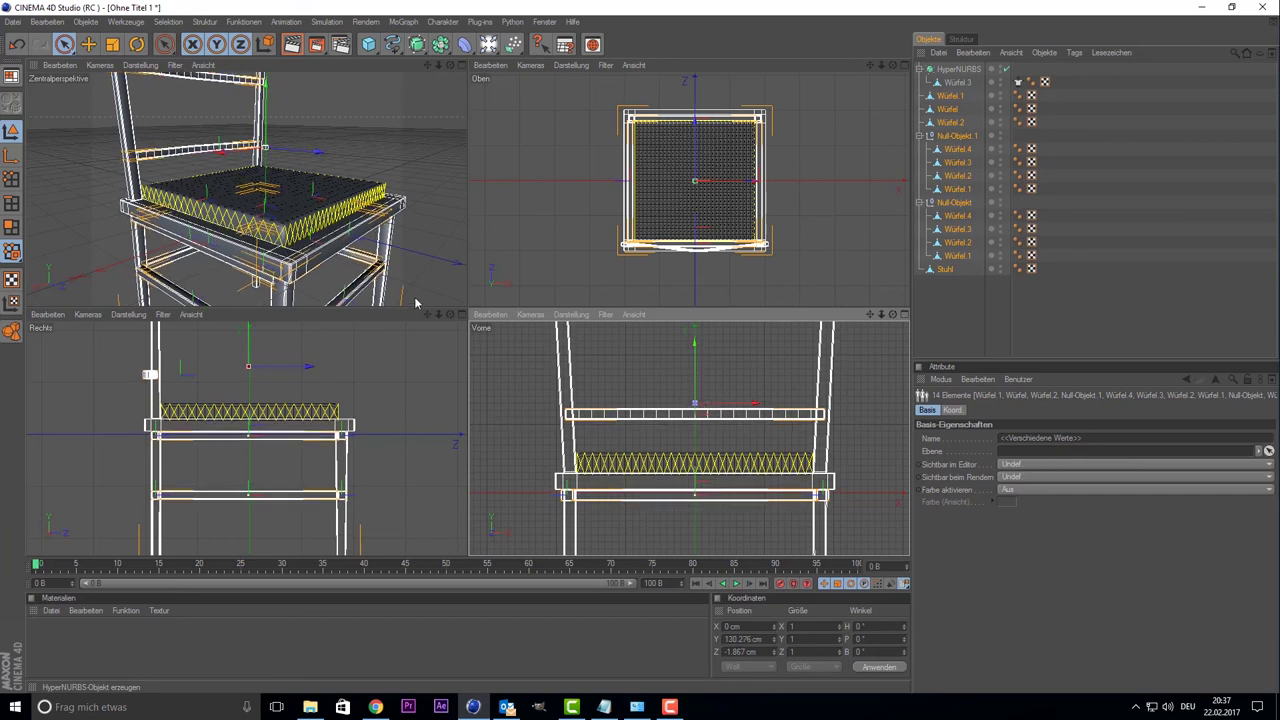
middle_click(377, 277)
- Inspect the HyperNURBS and cushion selections, then zoom out to see the whole chair
left_click(772, 207)
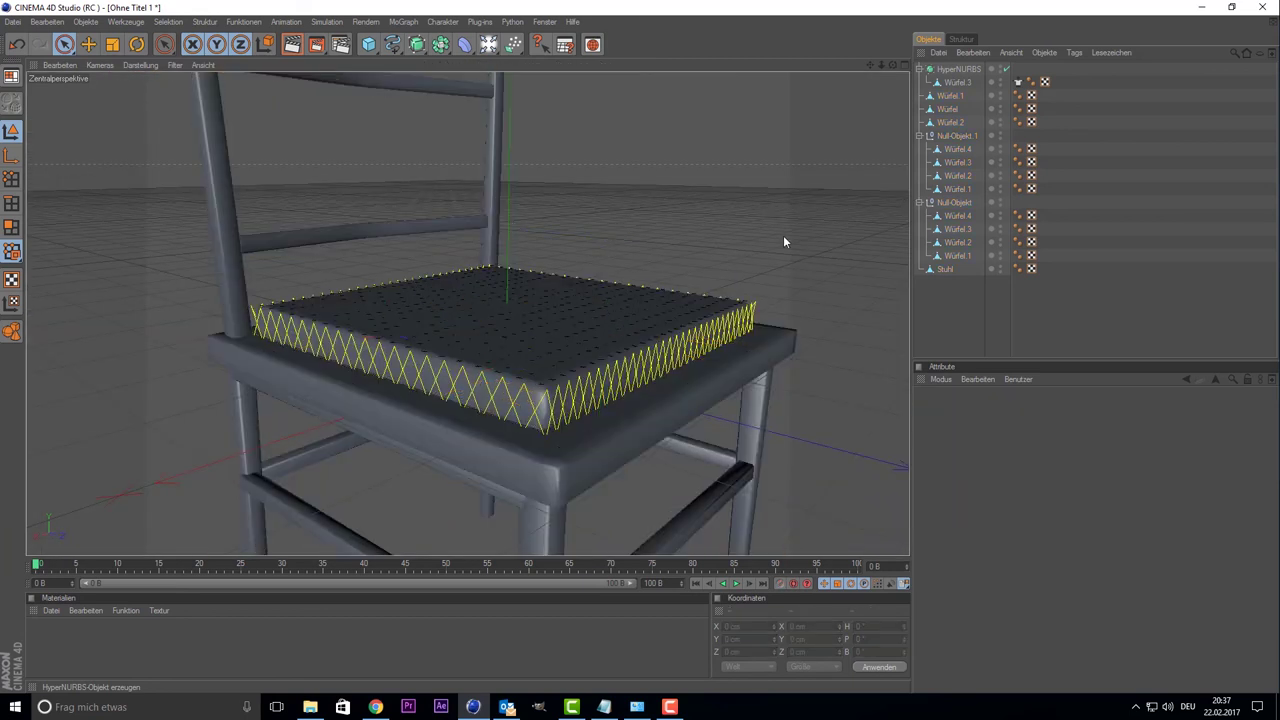
scroll(783, 235, "down", 4)
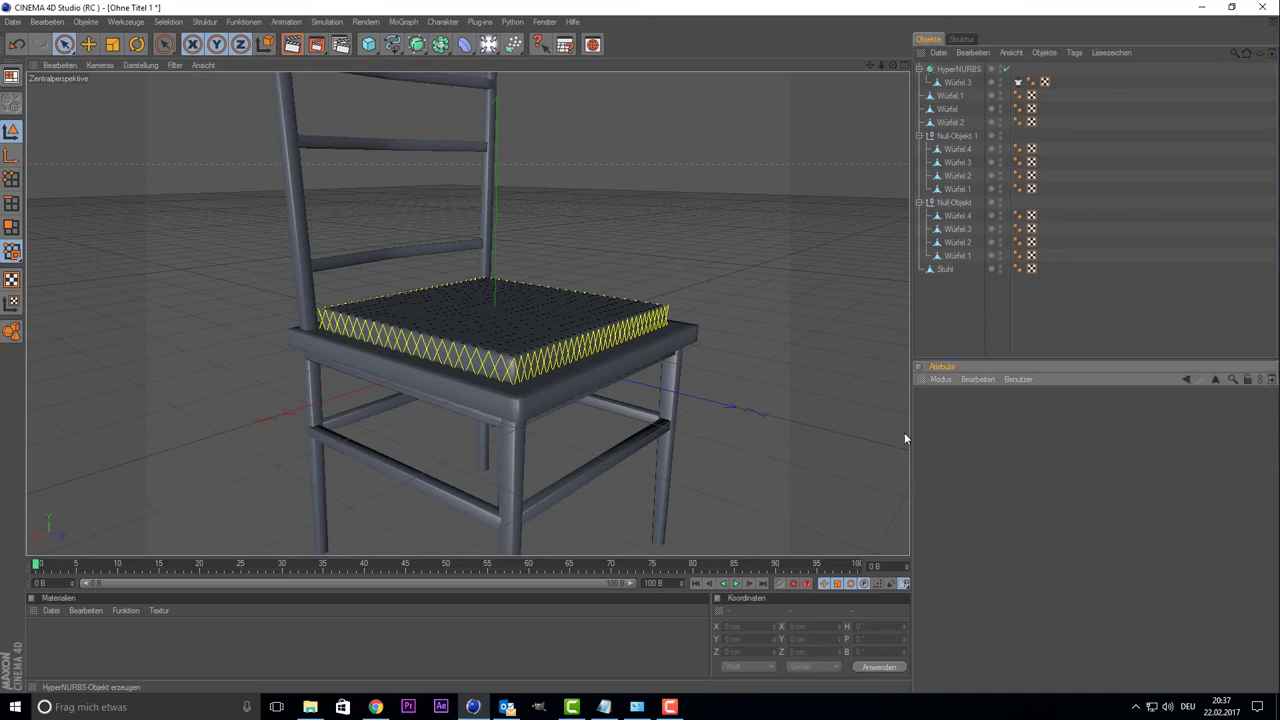
left_click_drag(955, 88, 952, 82)
left_click(958, 69)
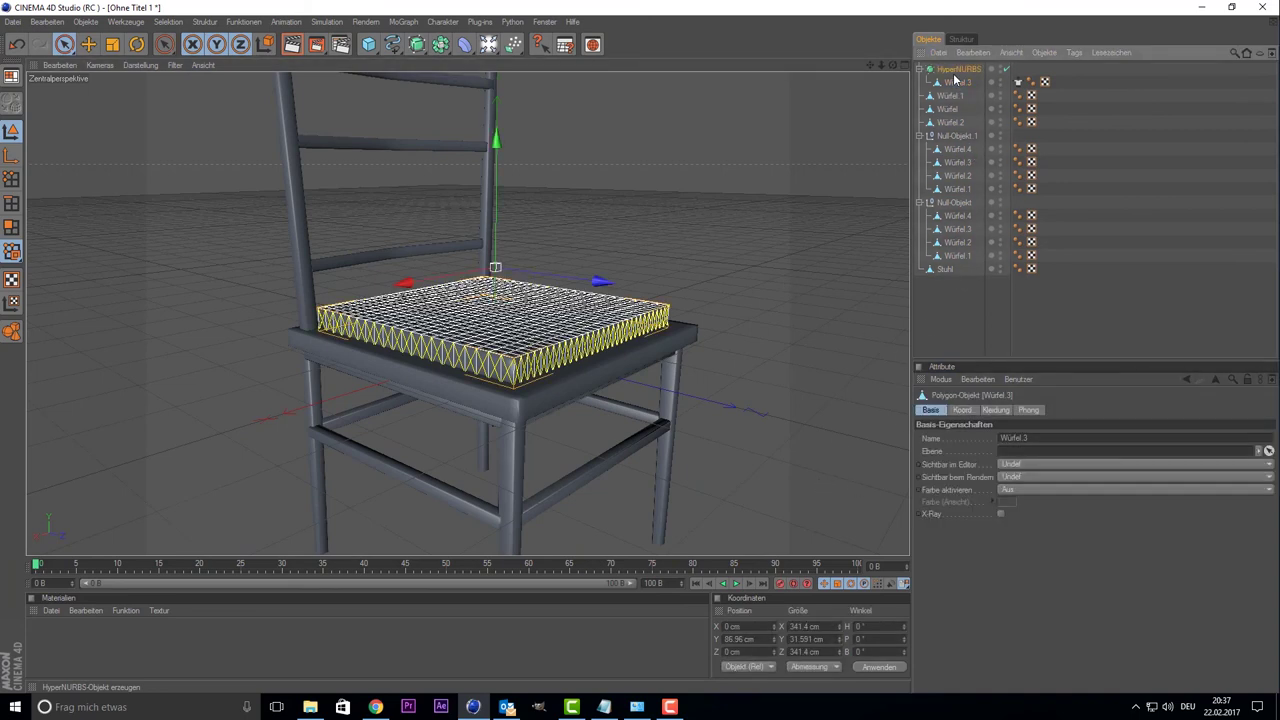
left_click(997, 320)
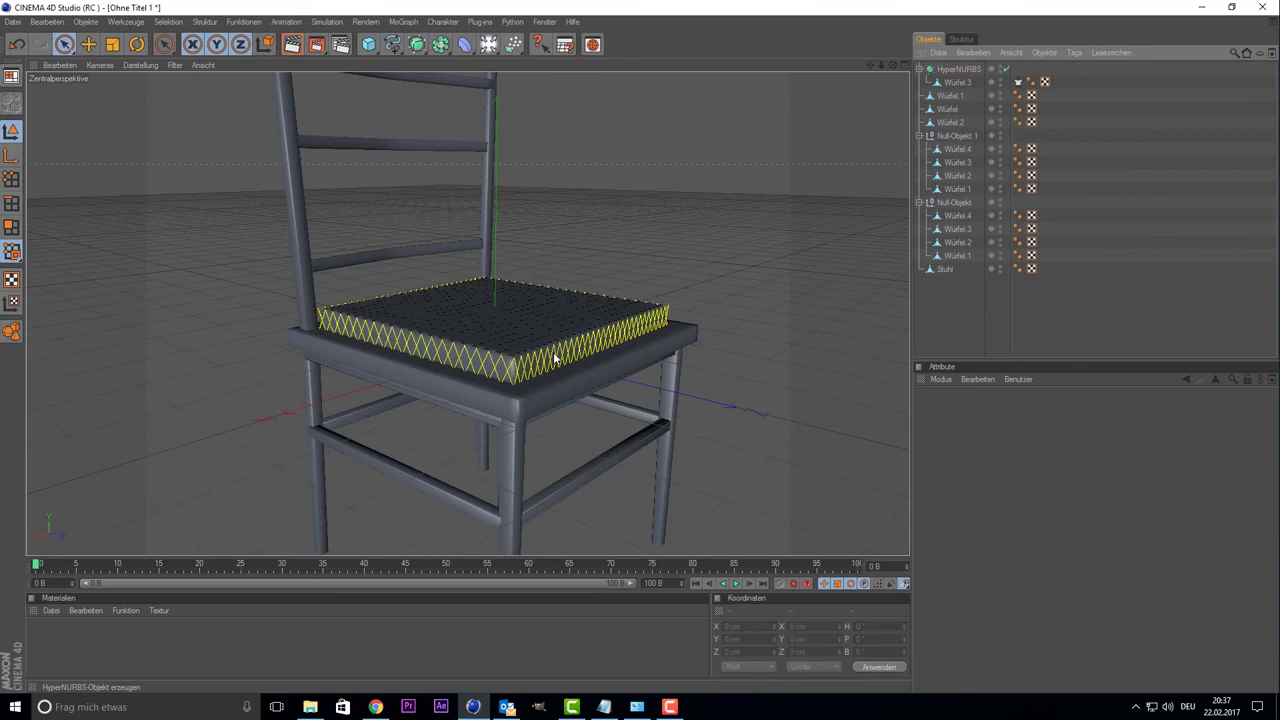
scroll(553, 355, "up", 3)
scroll(553, 355, "up", 3)
left_click(553, 355)
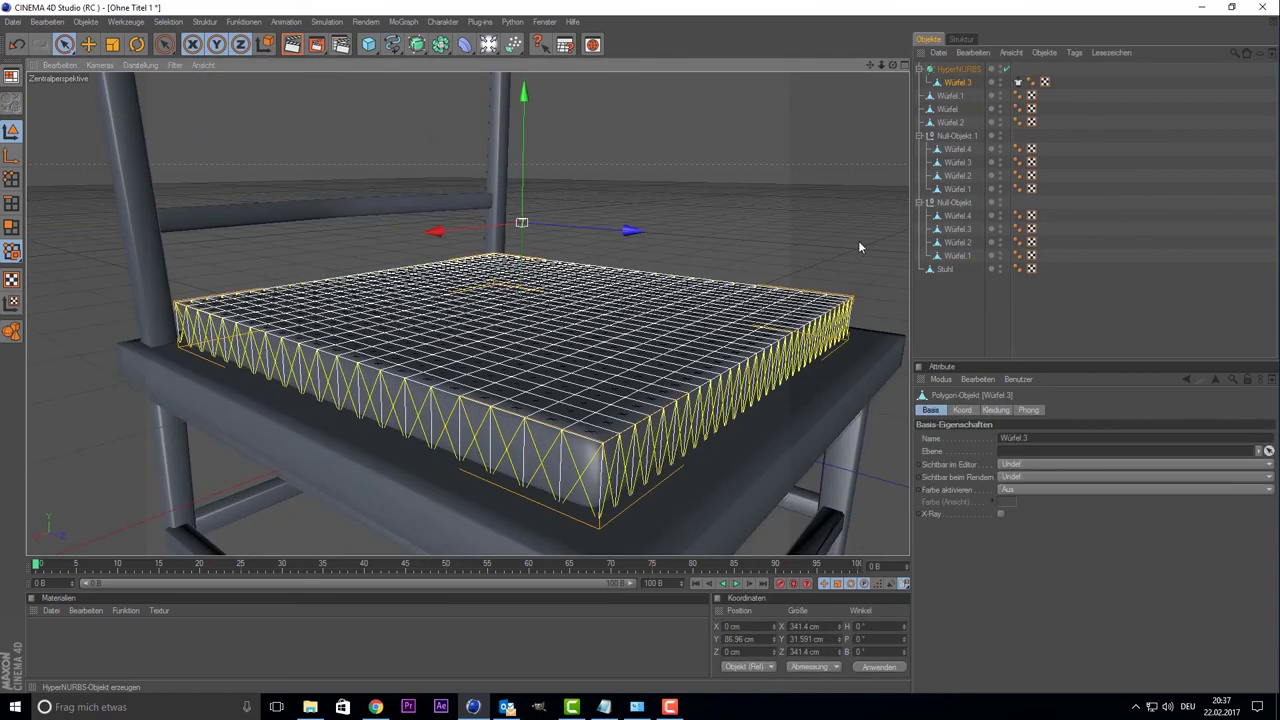
left_click(967, 318)
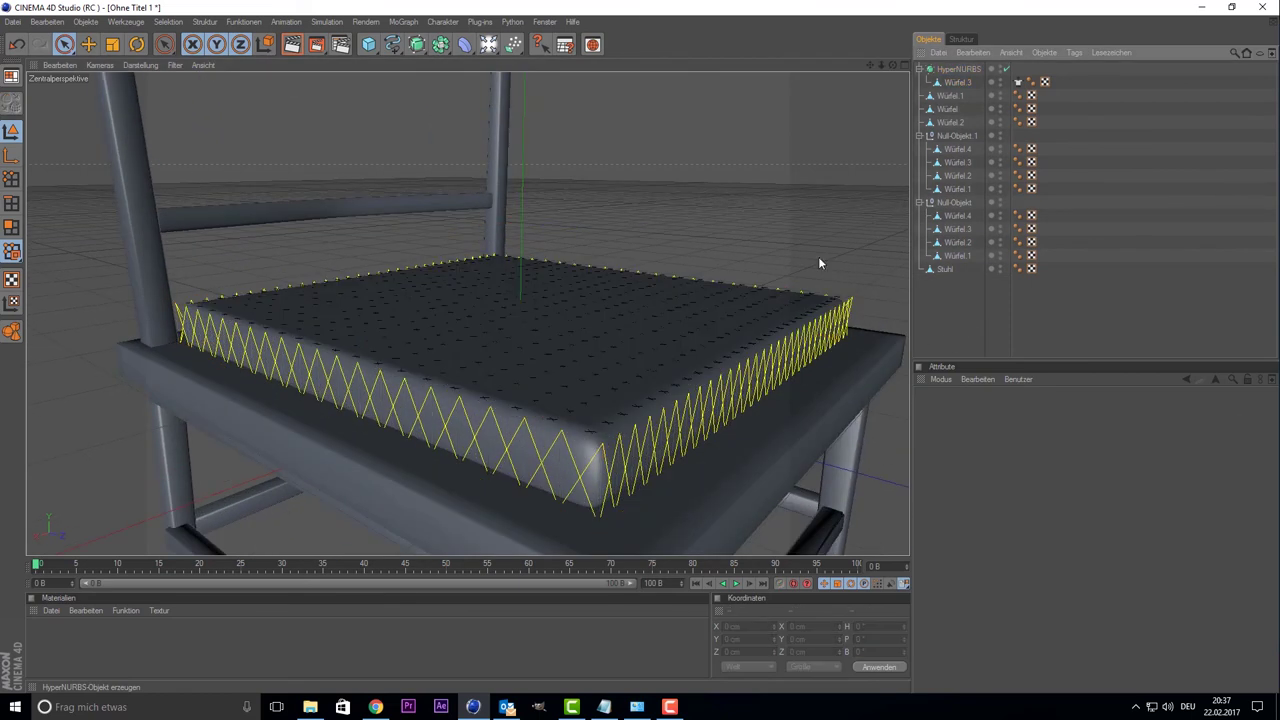
scroll(571, 195, "down", 3)
scroll(571, 195, "down", 2)
scroll(576, 208, "down", 3)
scroll(600, 230, "down", 2)
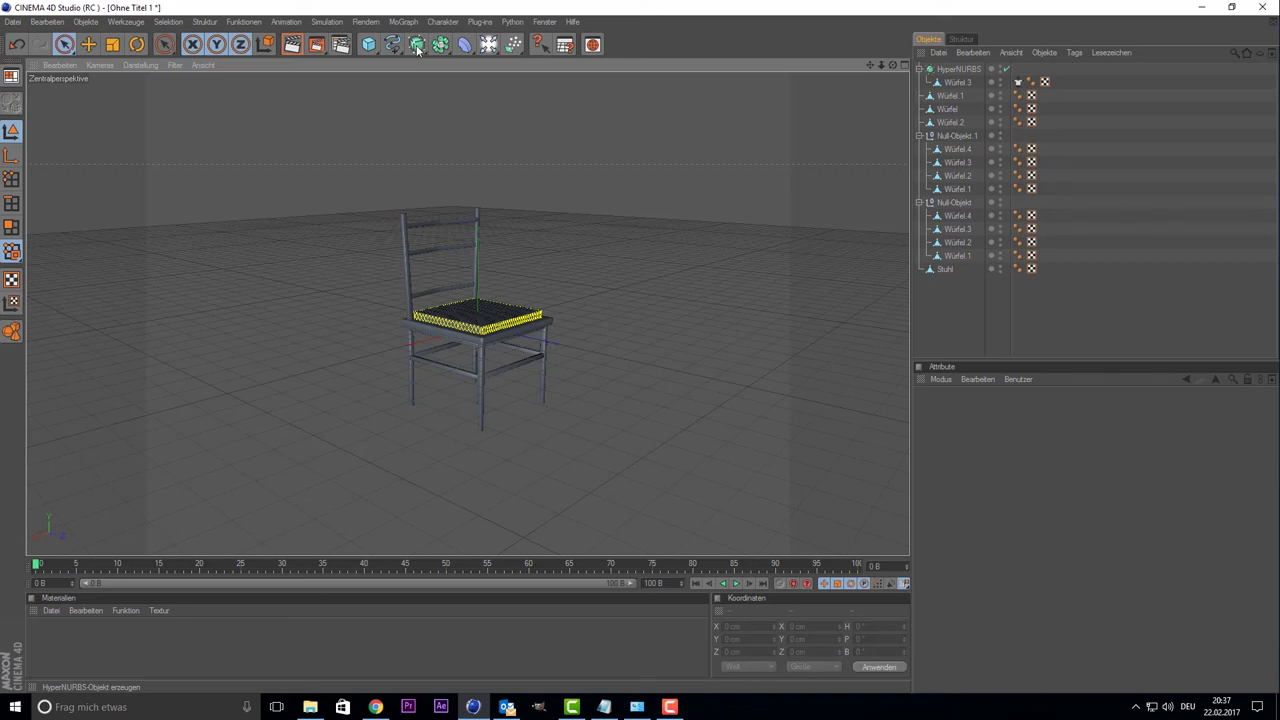
- Add a Boden floor and lower it below the chair legs in the front view
left_click(489, 45)
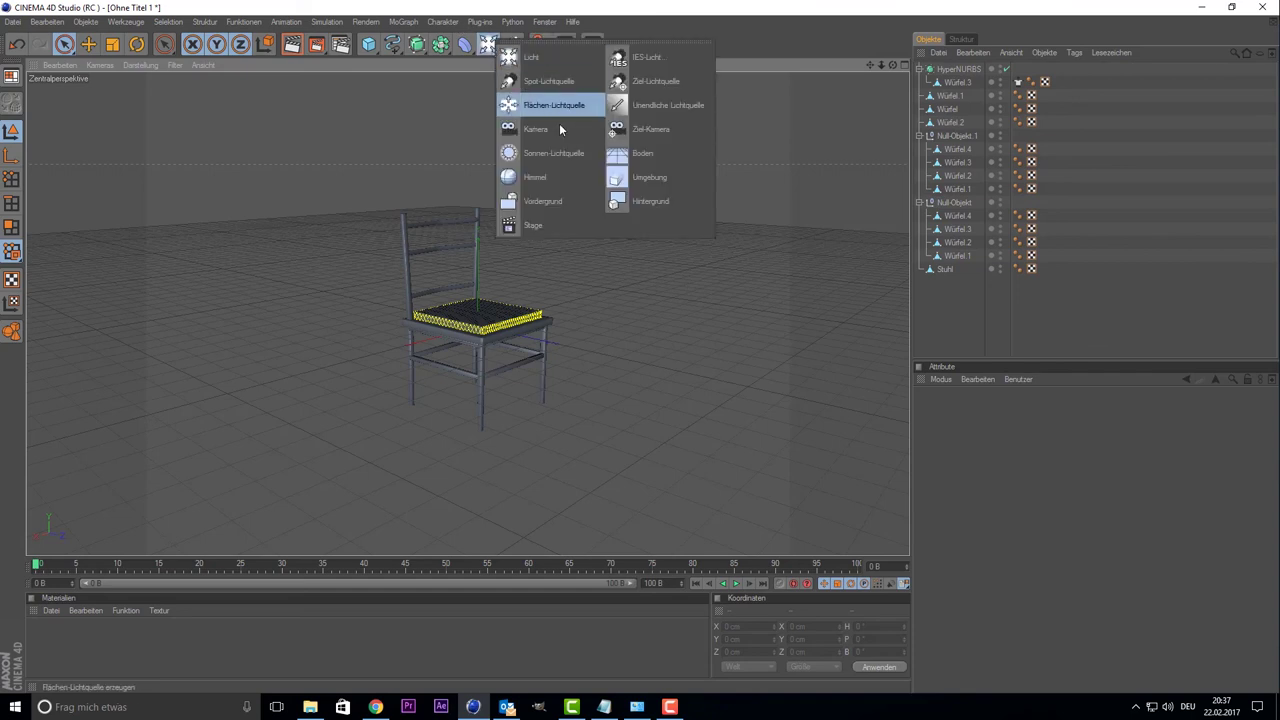
left_click(643, 153)
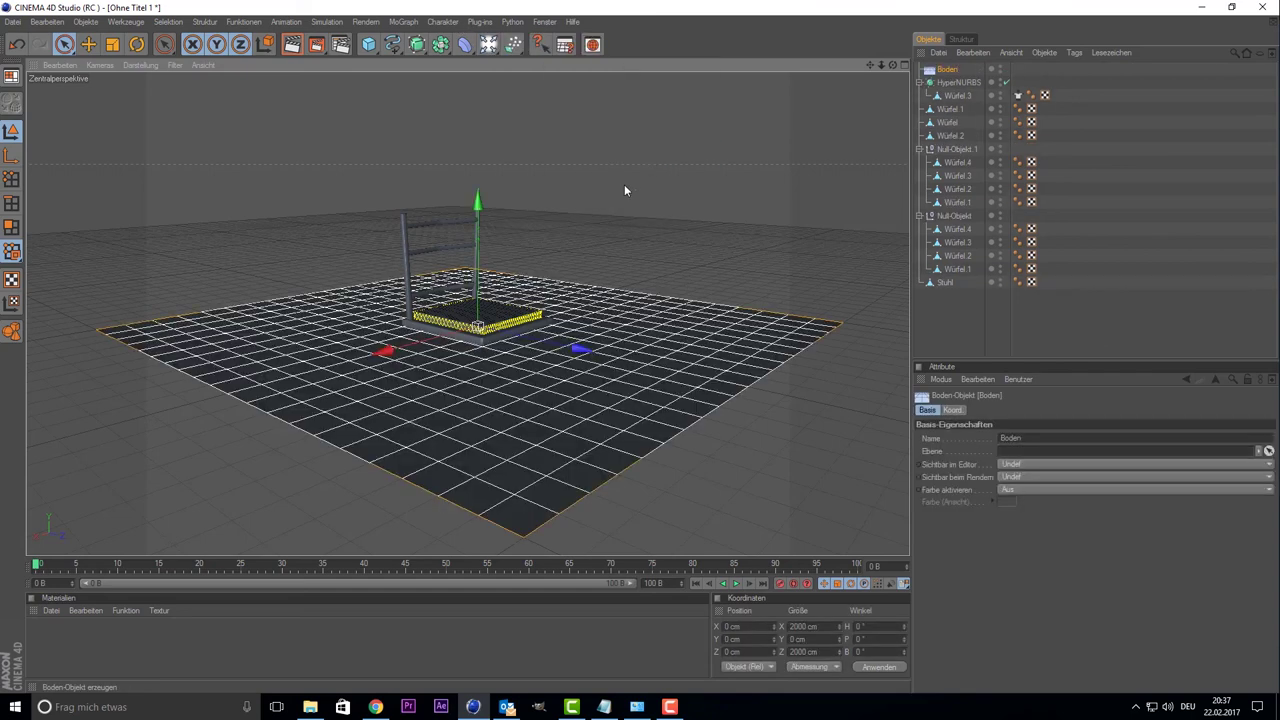
middle_click(412, 238)
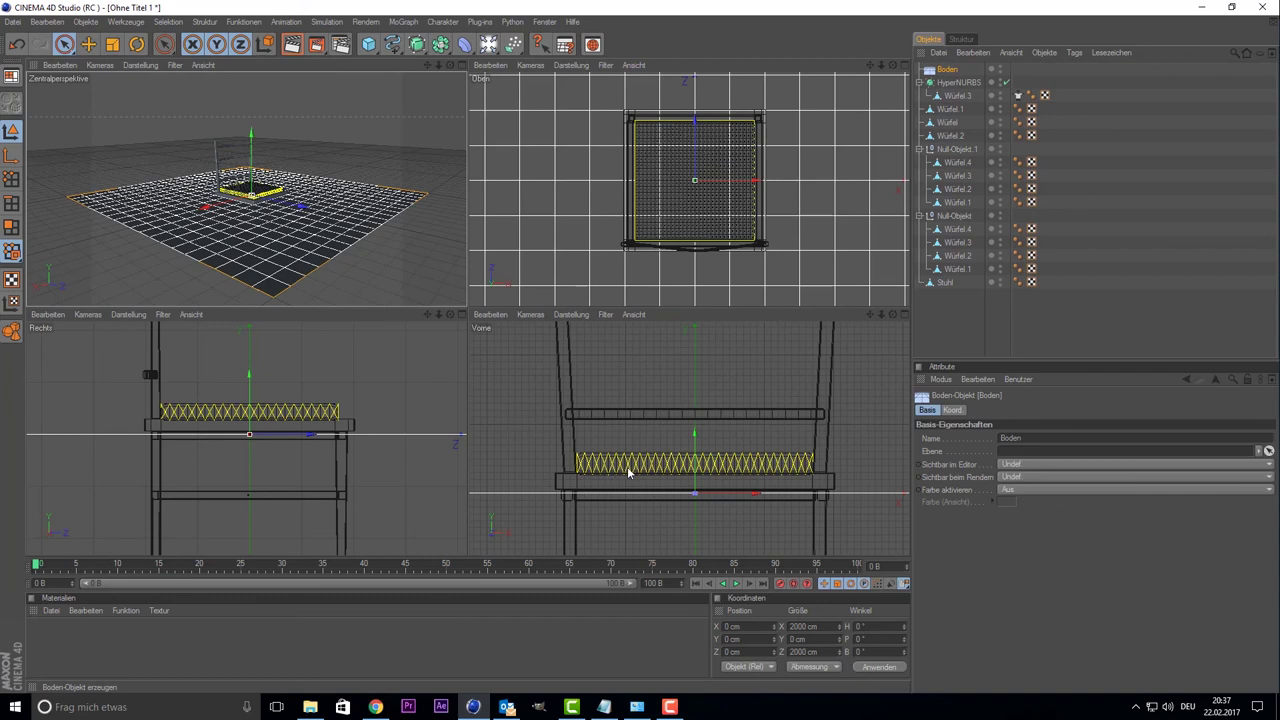
scroll(628, 473, "down", 1)
scroll(851, 340, "down", 2)
left_click_drag(869, 318, 869, 271)
left_click(695, 383)
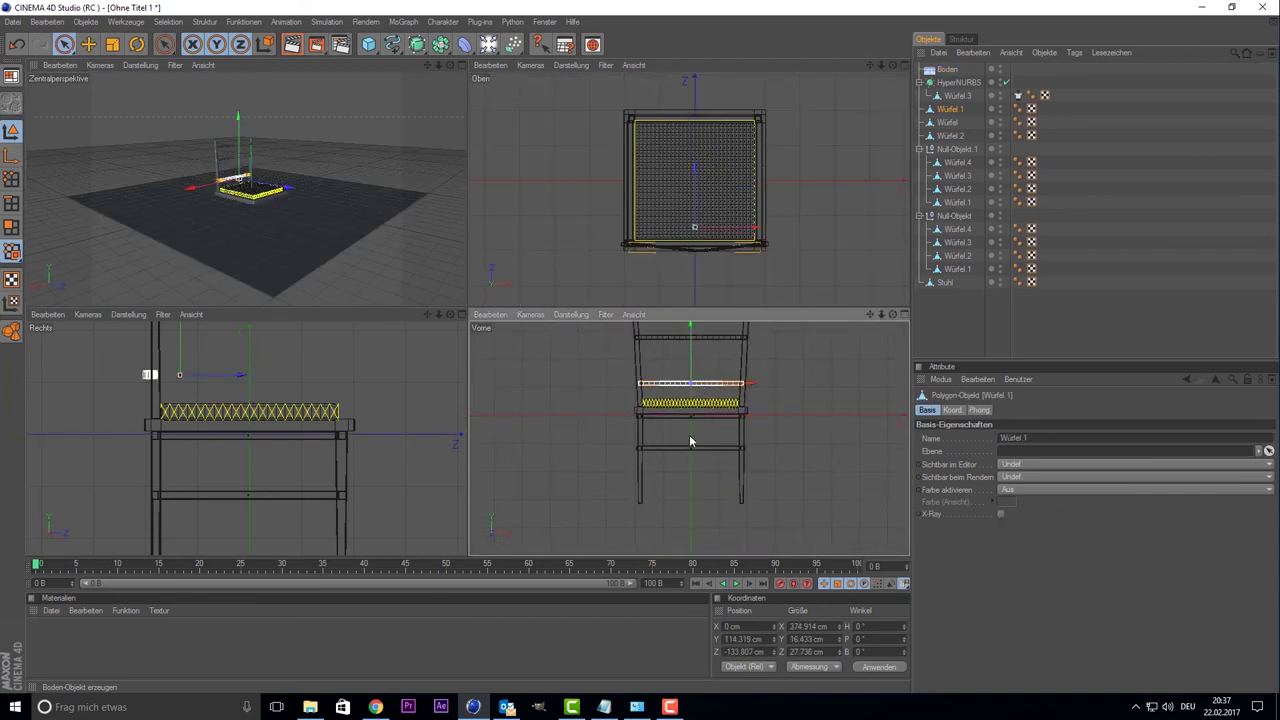
left_click(947, 69)
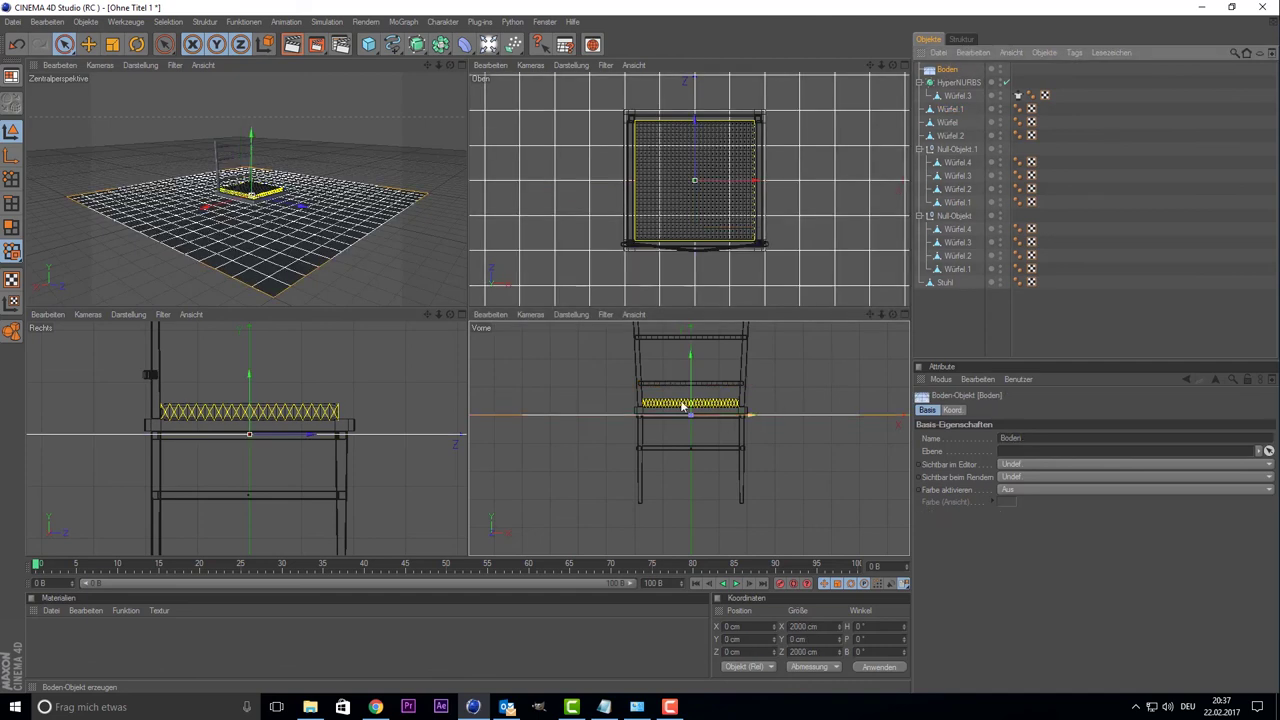
left_click_drag(691, 386, 690, 443)
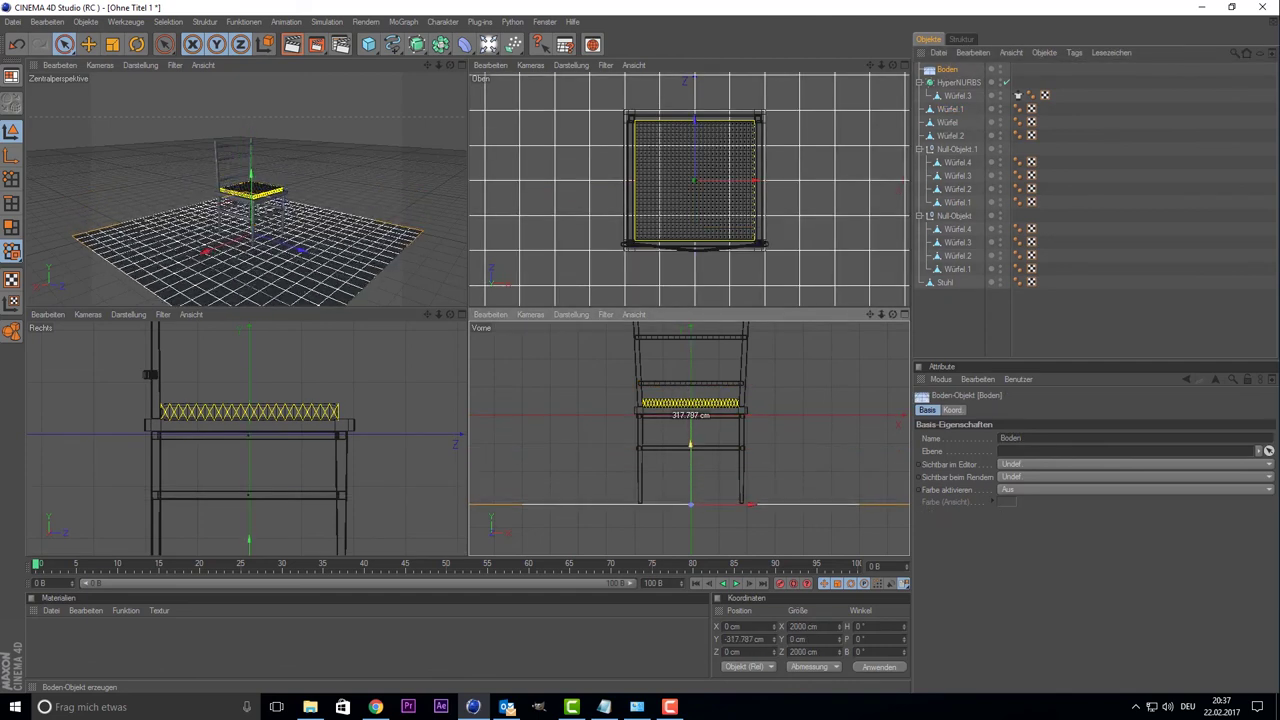
- Add a point light and move it to the left of the chair
middle_click(231, 117)
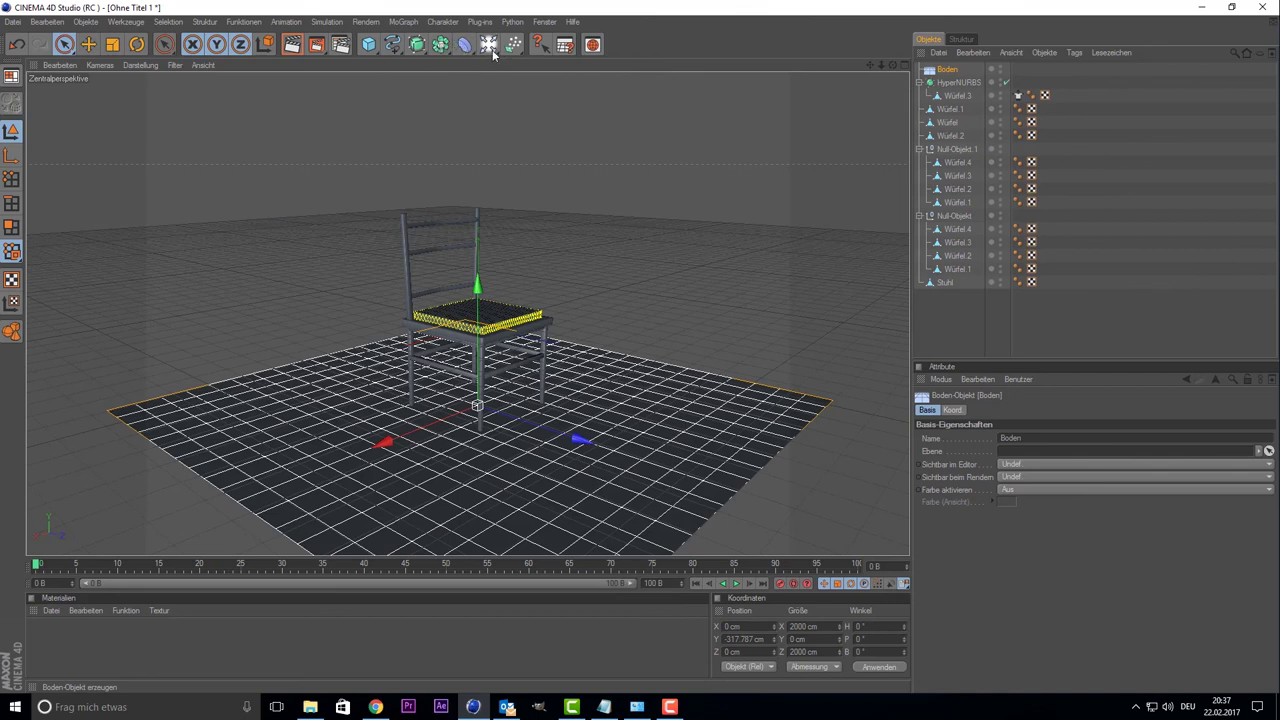
left_click(488, 44)
left_click_drag(464, 342, 286, 371)
- Raise the light above the chair and duplicate it twice, placing the copies around the chair
left_click_drag(280, 262, 272, 80)
left_click_drag(278, 184, 271, 93)
key("ctrl+c")
key("ctrl+v")
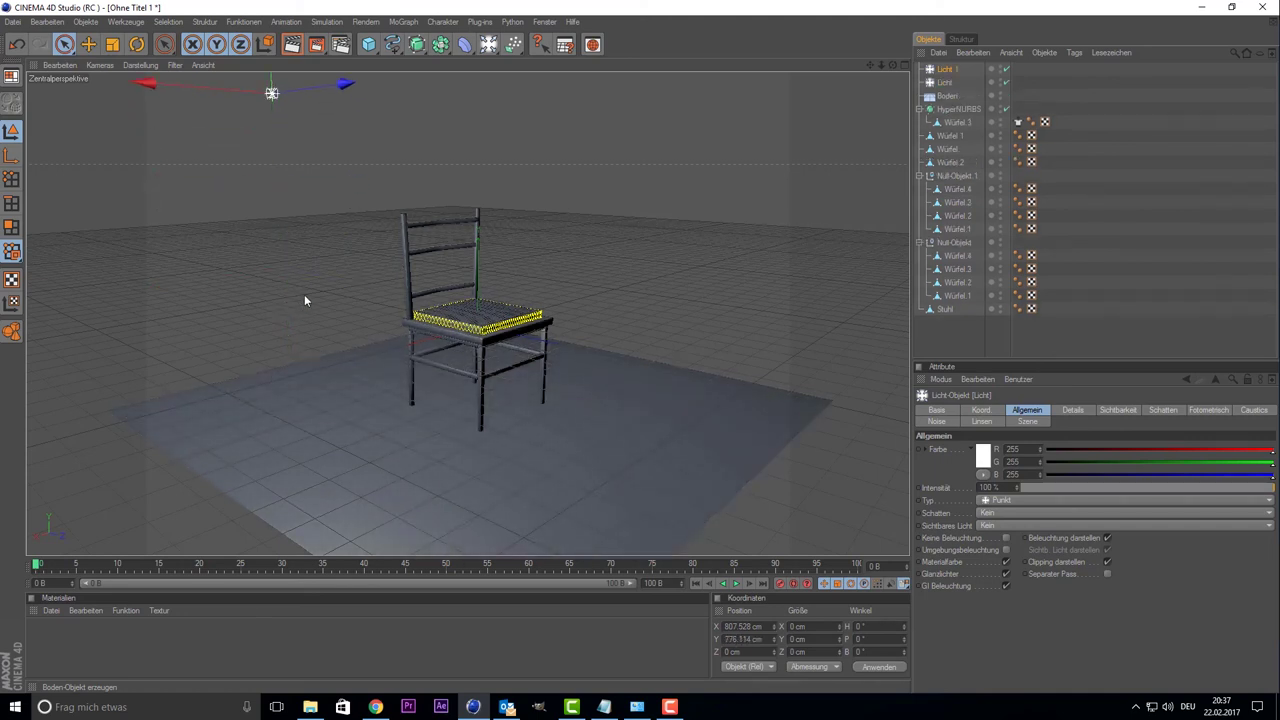
left_click_drag(145, 83, 509, 114)
key("ctrl+c")
key("ctrl+v")
left_click_drag(666, 114, 880, 102)
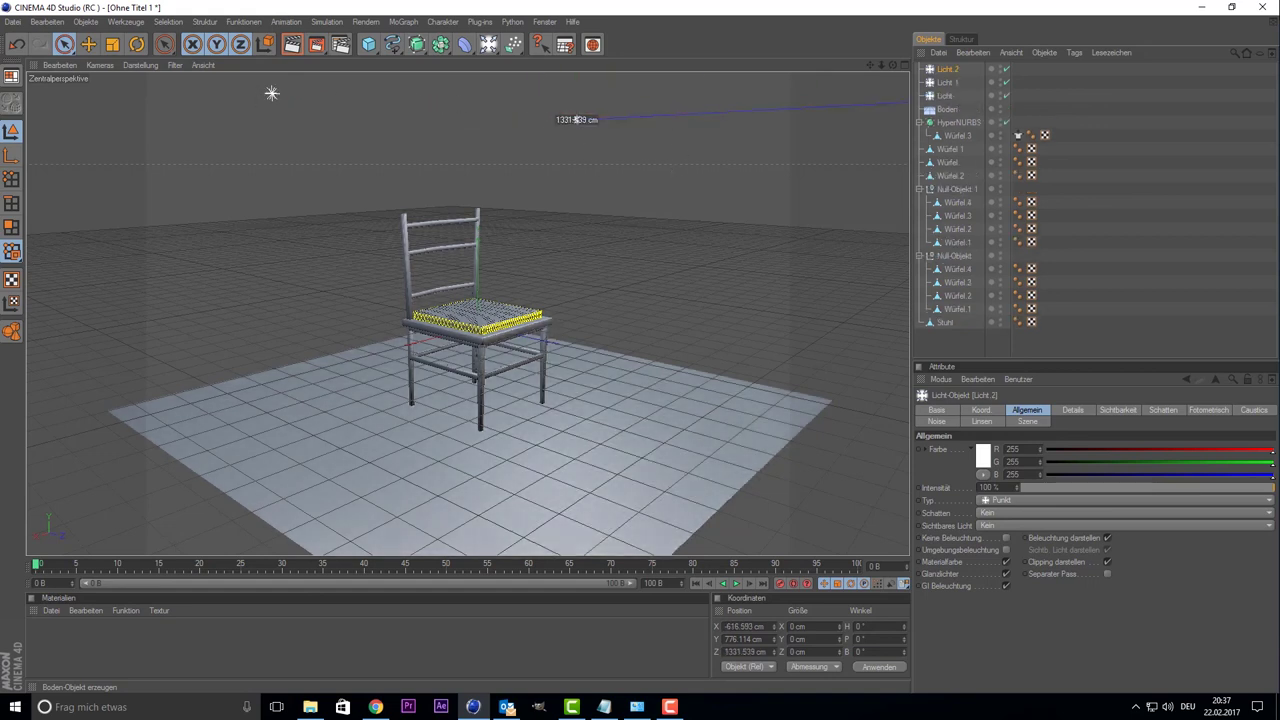
left_click_drag(576, 119, 786, 108)
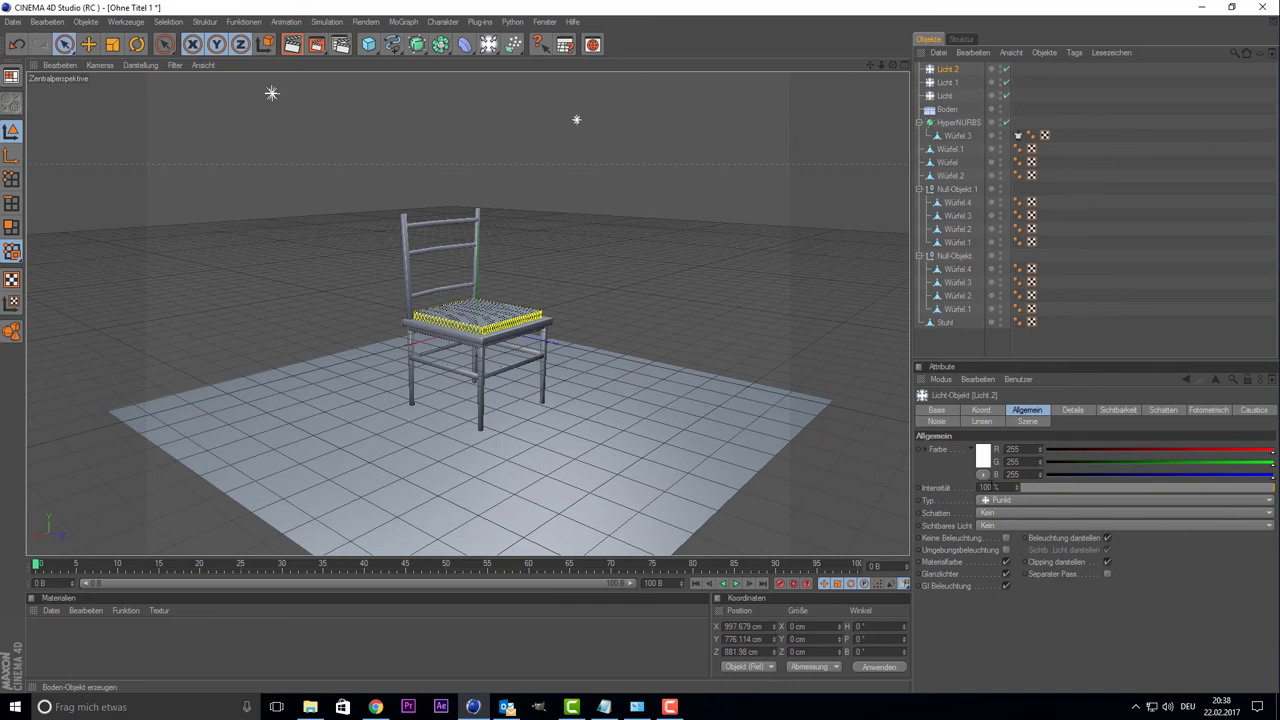
- Dim the third light, Licht.2, to 70% intensity
left_click(990, 487)
type("10")
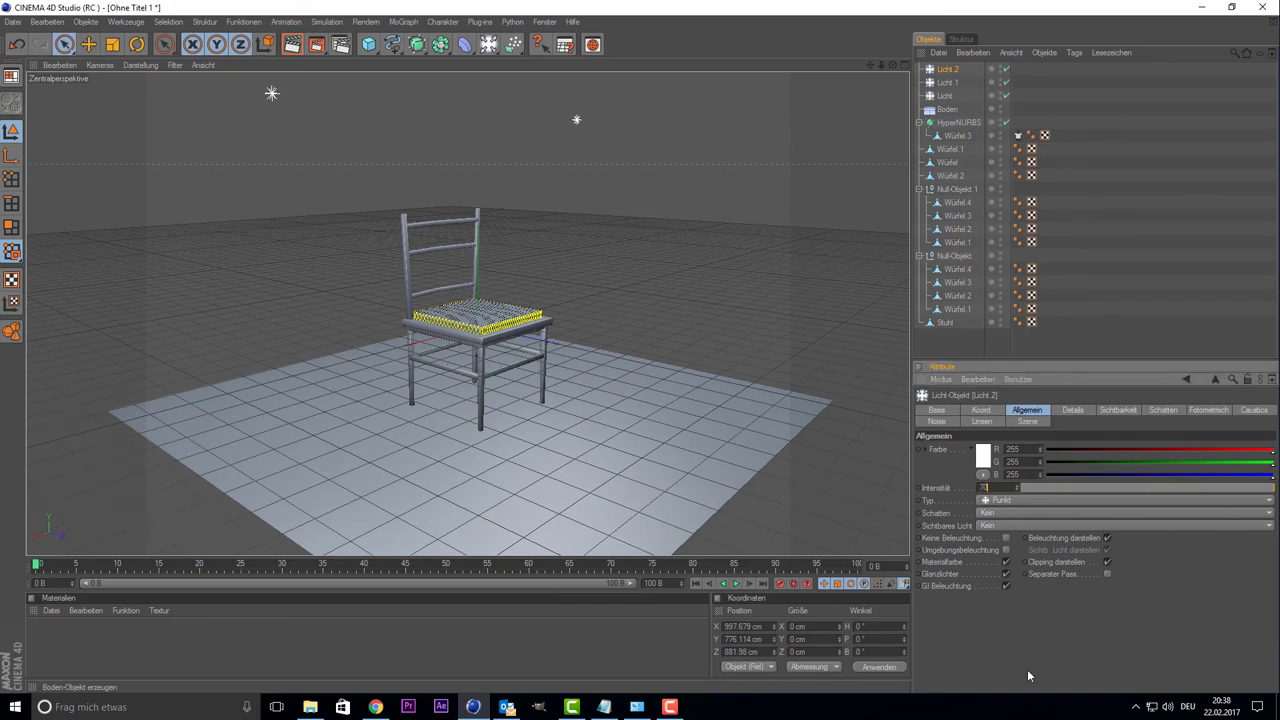
key("Return")
- Give all three lights soft shadow-map shadows (Shad-Maps Weich)
left_click_drag(1075, 97, 926, 68)
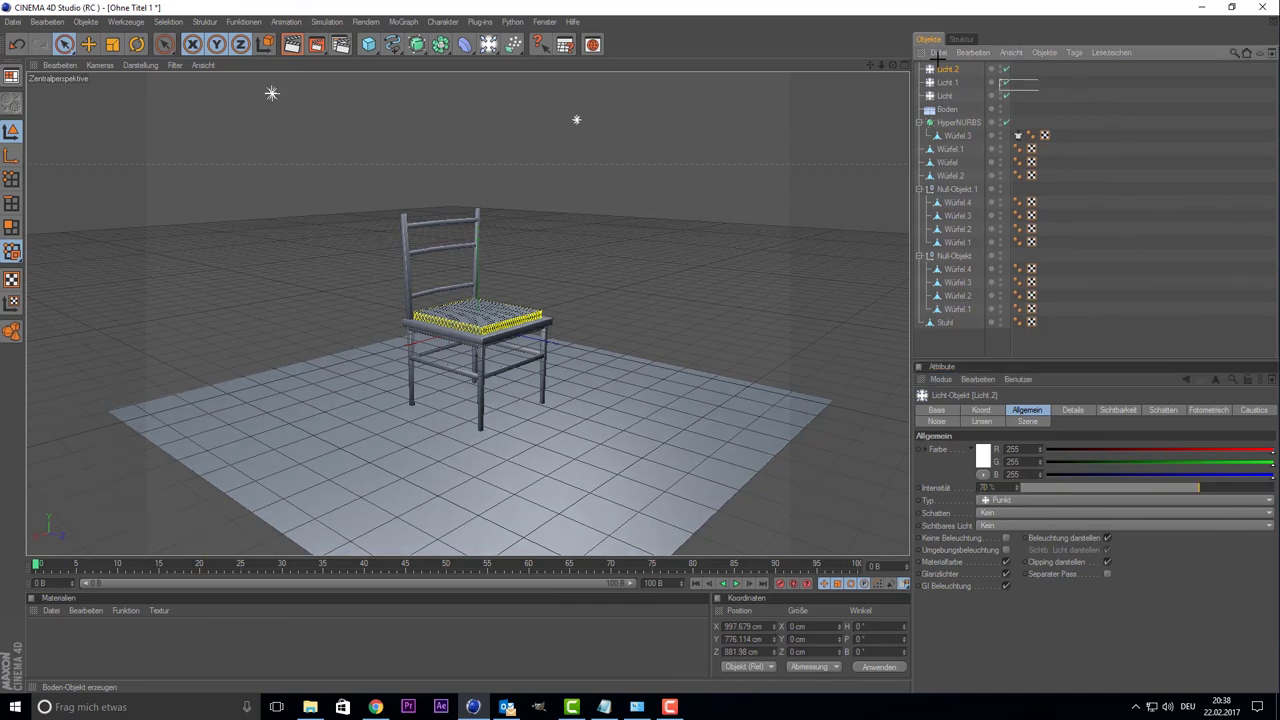
left_click(994, 513)
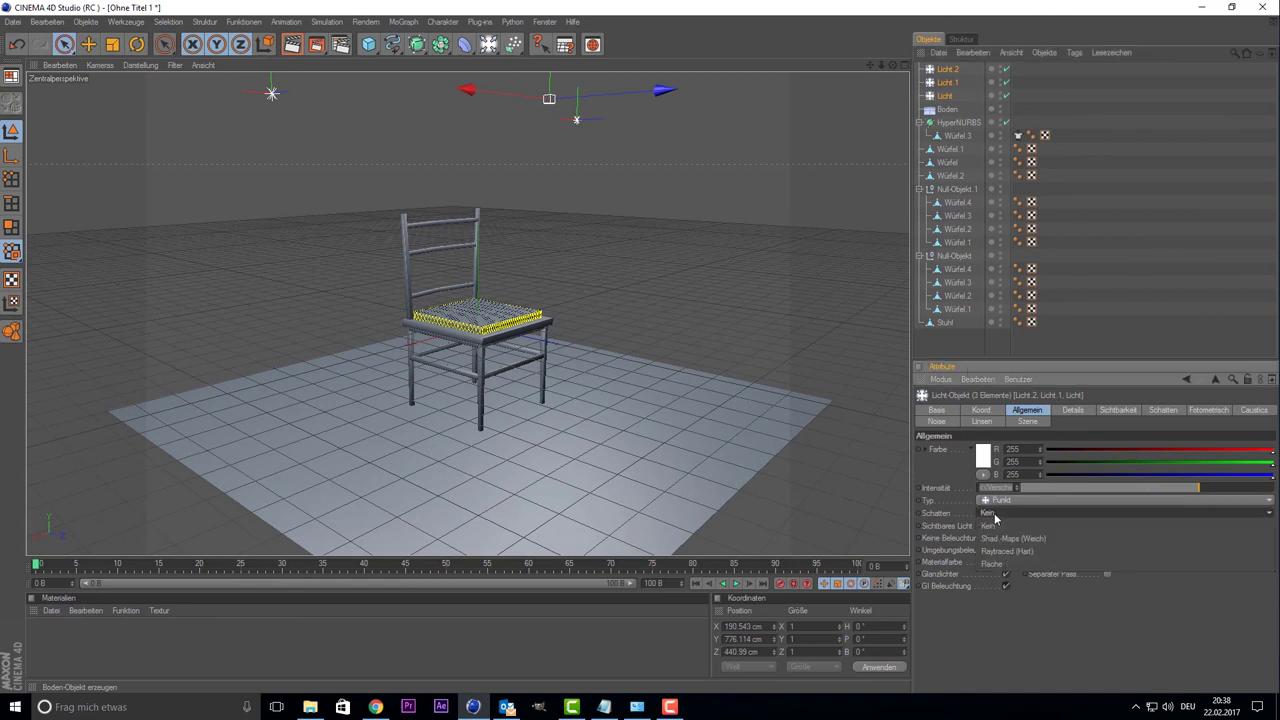
left_click(1012, 540)
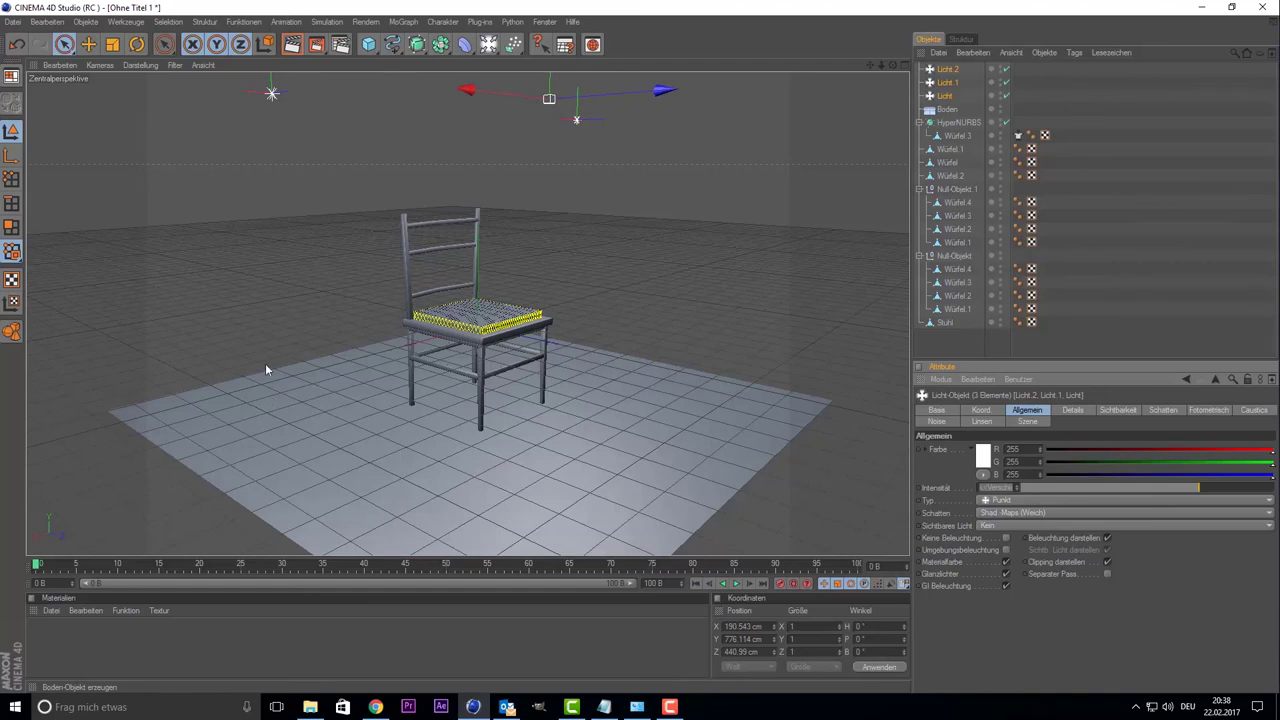
left_click(265, 234)
- Create the Mat material and load plank-holz-textur-holz_318727.jpg as its colour texture, without copying it
double_click(100, 631)
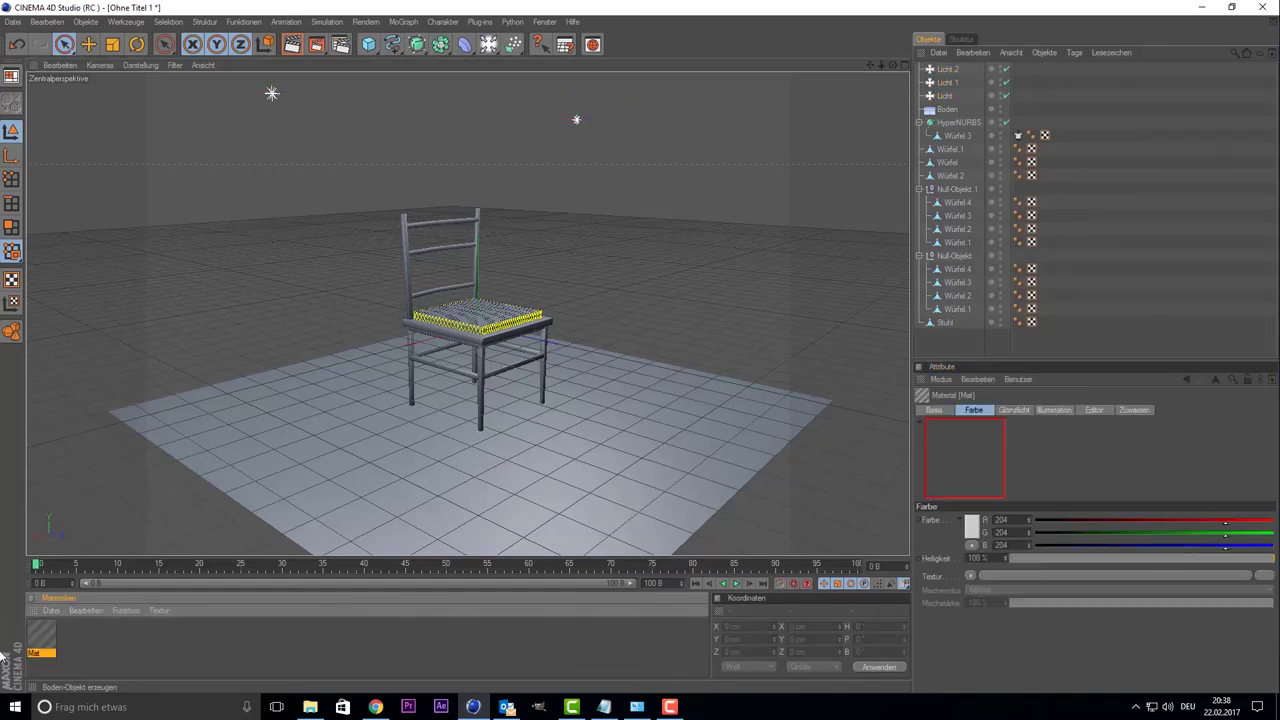
double_click(45, 638)
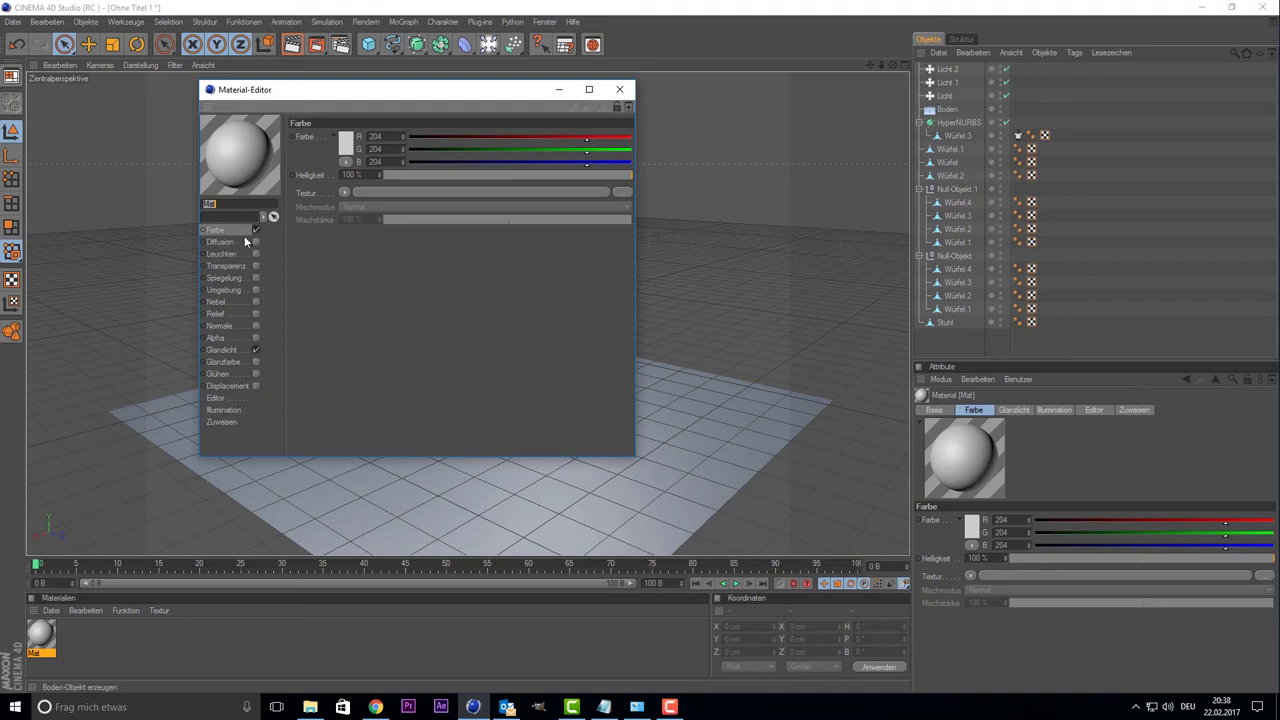
left_click(346, 191)
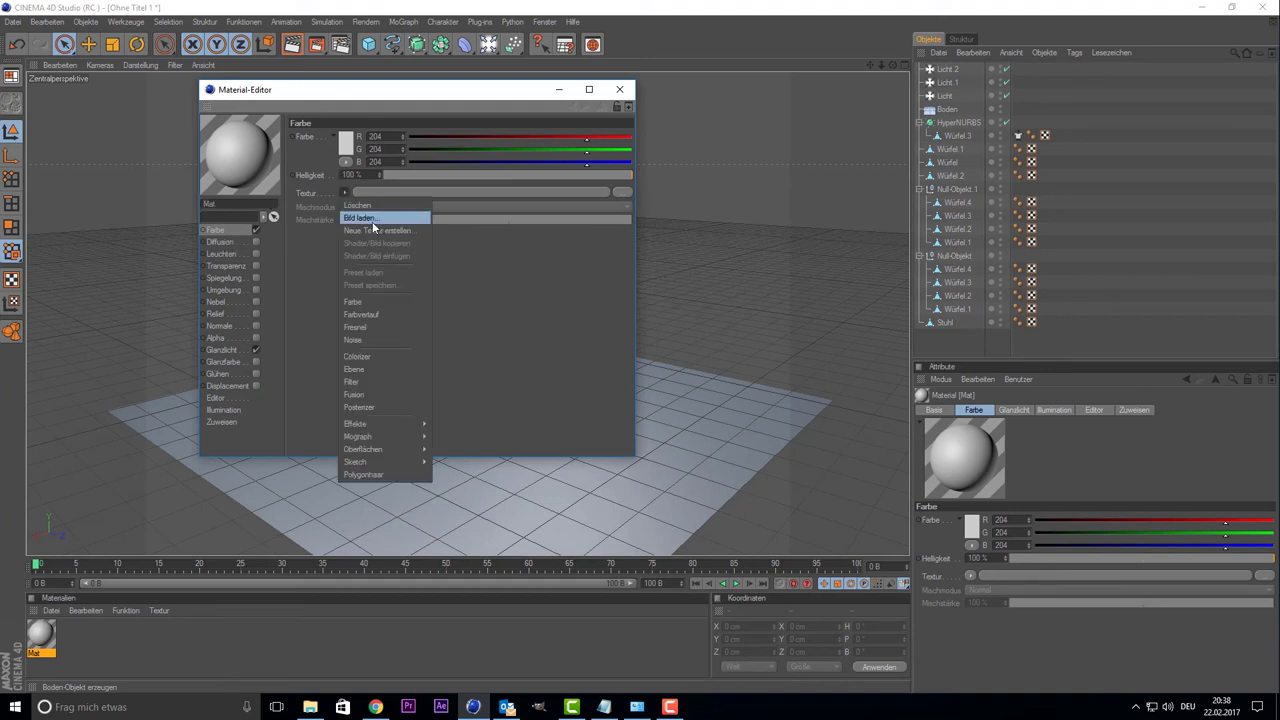
left_click(392, 219)
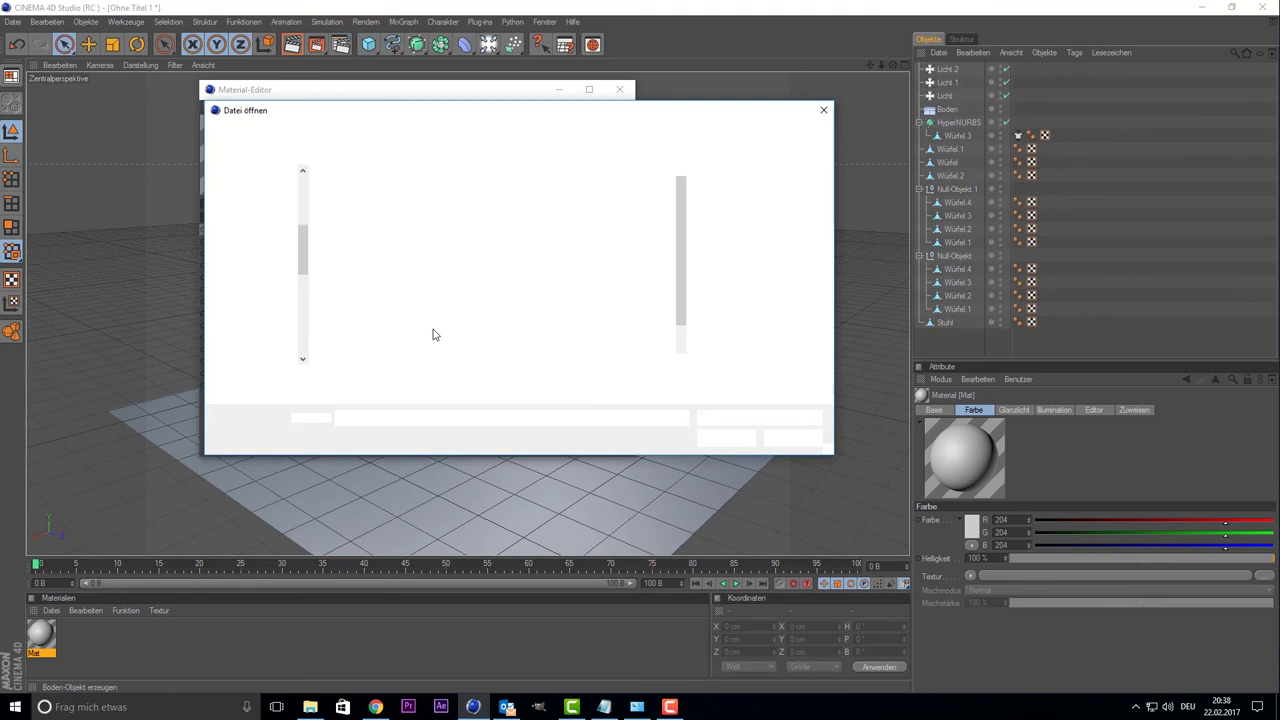
scroll(470, 330, "down", 1)
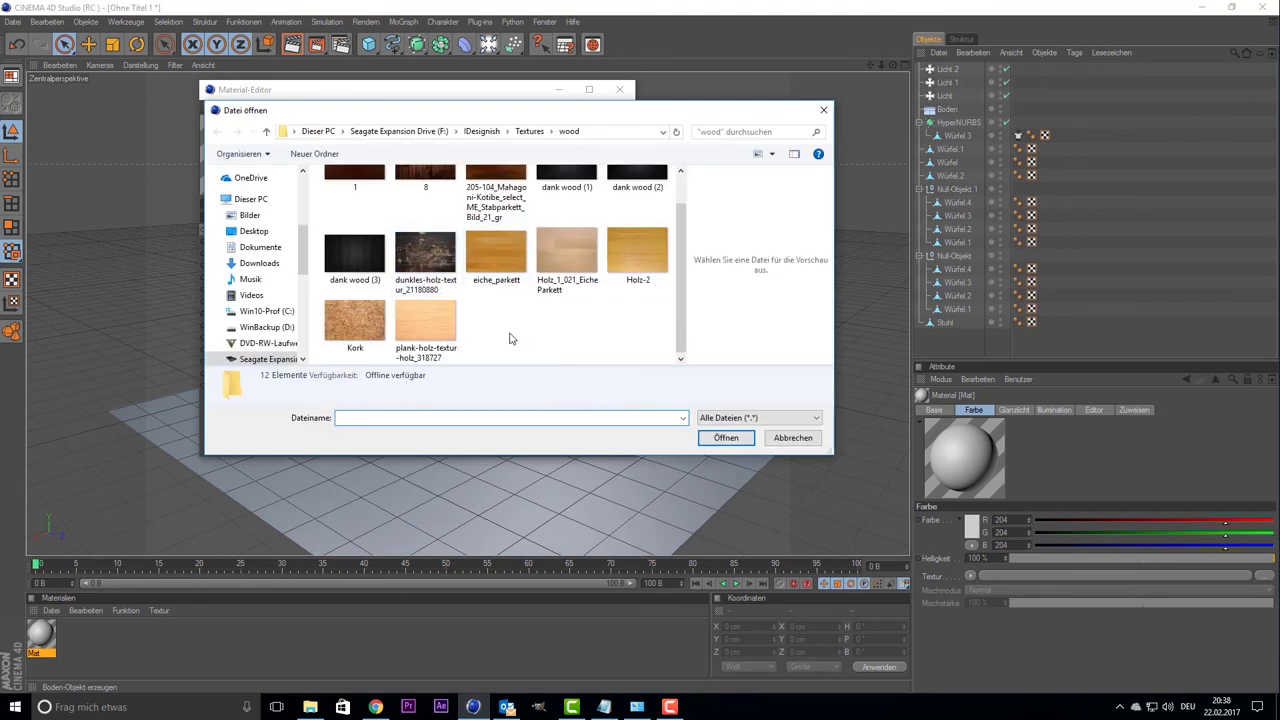
scroll(500, 317, "up", 1)
scroll(505, 290, "down", 1)
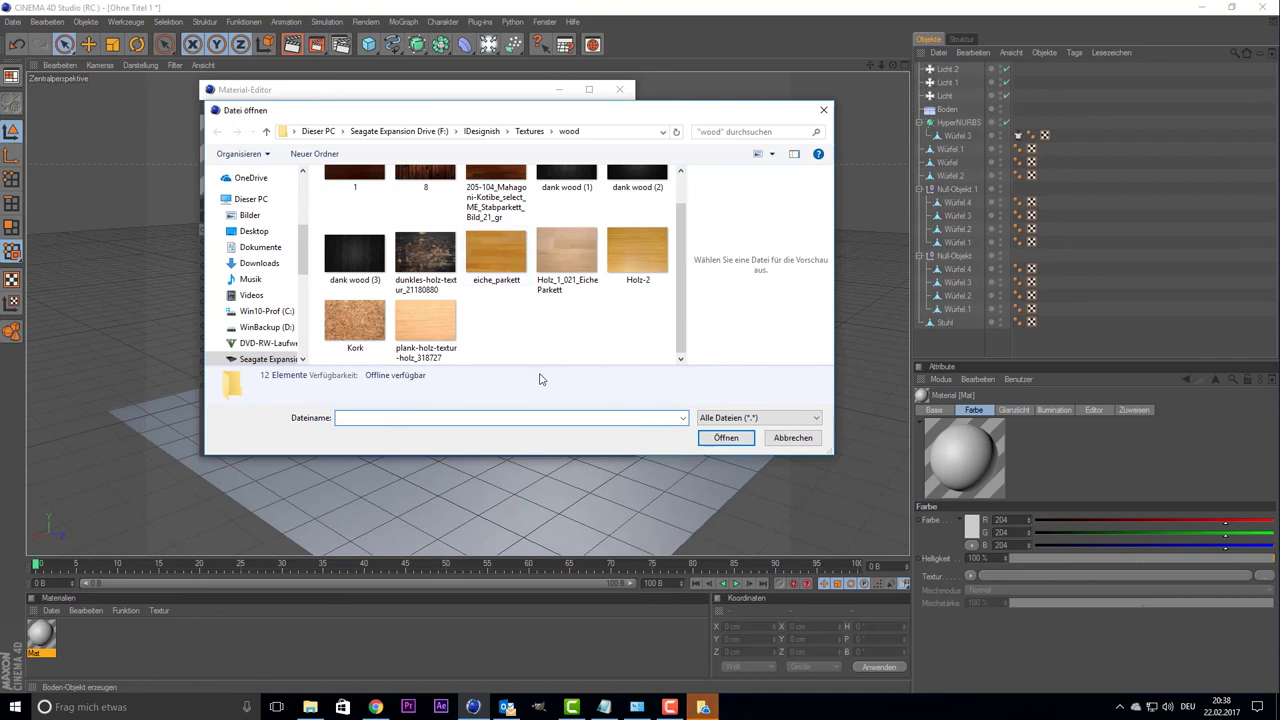
double_click(428, 325)
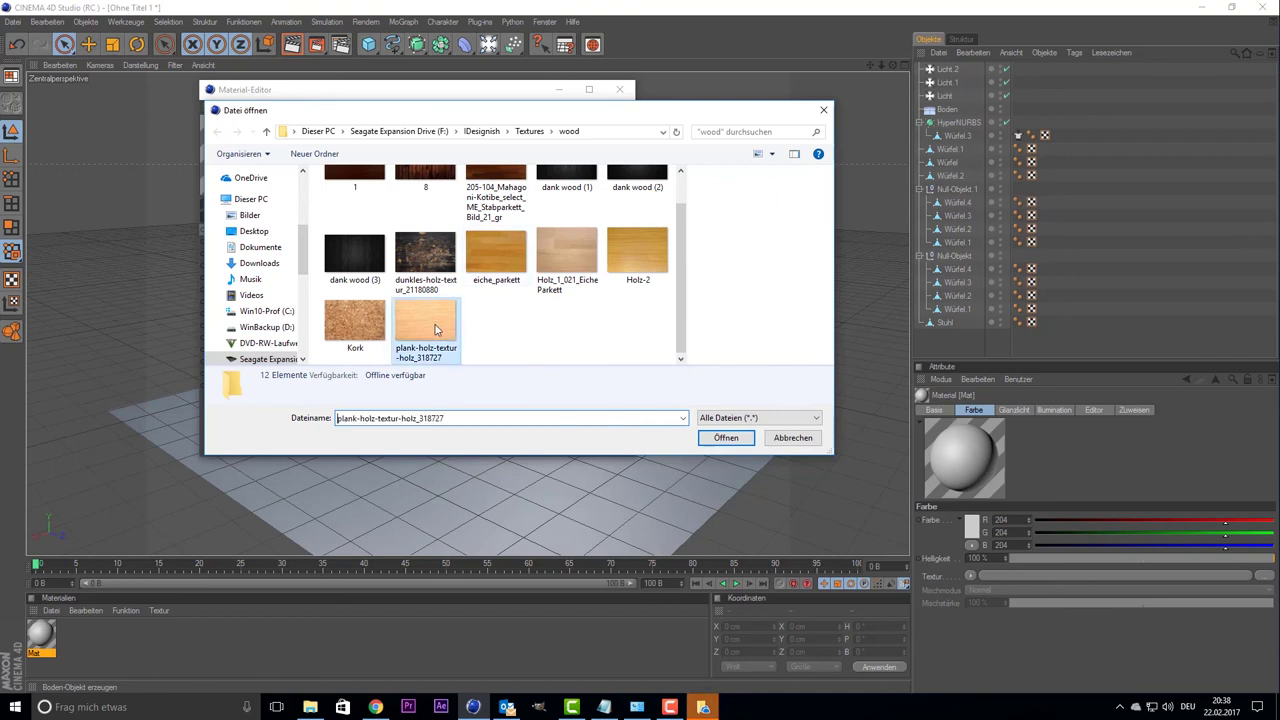
left_click(738, 400)
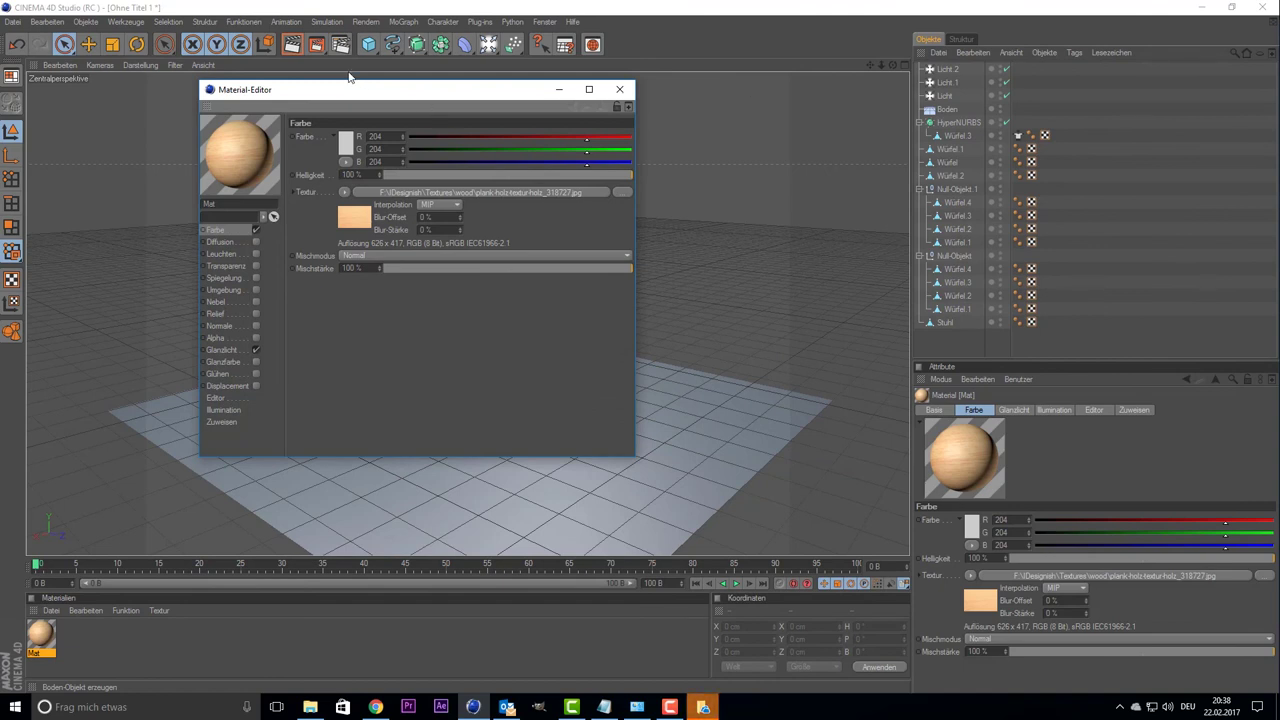
left_click_drag(391, 89, 391, 95)
left_click_drag(511, 93, 921, 64)
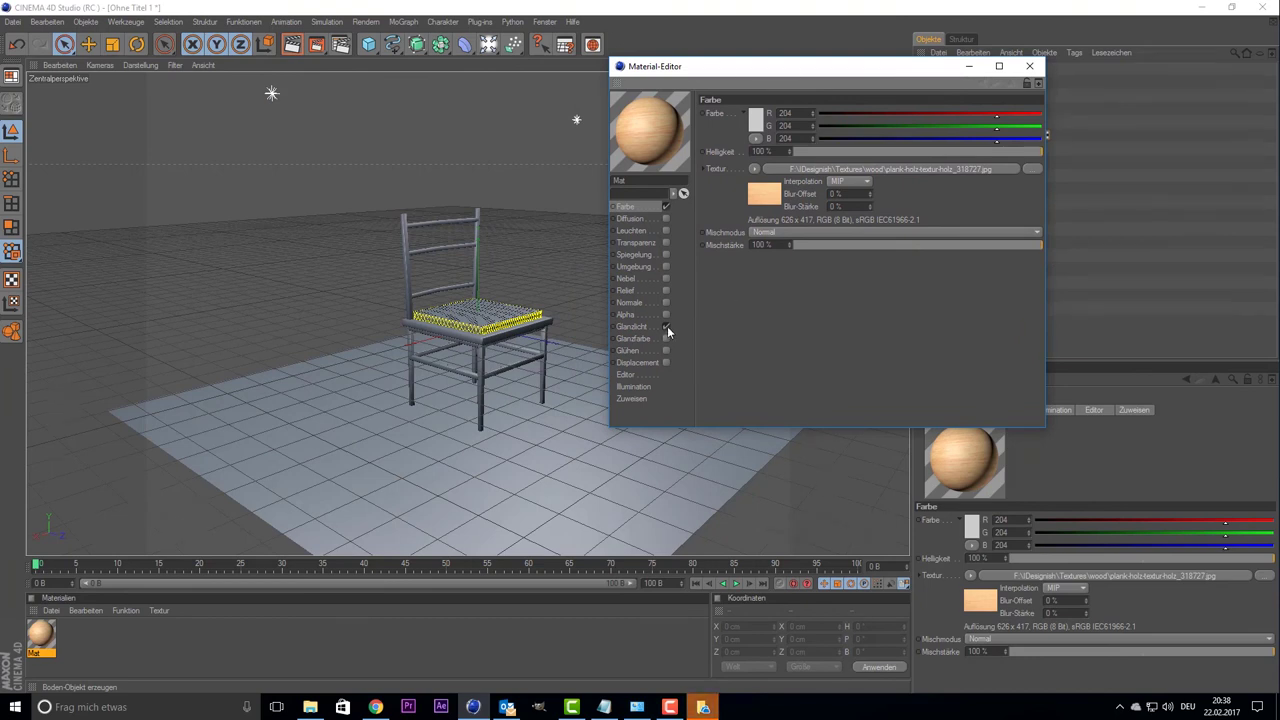
- Group the fourteen chair parts under a Null-Objekt and apply the wood Mat material to it
left_click(1029, 66)
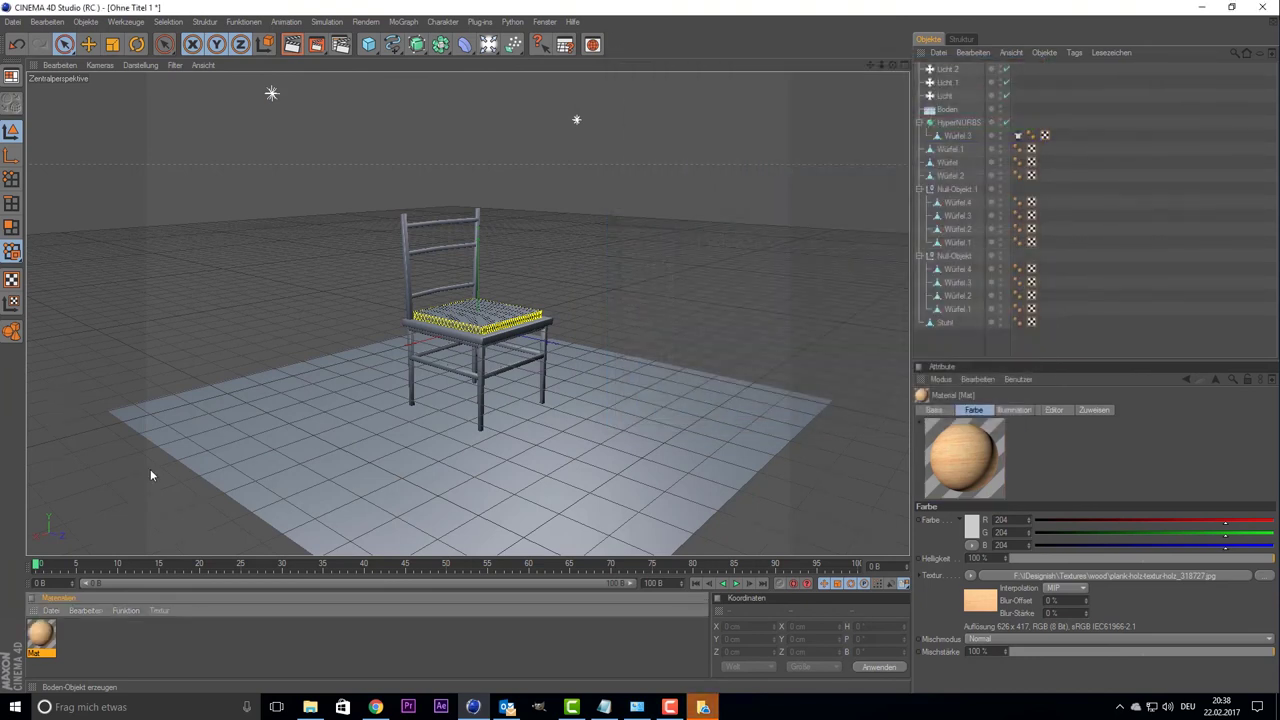
left_click_drag(41, 635, 36, 645)
left_click_drag(966, 356, 953, 148)
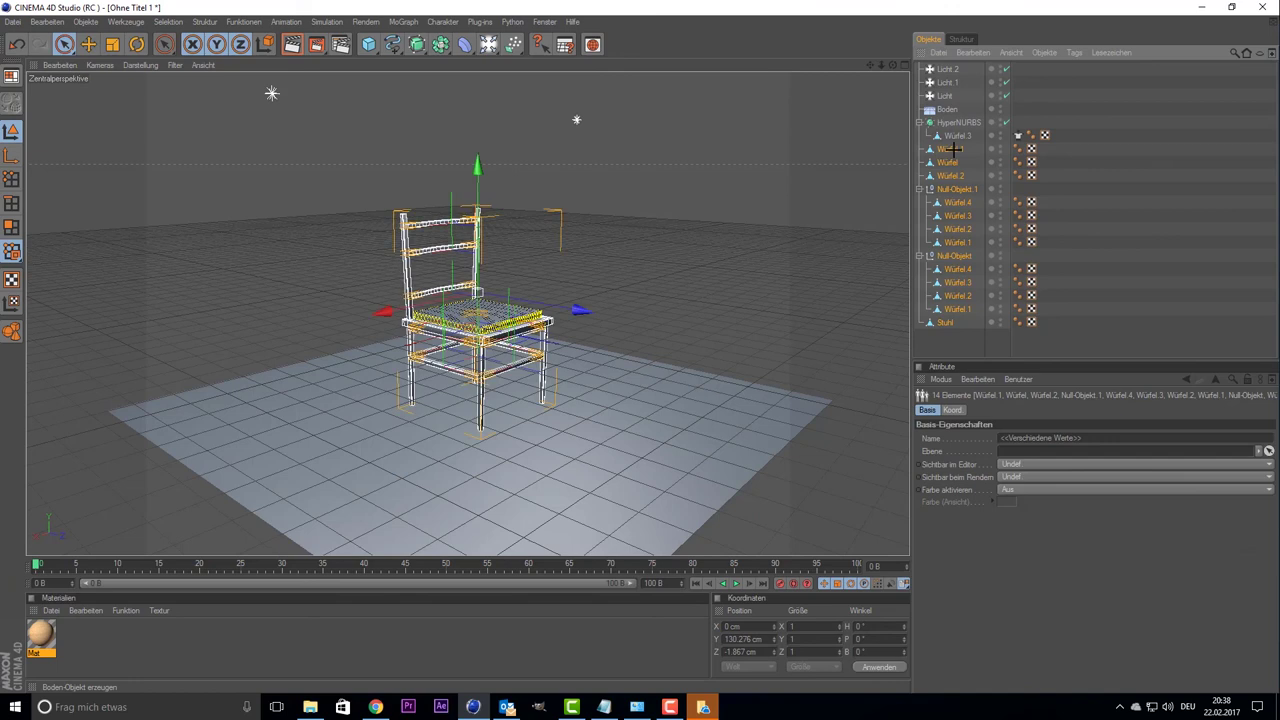
key("alt+g")
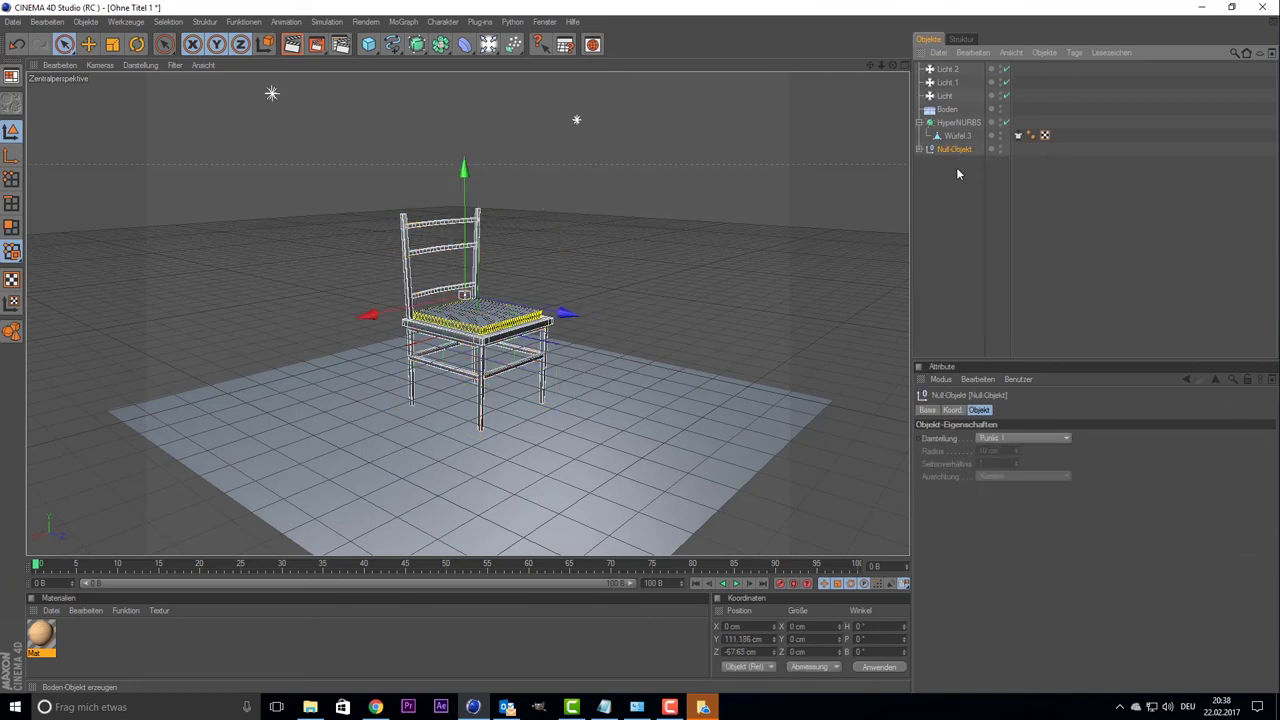
left_click(951, 171)
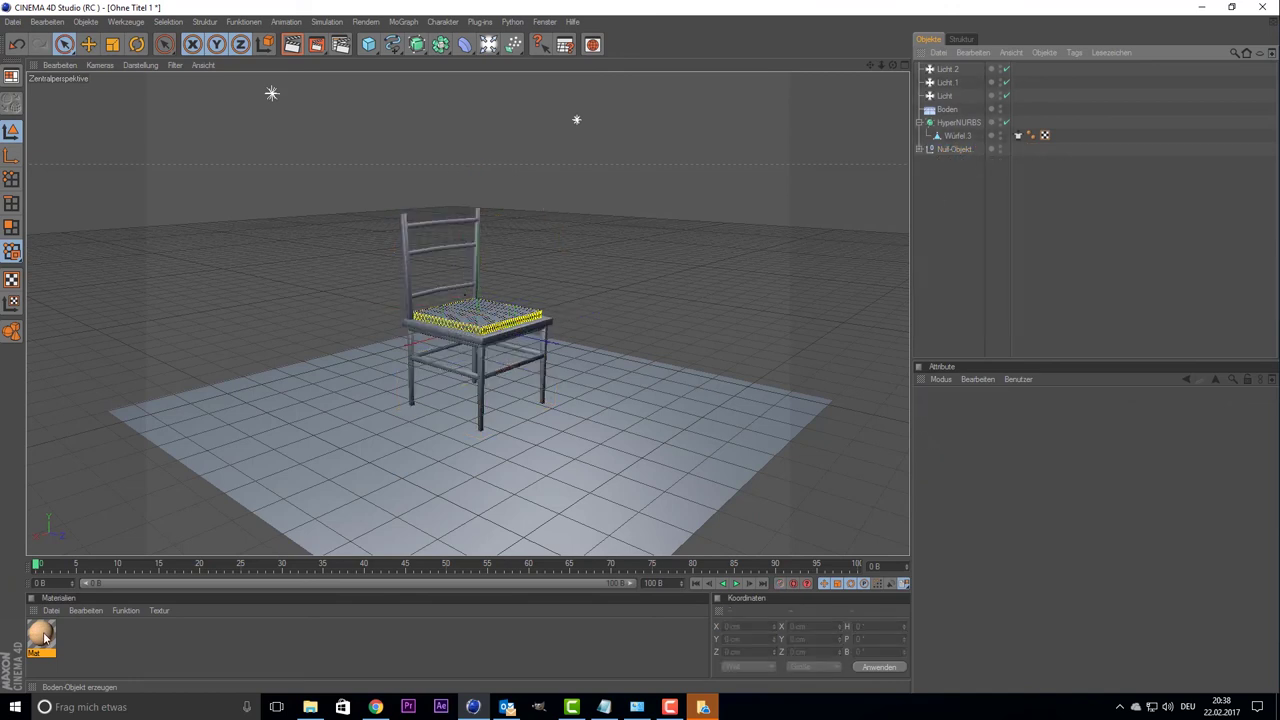
left_click_drag(44, 638, 939, 148)
left_click(943, 199)
- Create a new material, Mat.1, and set its colour to white
double_click(190, 637)
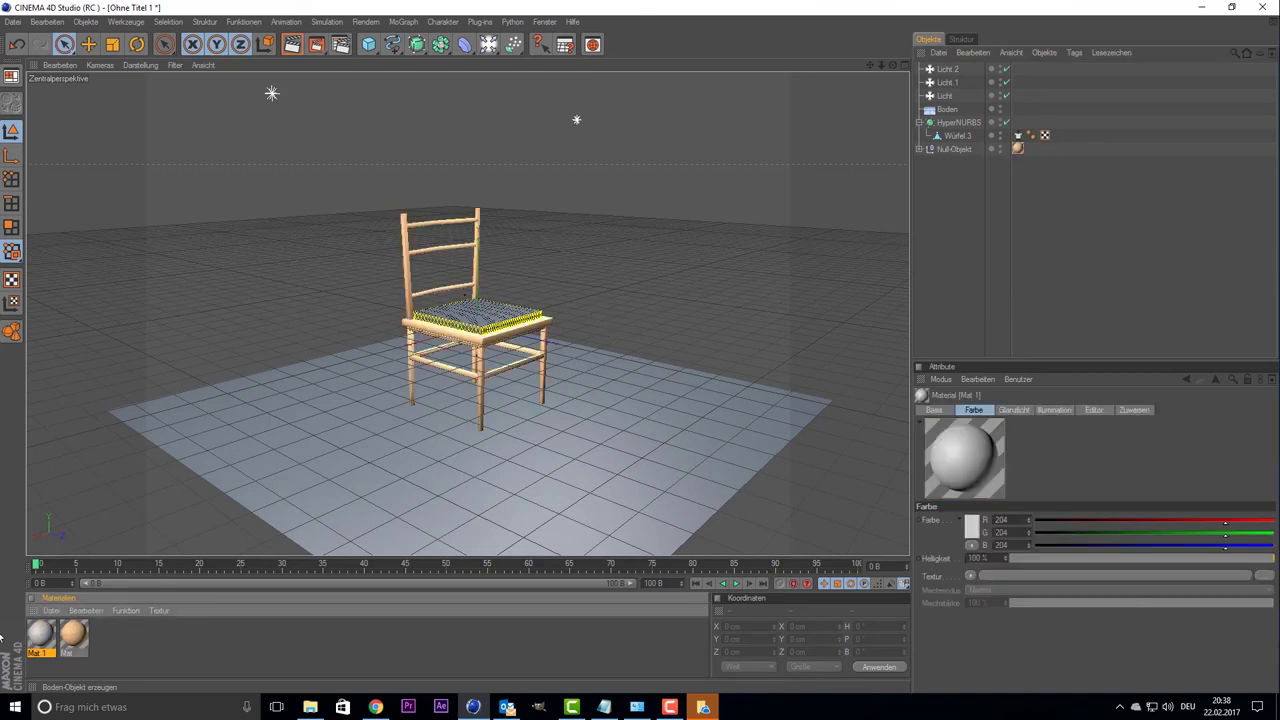
double_click(40, 636)
left_click(348, 140)
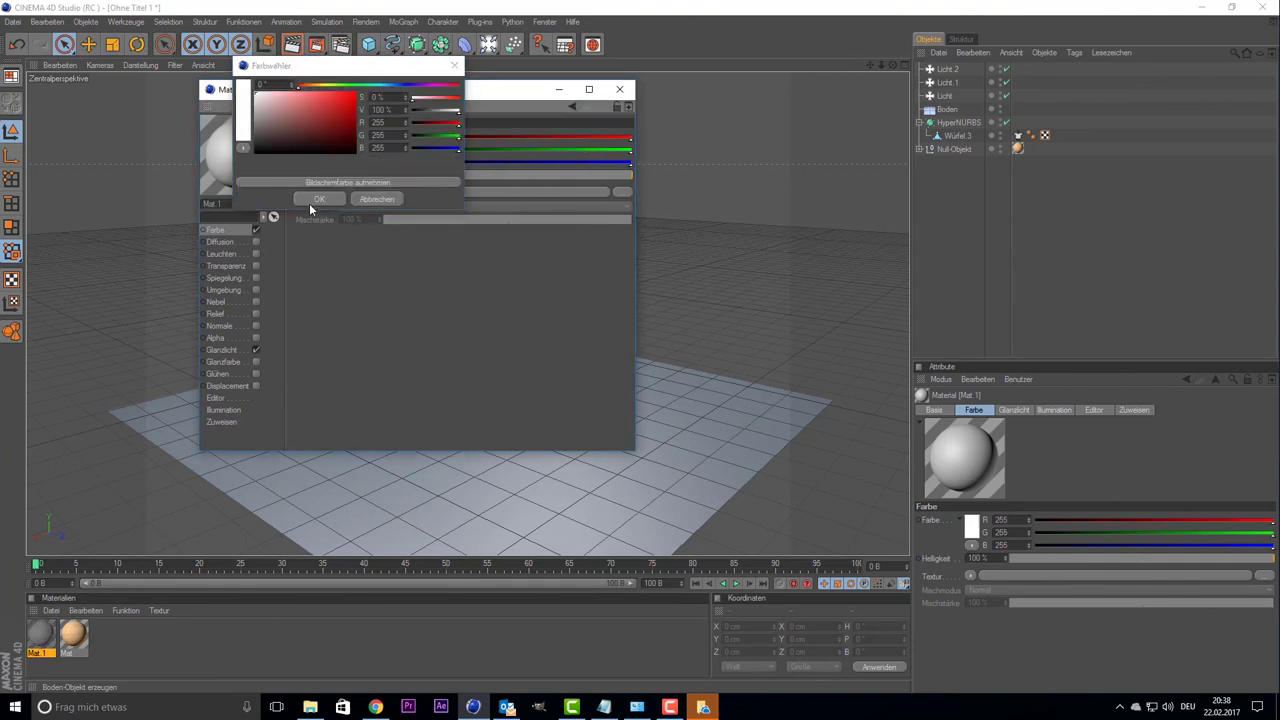
left_click(316, 199)
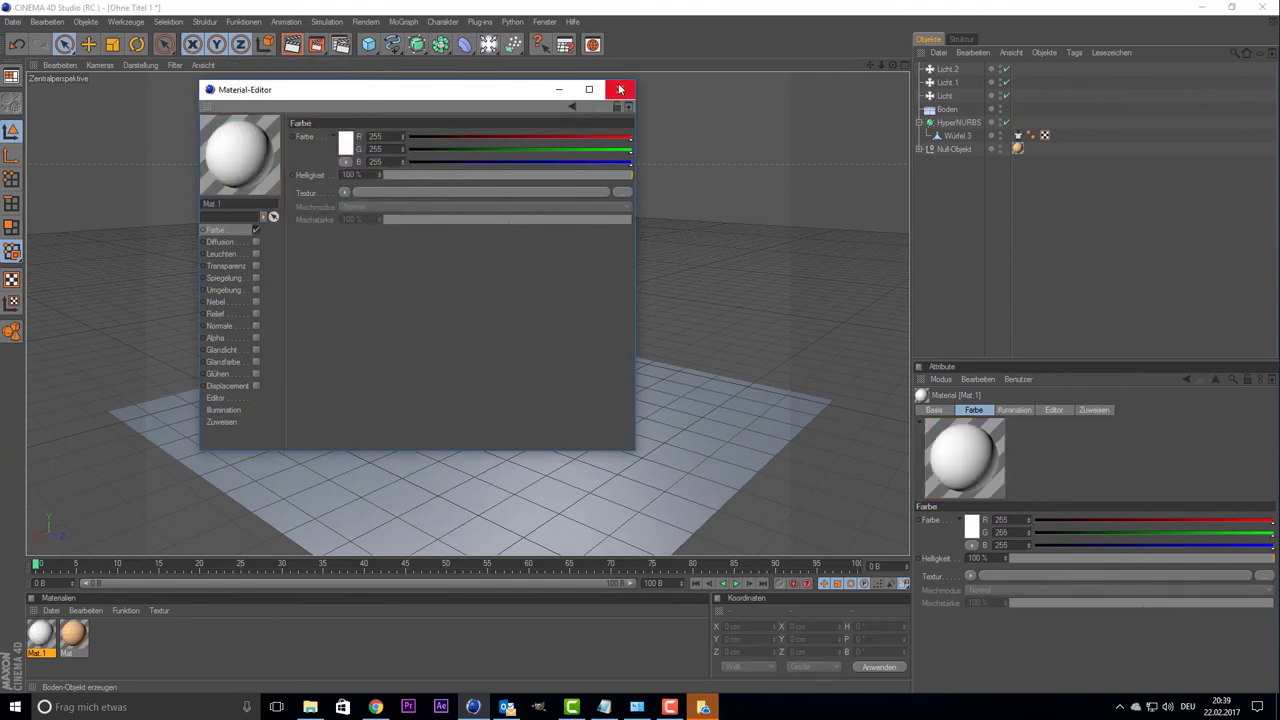
left_click(619, 89)
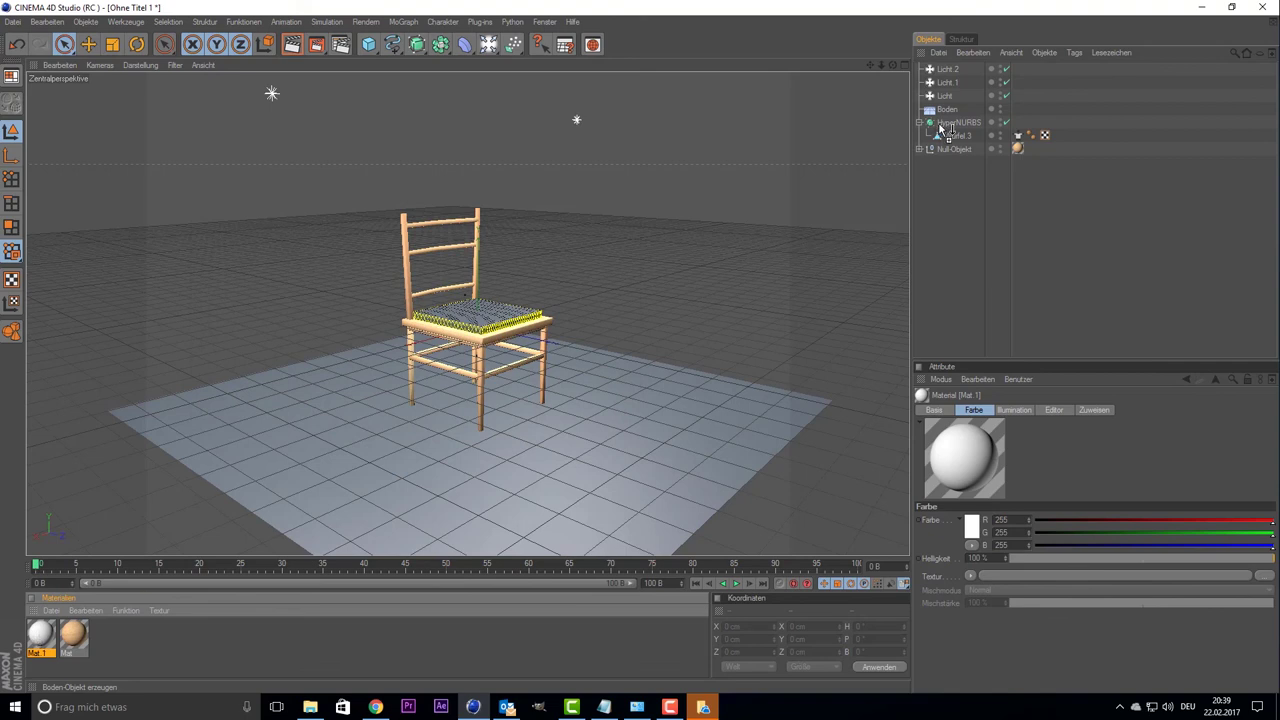
- Apply the white Mat.1 to the HyperNURBS cushion, removing a mistakenly added Cartoon-Renderer effect
left_click_drag(938, 129, 945, 123)
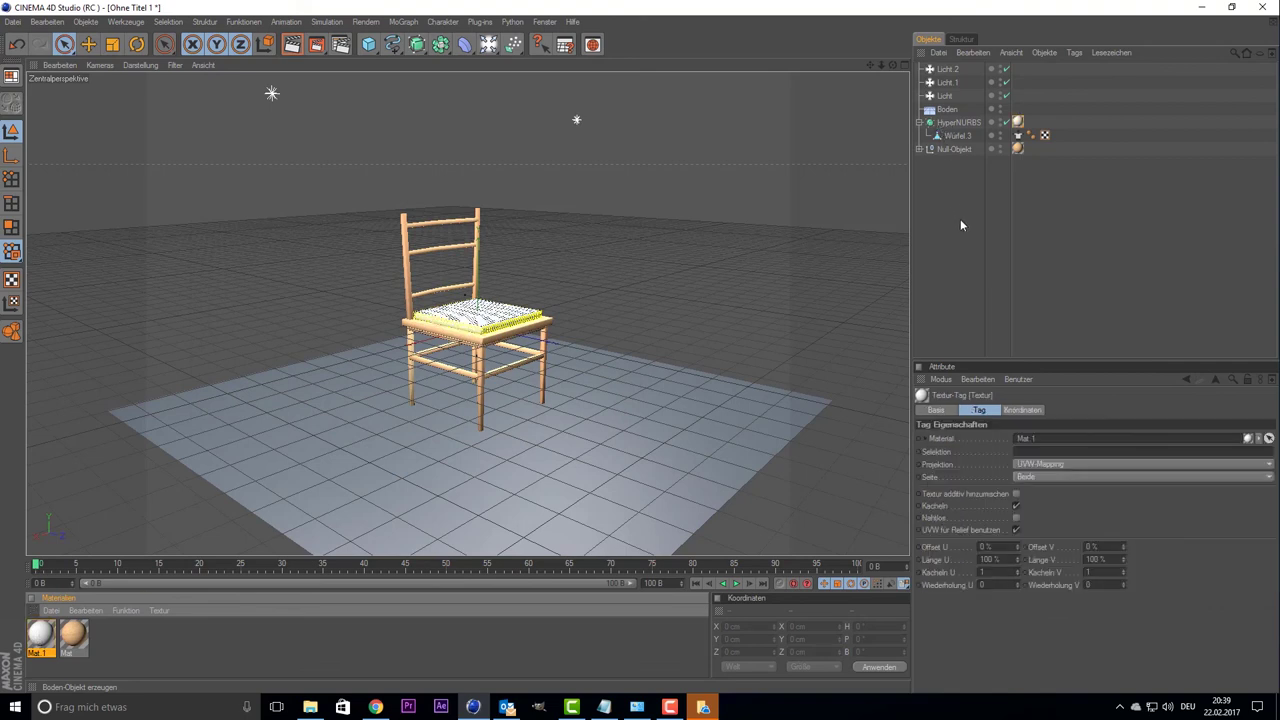
left_click(340, 44)
left_click(115, 239)
left_click(158, 320)
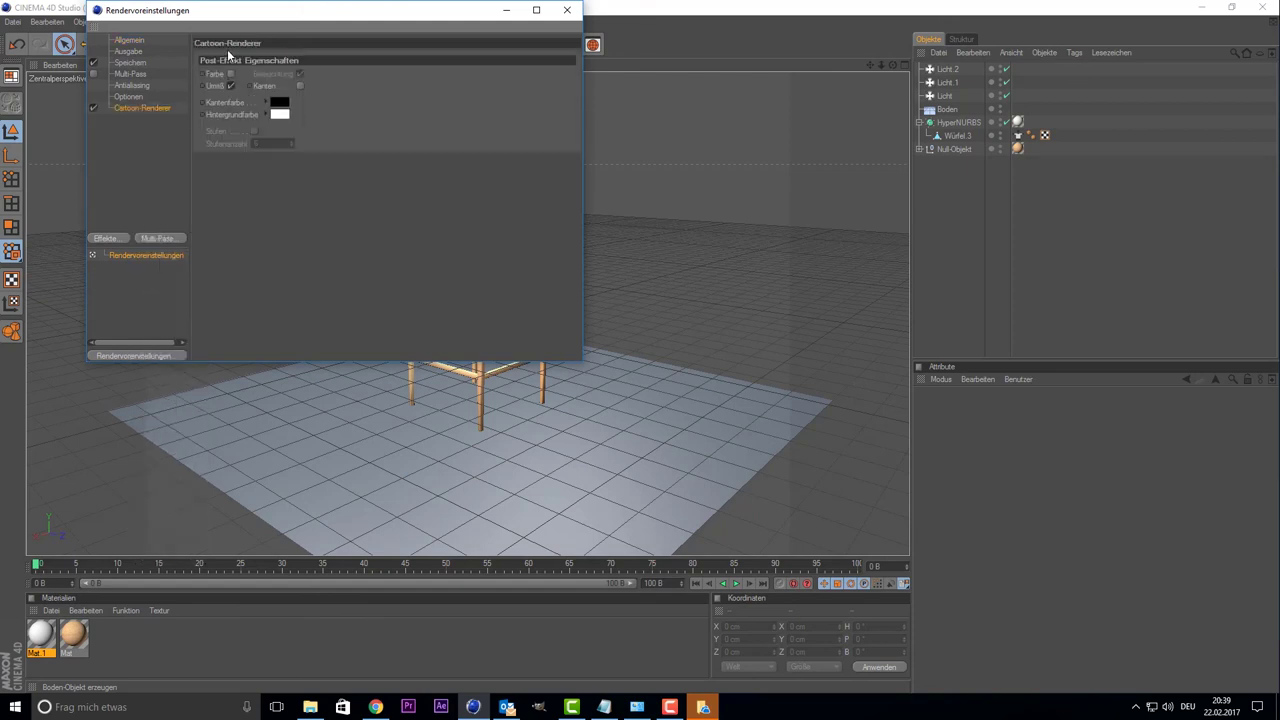
key("Delete")
- Add Ambient Occlusion and Global Illumination effects to the render settings
left_click(121, 244)
left_click(140, 305)
left_click(118, 240)
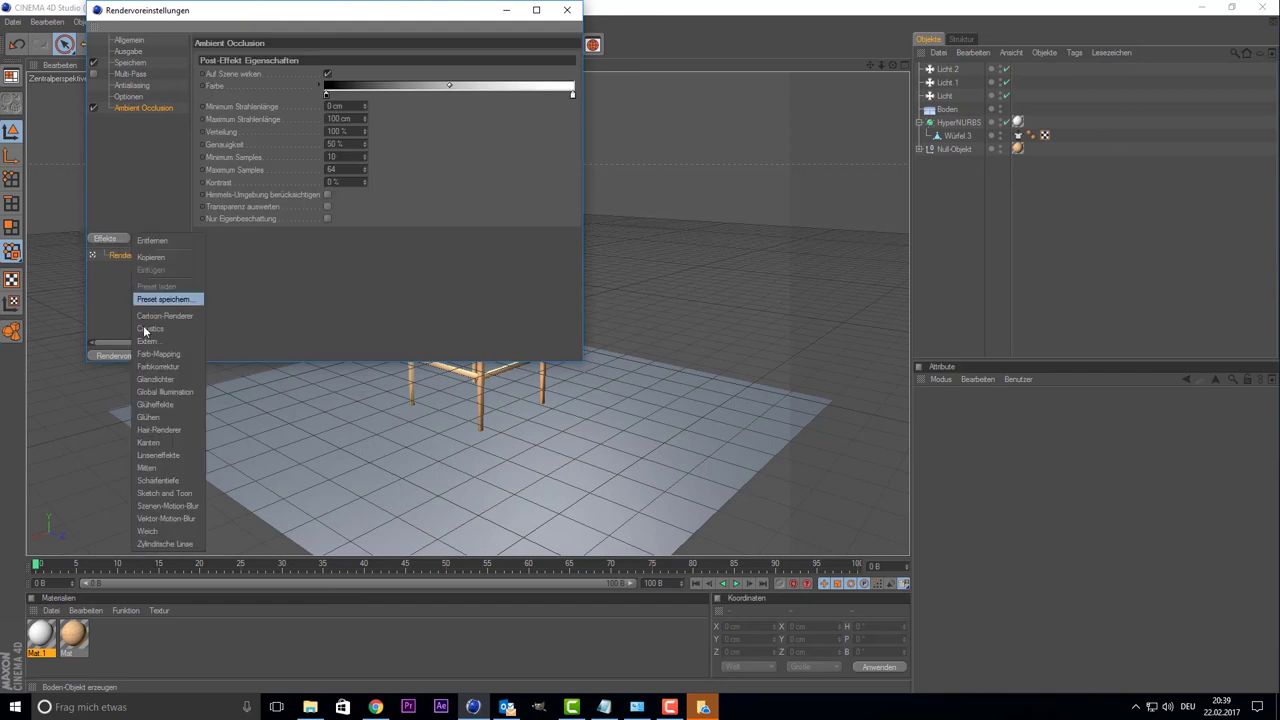
left_click(177, 391)
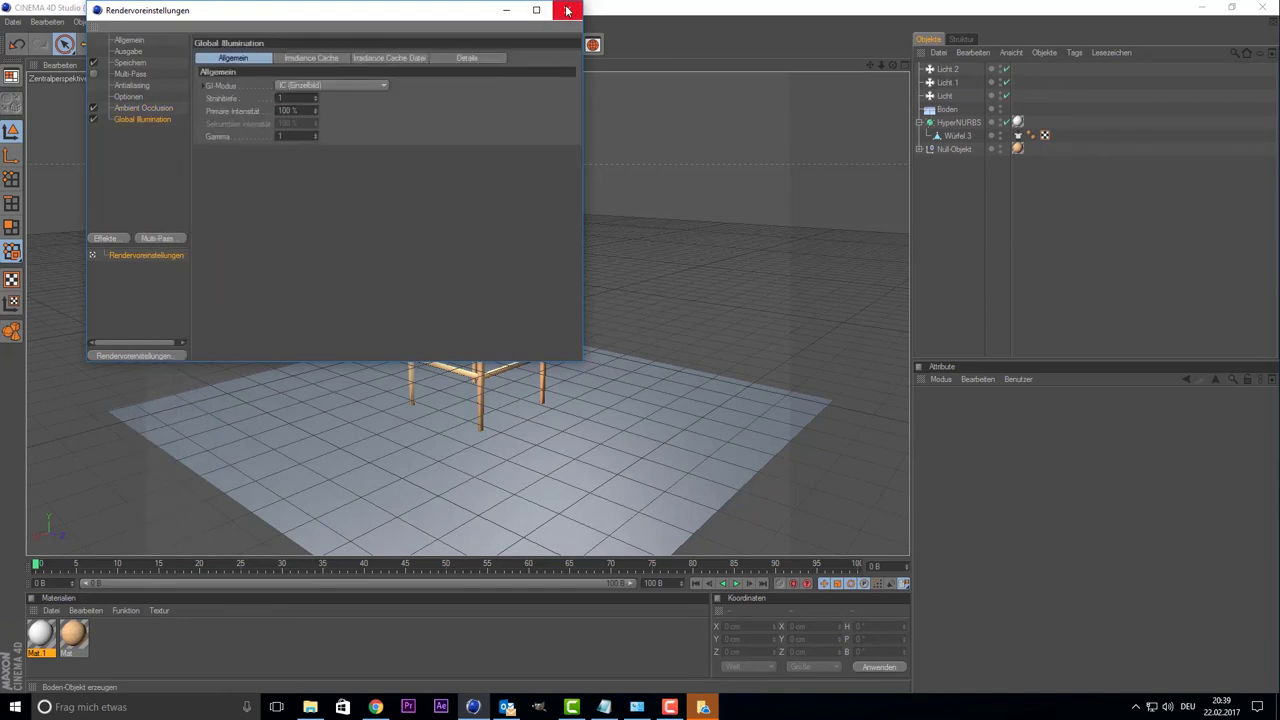
left_click(567, 10)
- Render the viewport with Ctrl+R to check the chair's current wood texture
key("ctrl+r")
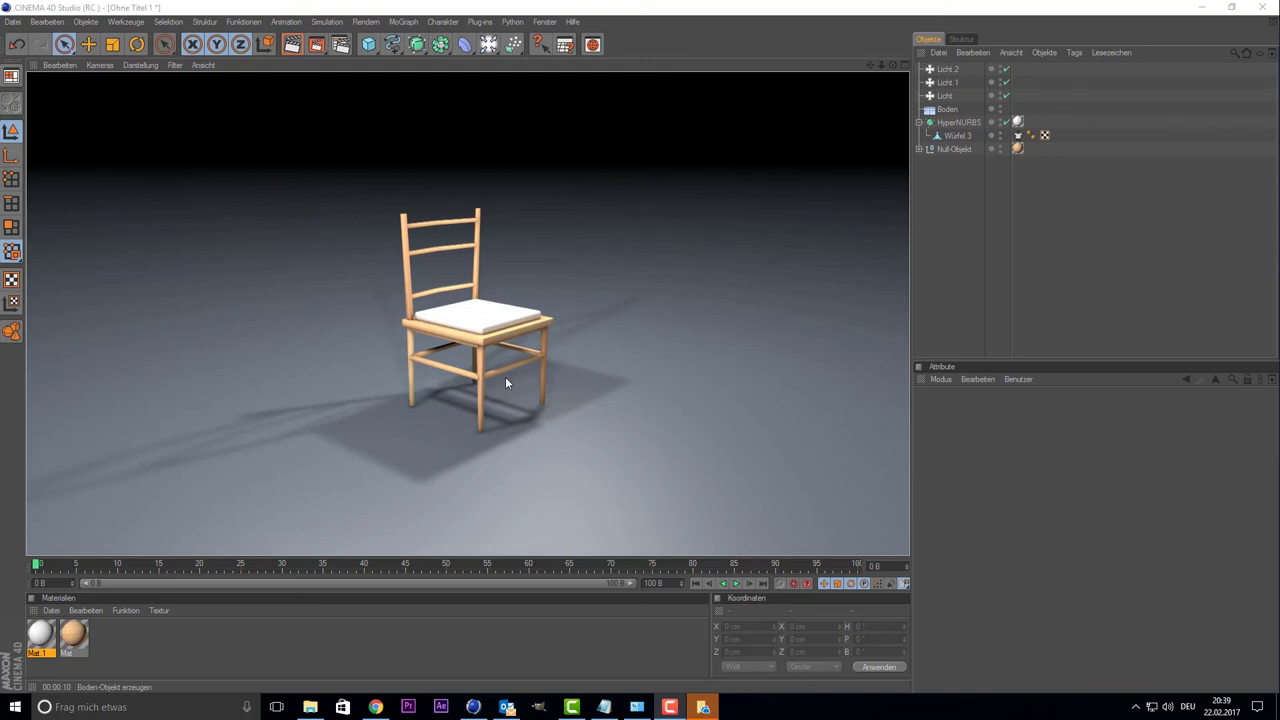
scroll(569, 315, "up", 3)
scroll(570, 317, "up", 2)
scroll(572, 320, "up", 3)
scroll(570, 318, "down", 3)
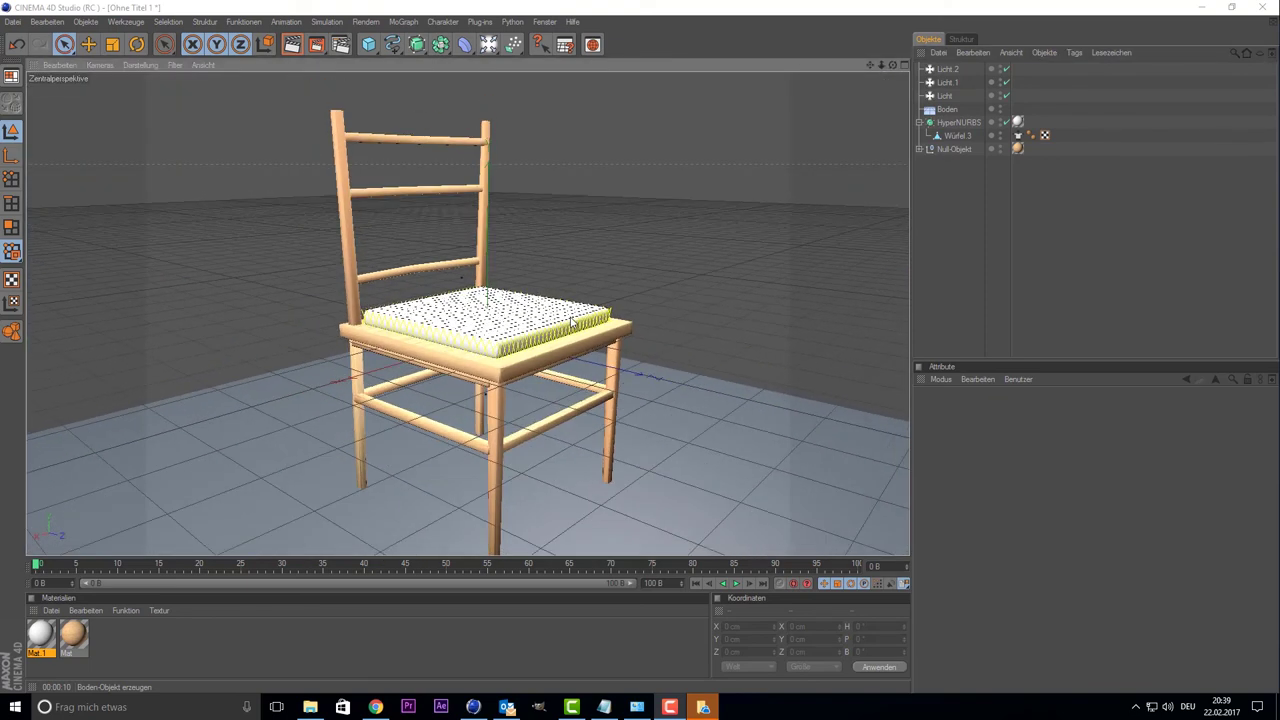
- Set the Null-Objekt's wood Textur-Tag projection to Quader-Mapping and render the view again
left_click(1018, 147)
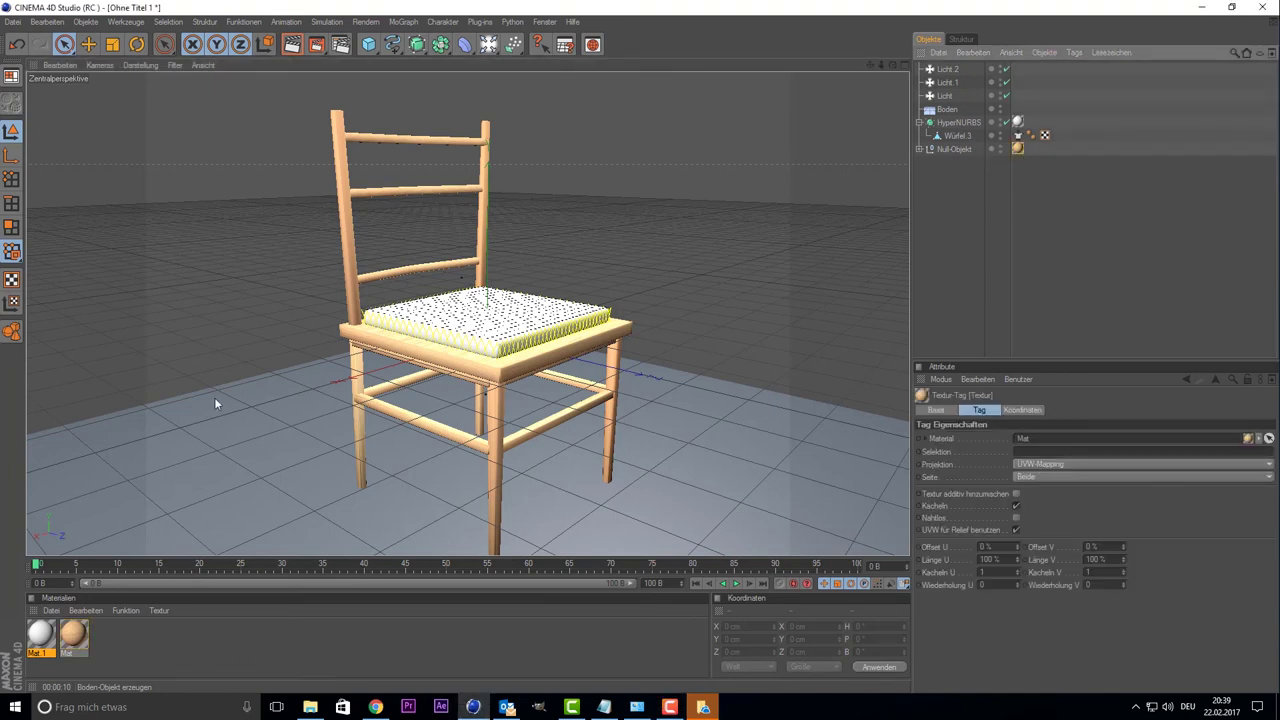
left_click(1030, 464)
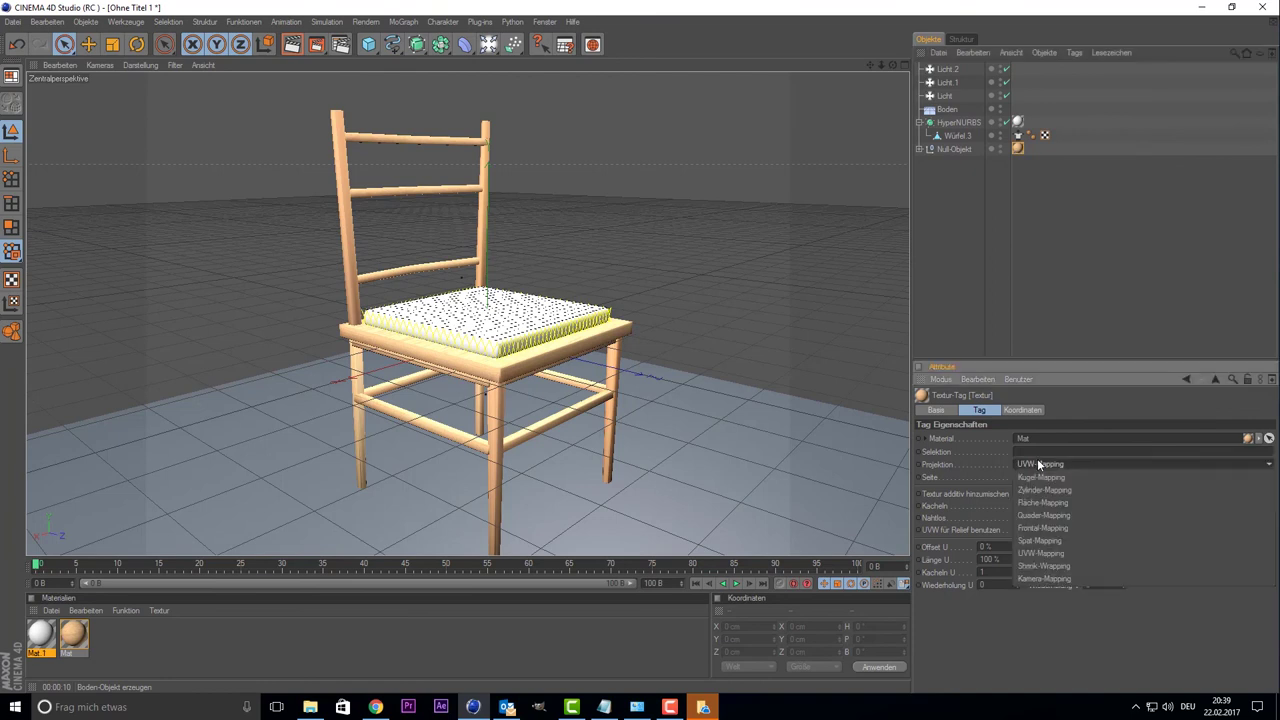
left_click(1075, 515)
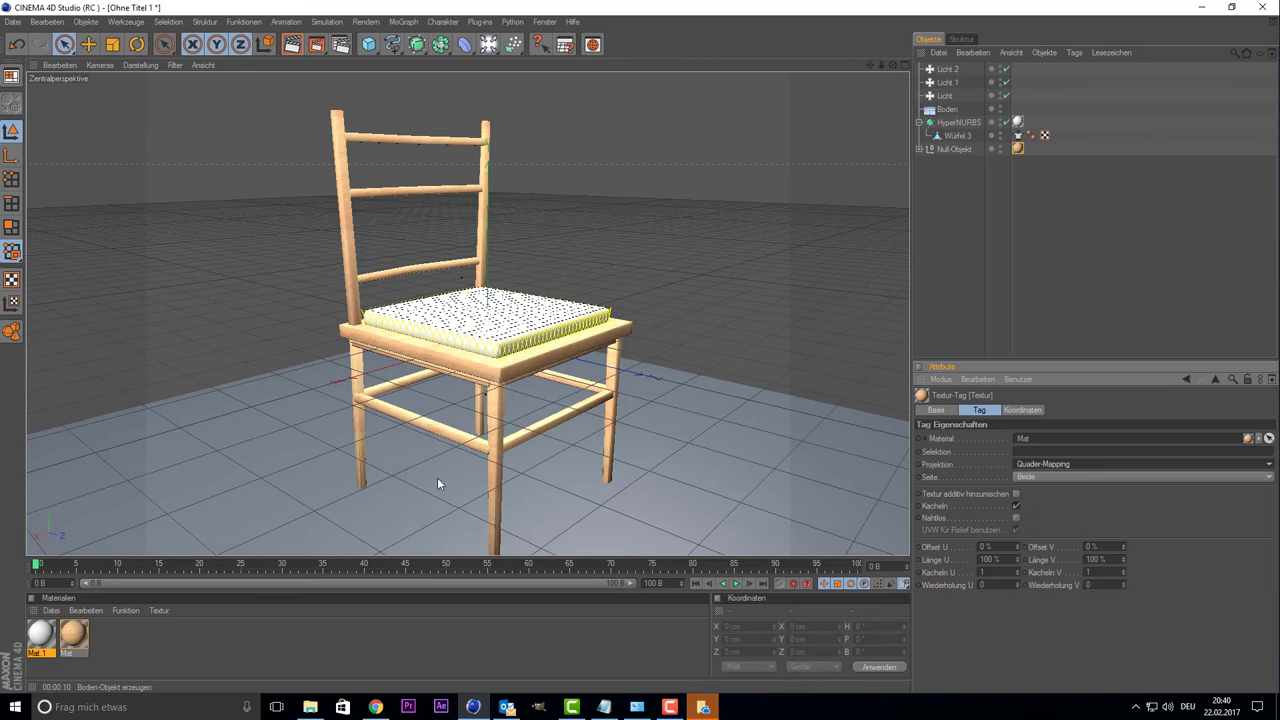
left_click(291, 44)
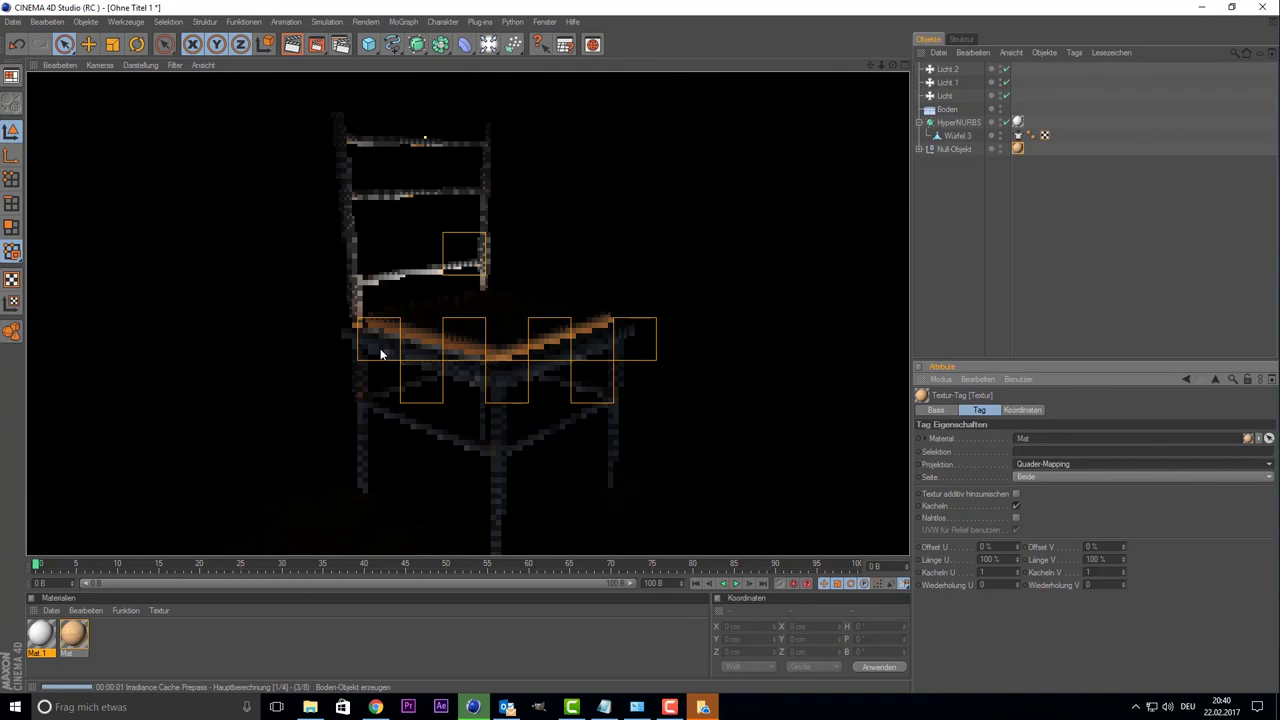